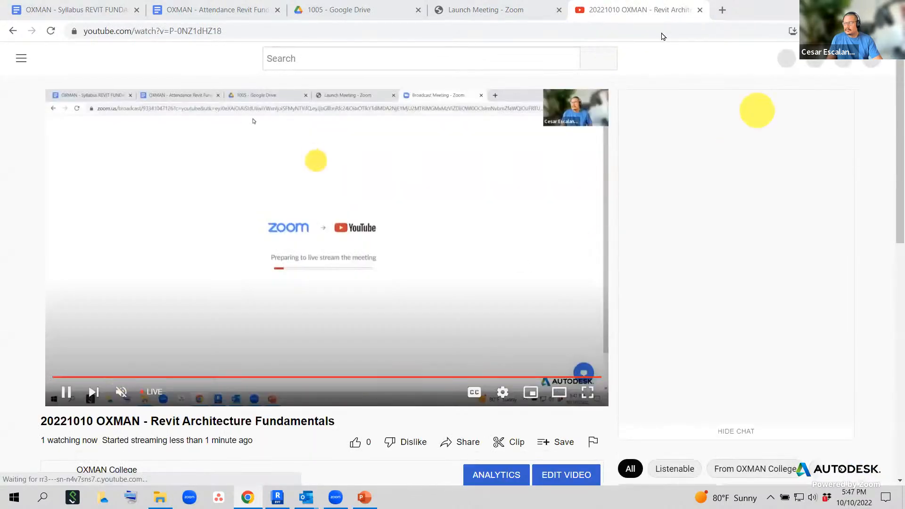
- Move the YouTube stream into its own window, close the Zoom tab and return to Revit
drag(650, 11, 412, 373)
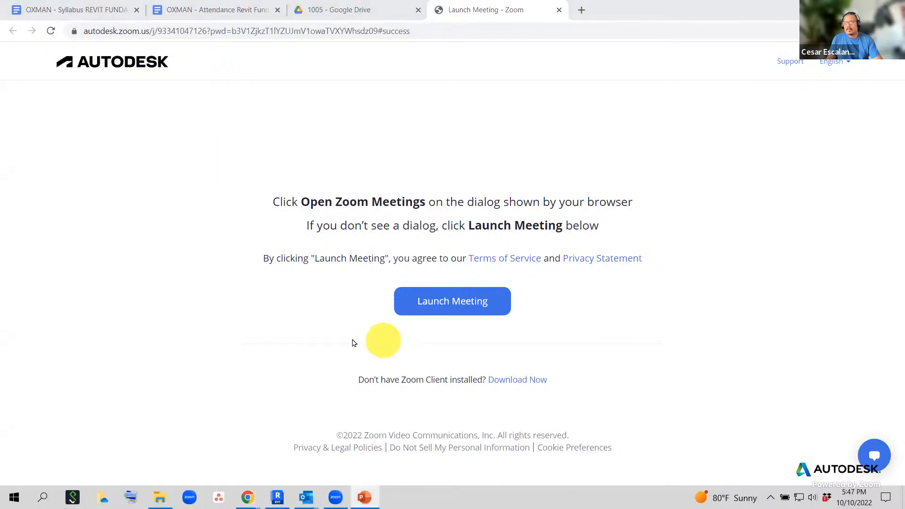
click(558, 10)
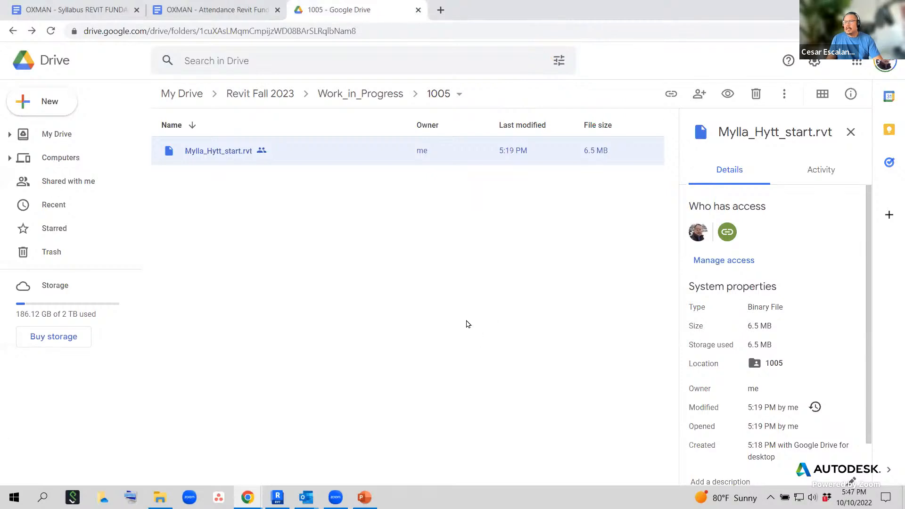
key(alt+Tab)
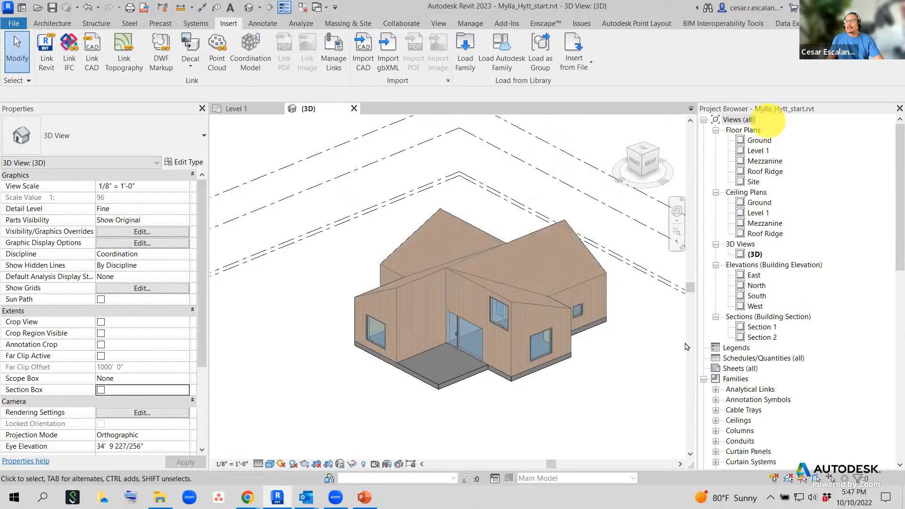
- Orbit the 3D house model around to the front, then open the Level 1 floor plan
shift+middle_drag(504, 414, 216, 423)
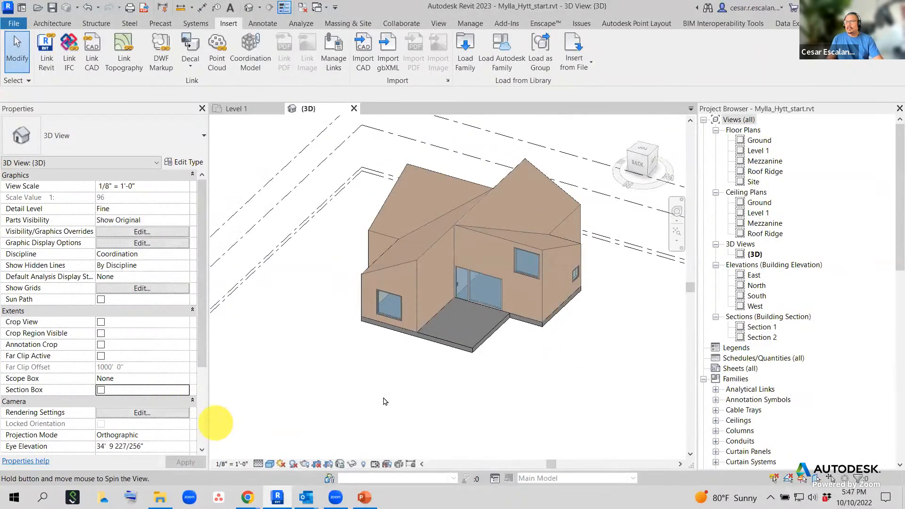
shift+middle_drag(385, 401, 606, 378)
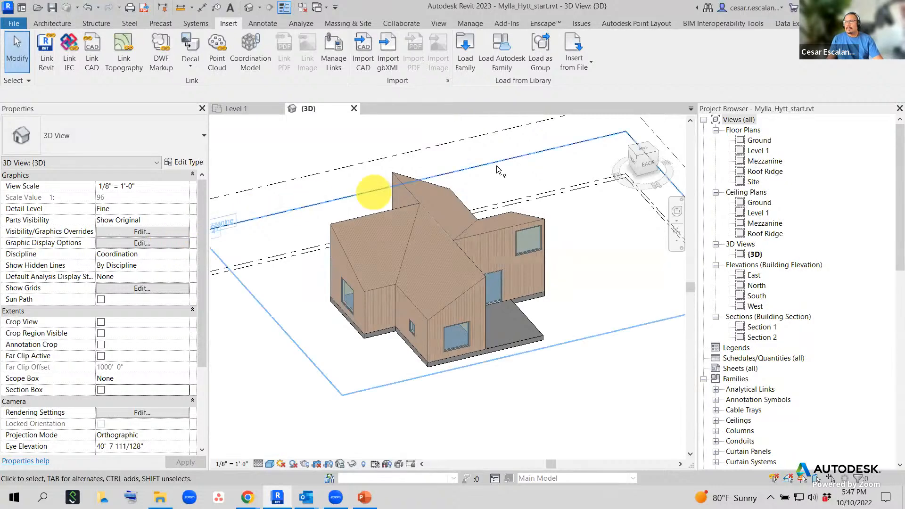
click(759, 151)
double_click(762, 153)
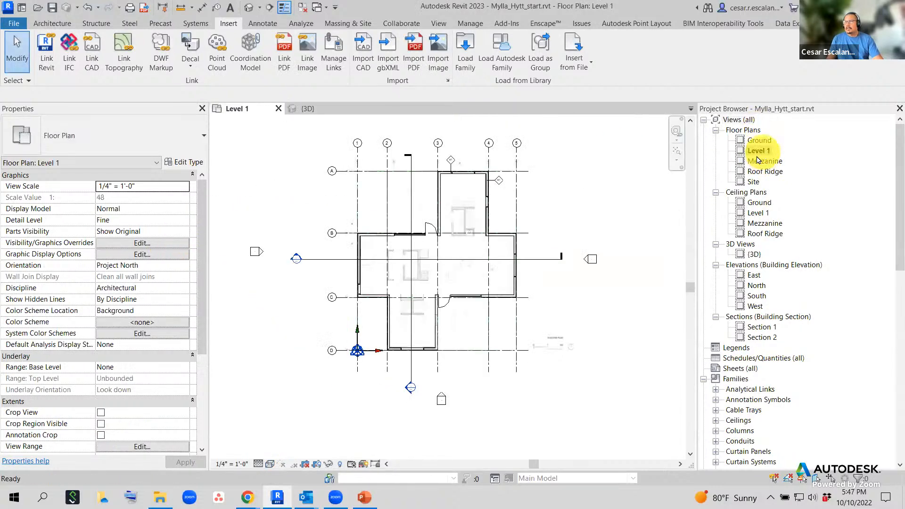
scroll(415, 260, up, 5)
scroll(333, 202, up, 1)
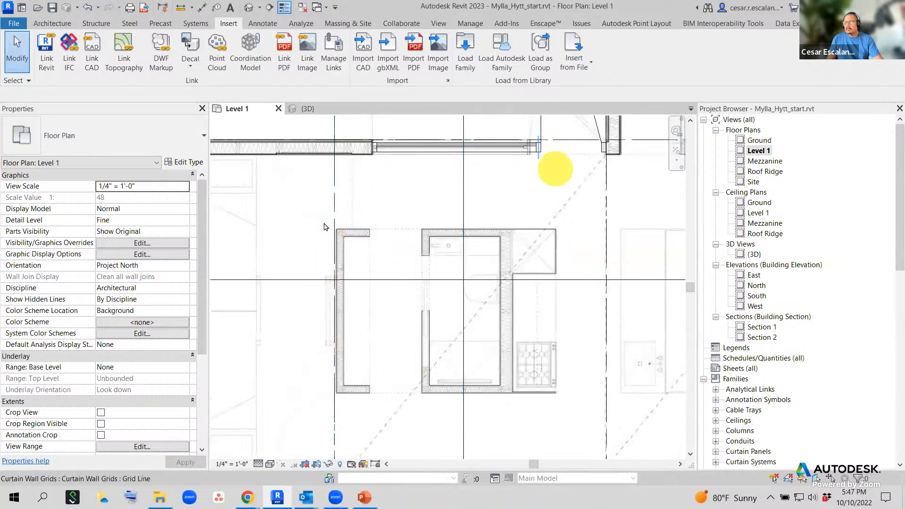
scroll(487, 263, down, 5)
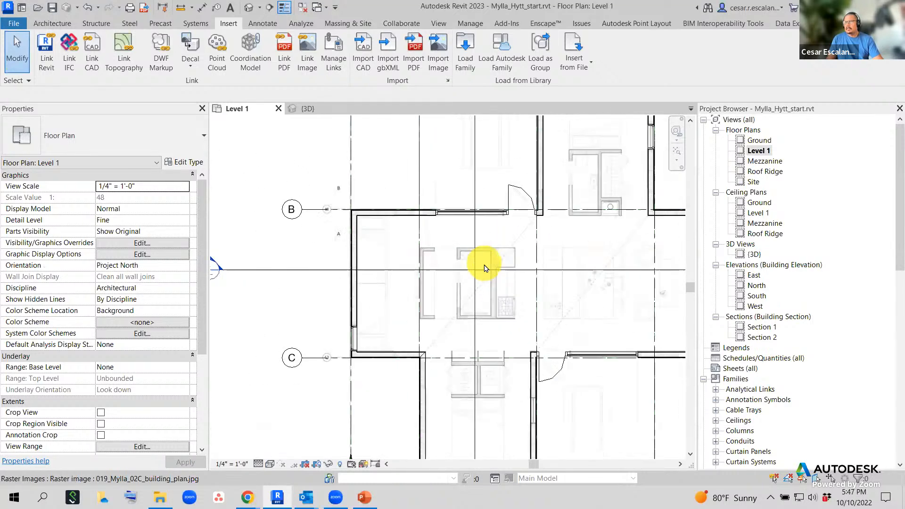
scroll(566, 312, up, 3)
middle_drag(572, 317, 384, 303)
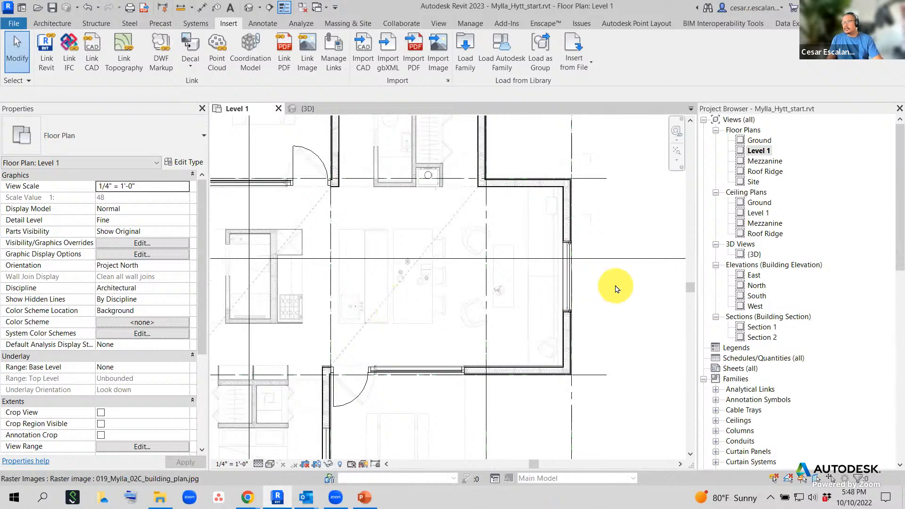
middle_drag(608, 275, 698, 307)
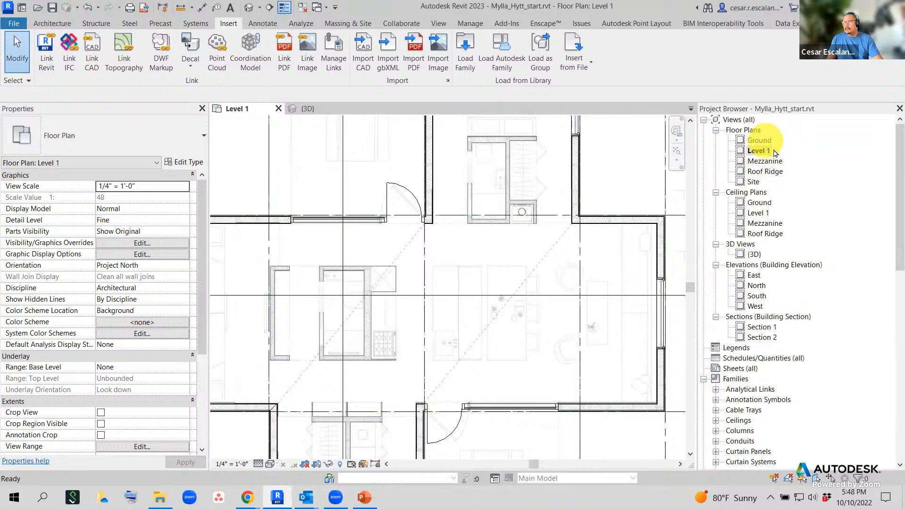
scroll(581, 216, down, 3)
scroll(569, 291, up, 3)
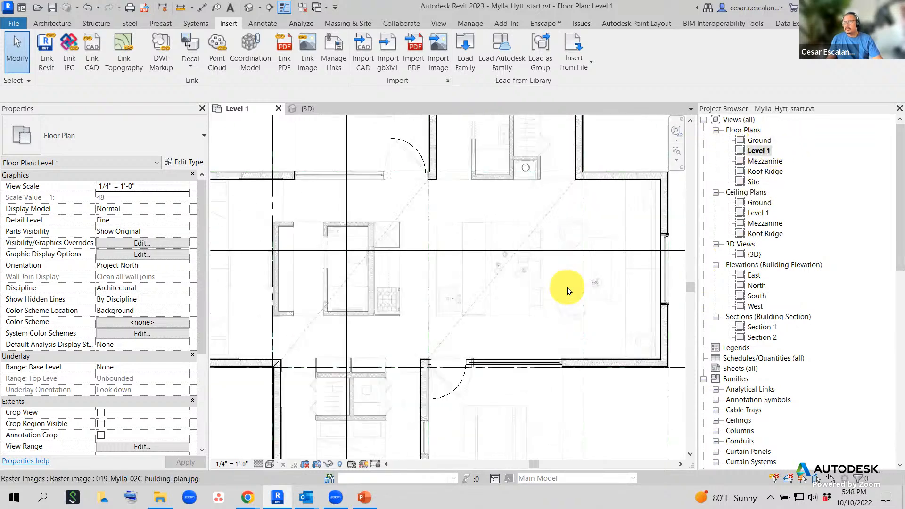
scroll(569, 291, up, 1)
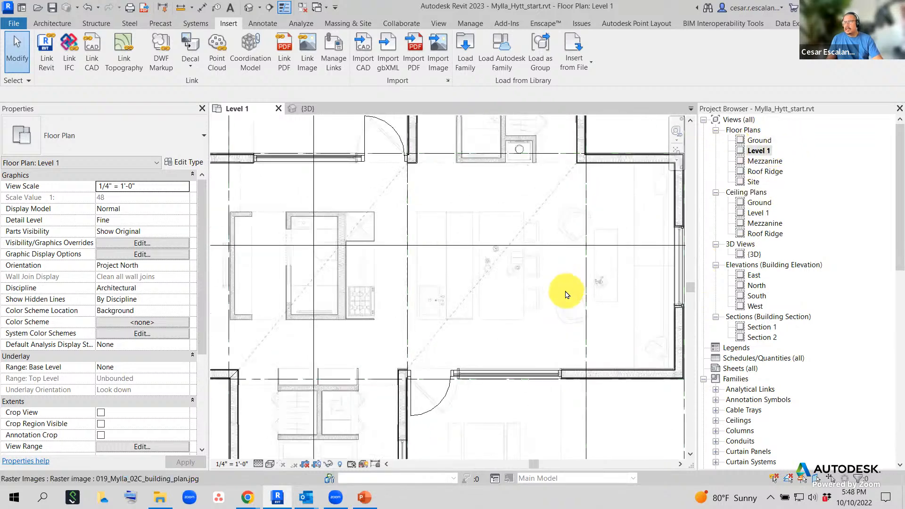
click(271, 465)
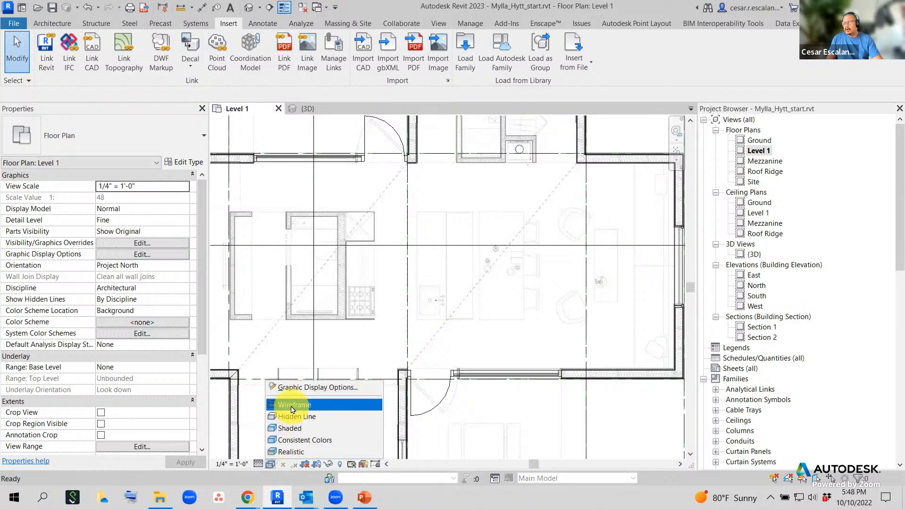
click(271, 465)
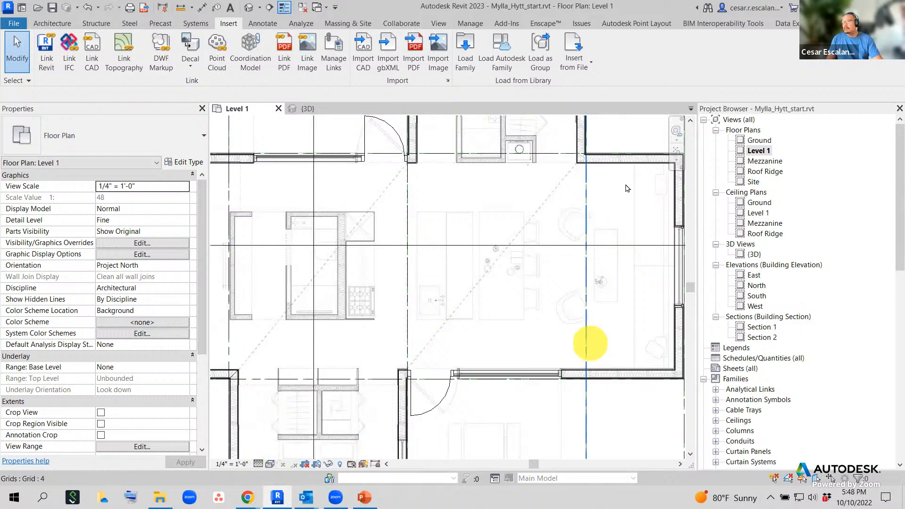
scroll(571, 276, down, 2)
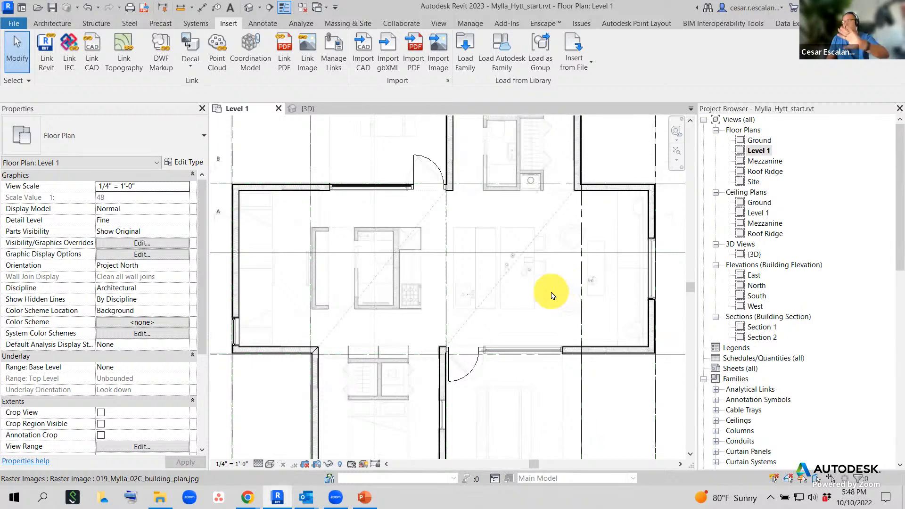
scroll(523, 285, down, 2)
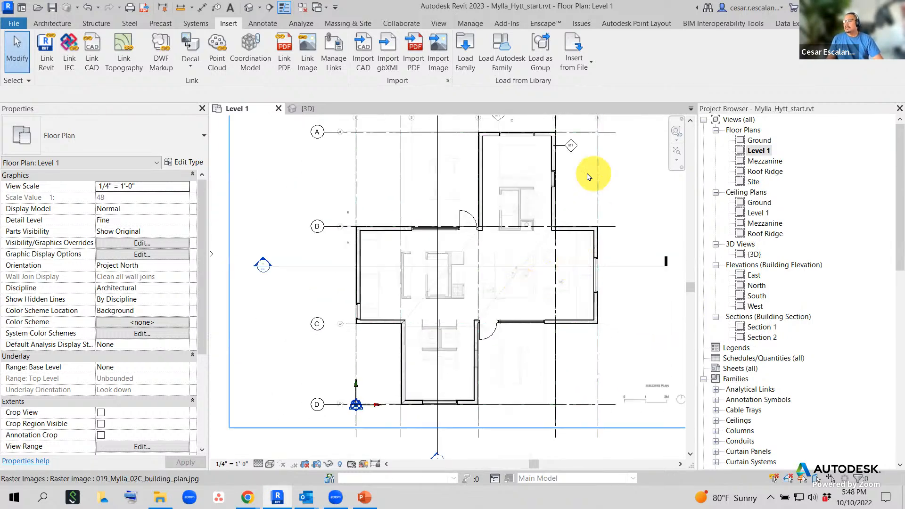
scroll(571, 257, up, 5)
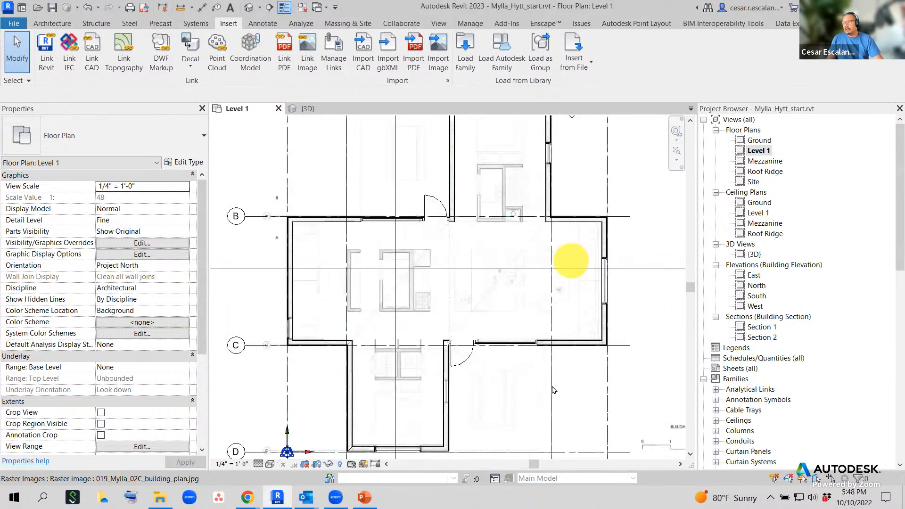
click(271, 465)
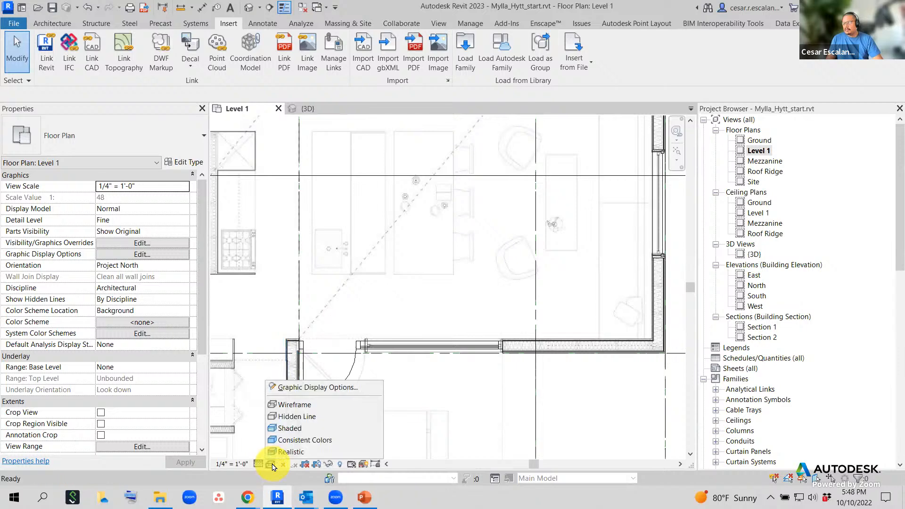
click(300, 418)
scroll(415, 375, down, 4)
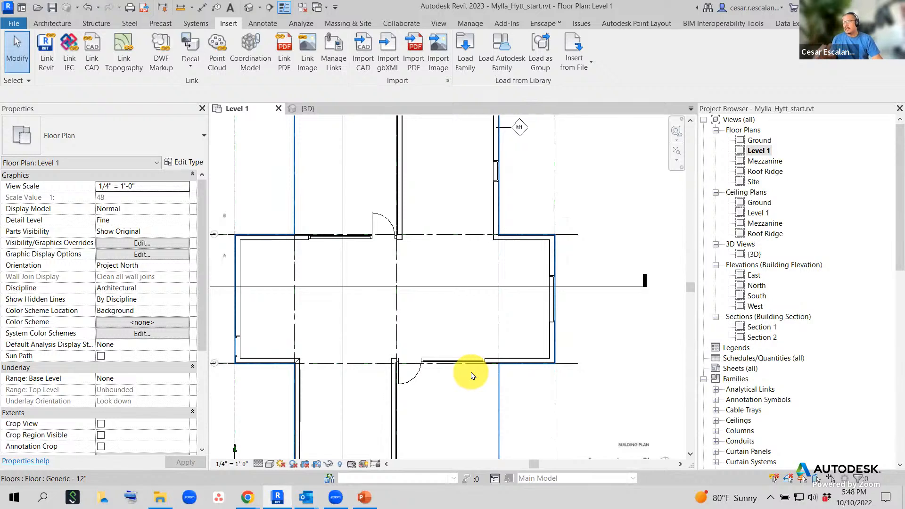
click(270, 464)
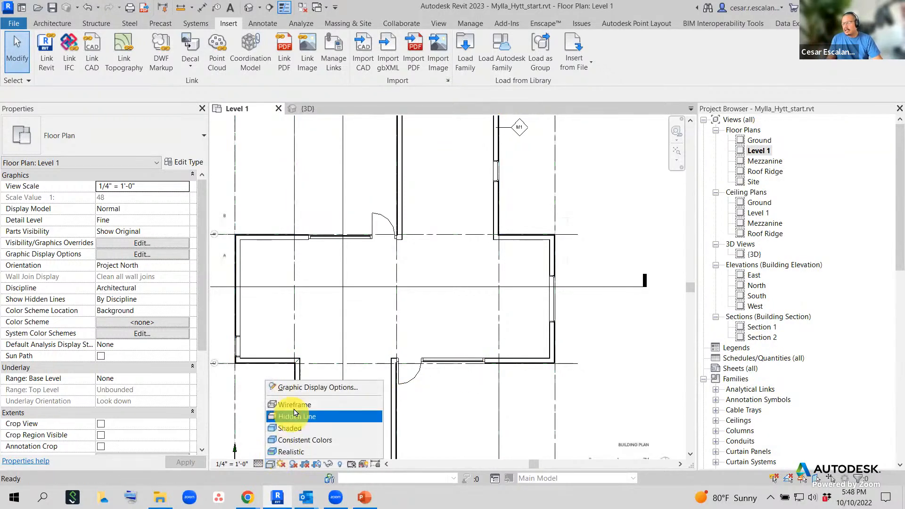
click(296, 406)
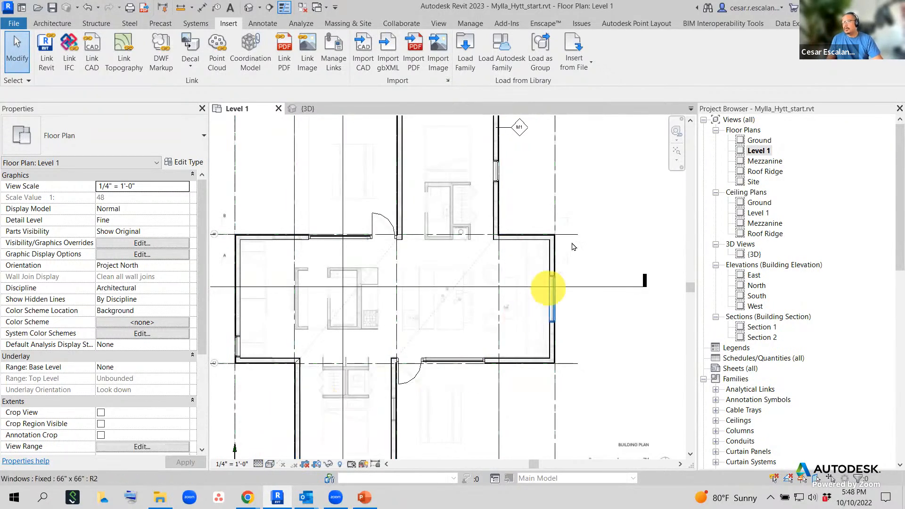
middle_drag(574, 248, 598, 255)
scroll(457, 343, up, 3)
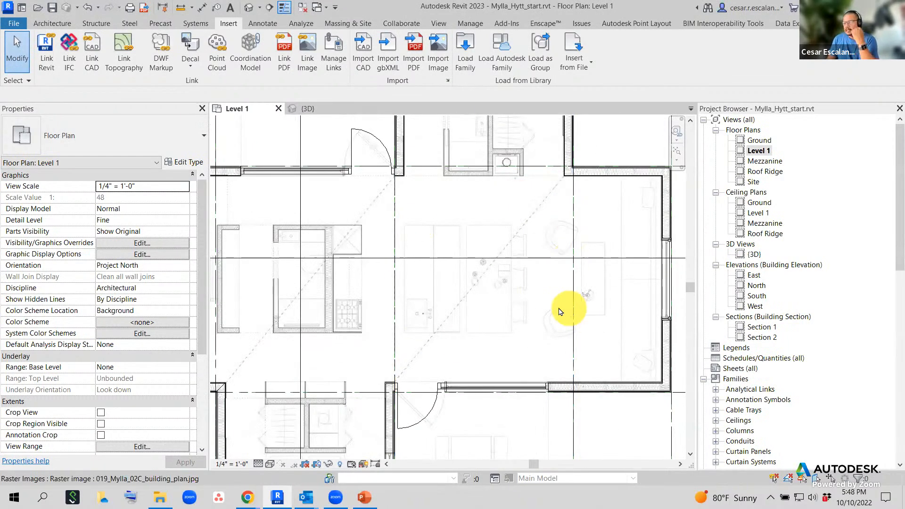
scroll(527, 307, down, 2)
middle_drag(535, 296, 452, 187)
scroll(427, 218, up, 3)
scroll(450, 186, down, 2)
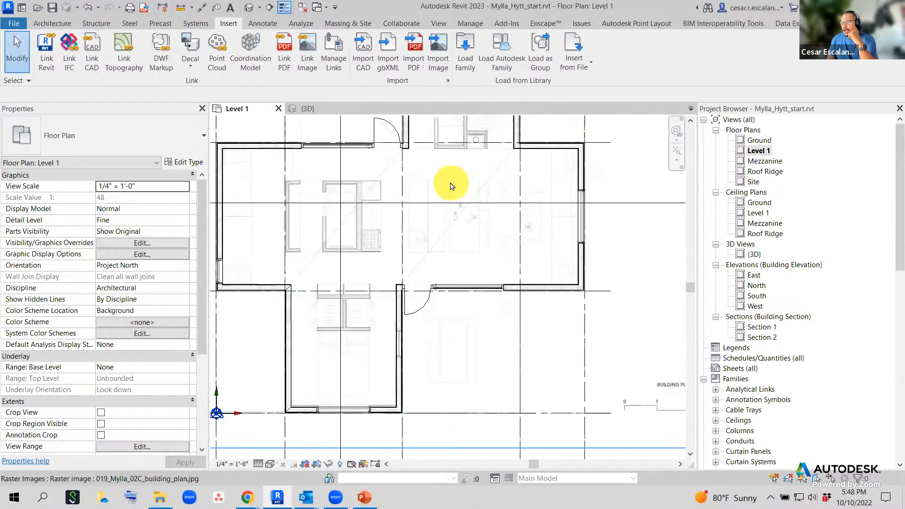
scroll(440, 290, up, 3)
middle_drag(440, 236, 543, 453)
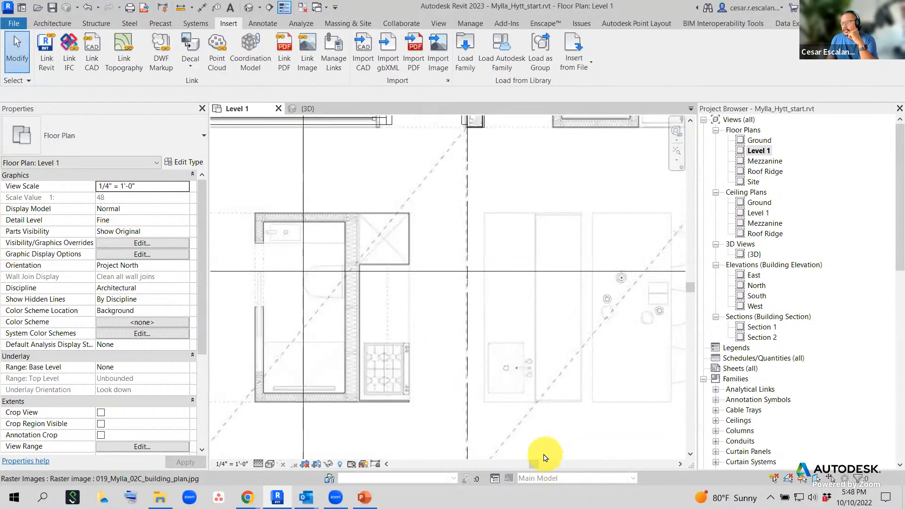
scroll(542, 453, down, 2)
scroll(472, 239, up, 2)
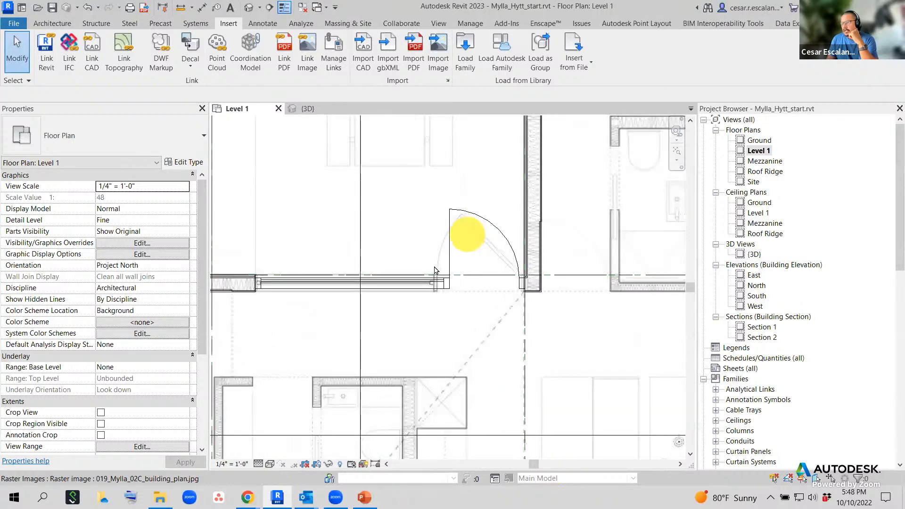
click(495, 230)
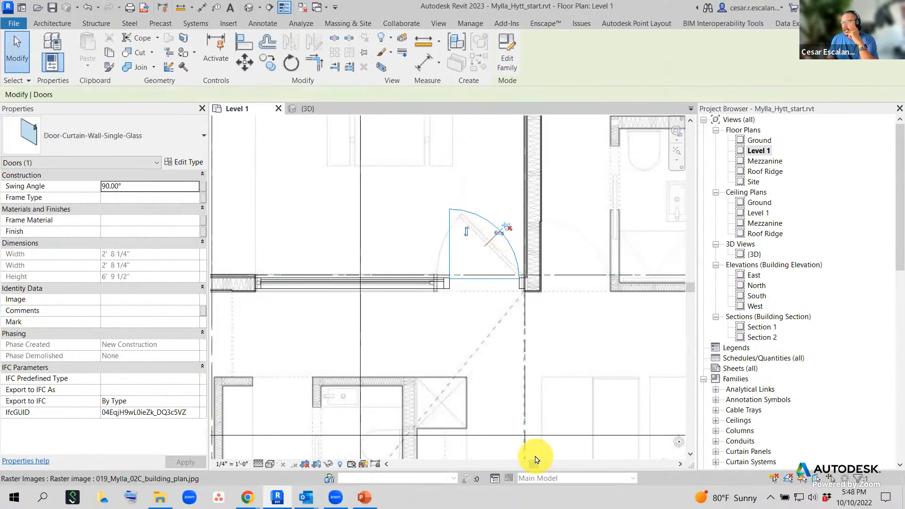
click(499, 233)
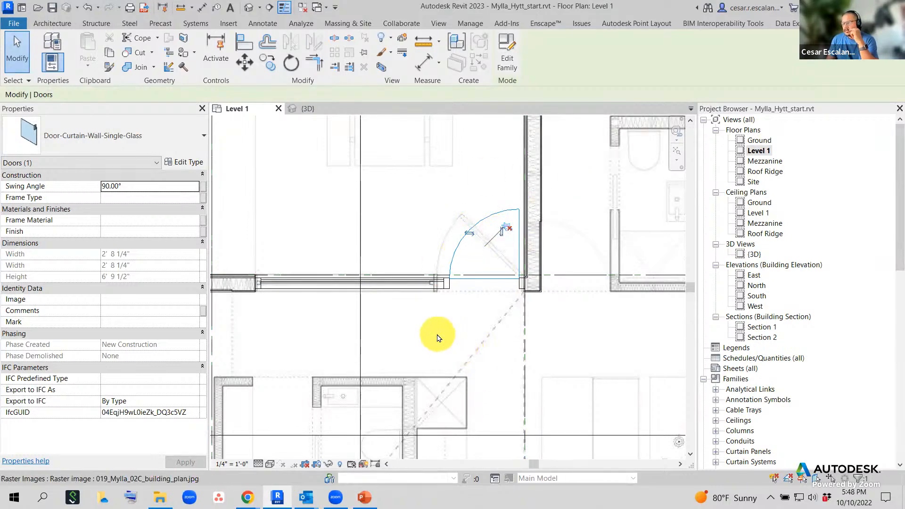
scroll(433, 333, down, 3)
middle_drag(576, 364, 563, 267)
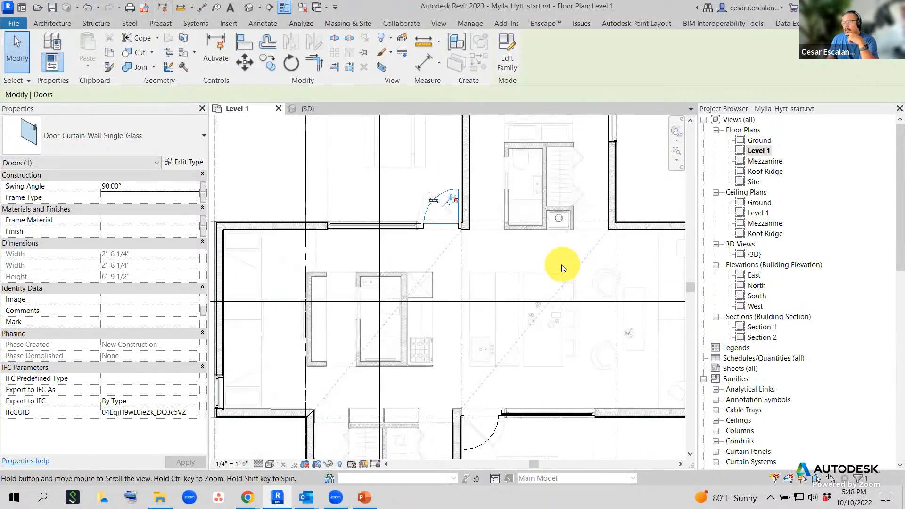
scroll(562, 264, down, 2)
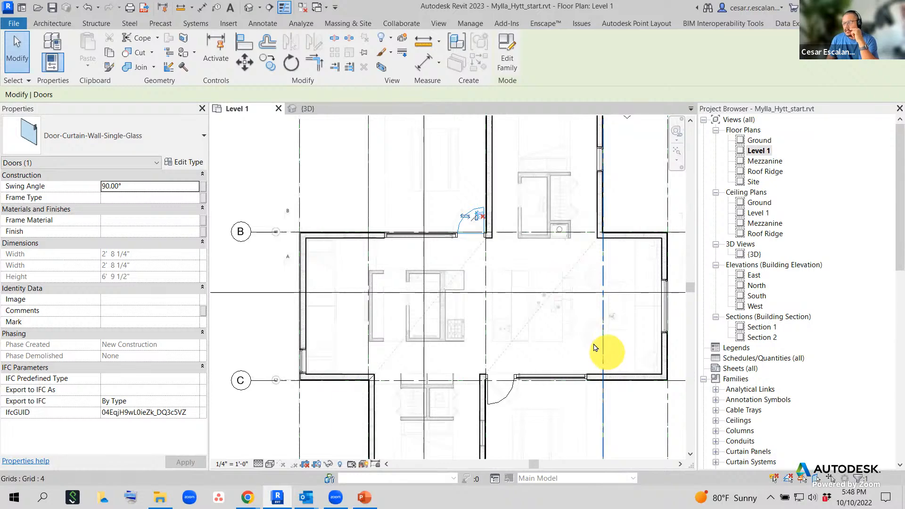
middle_drag(585, 292, 555, 213)
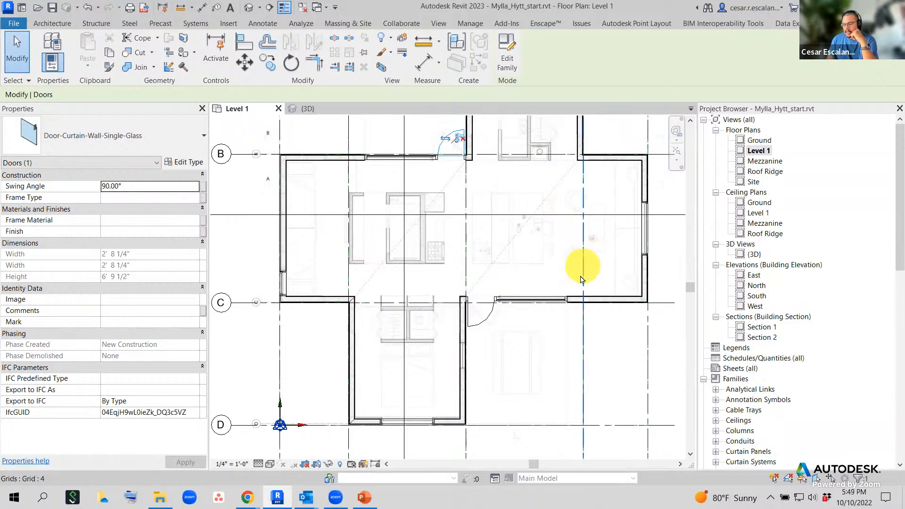
middle_drag(559, 257, 576, 348)
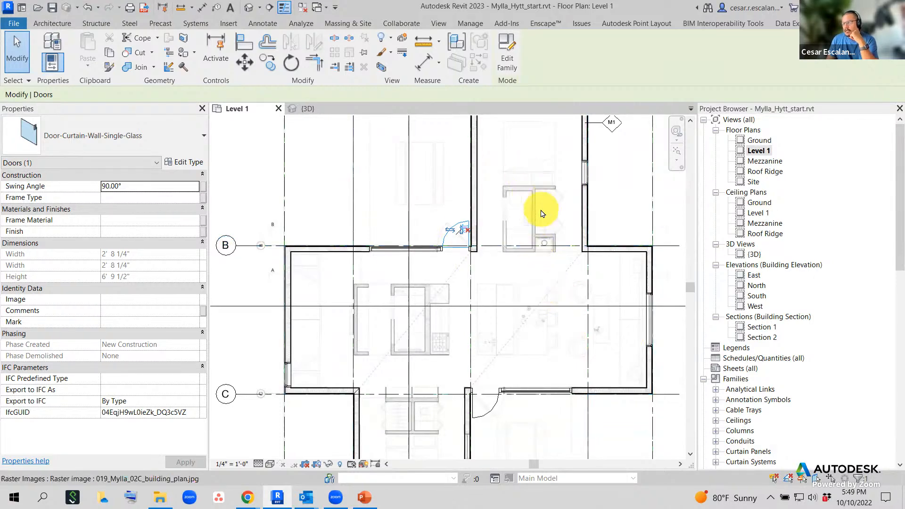
scroll(541, 213, down, 4)
scroll(628, 320, up, 3)
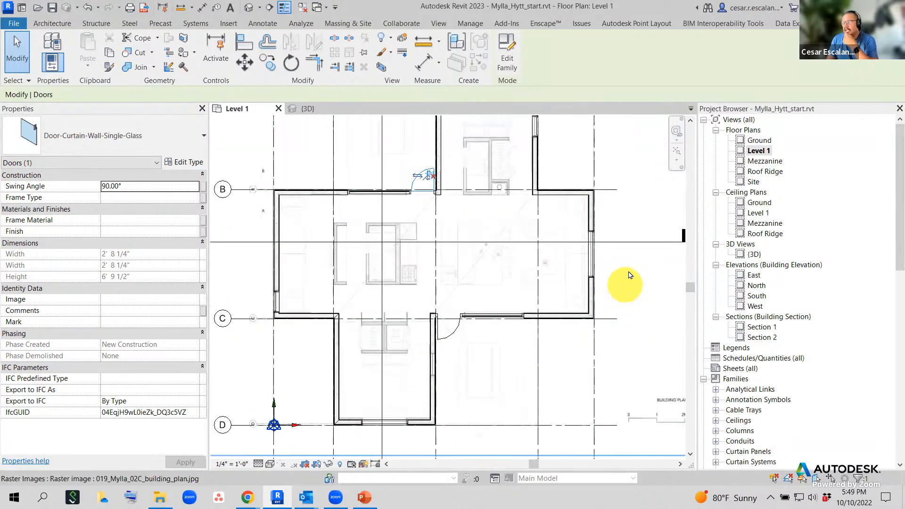
middle_drag(630, 274, 647, 377)
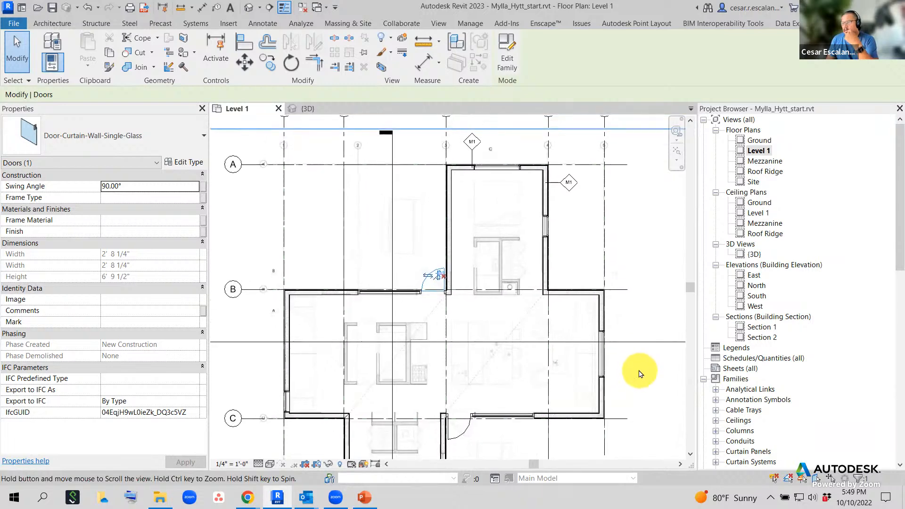
scroll(464, 299, up, 2)
middle_drag(606, 192, 483, 317)
scroll(582, 315, down, 1)
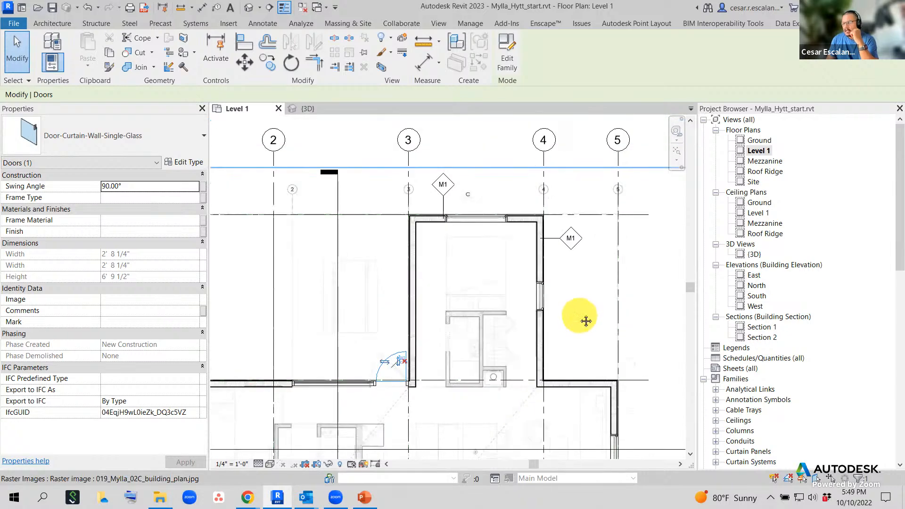
middle_drag(586, 321, 601, 227)
scroll(341, 266, up, 2)
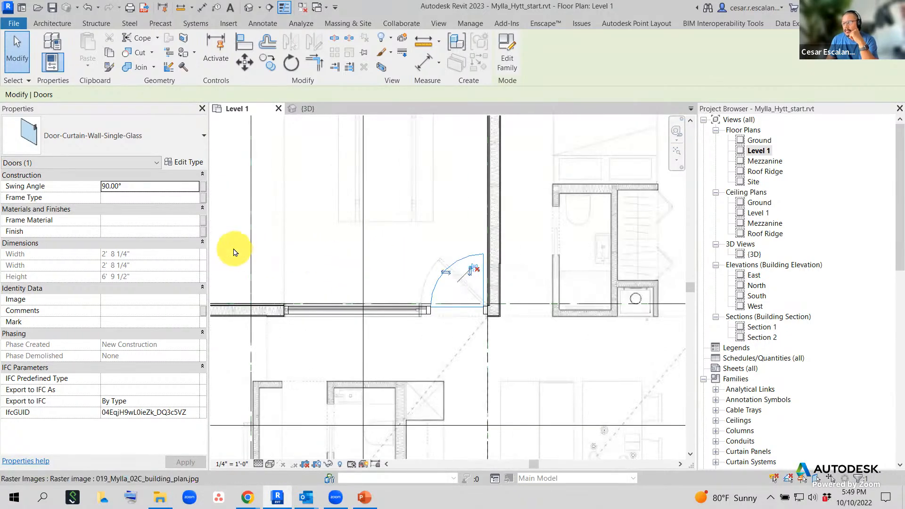
click(254, 253)
scroll(479, 298, up, 1)
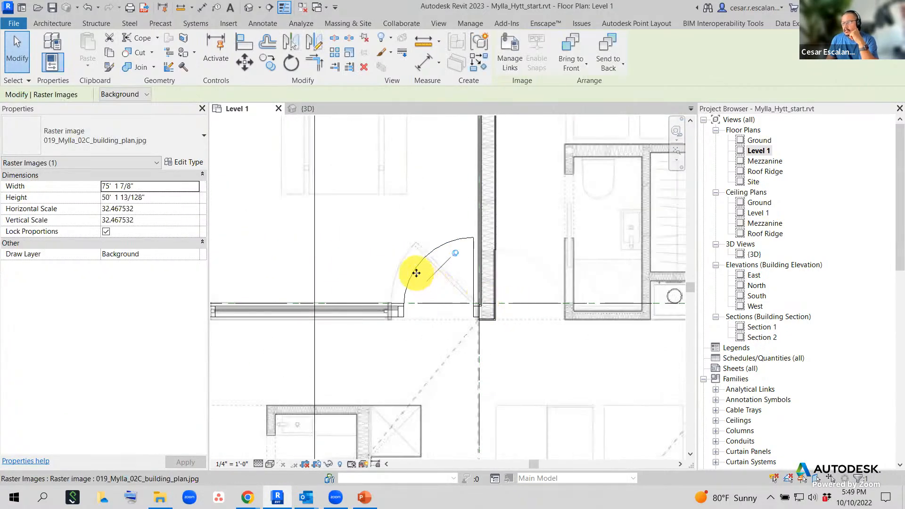
scroll(473, 313, down, 2)
middle_drag(560, 236, 520, 331)
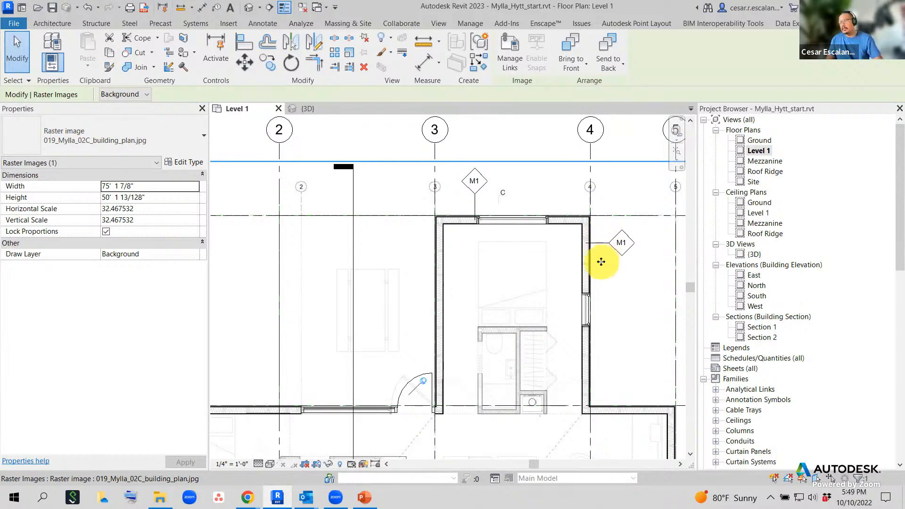
key(Escape)
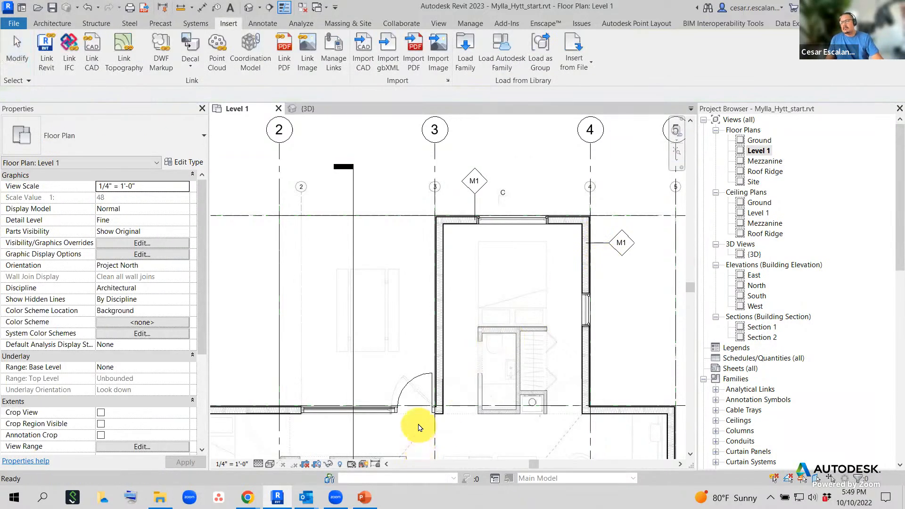
- Zoom in and select the Door-Curtain-Wall-Single-Glass door near grid 3 to show its properties
scroll(417, 427, up, 4)
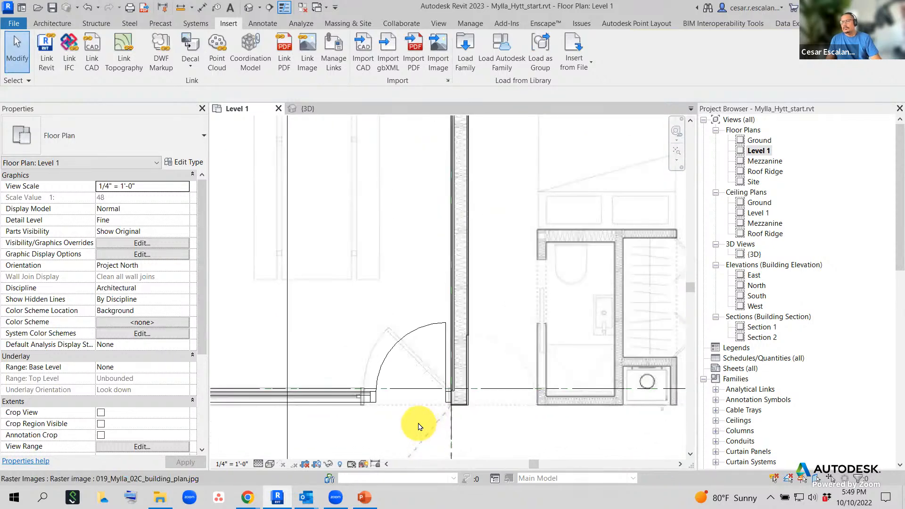
click(426, 332)
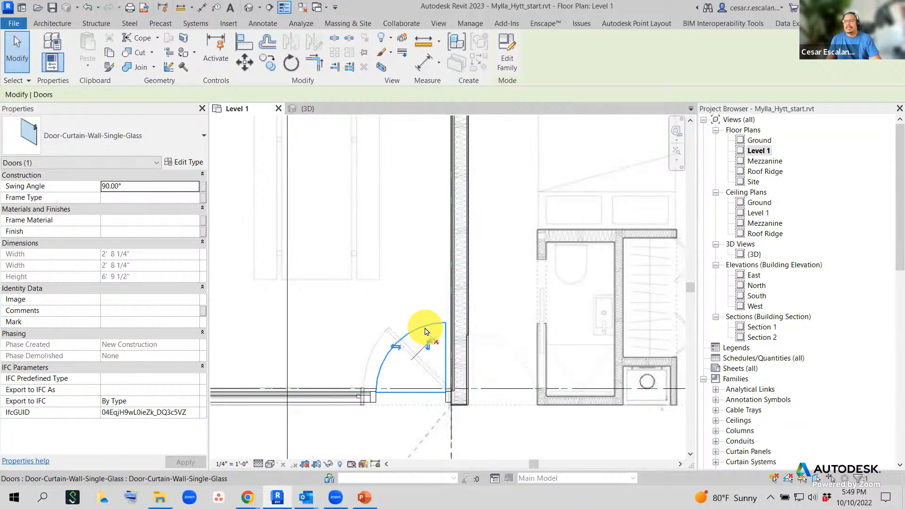
click(190, 163)
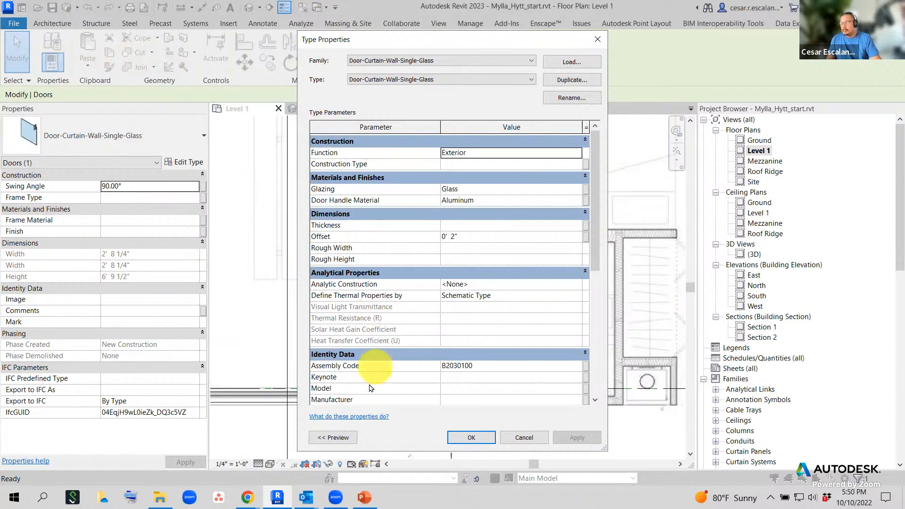
scroll(540, 333, down, 5)
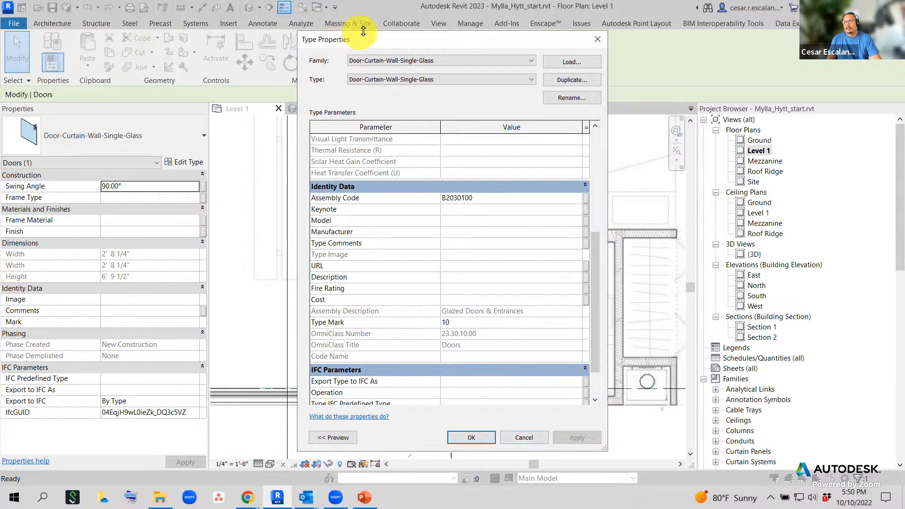
drag(376, 47, 353, 329)
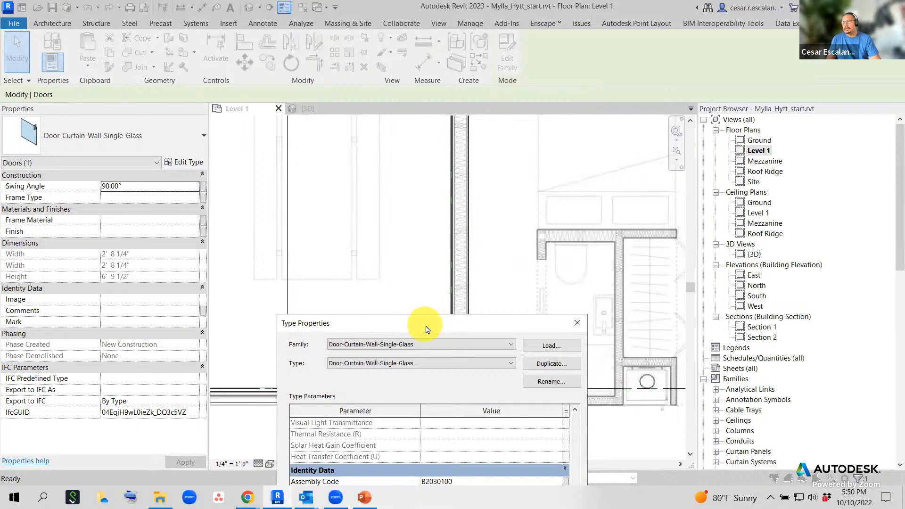
drag(427, 329, 464, 163)
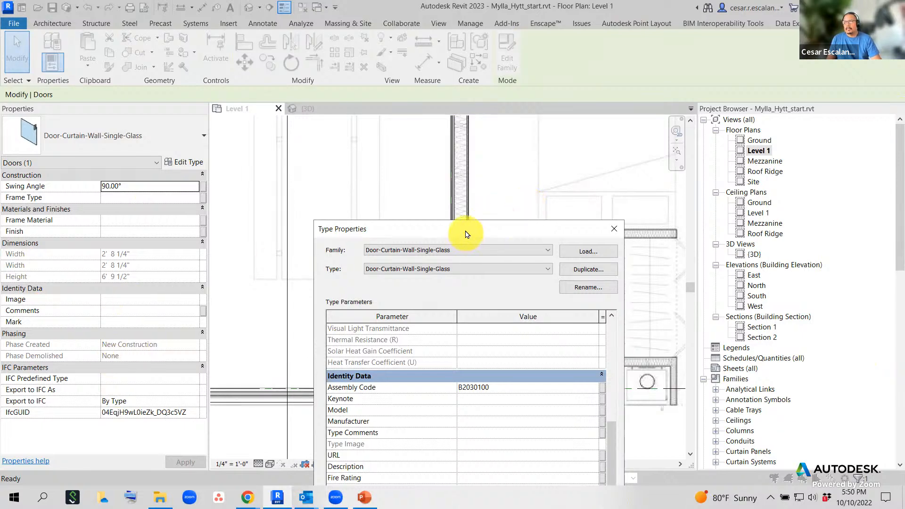
drag(466, 234, 519, 37)
click(604, 37)
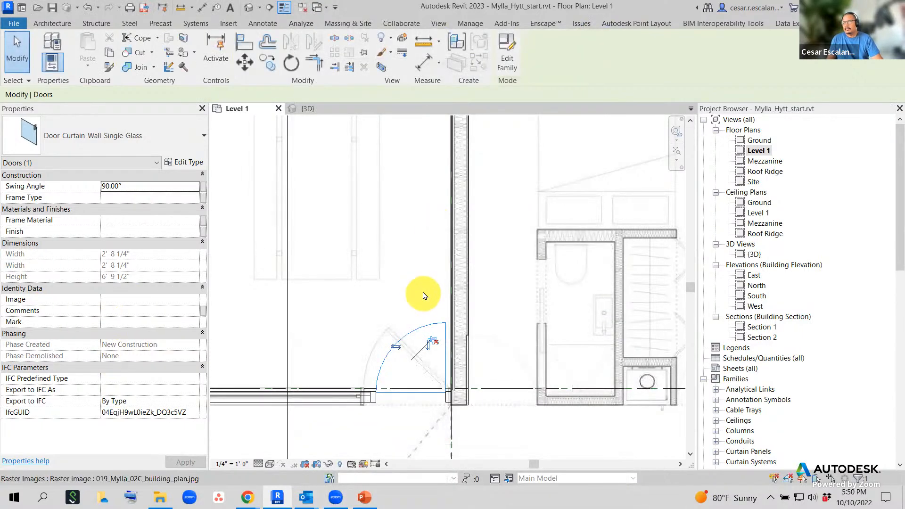
click(423, 296)
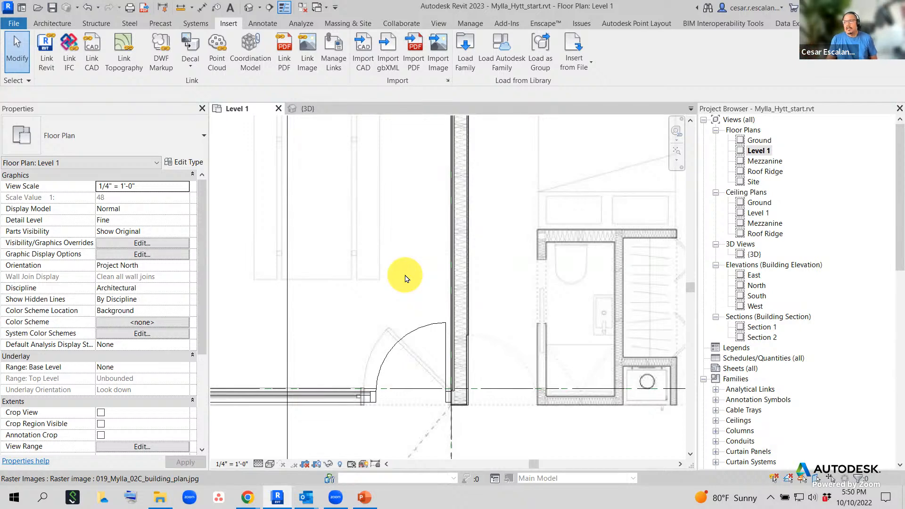
- Frame gridlines 1 through 5 on the Level 1 plan and bring up the Annotate tools
scroll(406, 278, down, 2)
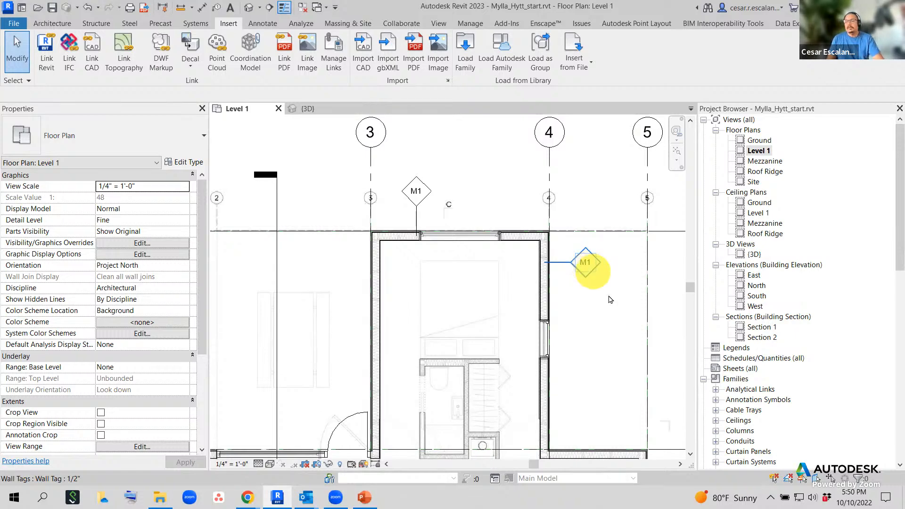
scroll(597, 292, down, 2)
middle_drag(596, 293, 608, 253)
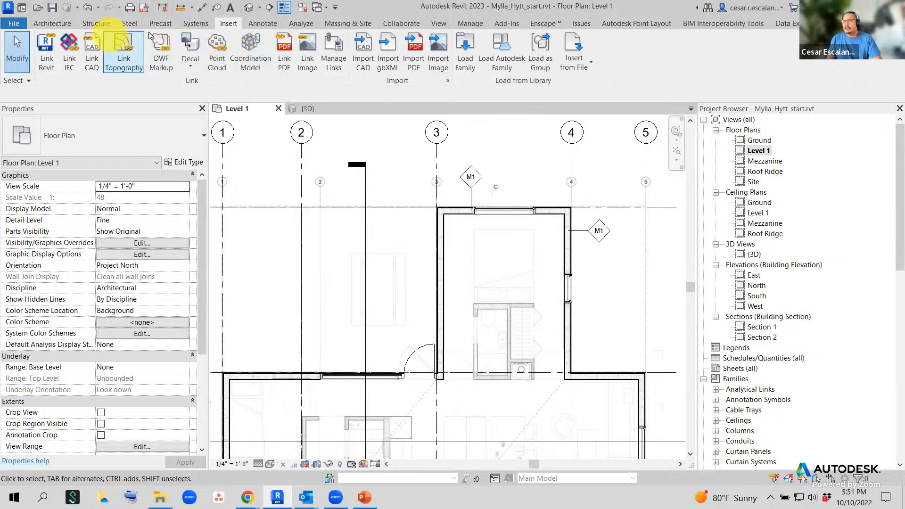
click(264, 24)
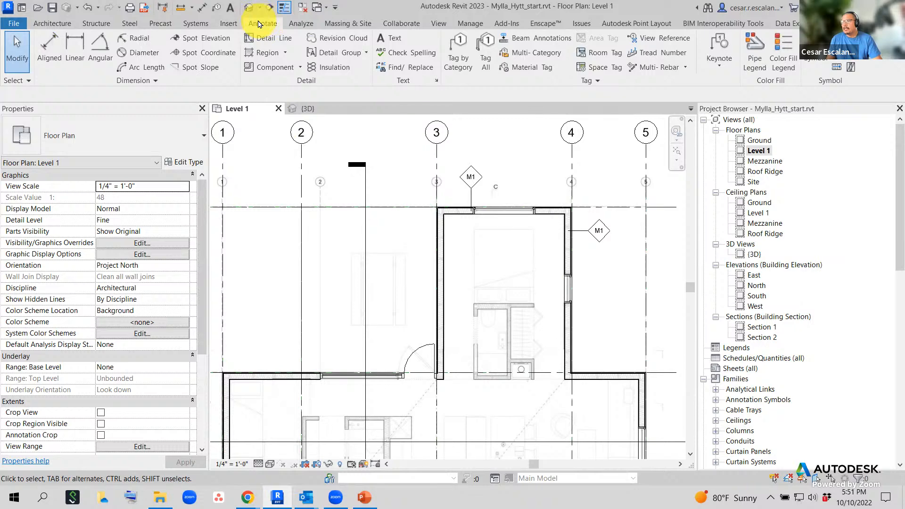
- Tag the single-glass curtain-wall door by category, then switch off the tag's Leader option
click(457, 71)
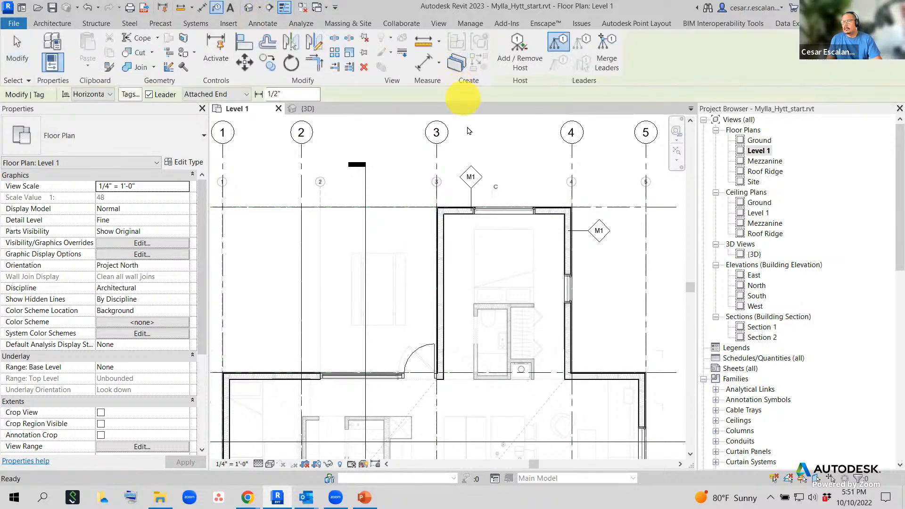
click(425, 346)
scroll(424, 348, up, 2)
scroll(476, 262, up, 3)
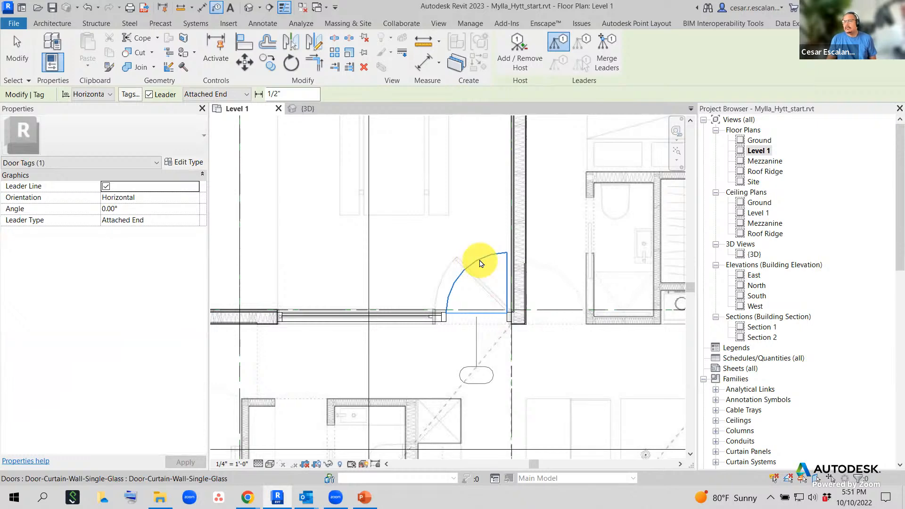
click(455, 203)
click(150, 95)
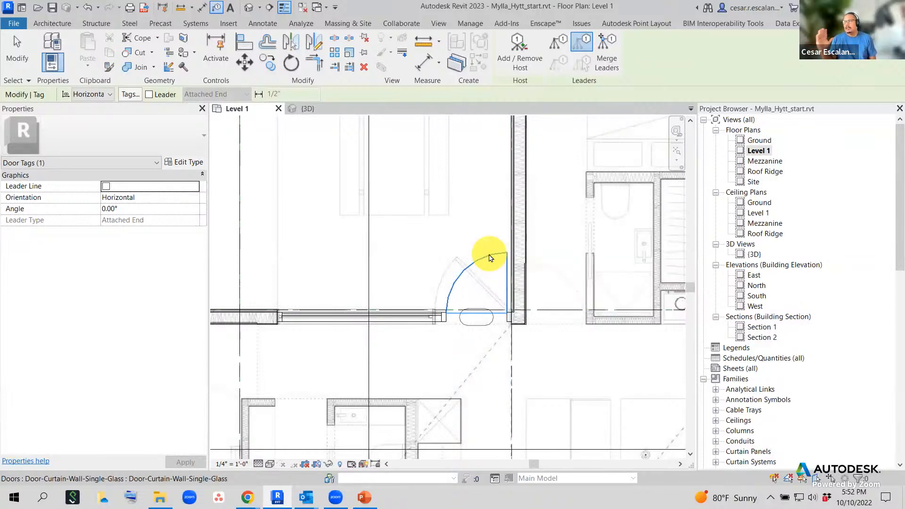
- Set tag orientation to Vertical and place a trial vertical tag on the glass door
click(94, 94)
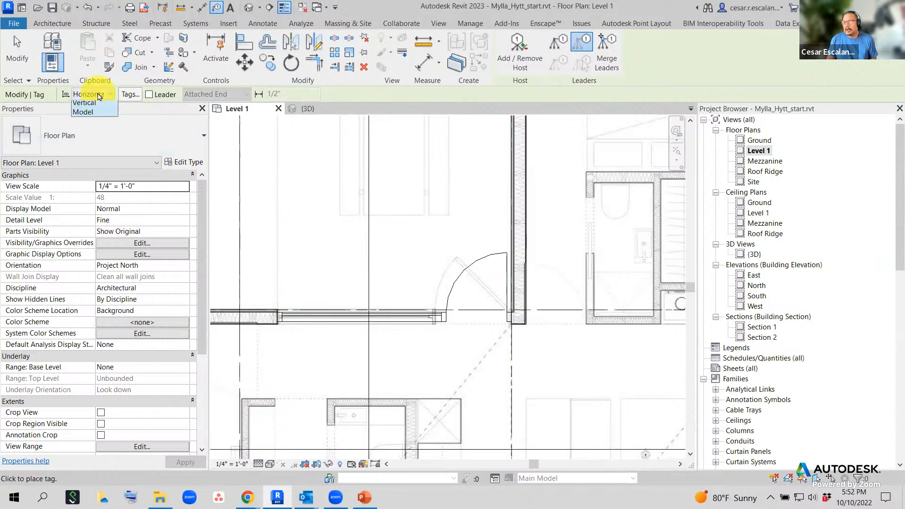
click(95, 118)
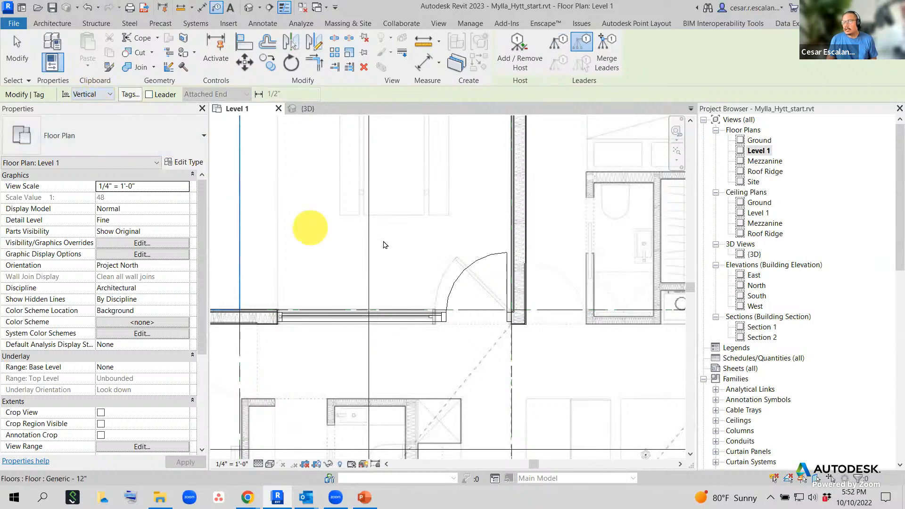
click(504, 280)
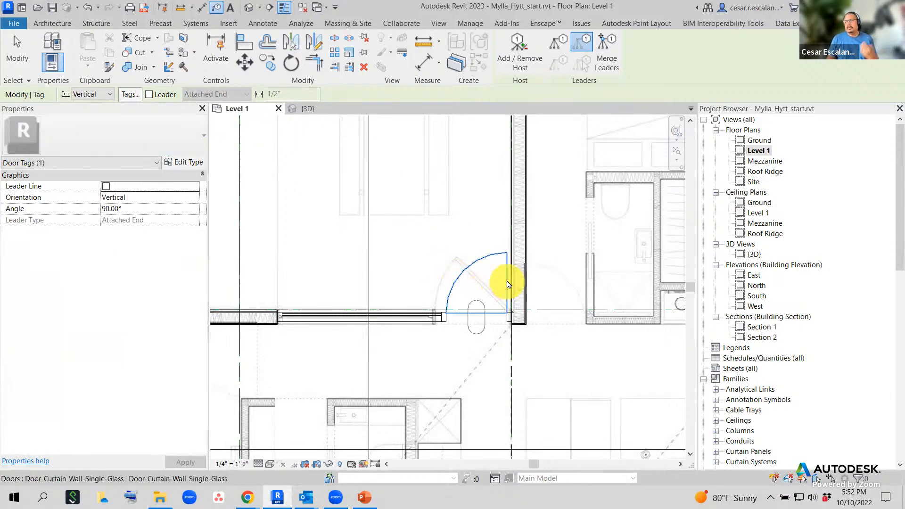
- Switch orientation back to Horizontal and place the tag just below the glass door
click(112, 94)
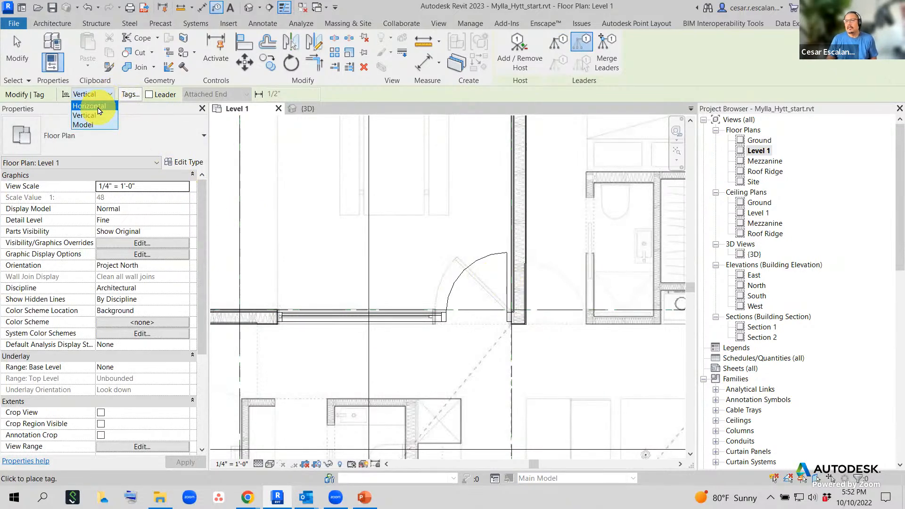
click(99, 107)
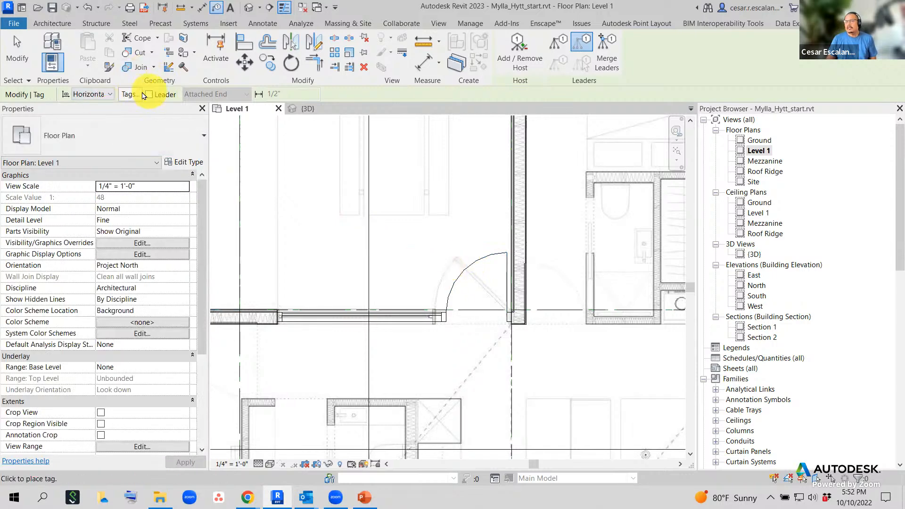
click(479, 259)
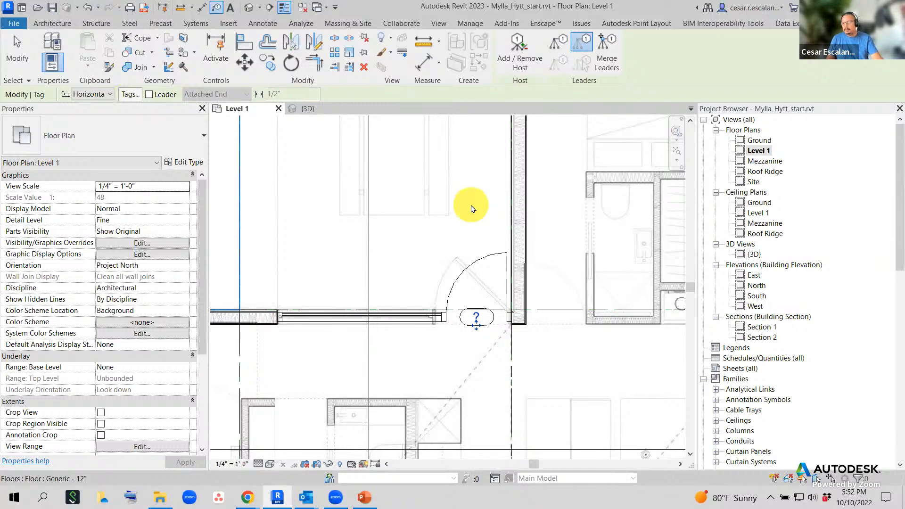
key(Escape)
scroll(502, 377, up, 2)
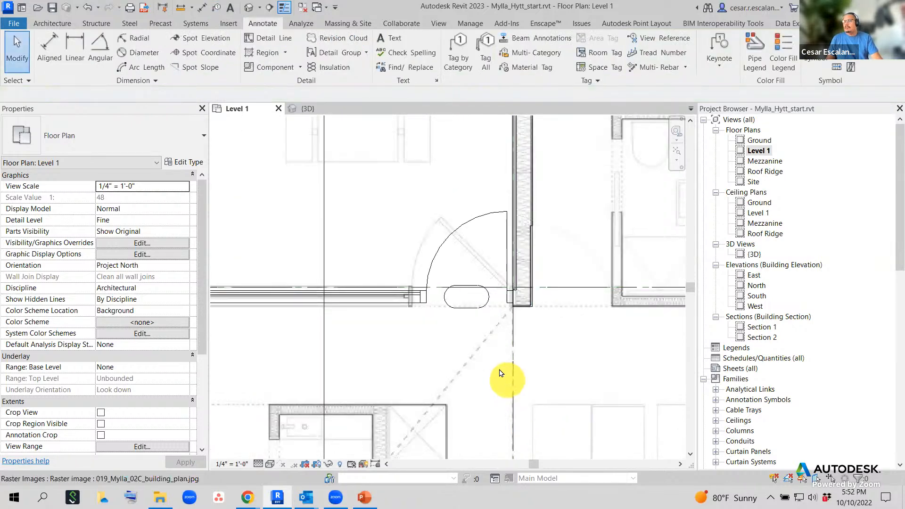
click(476, 306)
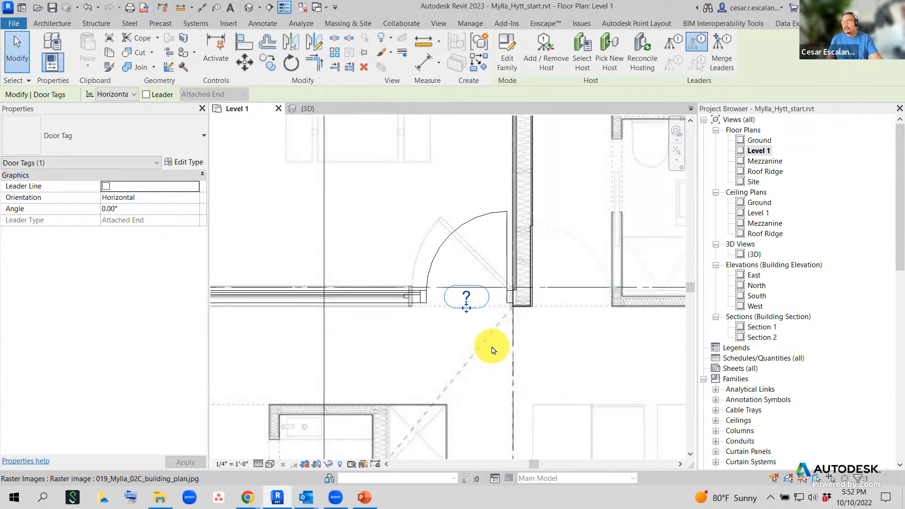
click(467, 340)
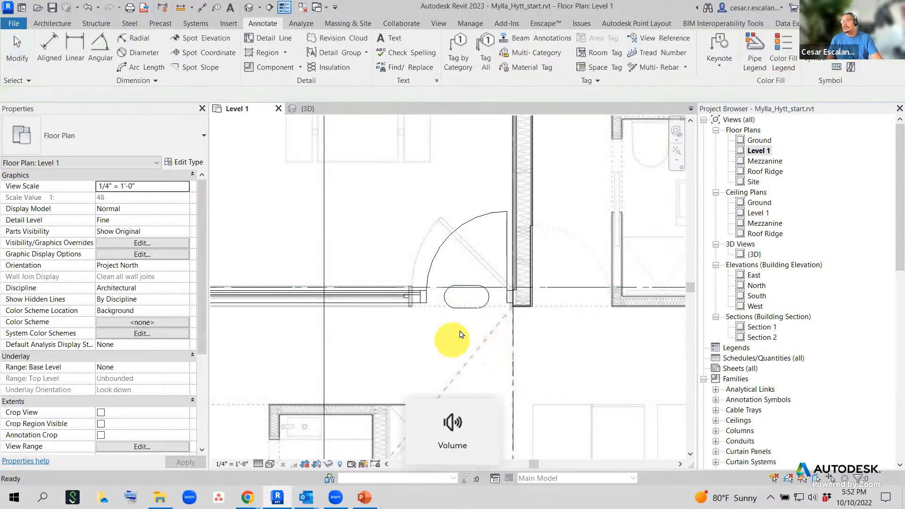
click(470, 231)
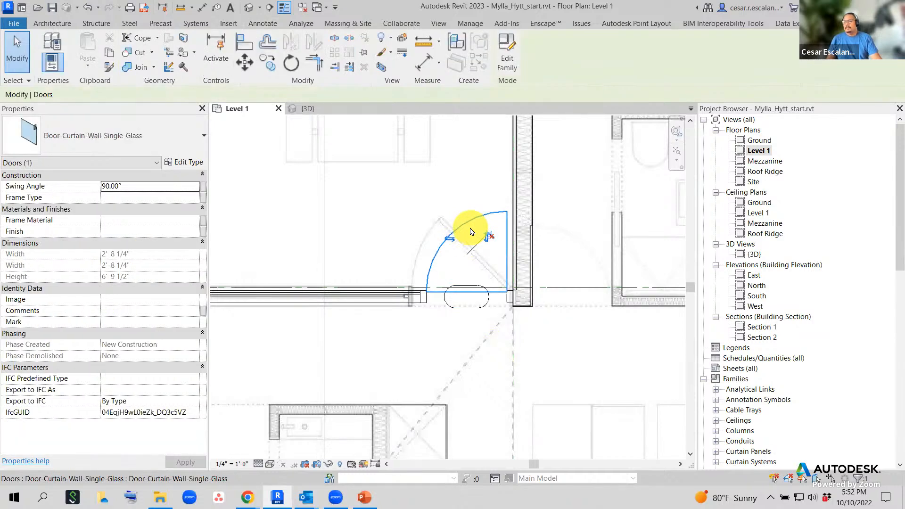
click(472, 323)
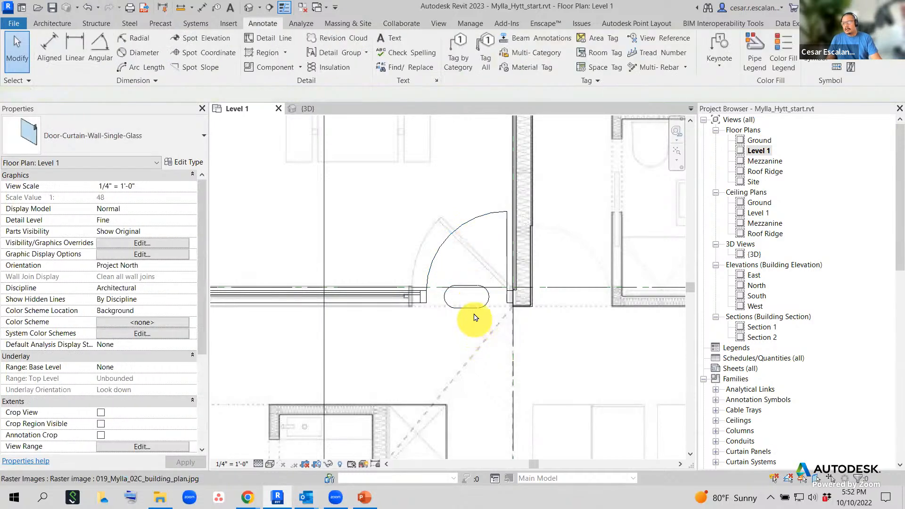
click(474, 306)
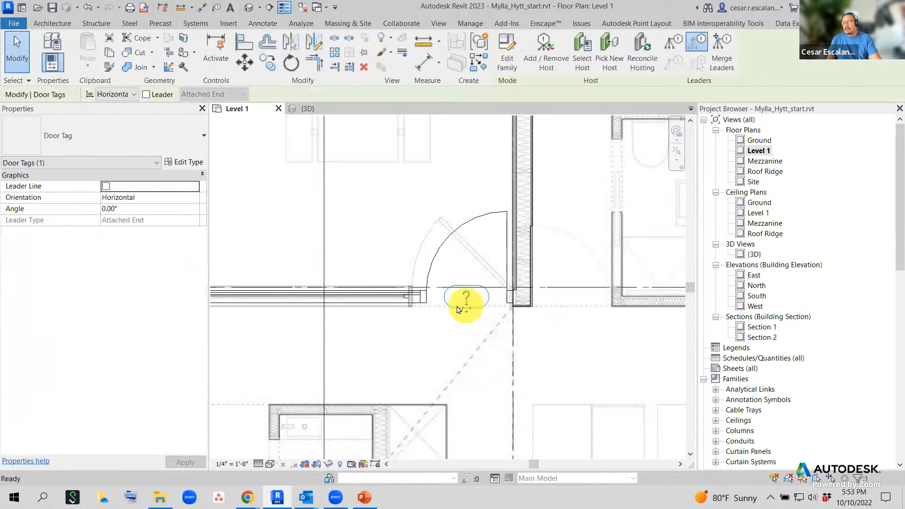
key(Escape)
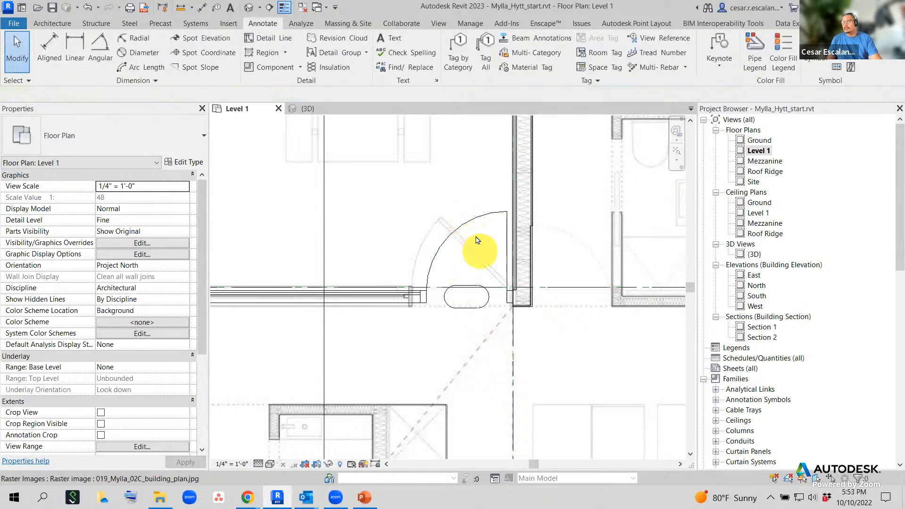
click(475, 226)
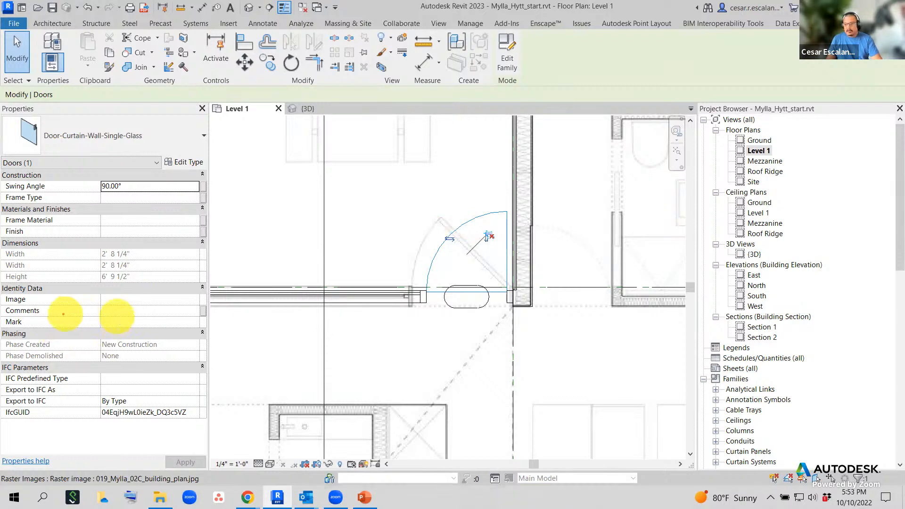
- Select the curtain-wall door, enter 101 as its Mark in Properties and apply it
mouse_move(5, 310)
mouse_down()
mouse_move(218, 330)
mouse_move(211, 343)
mouse_up()
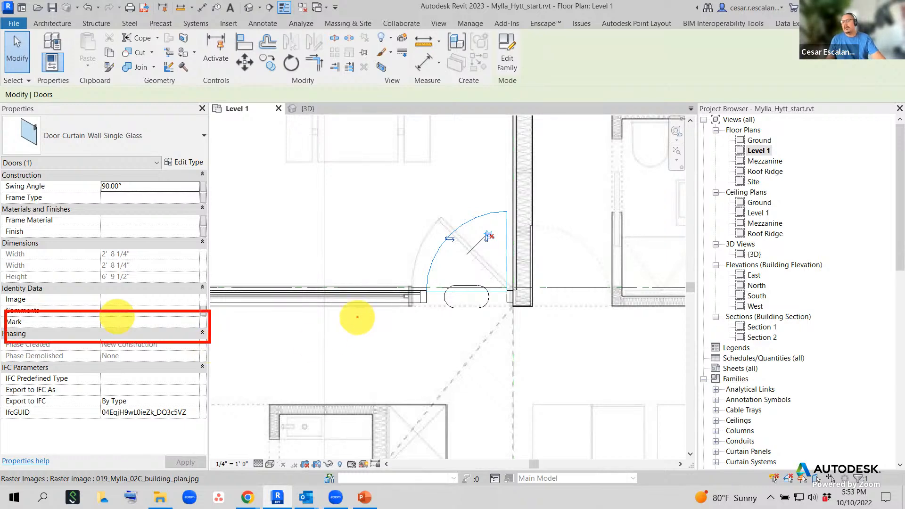
key(Escape)
key(Escape)
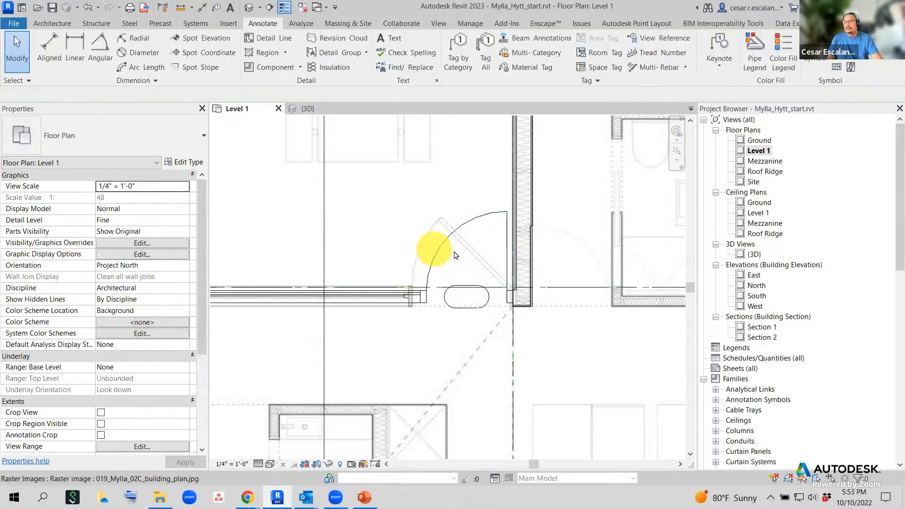
click(461, 236)
click(128, 322)
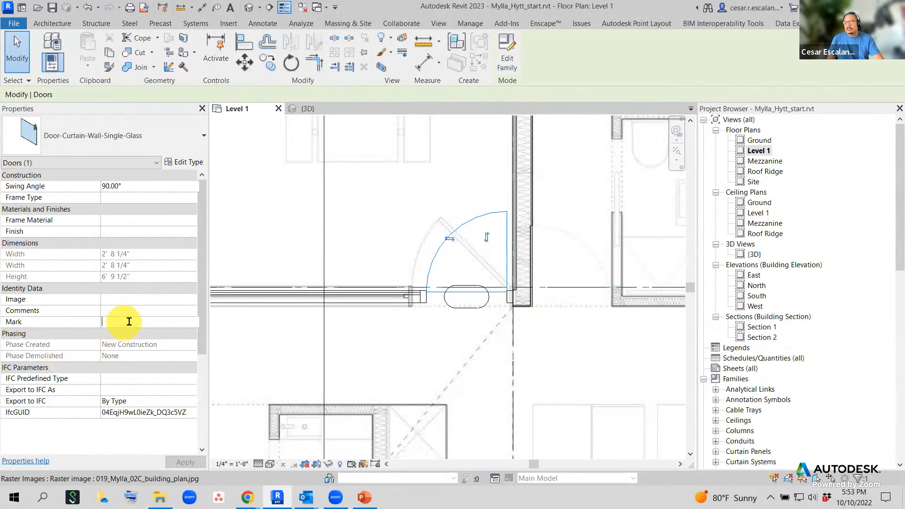
text(101)
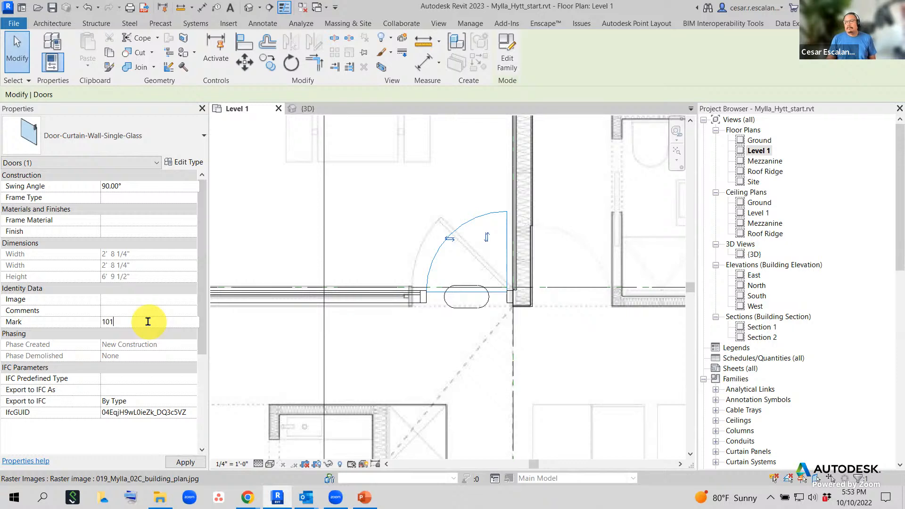
click(185, 462)
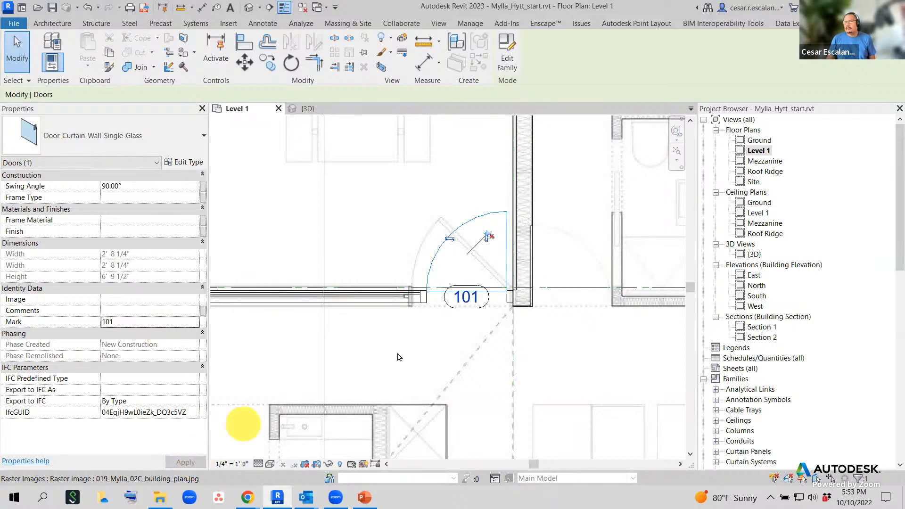
click(425, 342)
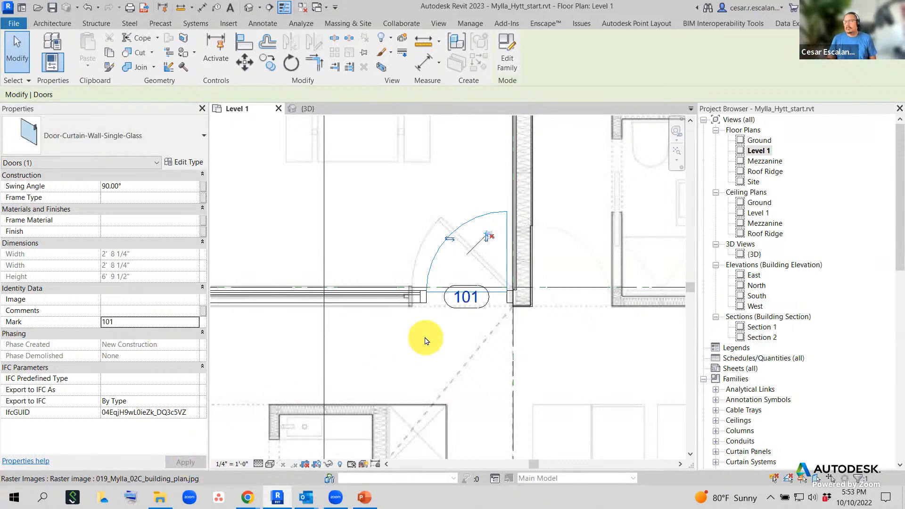
click(283, 211)
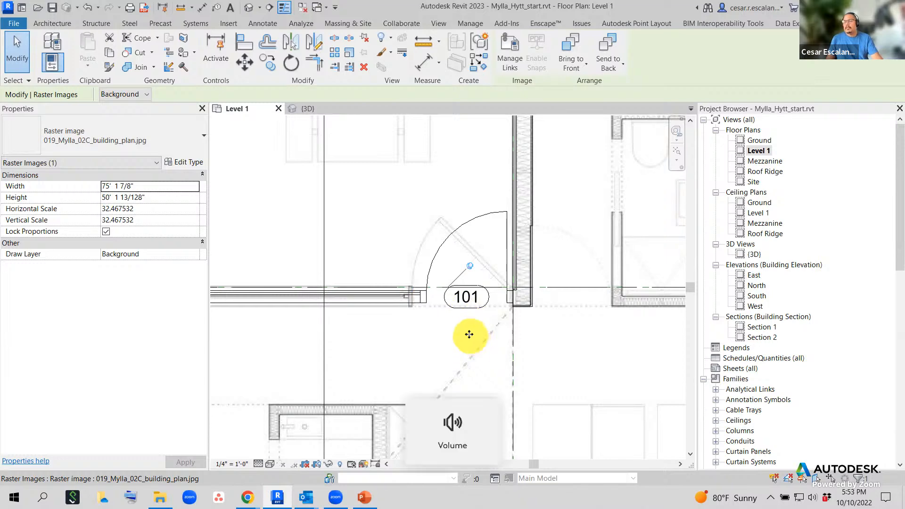
- Inspect the door tag and the door's Mark value, leaving the Mark unchanged
key(Escape)
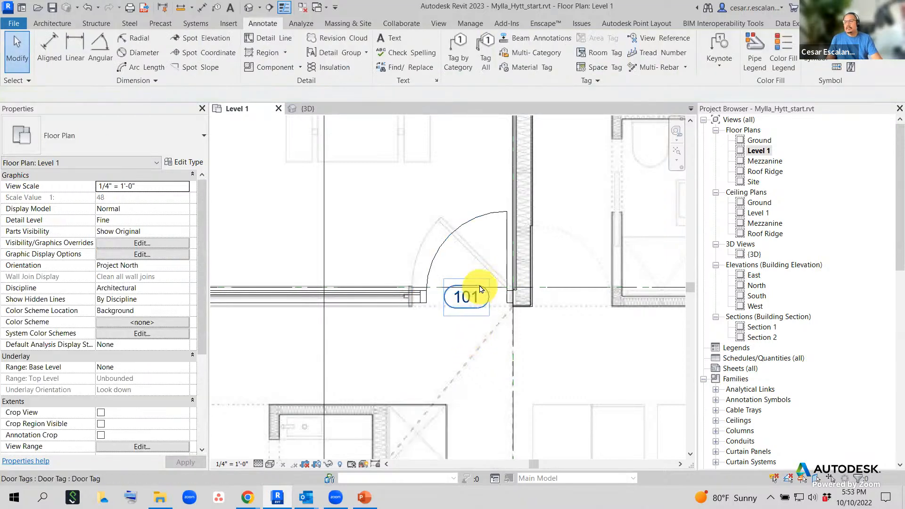
click(481, 288)
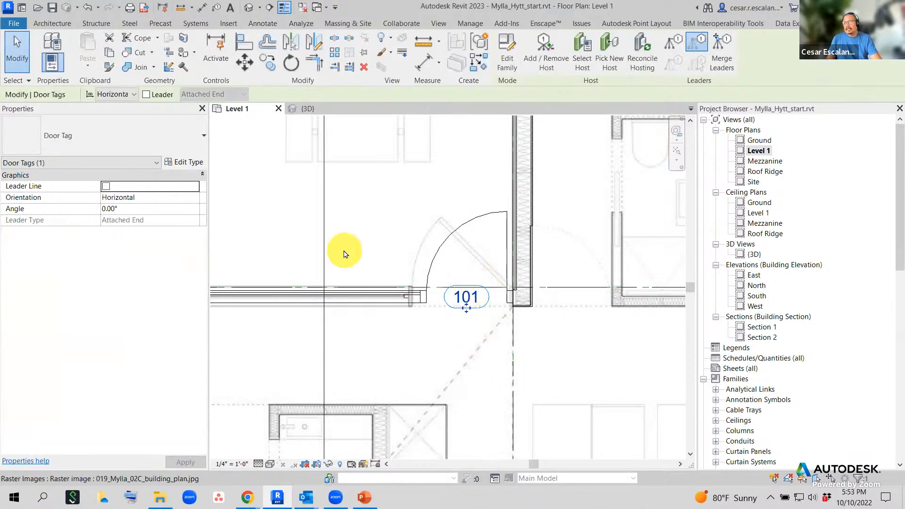
key(Escape)
click(467, 229)
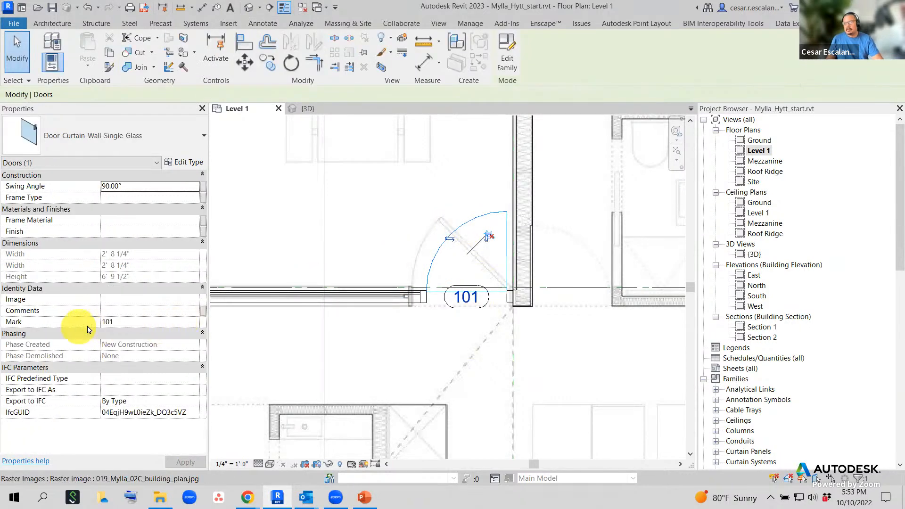
click(128, 322)
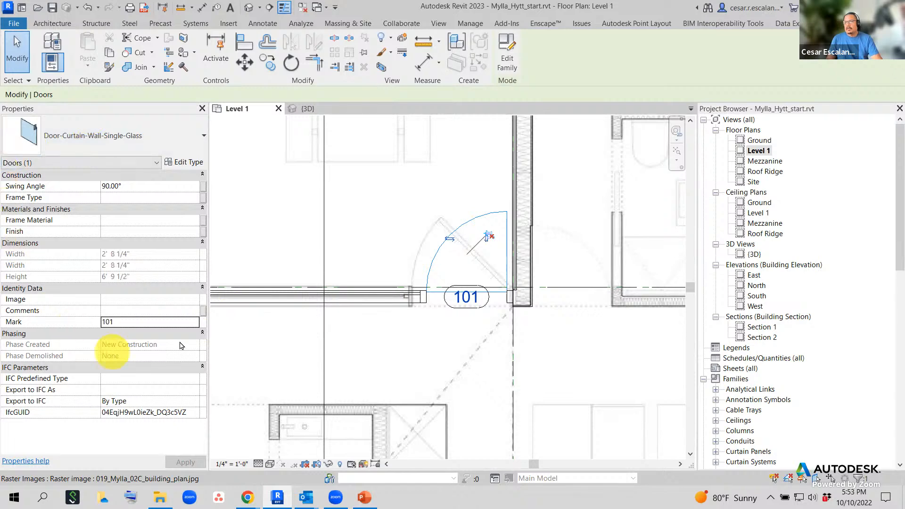
key(Escape)
key(Escape)
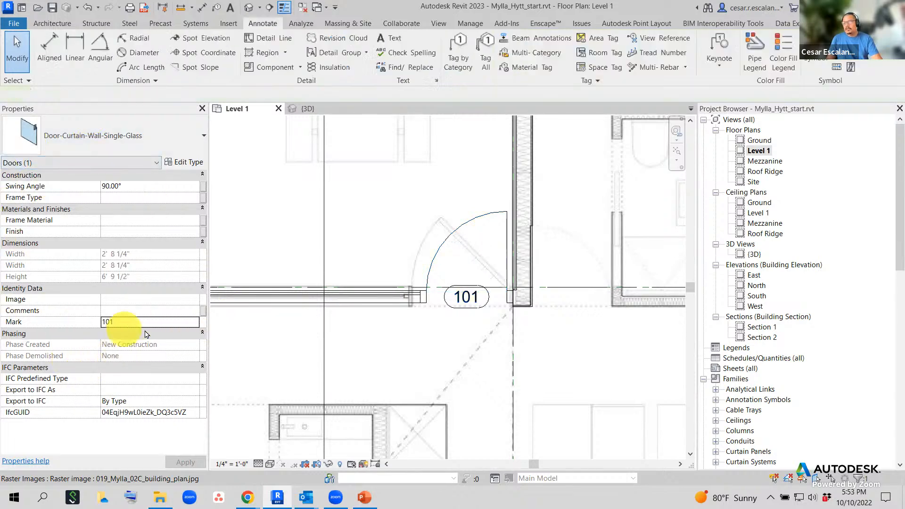
- Edit the tag label from 101 to 1 and close the duplicate Mark warning
scroll(497, 300, up, 3)
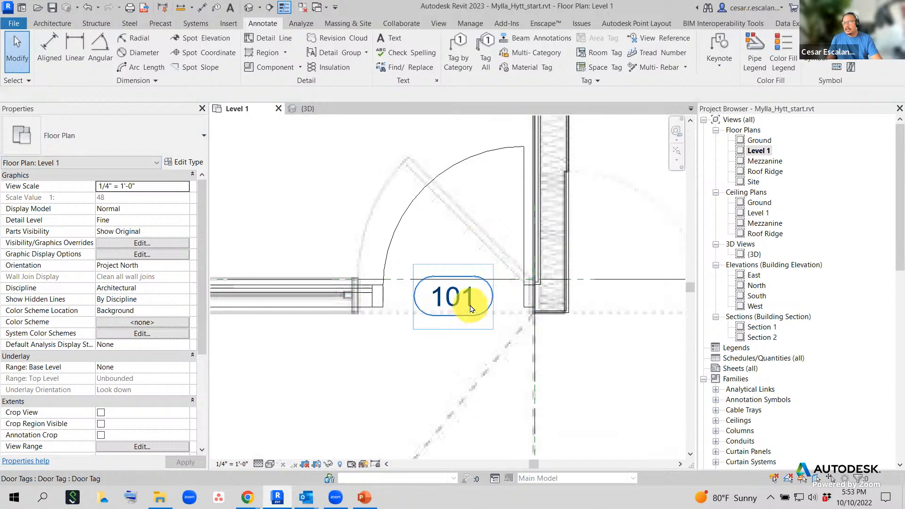
click(471, 307)
click(470, 304)
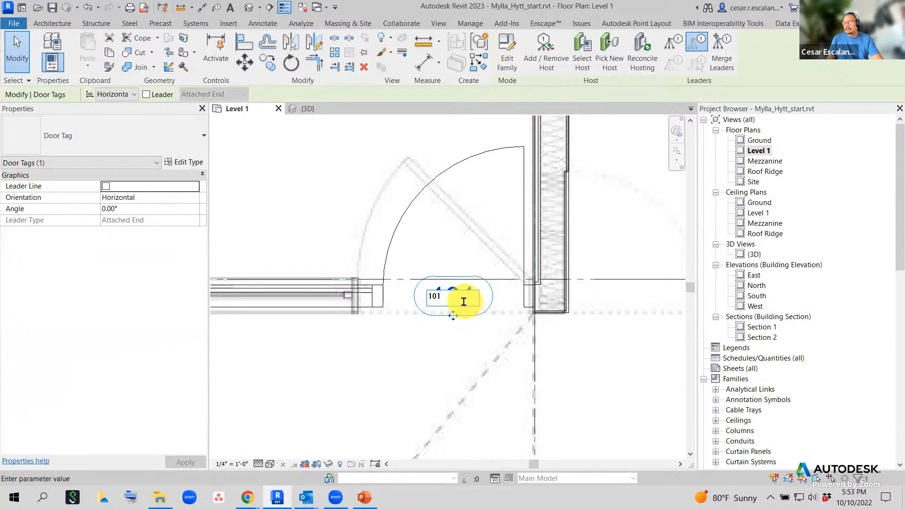
drag(463, 301, 411, 297)
text(1)
click(296, 176)
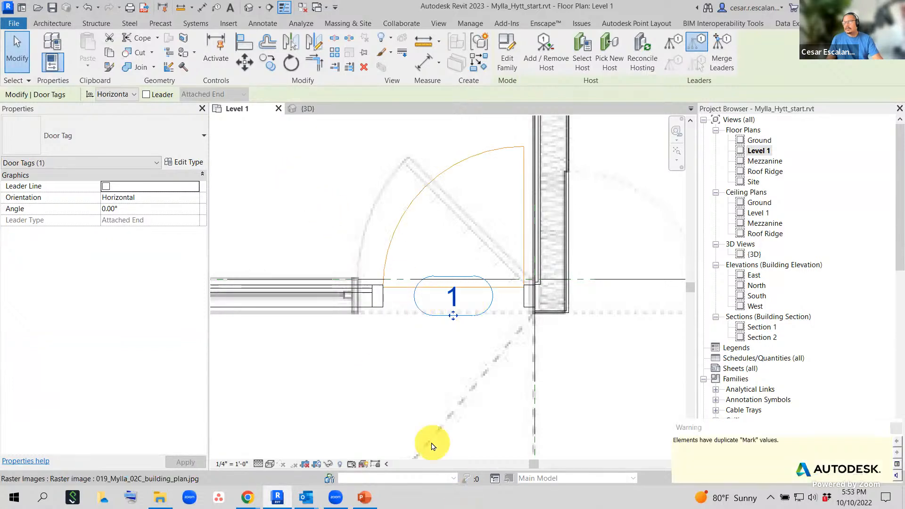
click(260, 205)
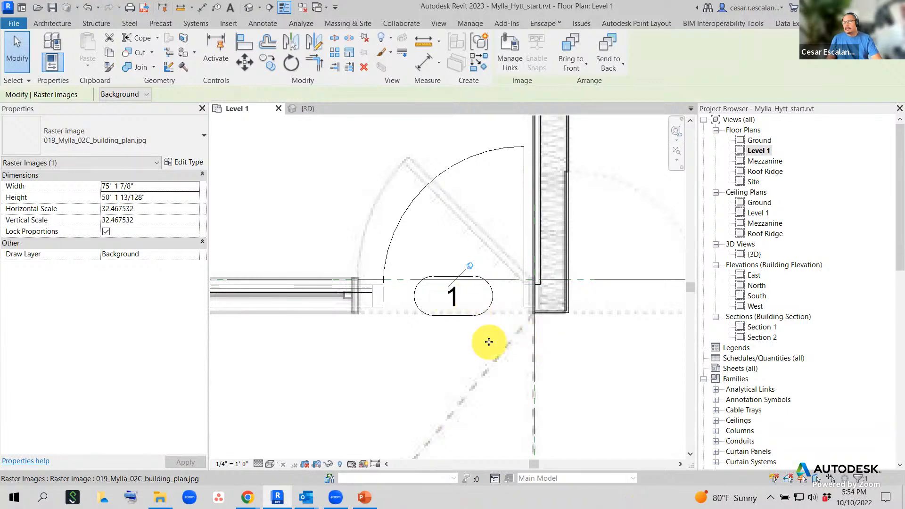
- Undo the tag back to 101, pan to the lower wall's door and start Tag by Category
click(93, 11)
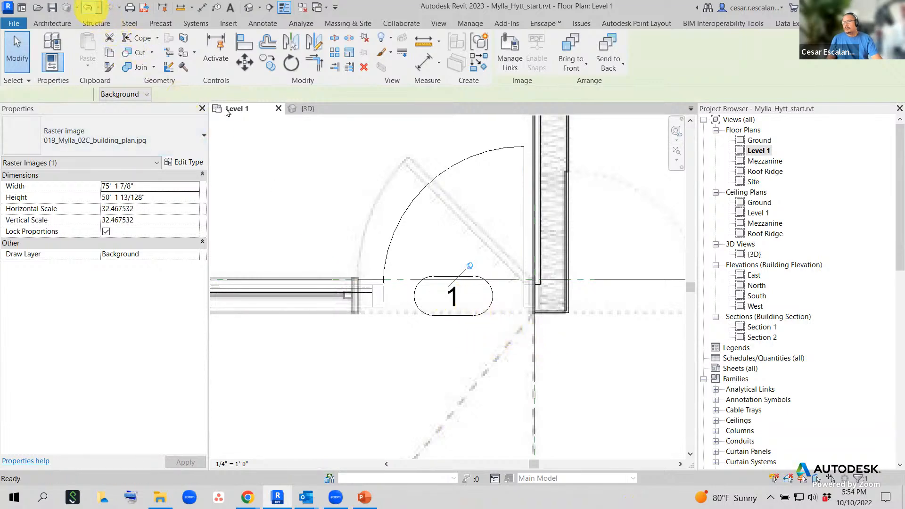
scroll(349, 255, down, 4)
scroll(469, 320, down, 2)
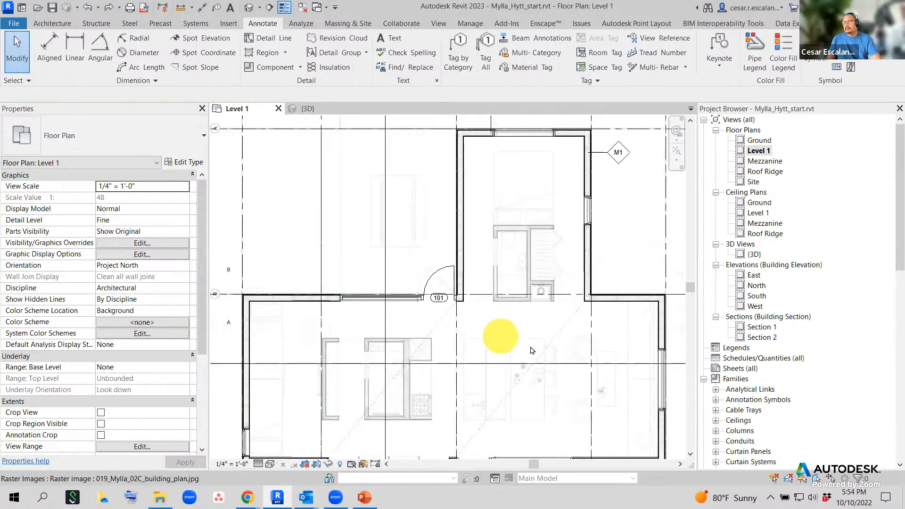
middle_drag(536, 354, 528, 260)
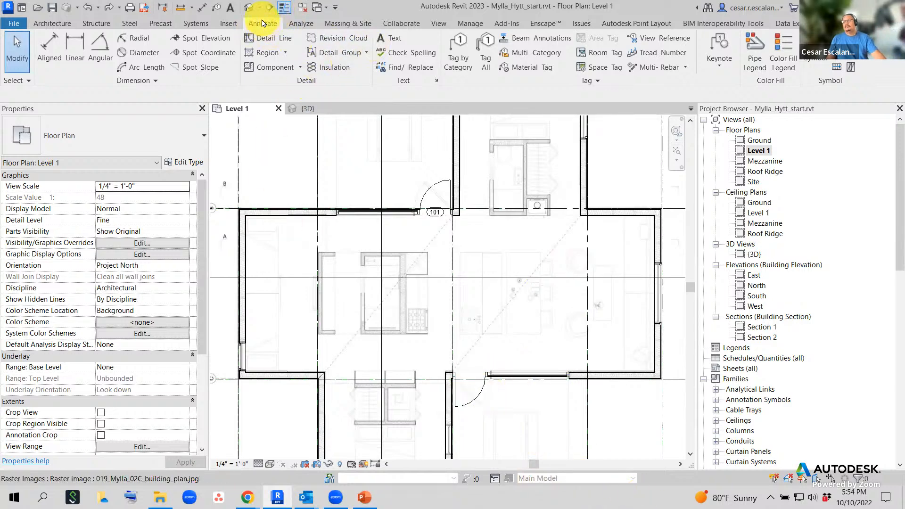
click(458, 52)
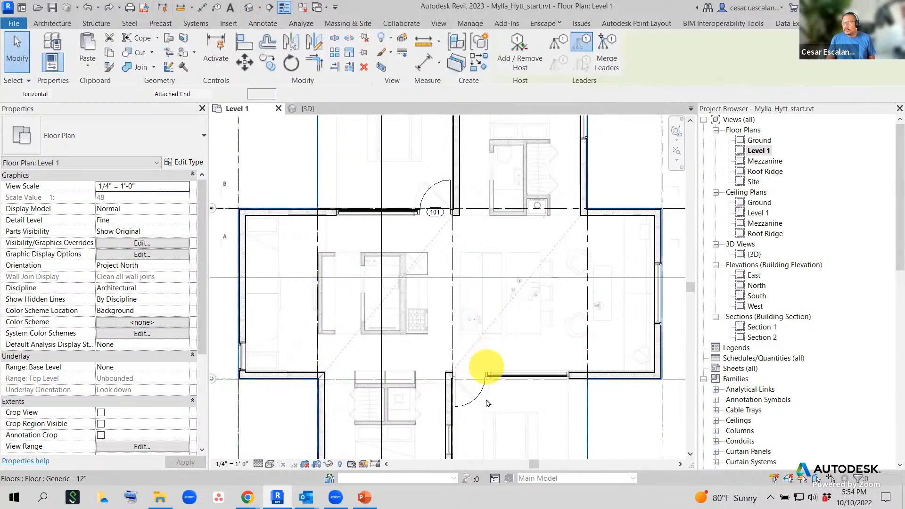
scroll(485, 408, up, 2)
scroll(474, 404, up, 2)
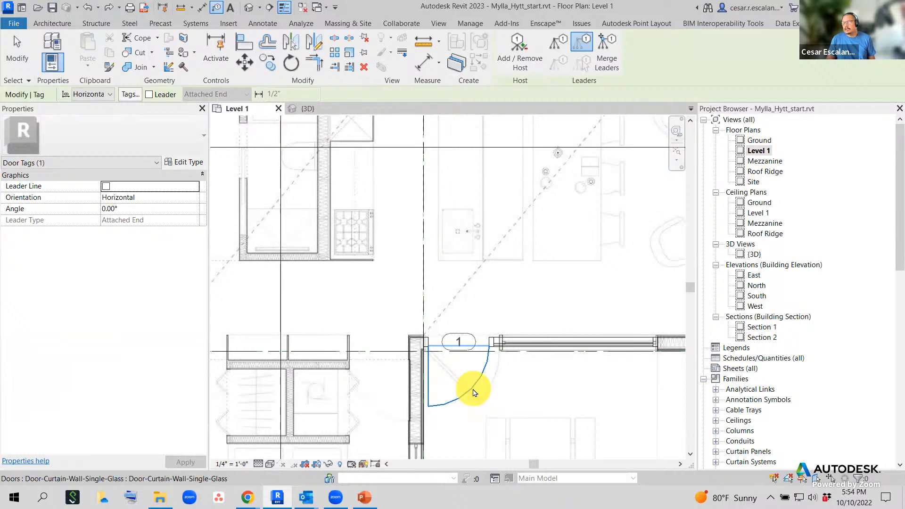
- Tag the lower wall's door, then change its Mark to 102 in Properties
click(475, 393)
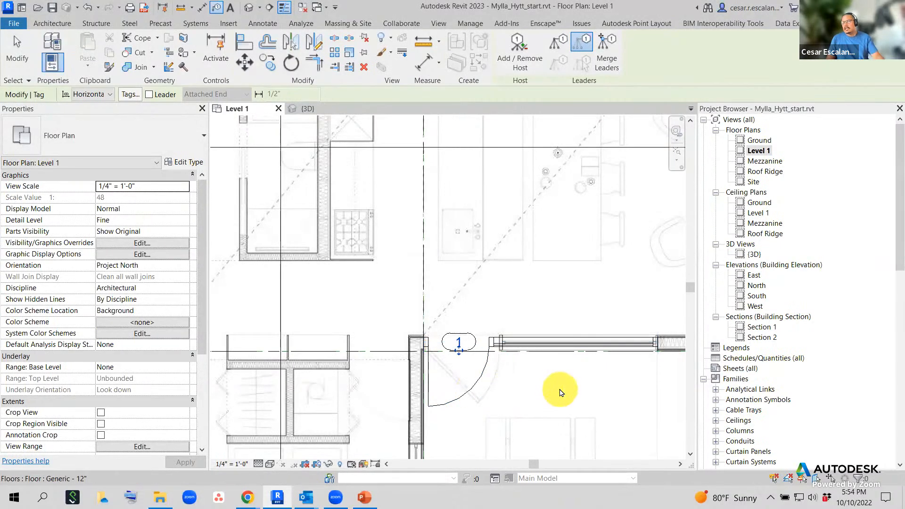
key(Escape)
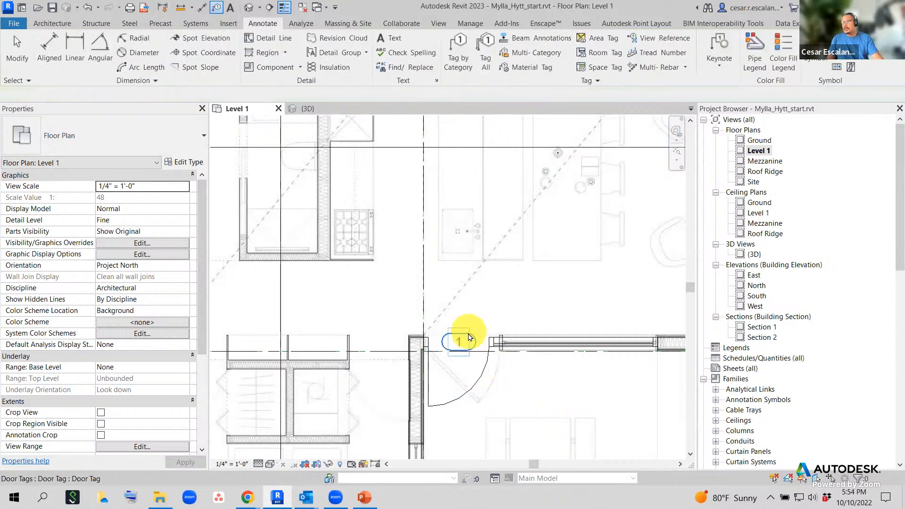
click(484, 385)
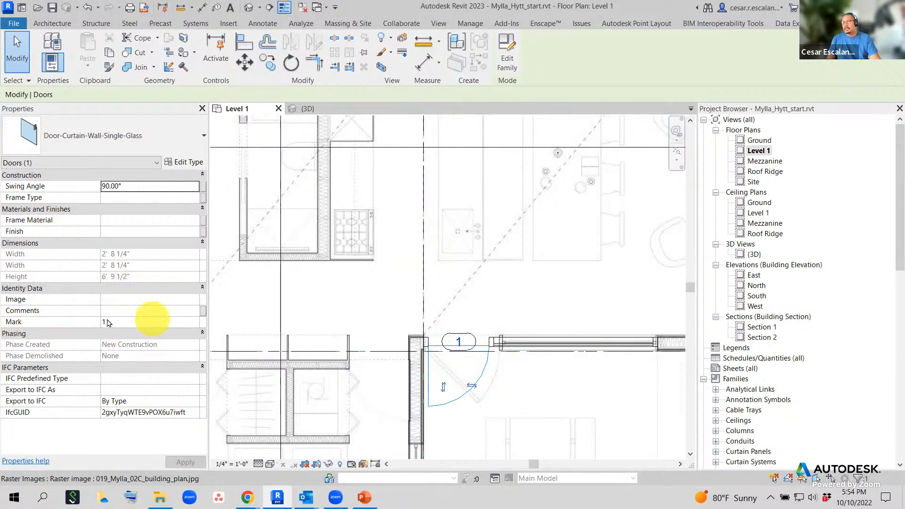
click(125, 321)
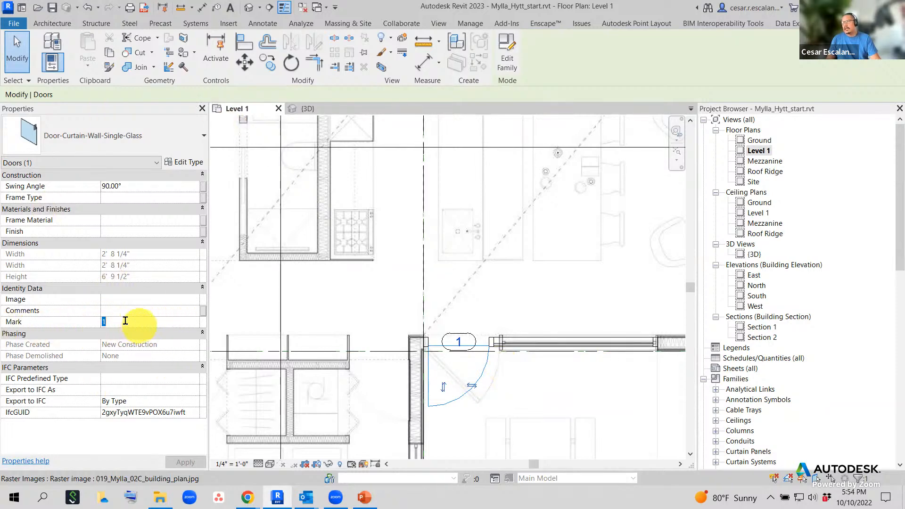
text(102)
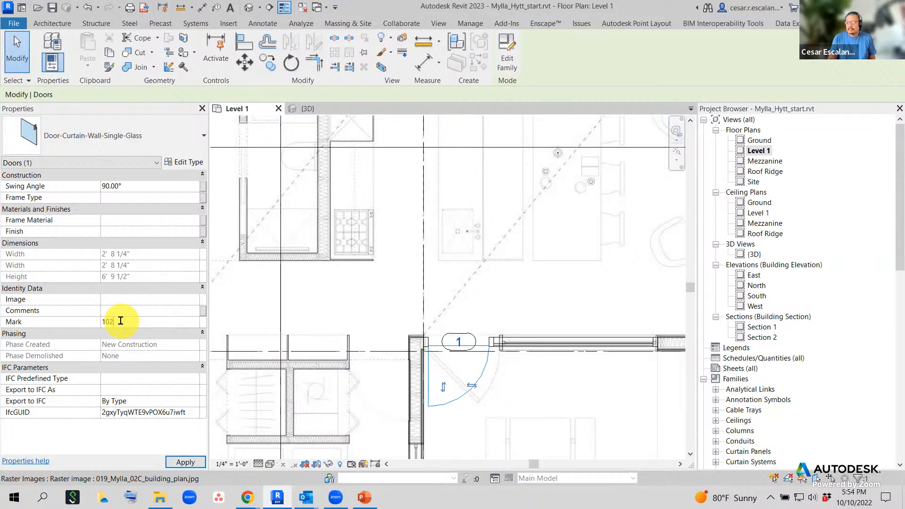
click(191, 463)
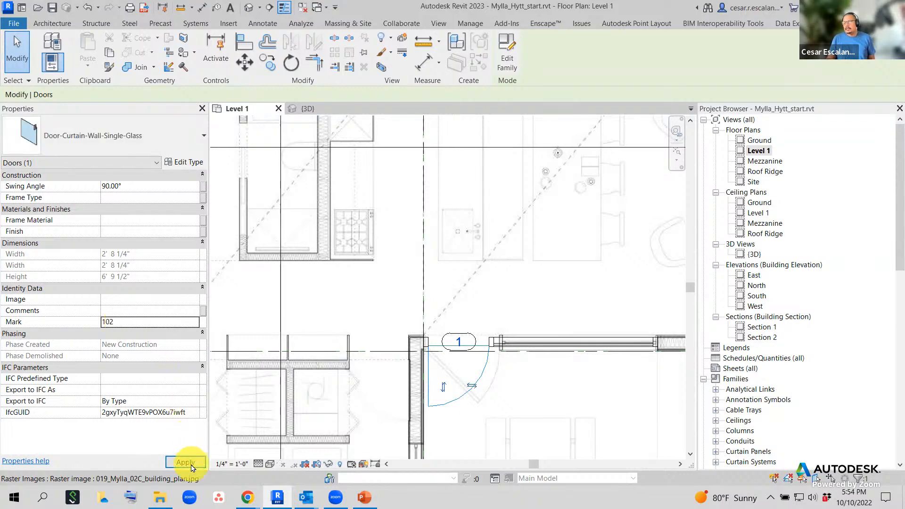
- Place a 36" x 84" single-flush door in the right exterior wall
scroll(545, 424, down, 2)
scroll(573, 411, down, 1)
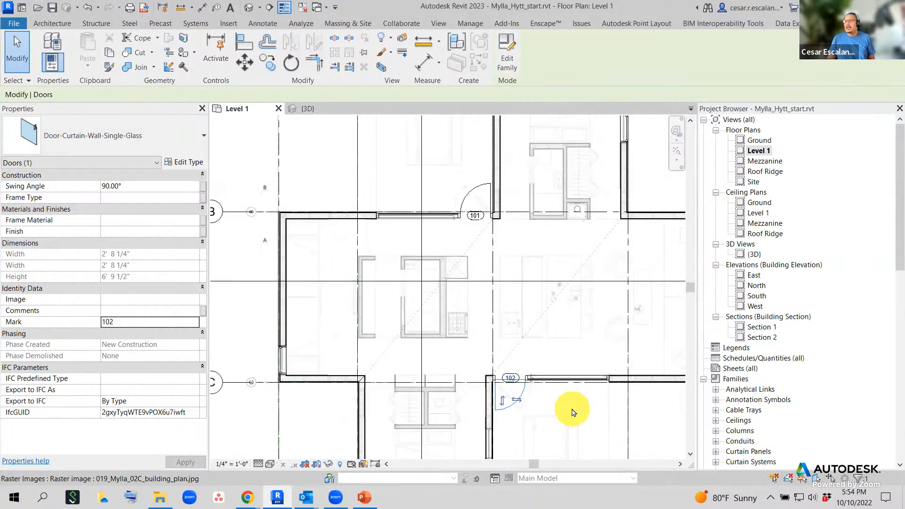
scroll(573, 413, down, 1)
scroll(572, 414, up, 2)
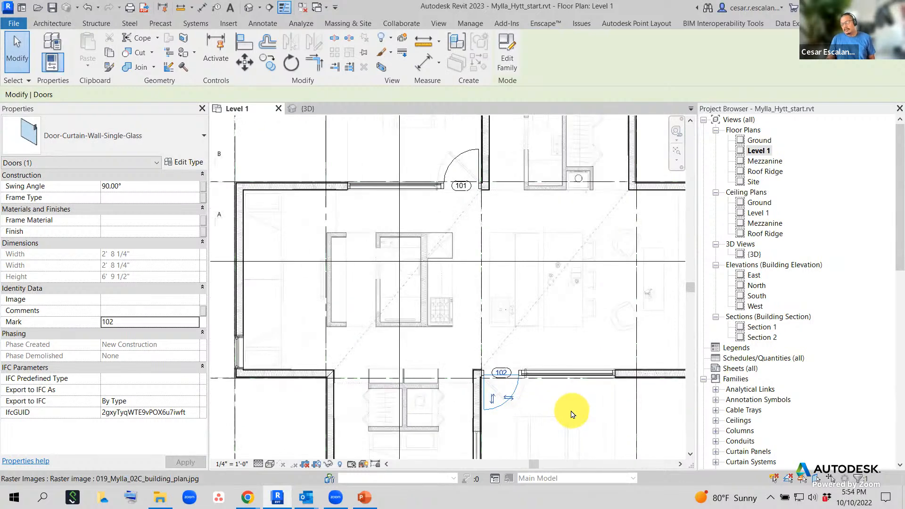
middle_drag(573, 414, 391, 456)
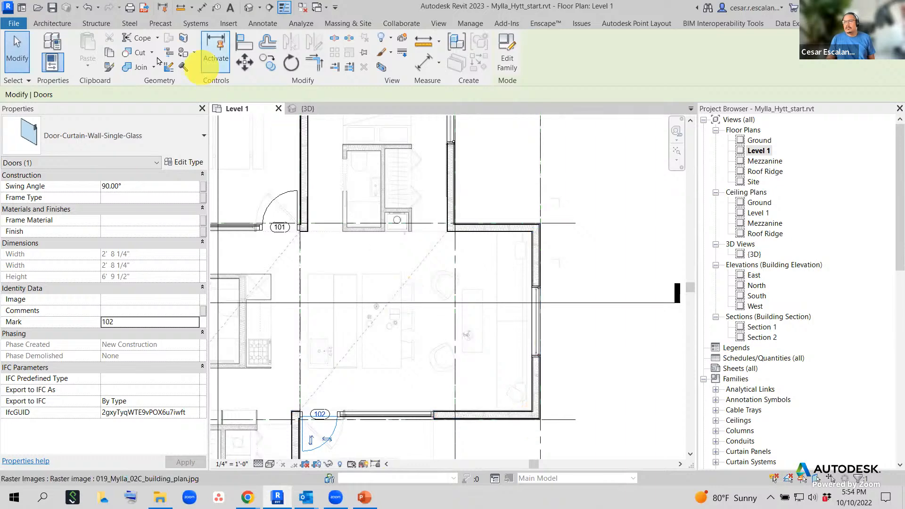
click(53, 24)
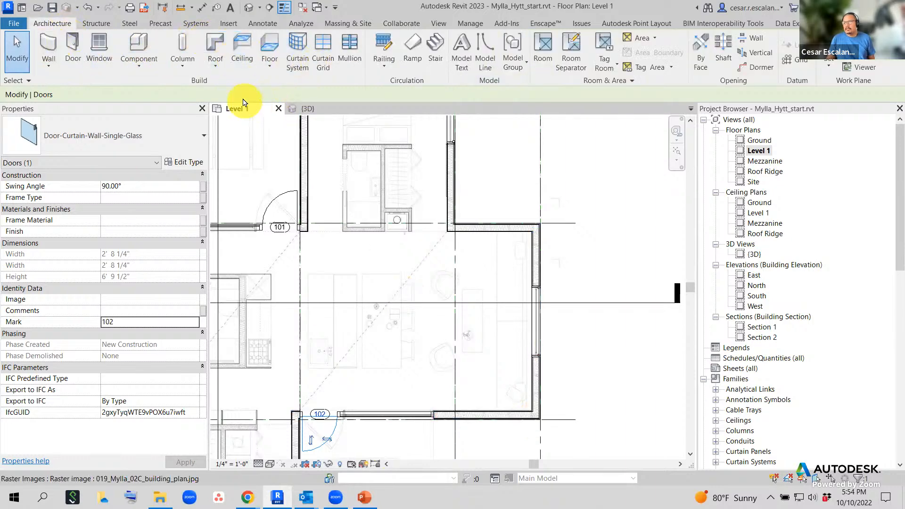
click(74, 45)
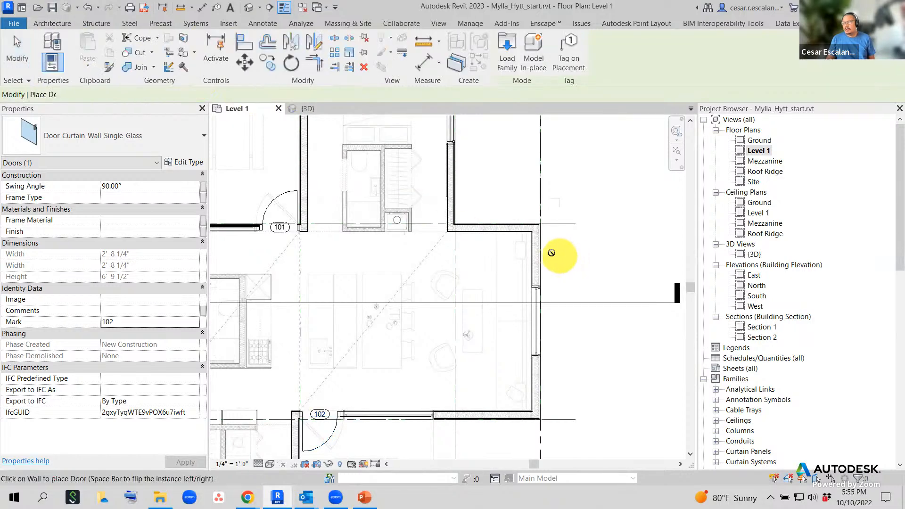
click(570, 252)
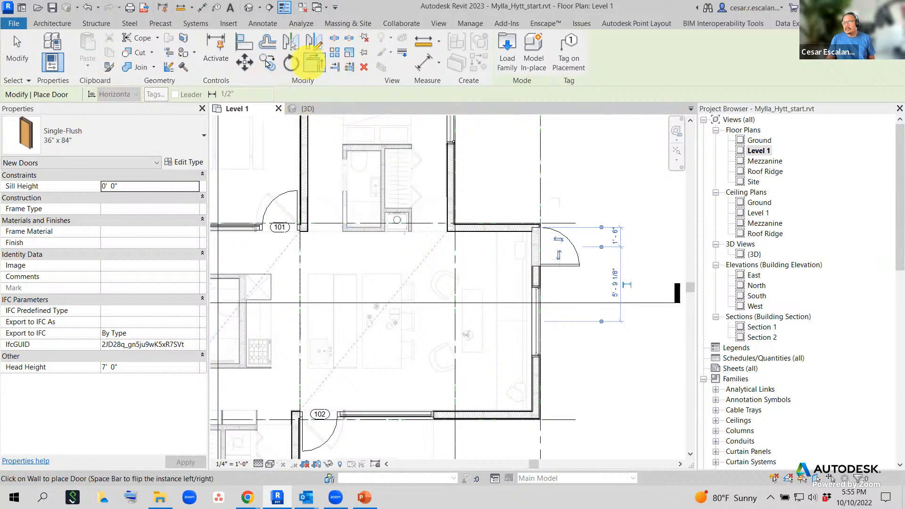
- Start Tag by Category to tag the new door
click(262, 23)
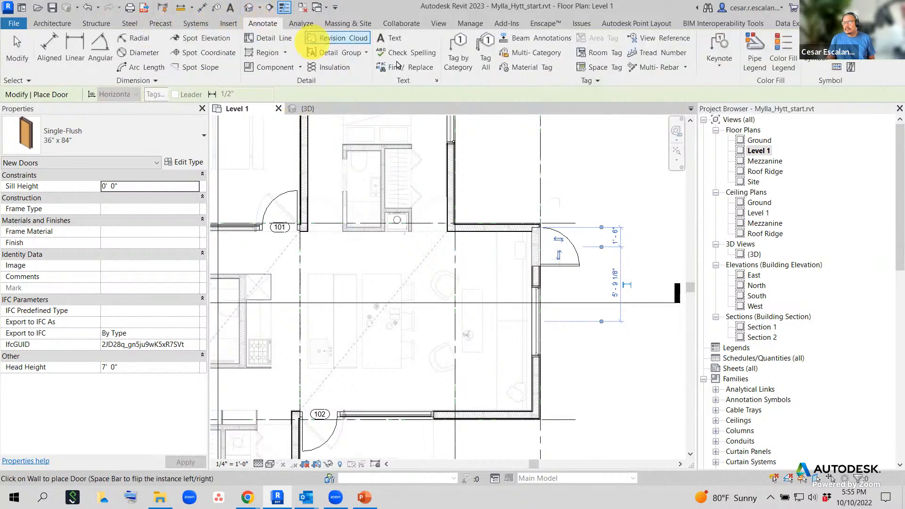
click(460, 56)
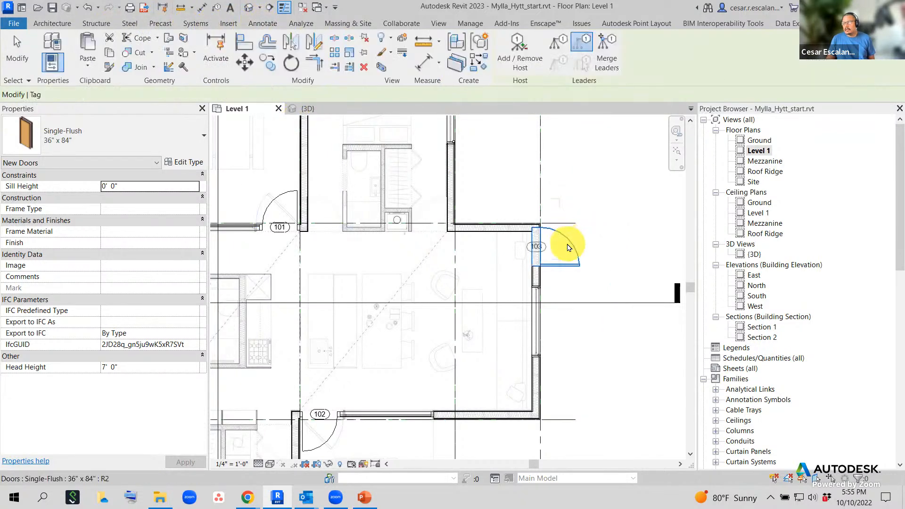
scroll(569, 248, up, 2)
scroll(569, 248, up, 1)
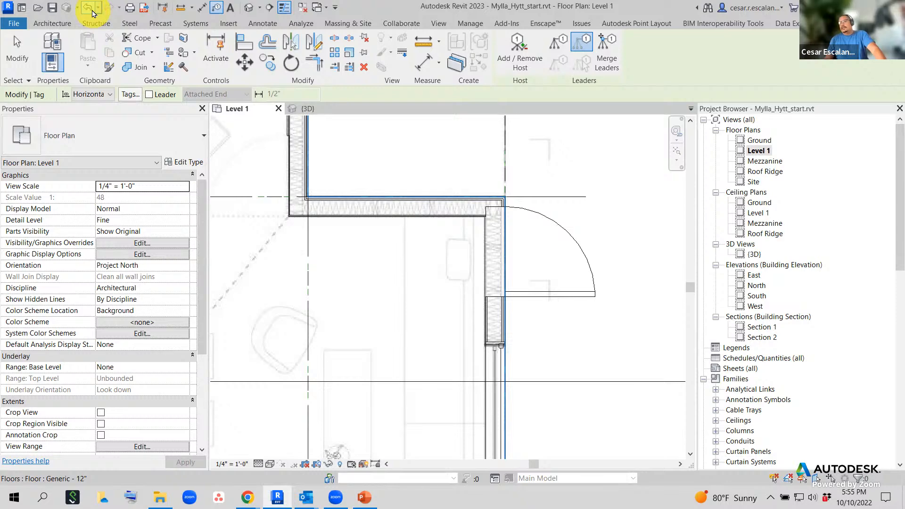
- Undo the last placed door, then bring door 102 into view and select it
click(92, 14)
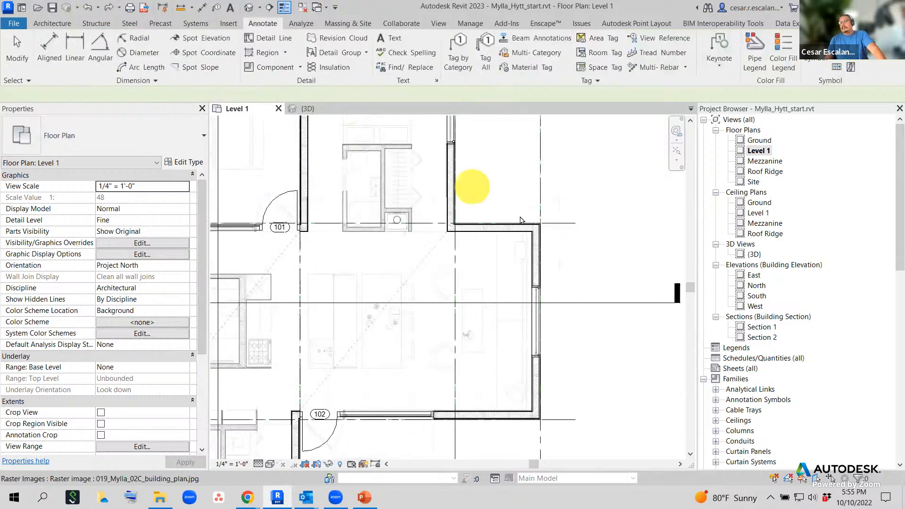
scroll(531, 246, down, 1)
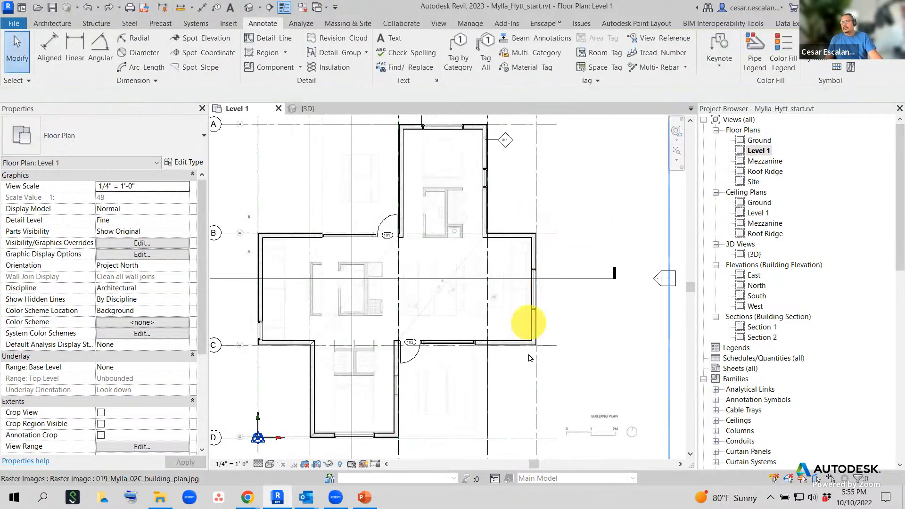
middle_drag(522, 358, 628, 311)
middle_drag(572, 343, 493, 399)
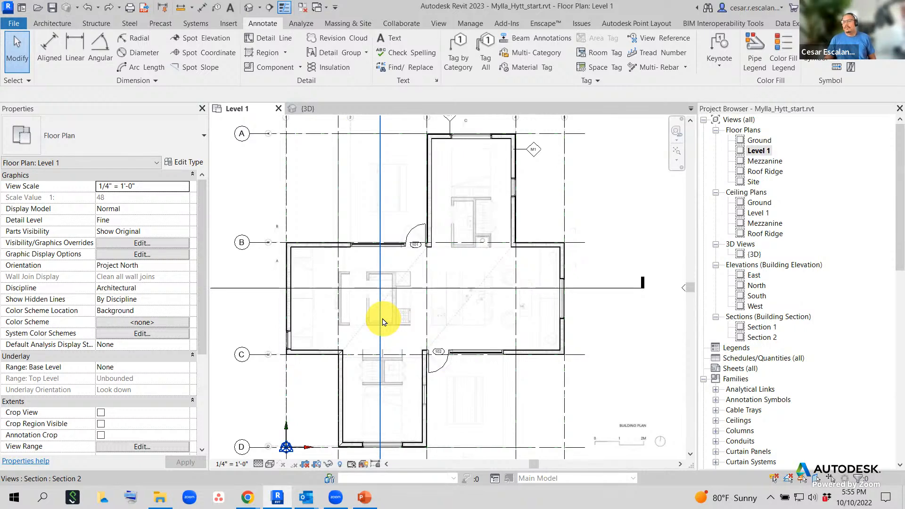
scroll(441, 359, up, 4)
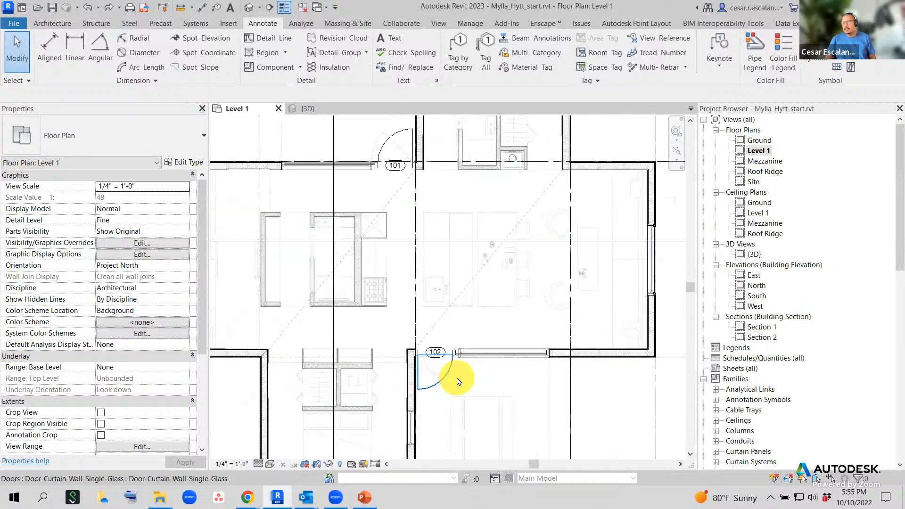
middle_drag(461, 390, 448, 410)
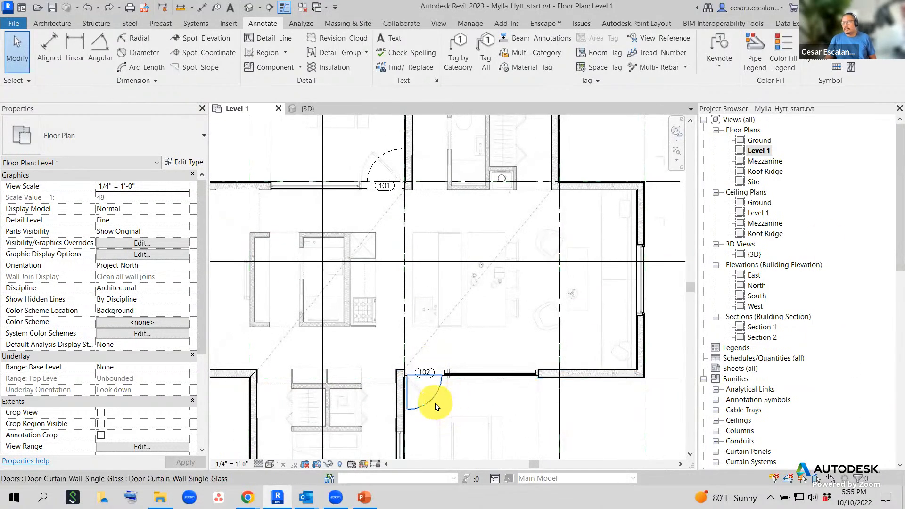
click(436, 406)
- Replace the lower glass door's Mark 102 with 101 and accept the duplicate Mark warning
click(127, 323)
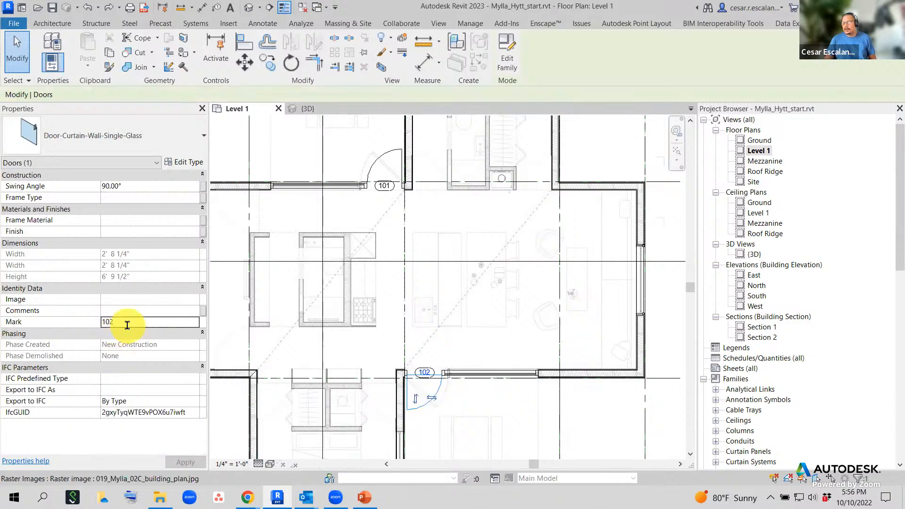
double_click(128, 324)
text(101)
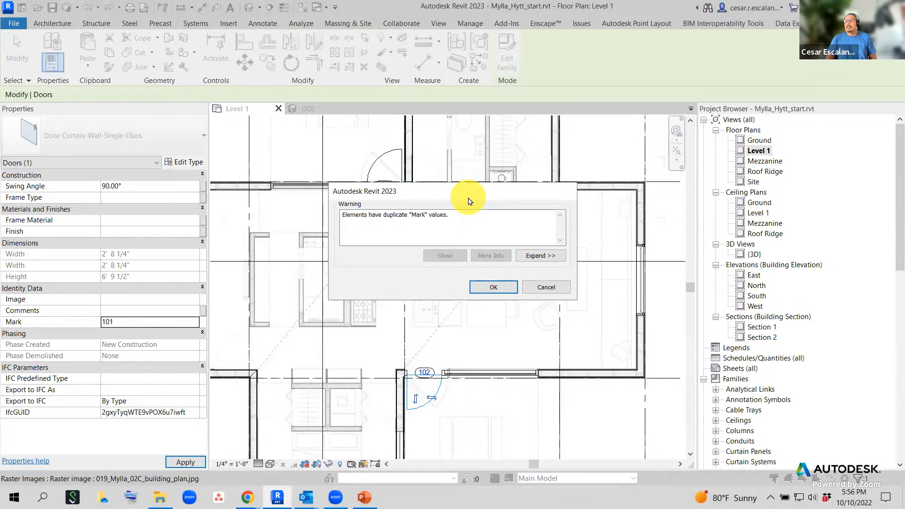
click(493, 288)
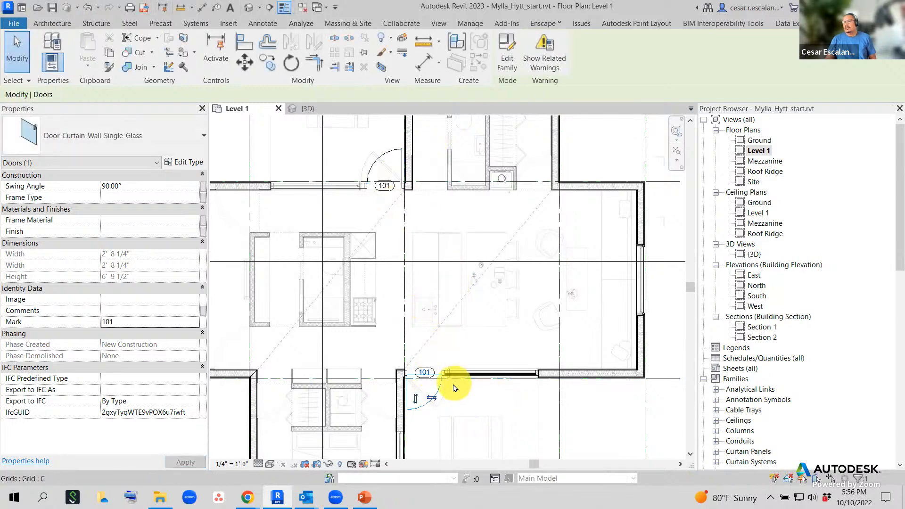
click(586, 428)
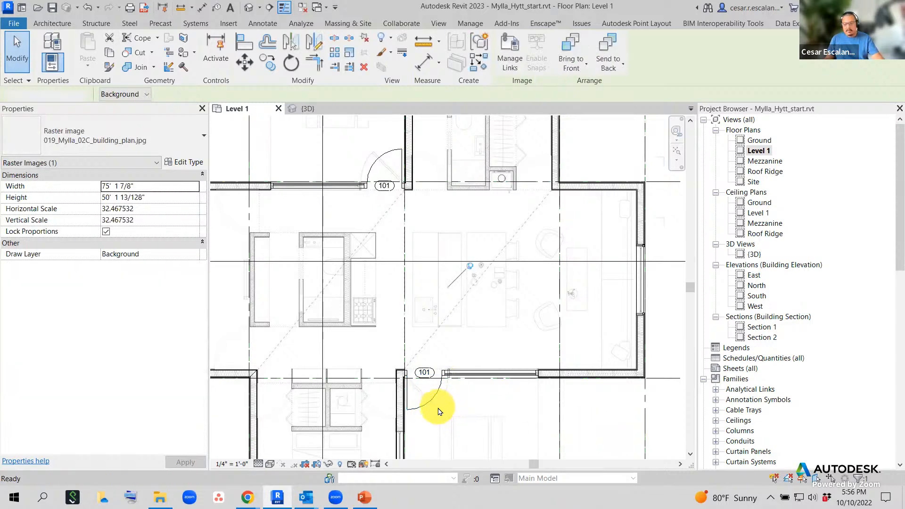
key(Escape)
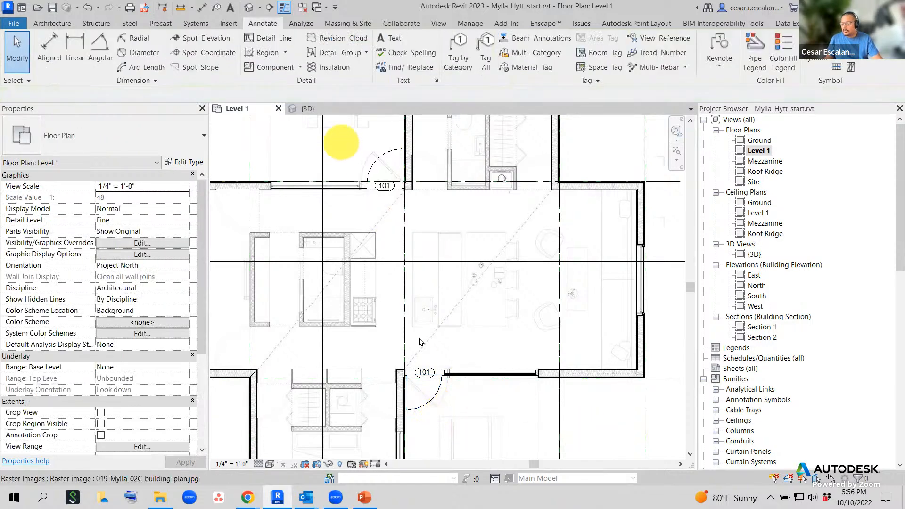
click(419, 407)
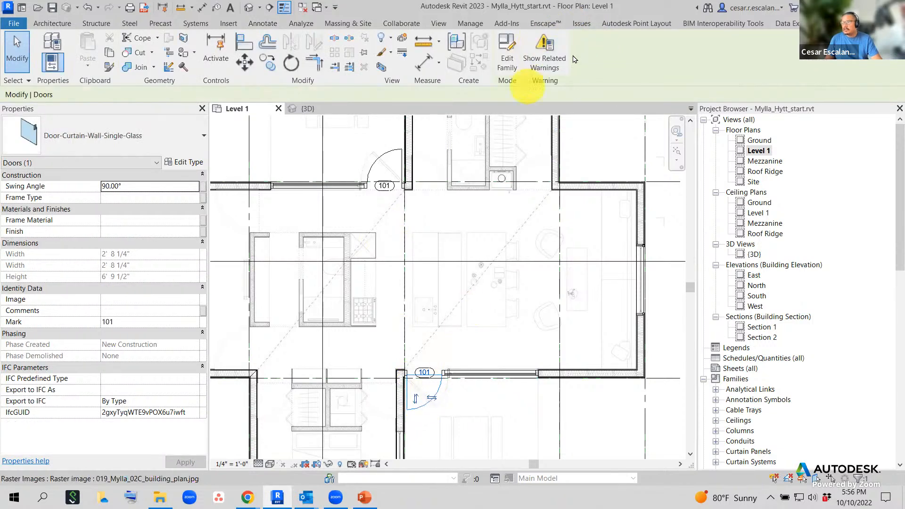
click(542, 60)
drag(720, 243, 677, 138)
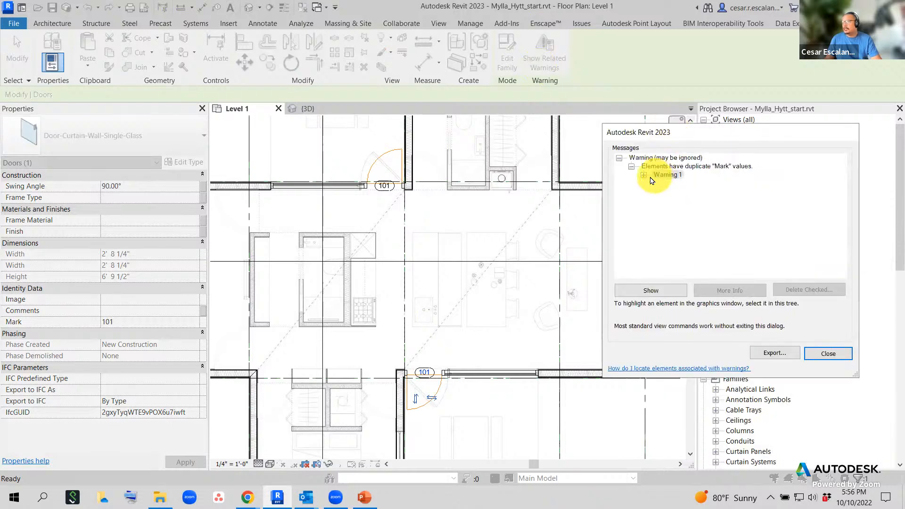
double_click(664, 175)
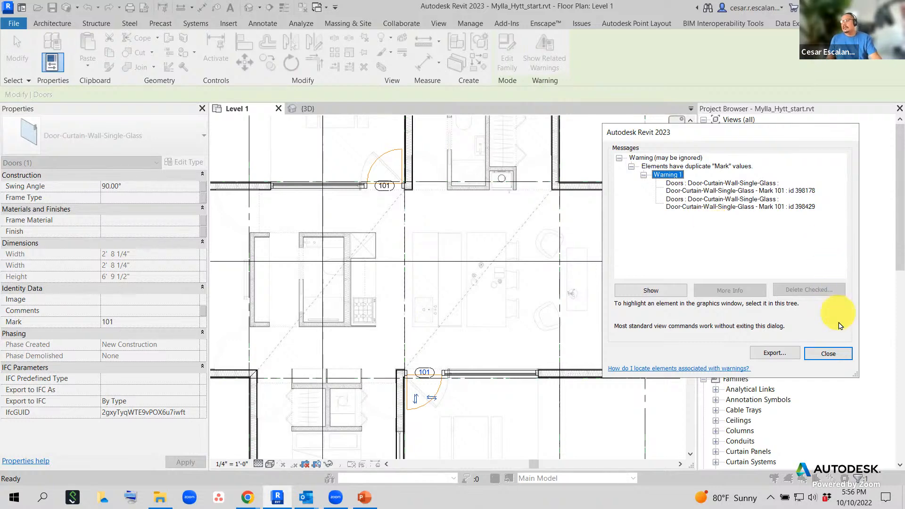
click(839, 353)
scroll(424, 378, up, 2)
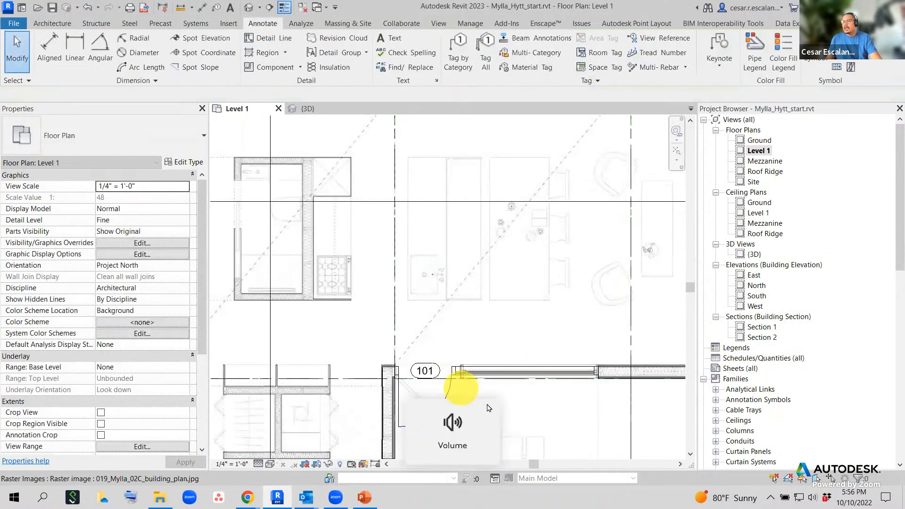
scroll(488, 400, down, 2)
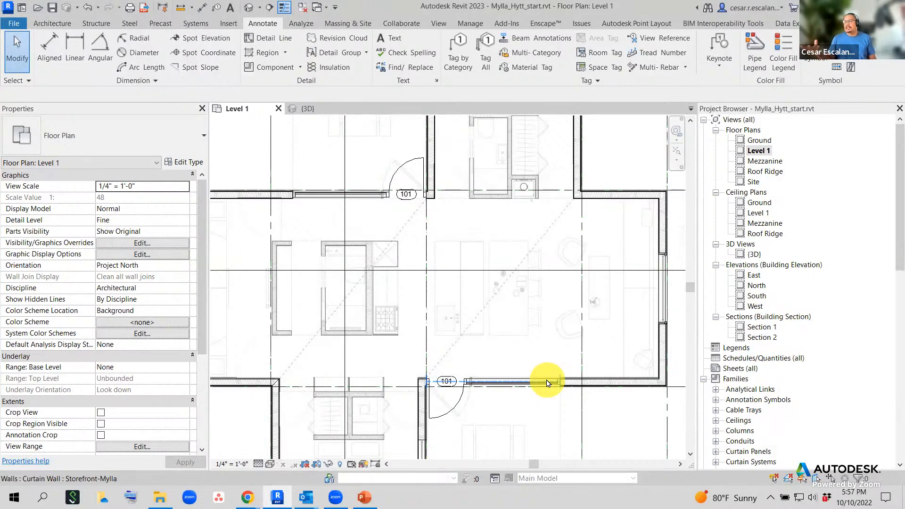
scroll(448, 381, up, 3)
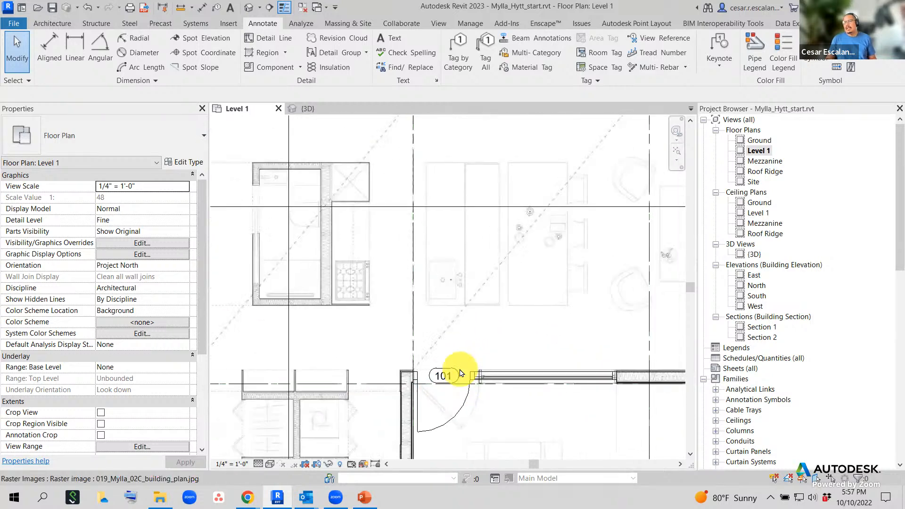
scroll(460, 380, up, 2)
click(457, 377)
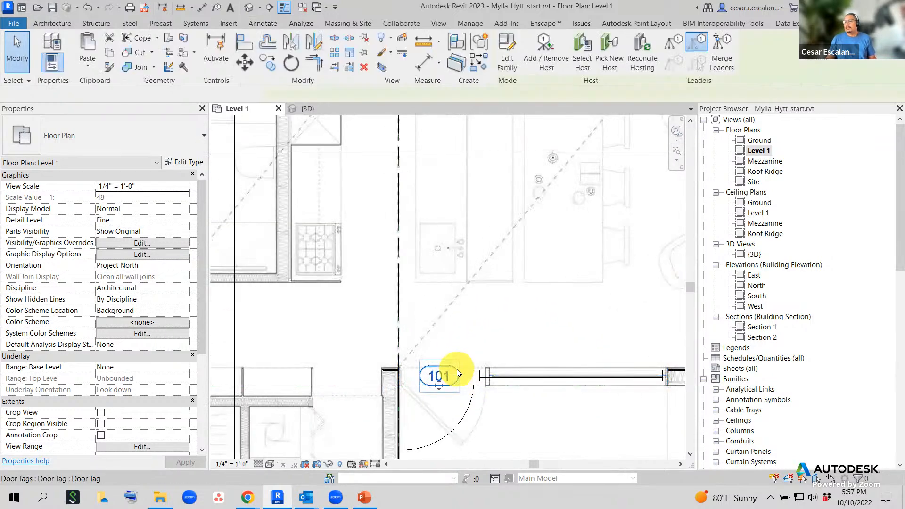
click(486, 430)
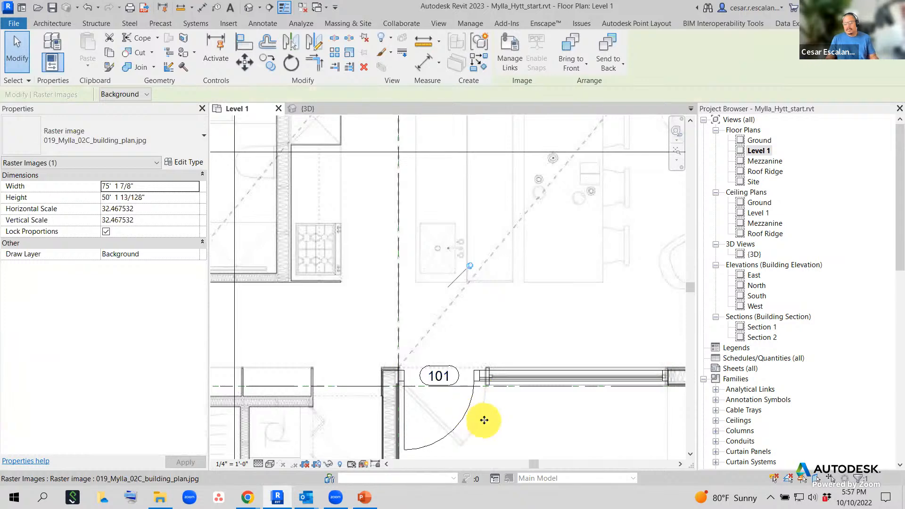
key(Escape)
click(469, 415)
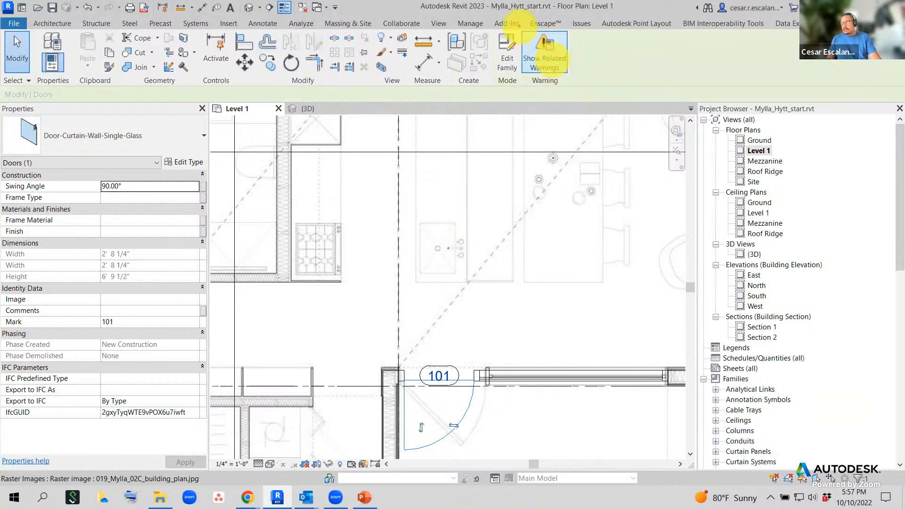
mouse_move(519, 25)
mouse_down()
mouse_move(579, 69)
mouse_move(547, 94)
mouse_move(581, 36)
mouse_up()
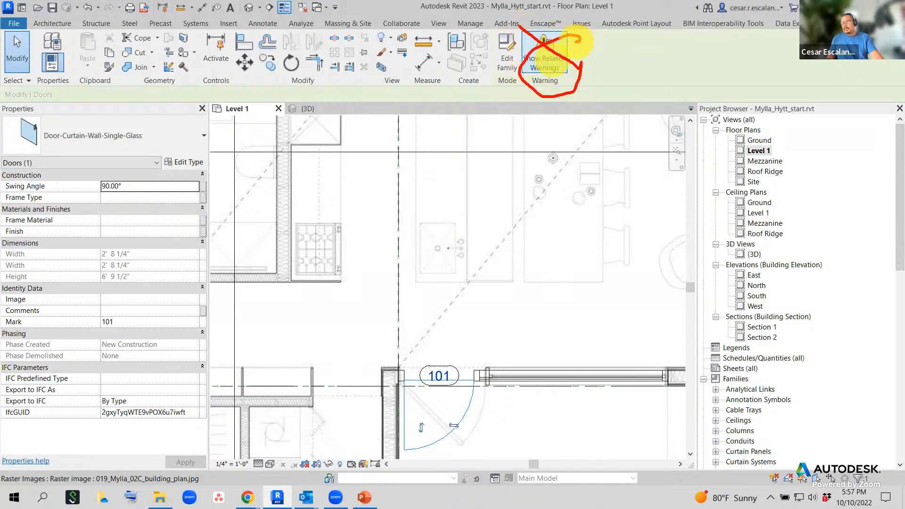
key(Escape)
key(Escape)
scroll(467, 395, down, 3)
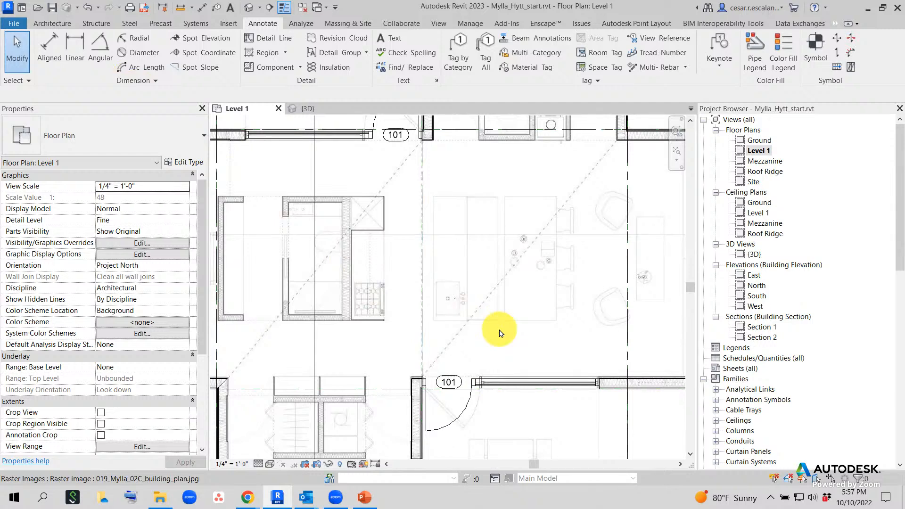
- Select the 101 door tag, then start and cancel Tag by Category twice
click(456, 382)
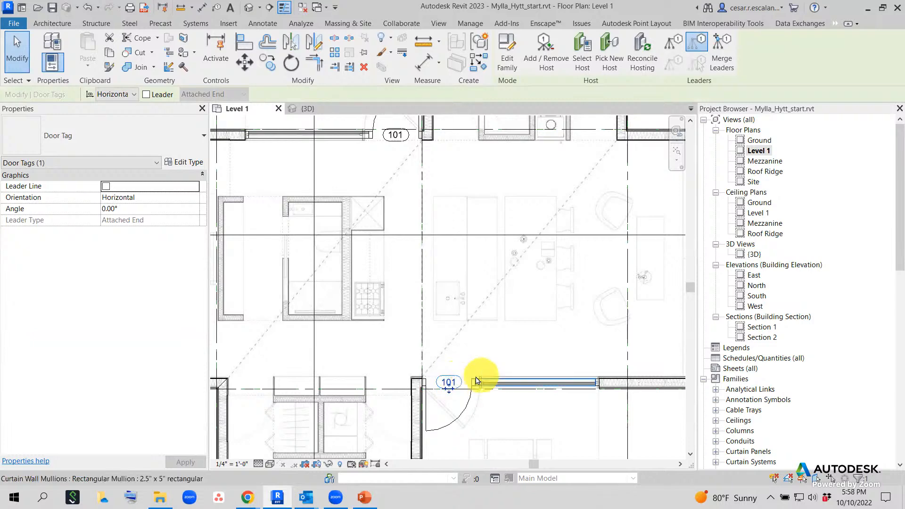
click(263, 23)
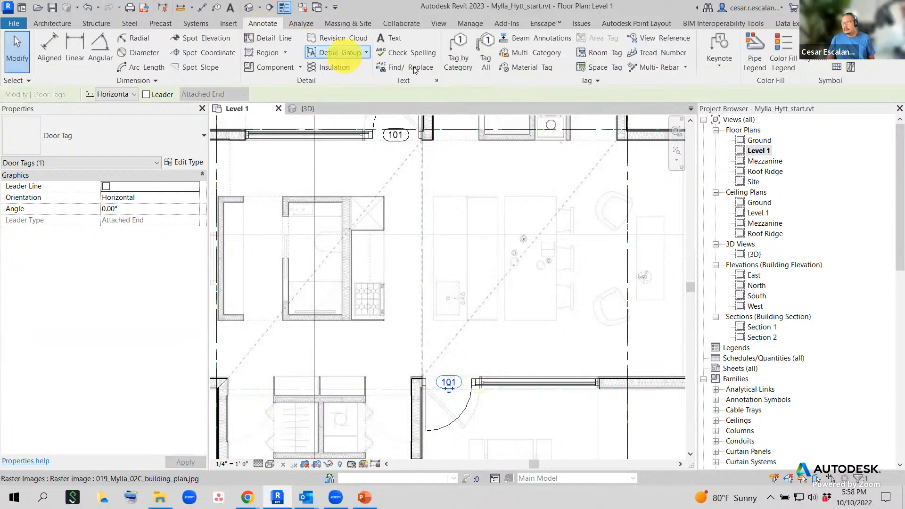
click(457, 56)
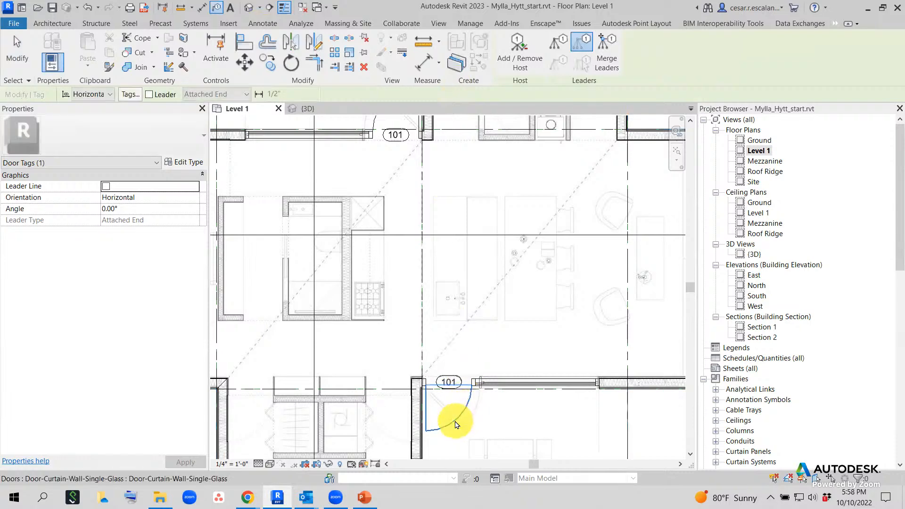
scroll(457, 415, down, 4)
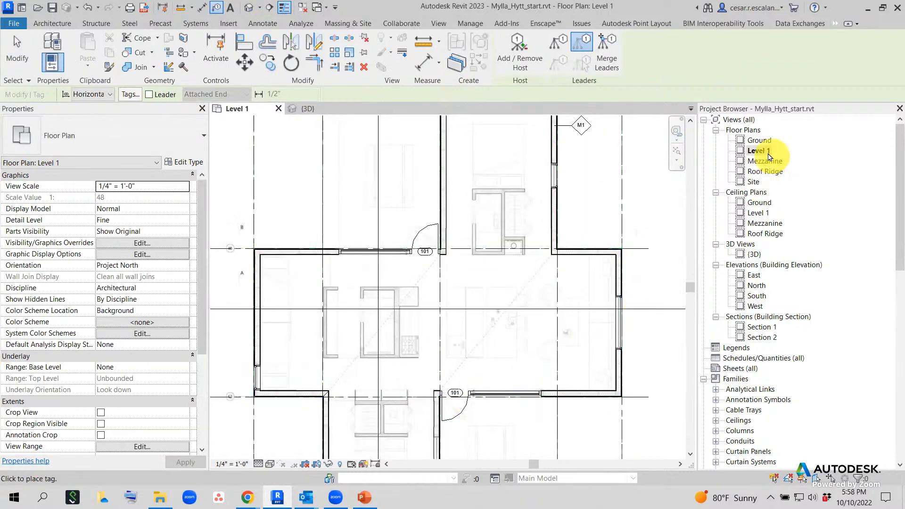
key(Escape)
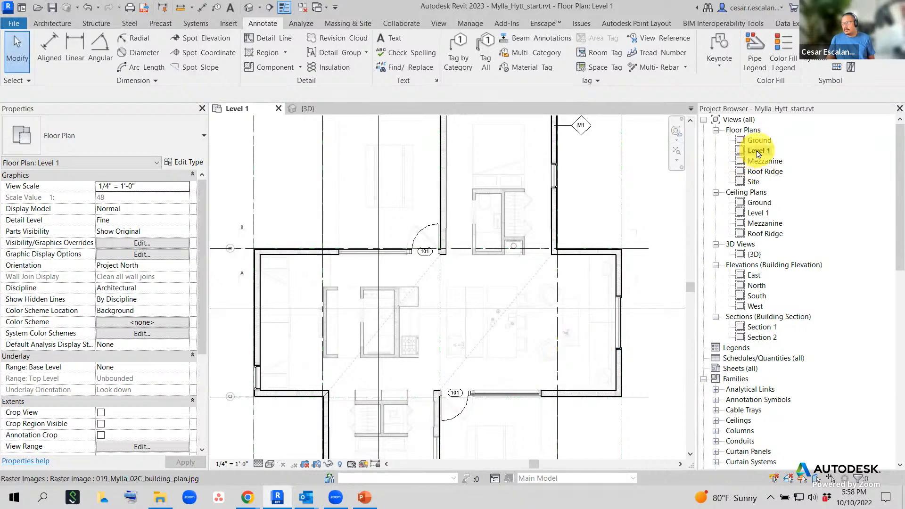
click(460, 55)
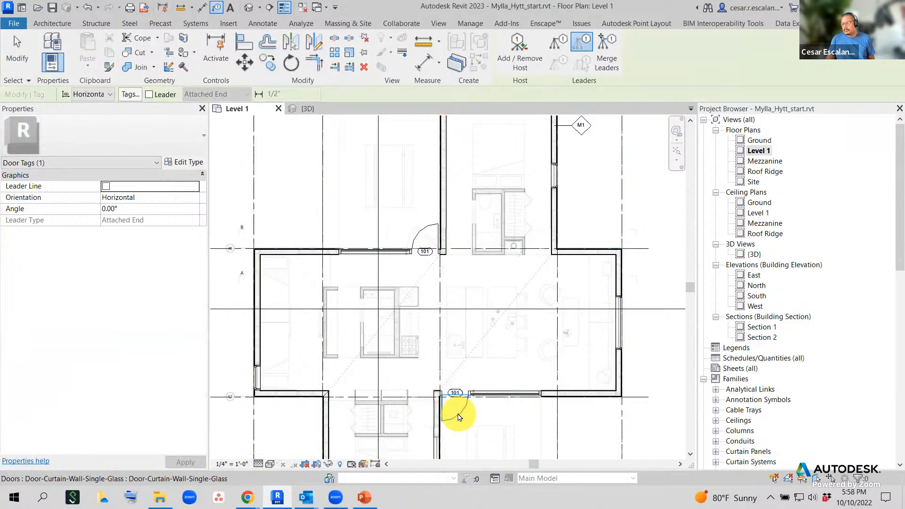
scroll(465, 405, up, 5)
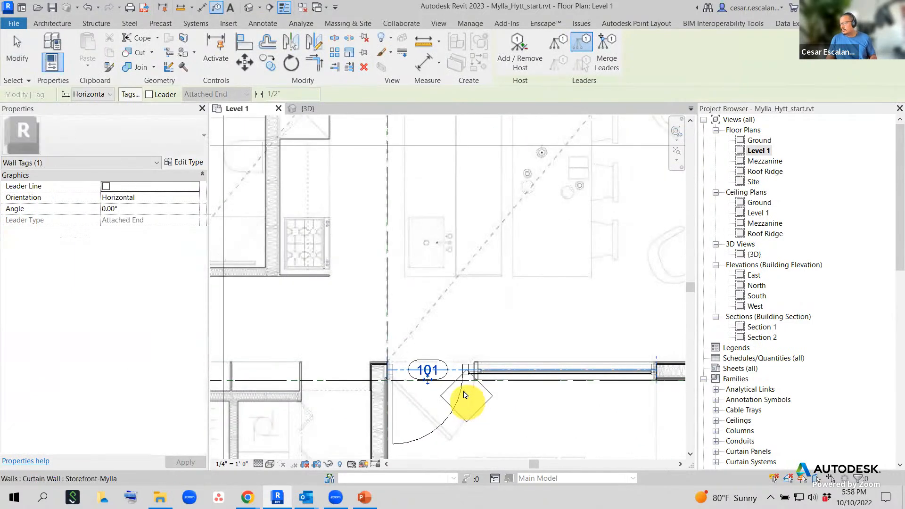
key(Escape)
key(Escape)
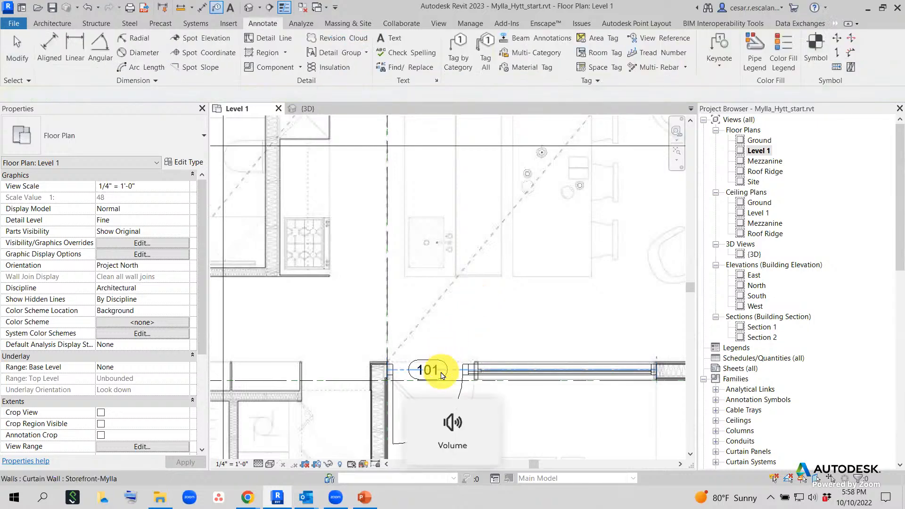
- Delete the 101 tag from the lower curtain-wall door
click(443, 369)
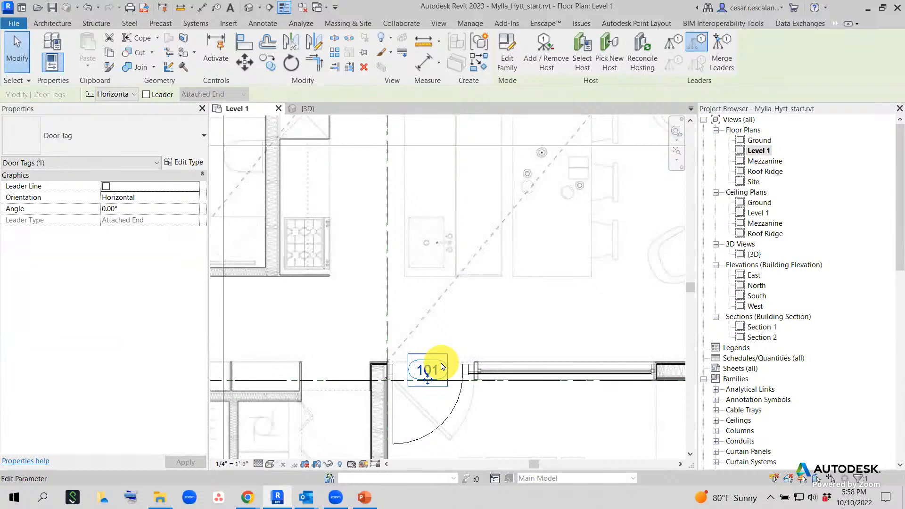
key(Escape)
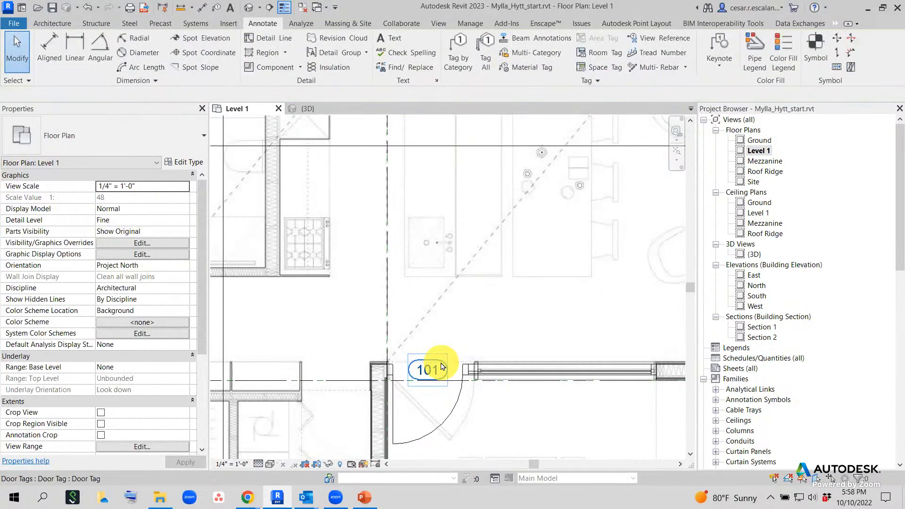
click(441, 364)
key(Delete)
click(459, 67)
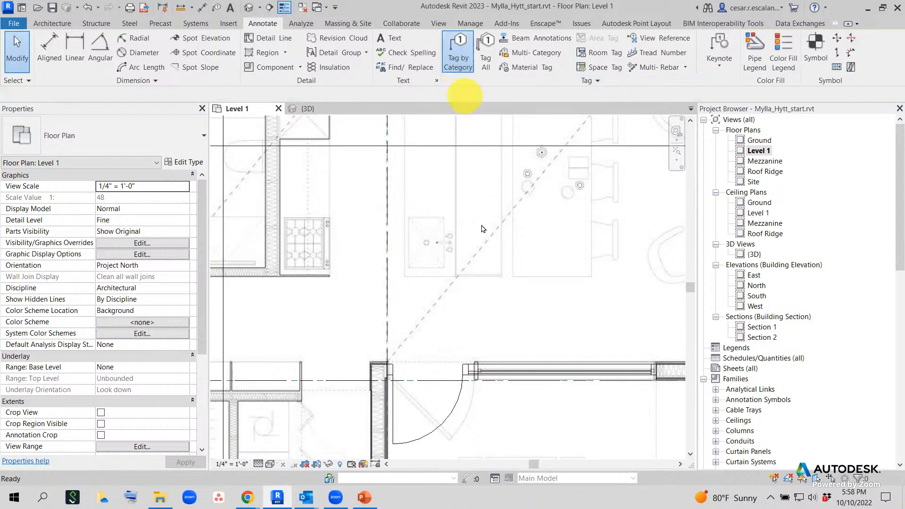
- Place a blank wall tag and an M1 wall tag on the lower curtain wall segments
click(474, 372)
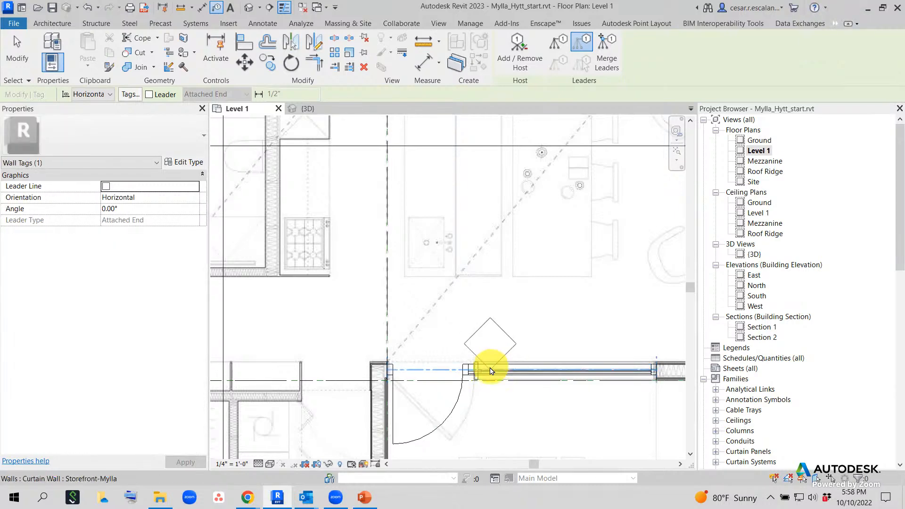
click(509, 370)
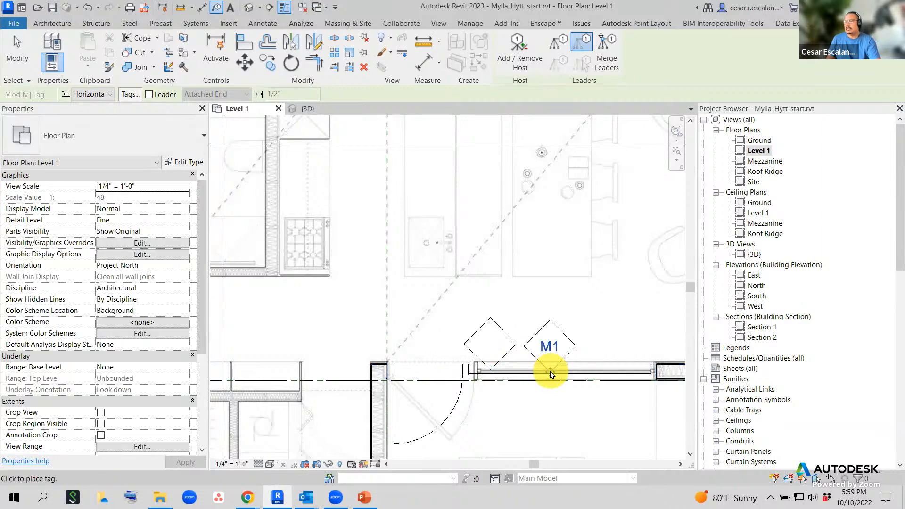
click(552, 374)
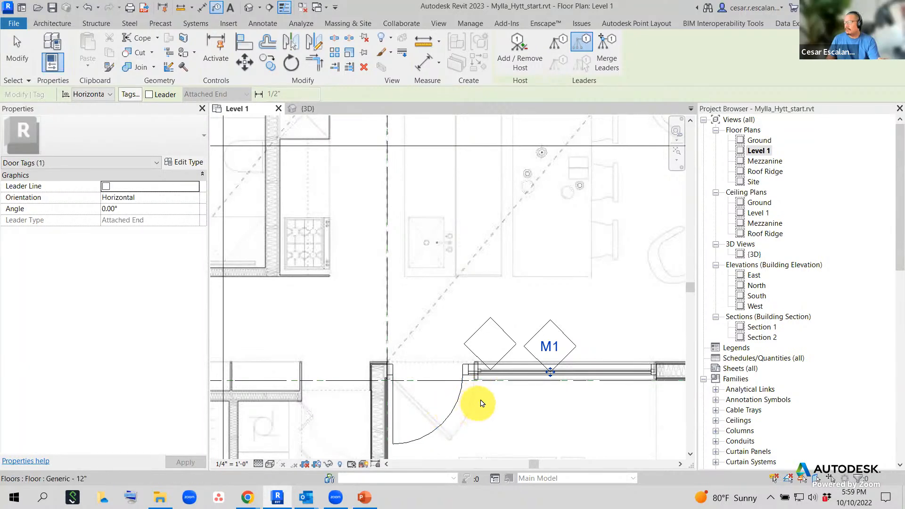
- Tag the lower curtain-wall glass door with Tag by Category
click(261, 23)
click(457, 56)
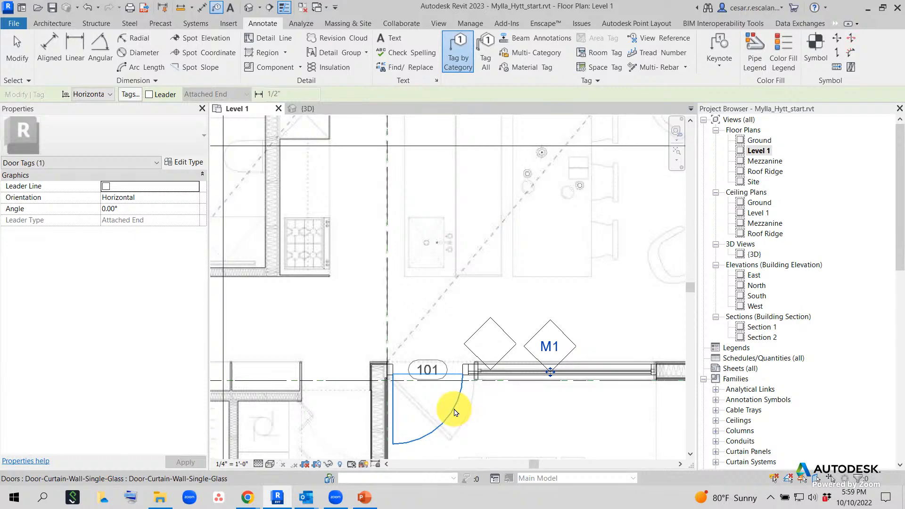
click(455, 412)
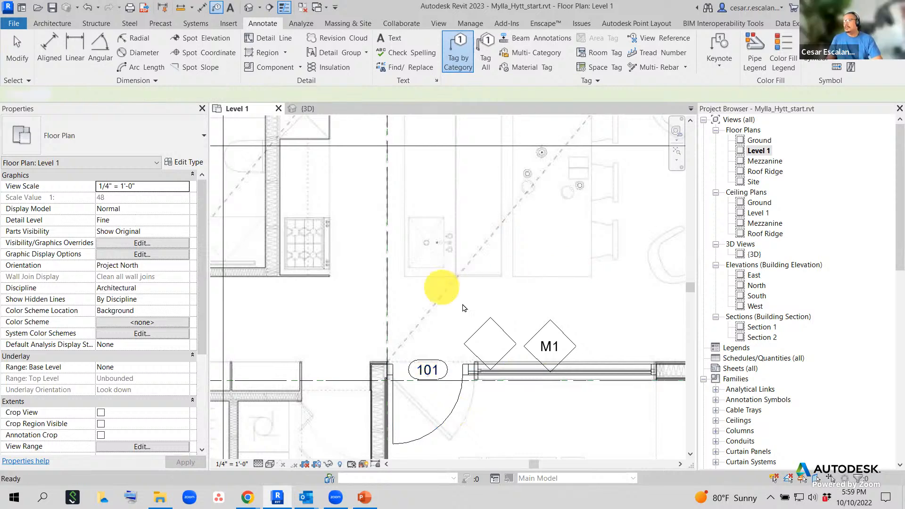
key(Escape)
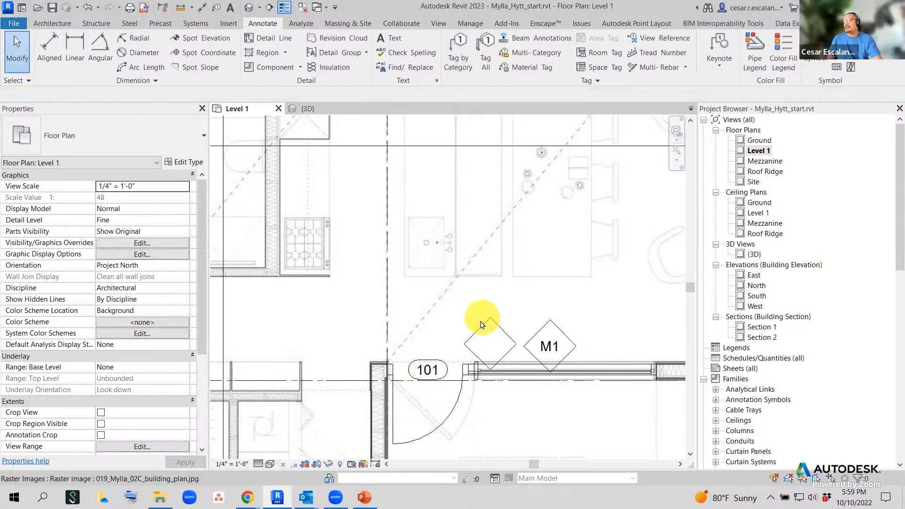
- Delete the blank and M1 wall tags above the curtain wall
click(488, 328)
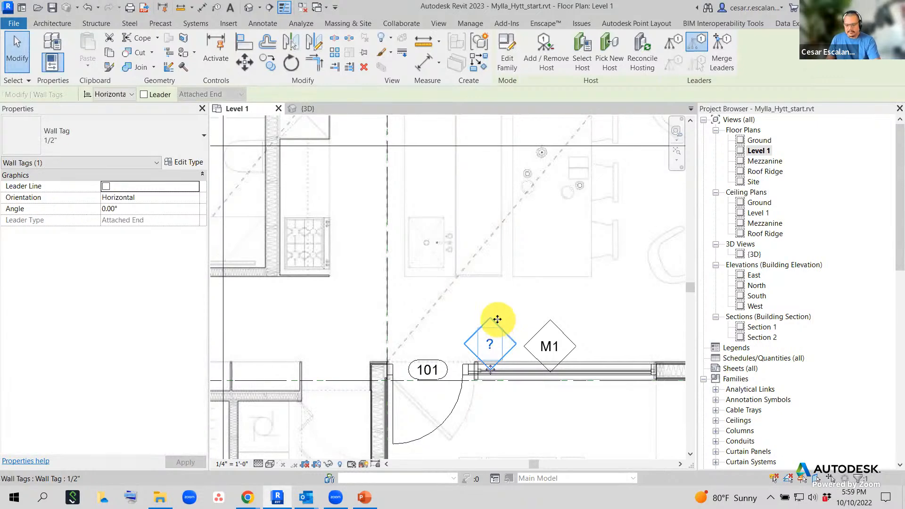
key(Delete)
click(543, 333)
key(Delete)
- Change the lower curtain-wall door's Mark to 102
scroll(488, 376, down, 4)
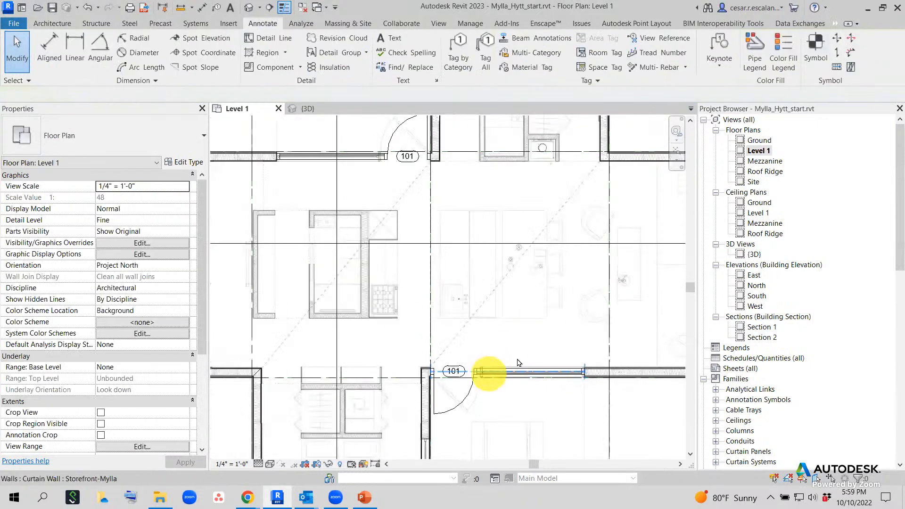
middle_drag(577, 306, 533, 315)
scroll(443, 362, up, 5)
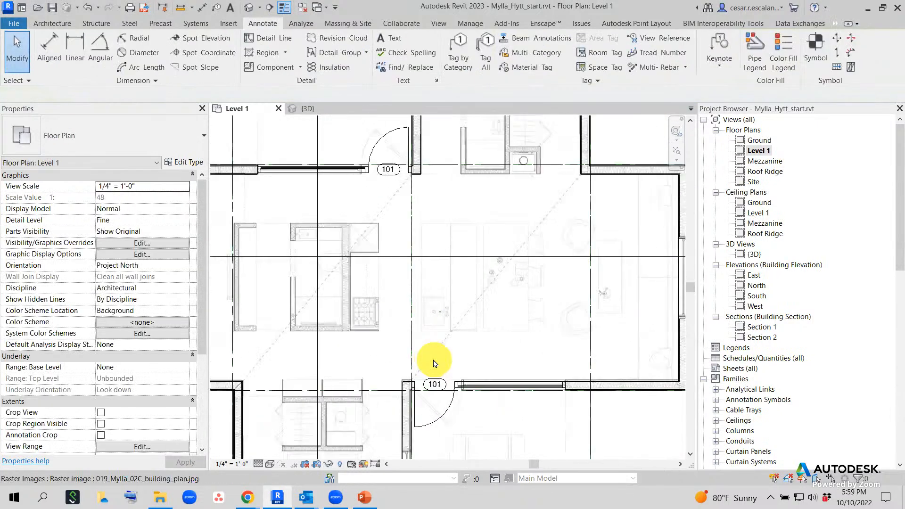
click(440, 426)
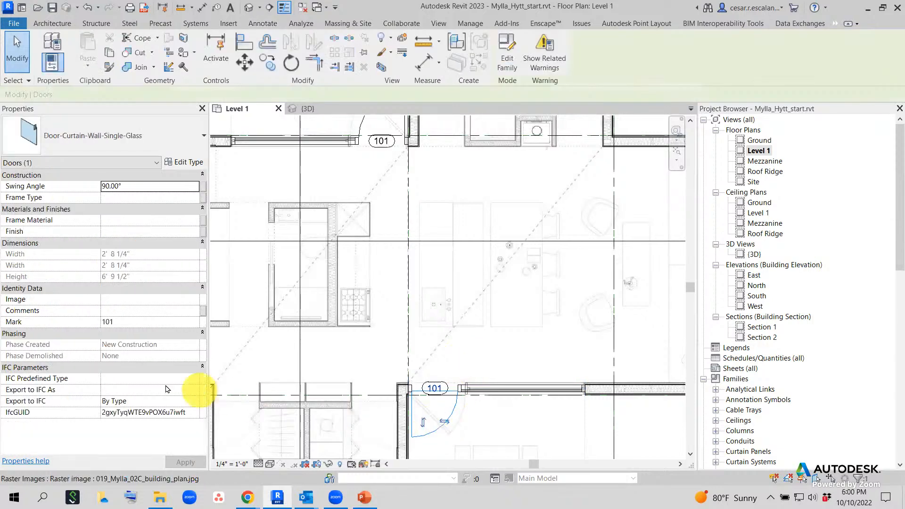
click(132, 322)
text(102)
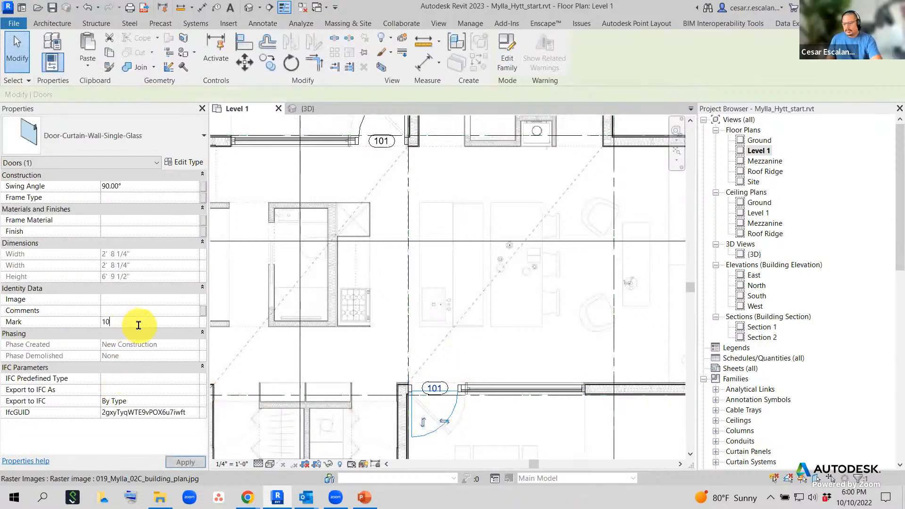
click(520, 428)
- Deselect the raster image and pan the plan to check grids D and A
scroll(520, 428, down, 1)
key(Escape)
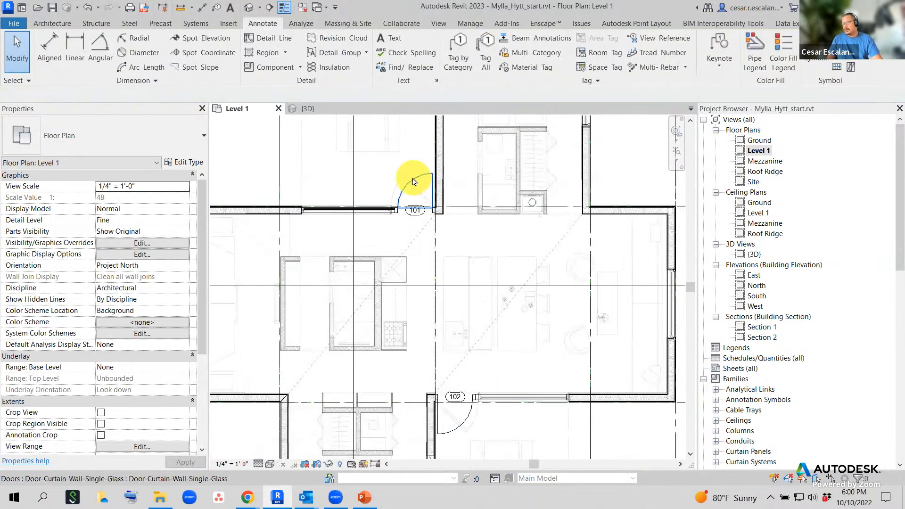
scroll(490, 391, down, 2)
middle_drag(650, 280, 636, 211)
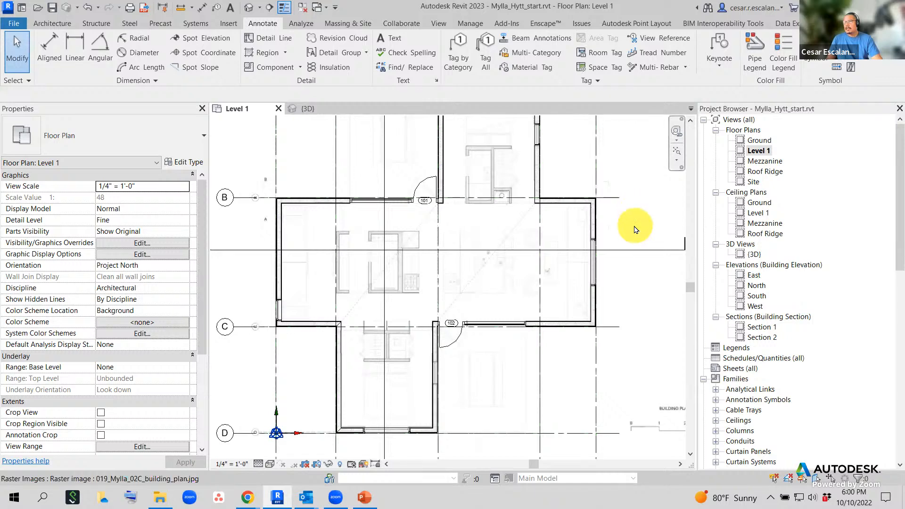
middle_drag(634, 226, 623, 310)
scroll(544, 197, up, 3)
middle_drag(587, 244, 587, 275)
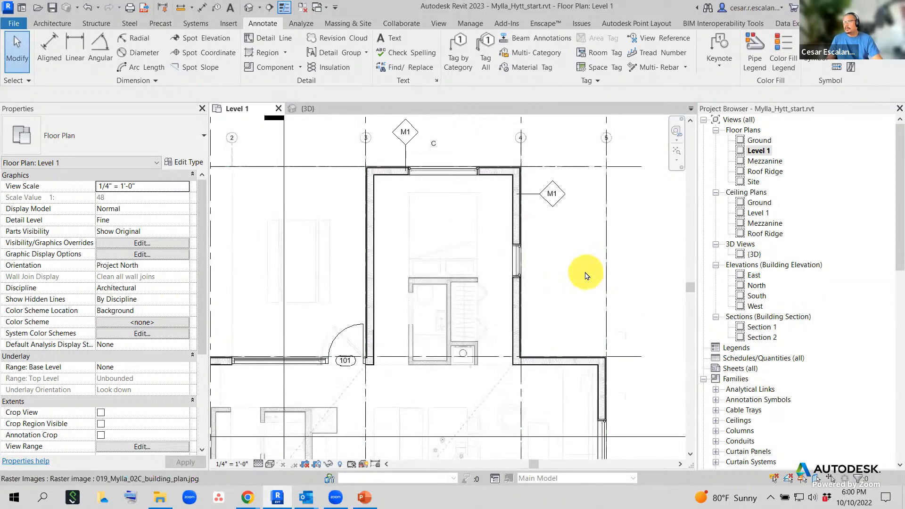
scroll(587, 276, up, 1)
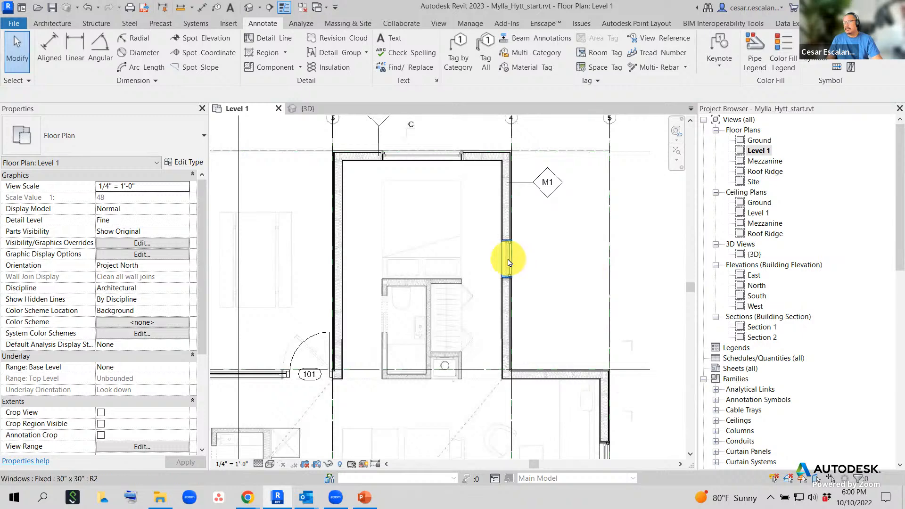
click(508, 259)
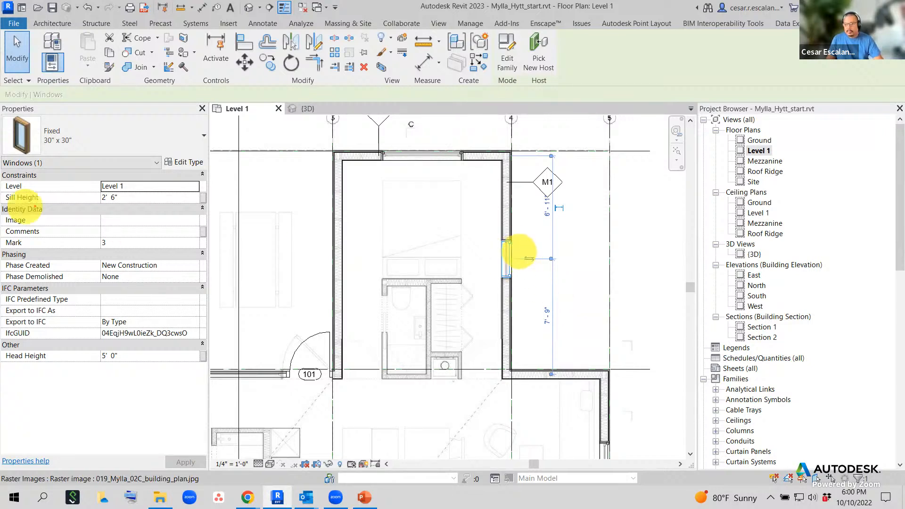
mouse_move(4, 234)
mouse_down()
mouse_move(53, 255)
mouse_move(121, 252)
mouse_up()
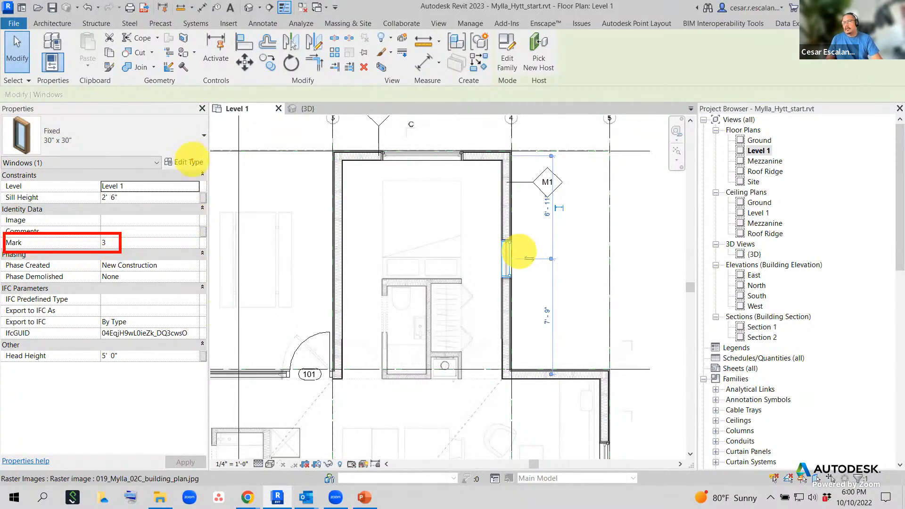
click(187, 161)
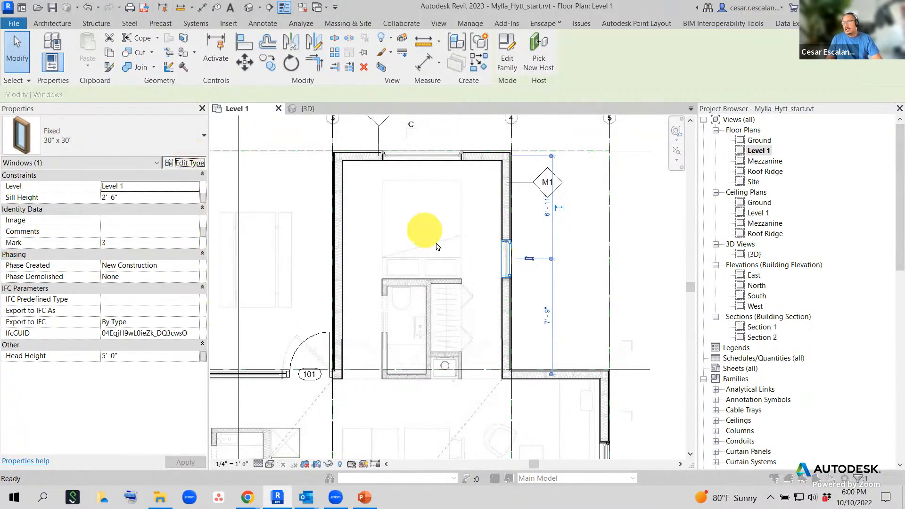
scroll(532, 290, down, 7)
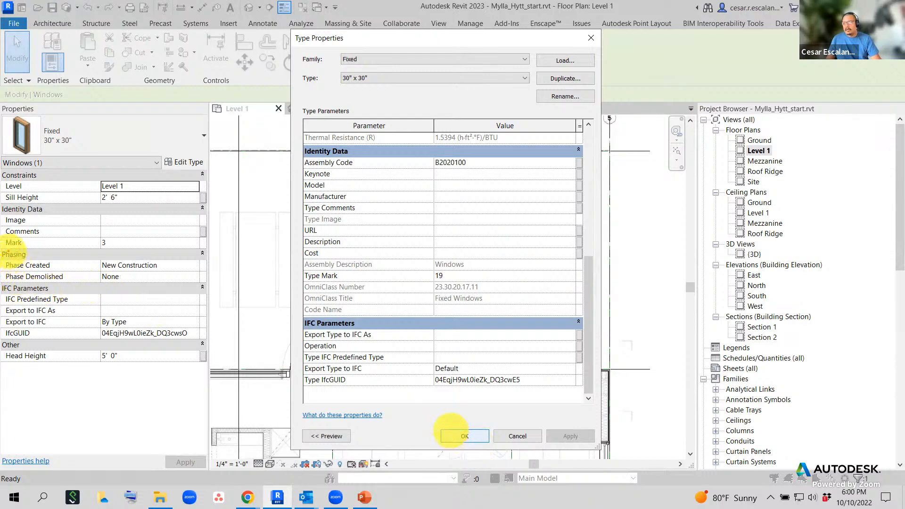
ctrl+drag(2, 235, 112, 249)
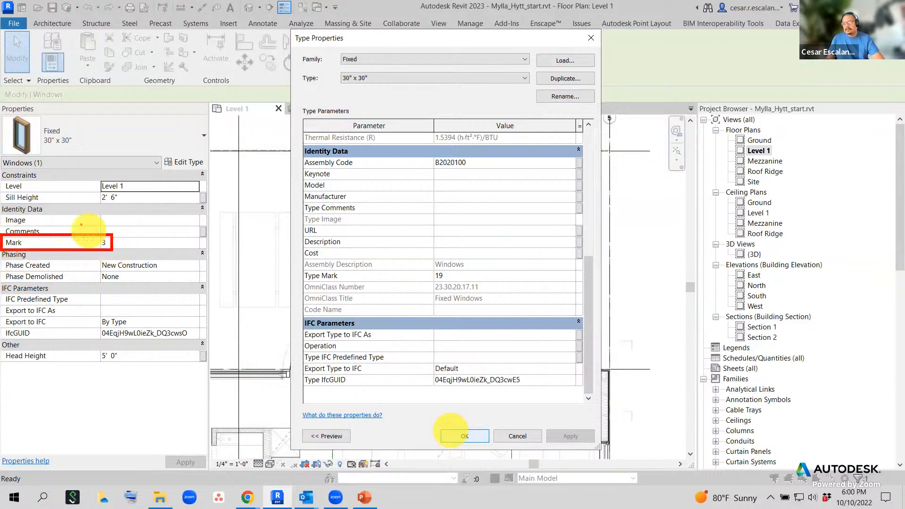
ctrl+drag(33, 202, 21, 178)
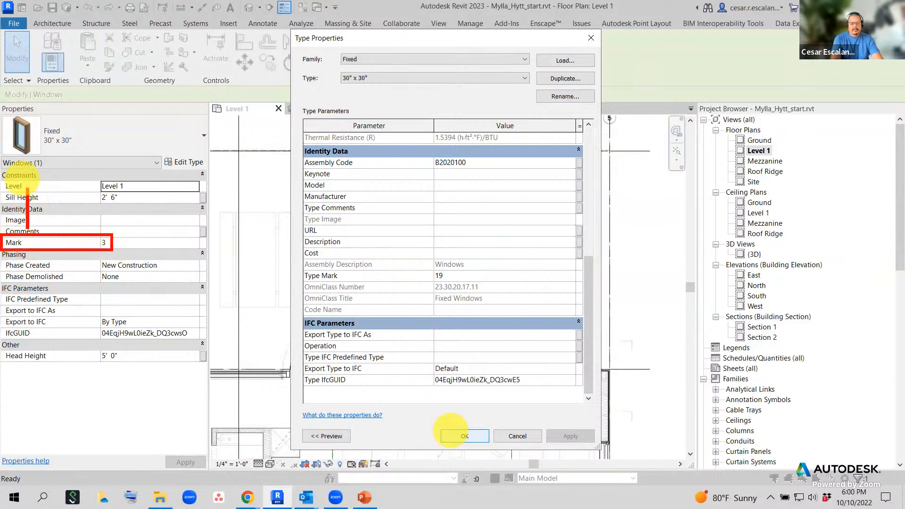
text(unique)
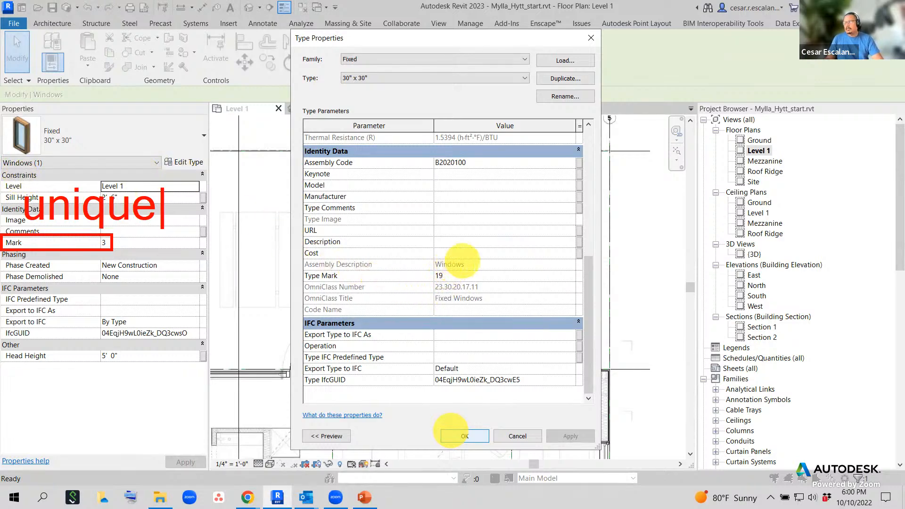
text(T)
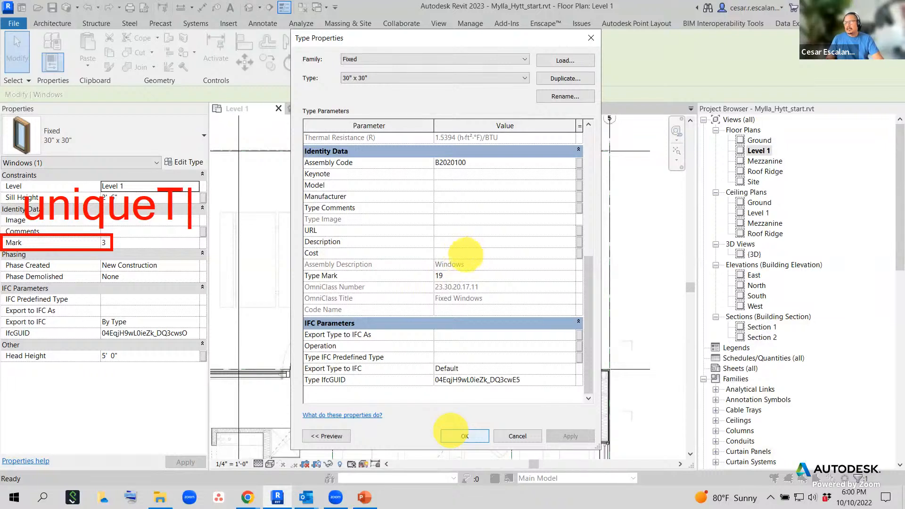
key(BackSpace)
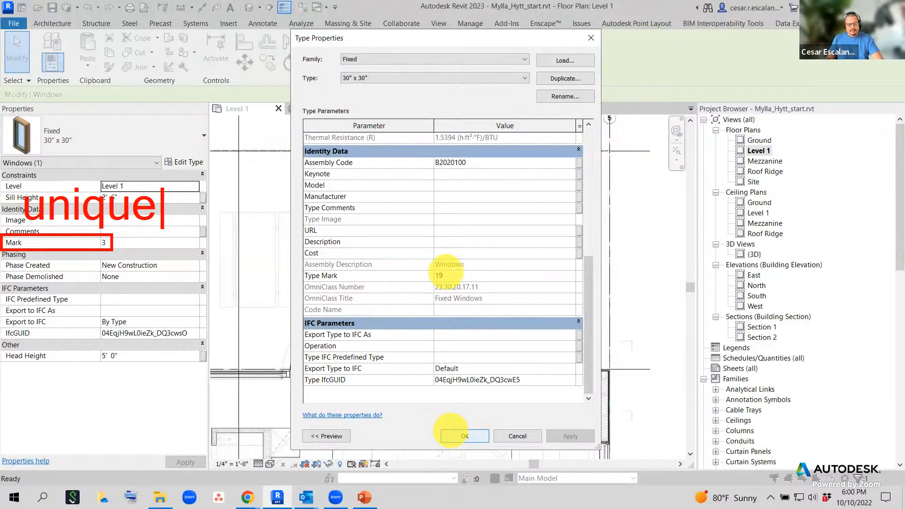
text(dt)
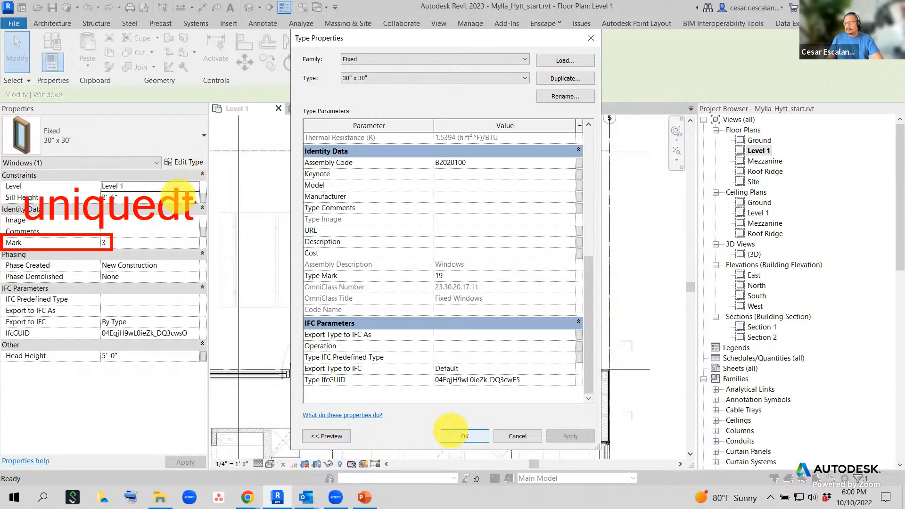
text(t)
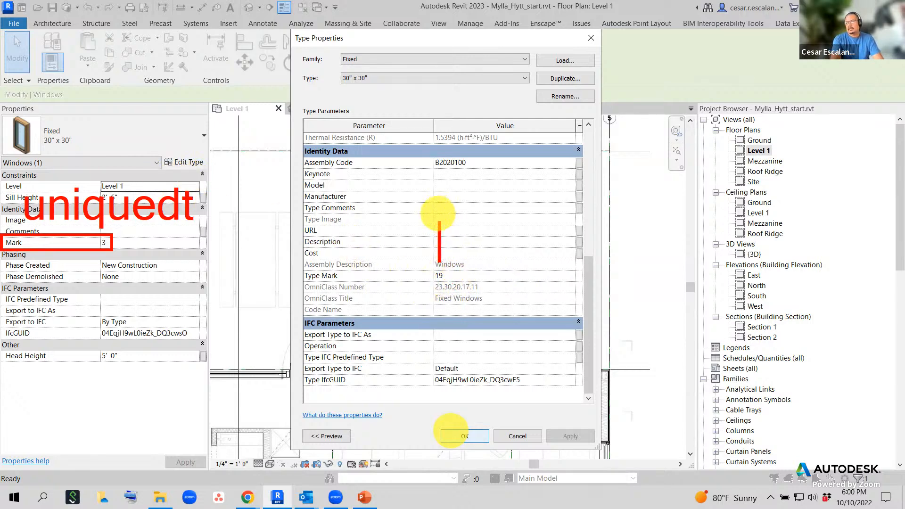
text(type mar)
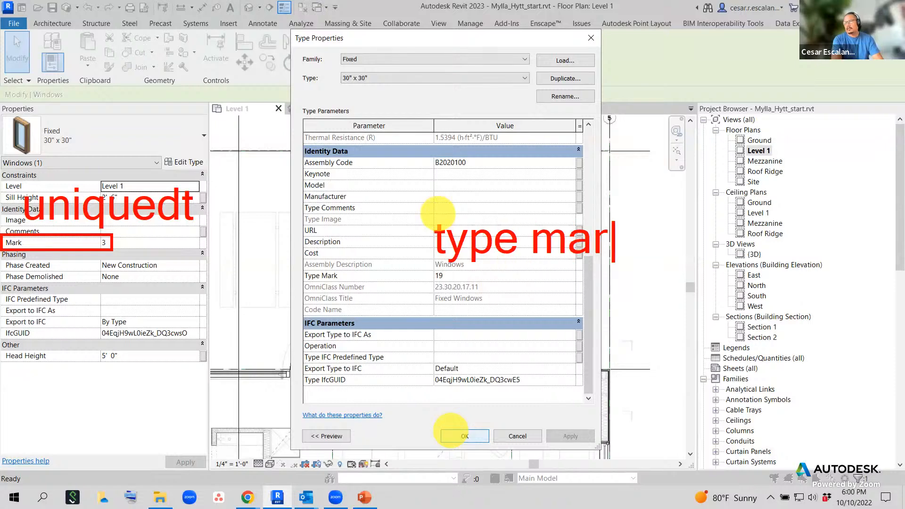
text(k)
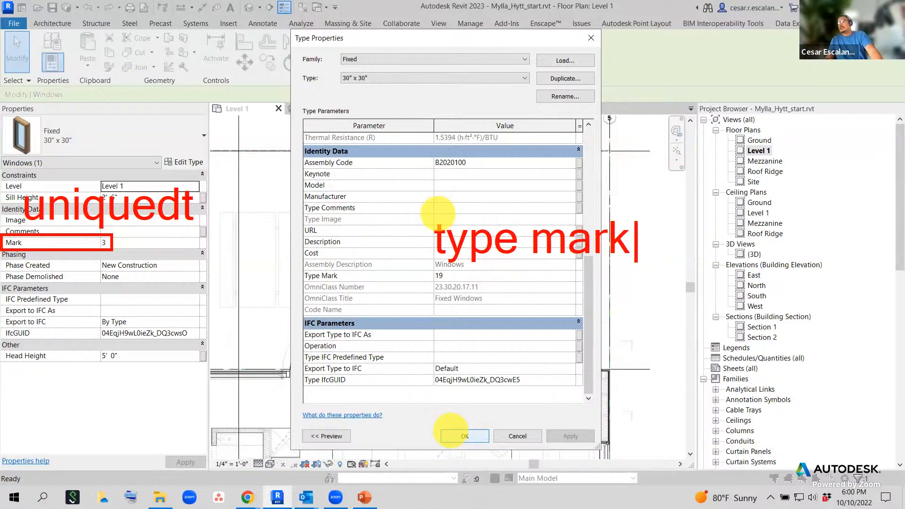
key(Escape)
key(Escape)
click(591, 37)
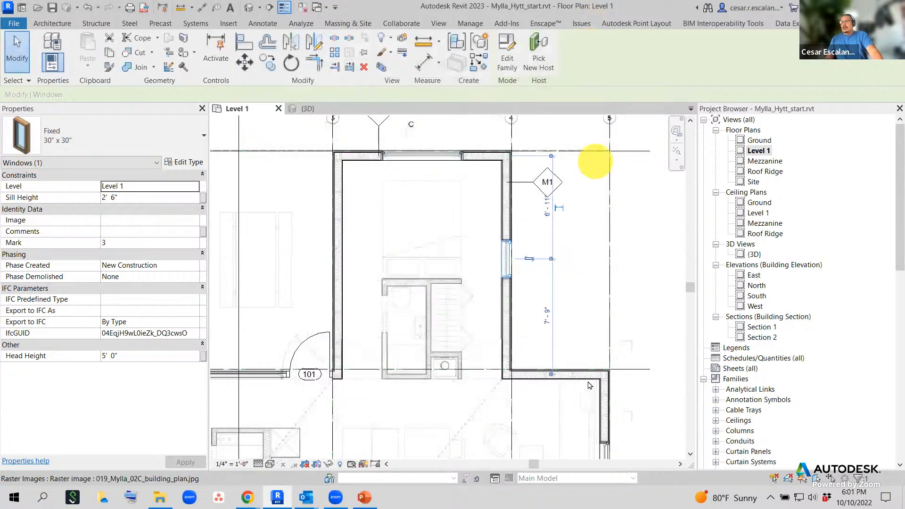
- Tag the right-hand wall window and a 30" x 30" window near grid C, giving tags 19 and 18
click(539, 300)
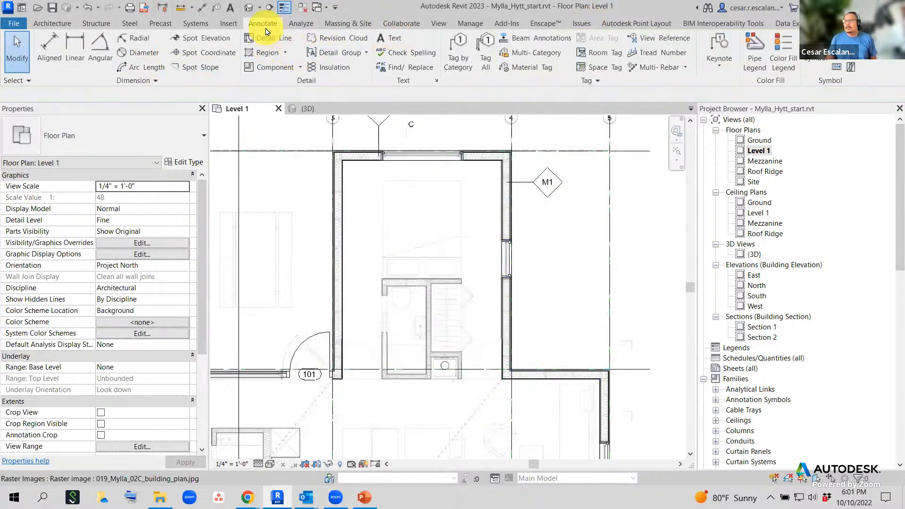
click(456, 57)
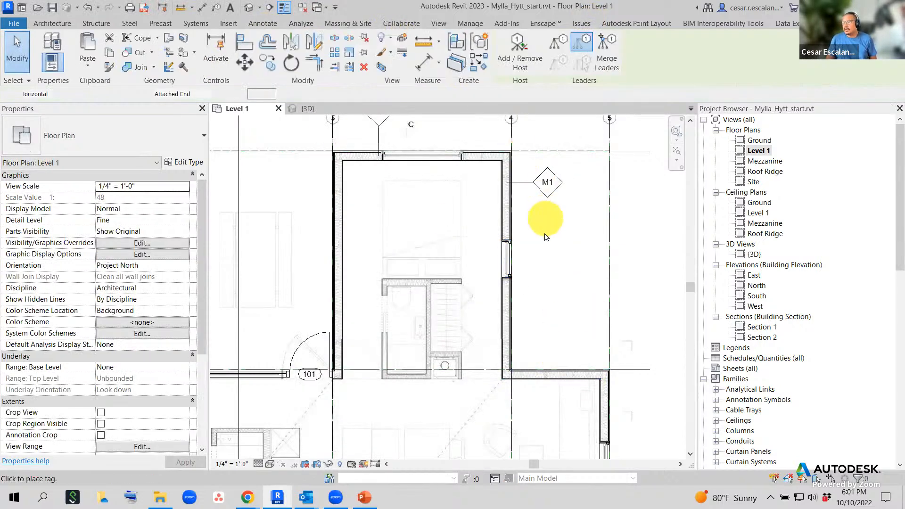
click(513, 263)
scroll(514, 264, up, 5)
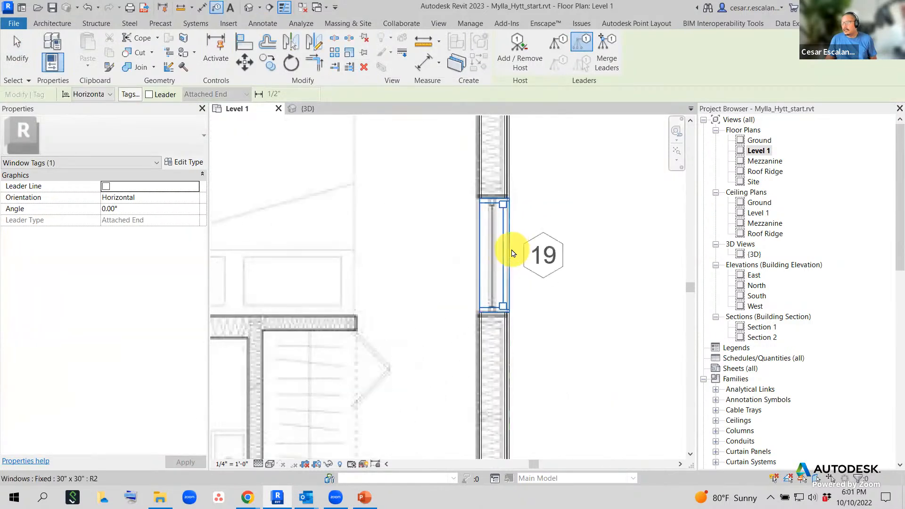
scroll(596, 258, down, 5)
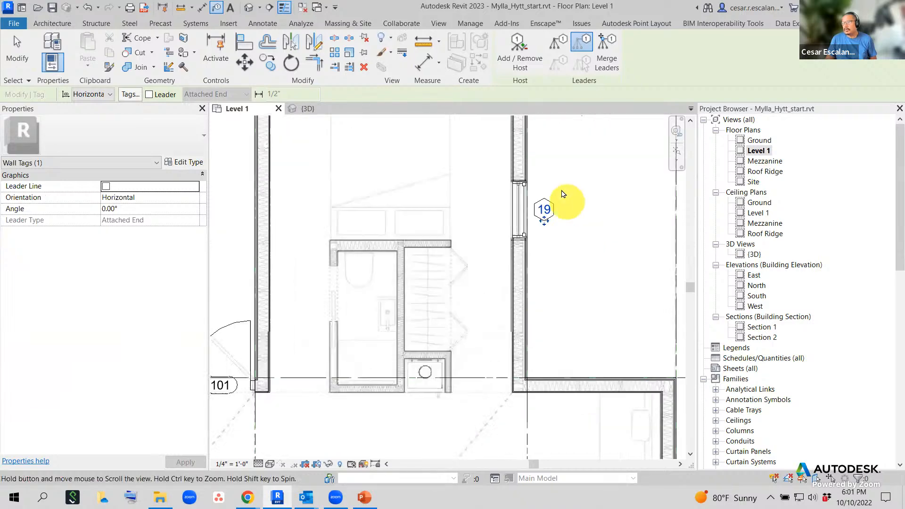
middle_drag(609, 237, 688, 192)
scroll(686, 189, down, 2)
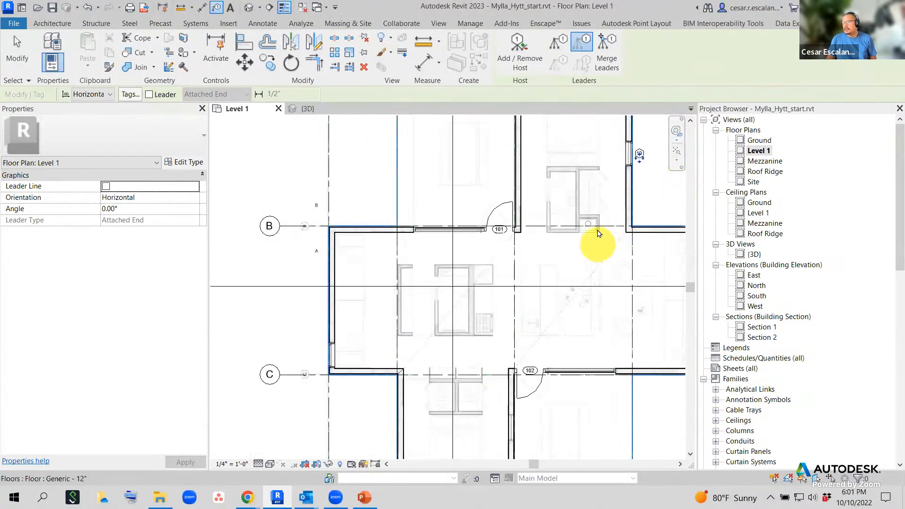
middle_drag(596, 242, 603, 178)
scroll(538, 362, up, 2)
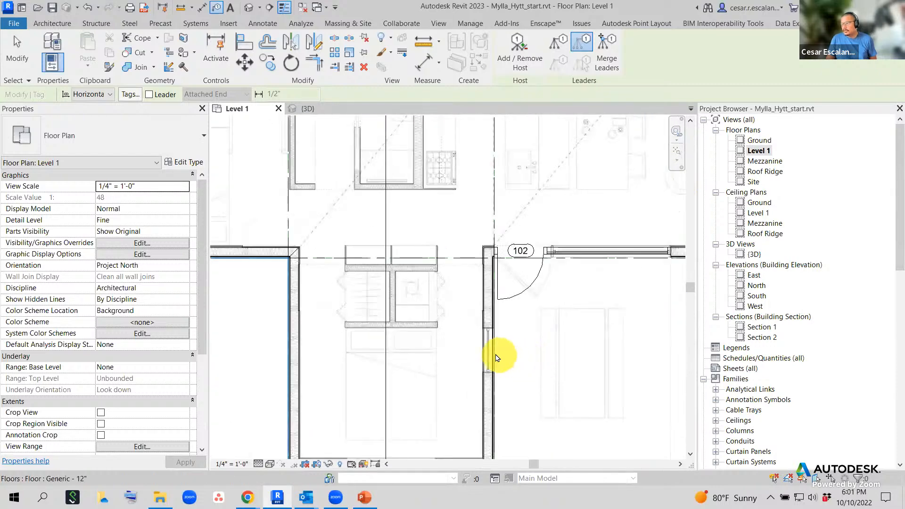
middle_drag(303, 277, 479, 269)
click(478, 268)
- Finish tagging and pan the plan toward the window on grid line D
middle_drag(582, 311, 324, 245)
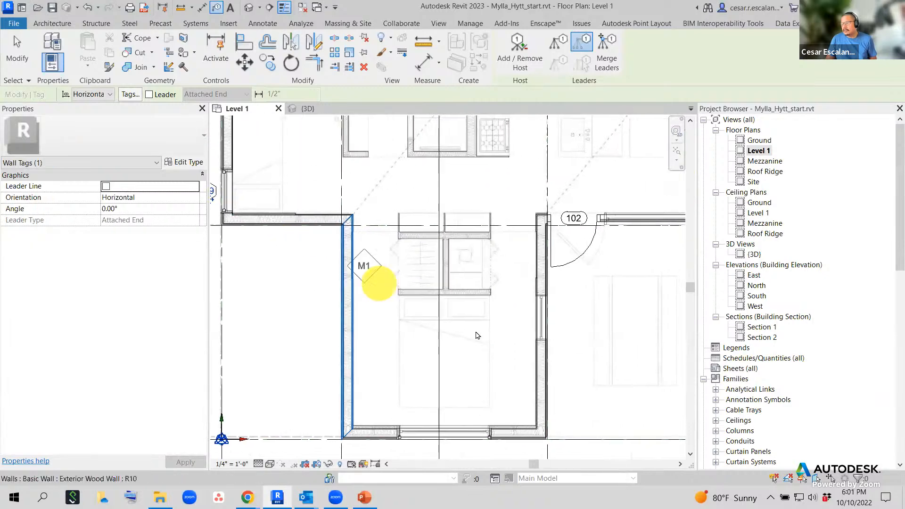
scroll(562, 332, up, 3)
scroll(539, 266, up, 3)
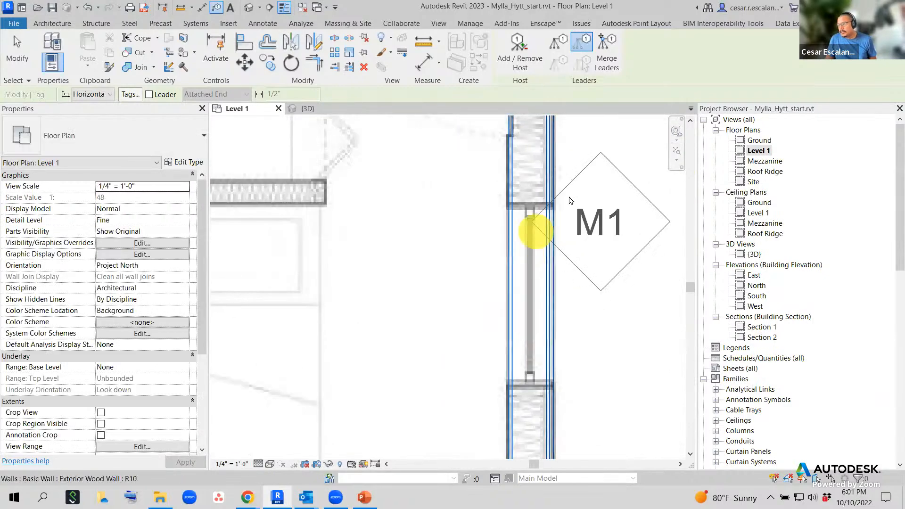
scroll(625, 234, down, 5)
scroll(628, 251, down, 5)
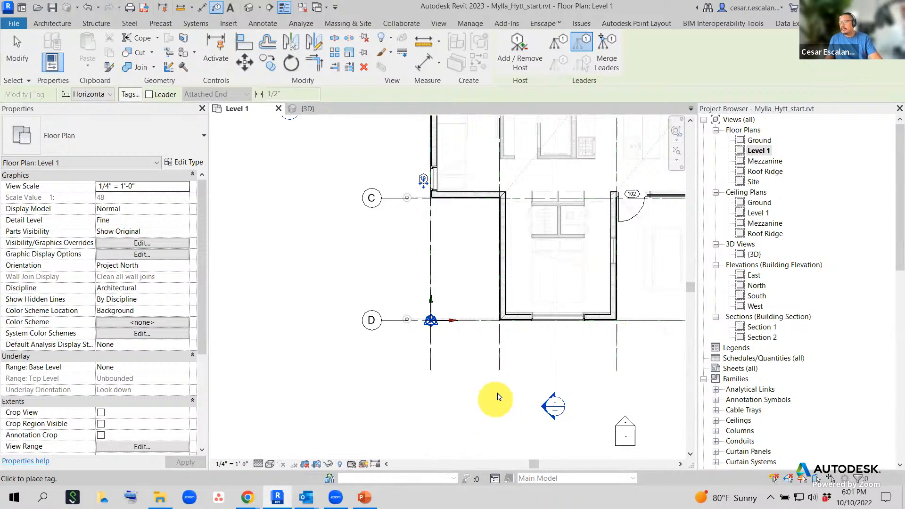
key(Escape)
middle_drag(595, 364, 493, 443)
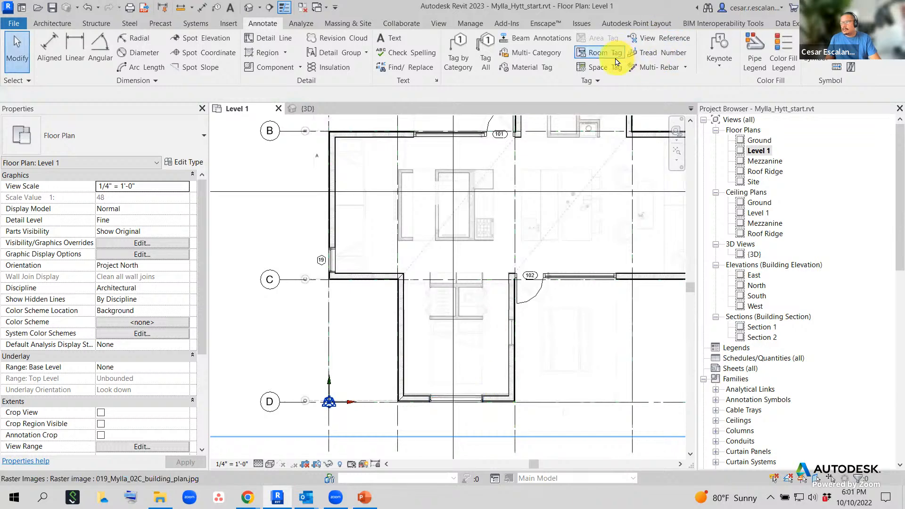
click(459, 52)
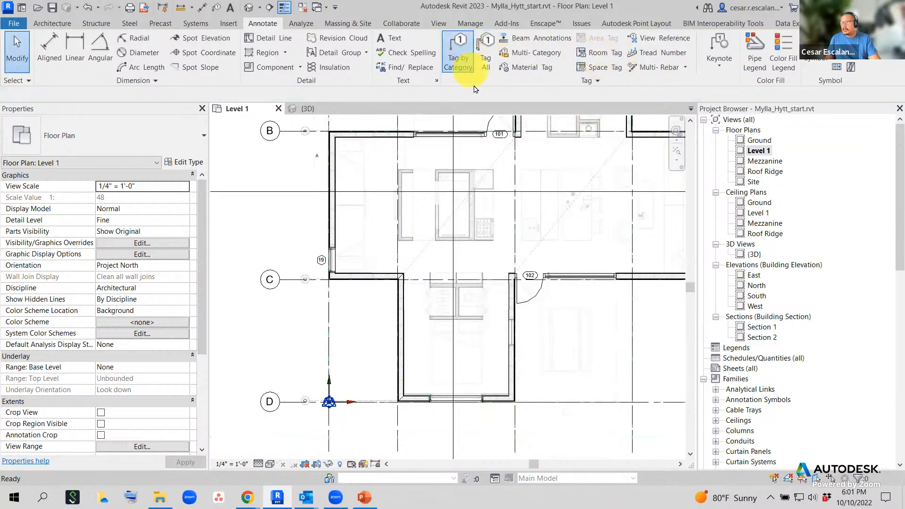
scroll(472, 428, up, 4)
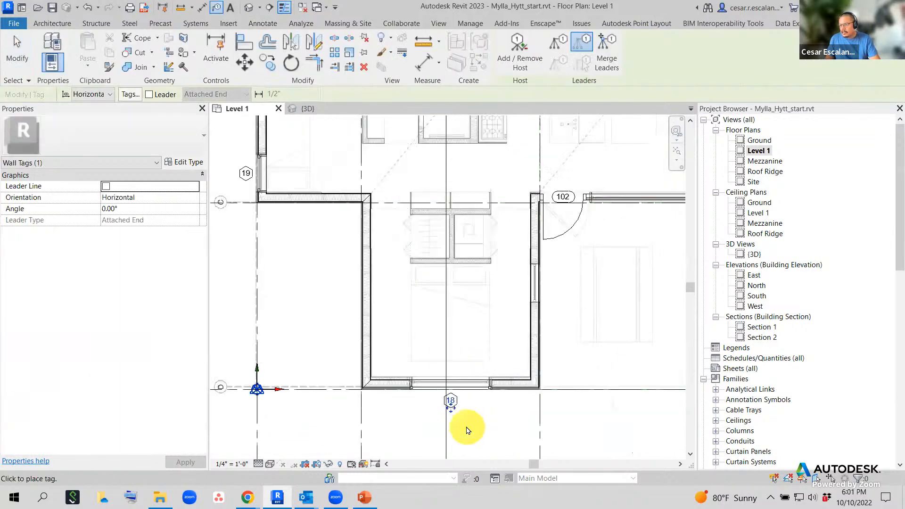
key(Escape)
middle_drag(504, 403, 610, 398)
scroll(610, 401, down, 3)
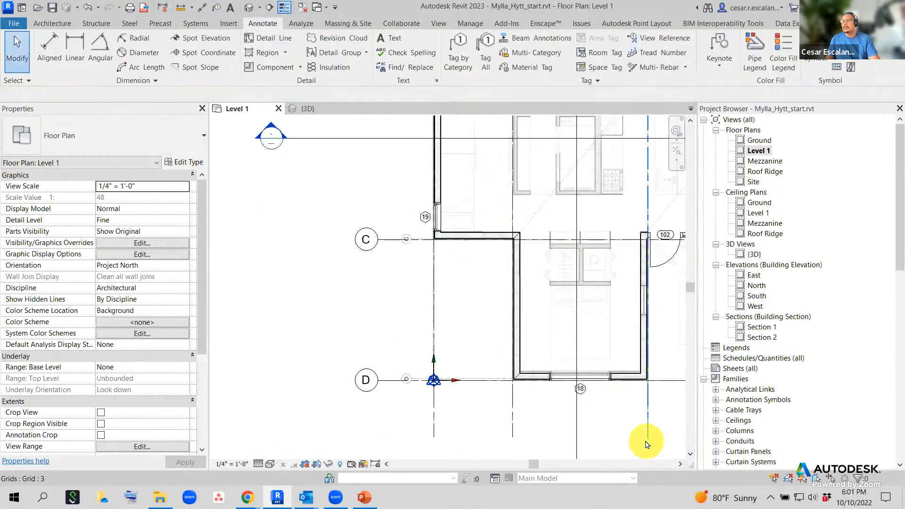
- Change the large grid-D window type's Type Mark from 18 to A in Type Properties
scroll(597, 386, up, 3)
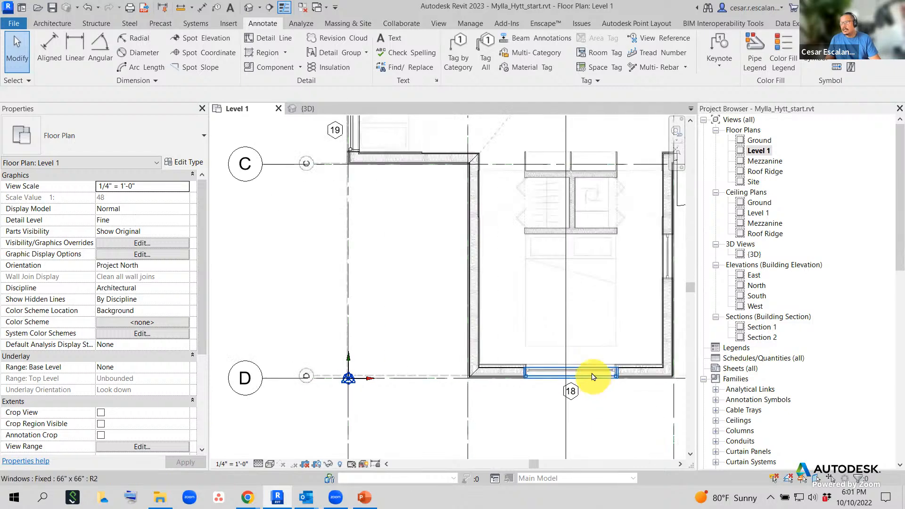
click(596, 376)
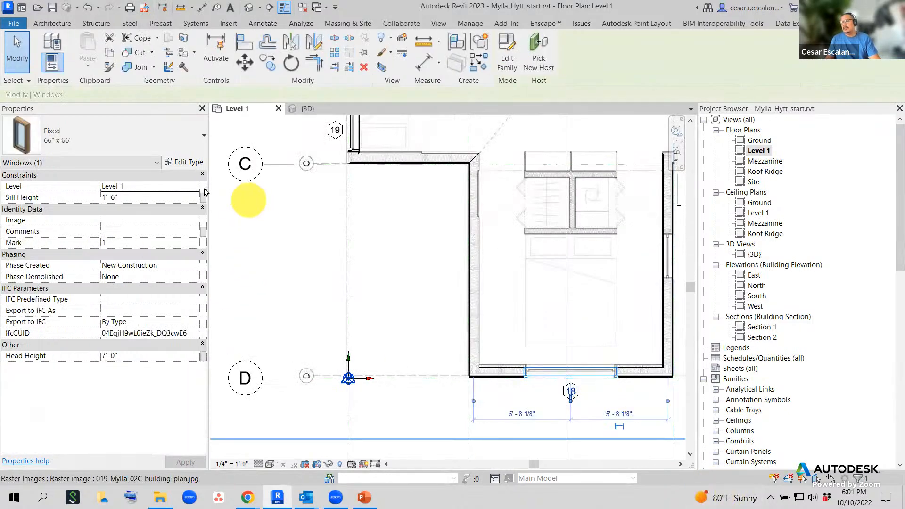
click(191, 162)
scroll(498, 323, down, 5)
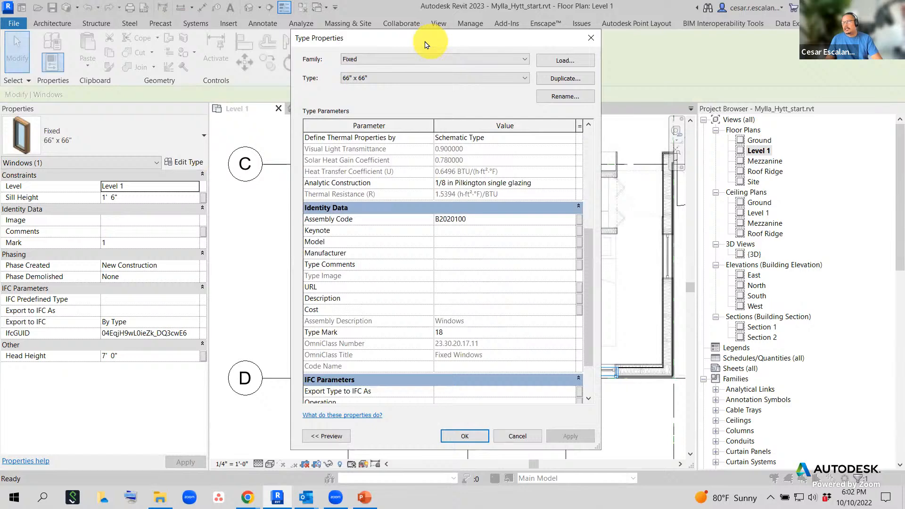
drag(427, 45, 362, 32)
click(395, 319)
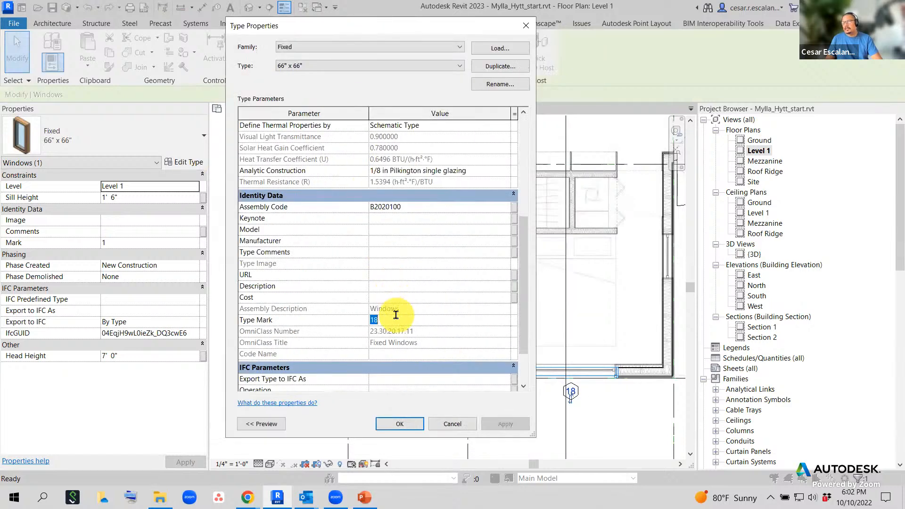
click(411, 430)
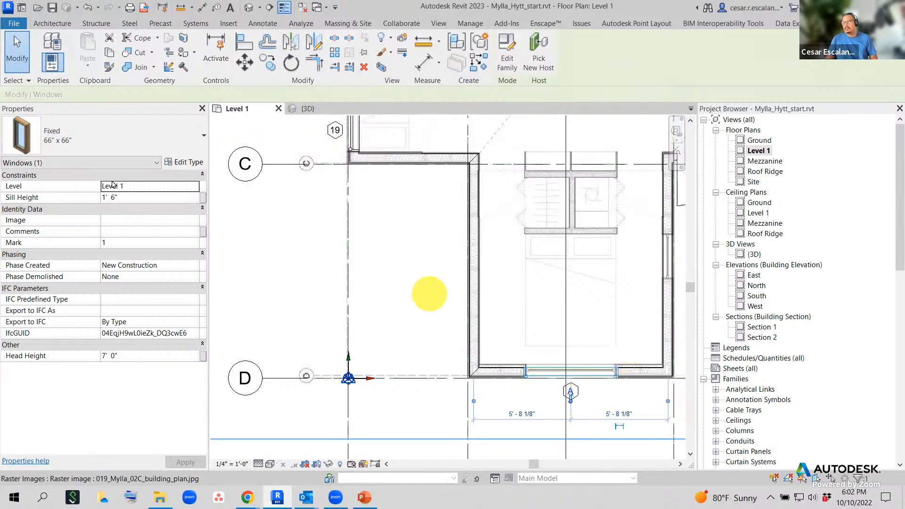
middle_drag(612, 388, 498, 414)
scroll(507, 407, down, 3)
scroll(570, 329, up, 1)
scroll(541, 327, up, 3)
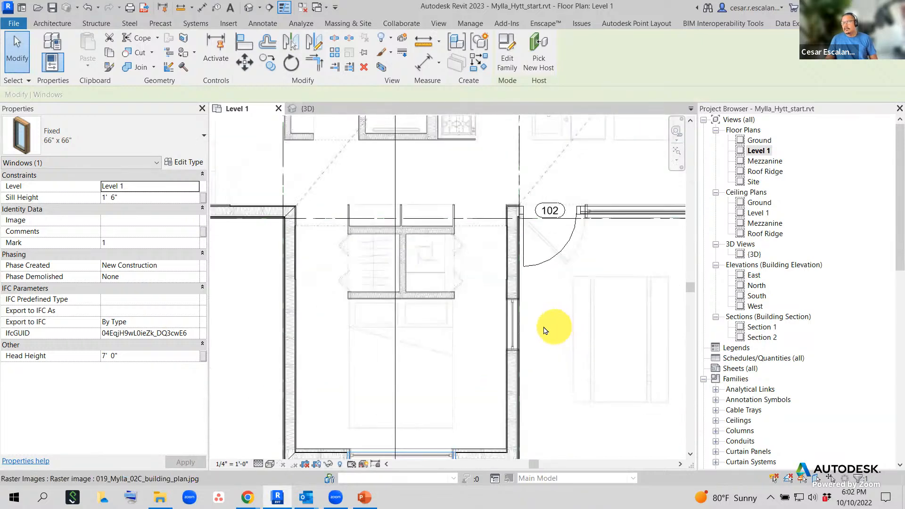
click(538, 326)
scroll(529, 314, up, 4)
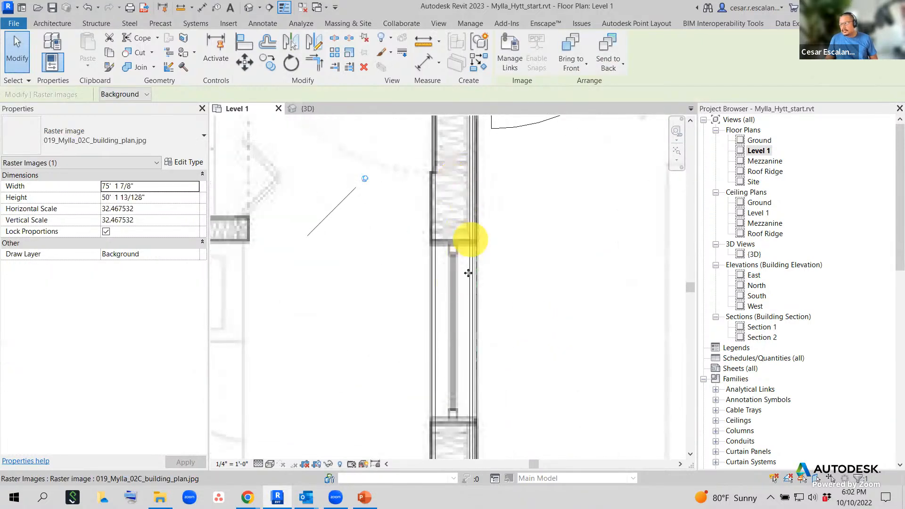
scroll(485, 321, down, 6)
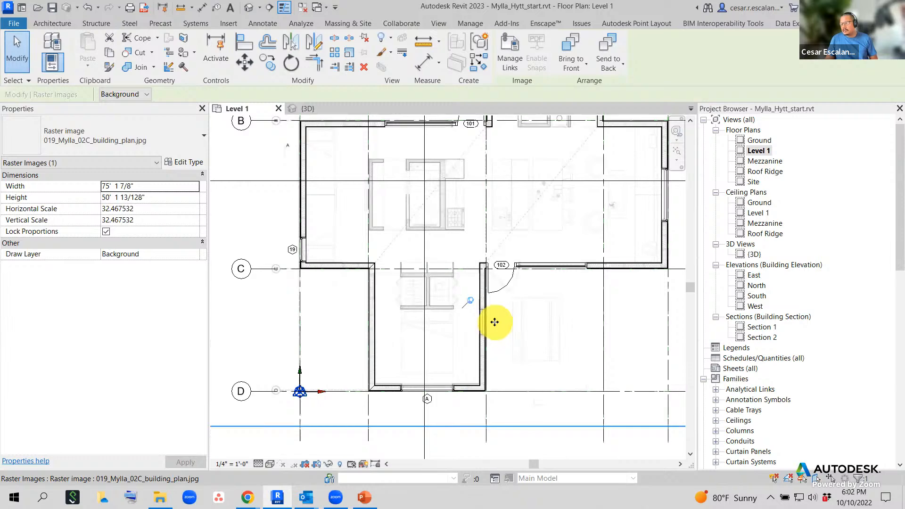
scroll(400, 351, down, 4)
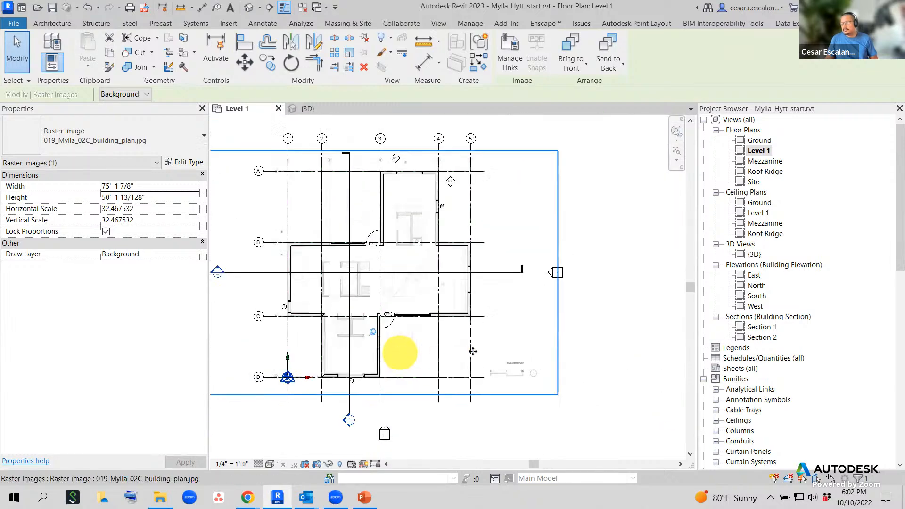
middle_drag(542, 328, 281, 277)
scroll(340, 267, down, 3)
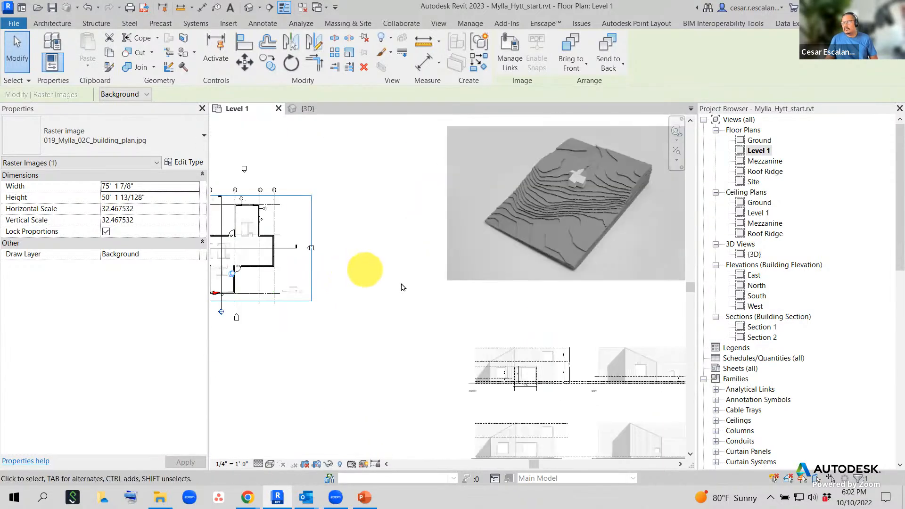
scroll(551, 403, up, 3)
scroll(626, 347, up, 2)
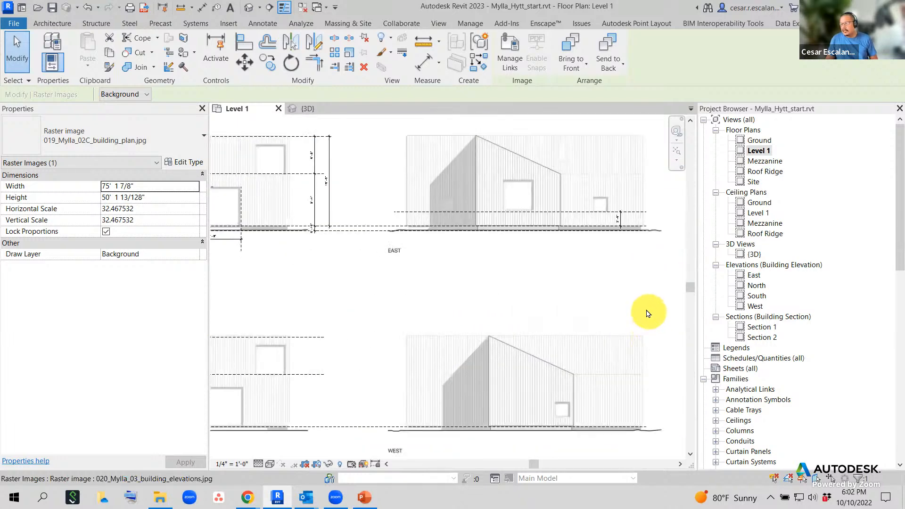
scroll(610, 205, up, 4)
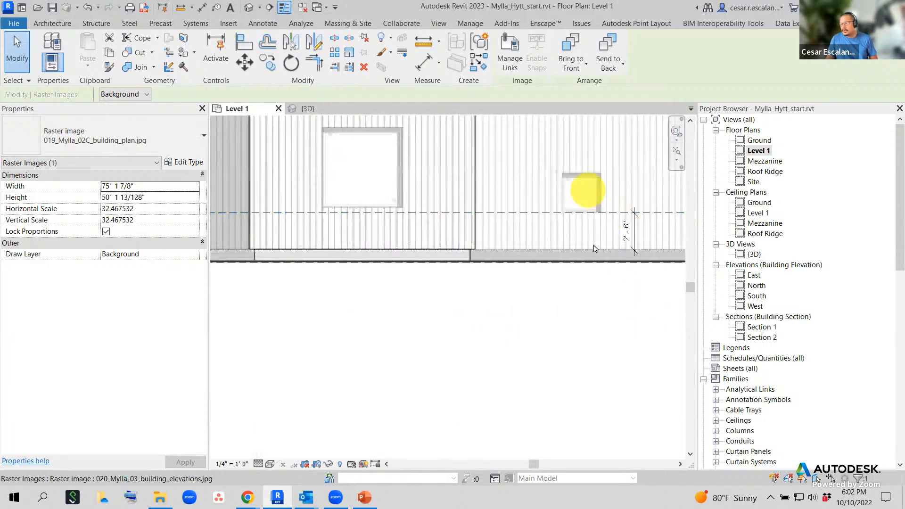
scroll(636, 253, down, 5)
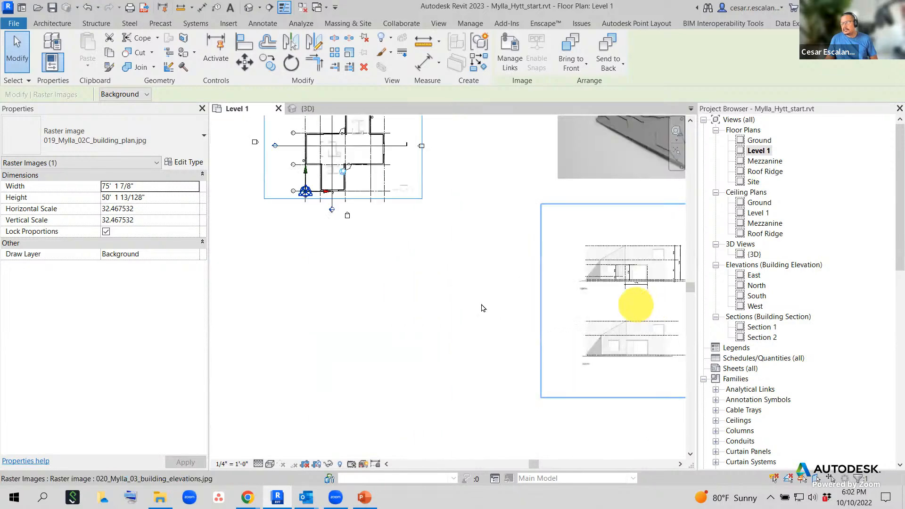
scroll(394, 331, up, 6)
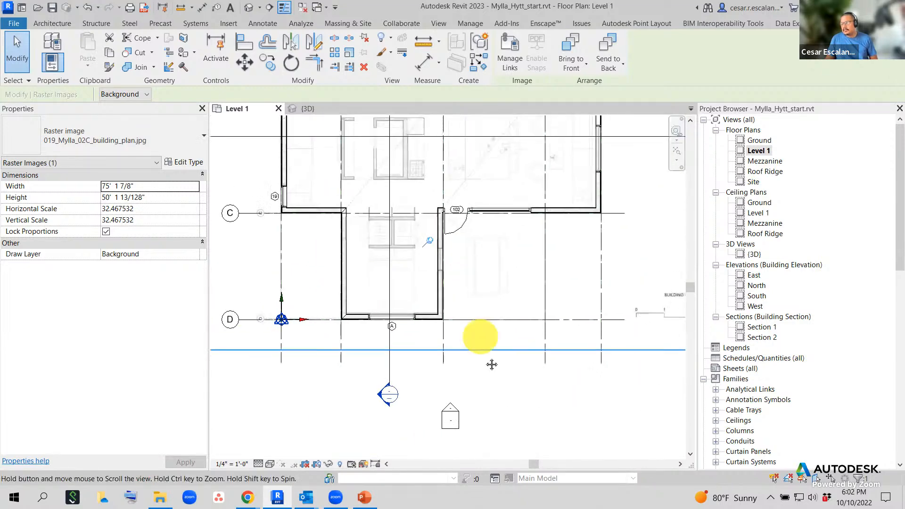
middle_drag(479, 288, 538, 358)
scroll(478, 364, up, 2)
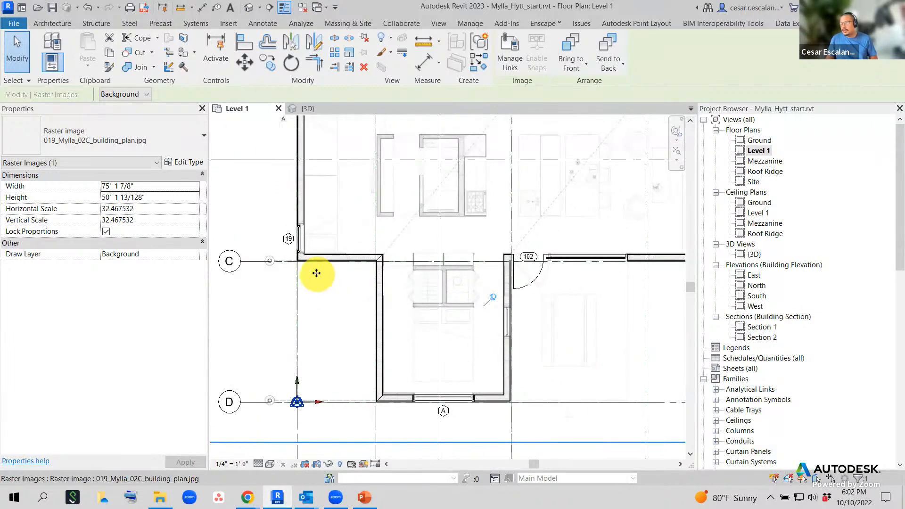
scroll(312, 291, up, 1)
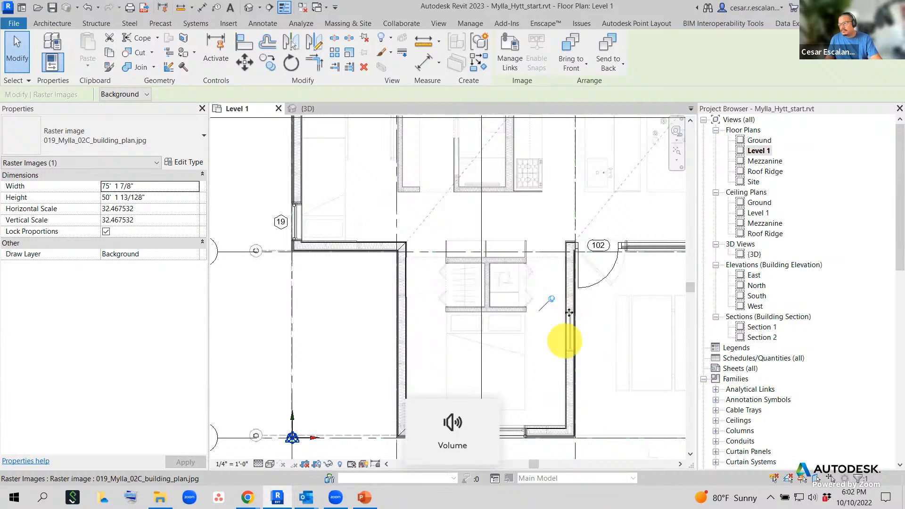
- Pick the Fixed 30" x 30" left-wall window as the source for Create Similar (CS)
key(Escape)
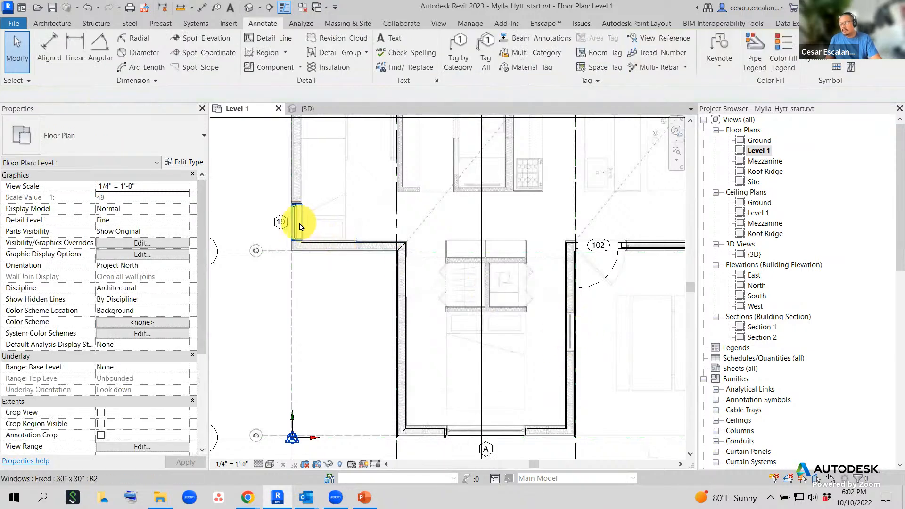
click(299, 226)
key(Escape)
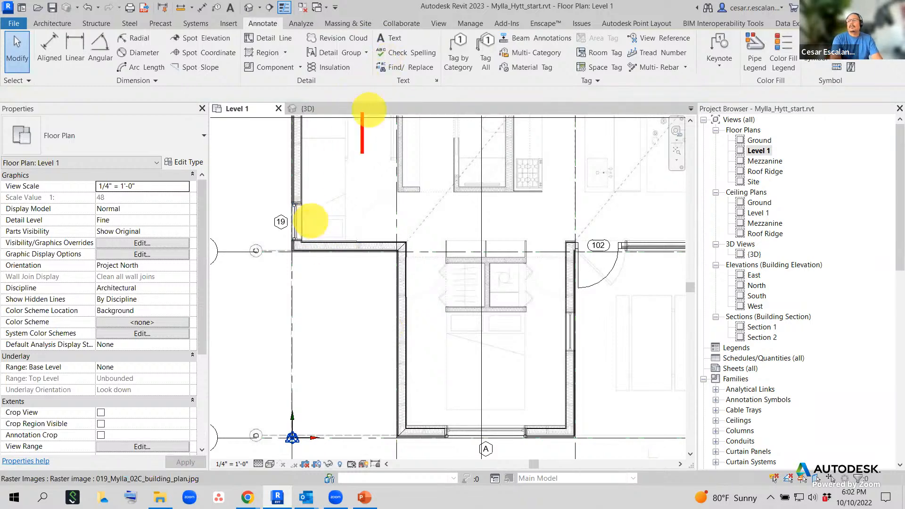
text(CS )
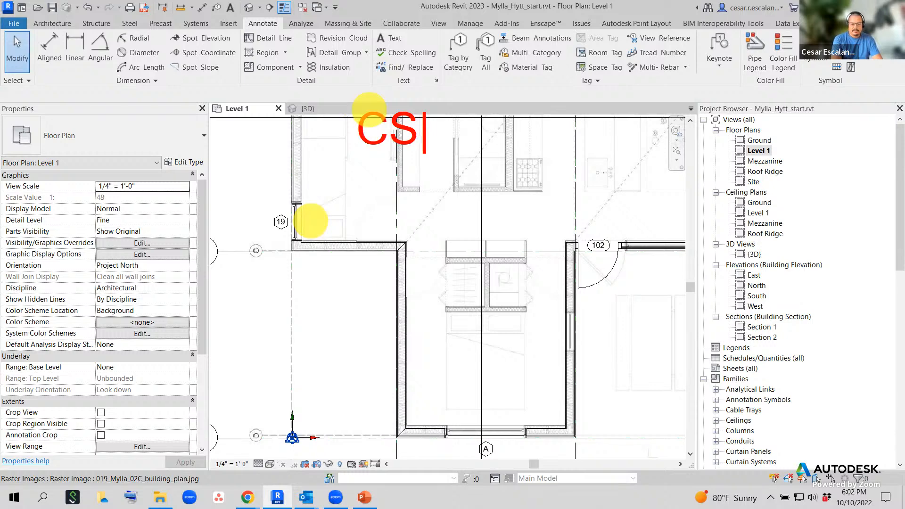
text(Crea)
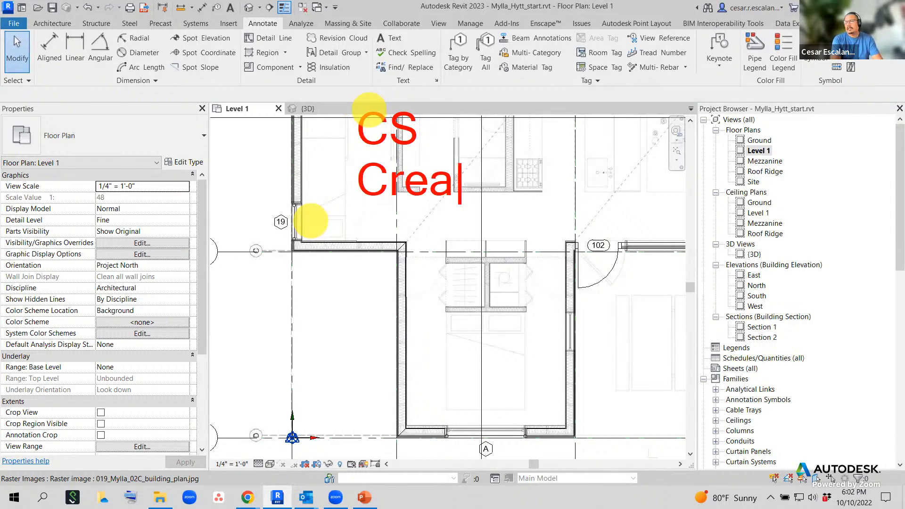
text(te Similar)
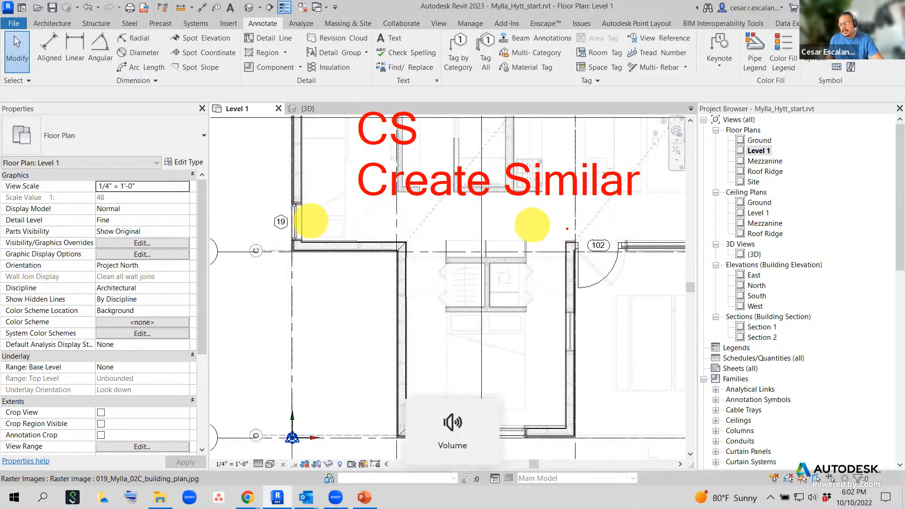
click(300, 229)
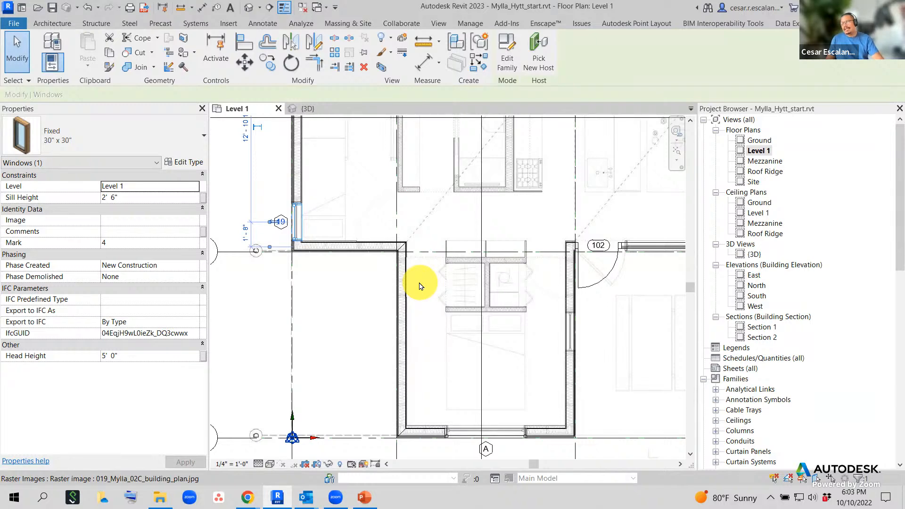
- Place a matching Fixed 30" x 30" window in the right wall of the room below door 102
key(c)
key(s)
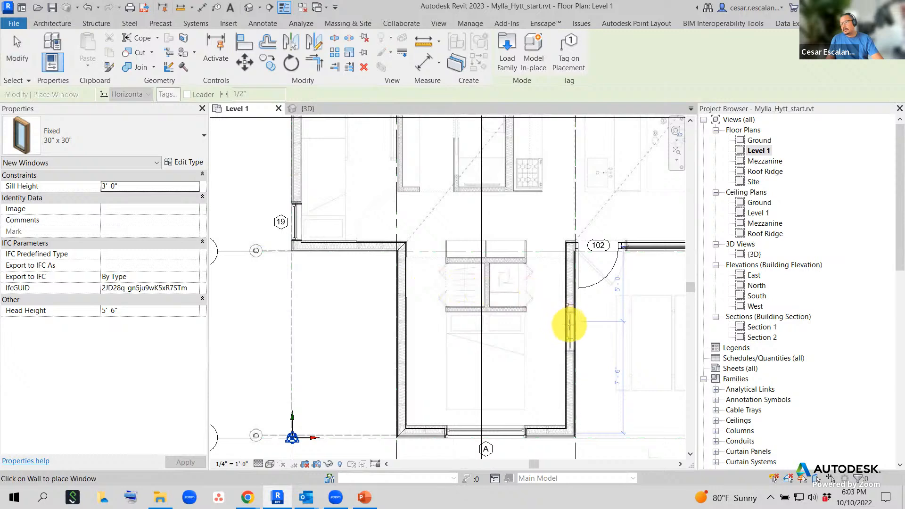
scroll(570, 326, up, 1)
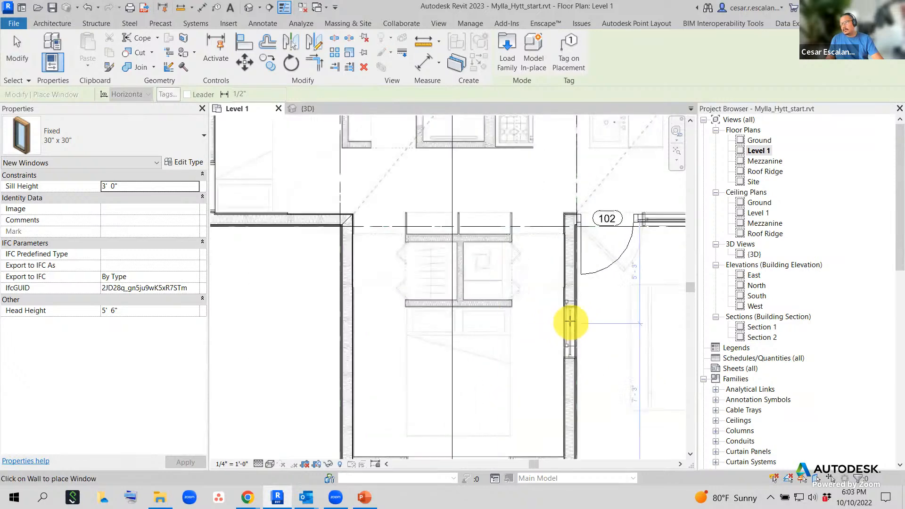
click(570, 330)
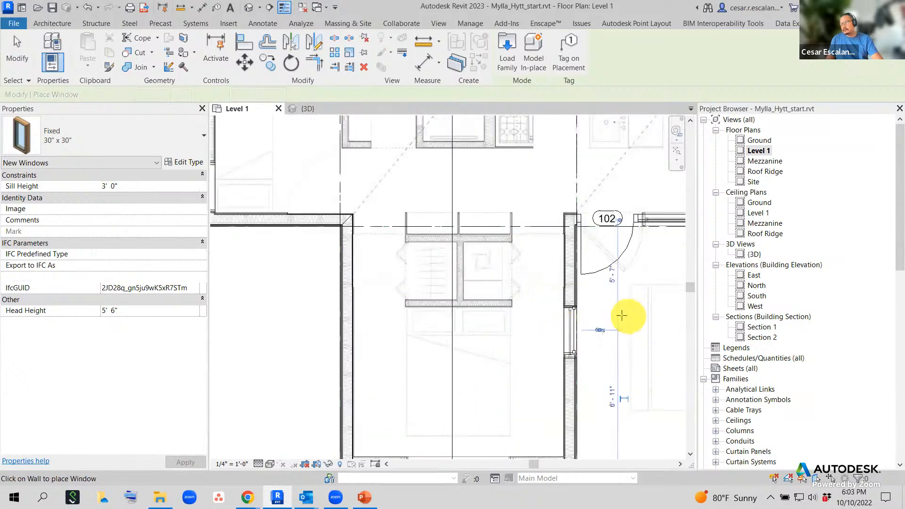
key(Escape)
key(Escape)
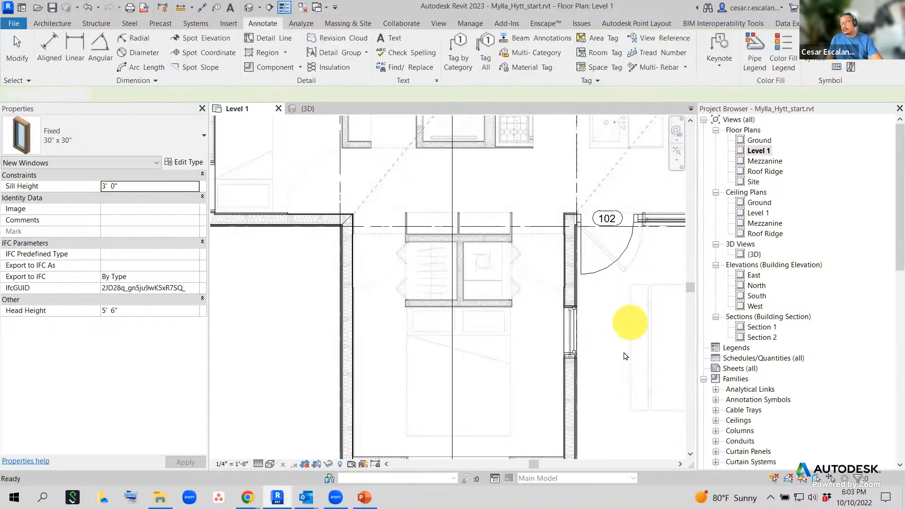
scroll(584, 358, up, 4)
scroll(576, 338, up, 2)
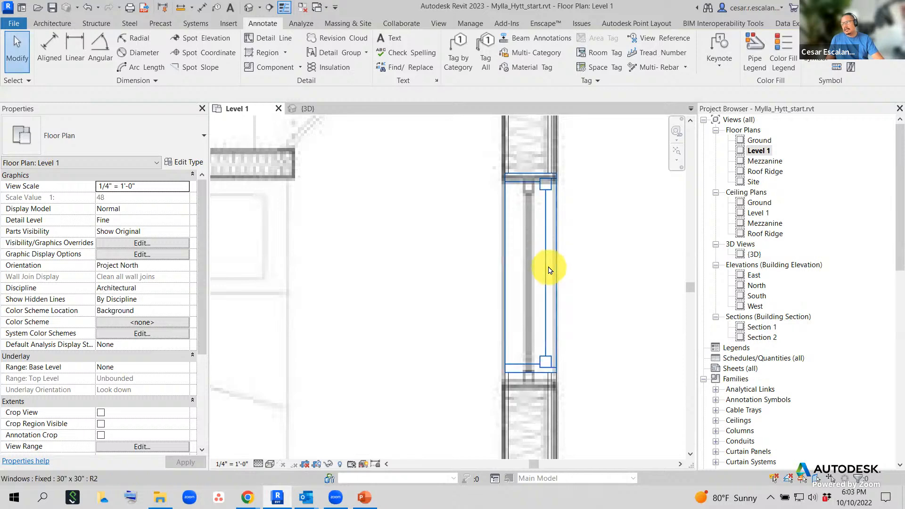
scroll(549, 271, down, 1)
- Select the new window and start changing its Sill Height to 1' 6"
click(548, 270)
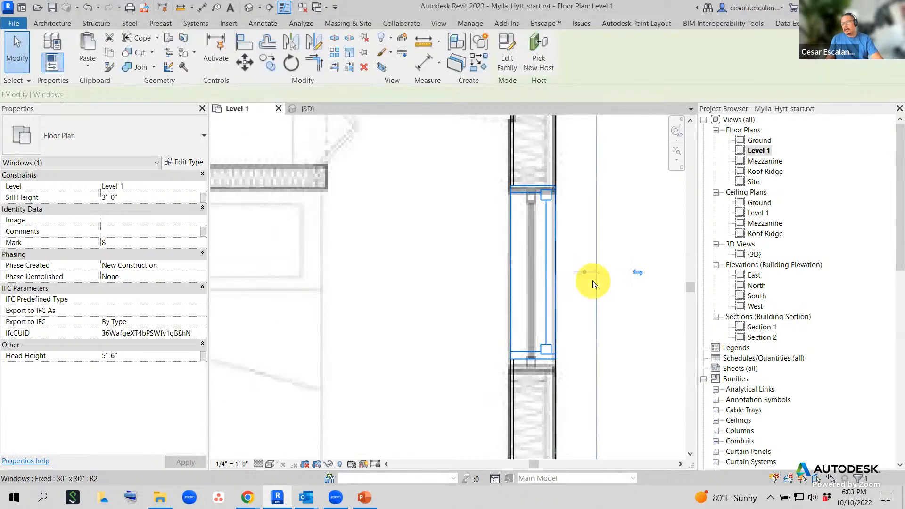
scroll(589, 285, down, 2)
middle_drag(632, 309, 546, 320)
scroll(546, 319, down, 2)
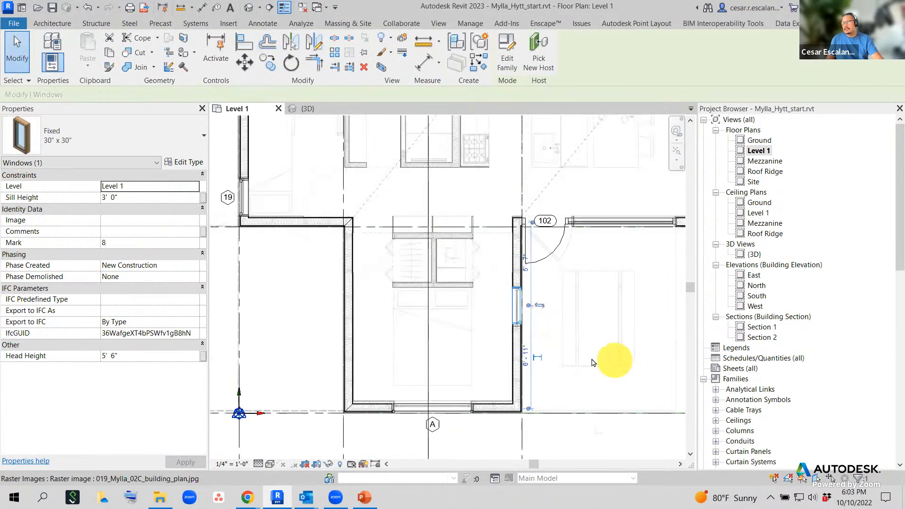
click(150, 198)
text(1)
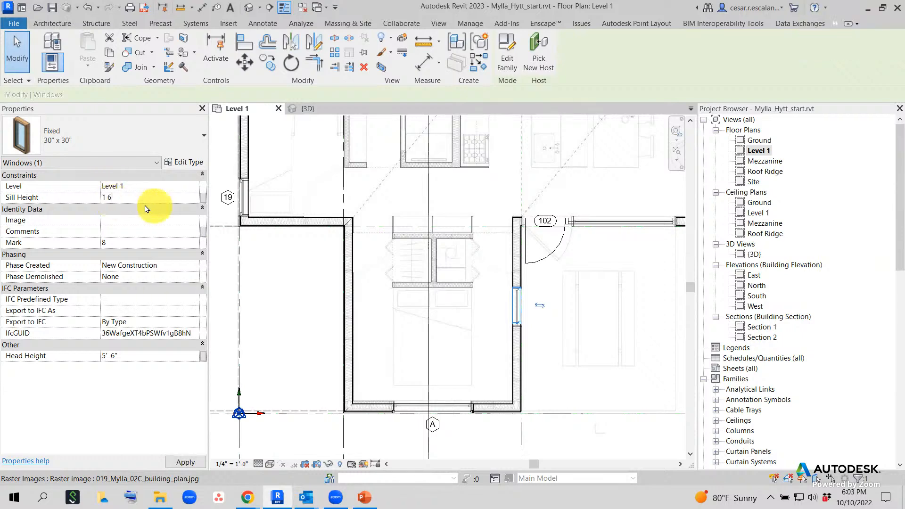
click(568, 356)
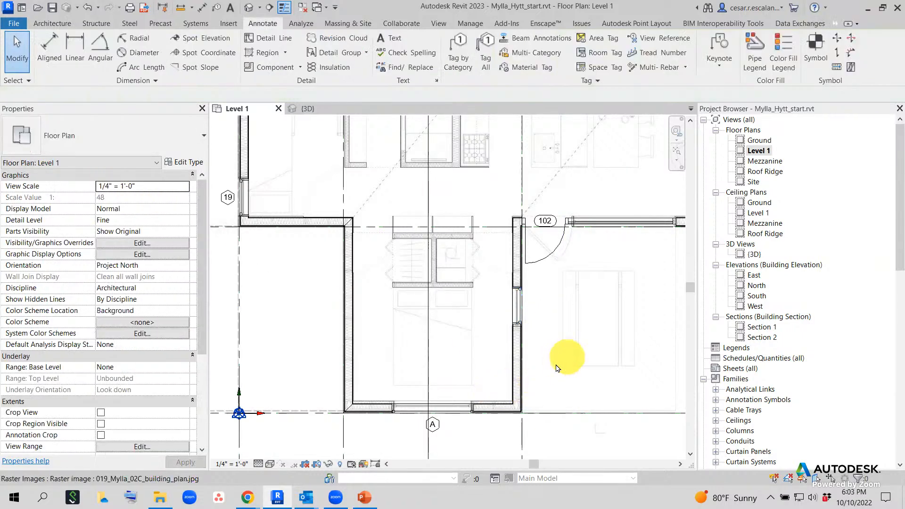
middle_drag(421, 302, 461, 378)
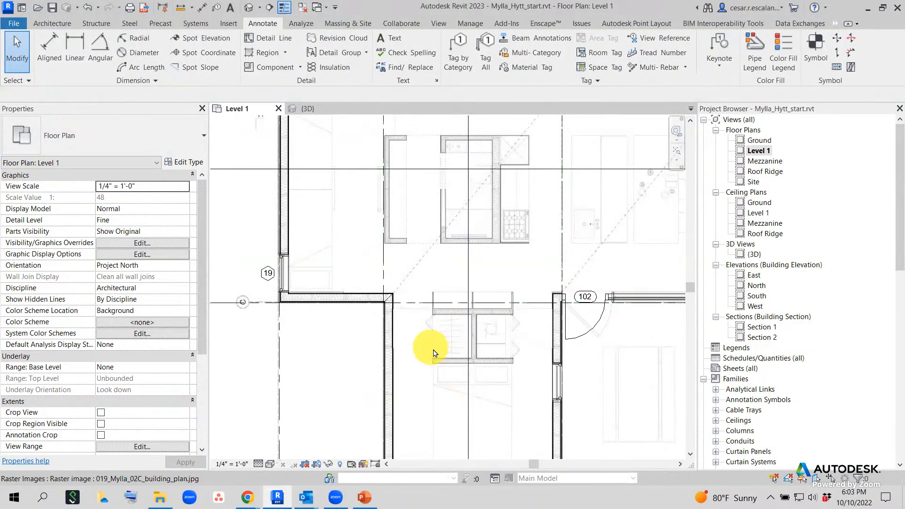
click(289, 275)
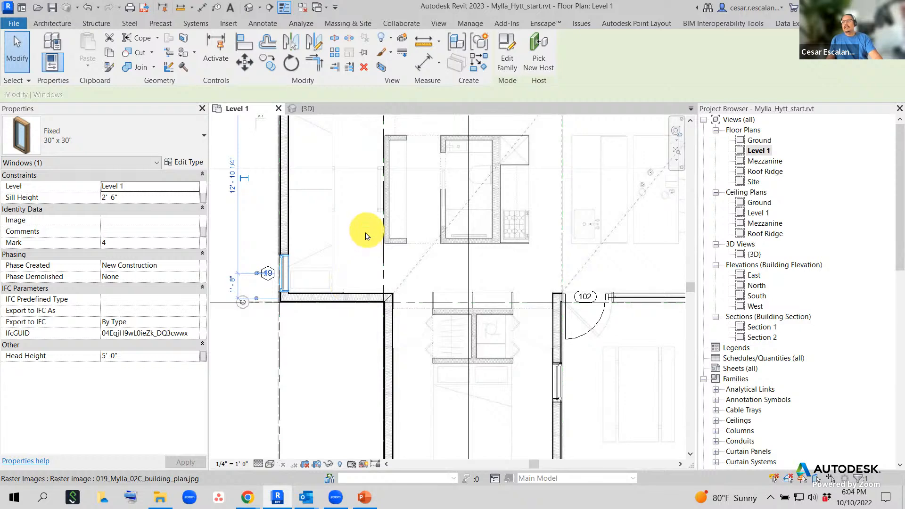
key(Escape)
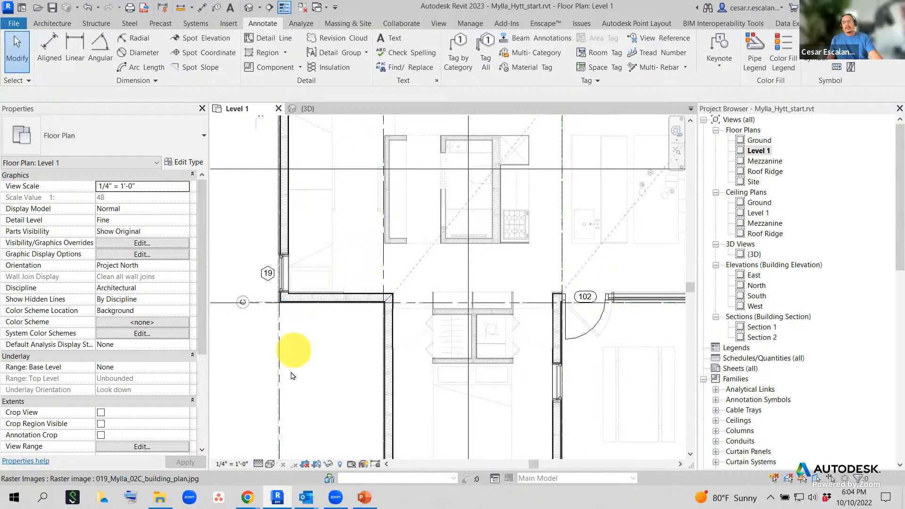
- Search Outlook's Sent Items for 'shortcut' and open last month's Shortcuts email
mouse_move(306, 497)
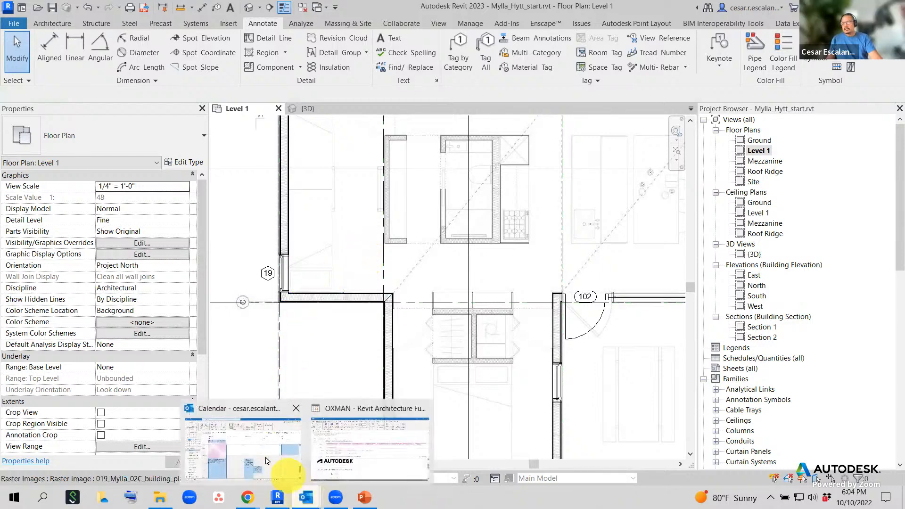
click(261, 445)
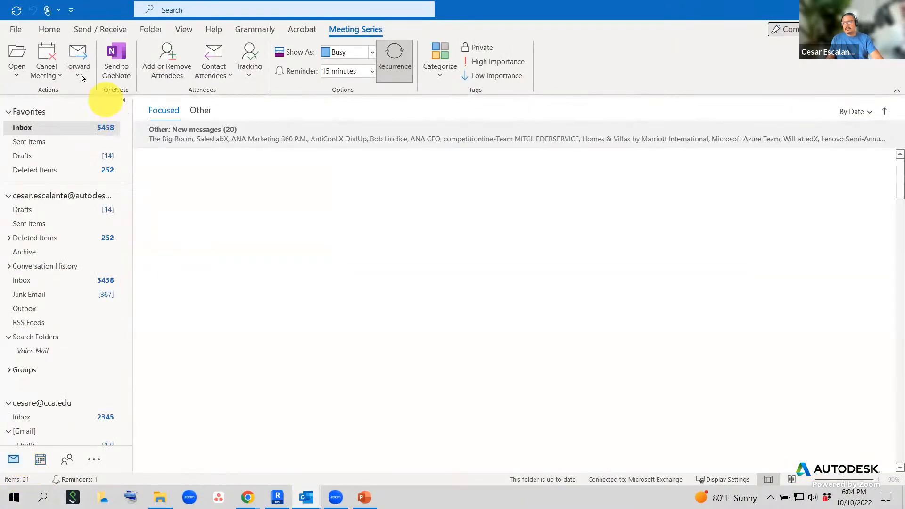
click(25, 142)
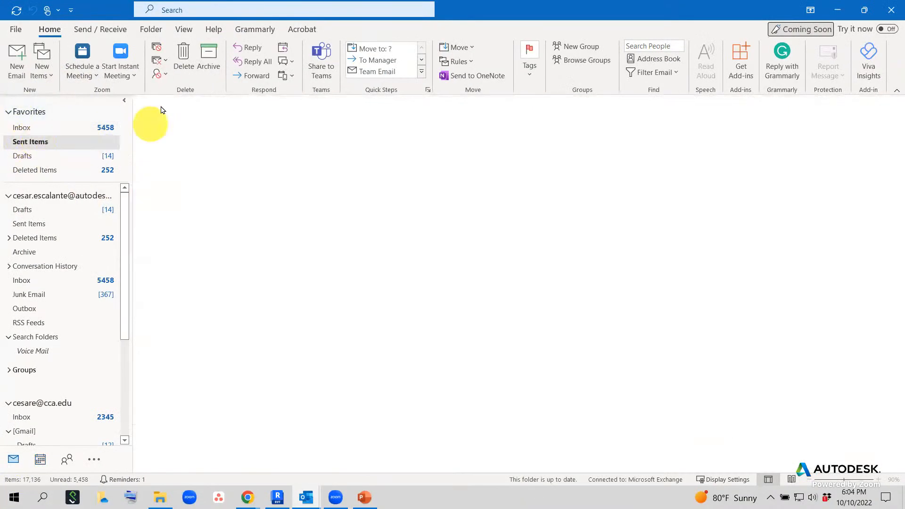
click(232, 17)
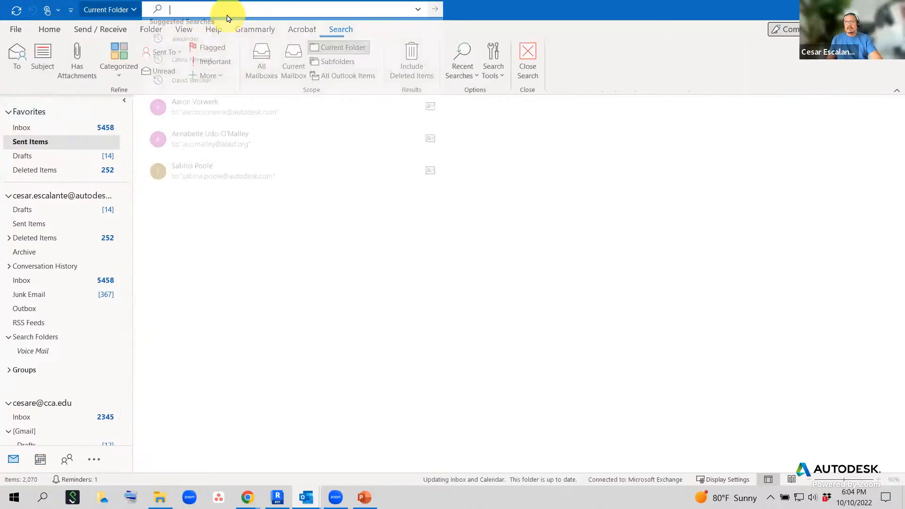
text(sh)
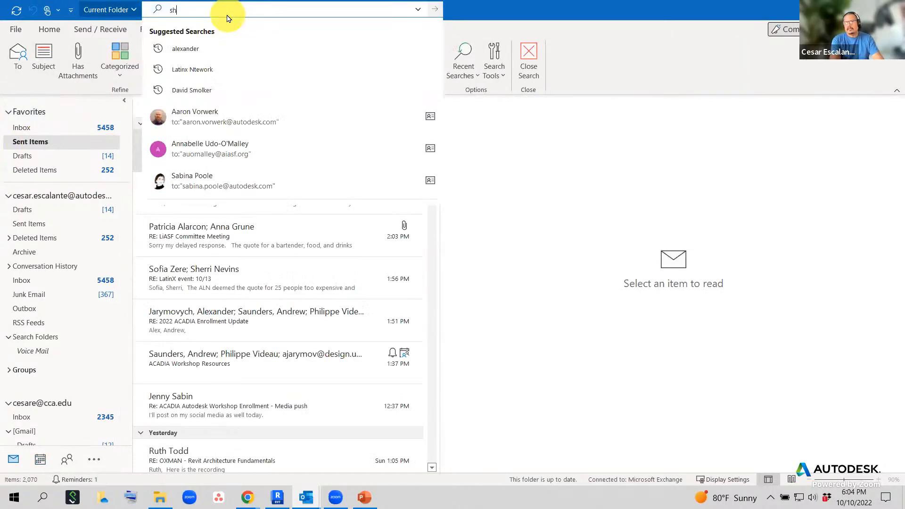
text(ortcuts)
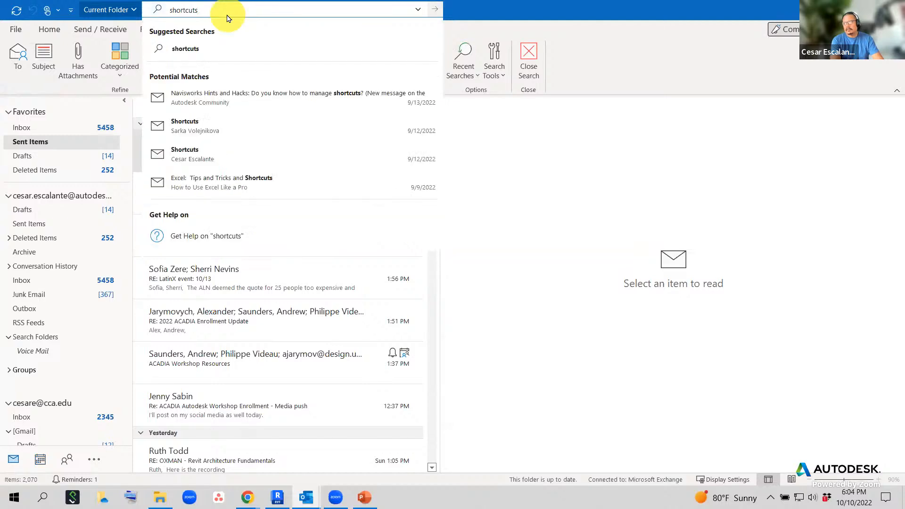
key(BackSpace)
key(Return)
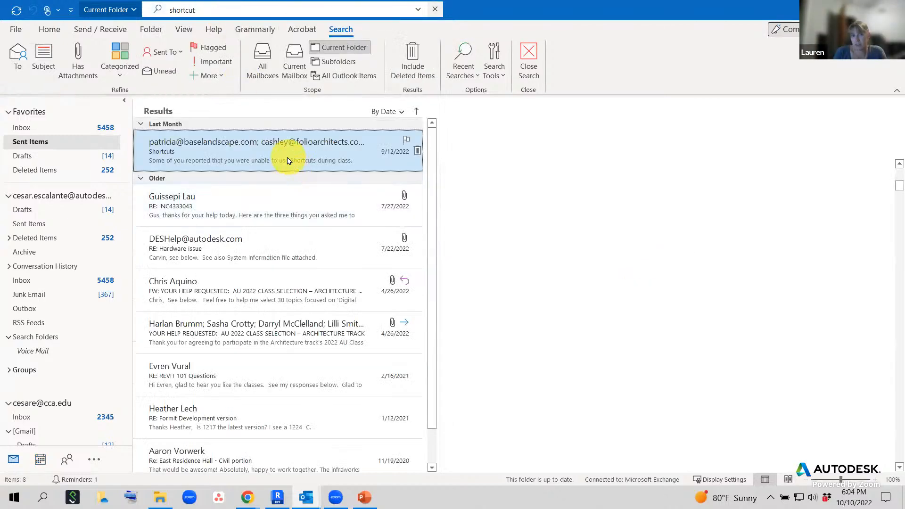
click(289, 160)
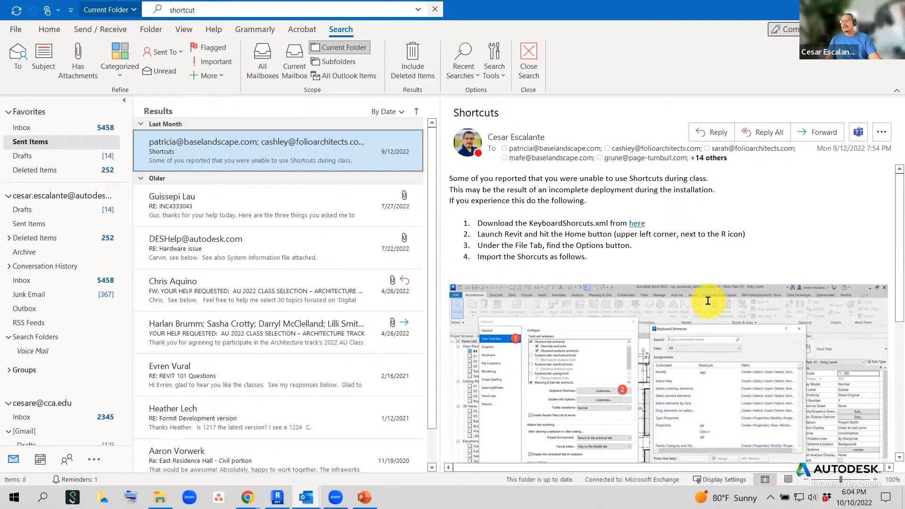
- Forward the Shortcuts email to the matching colleague and send it
click(832, 134)
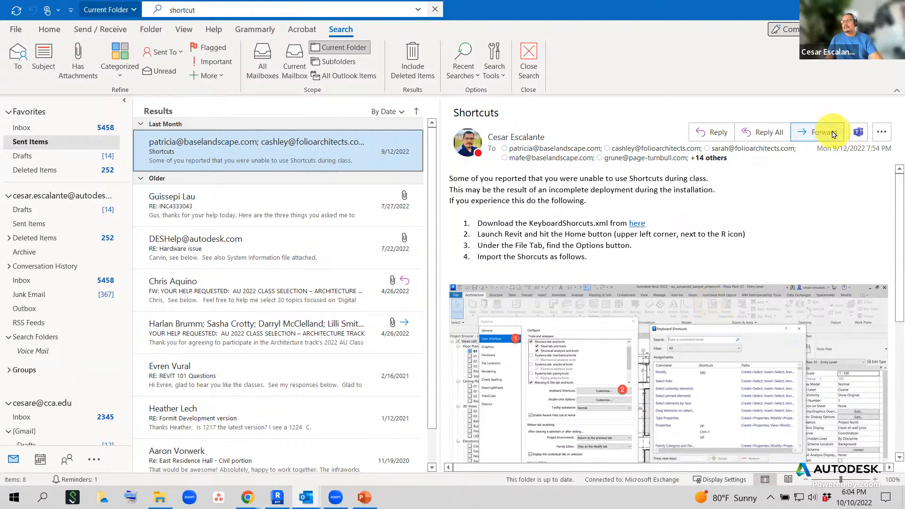
text(ce)
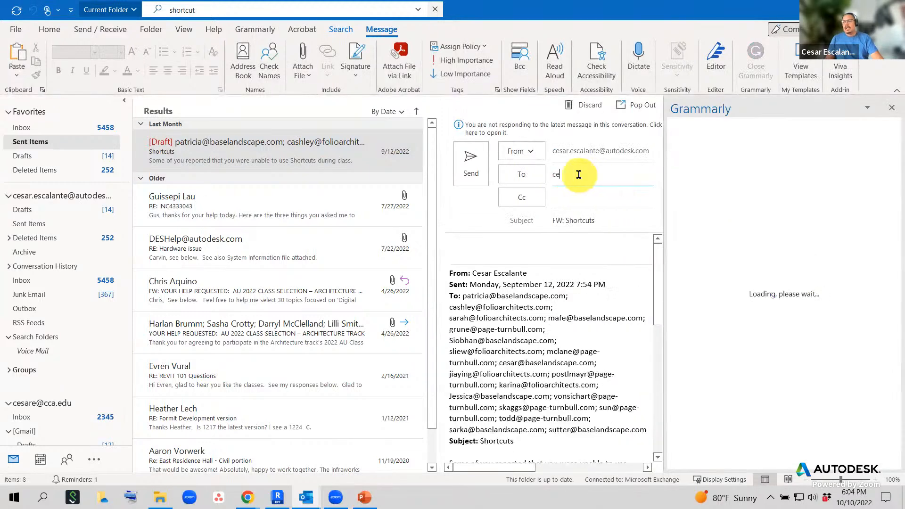
key(BackSpace)
key(BackSpace)
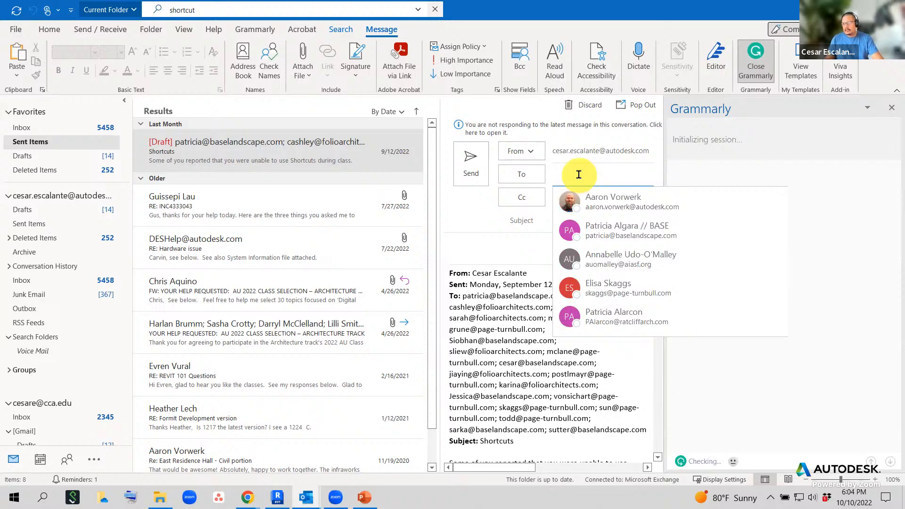
text(ce)
click(576, 194)
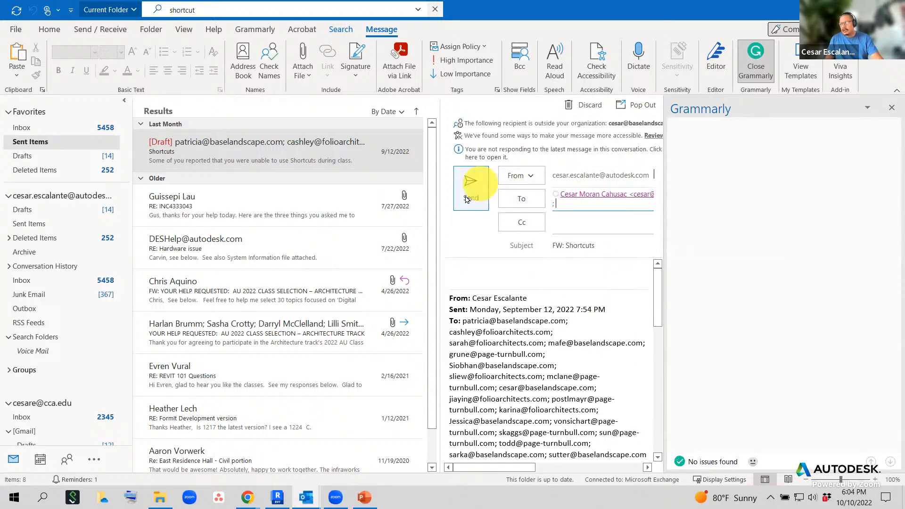
click(471, 152)
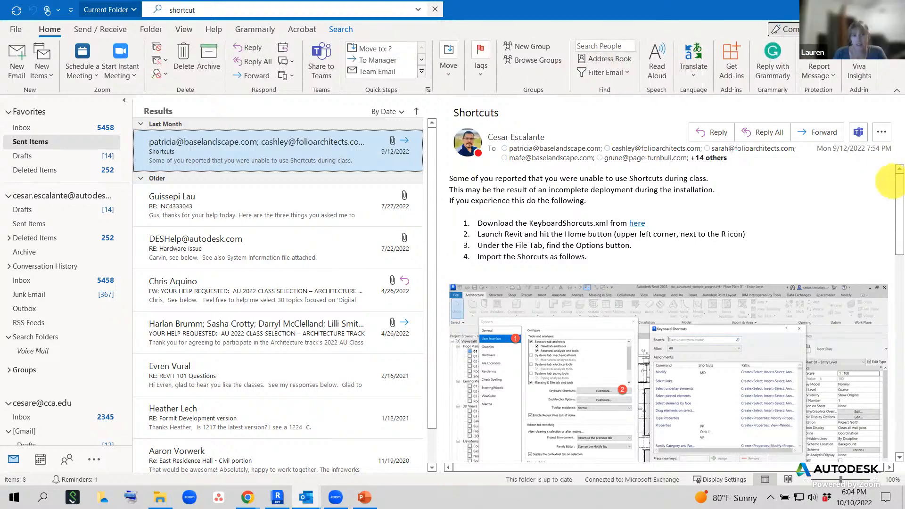
- Close Outlook, then select and deselect the window below door 102 in Revit
click(894, 9)
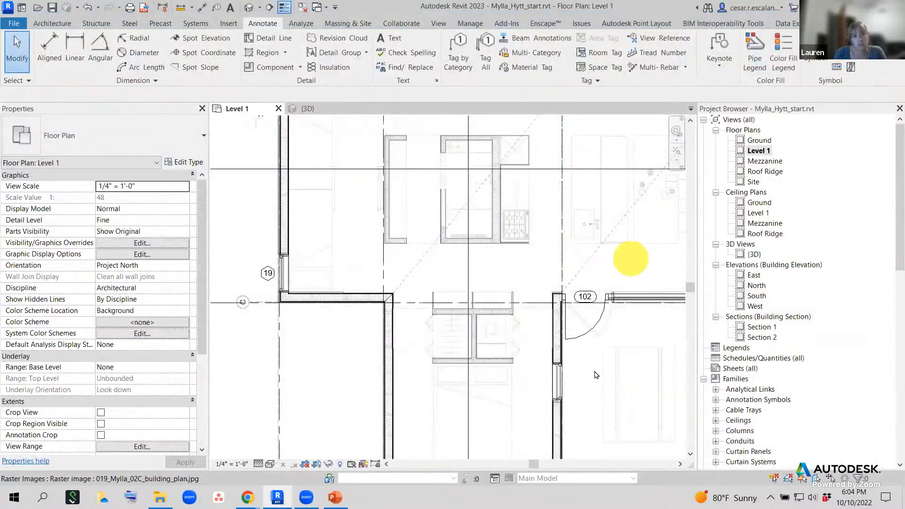
scroll(572, 379, up, 2)
click(565, 380)
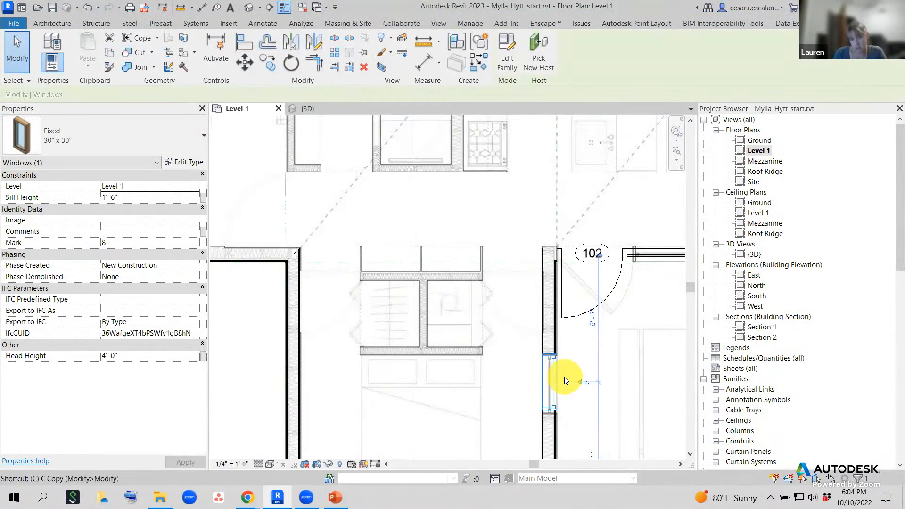
key(Escape)
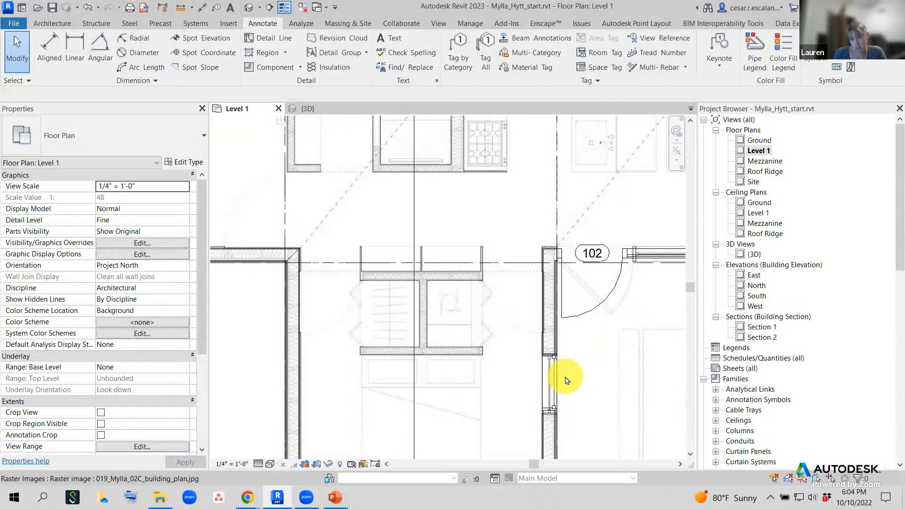
- Open Revit Options from the File menu at the User Interface page
click(13, 23)
click(188, 325)
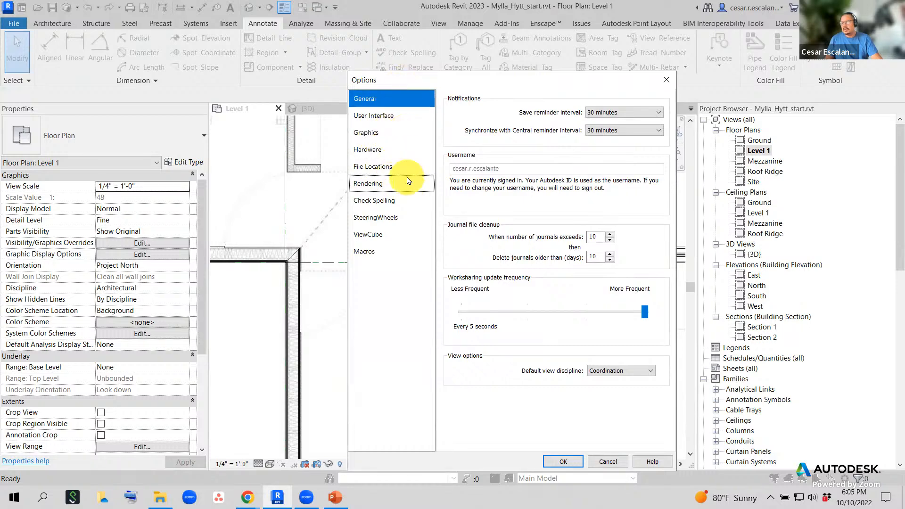
click(667, 80)
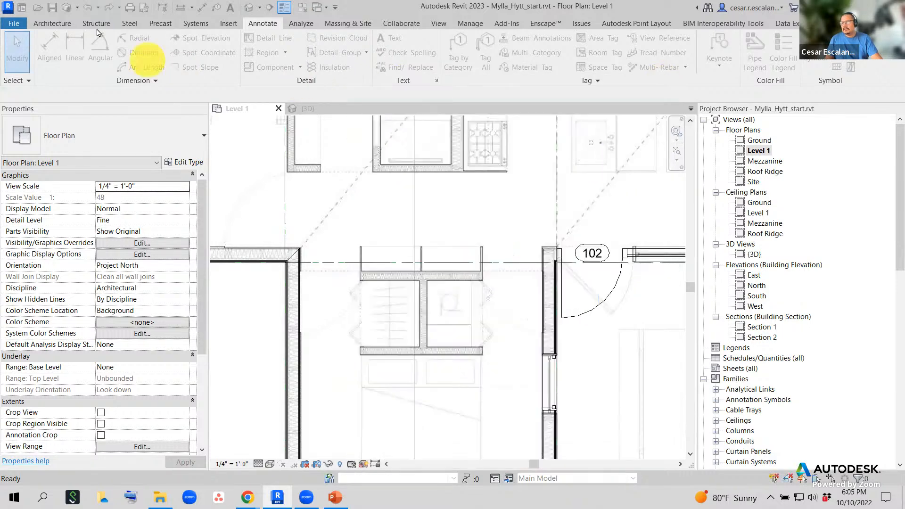
click(16, 28)
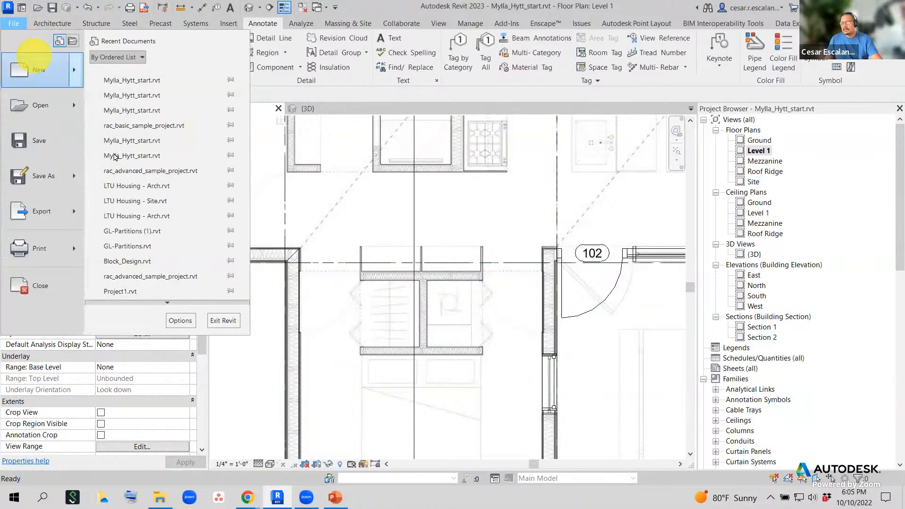
click(182, 324)
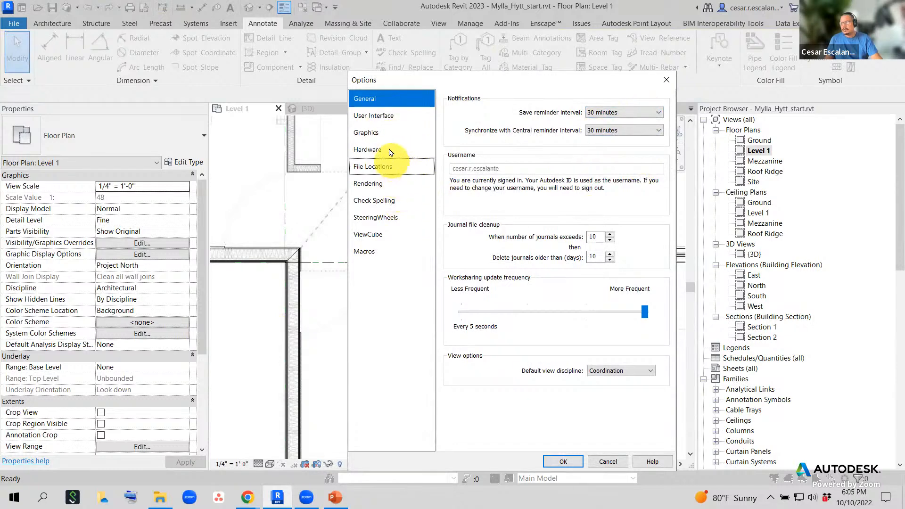
click(384, 117)
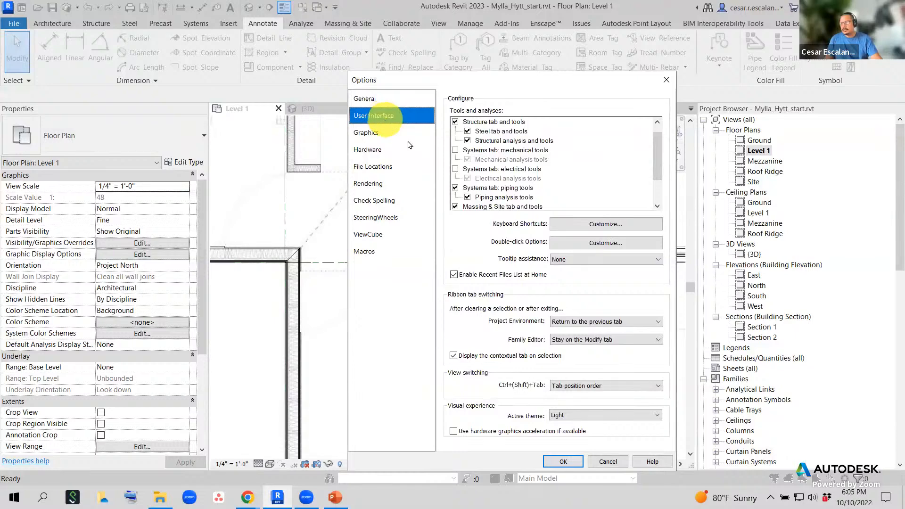
- Search the Keyboard Shortcuts list for 'create', then close it unchanged
click(601, 227)
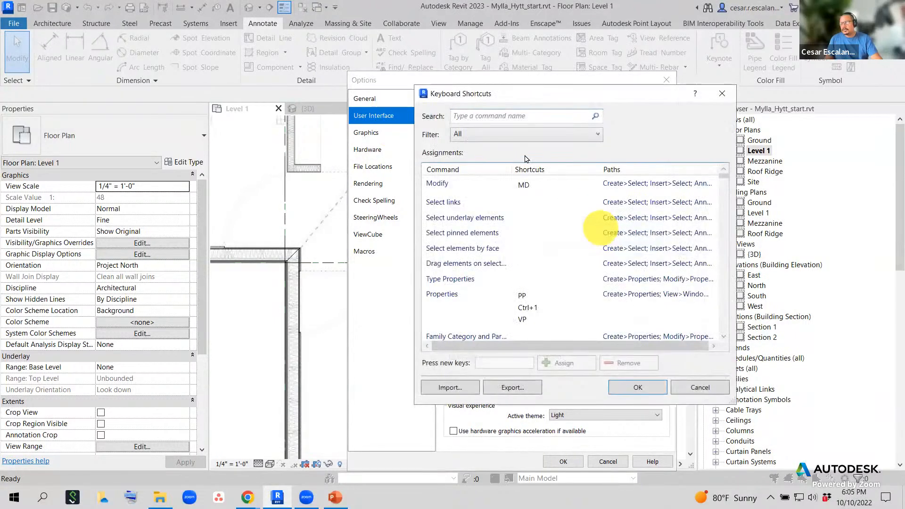
click(489, 120)
text(cs)
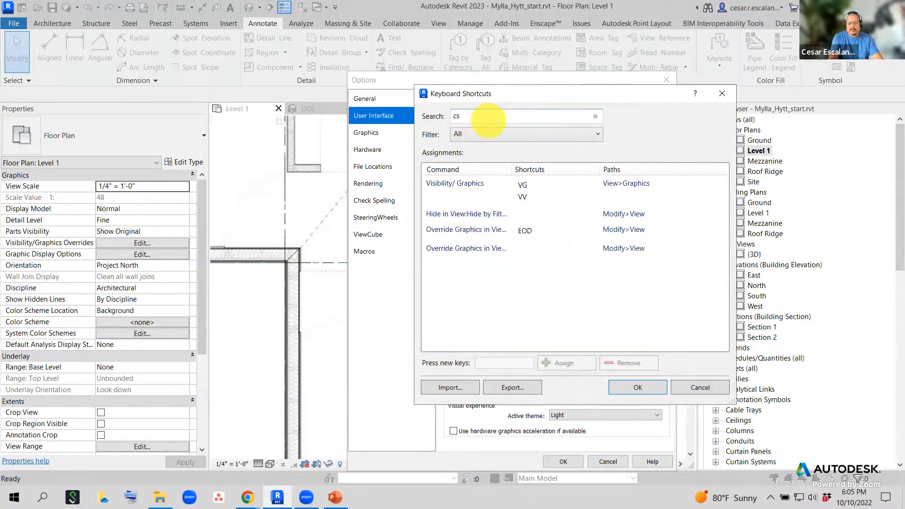
key(BackSpace)
text(reate)
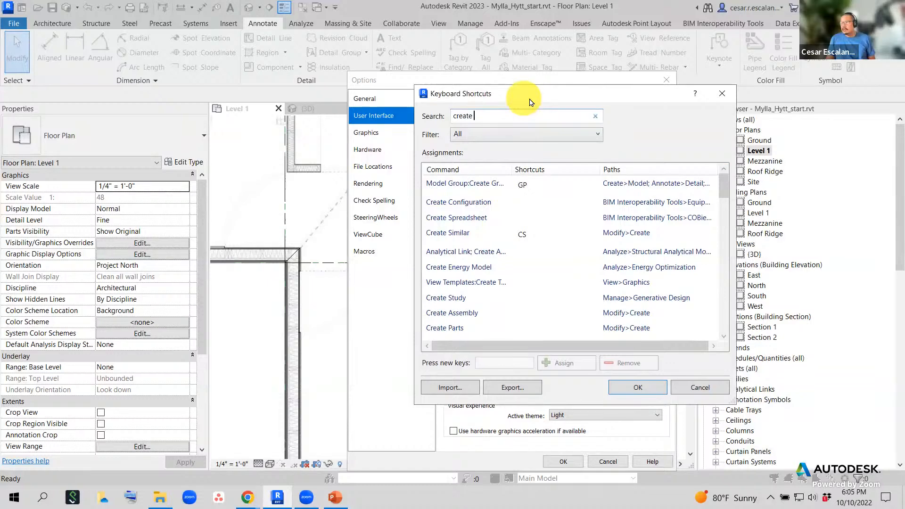
drag(658, 90, 790, 71)
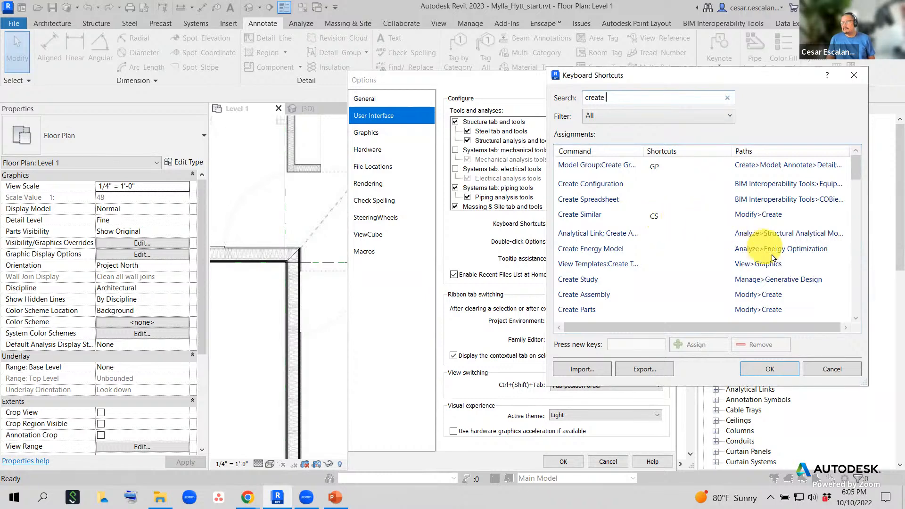
click(832, 370)
- Search Keyboard Shortcuts for 'create sim' to see Create Similar is CS, then cancel
click(14, 17)
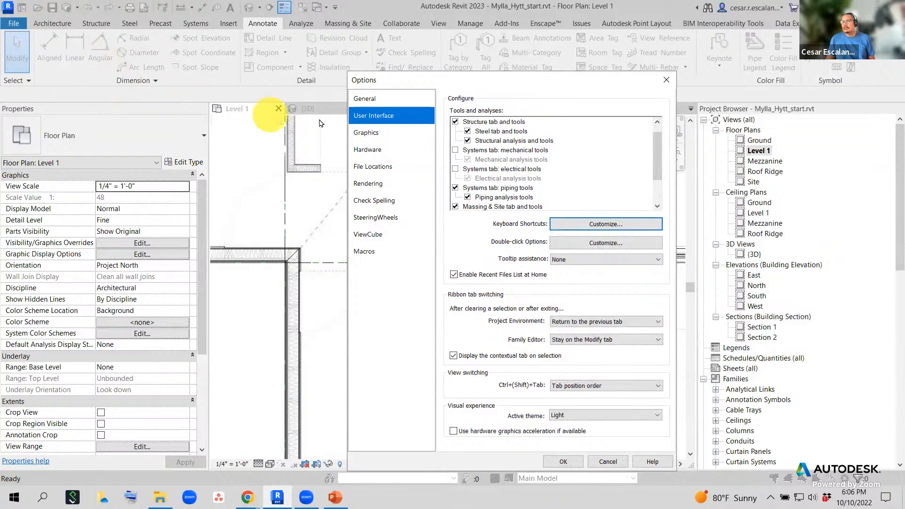
click(616, 228)
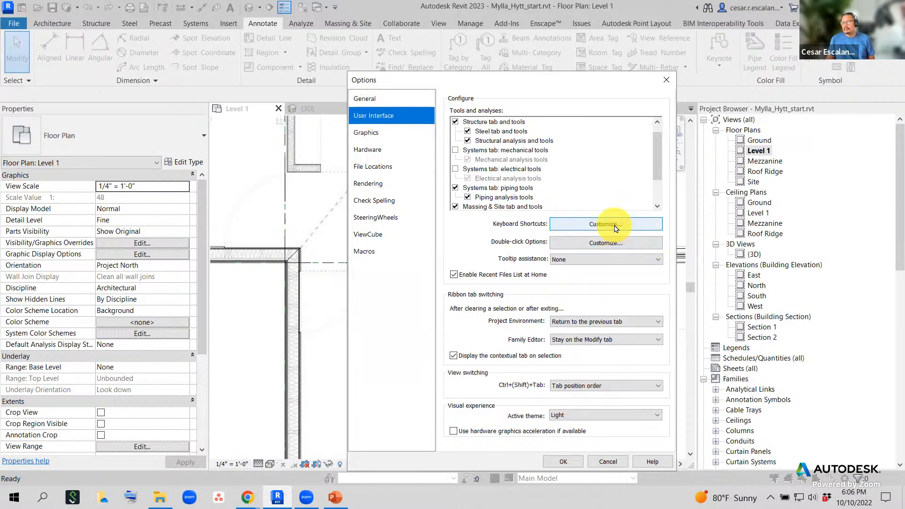
click(616, 229)
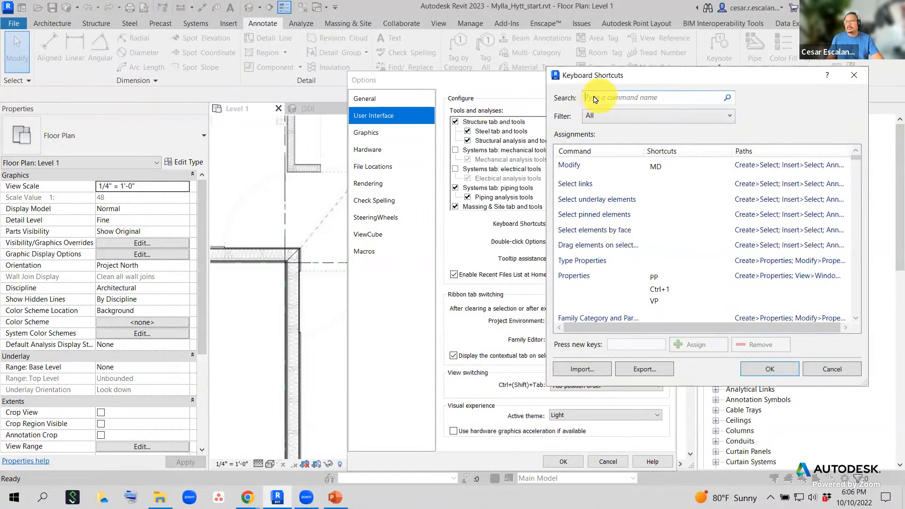
text(create)
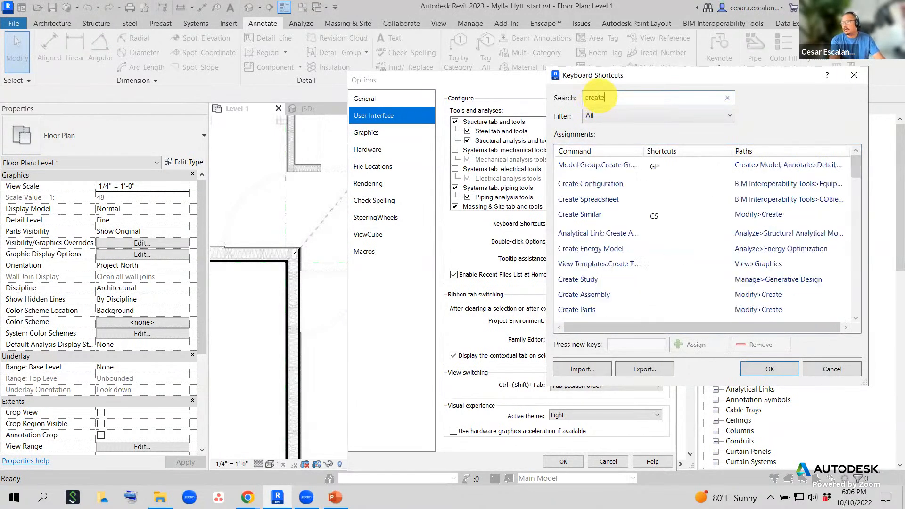
text( sim)
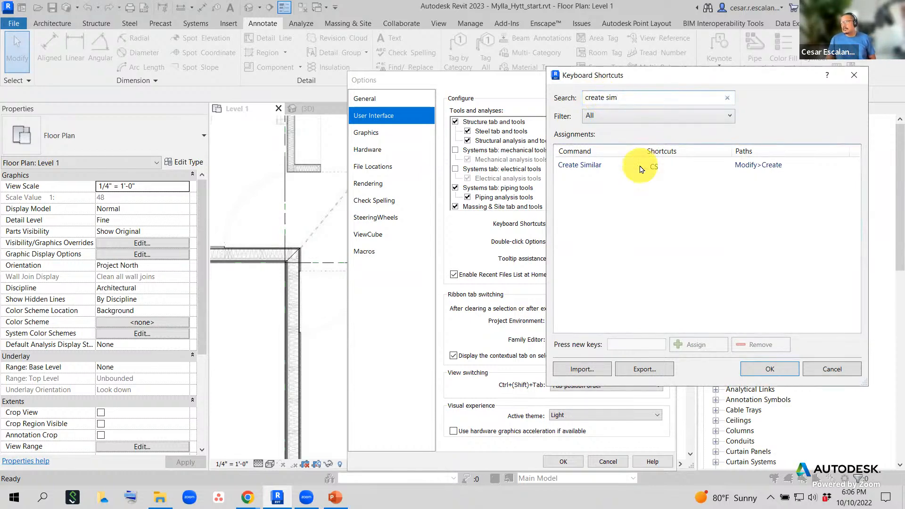
click(832, 370)
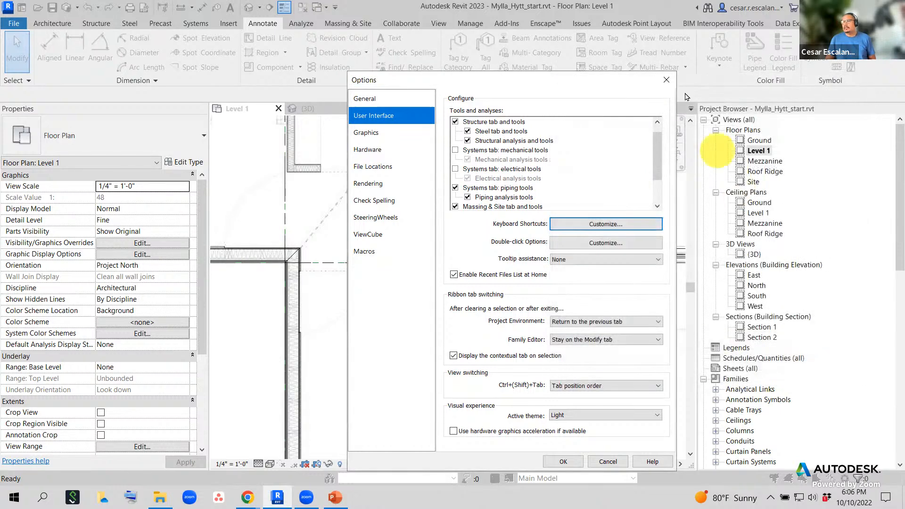
- Close Options and switch the ribbon to Modify, then back to Architecture
click(667, 81)
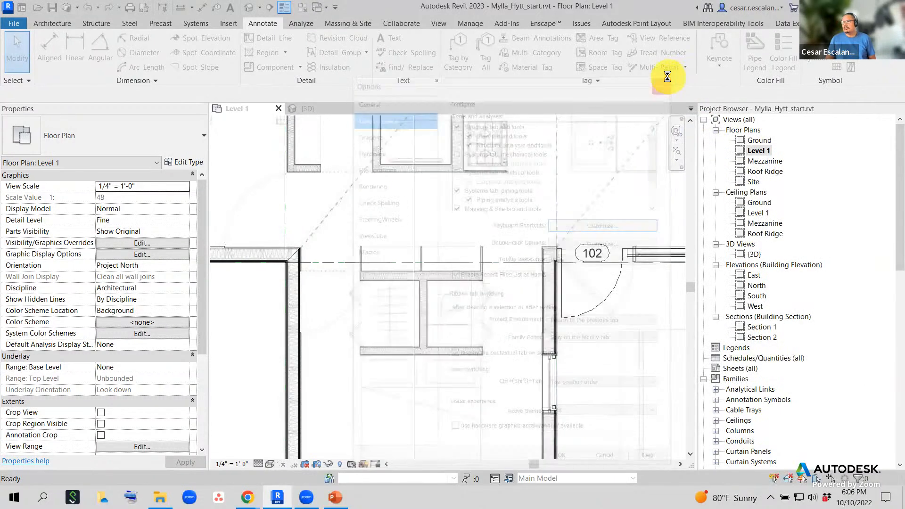
click(835, 24)
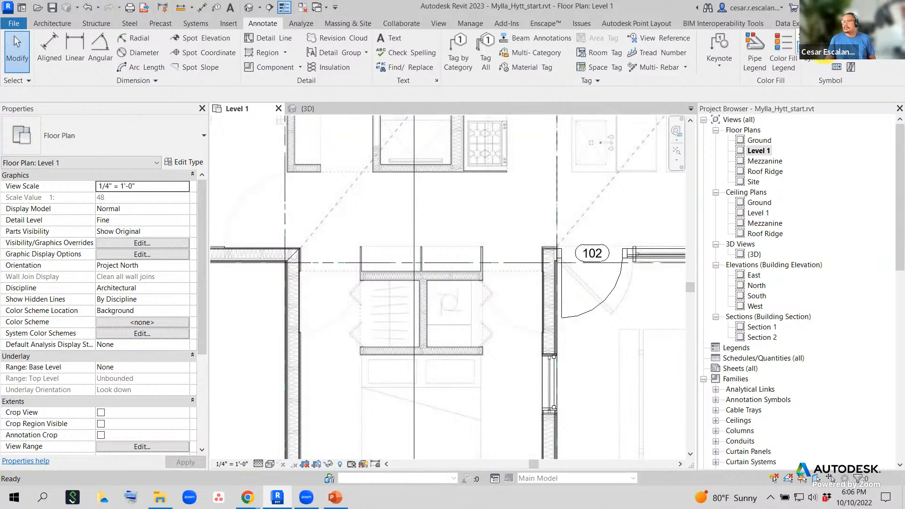
click(825, 50)
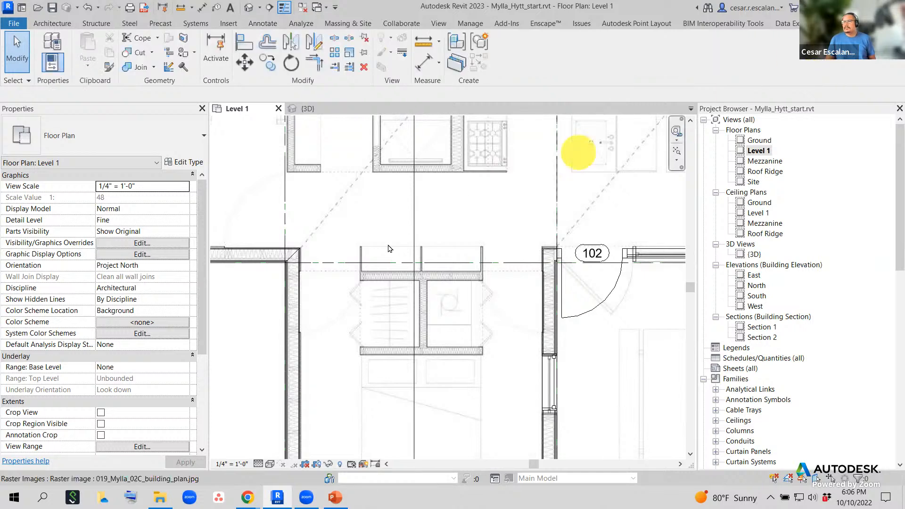
scroll(518, 200, down, 1)
scroll(517, 201, down, 1)
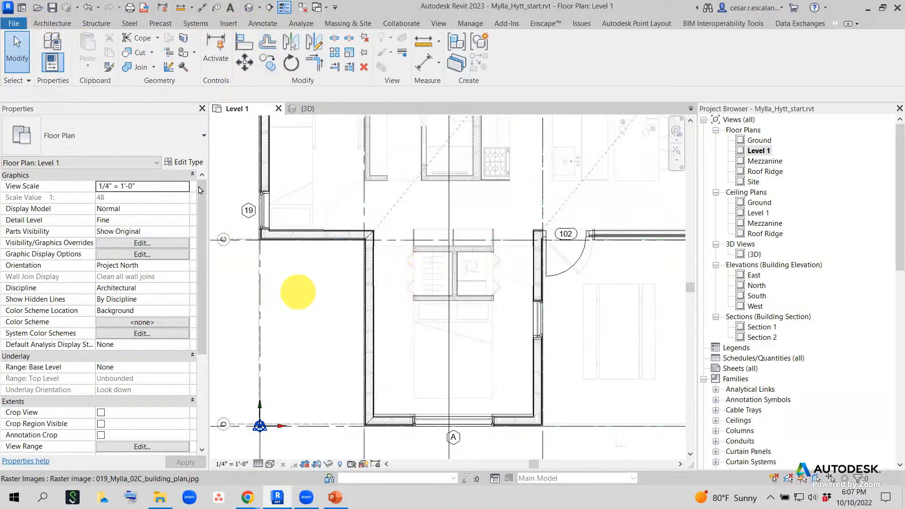
click(50, 24)
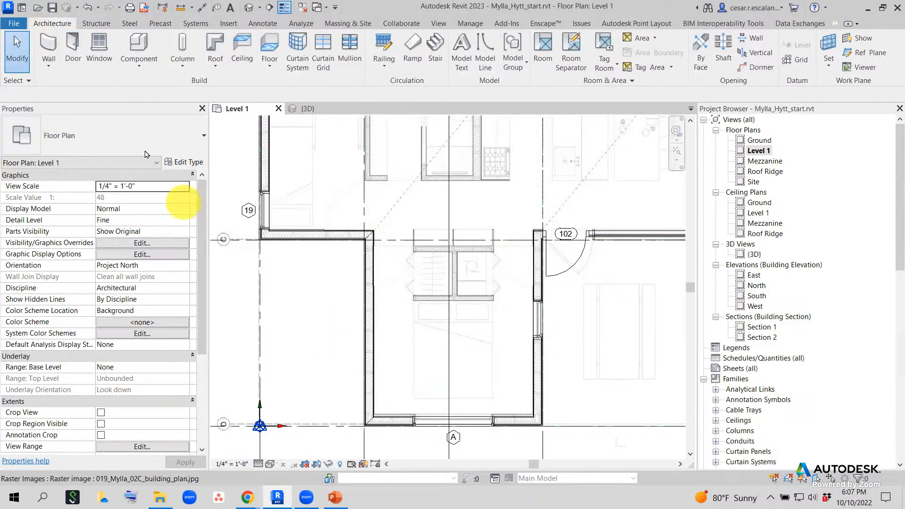
- Reopen Options, accept with OK, and select the traced raster plan image
click(15, 25)
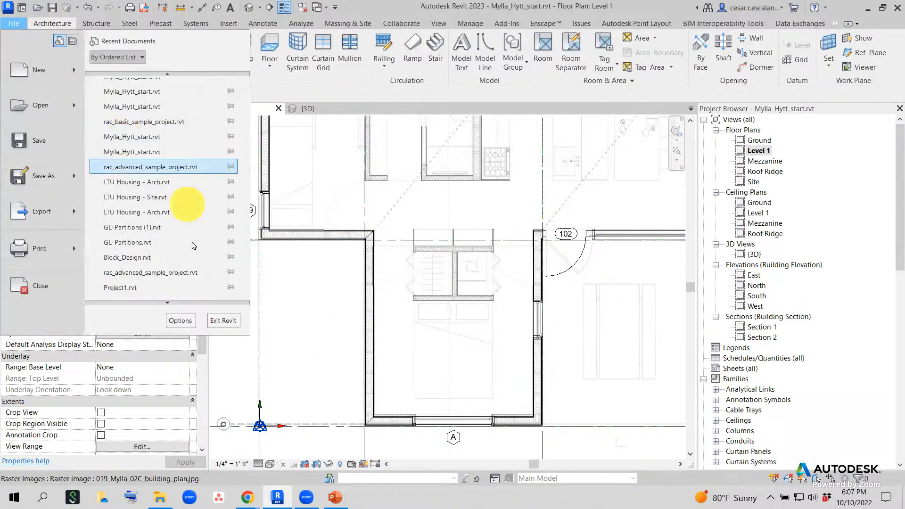
click(180, 321)
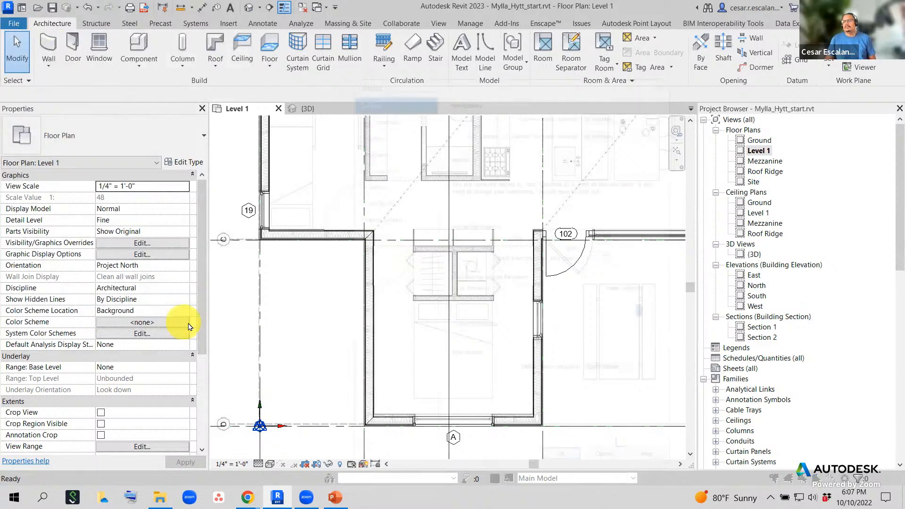
click(572, 463)
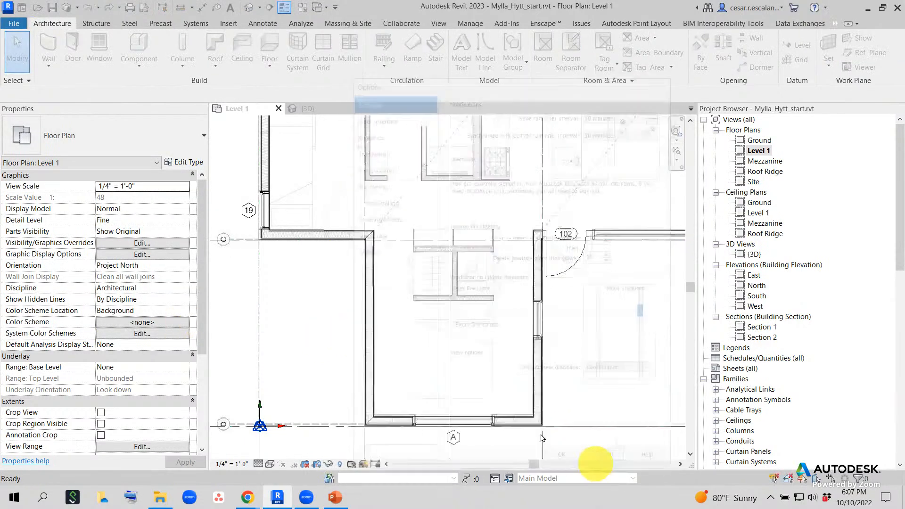
click(568, 338)
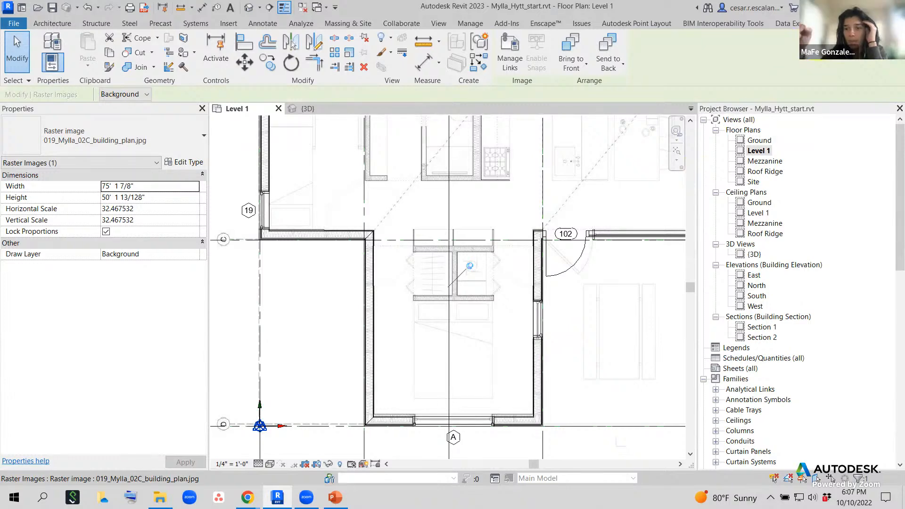
- Select window 19 and use CS (Create Similar) to start placing a matching Fixed 30" x 30" window
key(Escape)
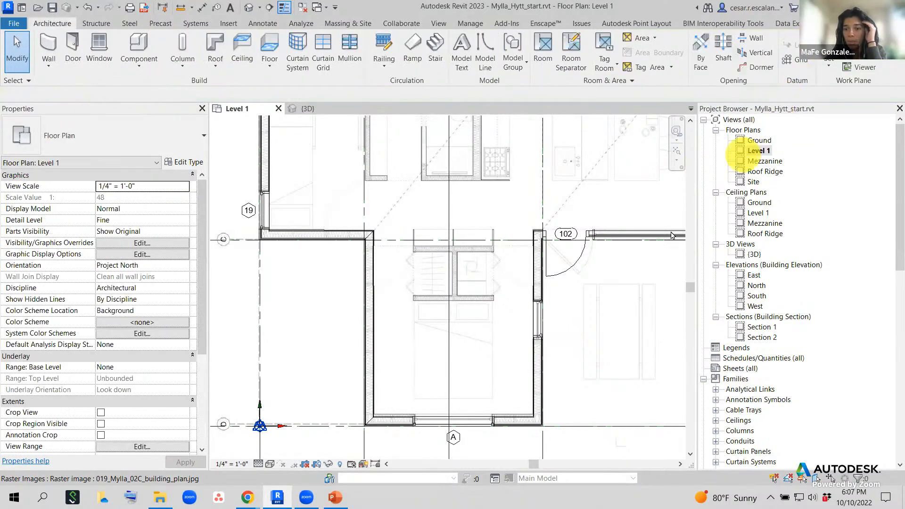
click(546, 325)
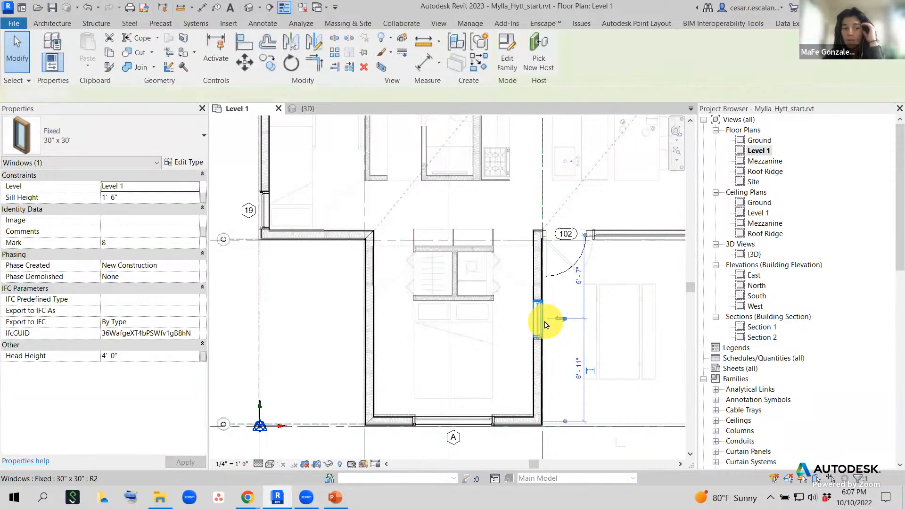
key(Escape)
click(262, 206)
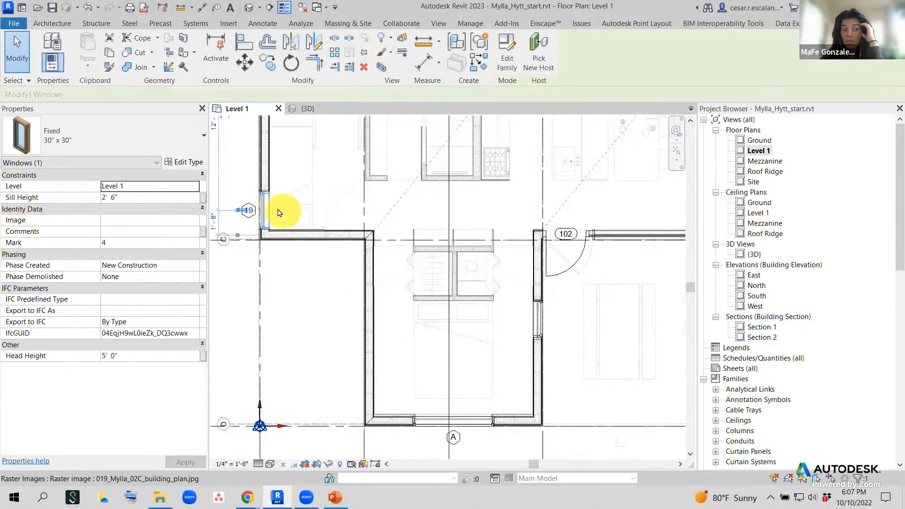
key(c)
key(s)
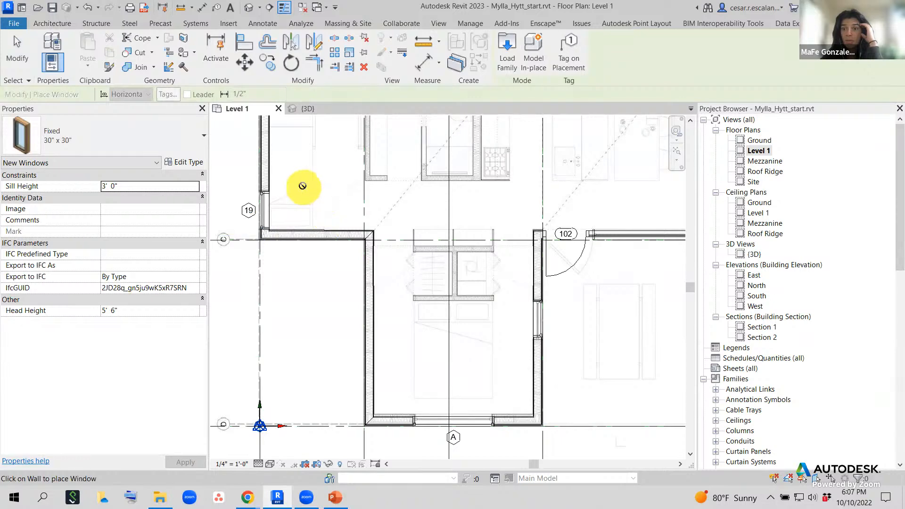
key(Escape)
key(Escape)
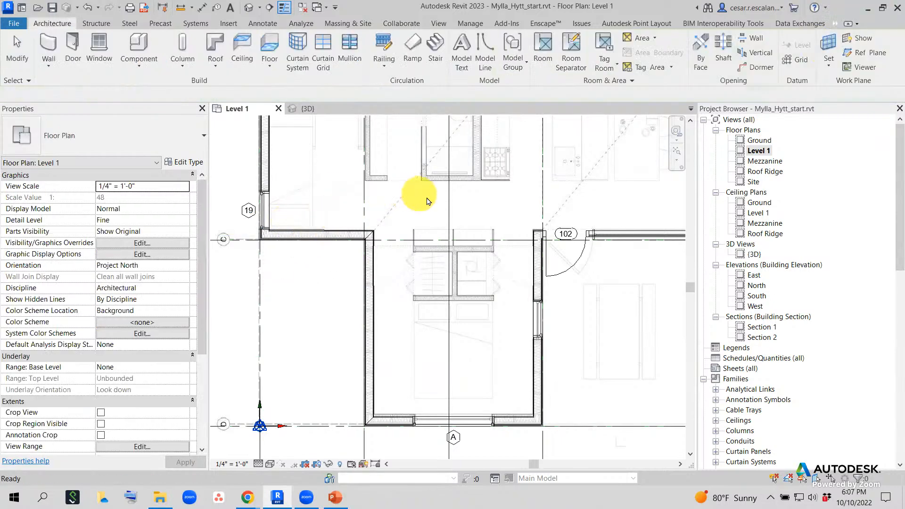
click(263, 208)
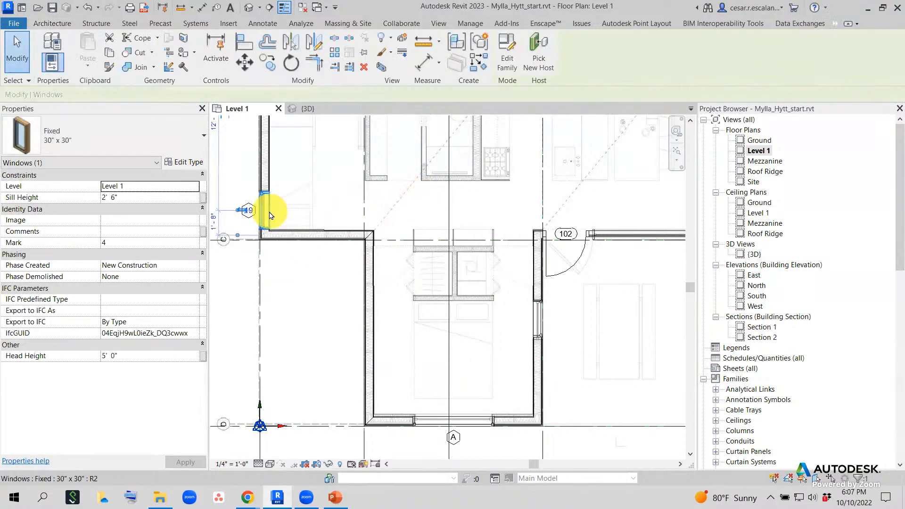
key(c)
key(s)
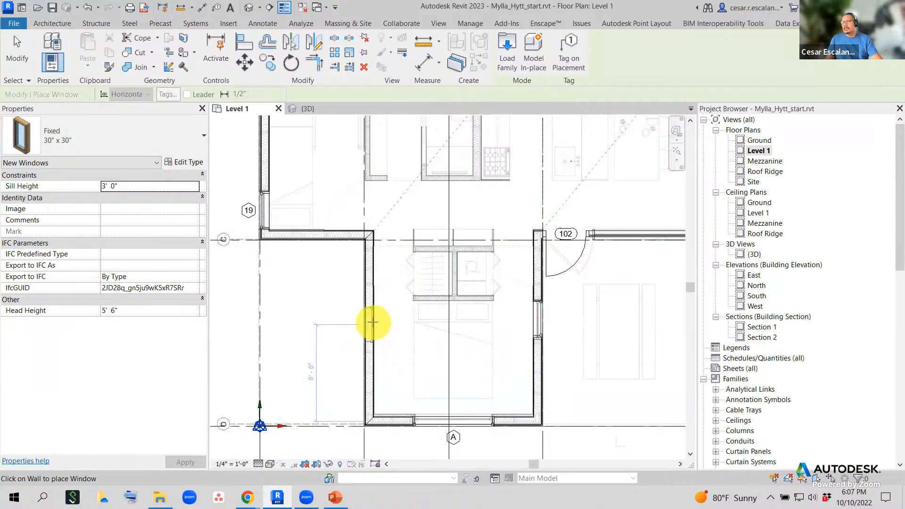
scroll(372, 322, up, 1)
- Cancel the pending window placement and pan the plan over the left wall and grid line B
middle_drag(374, 329, 457, 341)
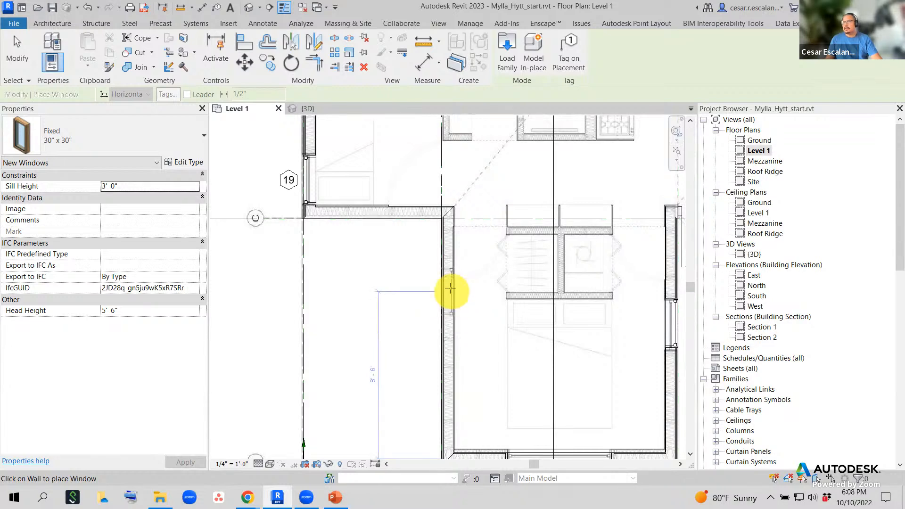
key(Escape)
middle_drag(499, 235, 448, 291)
scroll(449, 290, down, 2)
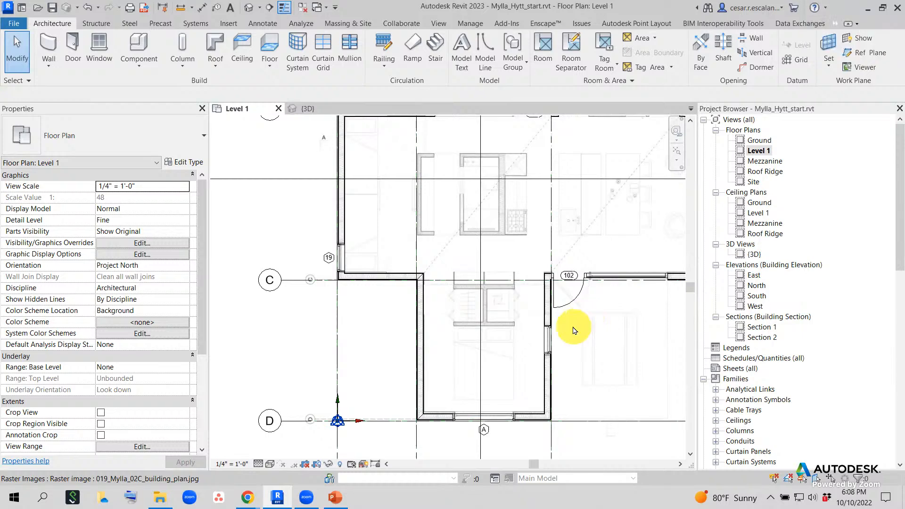
middle_drag(589, 313, 538, 340)
scroll(537, 340, down, 1)
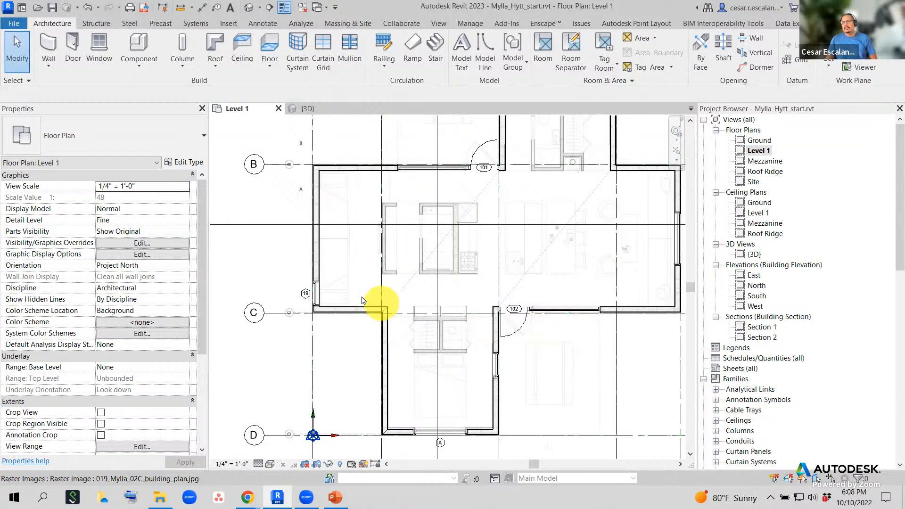
scroll(330, 292, up, 4)
- Select window 19 on the left wall and start Copy with Multiple checked
click(294, 293)
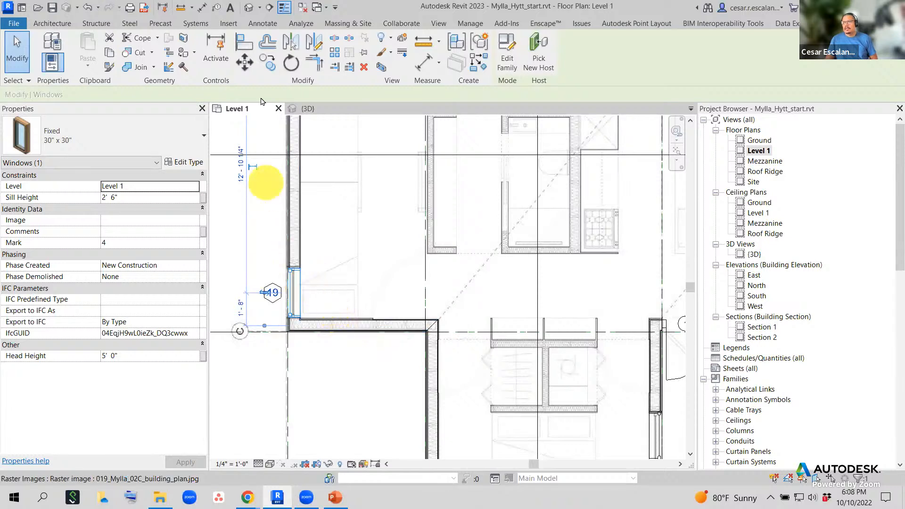
click(266, 65)
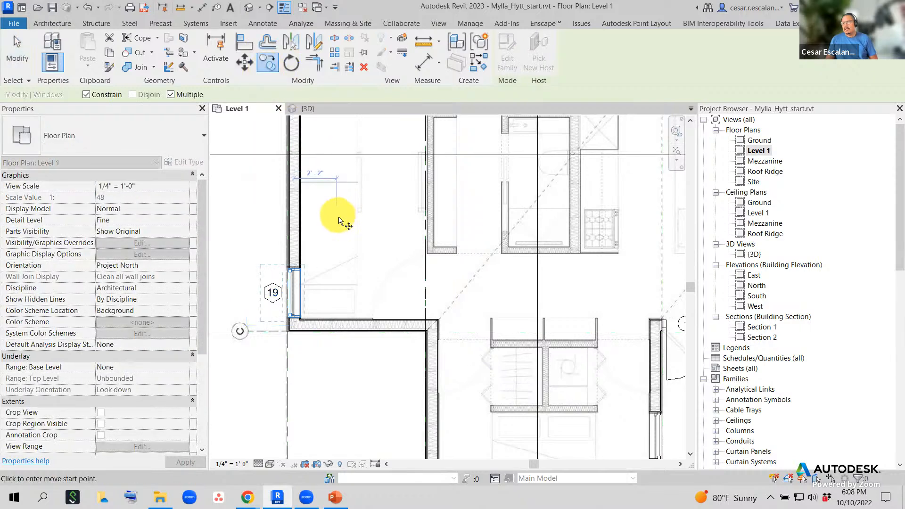
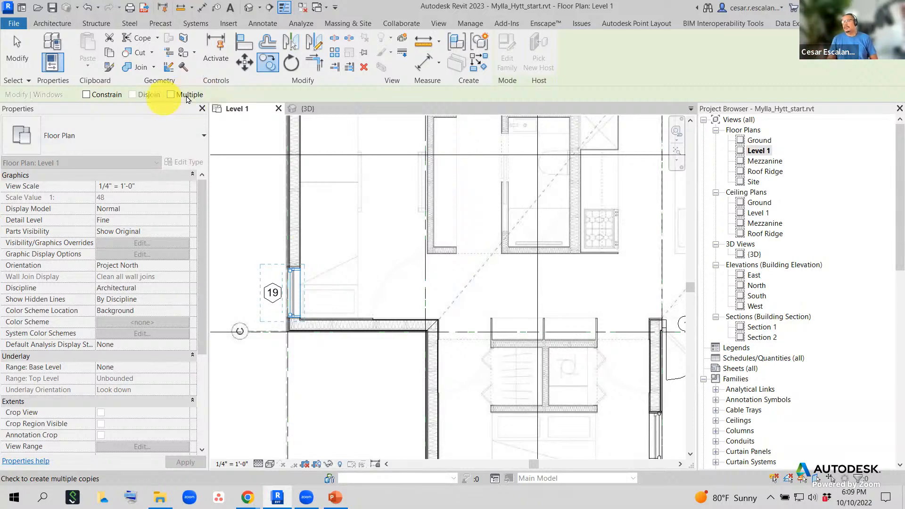
- Copy the Fixed 30" x 30" window once into the right wall near its lower end
click(171, 96)
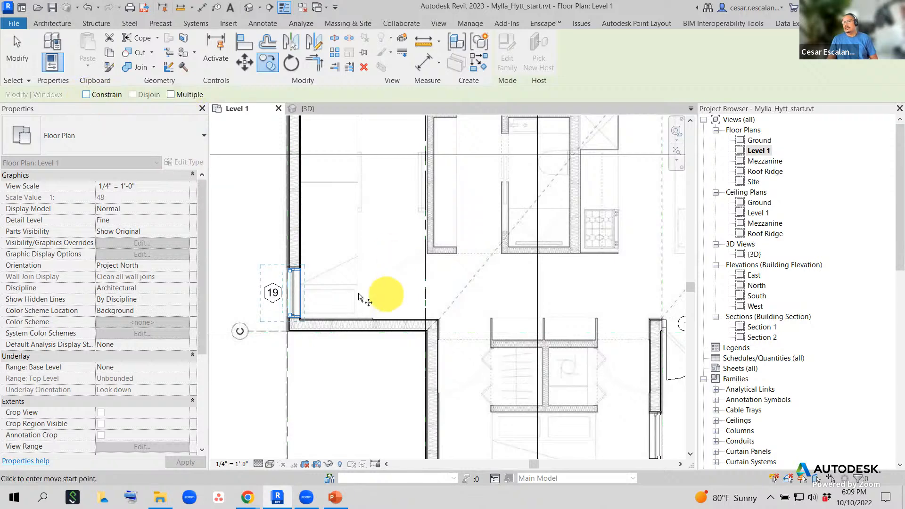
click(291, 294)
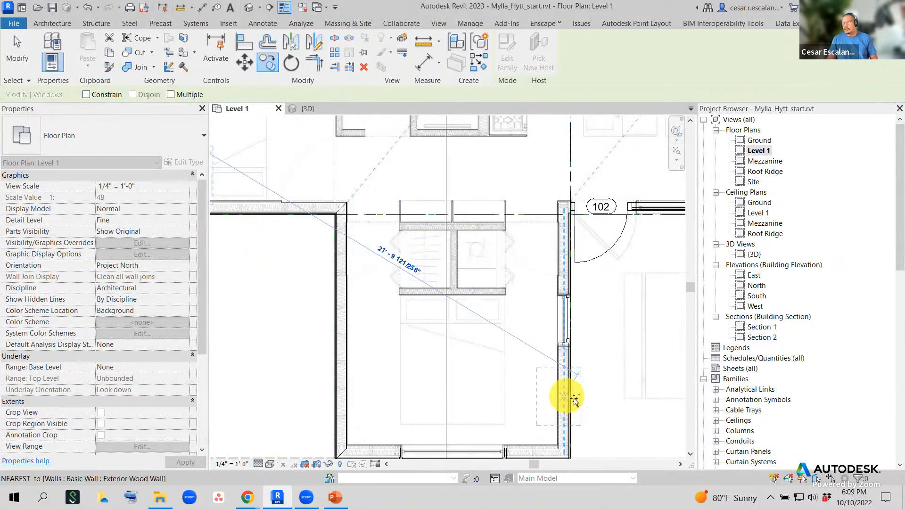
click(568, 397)
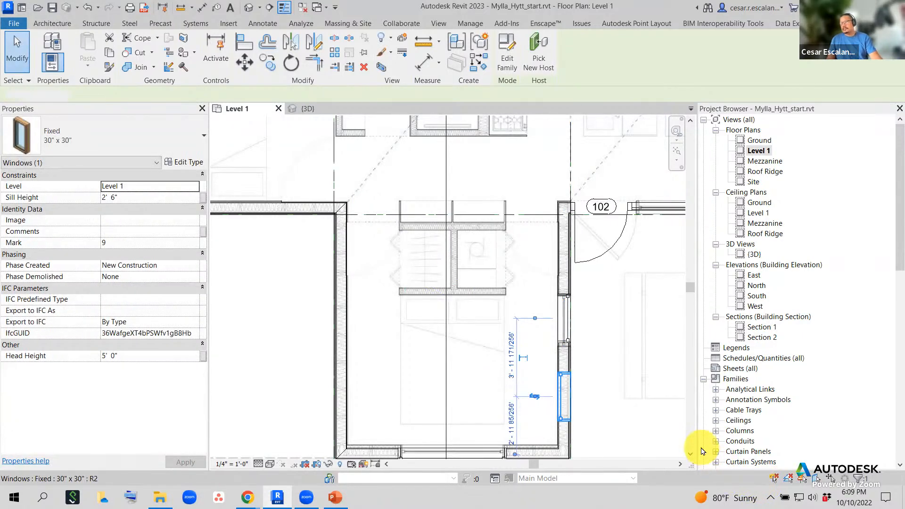
- Undo the window copied into the right wall
key(Escape)
middle_drag(610, 360, 634, 381)
scroll(634, 380, down, 1)
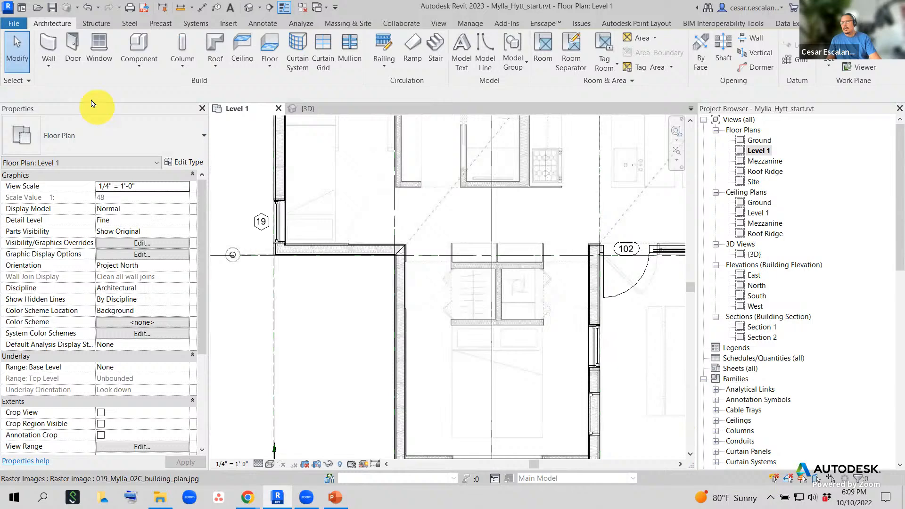
click(86, 13)
scroll(556, 383, down, 4)
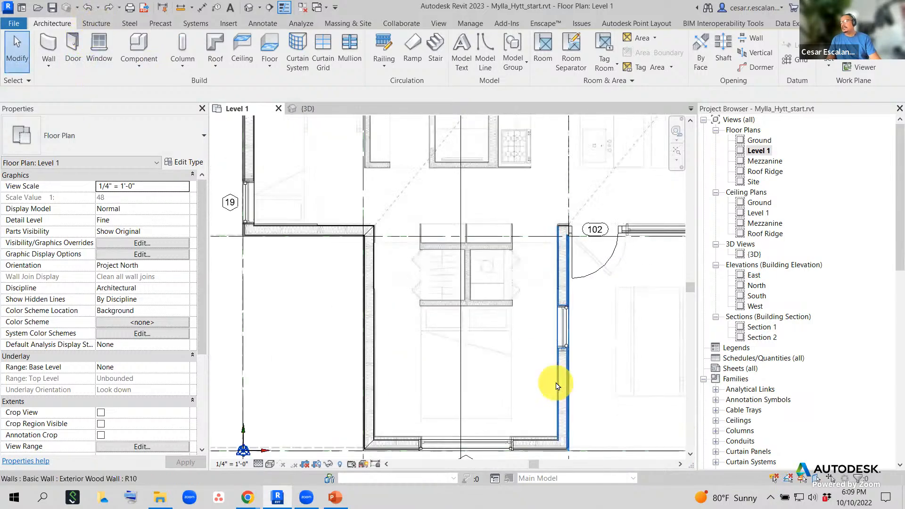
scroll(354, 258, up, 3)
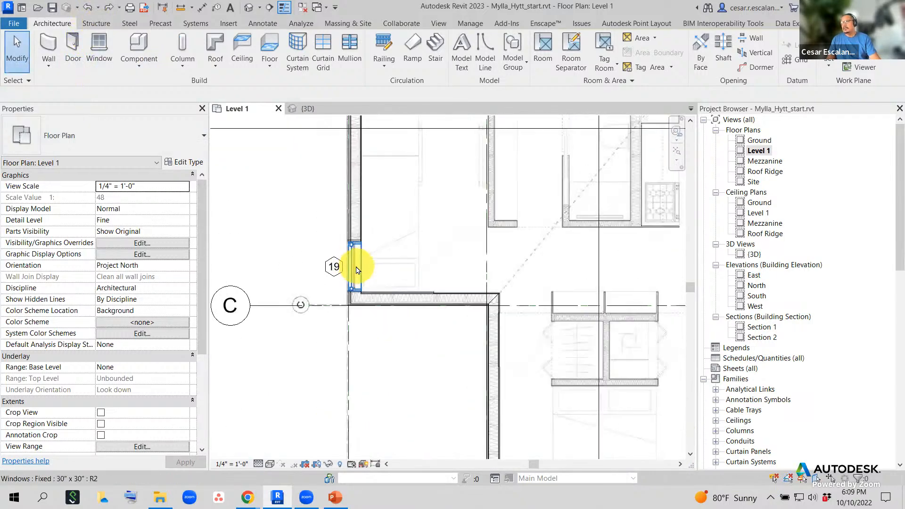
- Use Create Similar on the grid C window to place another in the right wall
click(357, 263)
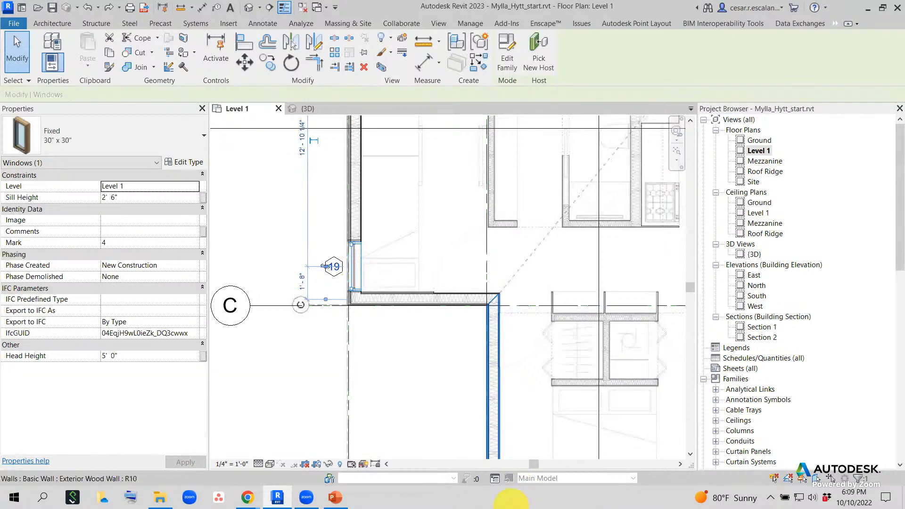
right_click(356, 269)
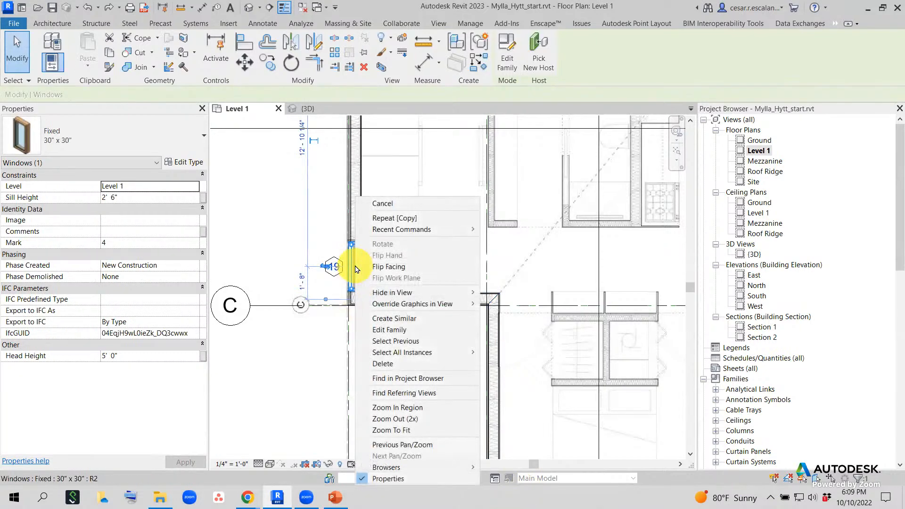
click(394, 319)
middle_drag(541, 369, 369, 299)
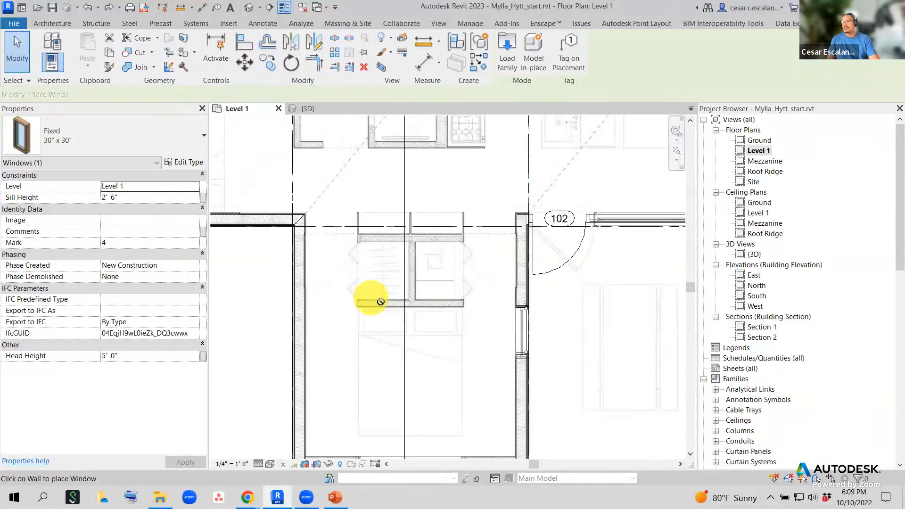
scroll(467, 376, down, 2)
click(472, 376)
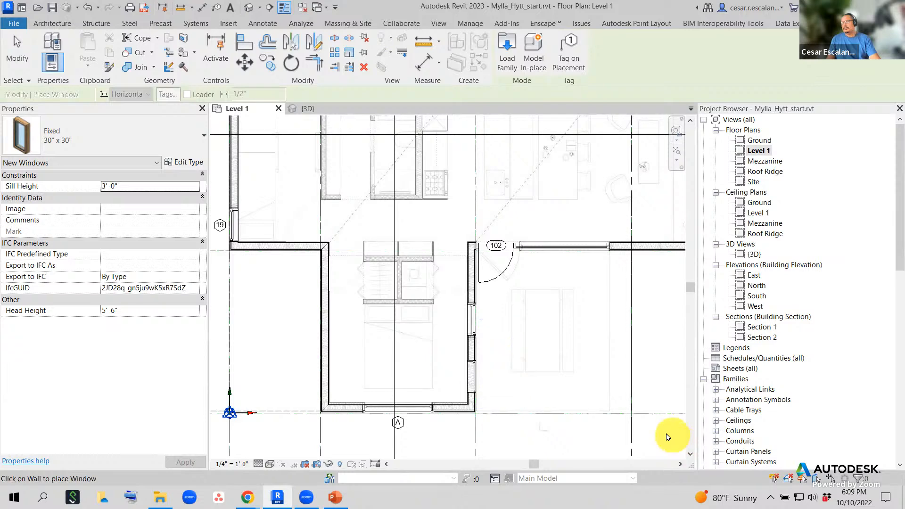
- Delete the newly placed window from the right wall and view the whole building
key(Escape)
key(Escape)
click(471, 377)
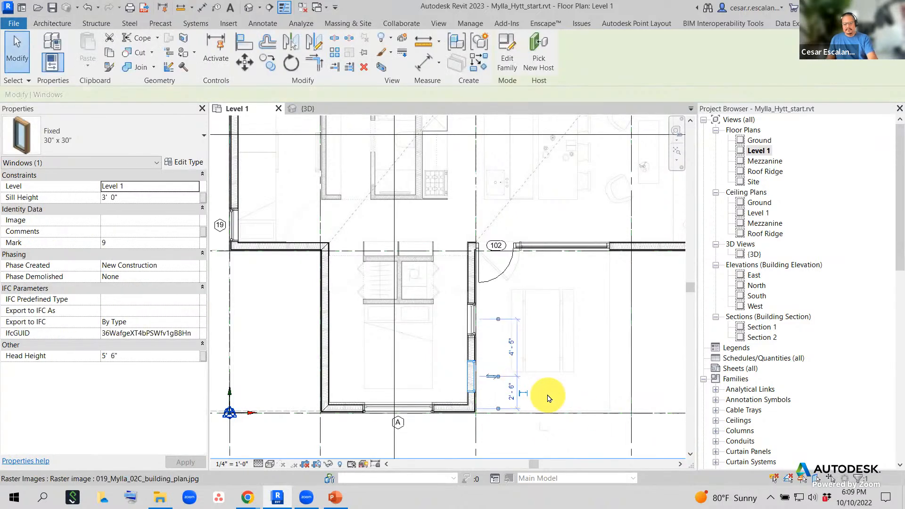
key(Delete)
scroll(506, 372, down, 2)
middle_drag(566, 345, 510, 420)
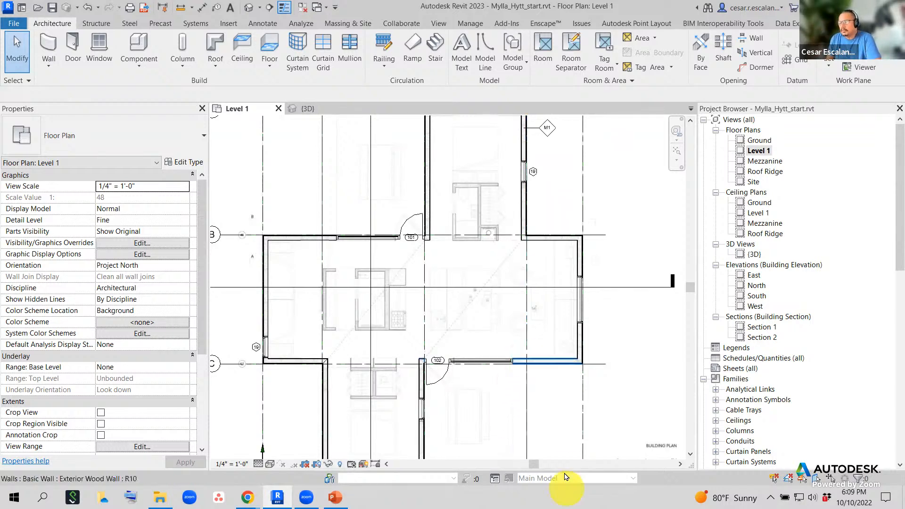
- Change the Fixed 30" x 30" window type's Type Mark from 19 to C
scroll(562, 358, up, 2)
scroll(358, 283, up, 4)
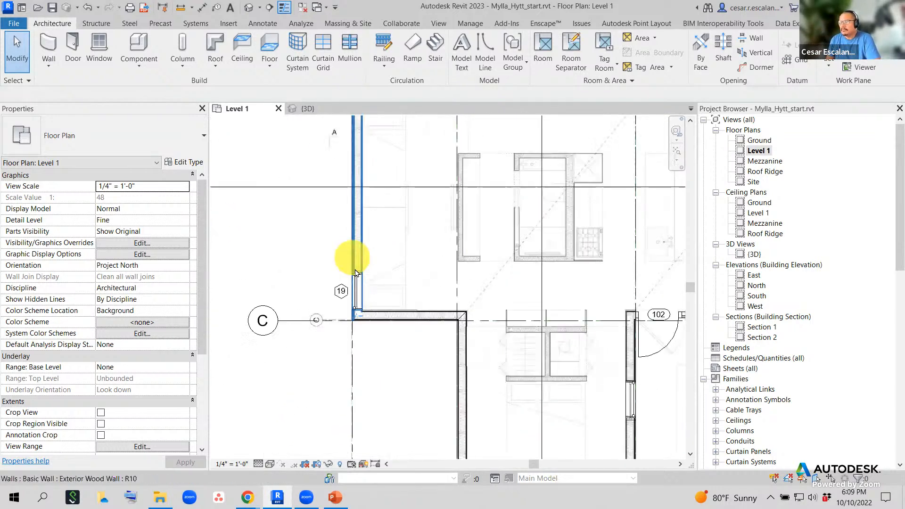
click(363, 311)
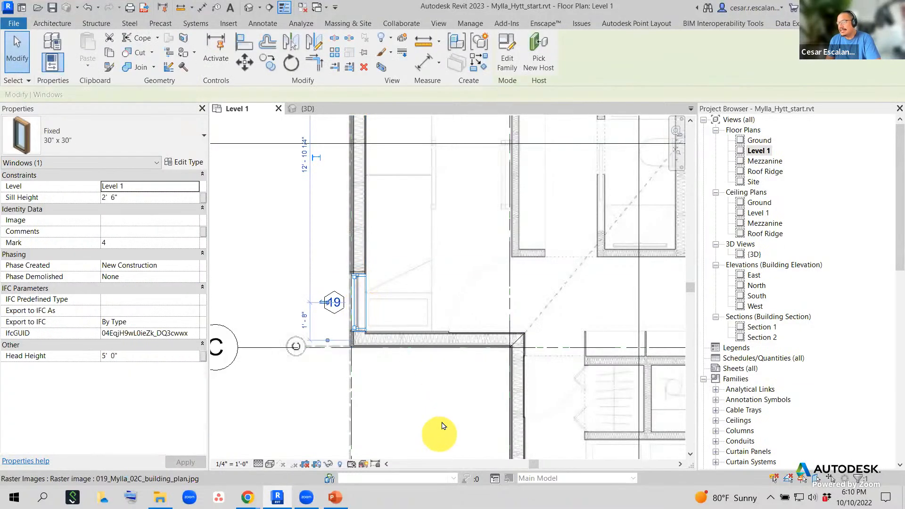
click(186, 163)
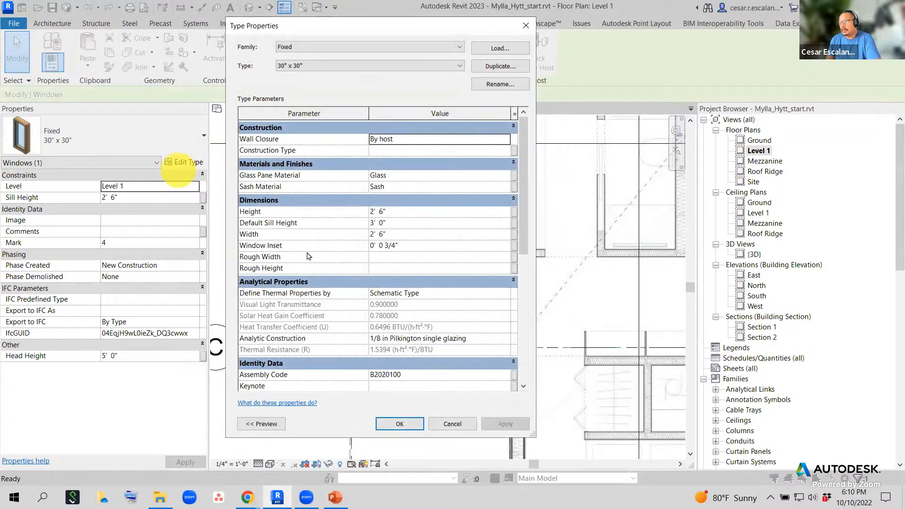
scroll(380, 300, down, 3)
scroll(380, 300, down, 1)
click(415, 347)
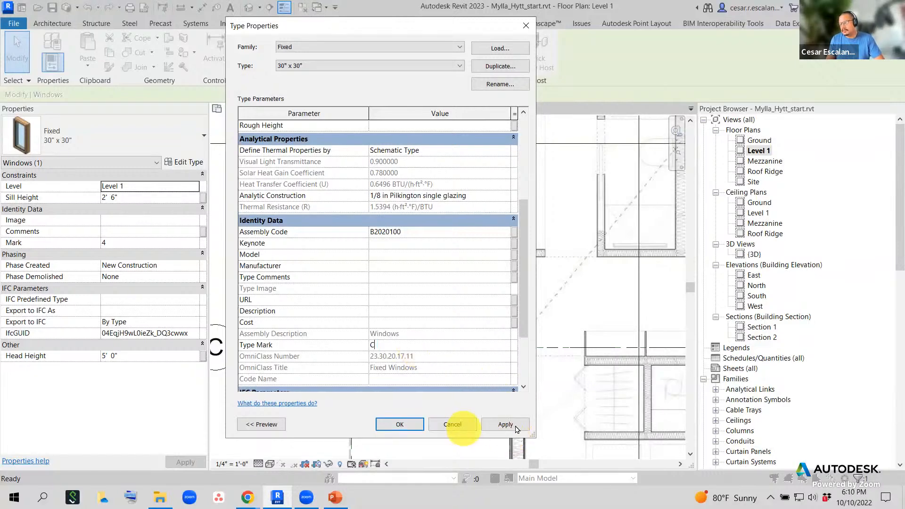
click(404, 424)
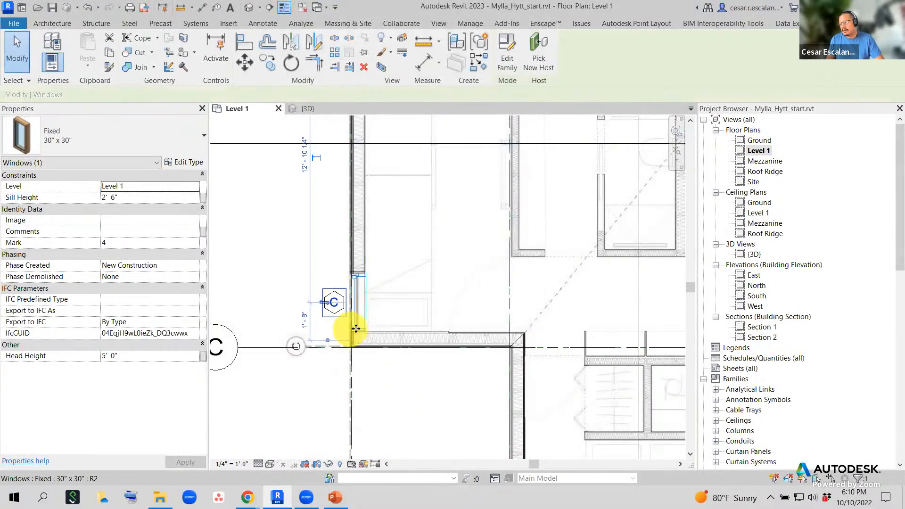
scroll(363, 334, down, 3)
middle_drag(454, 348, 417, 219)
scroll(416, 218, down, 1)
middle_drag(527, 324, 541, 374)
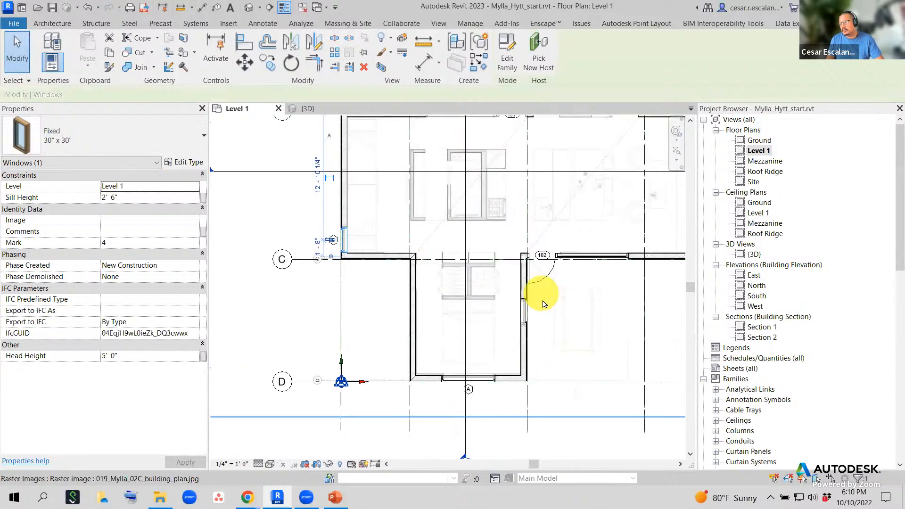
middle_drag(542, 302, 522, 390)
click(416, 318)
scroll(522, 390, down, 1)
middle_drag(570, 273, 538, 287)
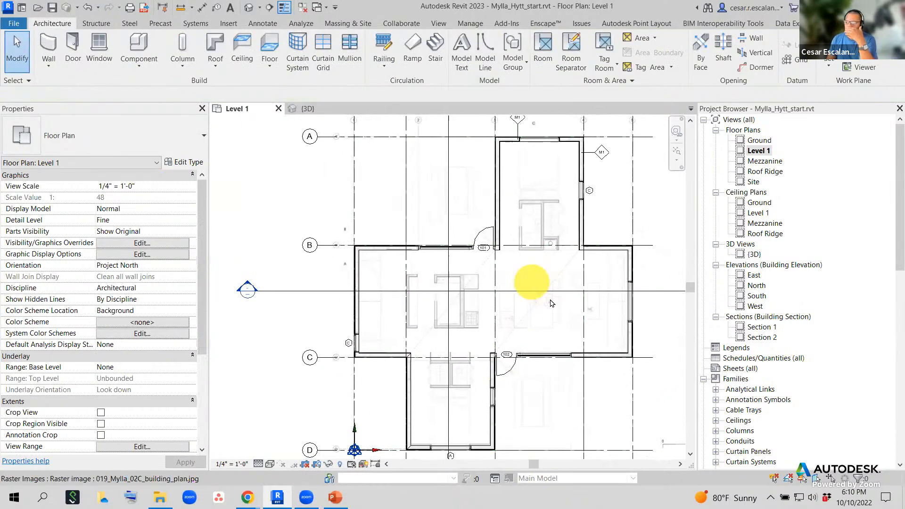
scroll(599, 351, down, 1)
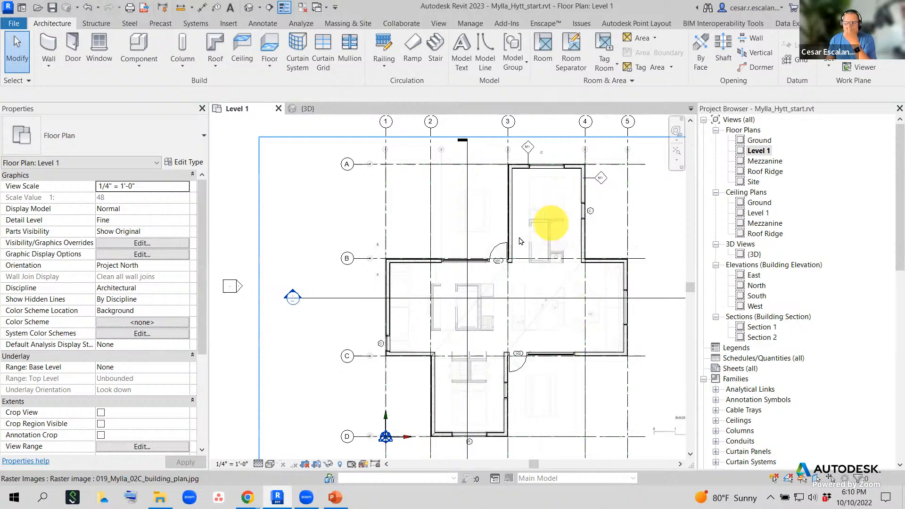
scroll(542, 233, up, 3)
scroll(552, 251, down, 3)
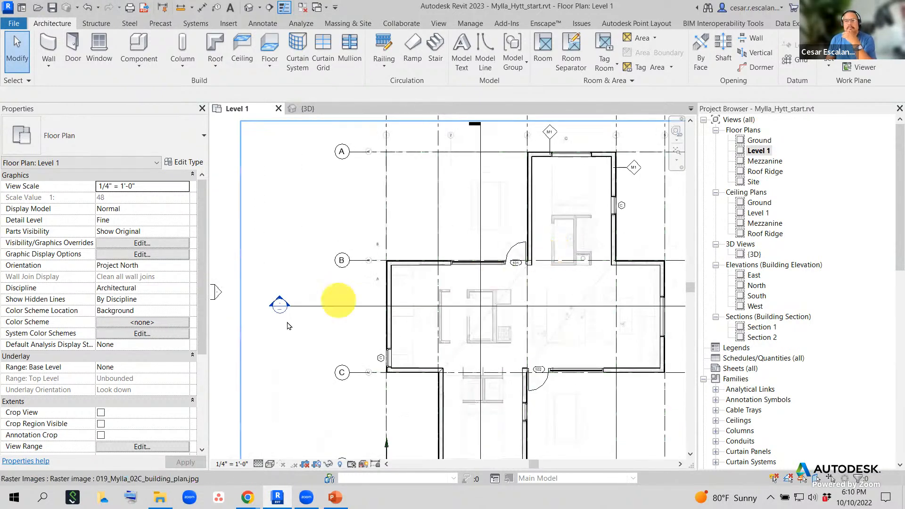
scroll(574, 334, up, 2)
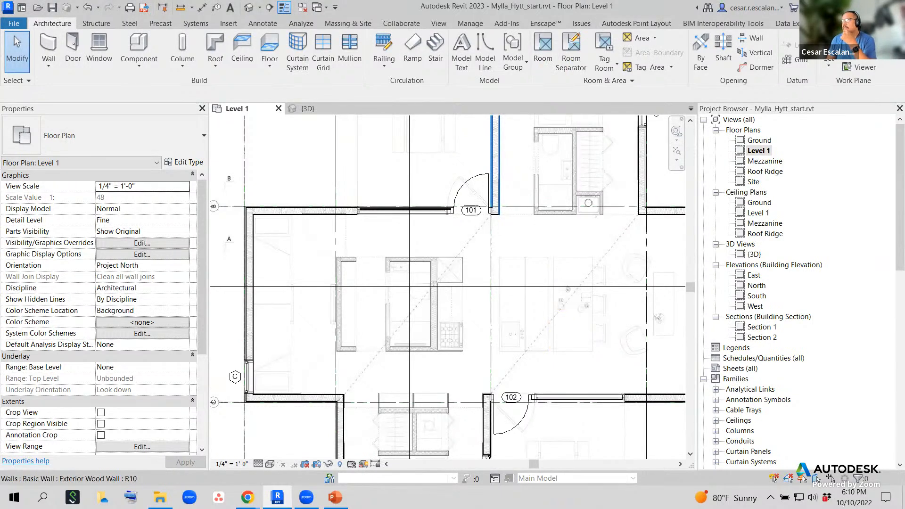
middle_drag(561, 319, 461, 287)
middle_drag(491, 226, 525, 278)
scroll(504, 261, up, 2)
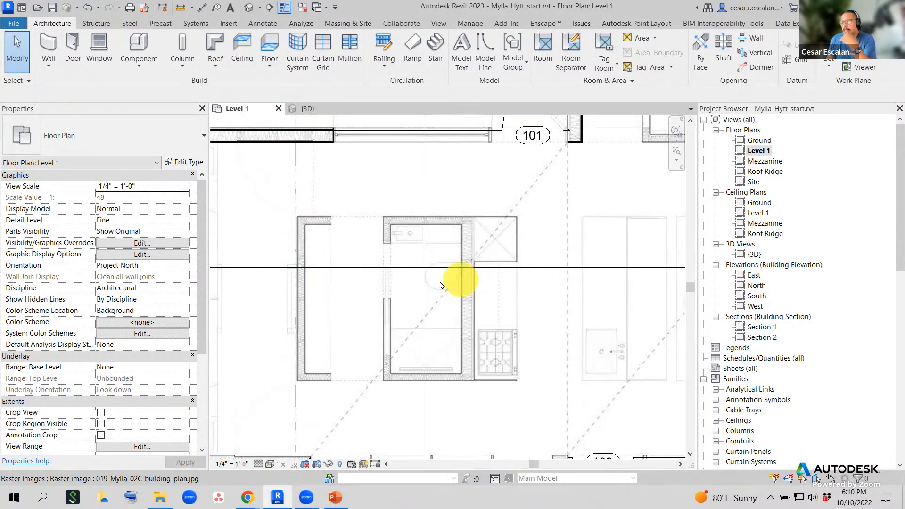
scroll(476, 281, down, 4)
scroll(488, 441, up, 4)
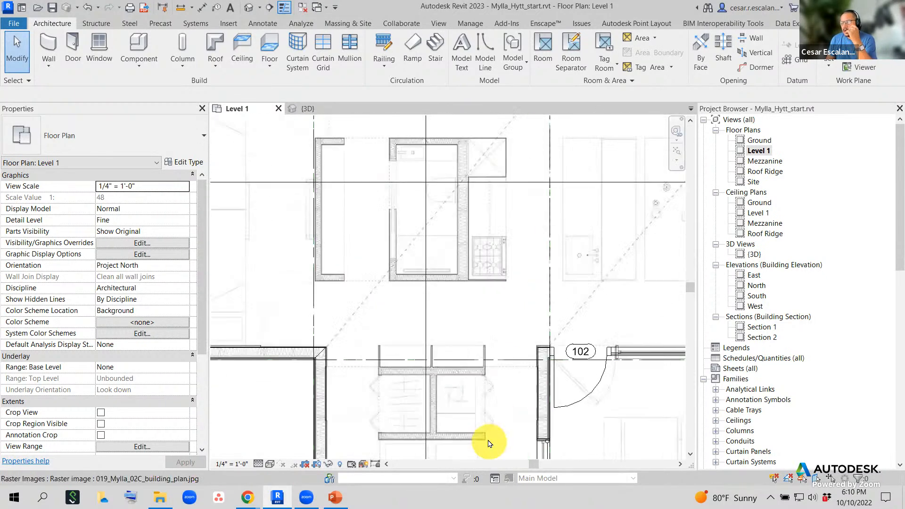
middle_drag(516, 254, 518, 243)
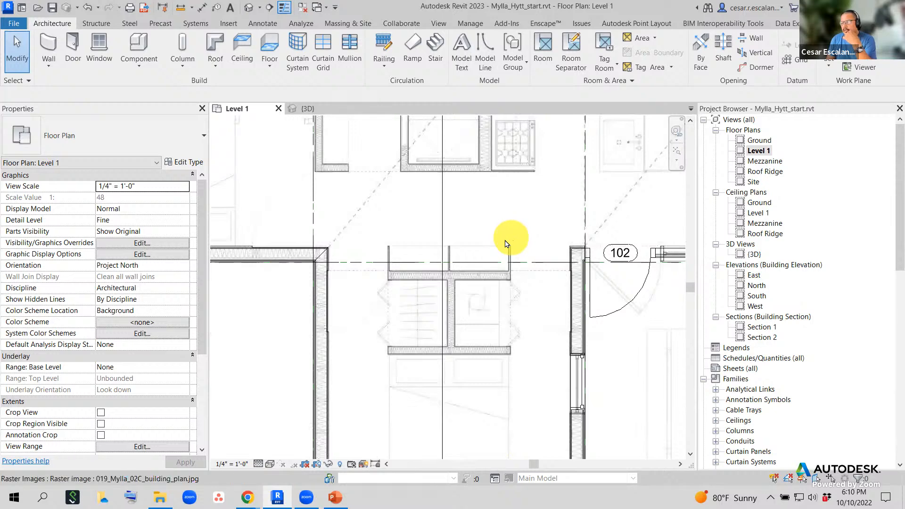
scroll(505, 241, down, 3)
scroll(481, 280, up, 3)
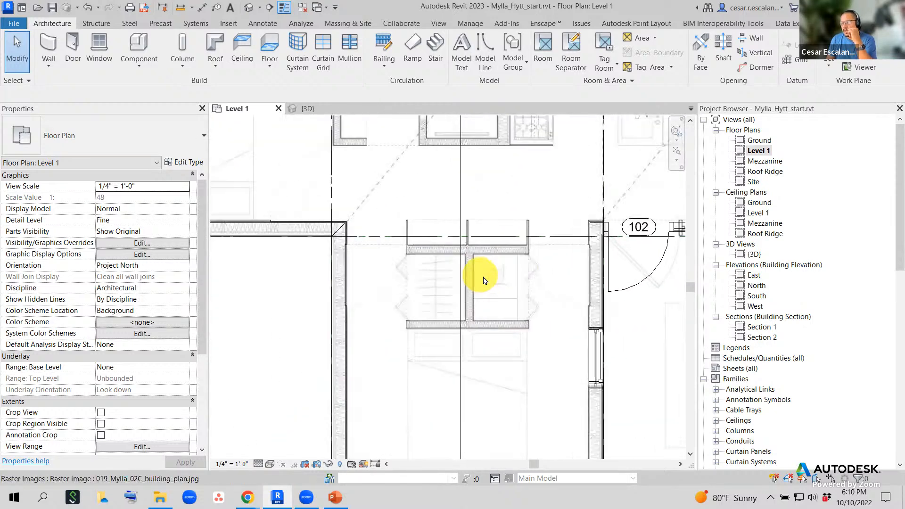
scroll(514, 348, up, 2)
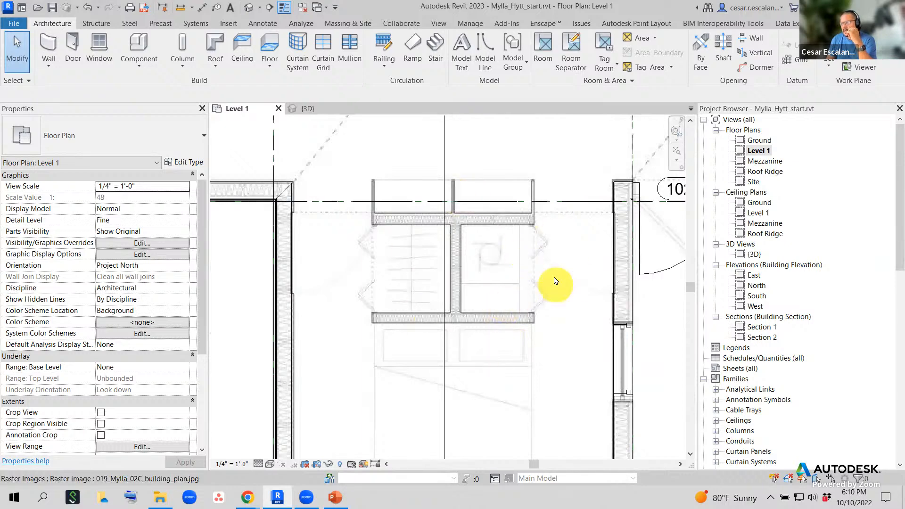
scroll(503, 264, down, 2)
scroll(504, 265, down, 3)
middle_drag(568, 153, 393, 438)
scroll(495, 230, up, 3)
scroll(568, 302, down, 3)
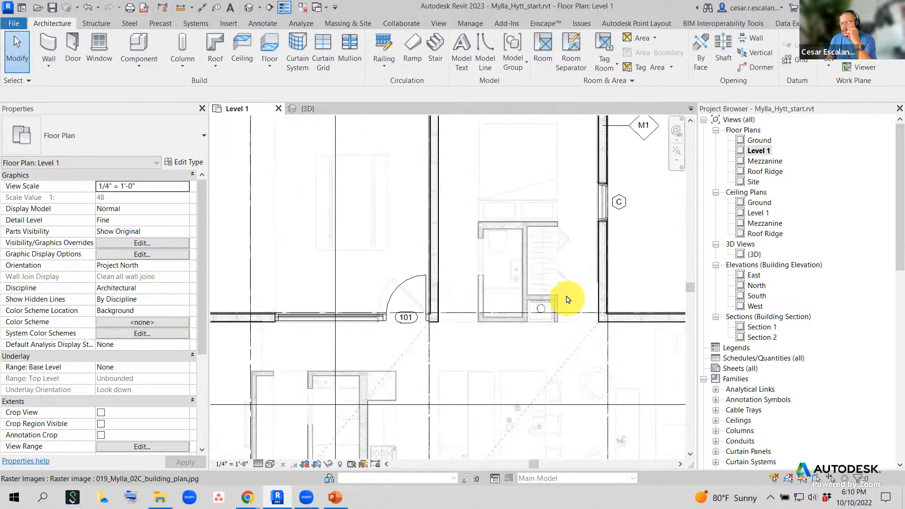
scroll(520, 376, up, 3)
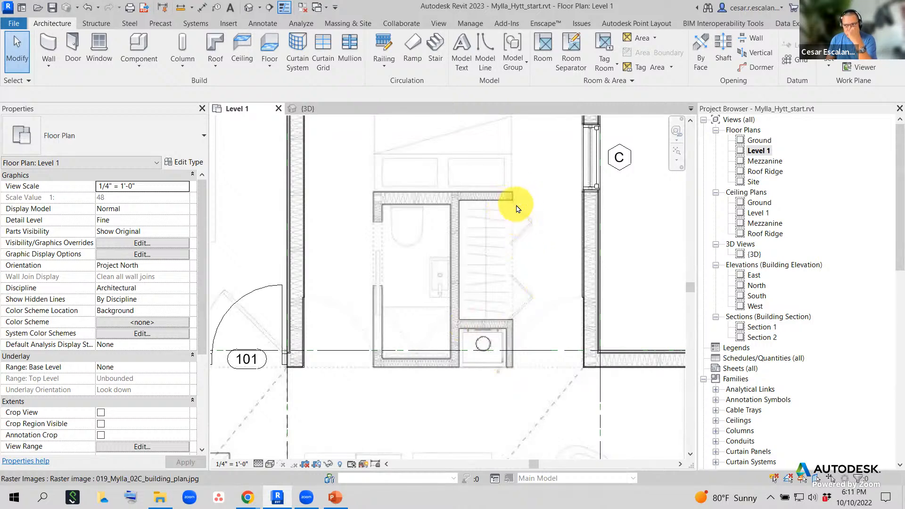
scroll(512, 397, up, 2)
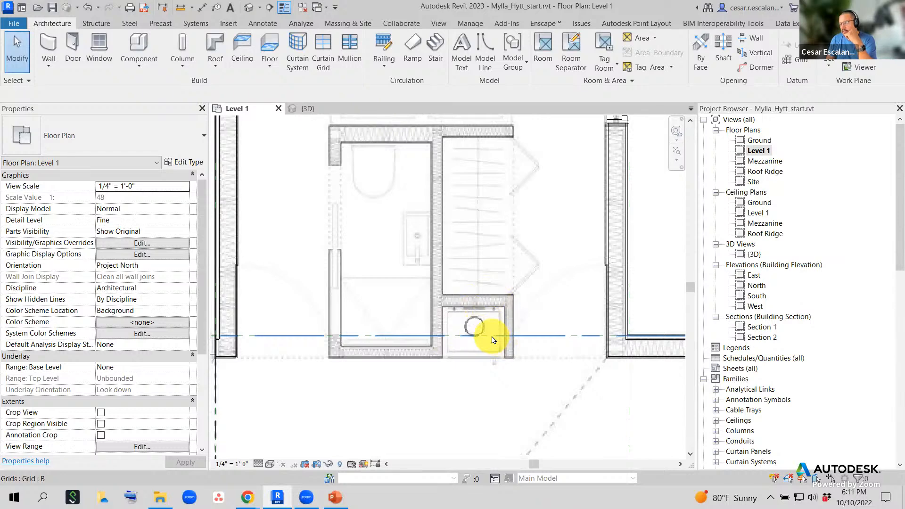
scroll(492, 339, down, 4)
middle_drag(493, 354, 556, 248)
scroll(517, 242, down, 2)
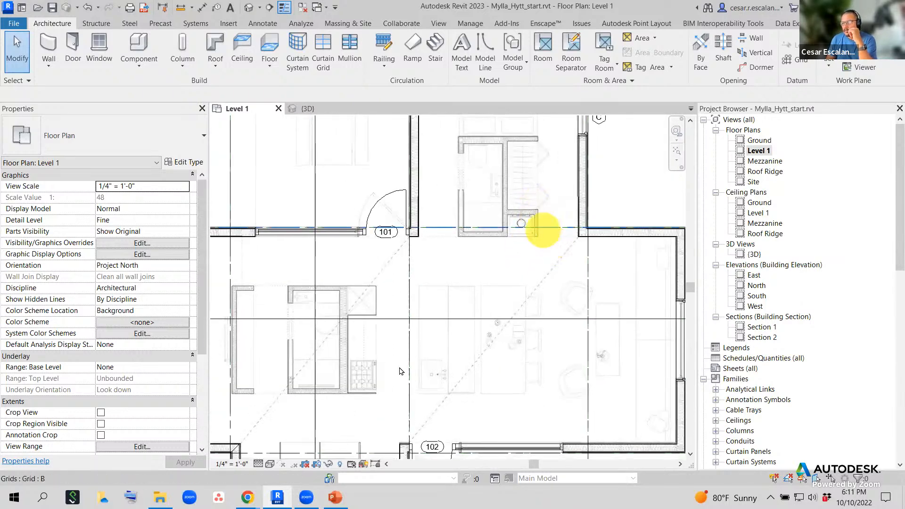
scroll(579, 360, down, 1)
middle_drag(600, 352, 593, 399)
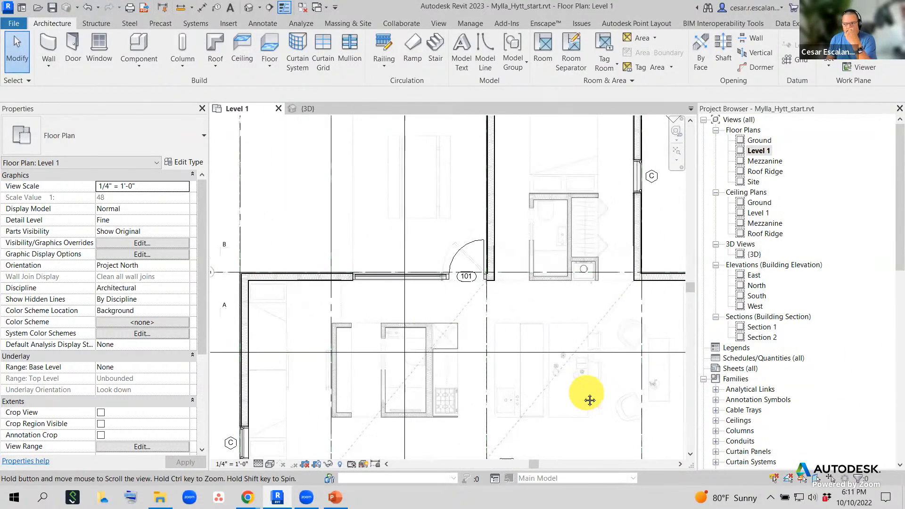
scroll(505, 425, up, 4)
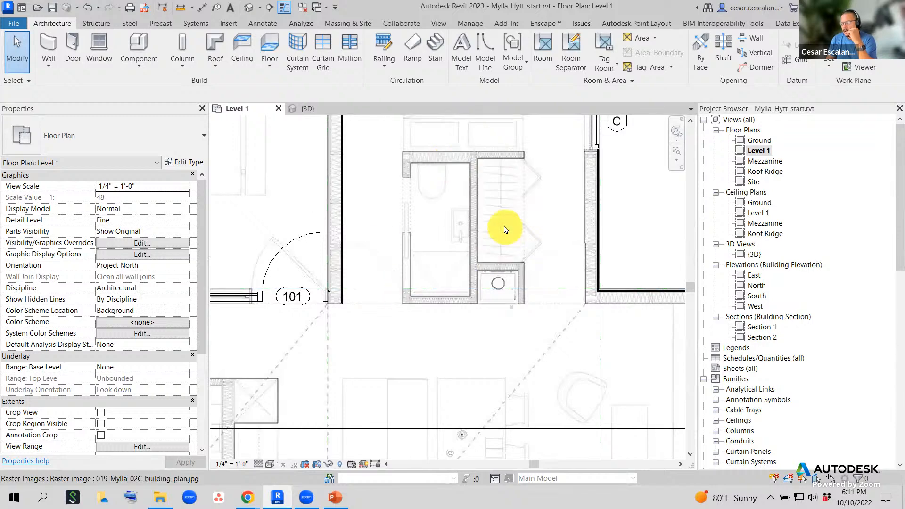
middle_drag(462, 202, 431, 269)
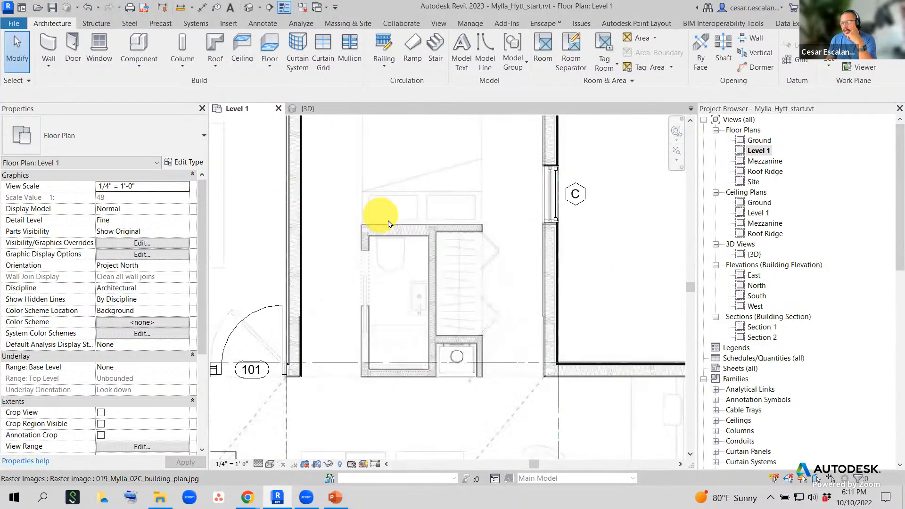
scroll(389, 224, down, 2)
middle_drag(436, 362, 518, 259)
scroll(518, 259, down, 3)
middle_drag(515, 345, 554, 256)
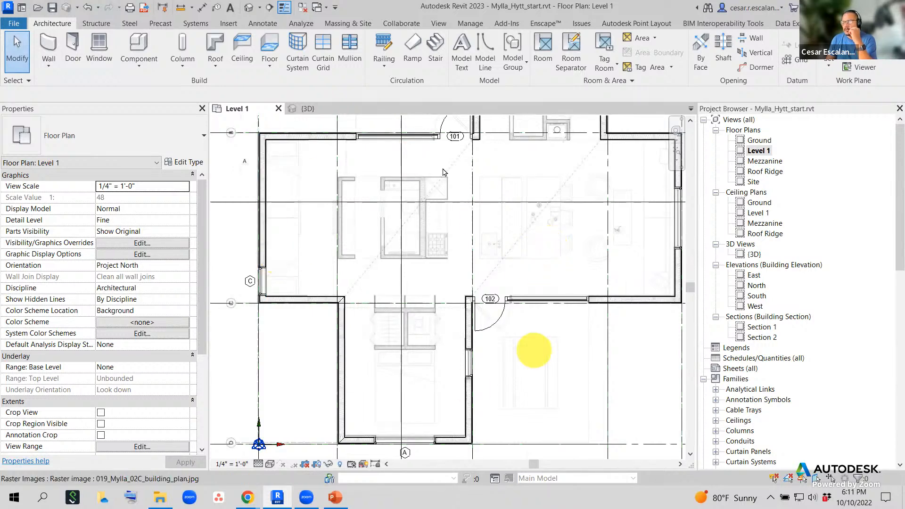
middle_drag(596, 197, 498, 353)
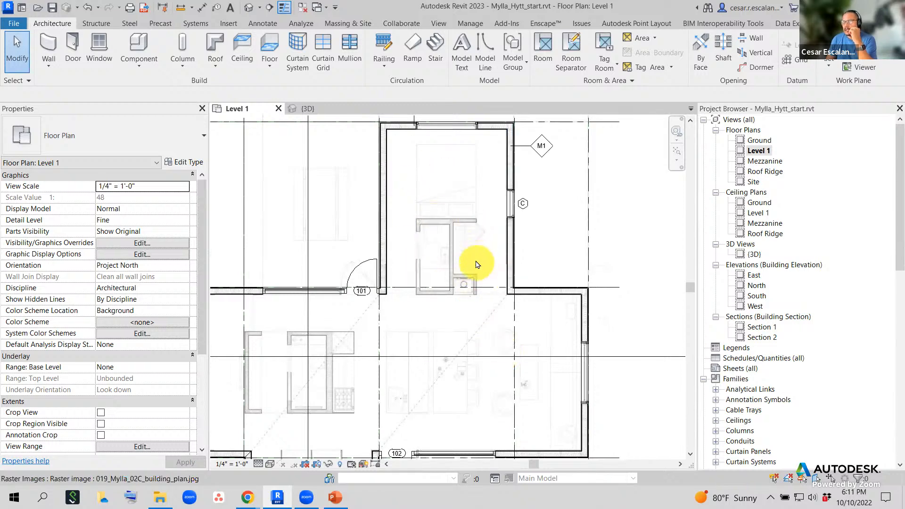
middle_drag(443, 337, 497, 312)
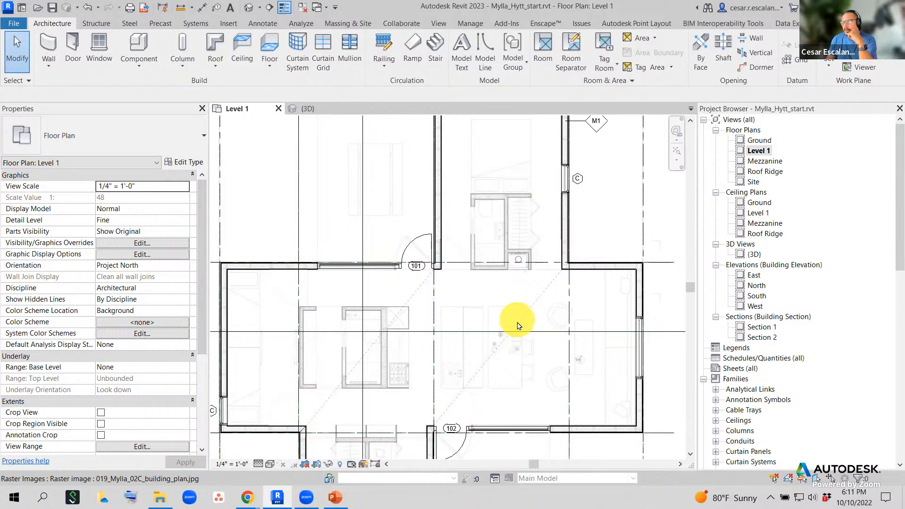
middle_drag(519, 325, 519, 275)
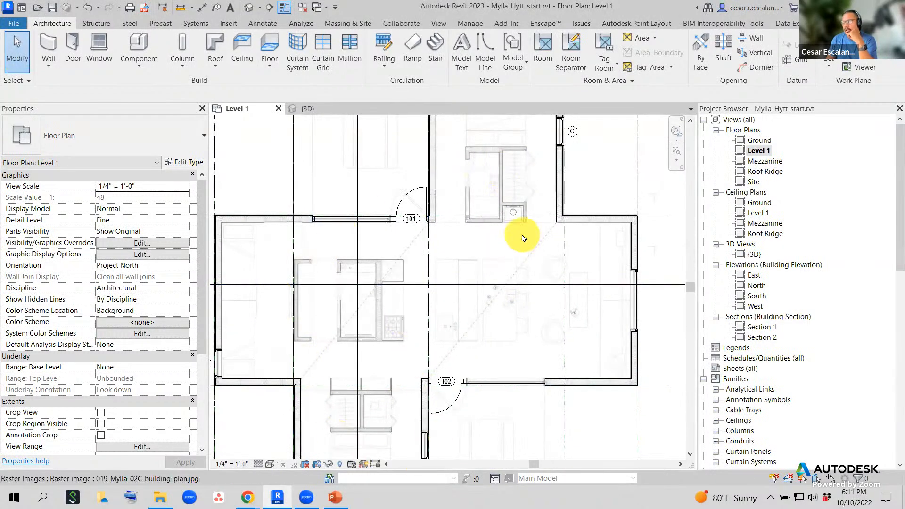
scroll(510, 311, up, 2)
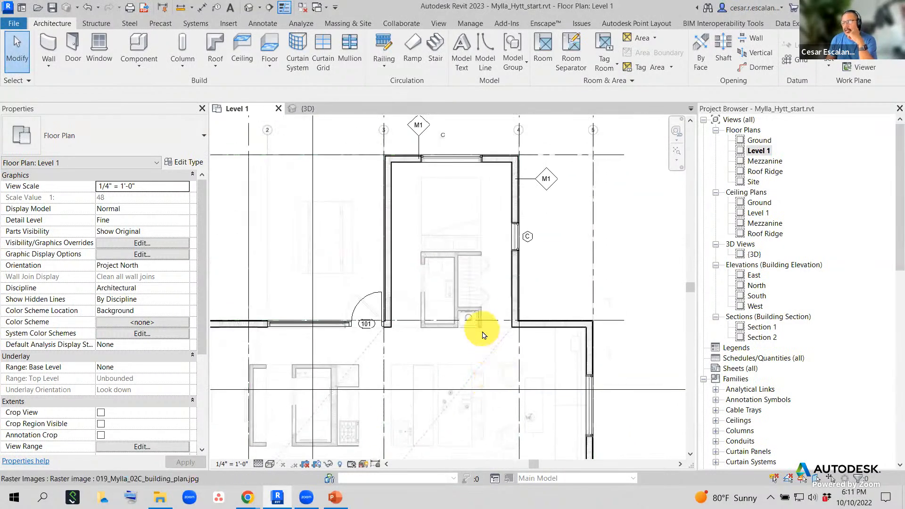
scroll(500, 330, up, 2)
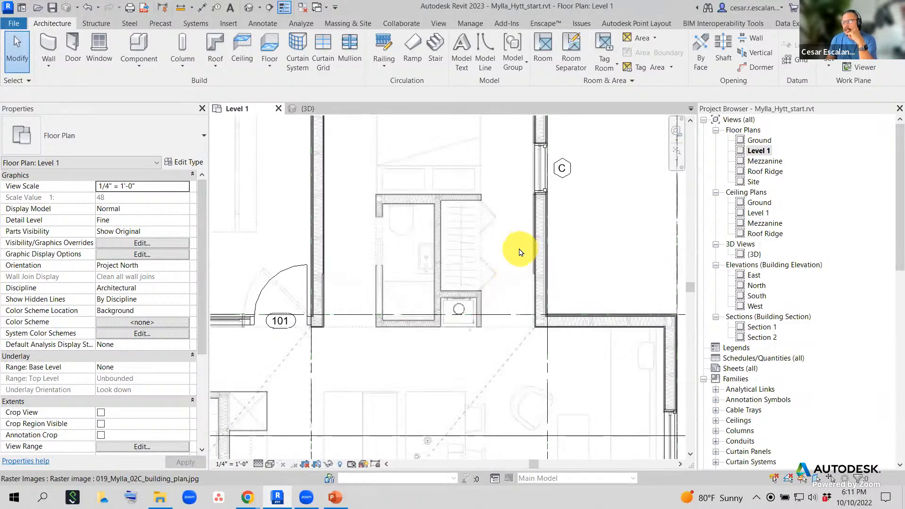
scroll(520, 250, up, 2)
middle_drag(522, 256, 518, 335)
scroll(459, 379, up, 4)
middle_drag(519, 298, 547, 308)
scroll(528, 296, down, 1)
scroll(542, 297, down, 2)
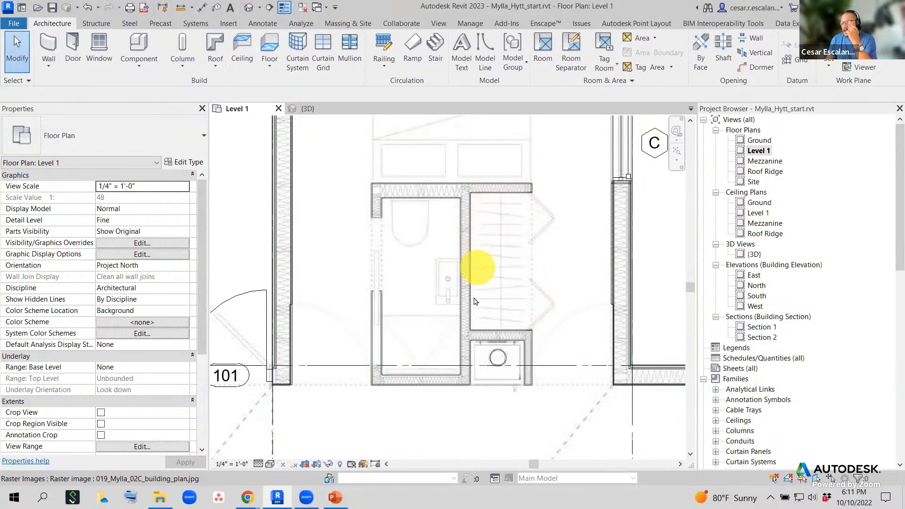
scroll(462, 359, up, 2)
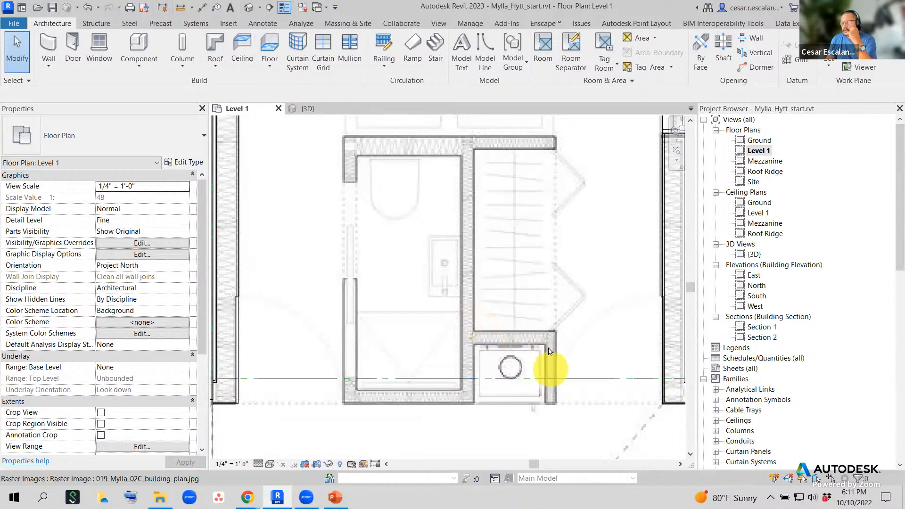
scroll(365, 217, up, 1)
scroll(367, 208, up, 1)
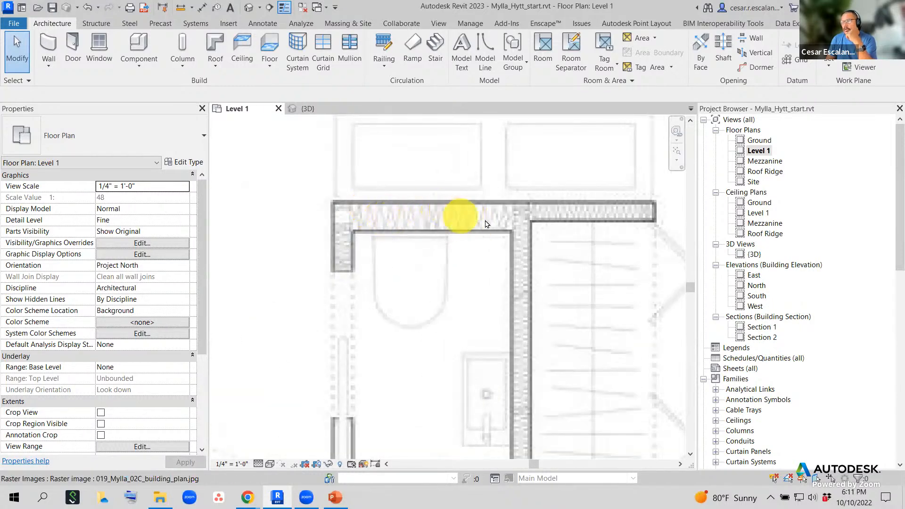
scroll(401, 270, down, 1)
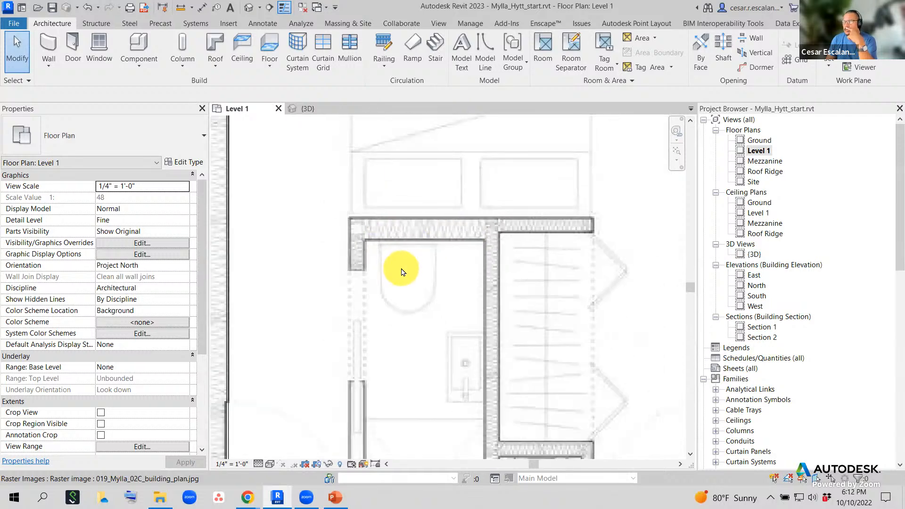
scroll(477, 244, down, 2)
scroll(478, 245, up, 2)
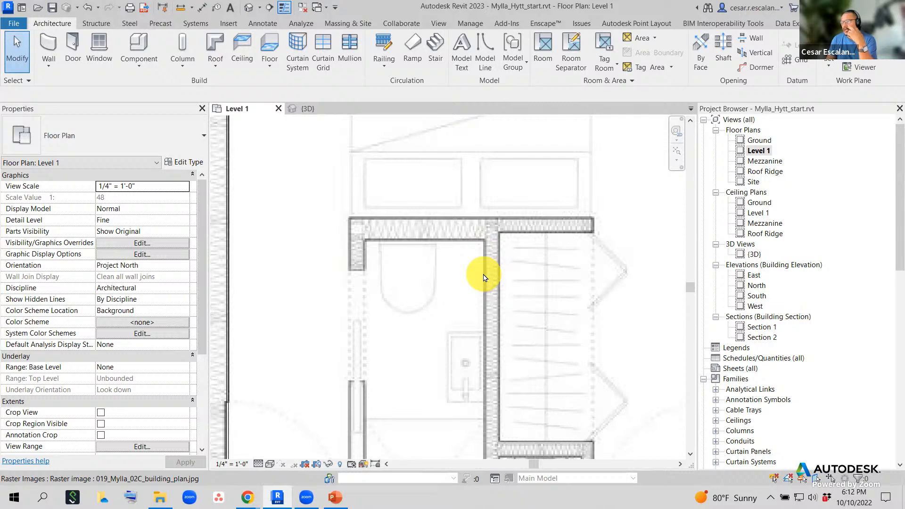
scroll(483, 277, down, 3)
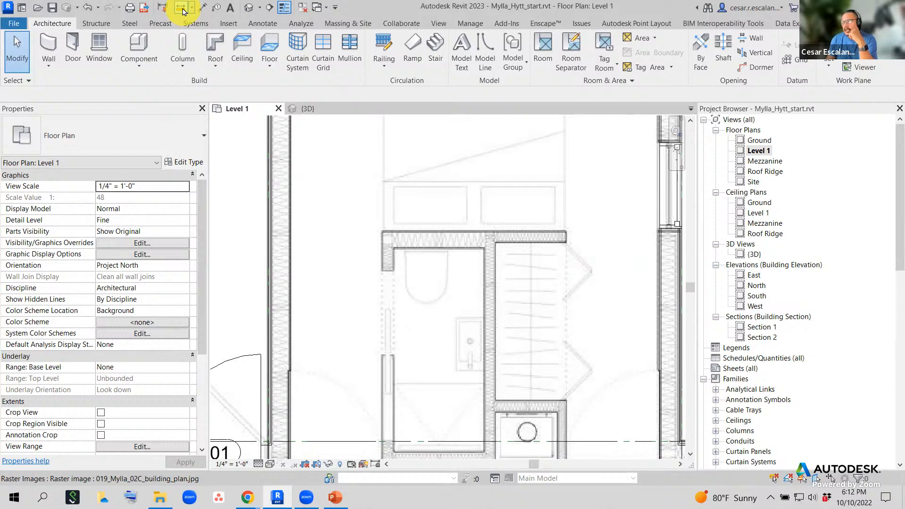
click(182, 8)
scroll(518, 277, up, 3)
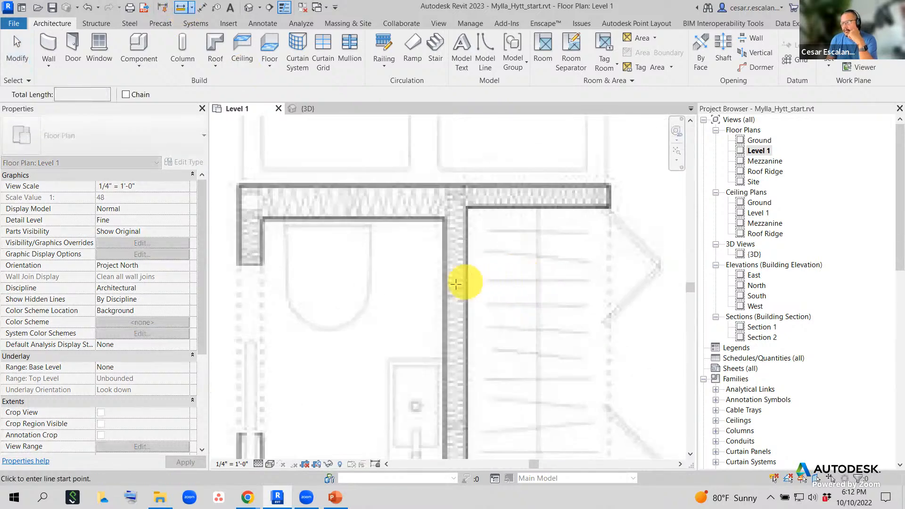
scroll(455, 285, up, 3)
click(414, 287)
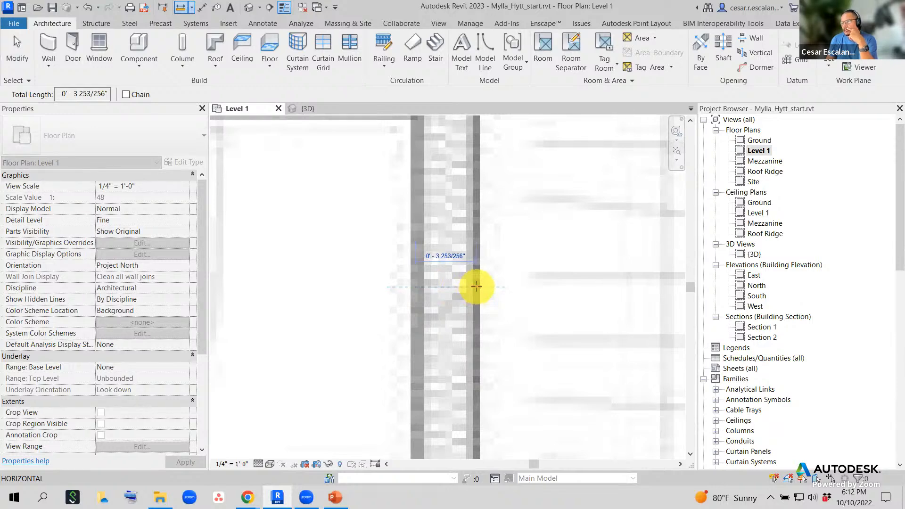
scroll(477, 287, down, 5)
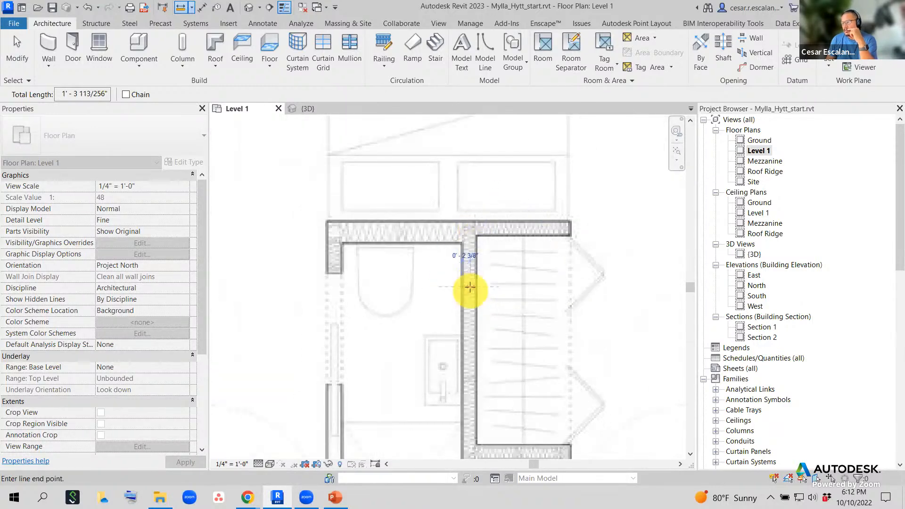
key(Escape)
key(Escape)
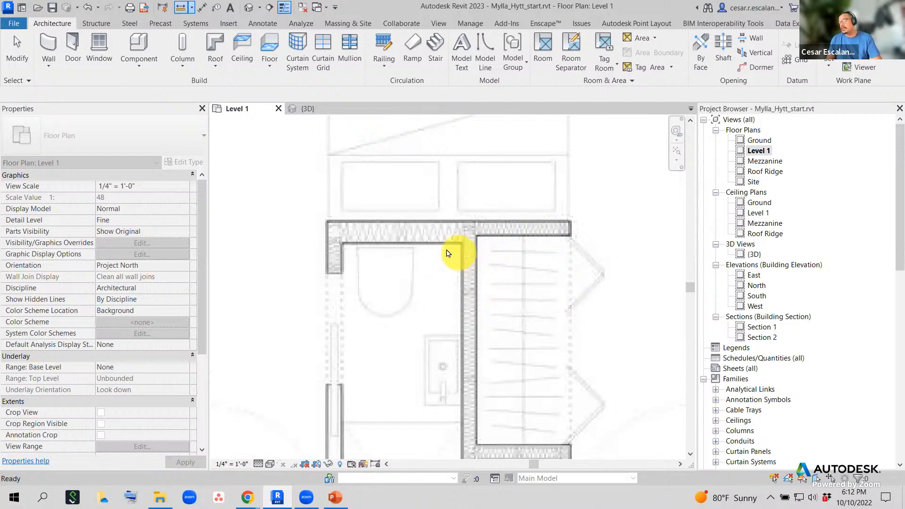
click(181, 7)
scroll(426, 221, up, 5)
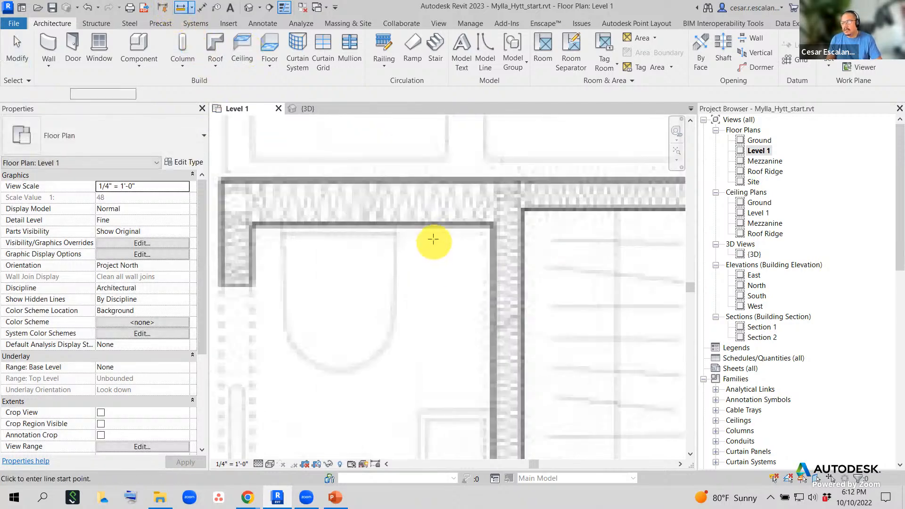
click(434, 220)
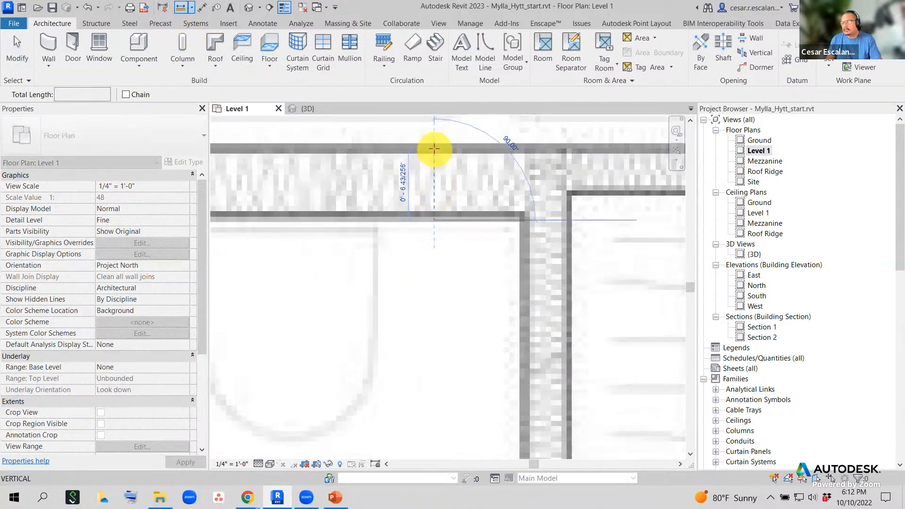
click(433, 149)
key(Escape)
key(Escape)
scroll(519, 236, down, 5)
scroll(575, 281, up, 4)
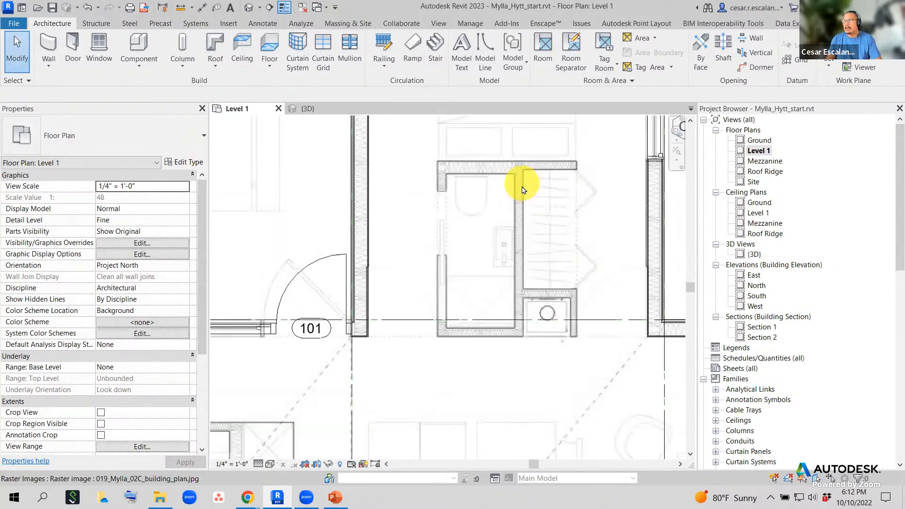
scroll(568, 255, up, 1)
scroll(543, 299, up, 1)
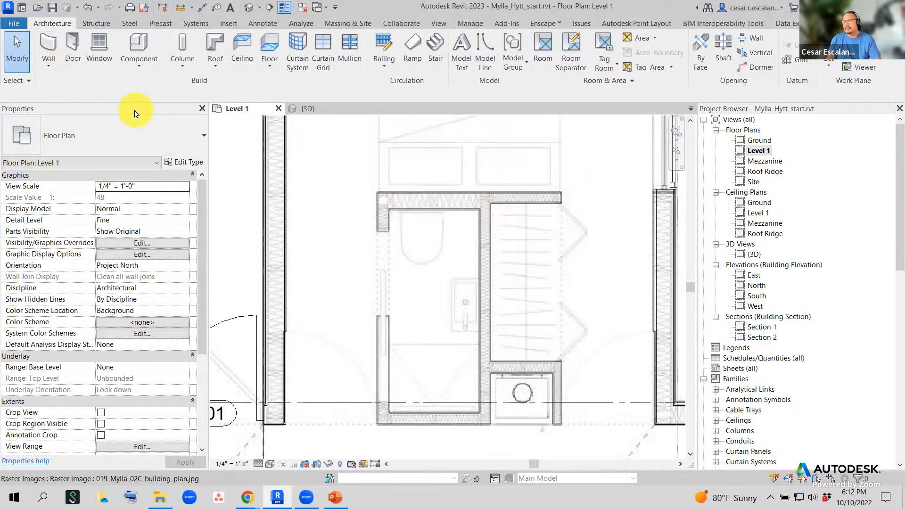
- Start an architectural wall using the Generic - 4" Brick type
click(50, 68)
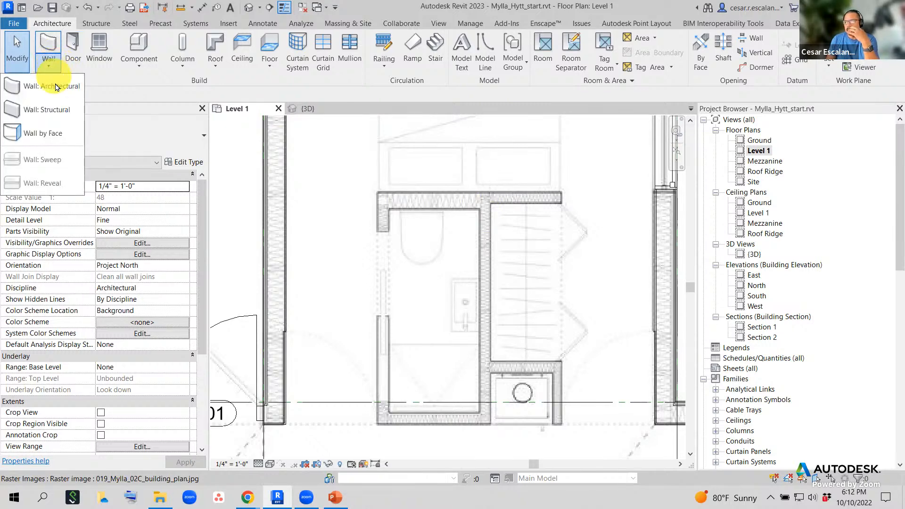
click(56, 87)
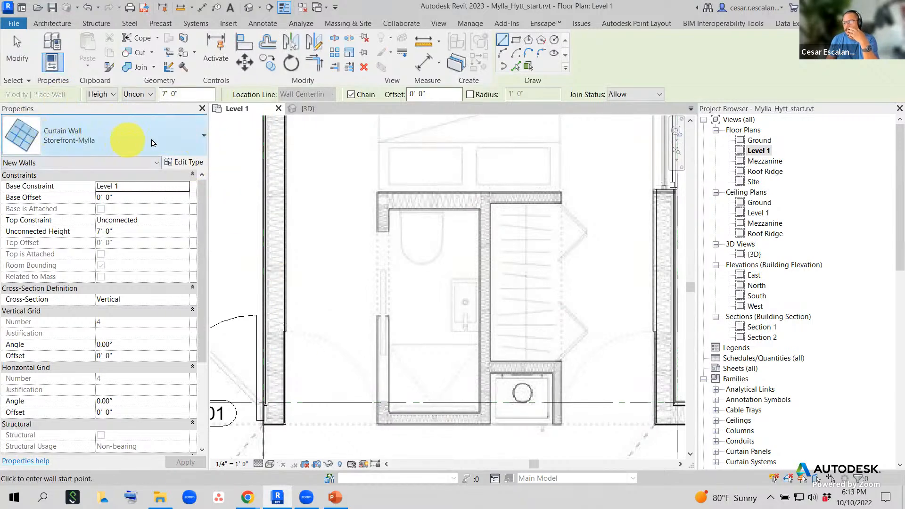
click(173, 139)
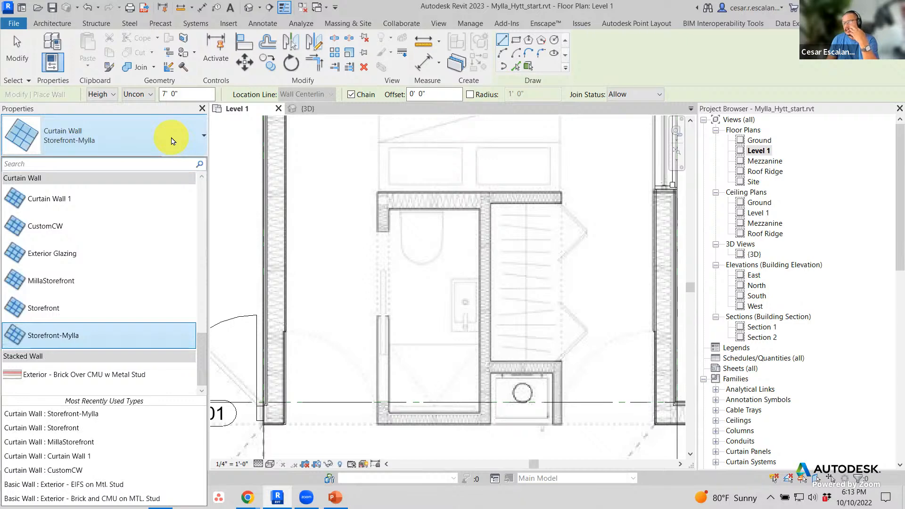
drag(202, 366, 203, 300)
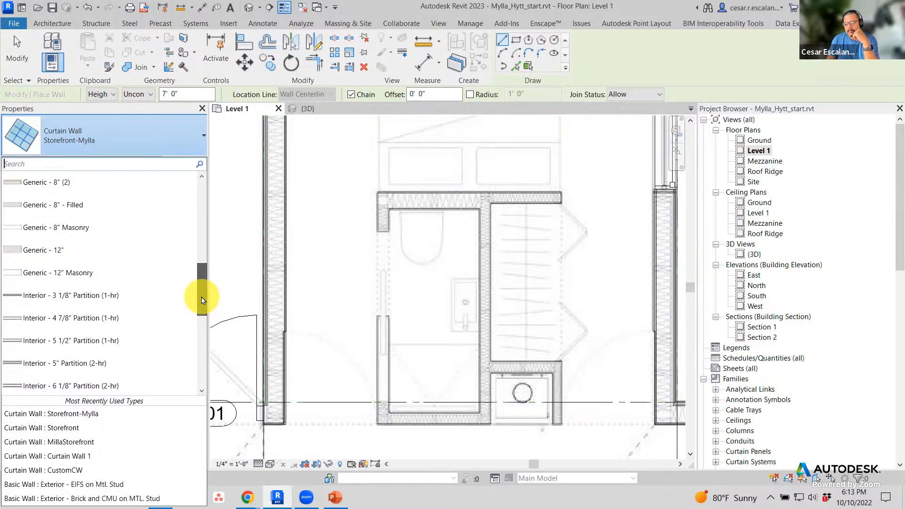
drag(202, 300, 202, 301)
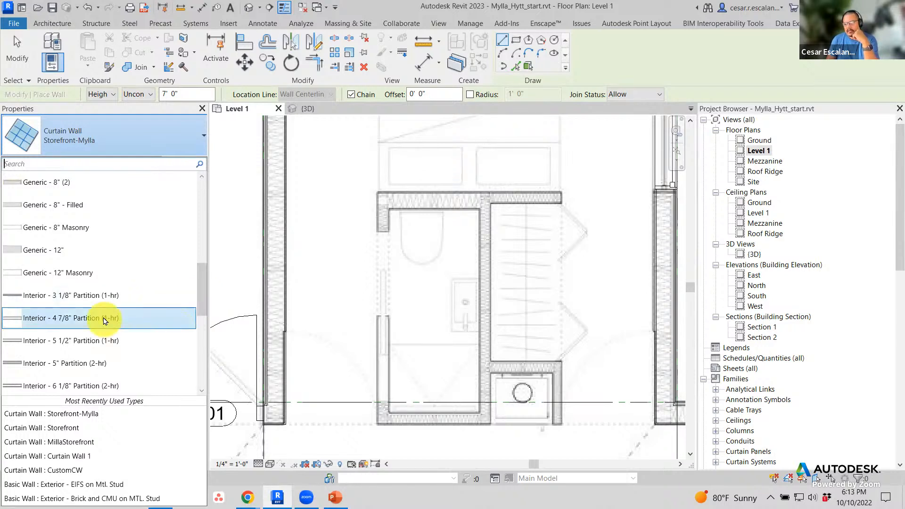
scroll(144, 293, up, 2)
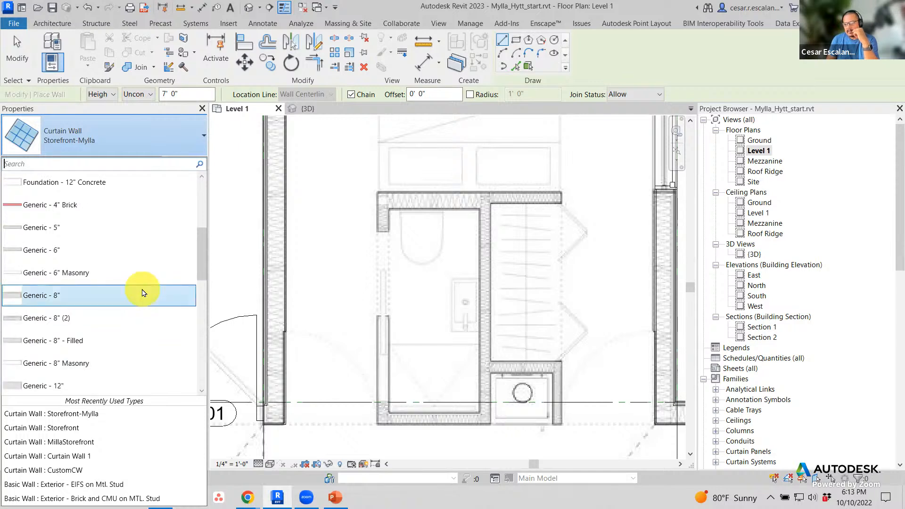
click(75, 211)
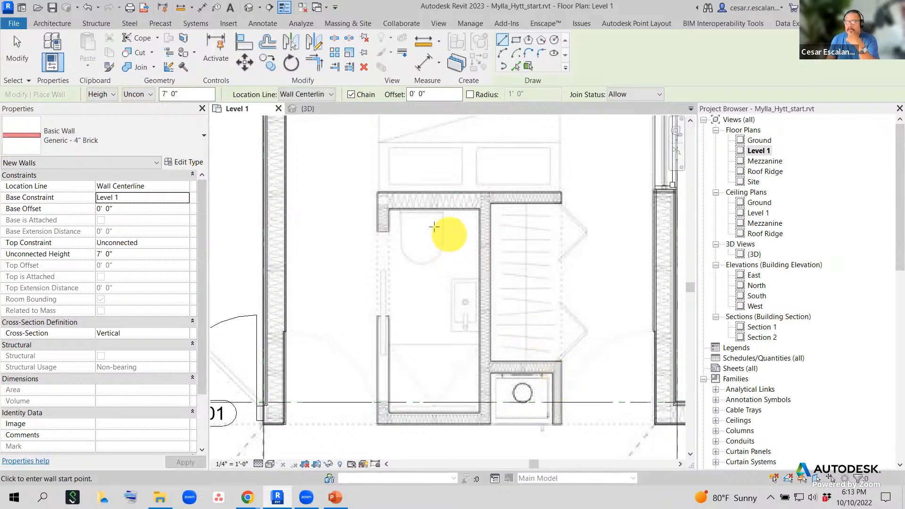
- Draw the brick wall from the bathroom's top-right corner to its top-left corner
click(562, 197)
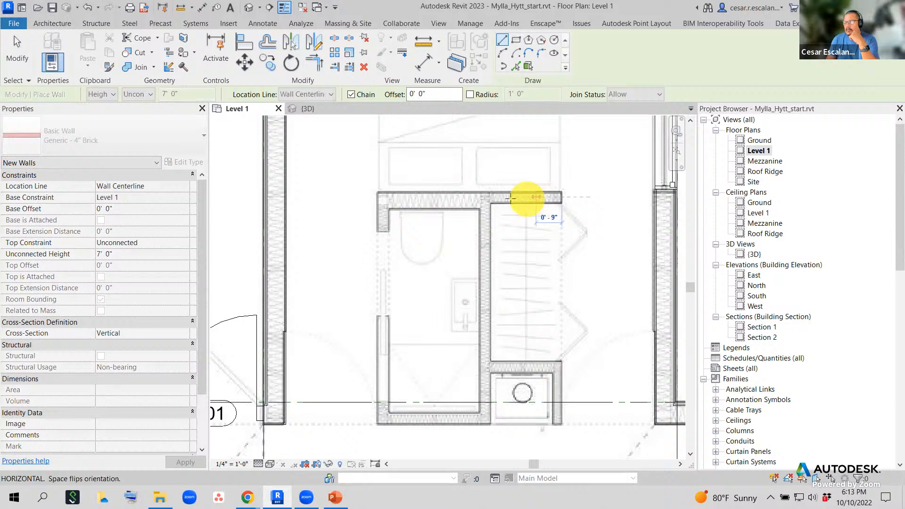
click(378, 198)
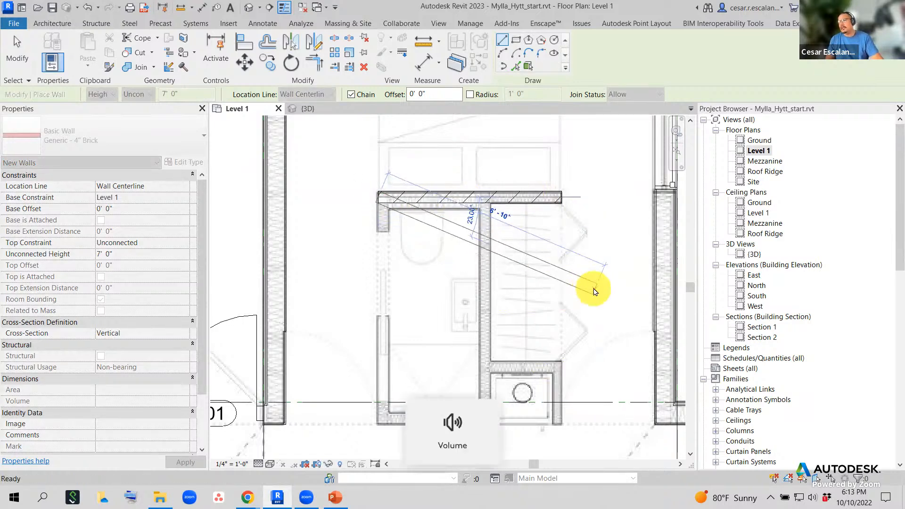
key(Escape)
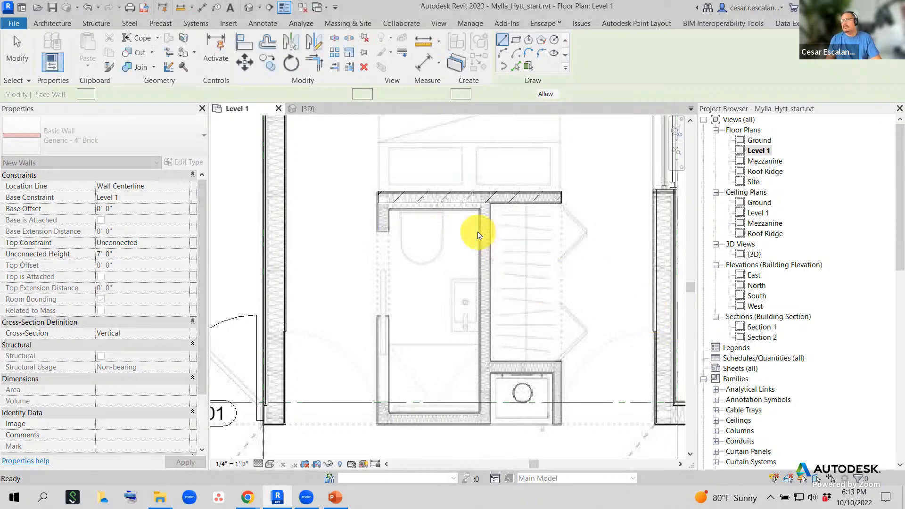
scroll(478, 235, up, 1)
key(Escape)
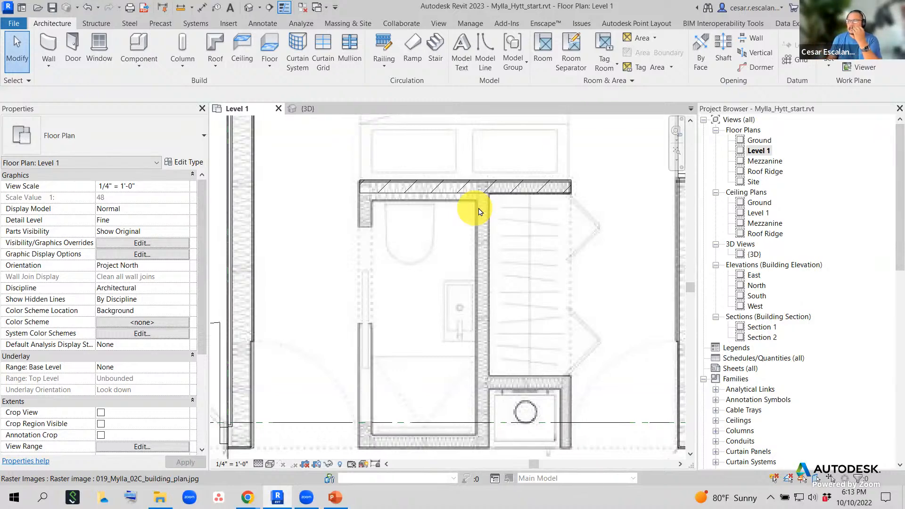
click(524, 199)
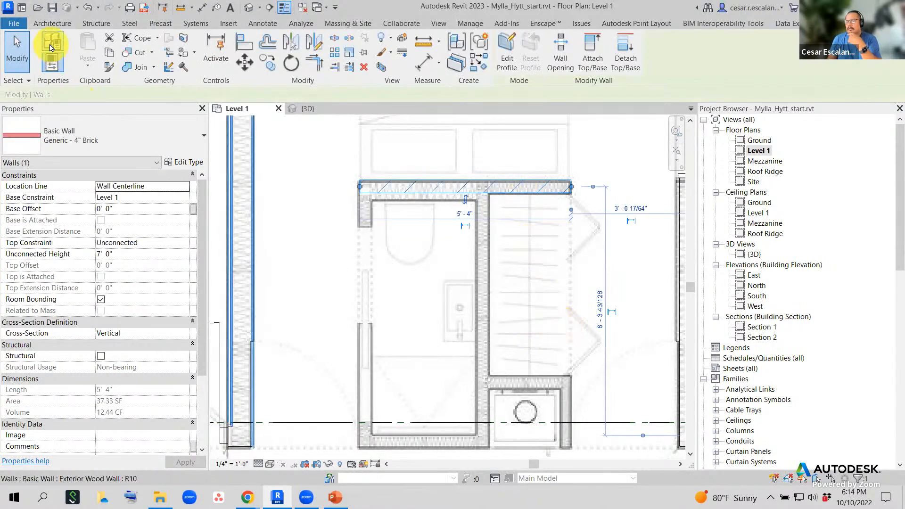
click(54, 23)
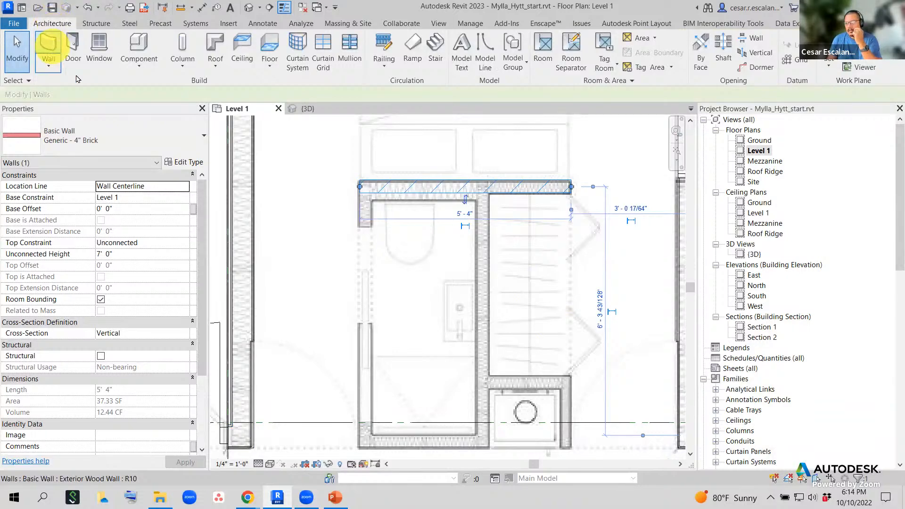
click(187, 140)
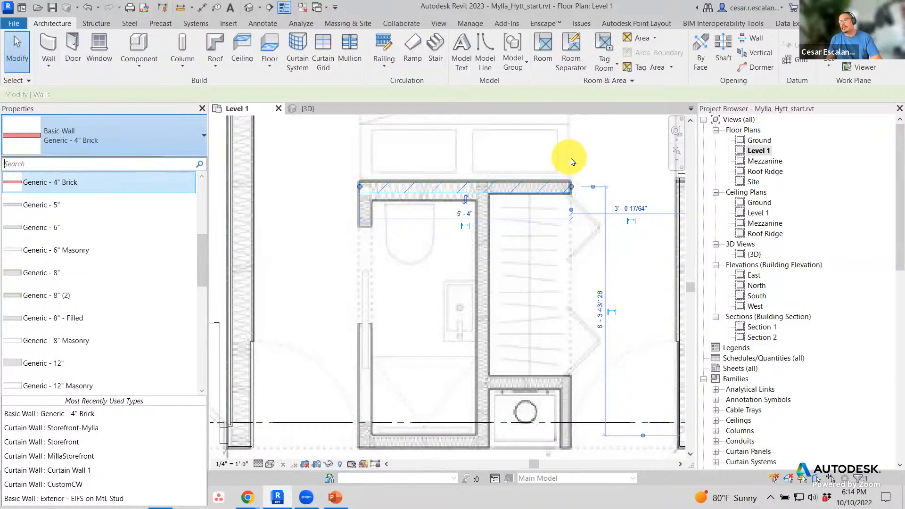
click(550, 191)
click(537, 190)
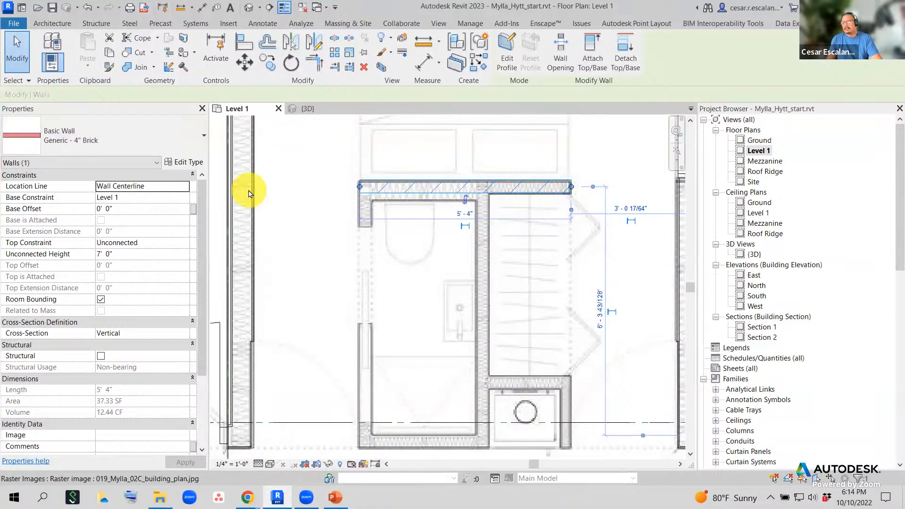
- Duplicate the brick wall type as Interior - Wood and open its Structure layers
click(187, 163)
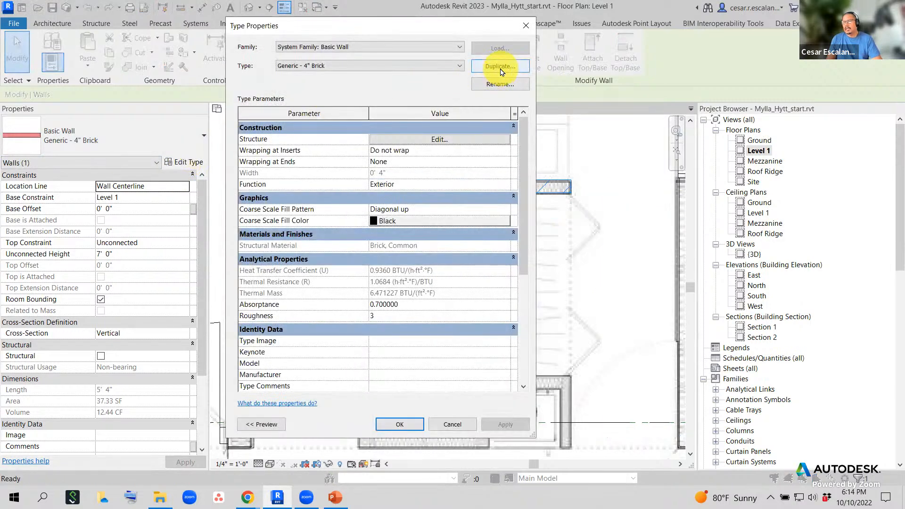
click(501, 67)
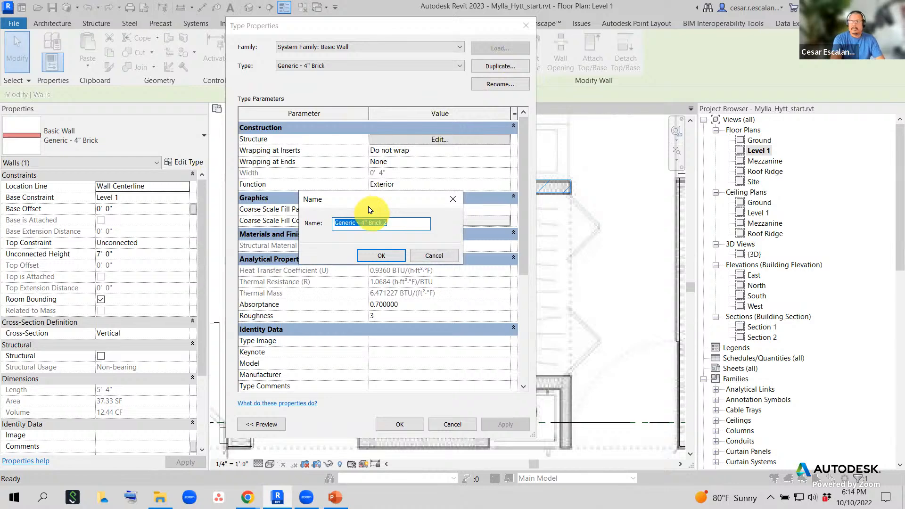
text(1)
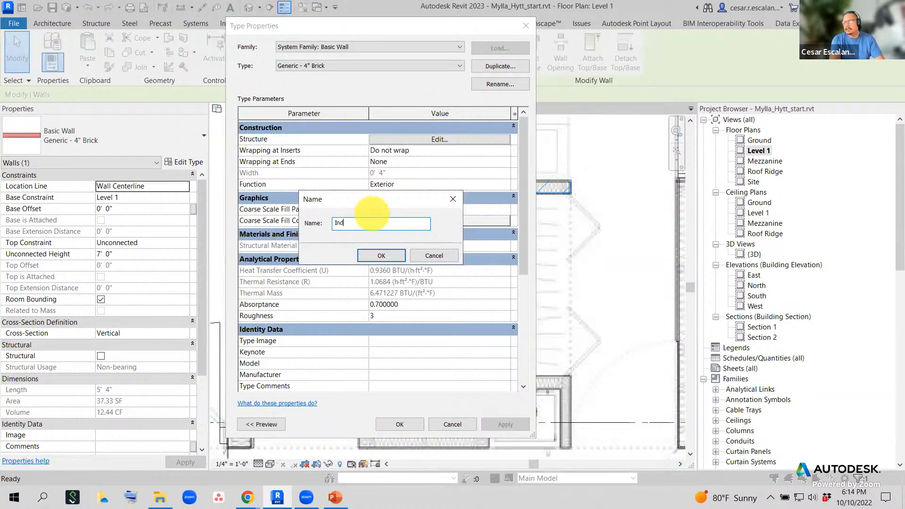
text(nterior - Woo)
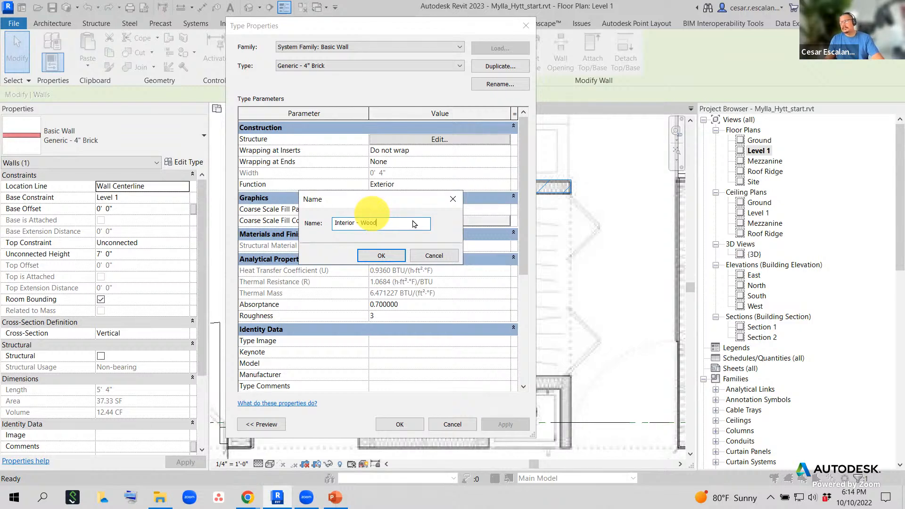
click(387, 254)
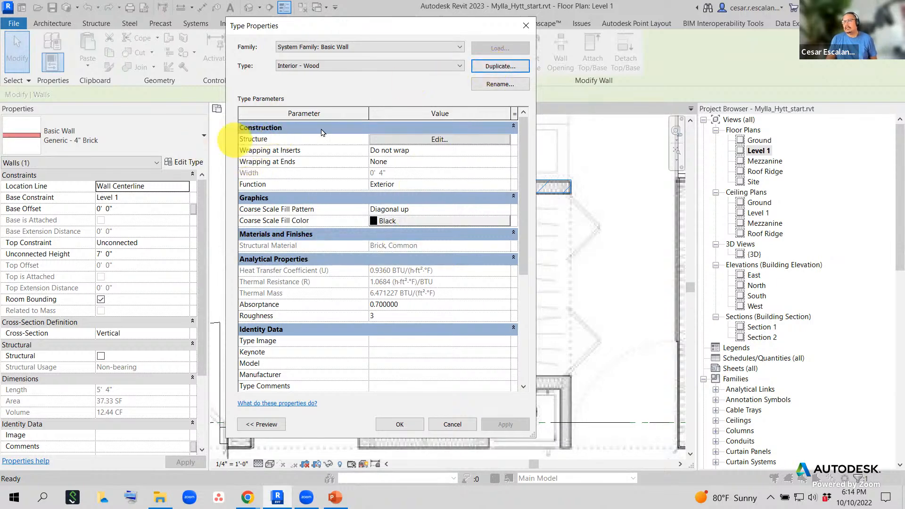
click(439, 141)
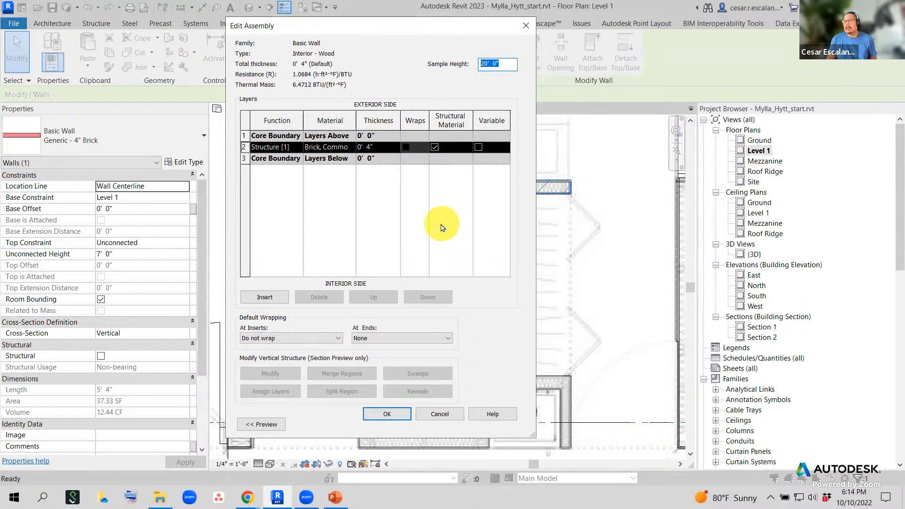
- Set the structural layer material to Plywood, Sheathing and confirm the assembly
click(337, 148)
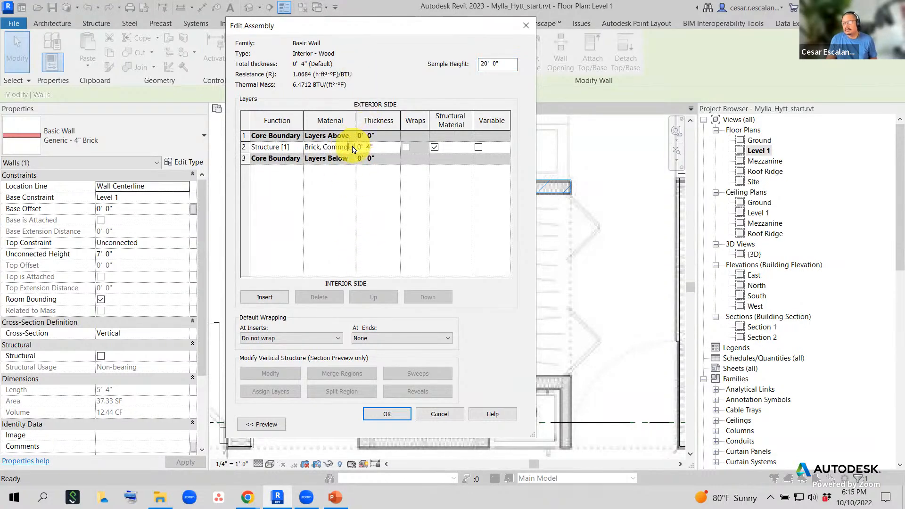
click(354, 147)
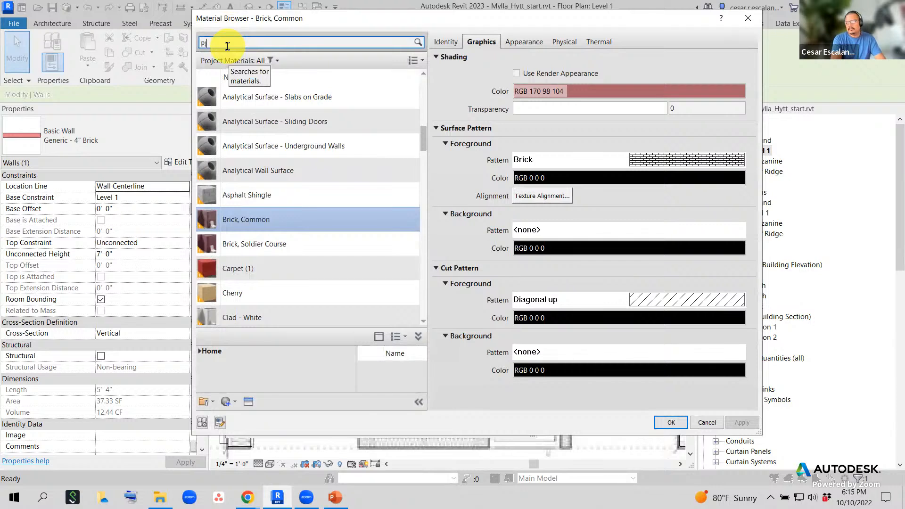
click(227, 45)
text(Ply)
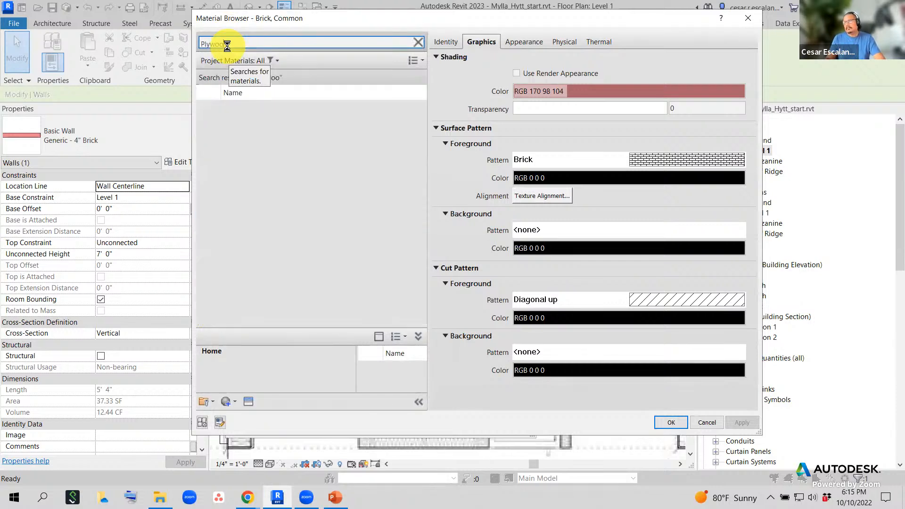
text(woo)
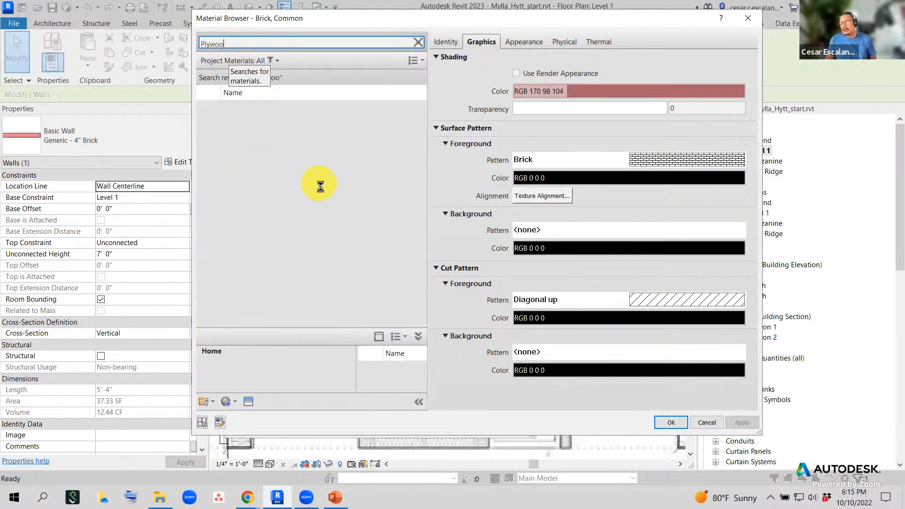
text(d)
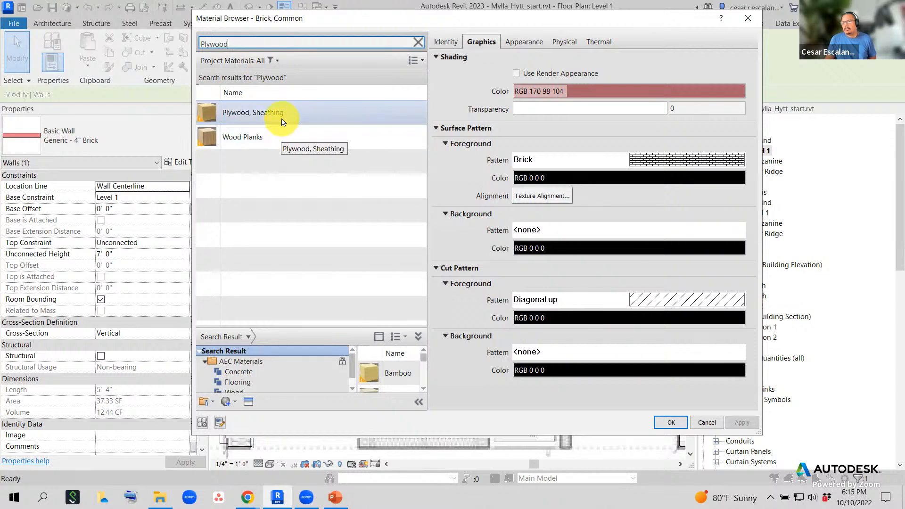
click(283, 122)
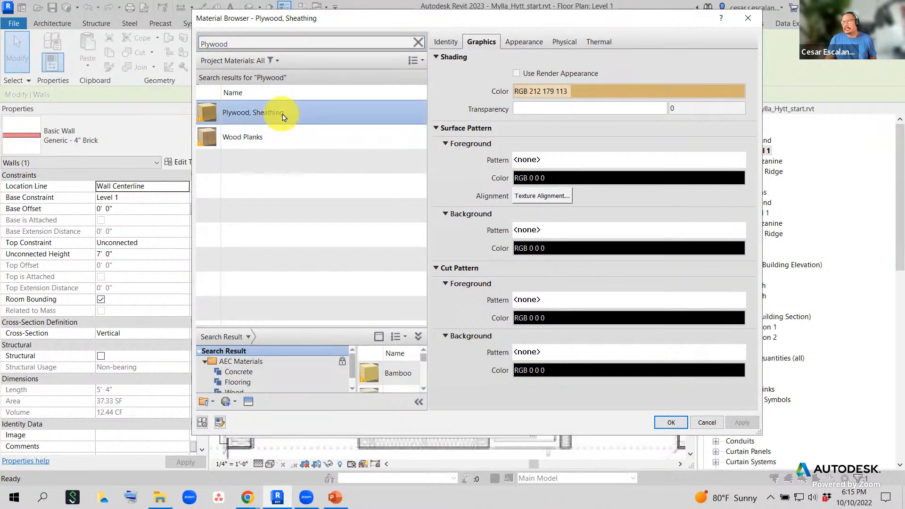
click(672, 422)
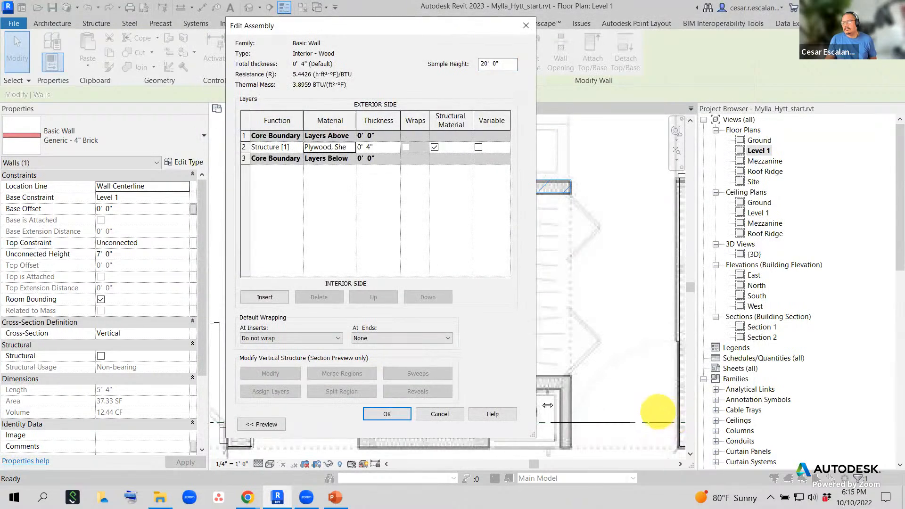
click(386, 415)
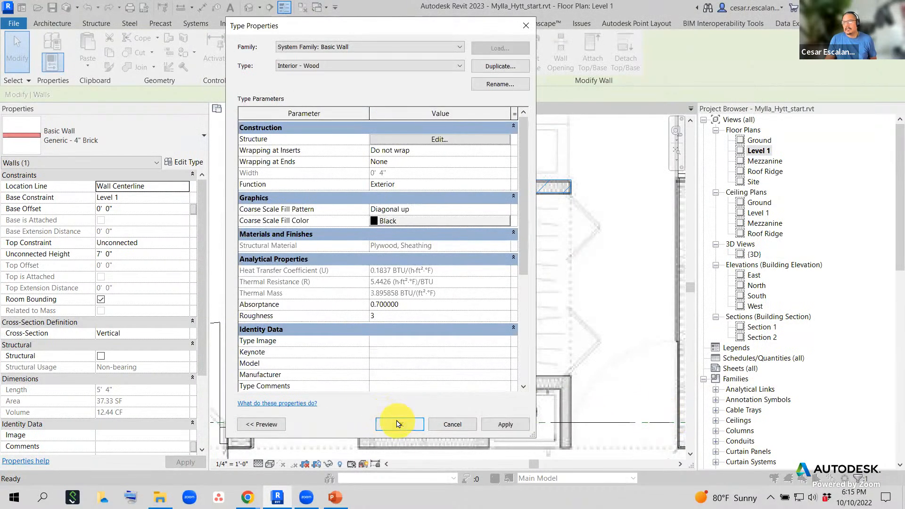
- Save the Interior - Wood type, then draw a Generic - 4" Brick wall across the bathroom's middle
click(398, 423)
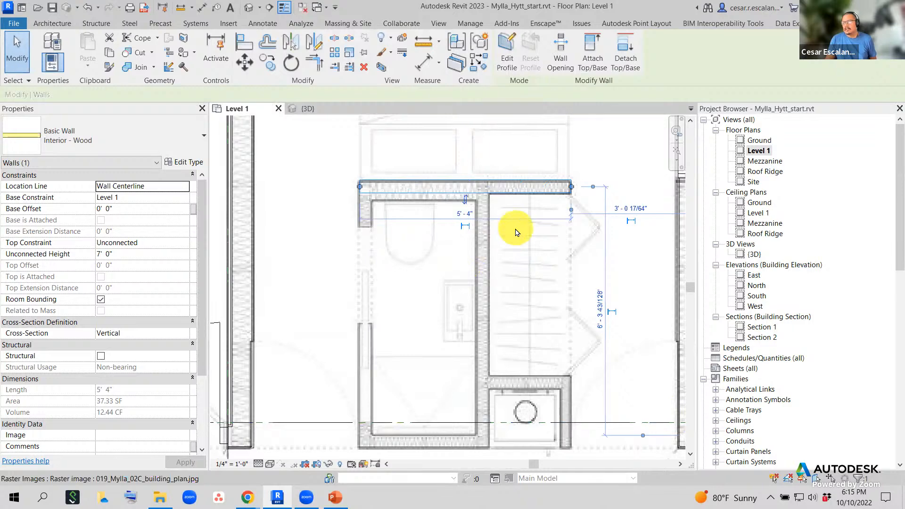
click(401, 275)
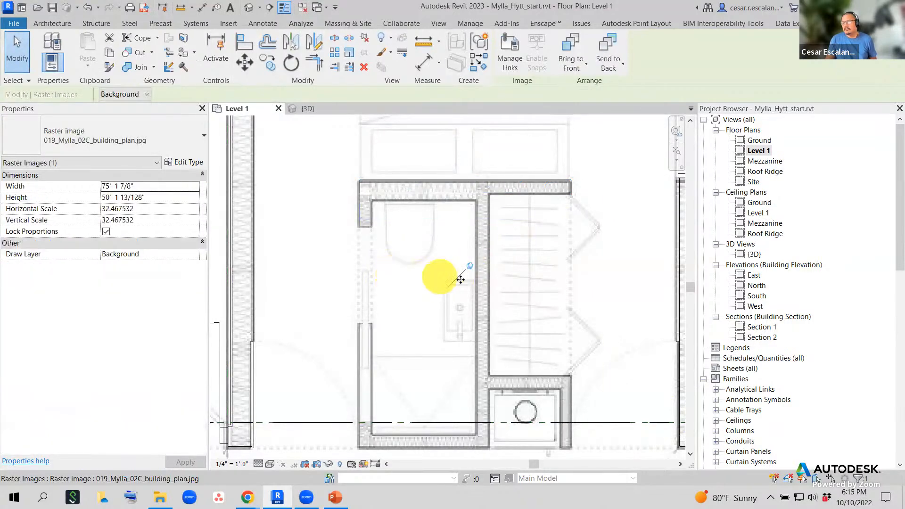
click(53, 23)
click(49, 64)
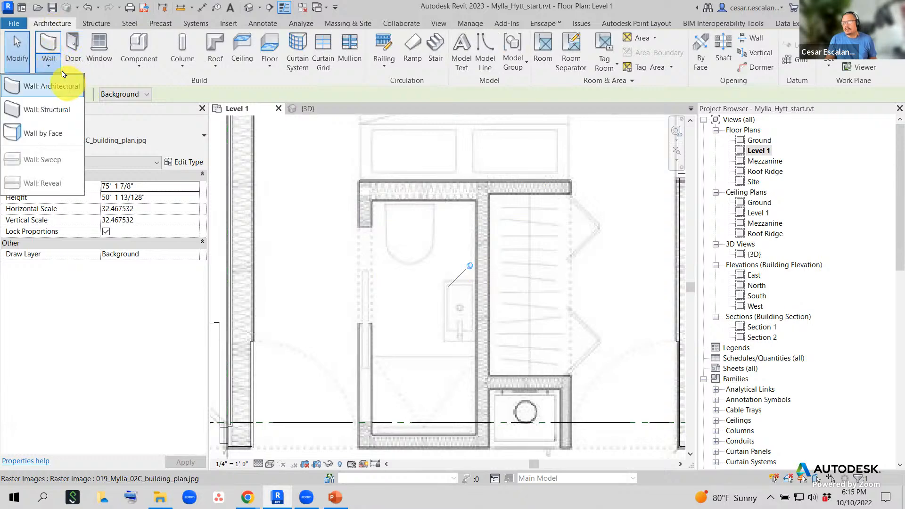
click(64, 79)
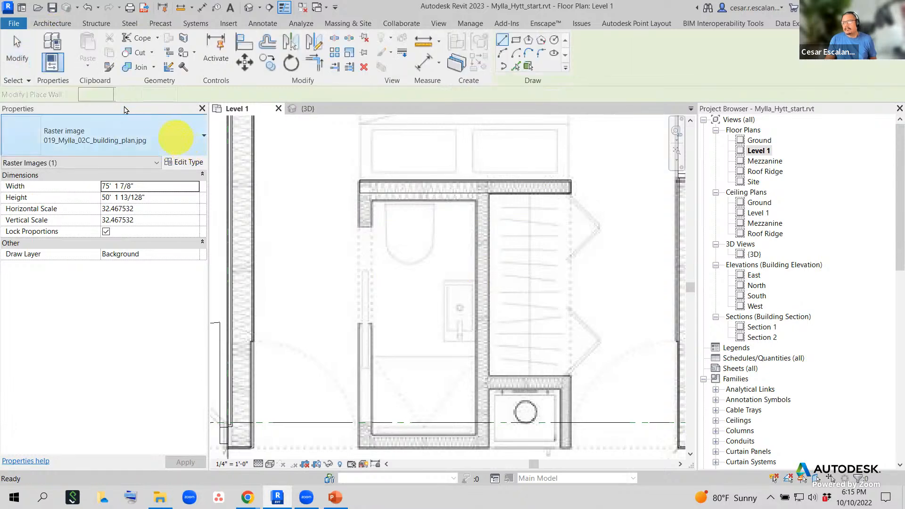
click(154, 140)
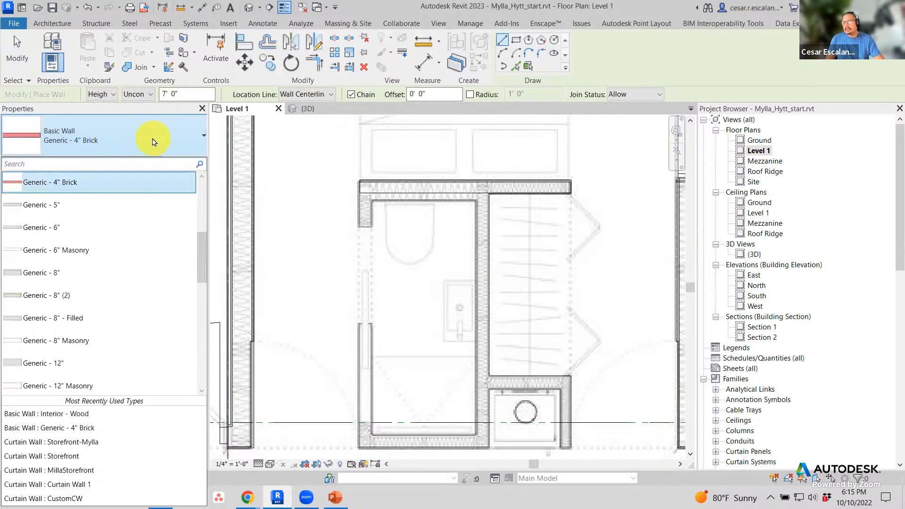
click(75, 185)
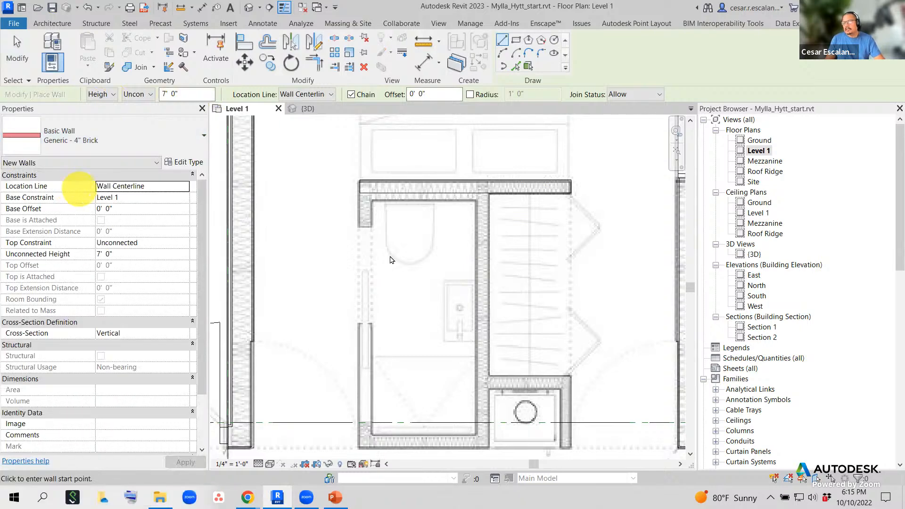
click(378, 284)
click(564, 283)
key(Escape)
key(Escape)
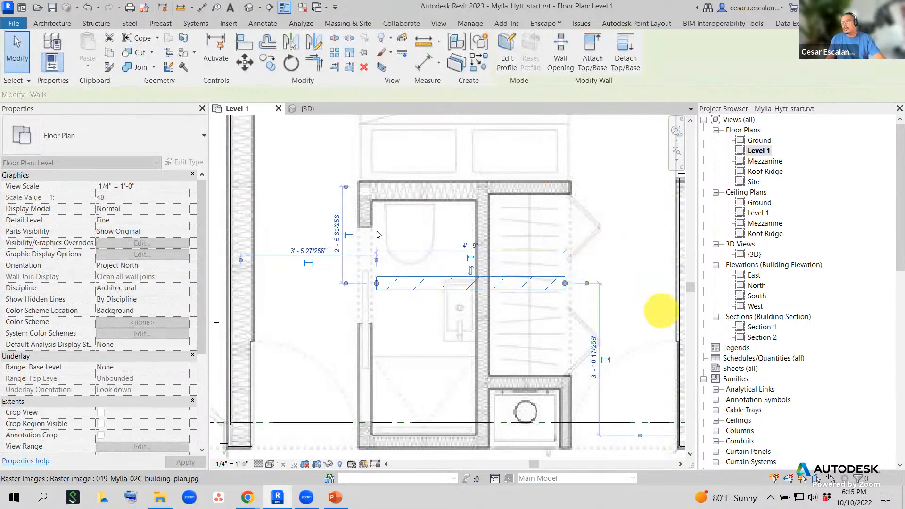
click(507, 289)
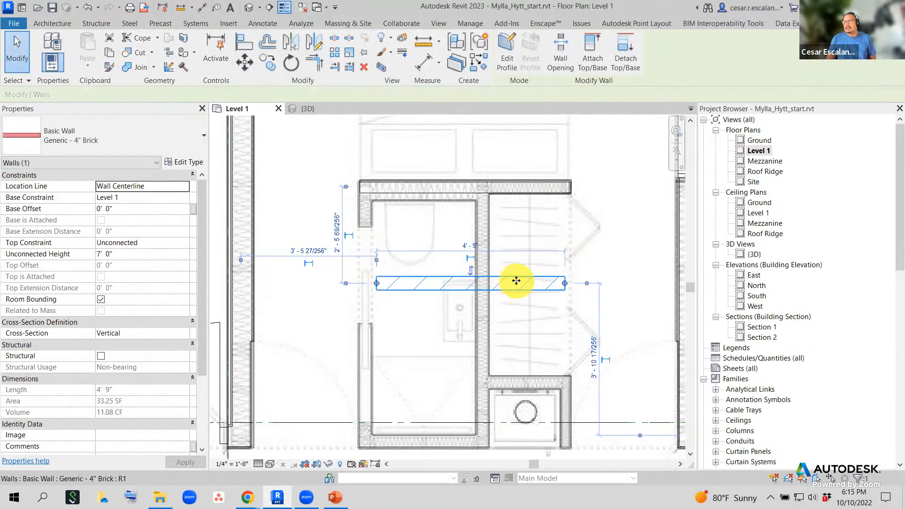
click(188, 165)
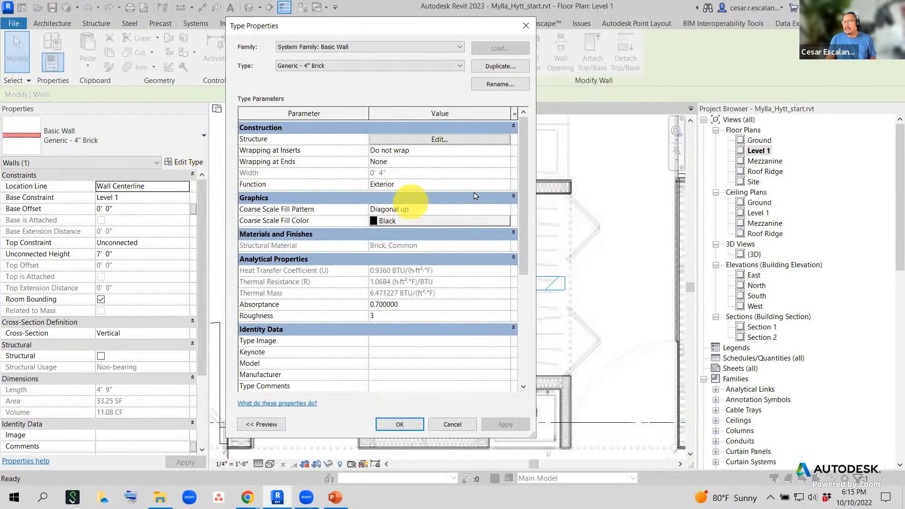
click(495, 71)
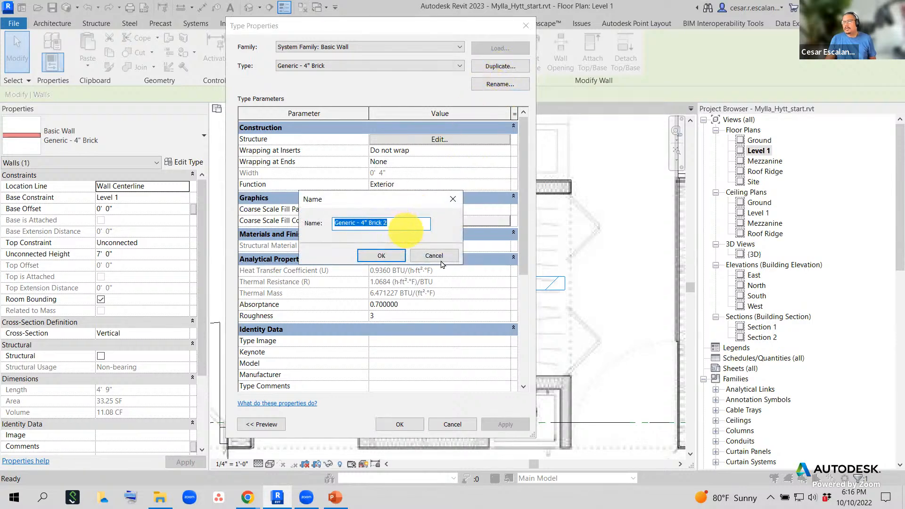
click(382, 255)
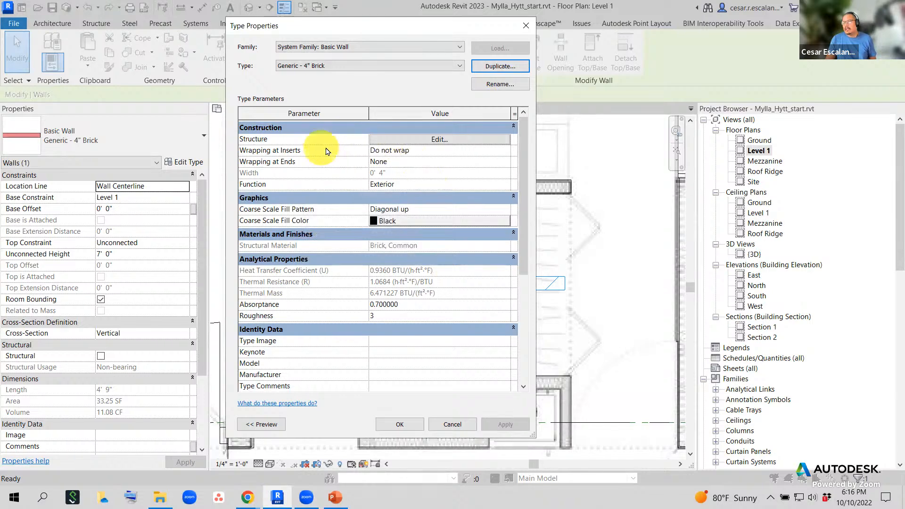
click(438, 141)
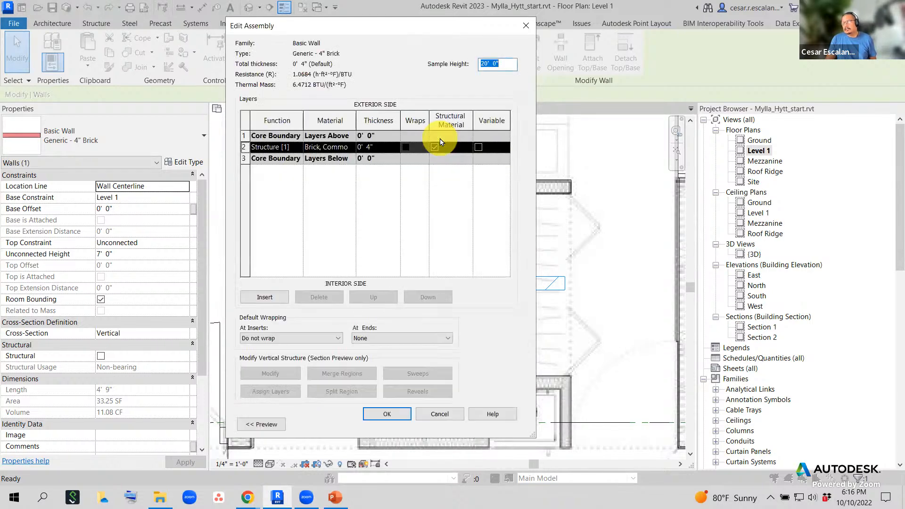
drag(356, 118, 397, 119)
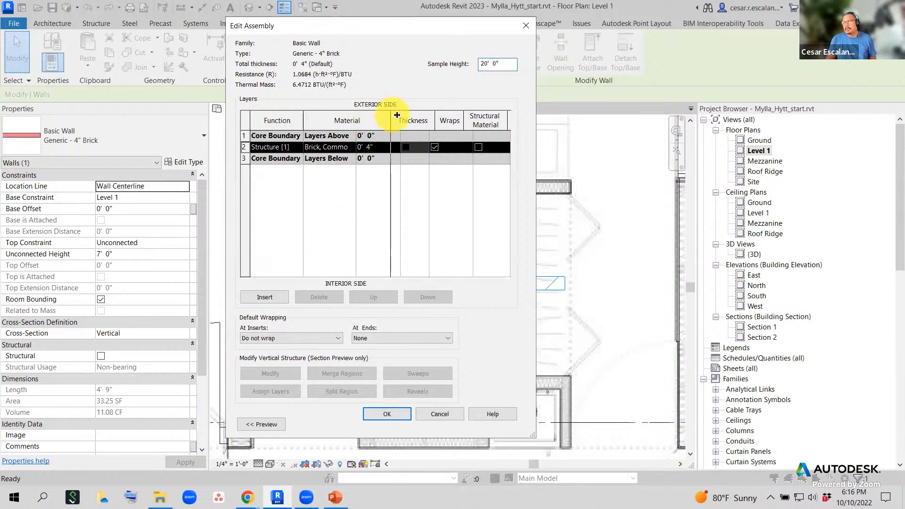
click(395, 148)
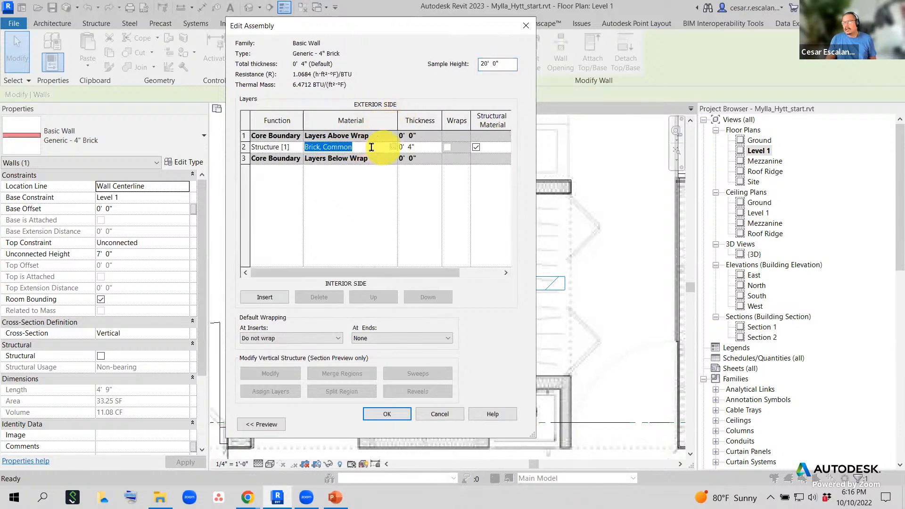
click(395, 148)
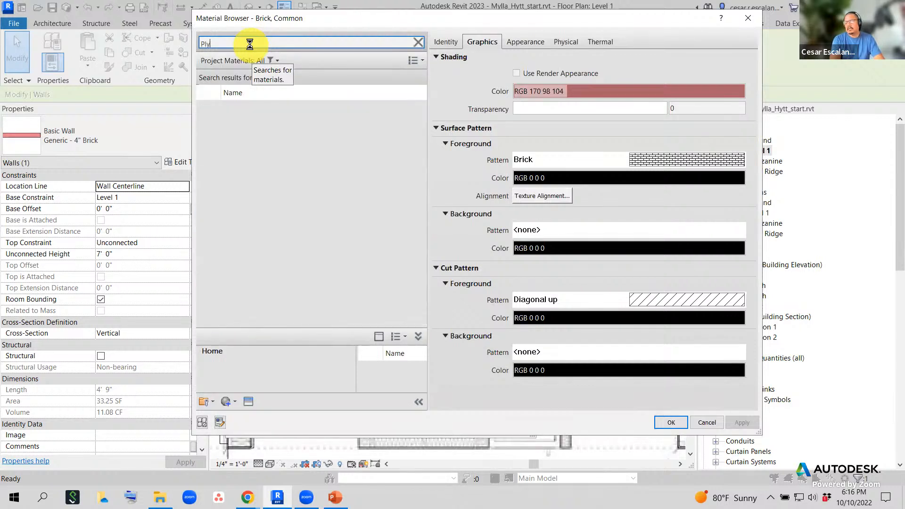
text(yw)
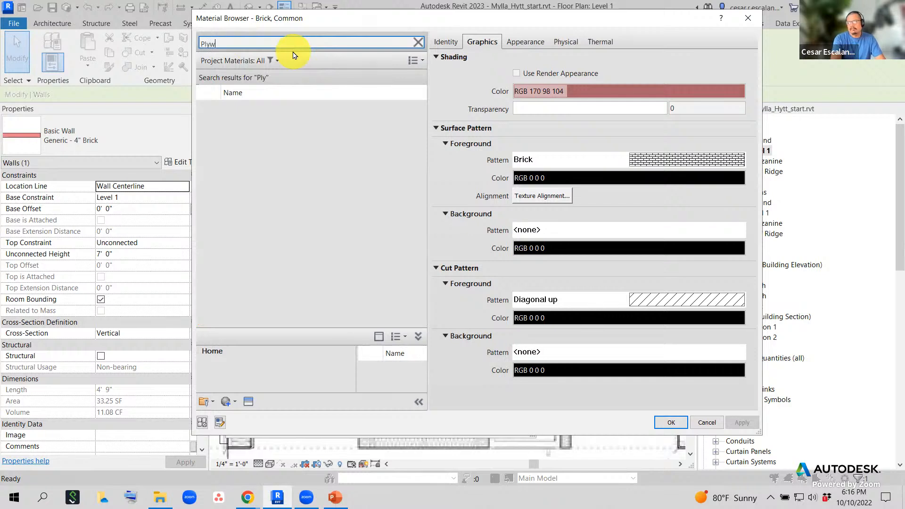
text(ood)
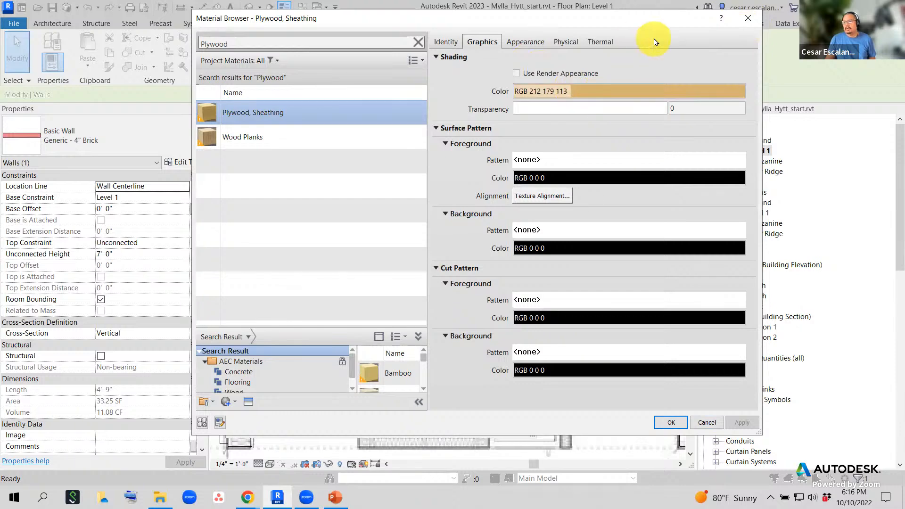
click(749, 18)
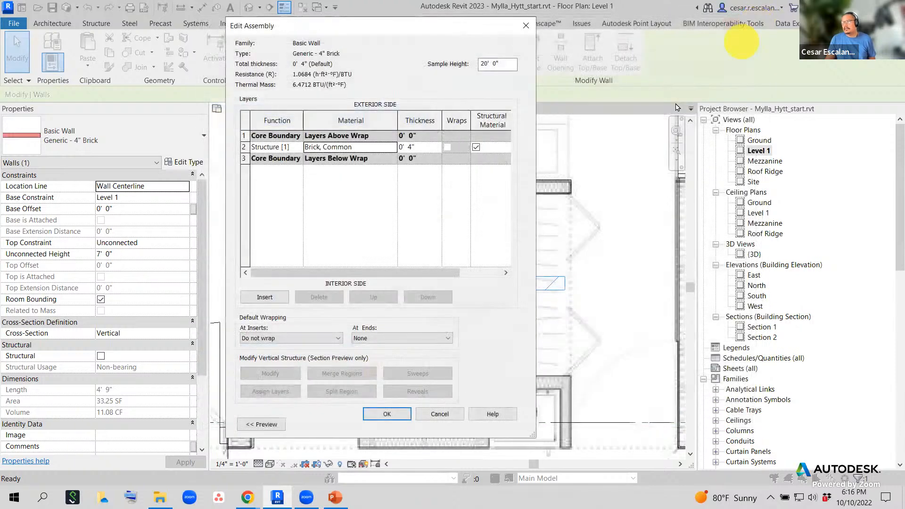
click(438, 414)
- Discard the type changes and delete the horizontal brick wall across the bathroom
click(444, 422)
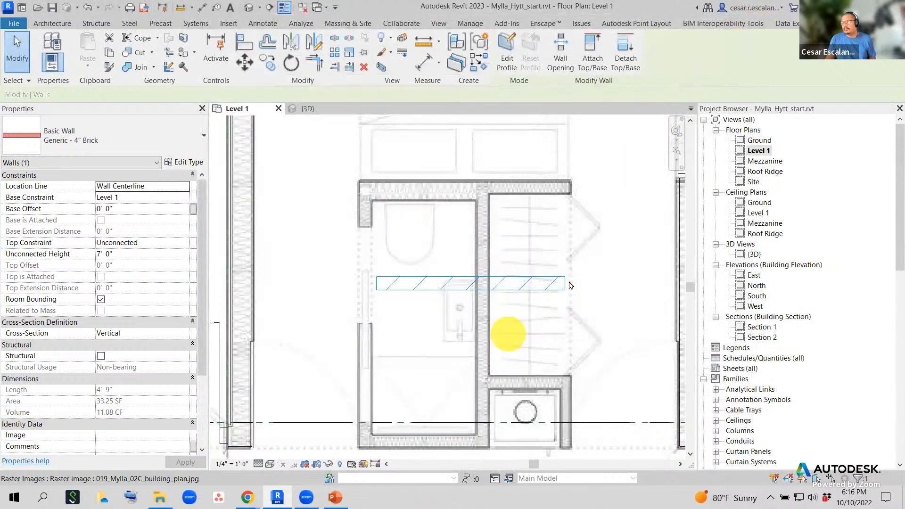
key(Escape)
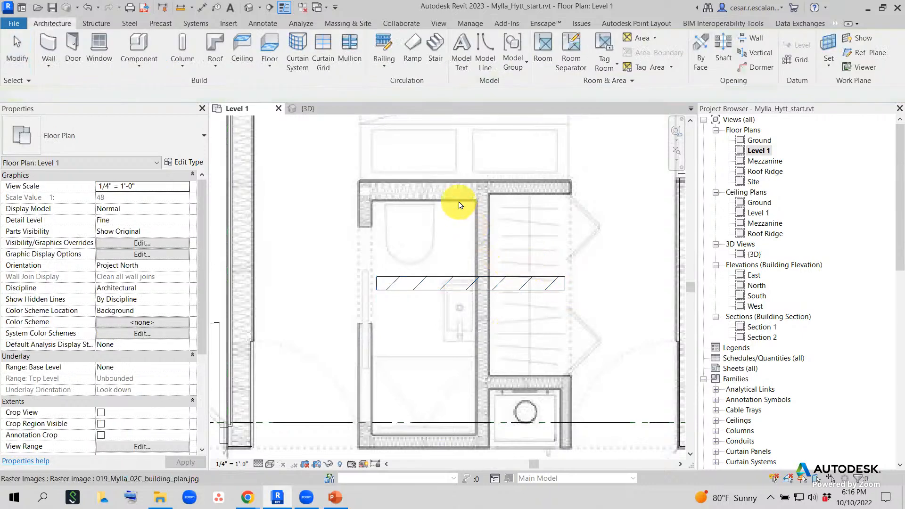
click(467, 283)
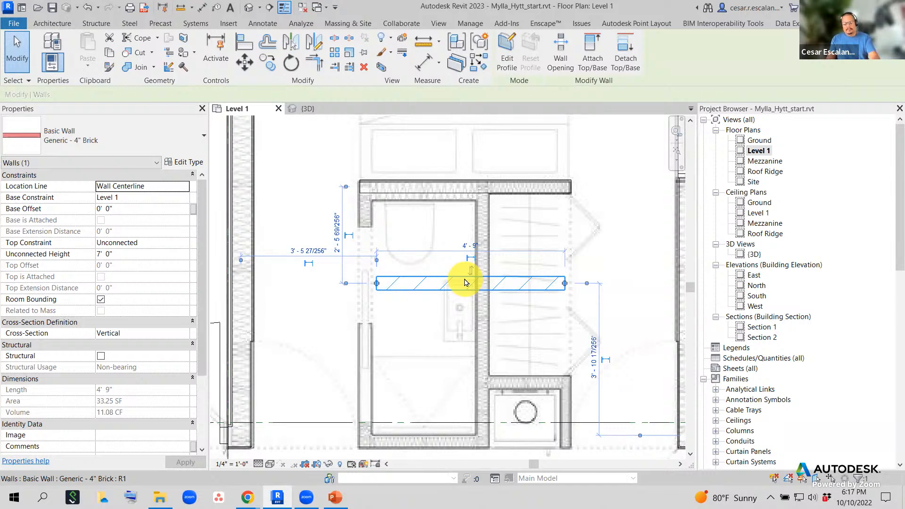
key(Delete)
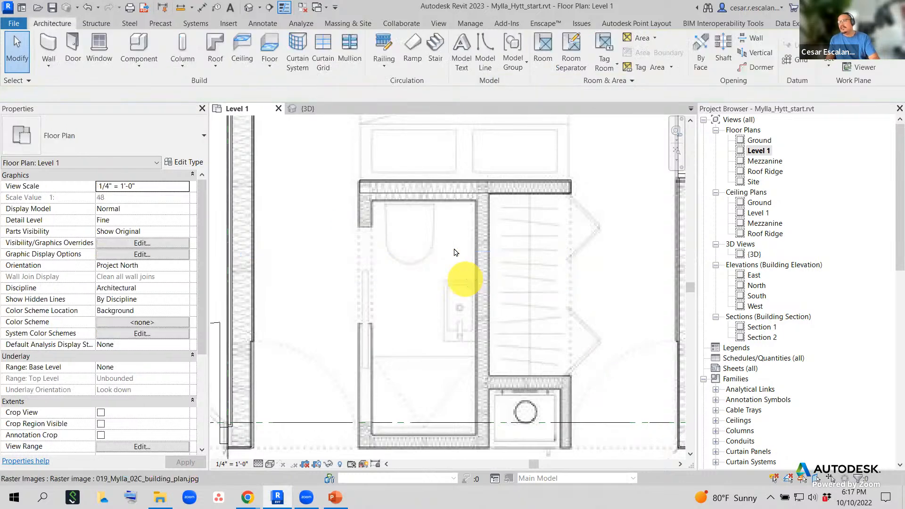
click(452, 188)
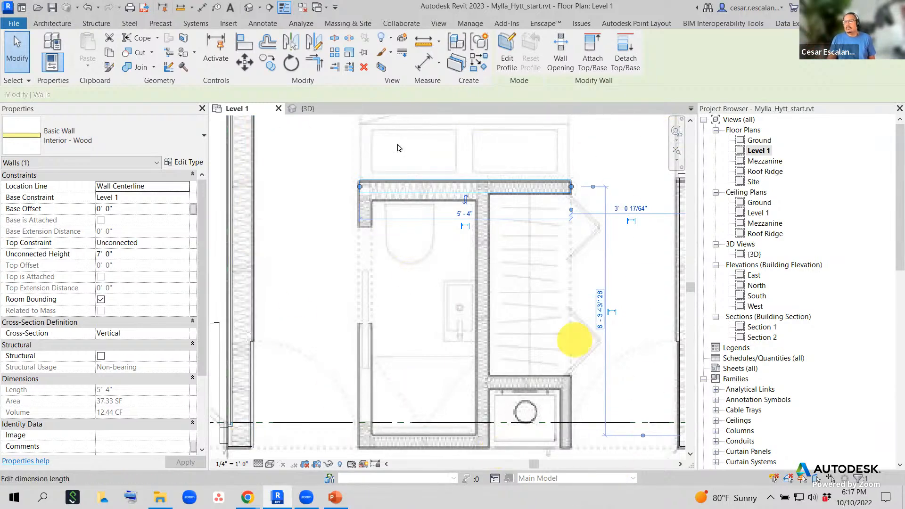
click(53, 24)
- Start an architectural wall of type Interior - Wood with 7' 0" unconnected height
click(53, 63)
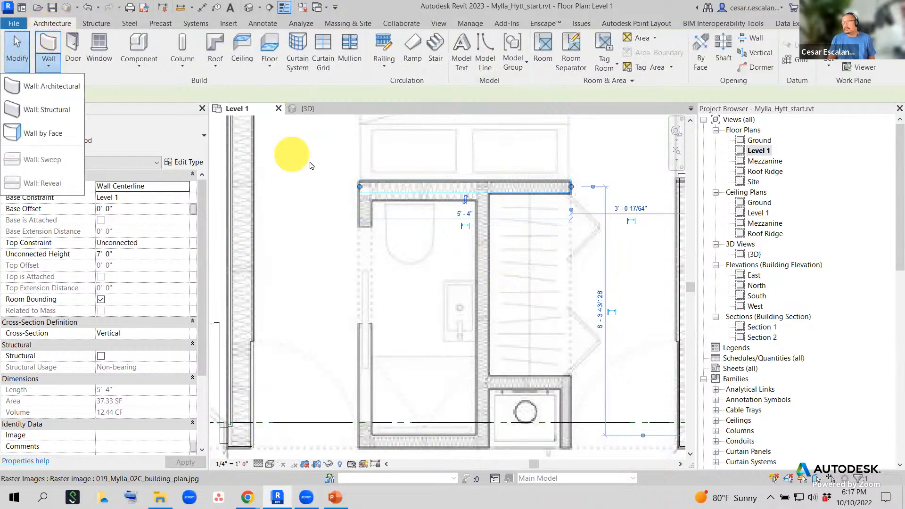
click(66, 87)
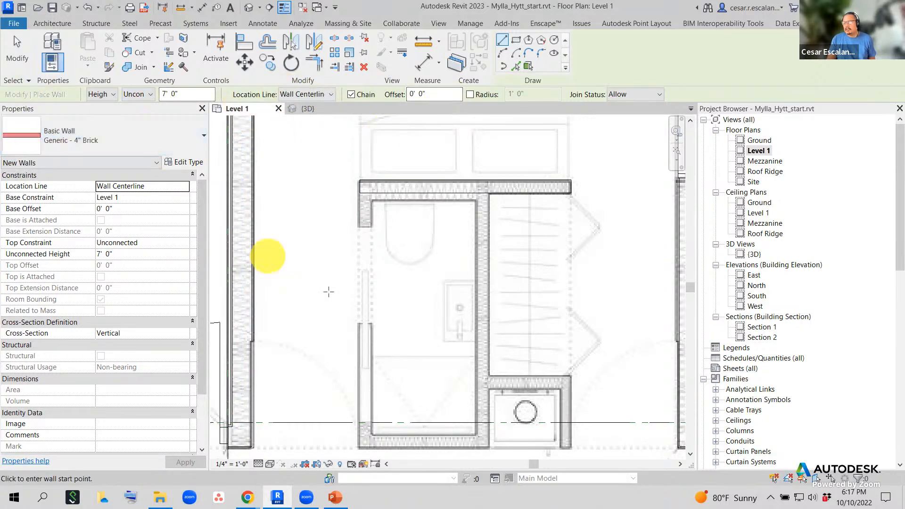
click(177, 148)
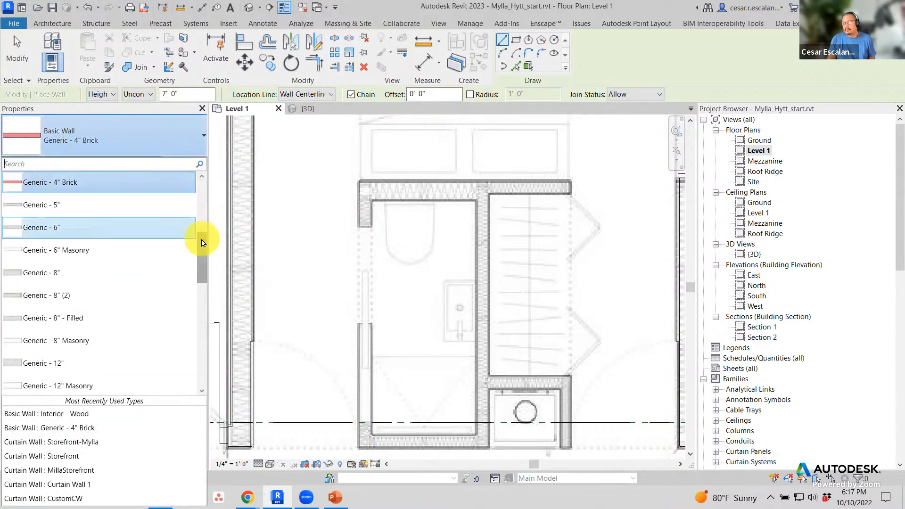
drag(203, 238, 196, 294)
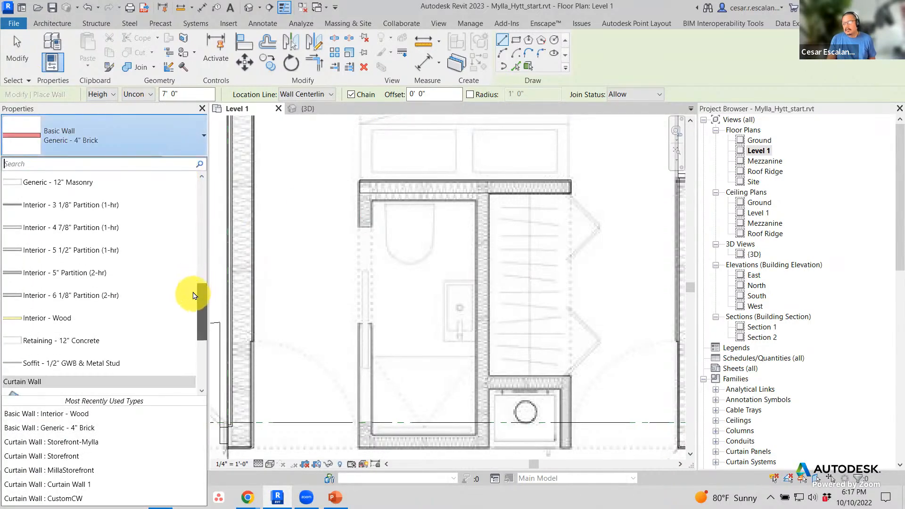
click(60, 319)
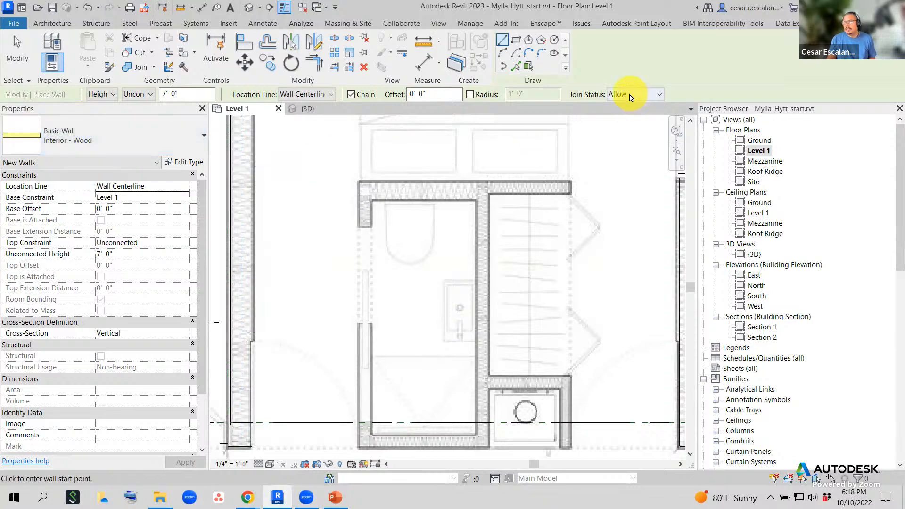
- Set the location line to Finish Face: Exterior and delete the stray wall below the sink
click(322, 96)
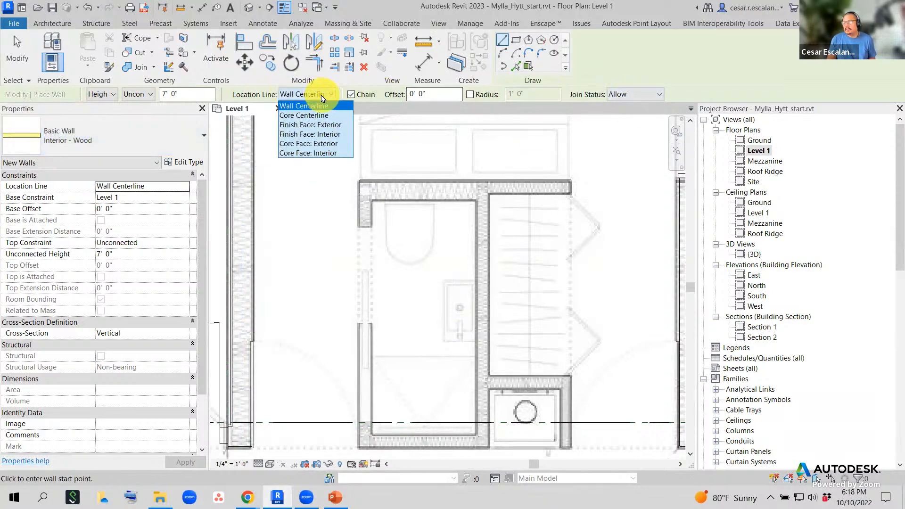
click(328, 125)
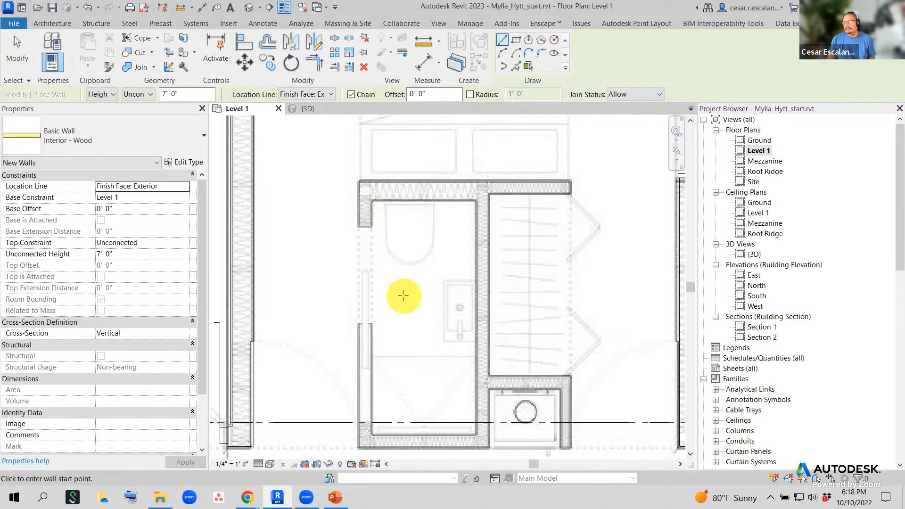
click(430, 363)
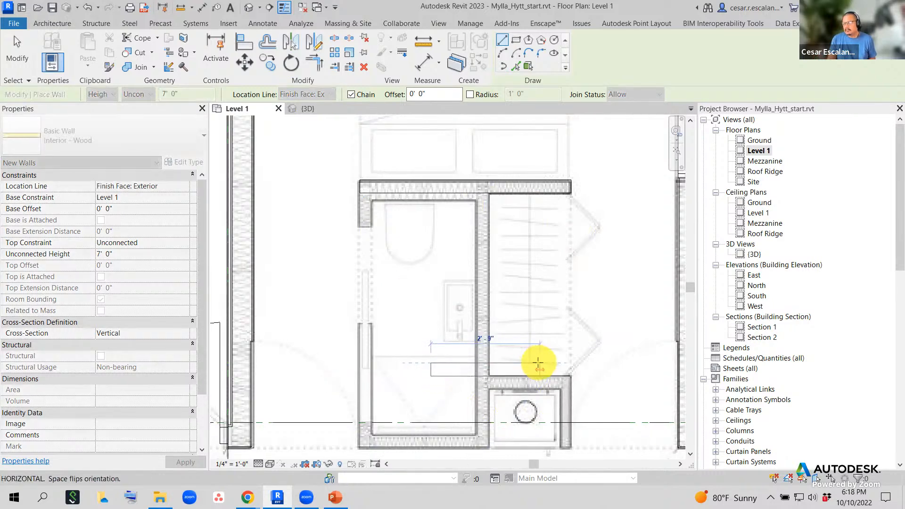
click(539, 363)
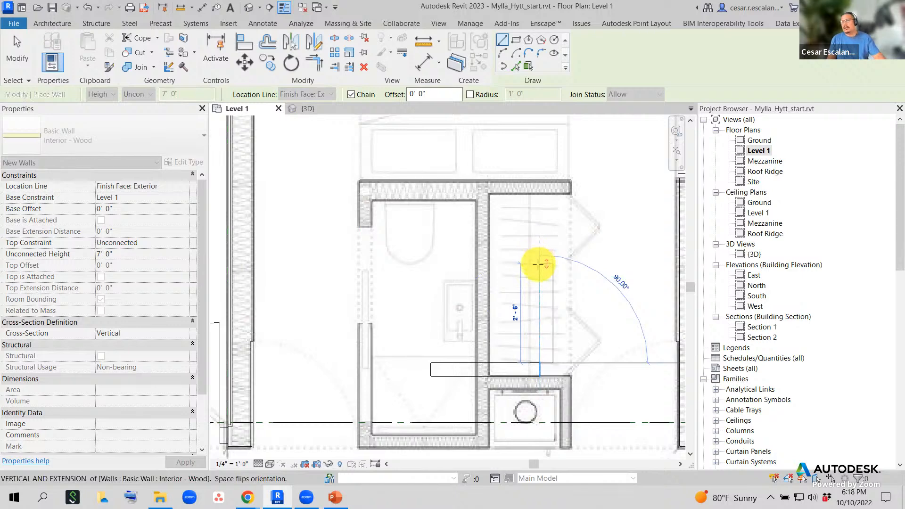
key(Escape)
key(Escape)
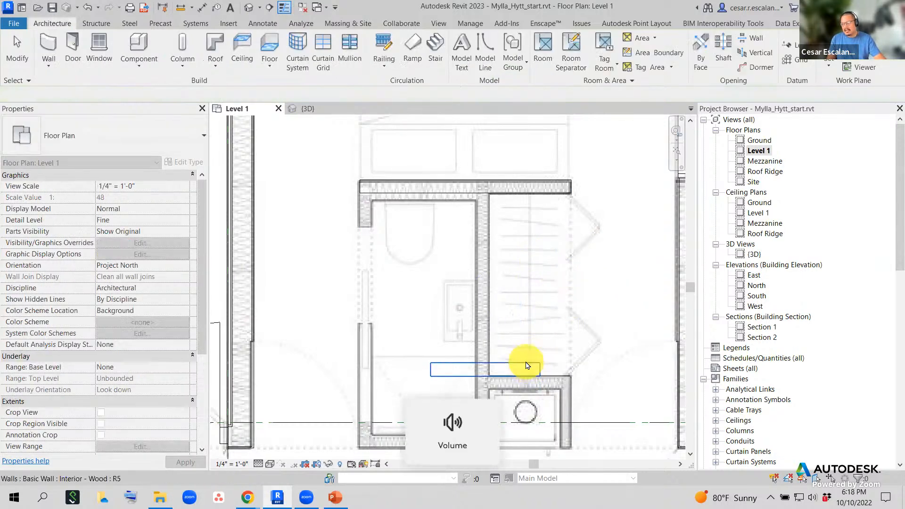
click(528, 366)
key(Delete)
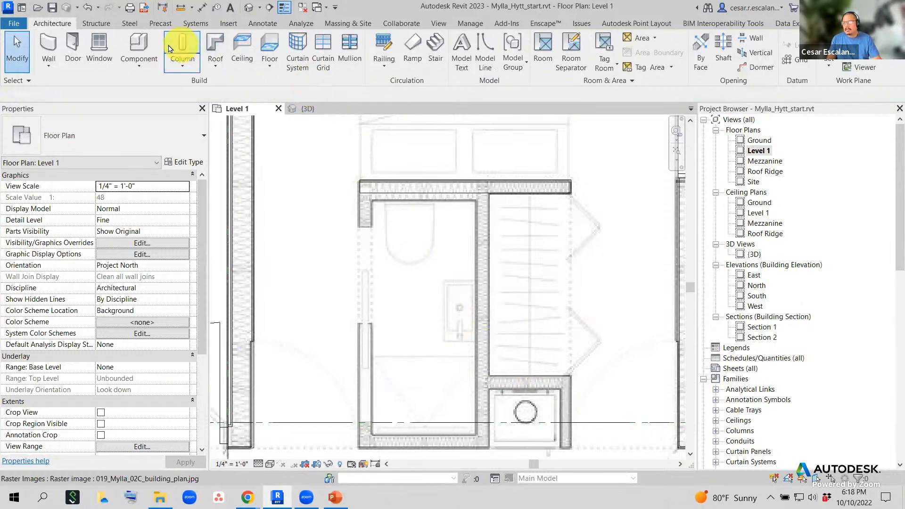
- With WA, draw a chained Interior - Wood partition across, down and back across the bathroom
key(w)
key(a)
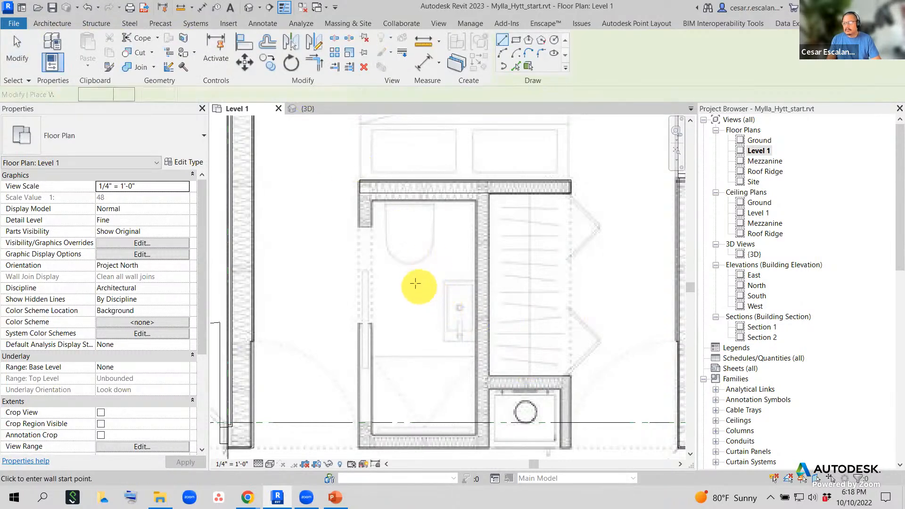
click(415, 283)
click(547, 288)
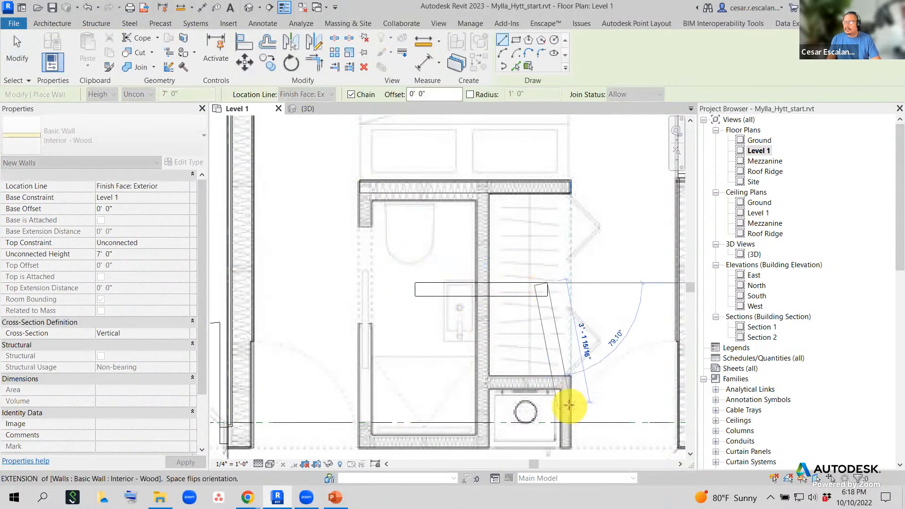
click(547, 389)
click(432, 390)
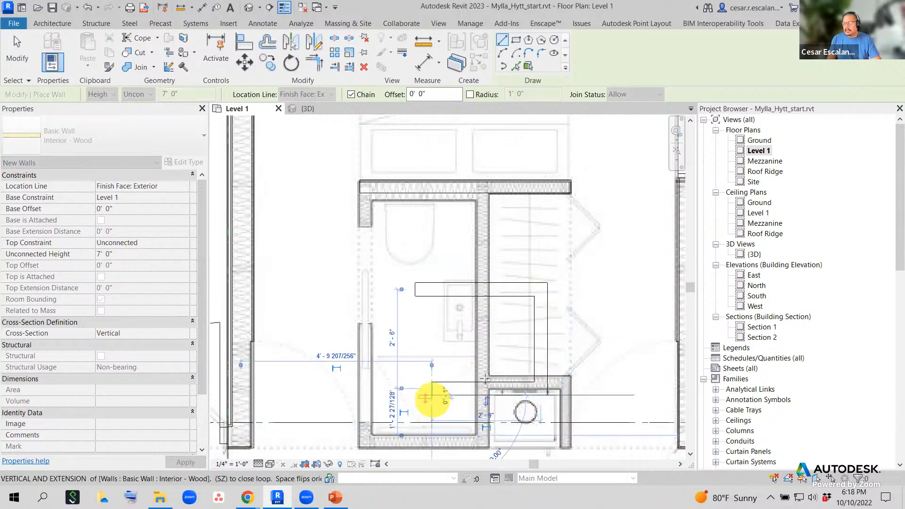
key(Escape)
key(Escape)
click(548, 343)
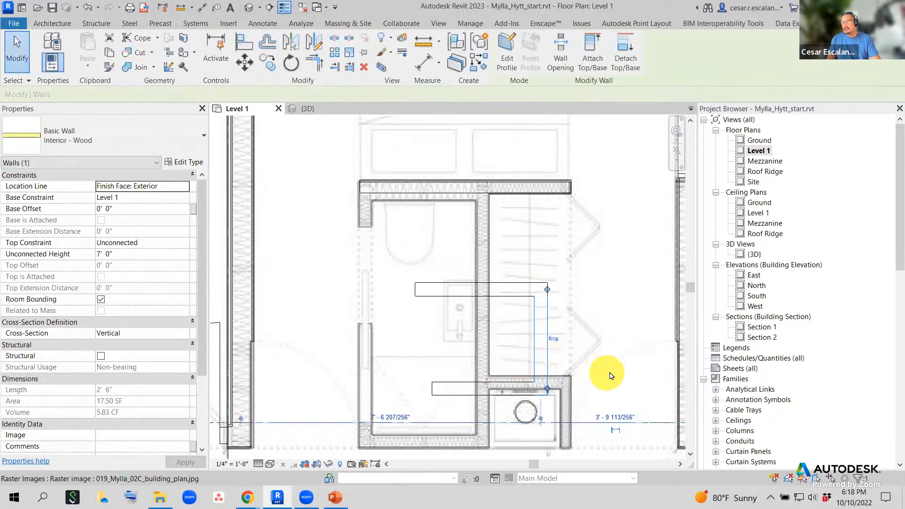
- Draw a three-segment Interior - Wood wall chain below the bathroom: down, across and back up
scroll(566, 356, up, 3)
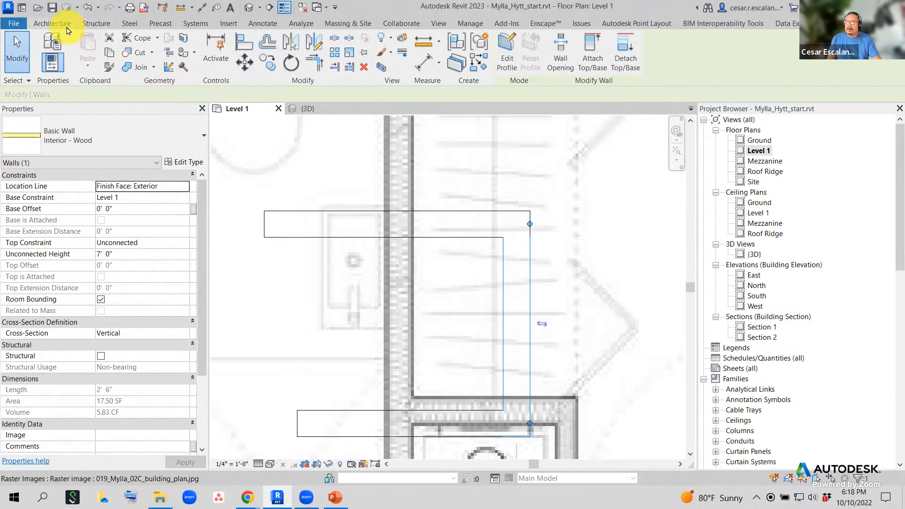
click(52, 23)
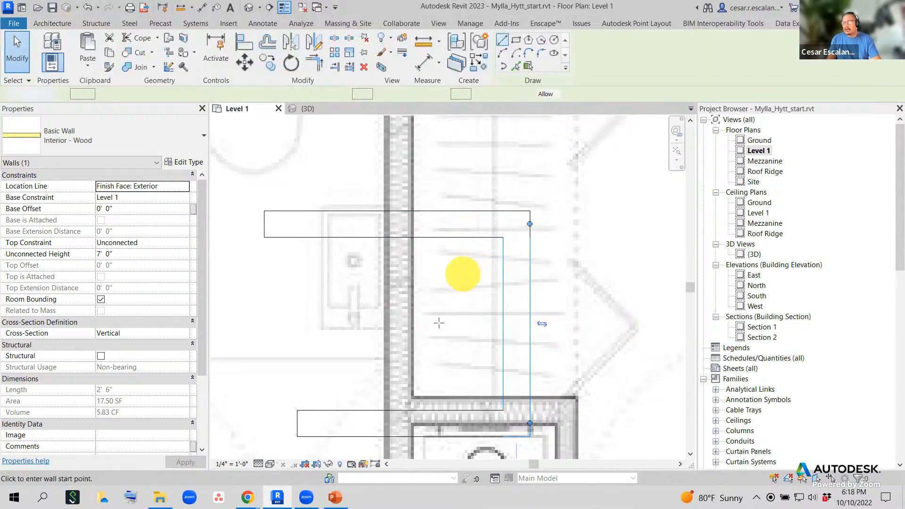
scroll(462, 276, down, 4)
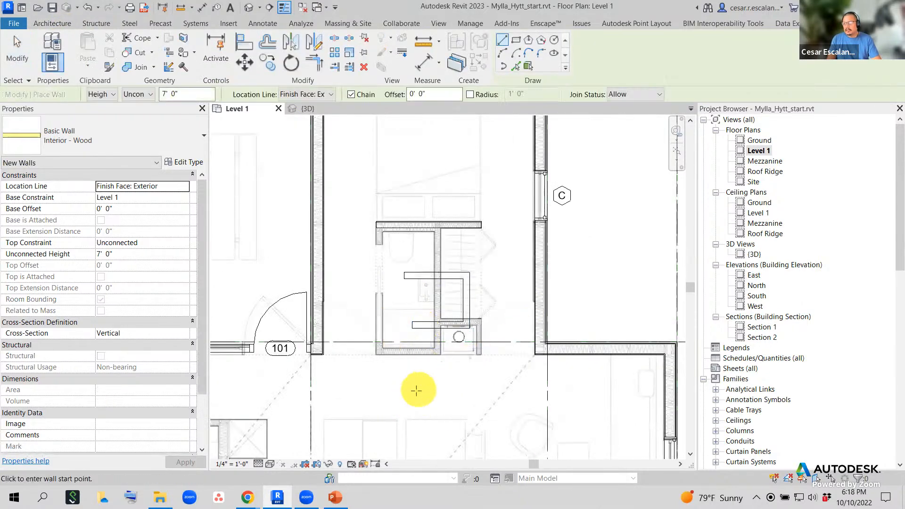
click(405, 404)
click(405, 454)
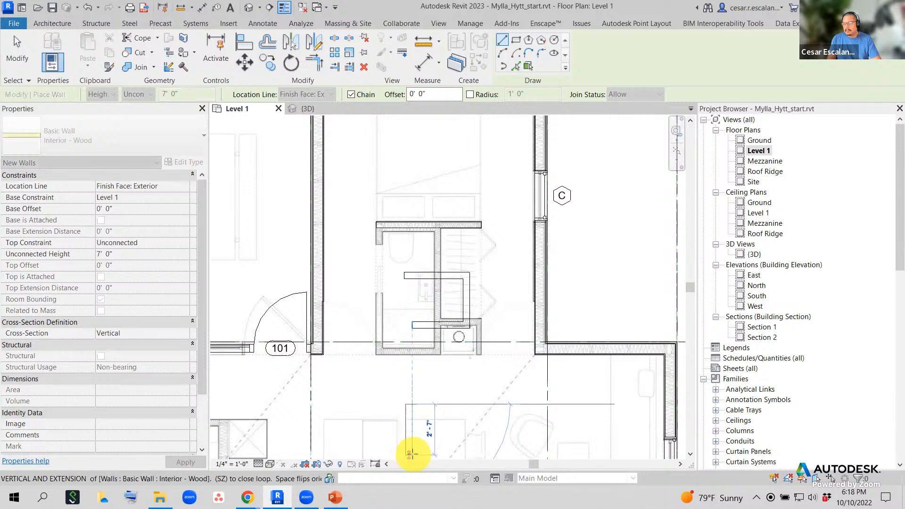
click(484, 455)
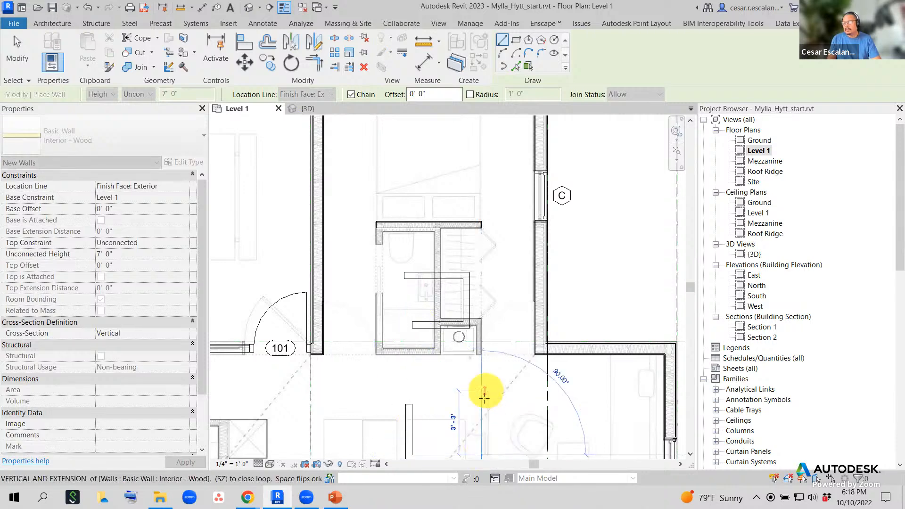
click(485, 392)
key(Escape)
key(Escape)
- Delete the right-hand and bottom walls of that new chain
middle_drag(494, 410, 500, 301)
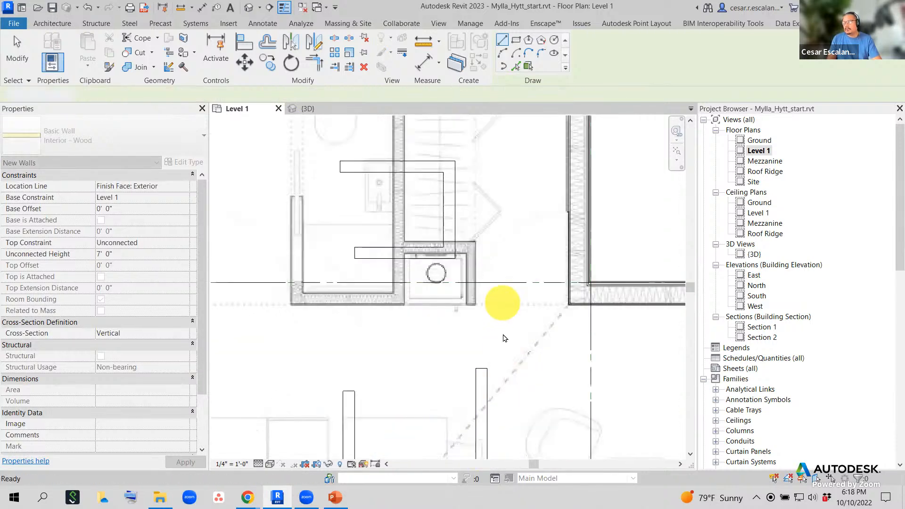
click(485, 393)
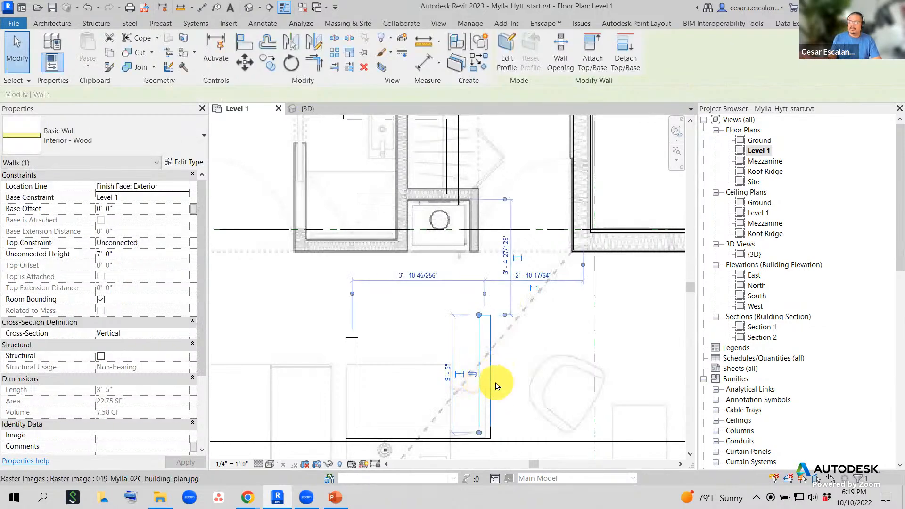
click(496, 386)
click(488, 390)
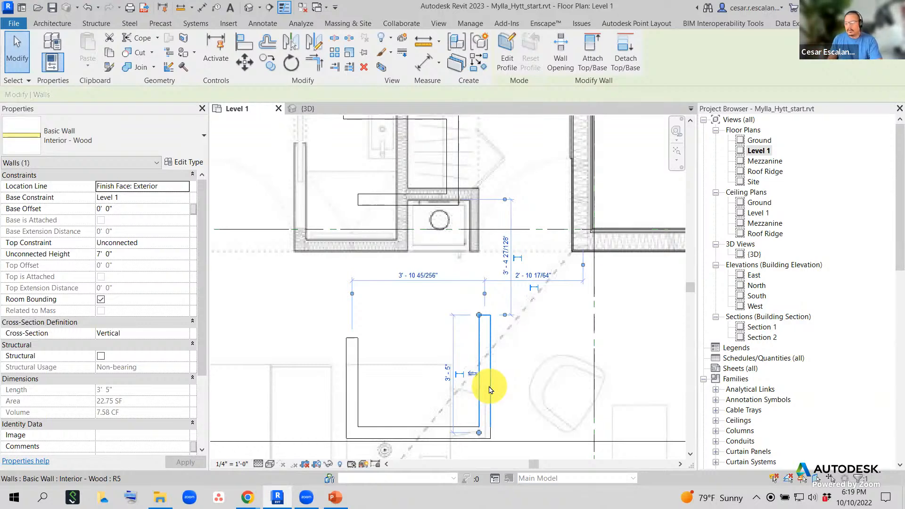
key(Delete)
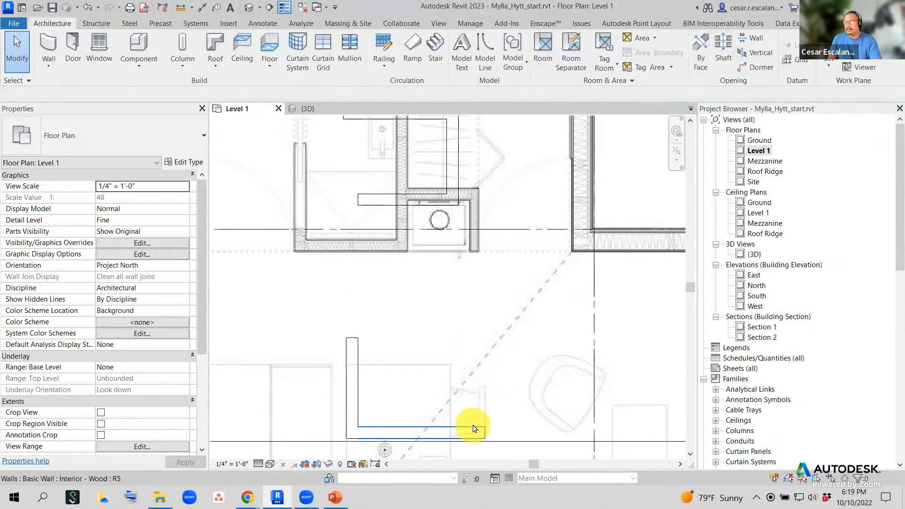
click(474, 427)
key(Delete)
- Delete the upper horizontal, vertical and short horizontal partition walls in the bathroom
middle_drag(436, 313, 427, 438)
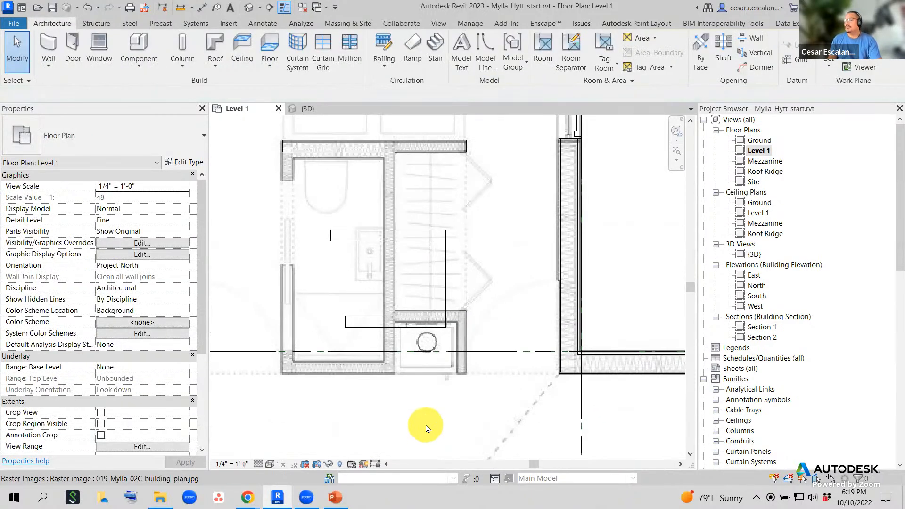
click(417, 236)
key(Delete)
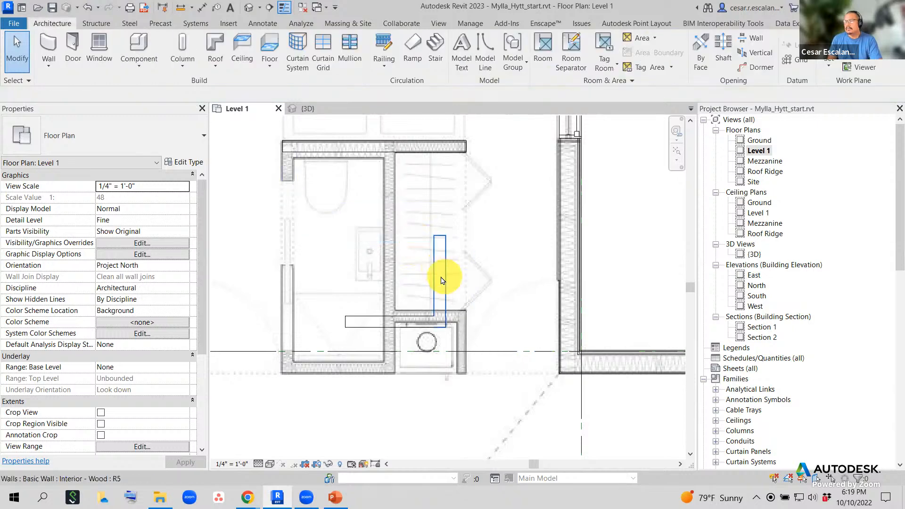
click(442, 280)
key(Delete)
click(430, 321)
key(Delete)
middle_drag(456, 225, 491, 283)
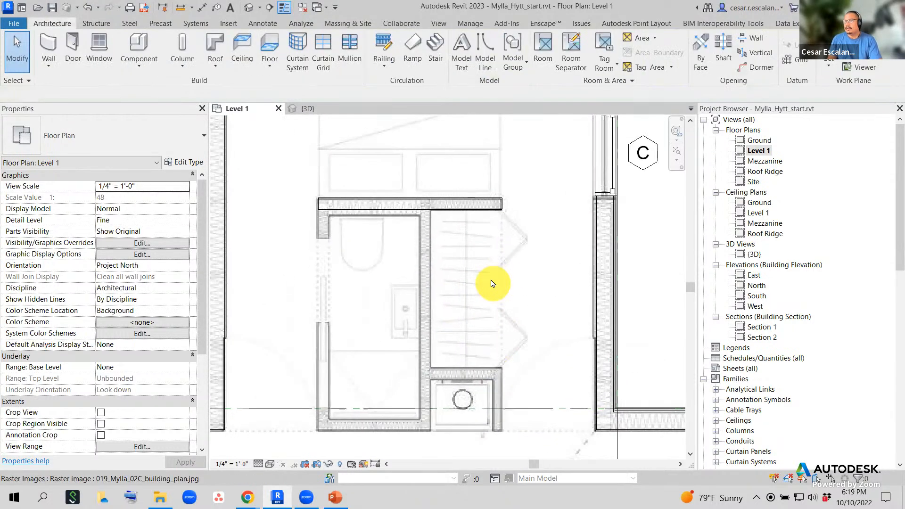
scroll(492, 283, down, 2)
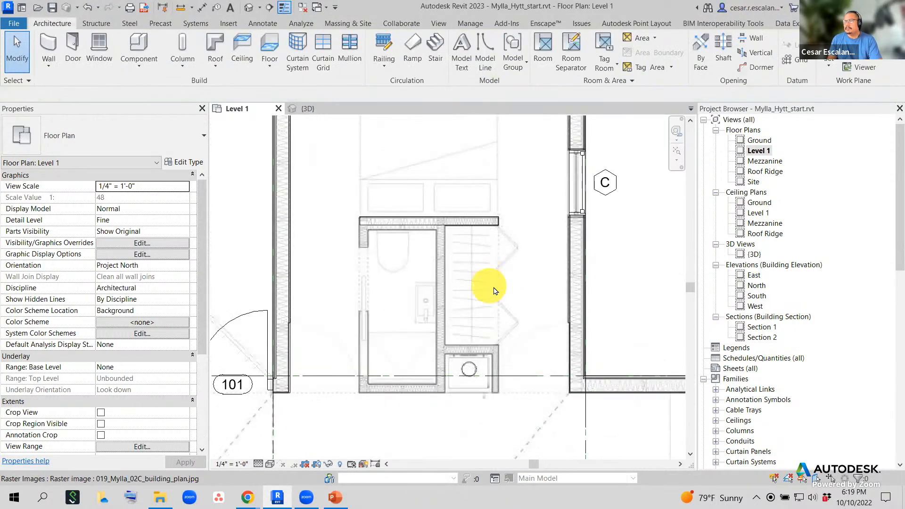
- Abandon a started wall and choose Wall: Architectural from the Wall drop-down
click(52, 46)
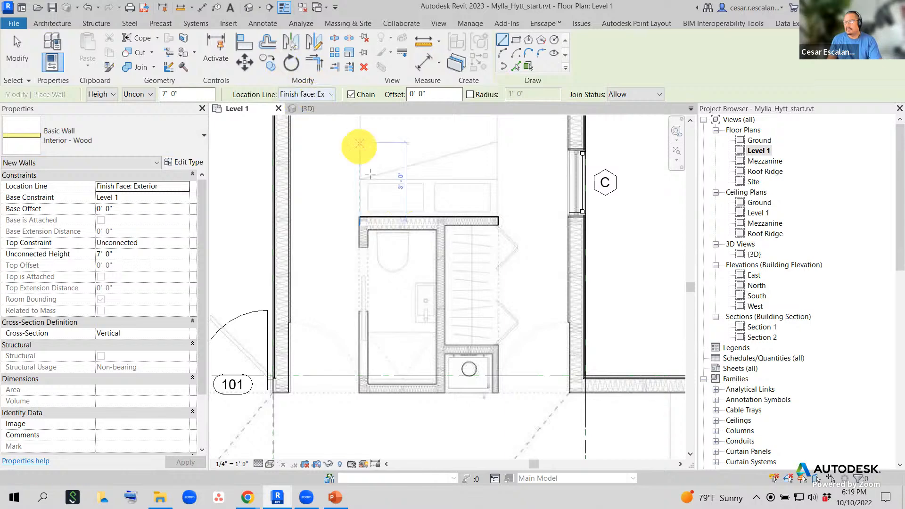
scroll(362, 218, up, 2)
click(357, 217)
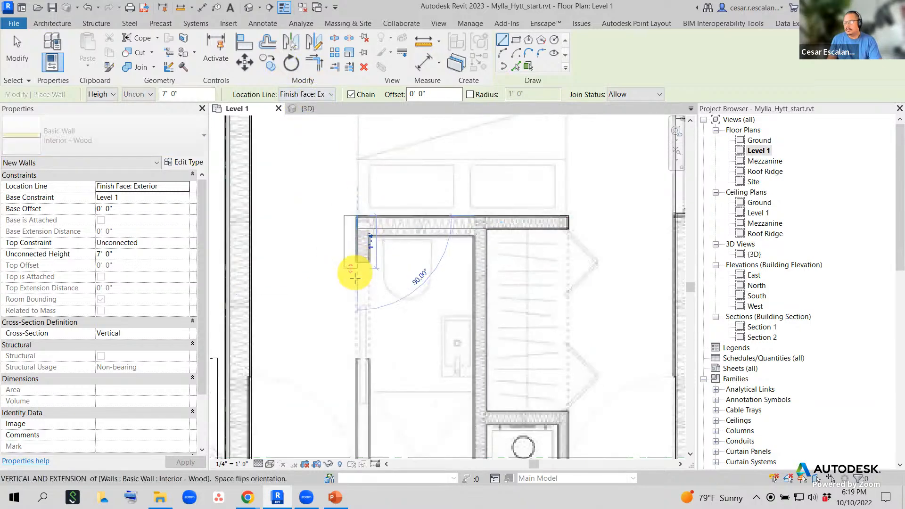
key(Escape)
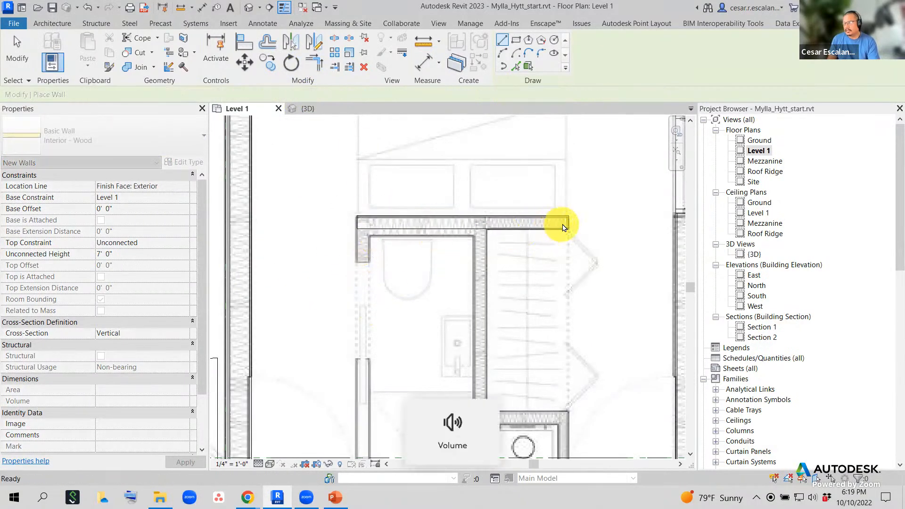
key(Escape)
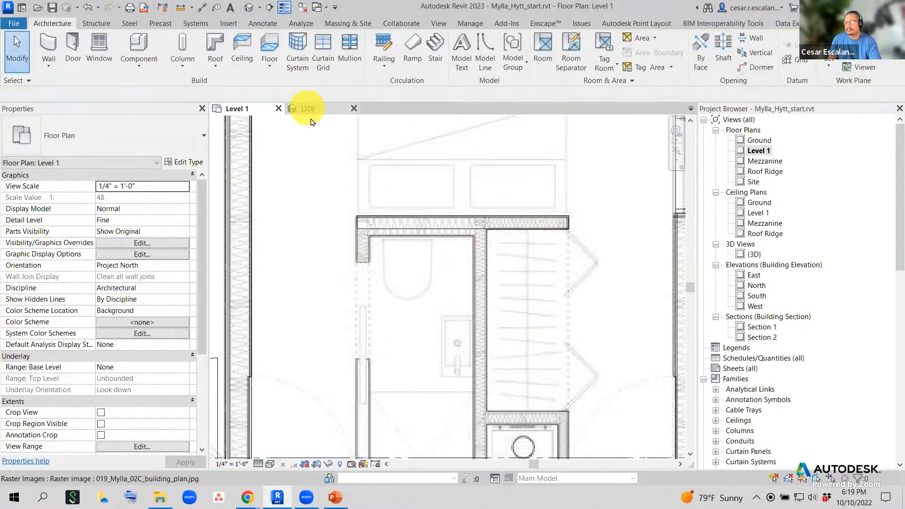
scroll(406, 245, down, 1)
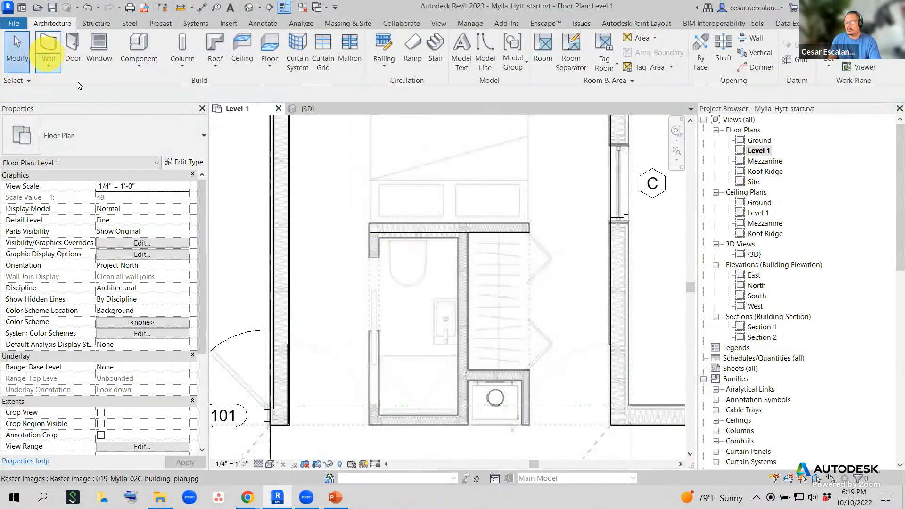
click(48, 68)
click(51, 88)
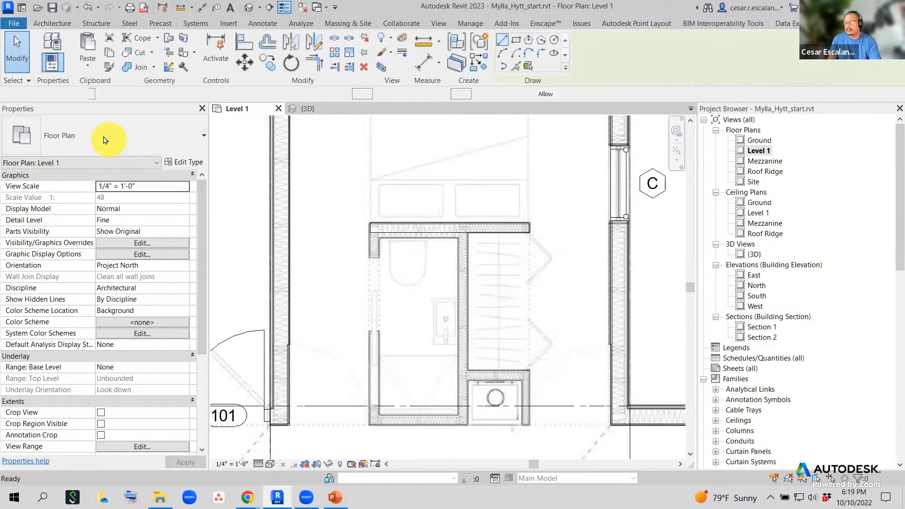
- Draw a wall from the top wall's right end down to the corner, then along the bottom
click(530, 222)
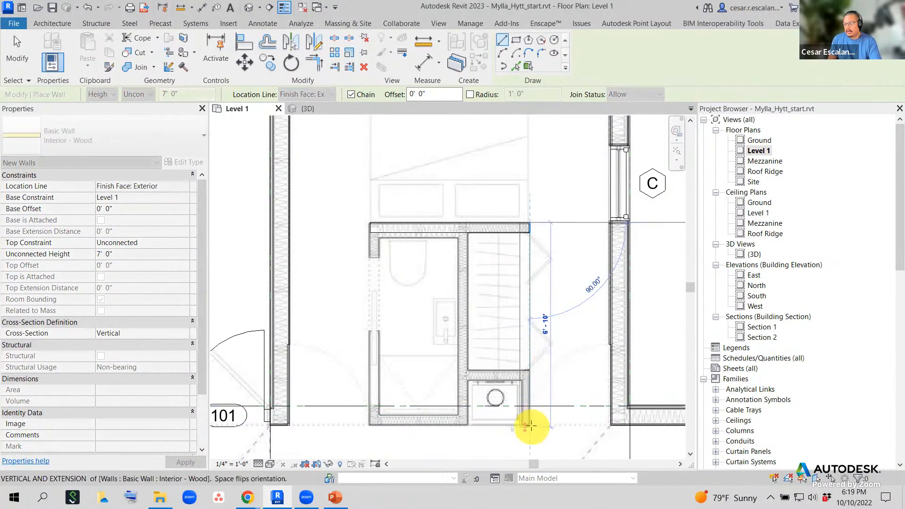
scroll(530, 422, up, 1)
scroll(571, 344, up, 1)
scroll(566, 358, up, 3)
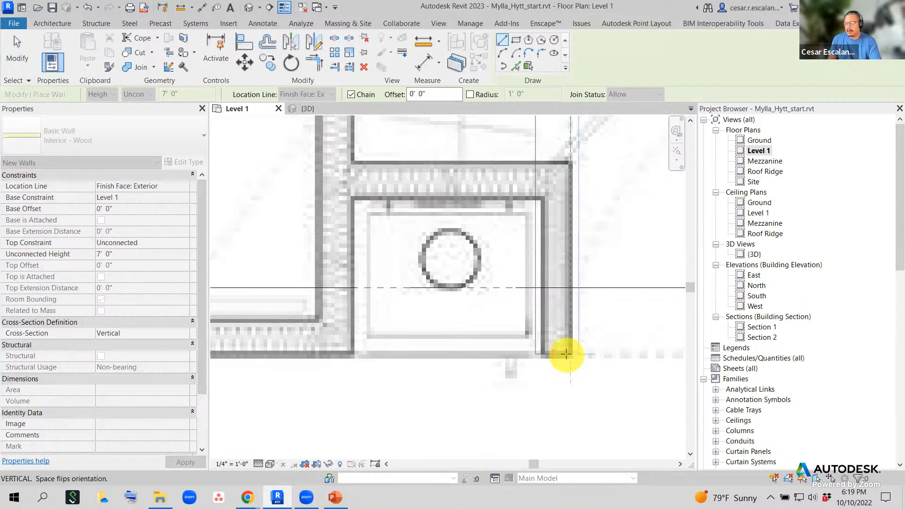
click(567, 354)
scroll(465, 348, down, 2)
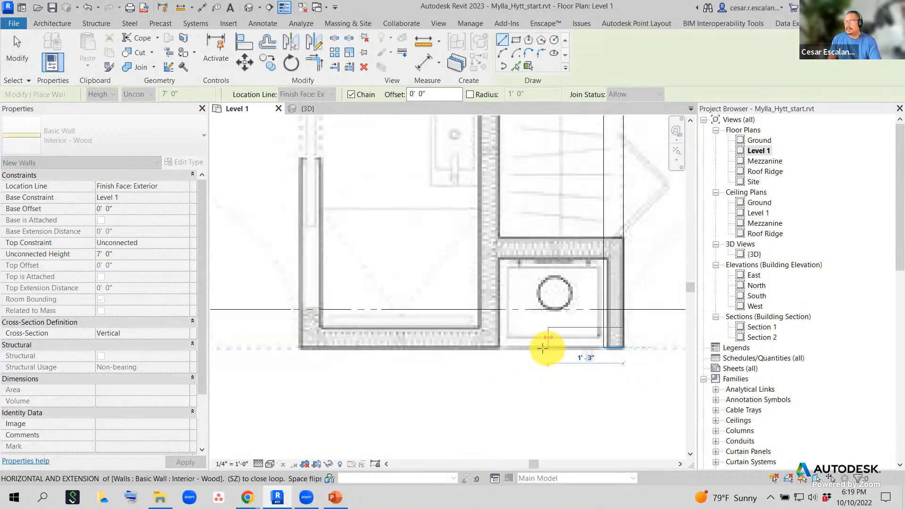
click(304, 346)
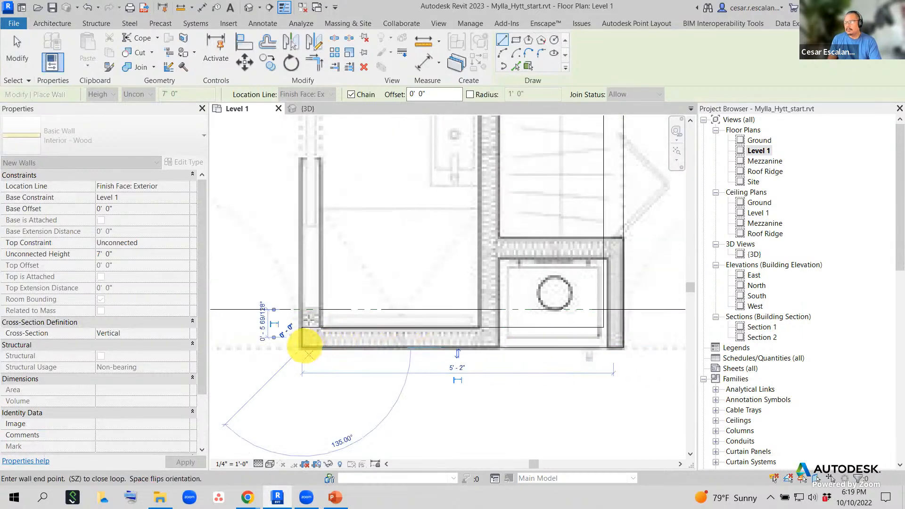
- Run the wall up to the bathroom's top-left corner and discard the unwanted angled segment
middle_drag(309, 251, 303, 333)
scroll(306, 344, down, 1)
scroll(307, 344, down, 1)
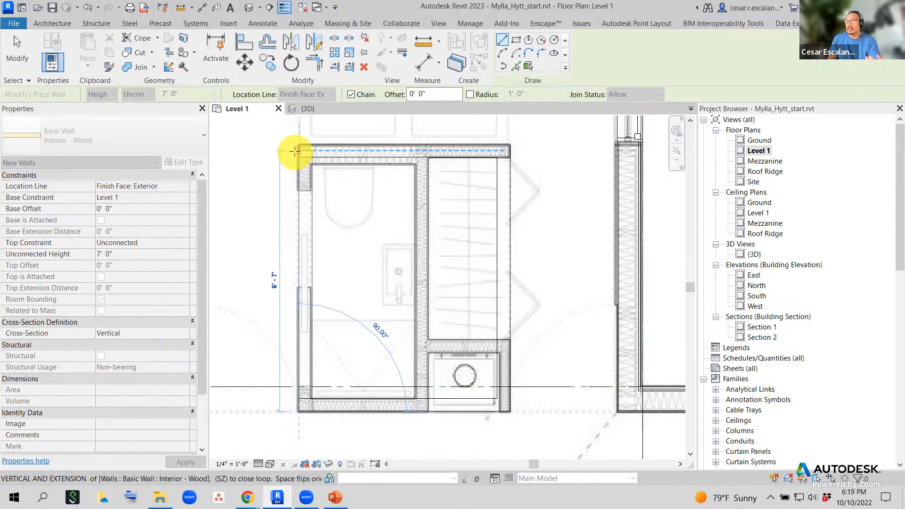
click(296, 151)
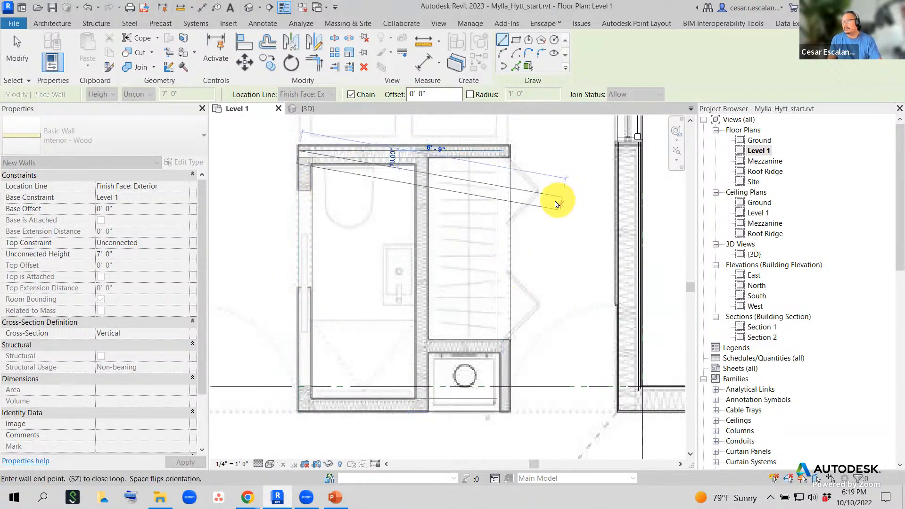
key(Escape)
scroll(410, 169, up, 2)
key(Escape)
- Draw a partition from the bathroom's top wall down to its bottom wall
scroll(383, 147, down, 2)
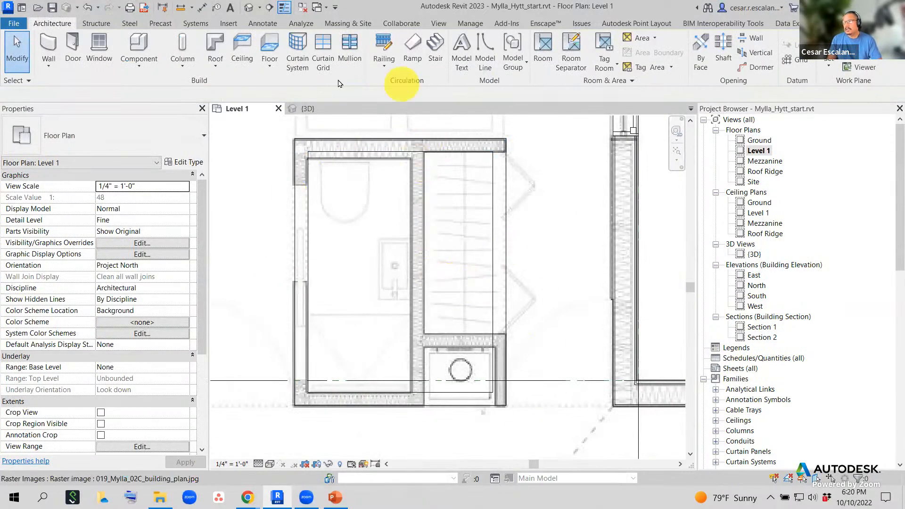
click(53, 56)
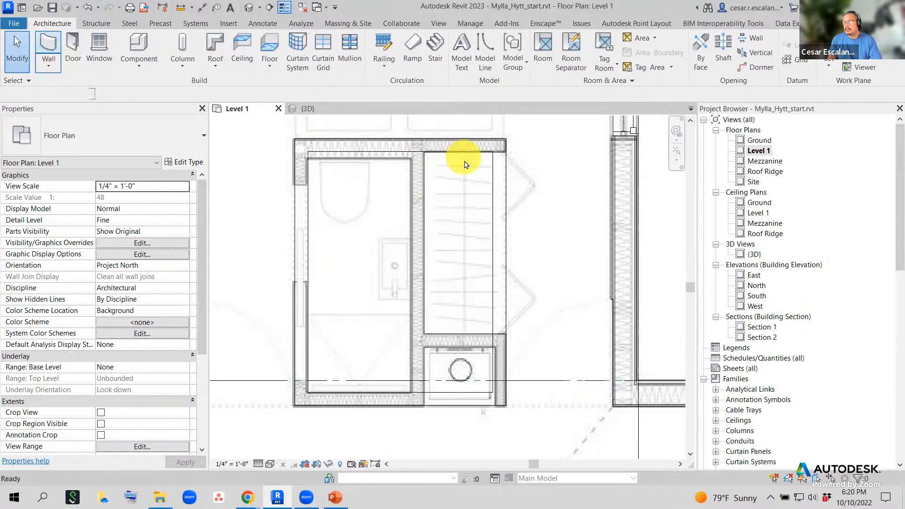
click(423, 146)
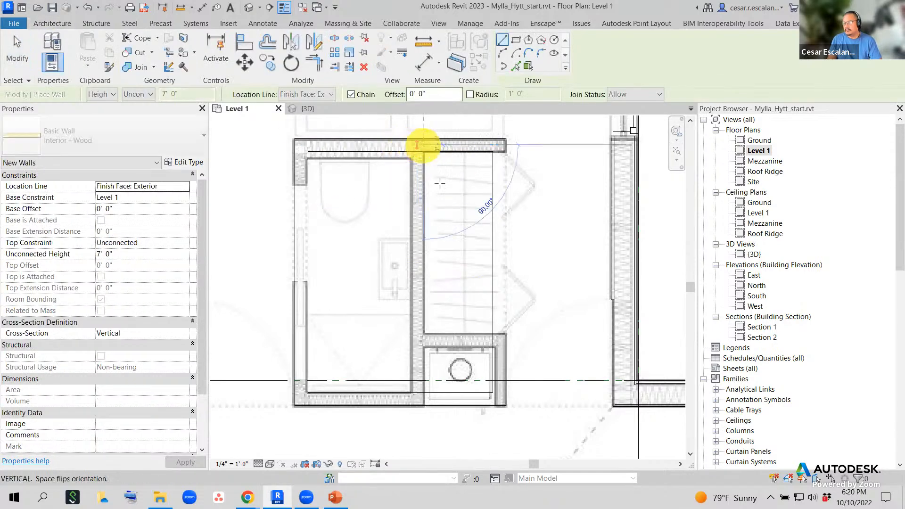
click(424, 404)
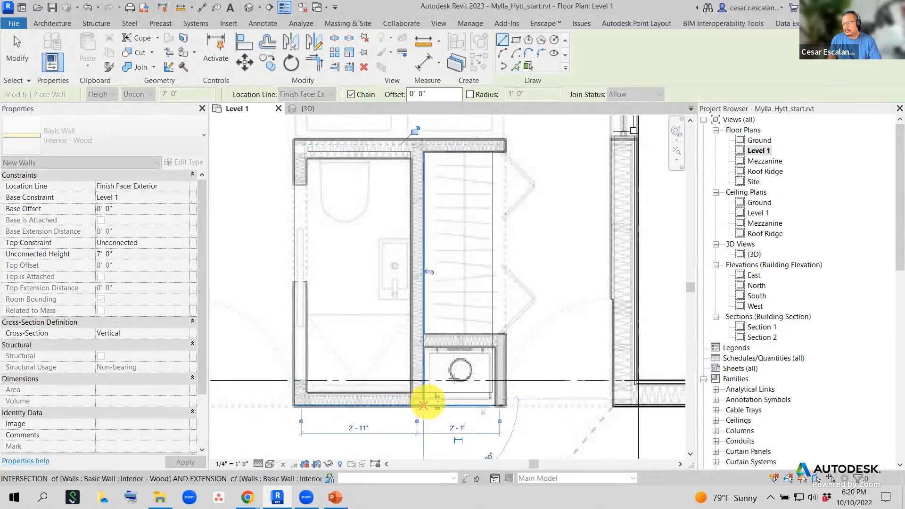
key(Escape)
scroll(488, 364, up, 1)
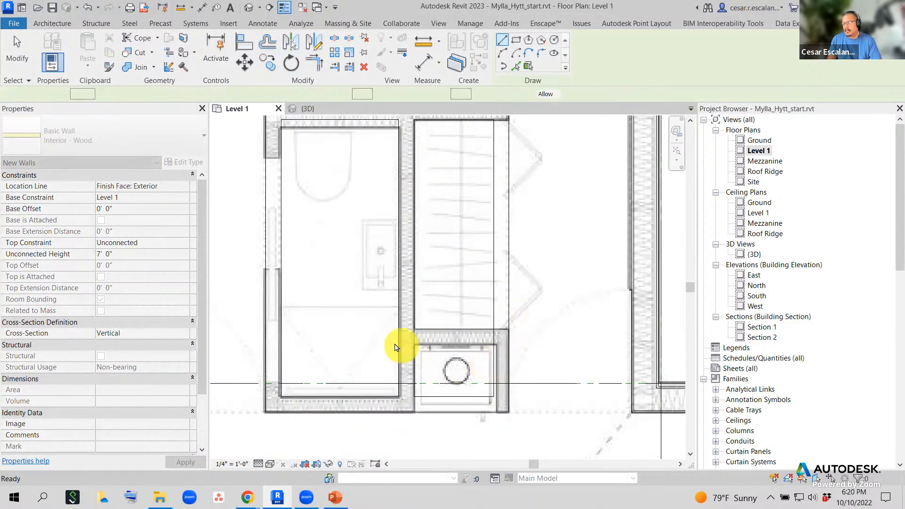
scroll(525, 333, up, 2)
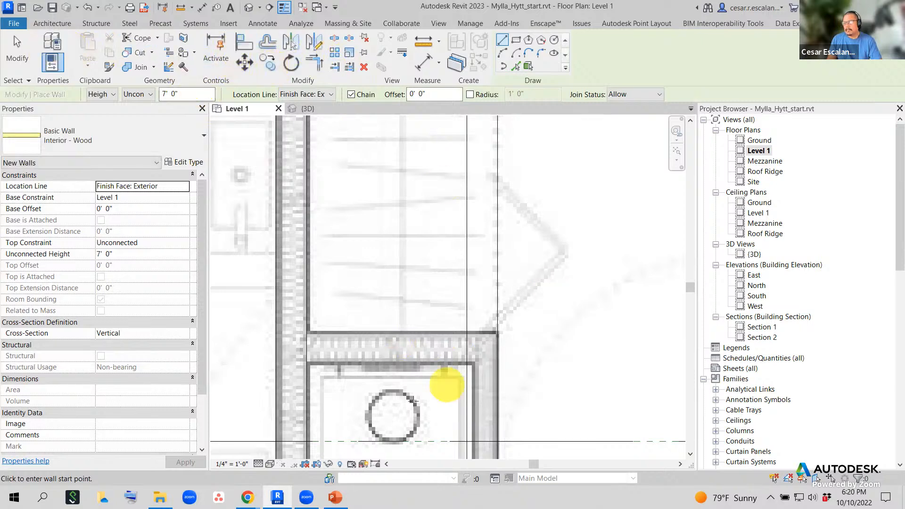
scroll(472, 358, down, 2)
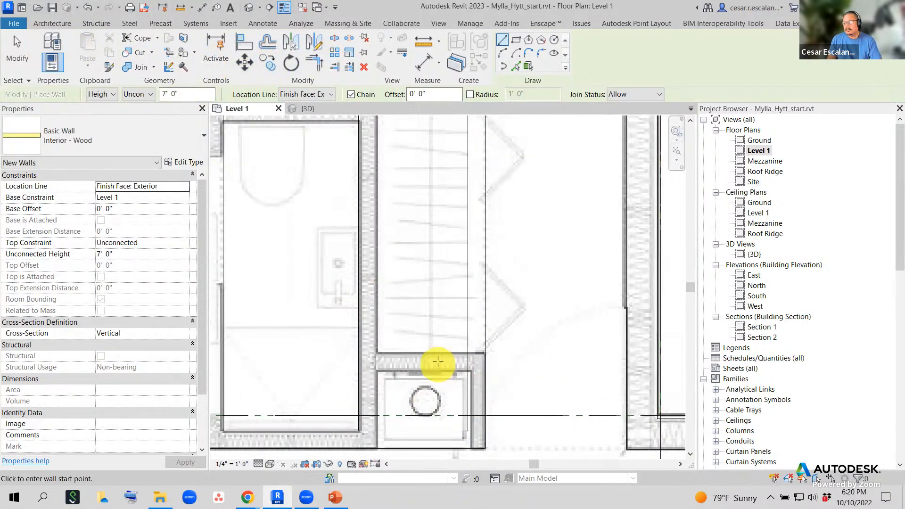
scroll(438, 361, down, 1)
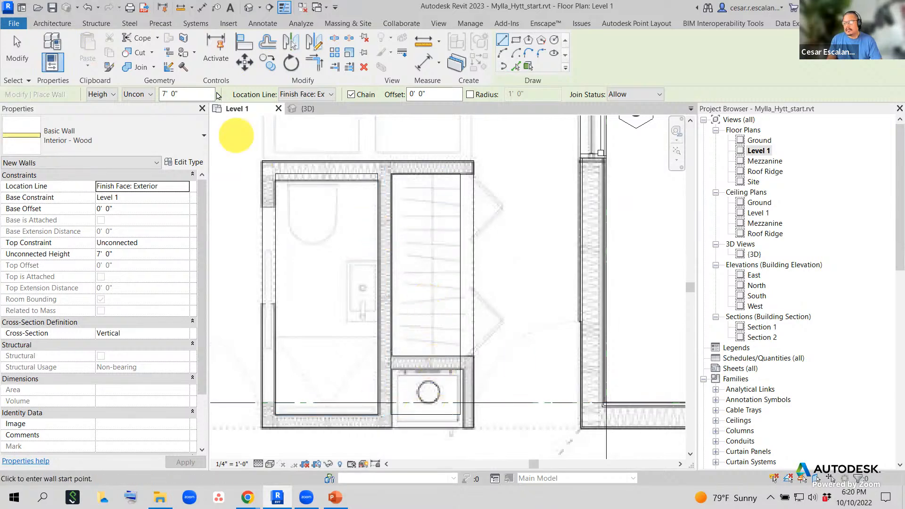
- Draw a wall along the shower's right side, ending at the shower's corner
click(50, 23)
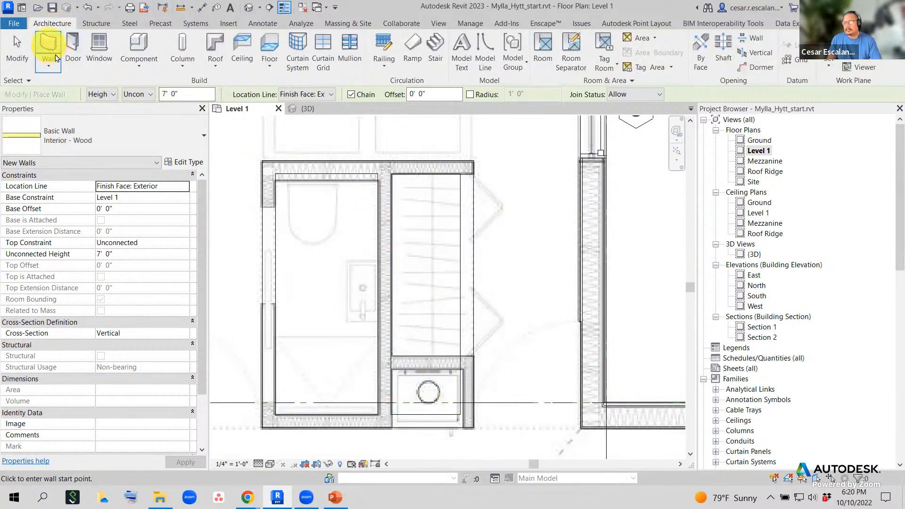
click(385, 358)
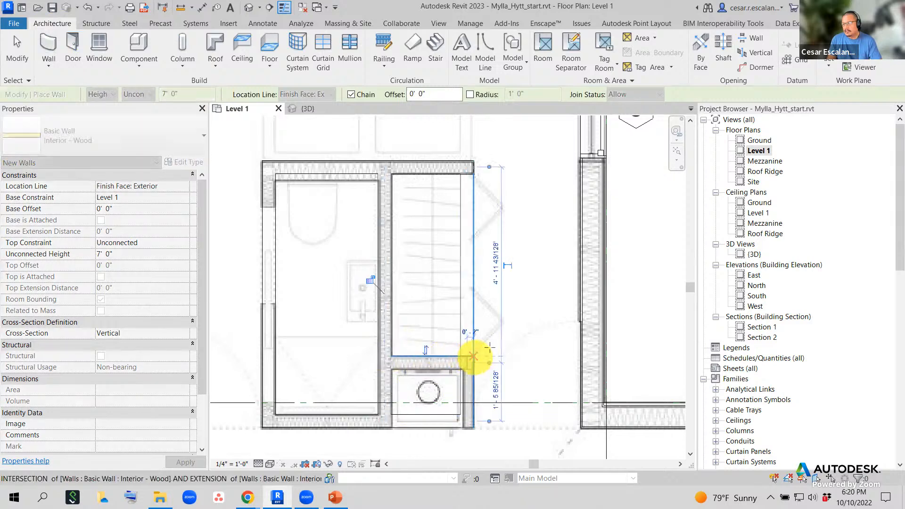
click(474, 357)
key(Escape)
key(Escape)
scroll(460, 386, down, 1)
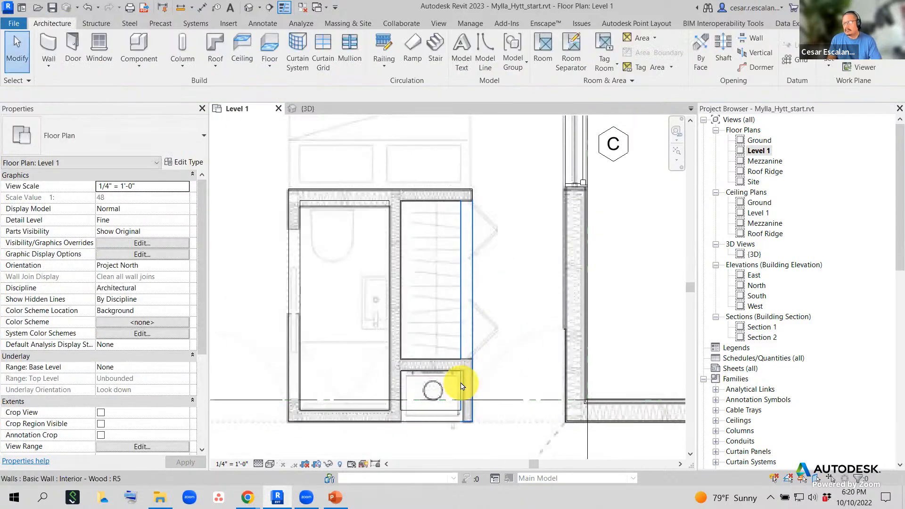
- Set the Level 1 plan's Detail Level to Coarse, then pan right and zoom out
click(258, 465)
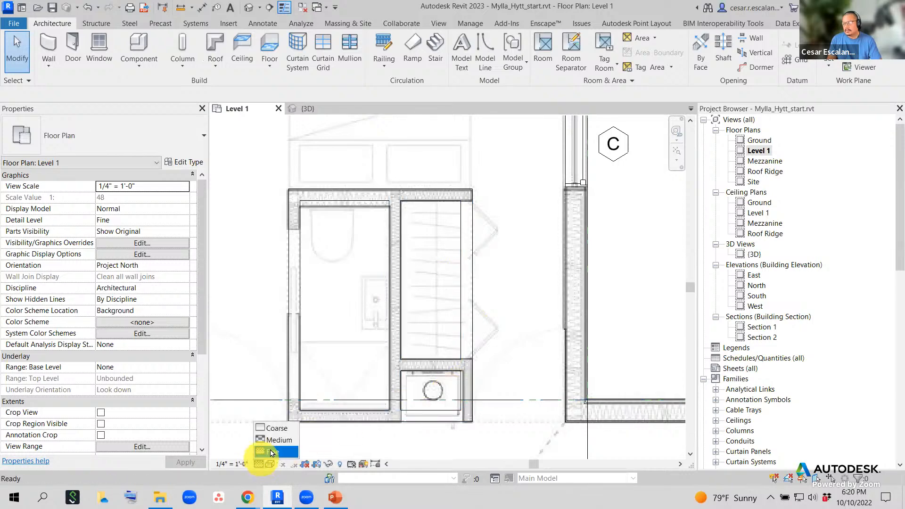
click(276, 428)
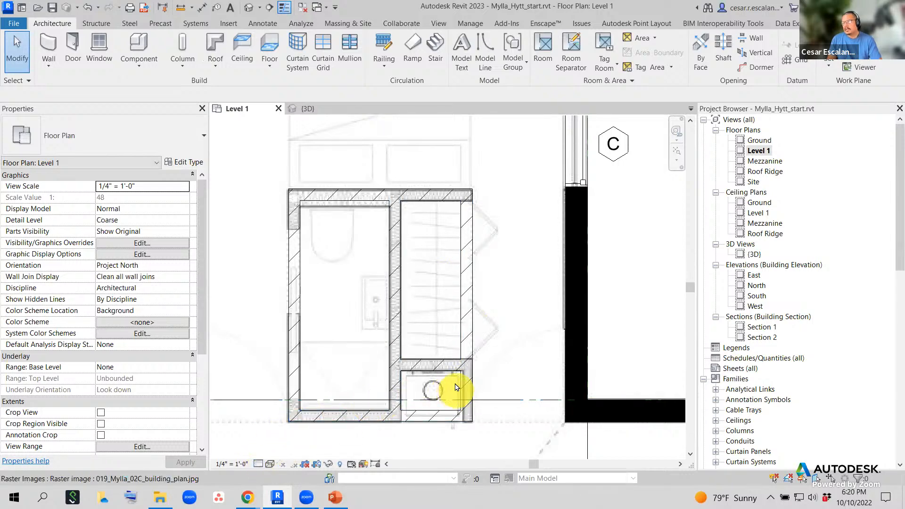
middle_drag(496, 310, 527, 315)
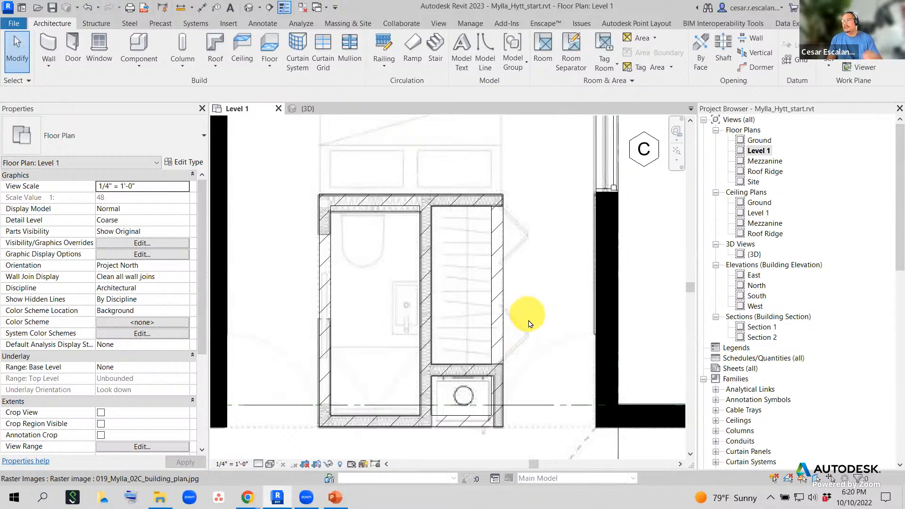
scroll(528, 326, down, 2)
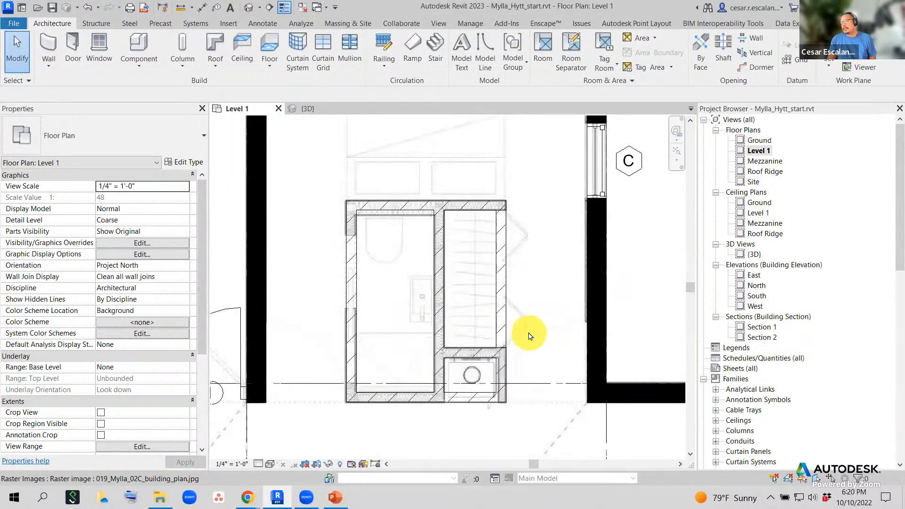
scroll(531, 336, down, 1)
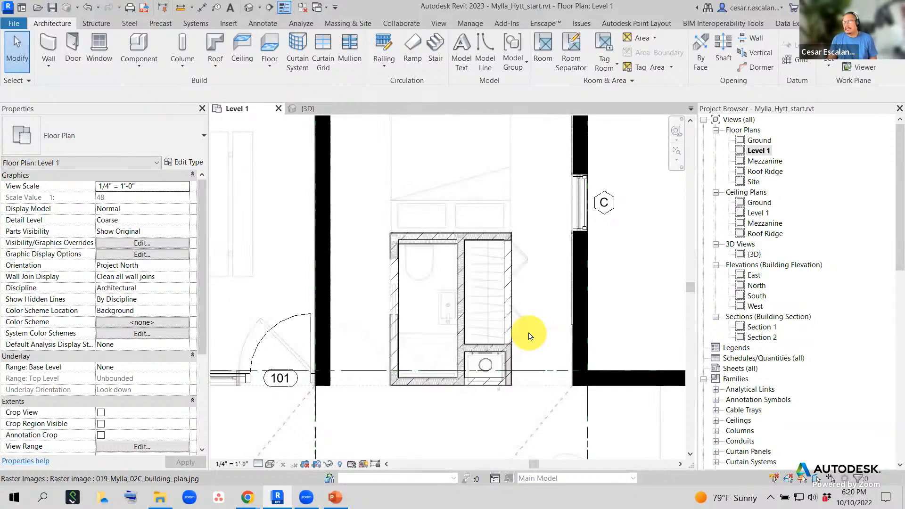
- Set the Interior - Wood type's Coarse Scale Fill Pattern to <Solid fill> via Edit Type
click(514, 312)
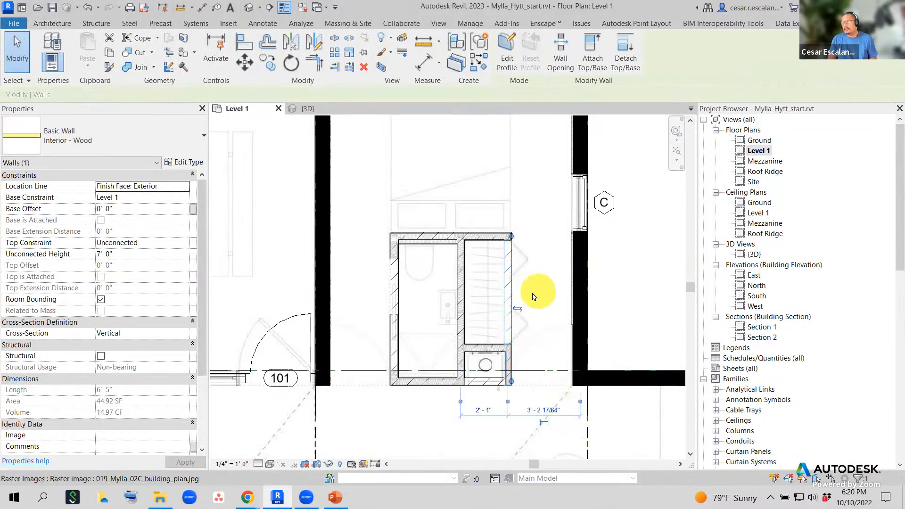
click(191, 163)
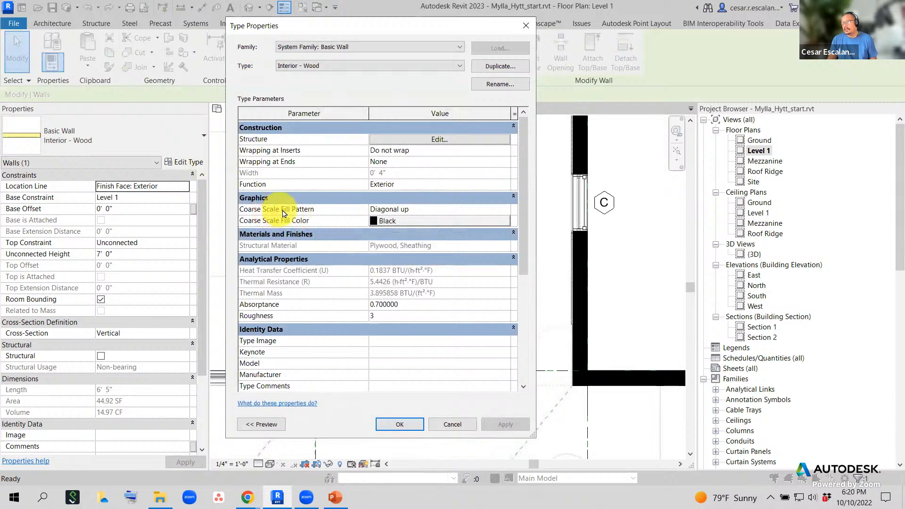
click(470, 209)
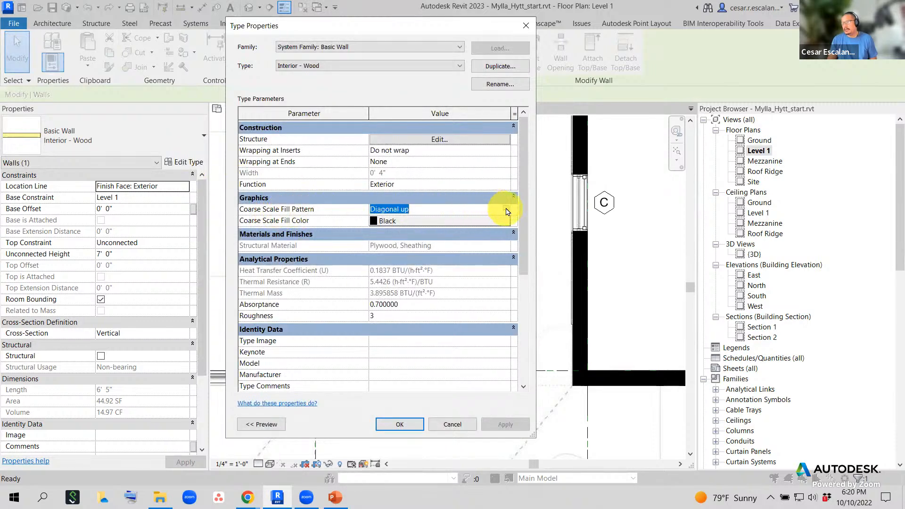
click(507, 212)
scroll(437, 228, up, 3)
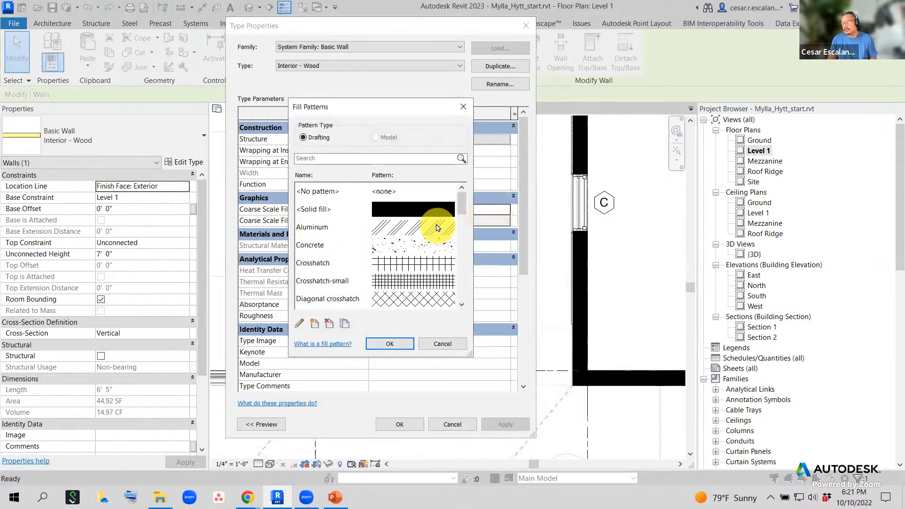
click(392, 209)
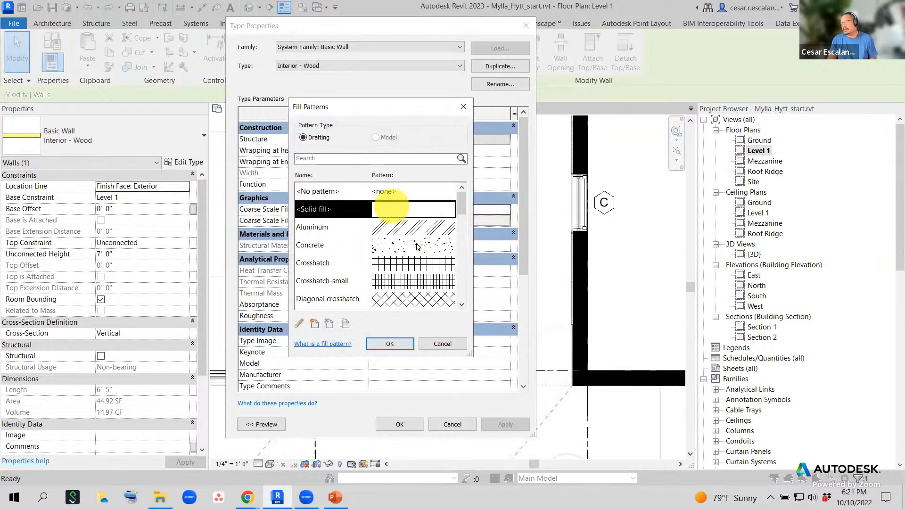
click(390, 343)
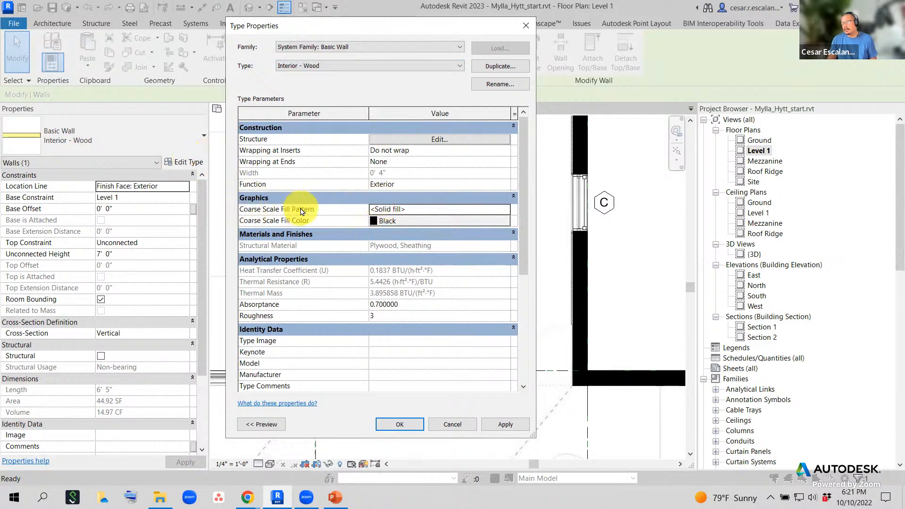
click(404, 425)
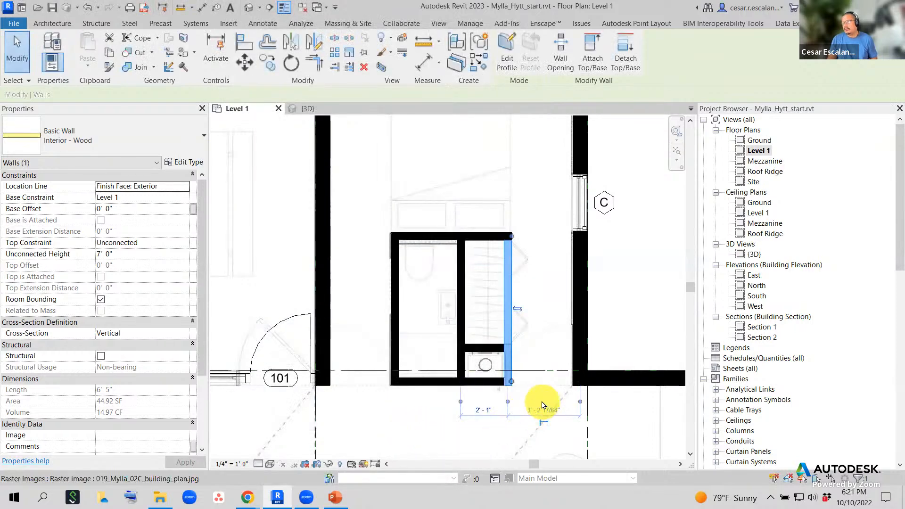
- Switch the plan to Wireframe visual style and Fine detail level
key(Escape)
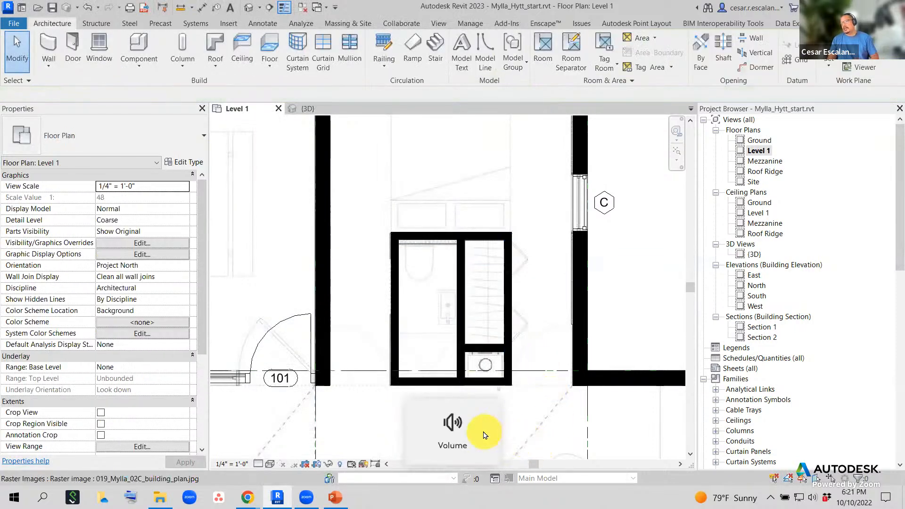
click(270, 464)
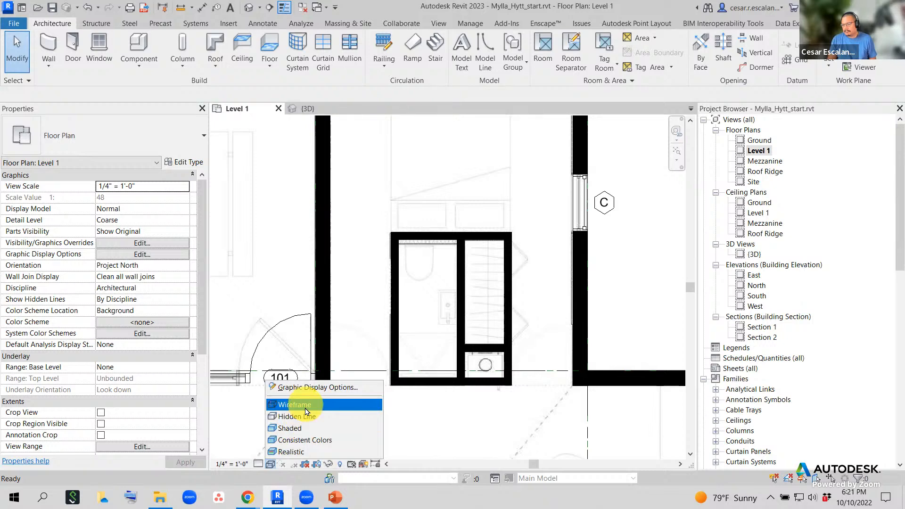
click(307, 406)
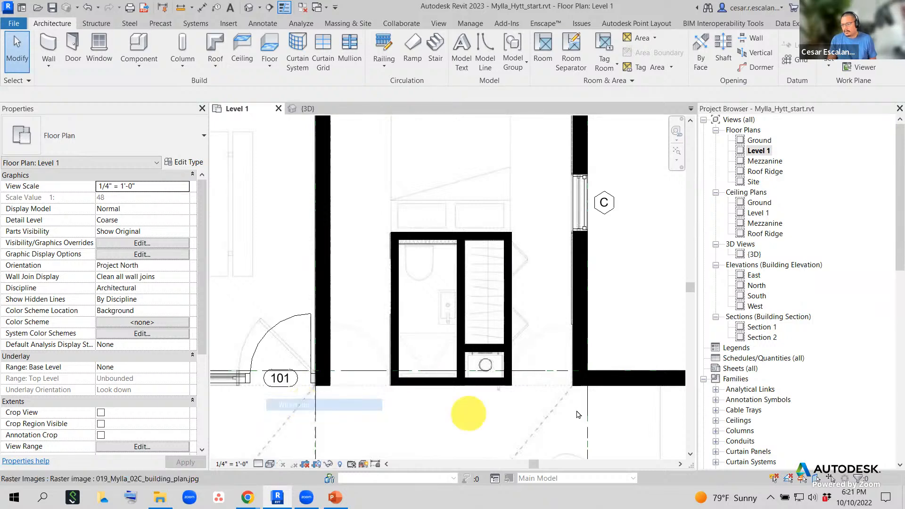
click(497, 415)
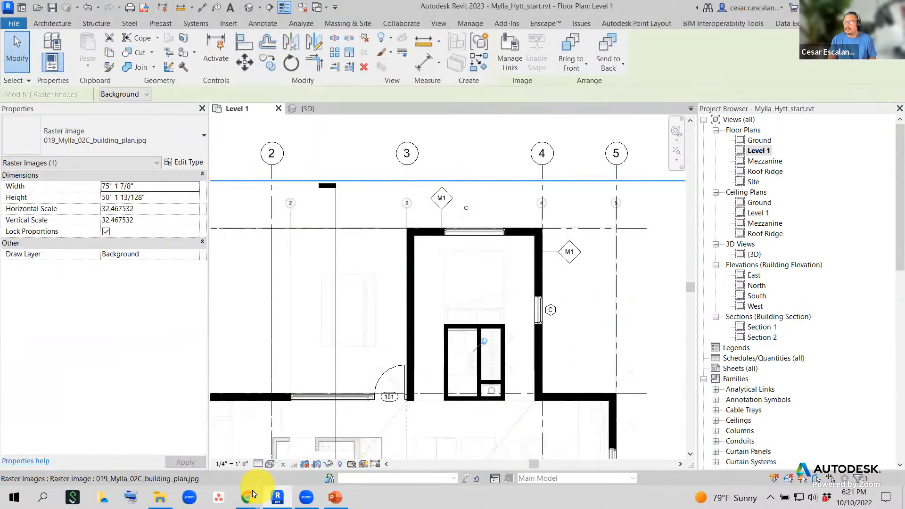
click(258, 464)
click(273, 451)
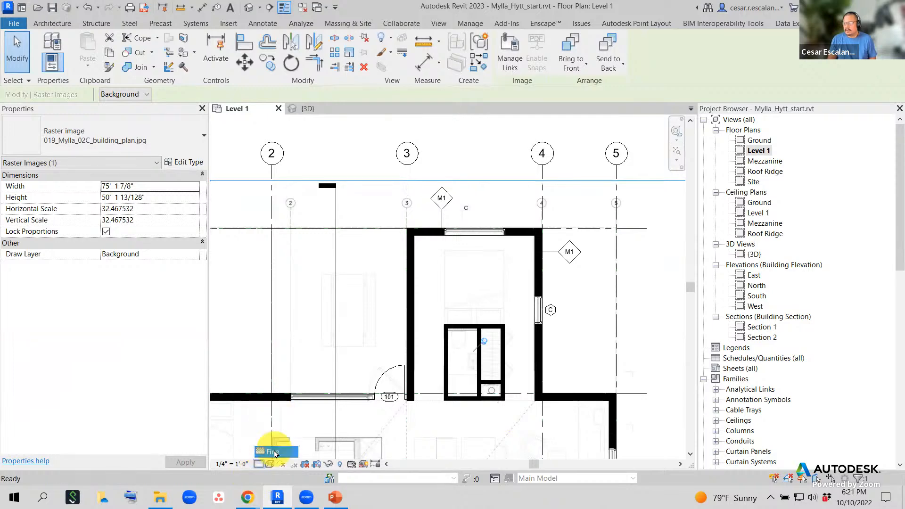
click(572, 365)
- Pan and zoom the plan to bring the bathroom beside room 101 into view
middle_drag(581, 272, 551, 180)
scroll(532, 321, up, 2)
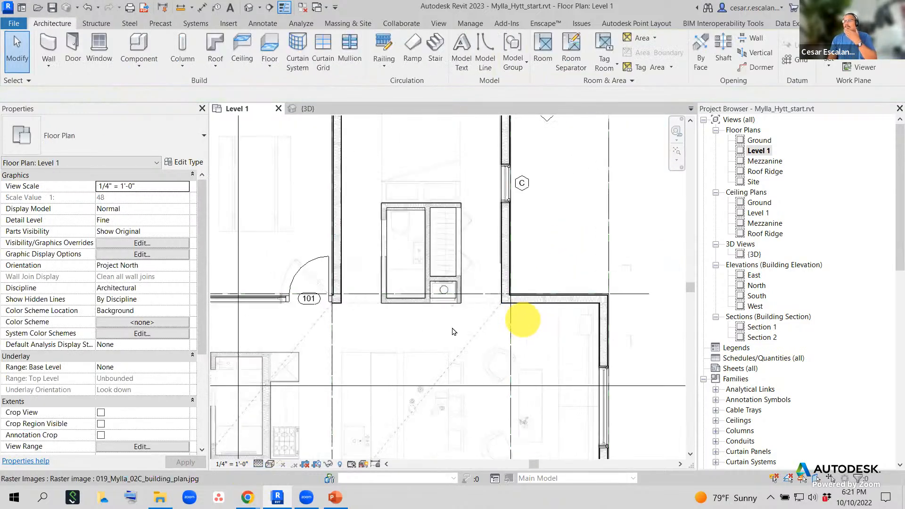
scroll(404, 342, up, 1)
scroll(397, 338, down, 3)
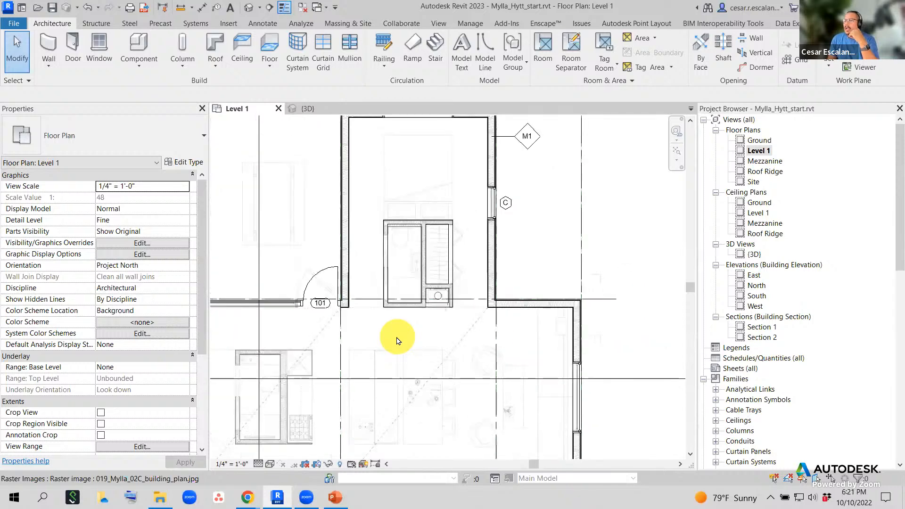
middle_drag(542, 342, 595, 302)
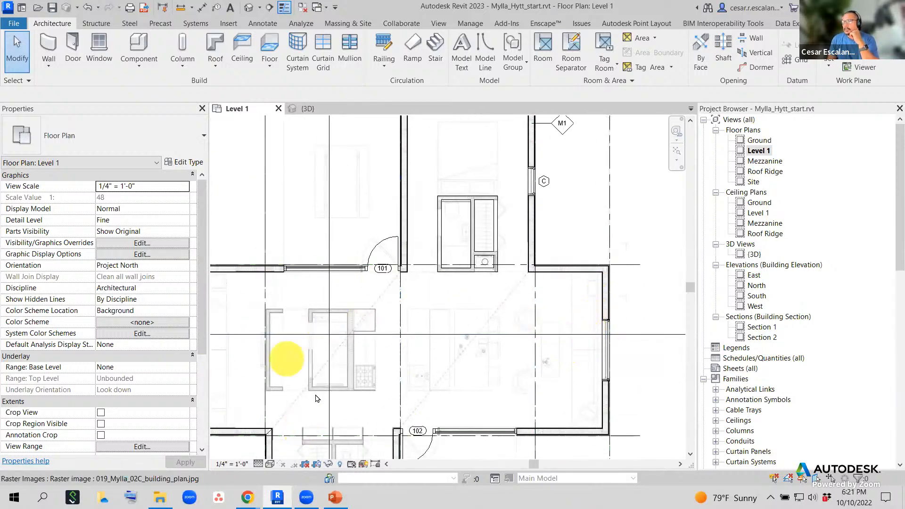
middle_drag(365, 394, 398, 303)
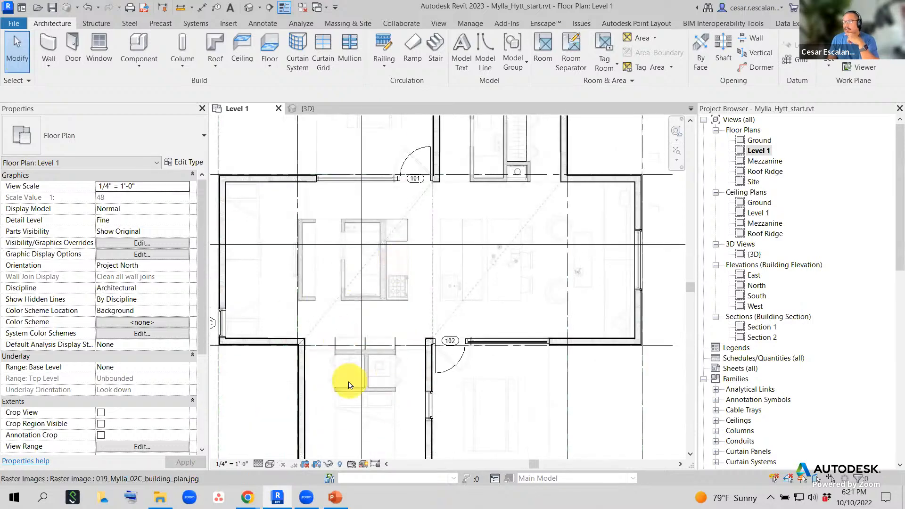
middle_drag(570, 270, 569, 298)
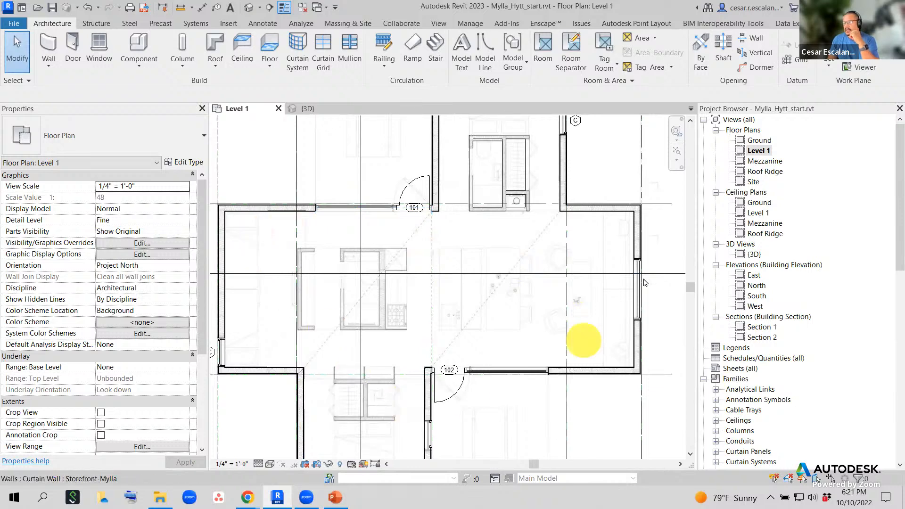
middle_drag(499, 336, 539, 204)
scroll(334, 424, up, 2)
scroll(334, 424, up, 1)
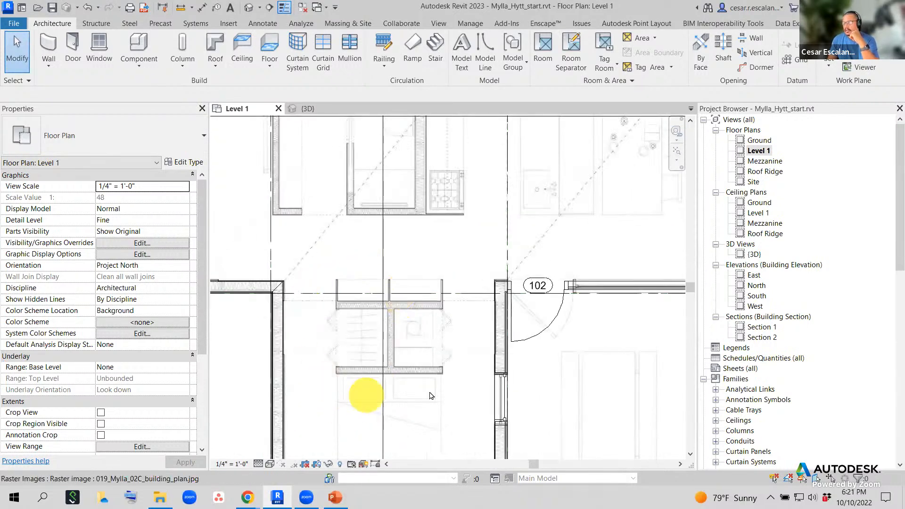
middle_drag(402, 231, 435, 421)
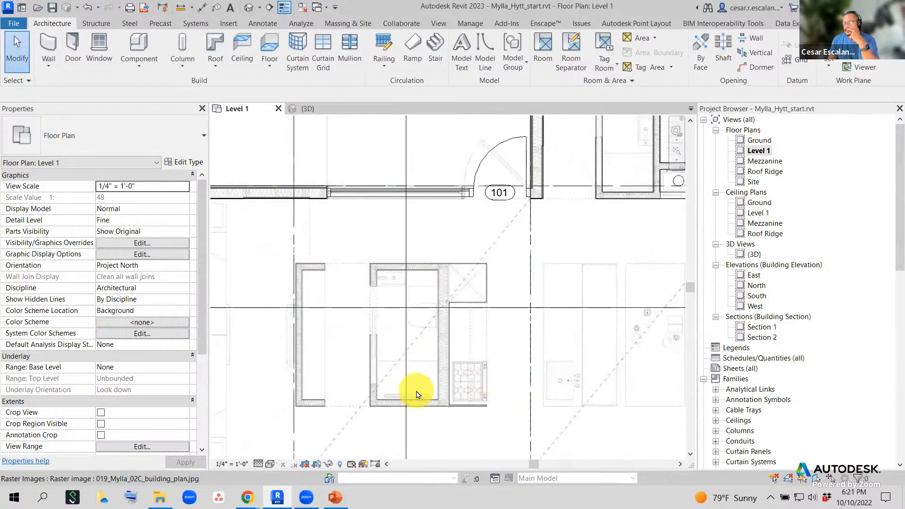
scroll(415, 395, up, 2)
scroll(453, 358, down, 2)
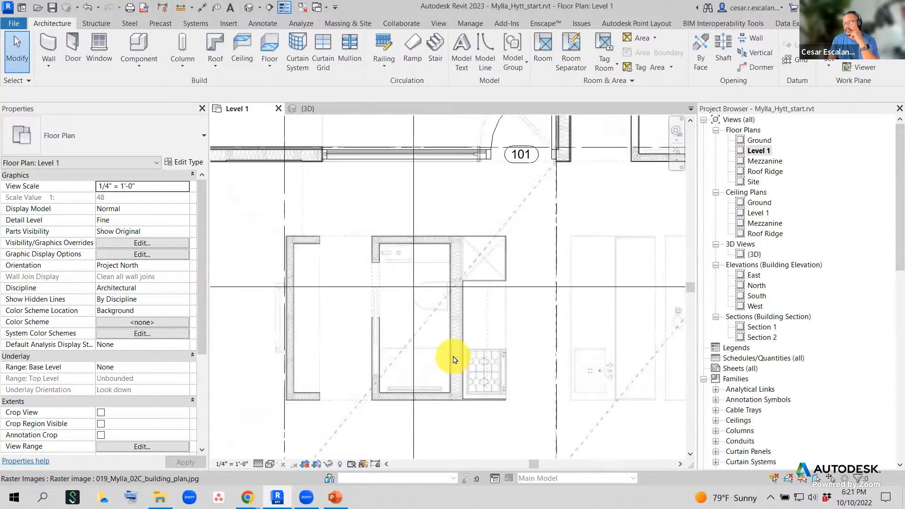
middle_drag(557, 343, 444, 317)
scroll(444, 316, down, 1)
scroll(444, 319, down, 3)
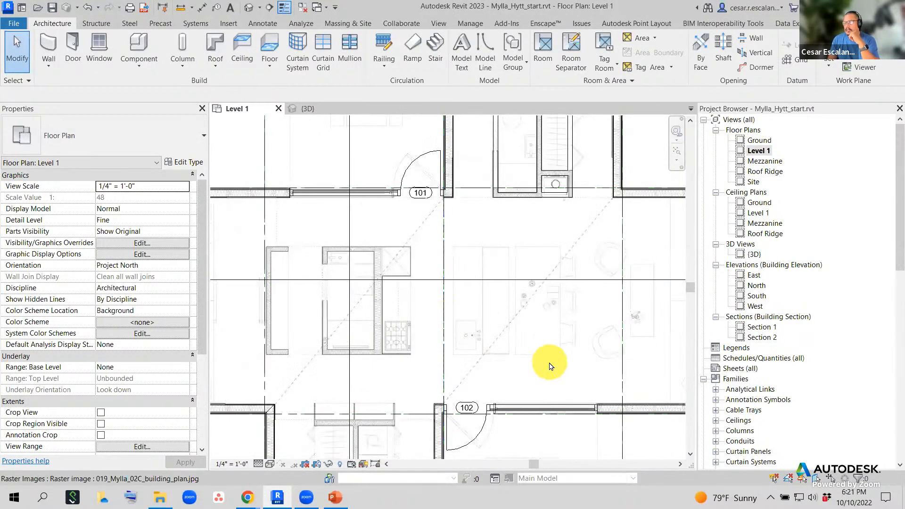
scroll(550, 366, up, 1)
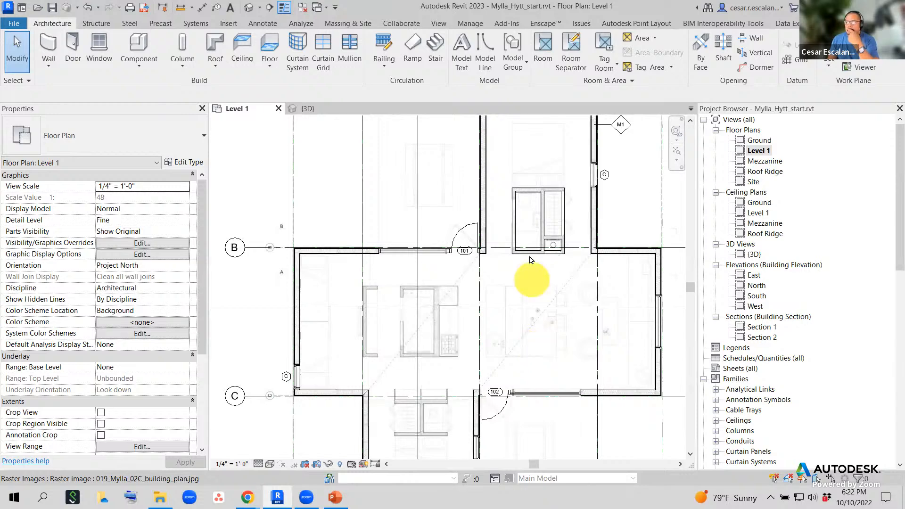
scroll(530, 238, up, 1)
scroll(485, 313, up, 1)
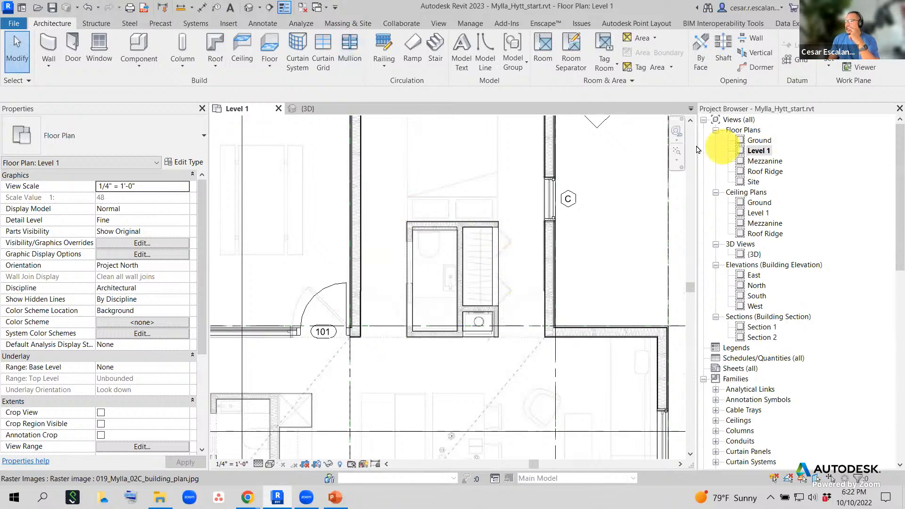
click(515, 359)
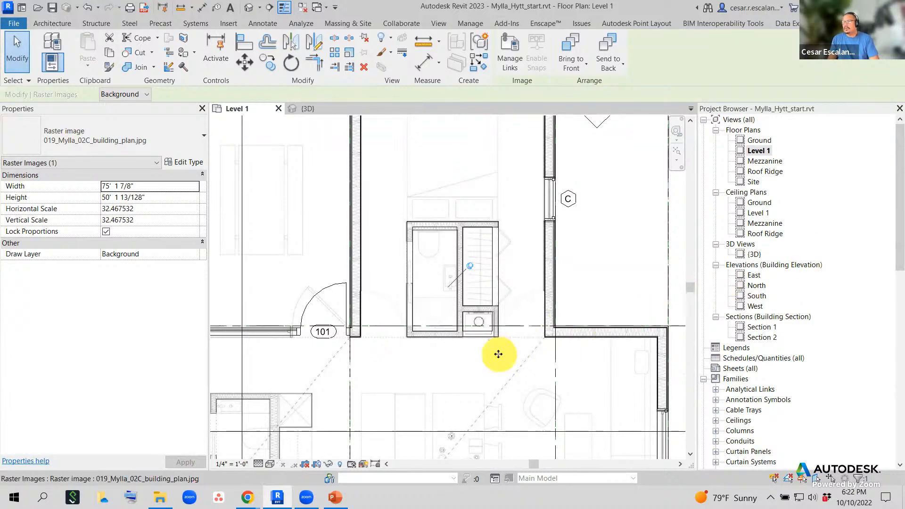
key(Escape)
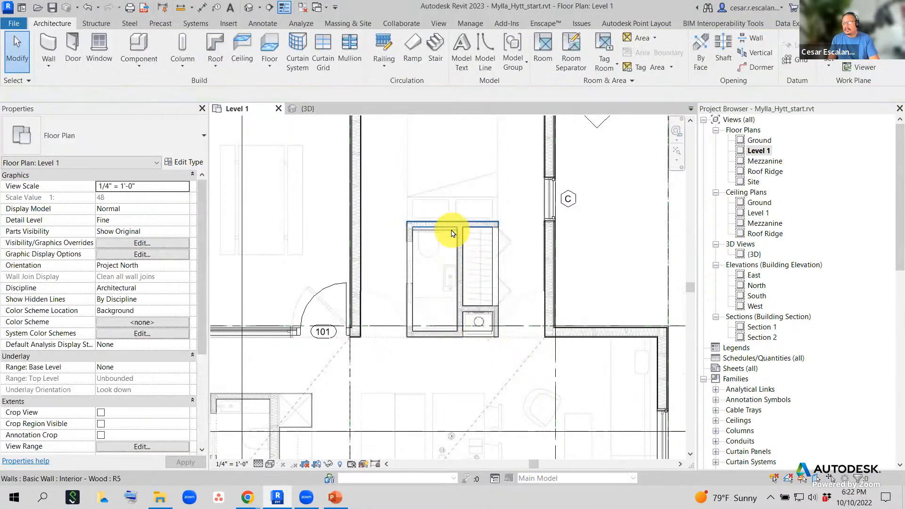
click(464, 240)
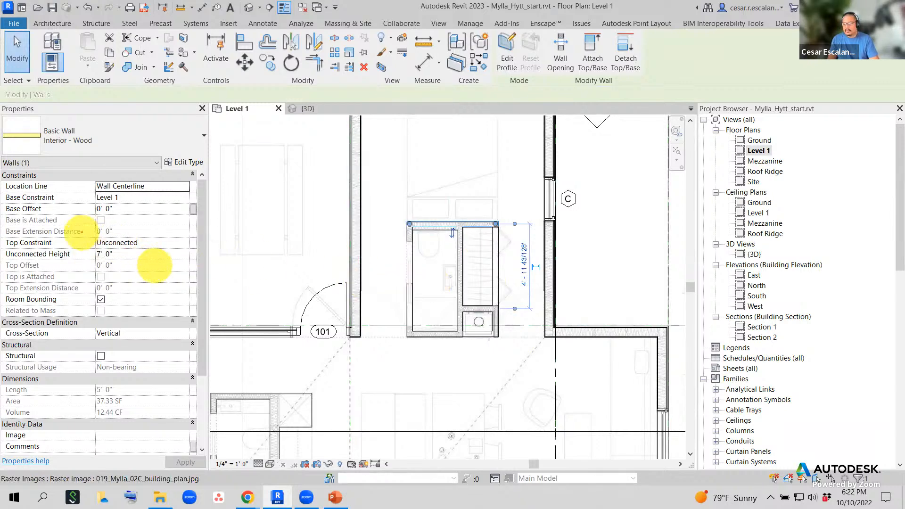
mouse_move(163, 233)
mouse_down()
mouse_move(101, 232)
mouse_move(86, 264)
mouse_move(166, 264)
mouse_move(157, 238)
mouse_up()
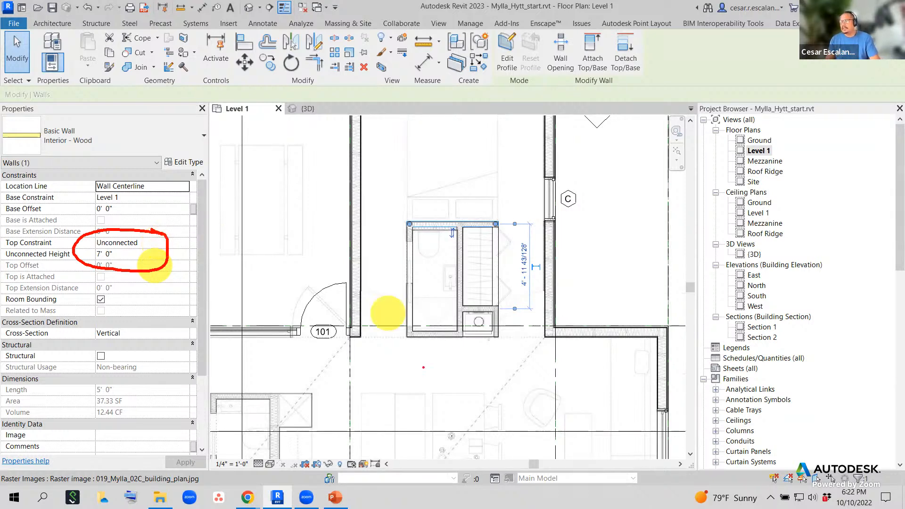
key(Escape)
click(573, 307)
click(608, 277)
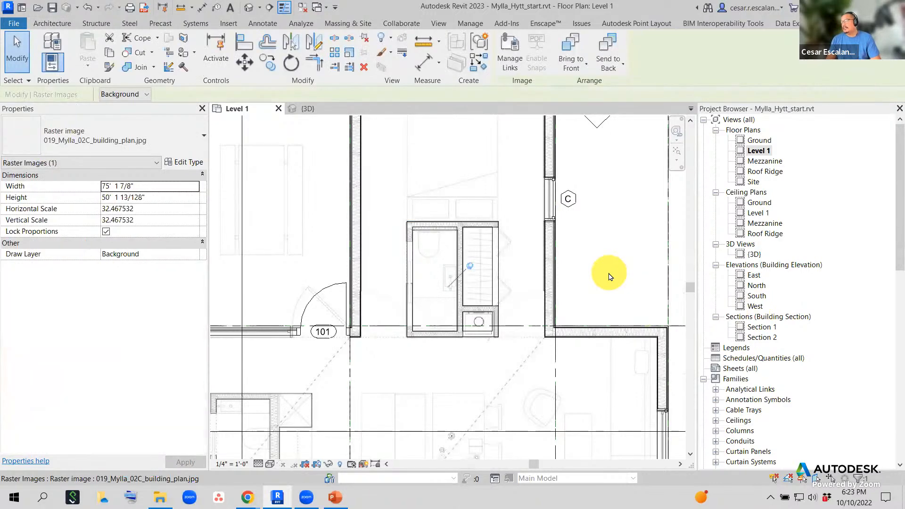
key(Escape)
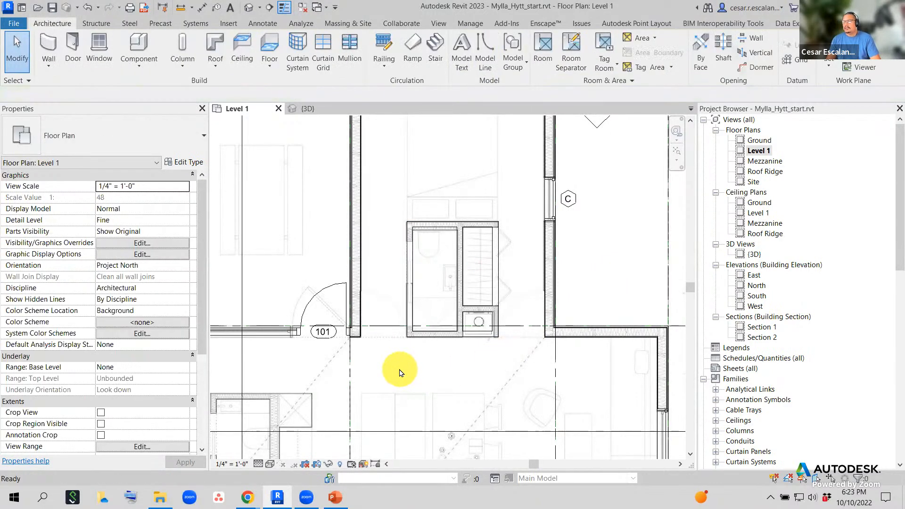
scroll(435, 362, up, 2)
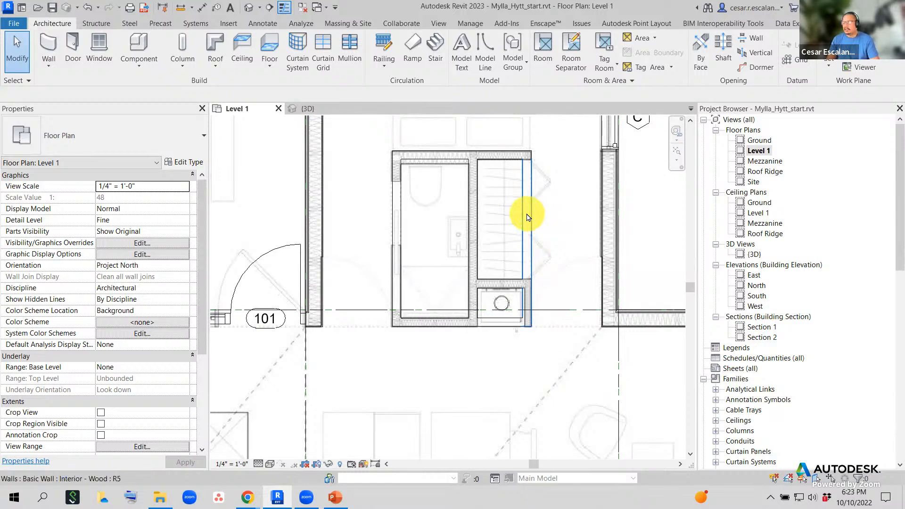
- Use Tab on a bathroom wall to select its connected wall chain
key(Tab)
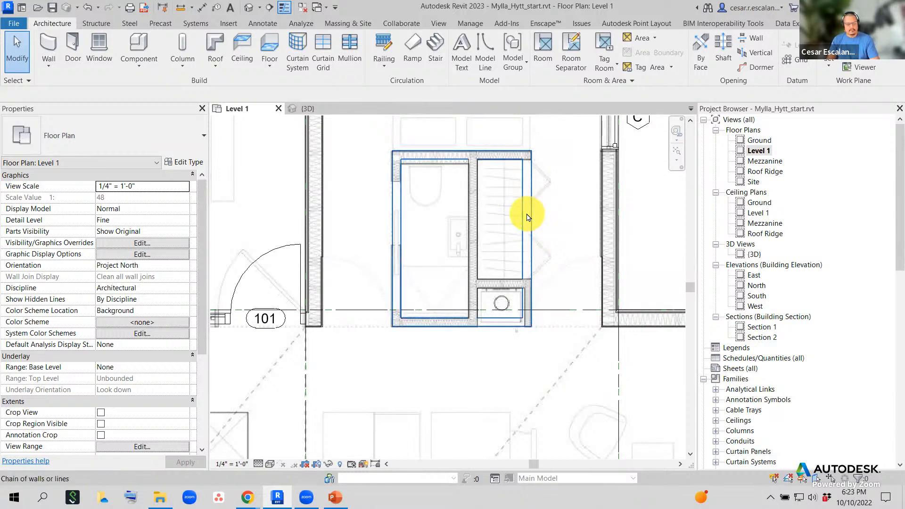
click(528, 215)
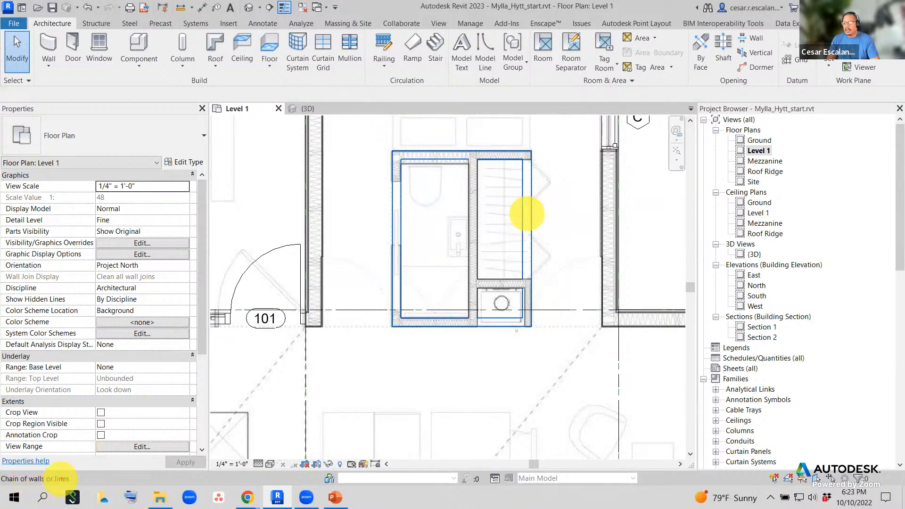
mouse_move(78, 471)
mouse_down()
mouse_move(10, 472)
mouse_move(15, 497)
mouse_move(66, 498)
mouse_move(52, 480)
mouse_up()
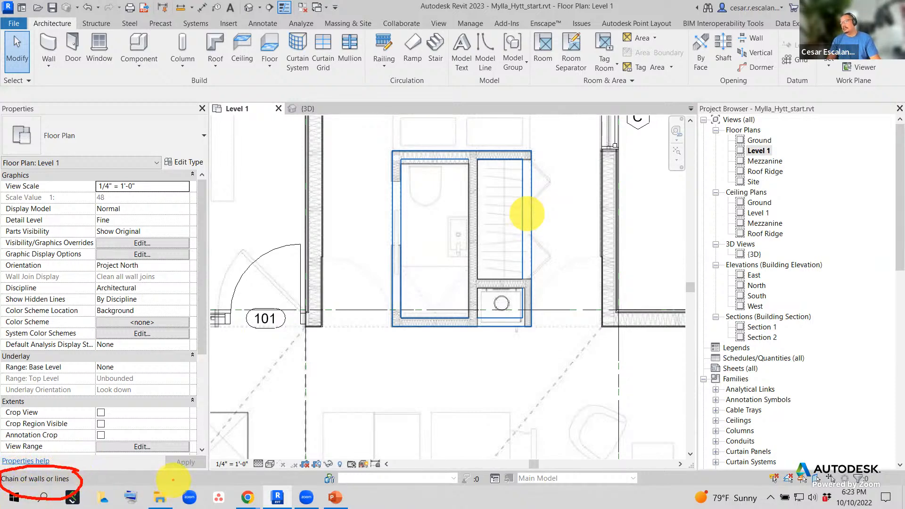
- Type the note 'tab selects loop of connected lines or walls' and Tab-select the four walls again
text(t)
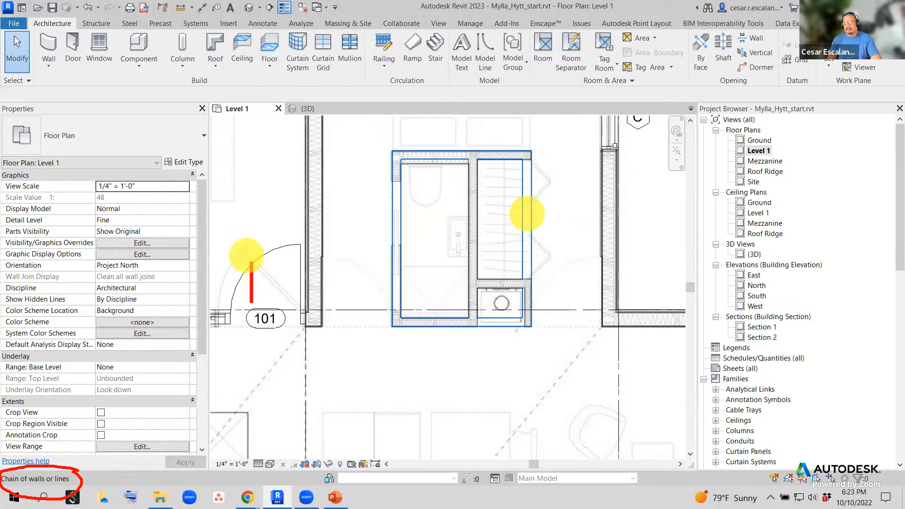
text(y)
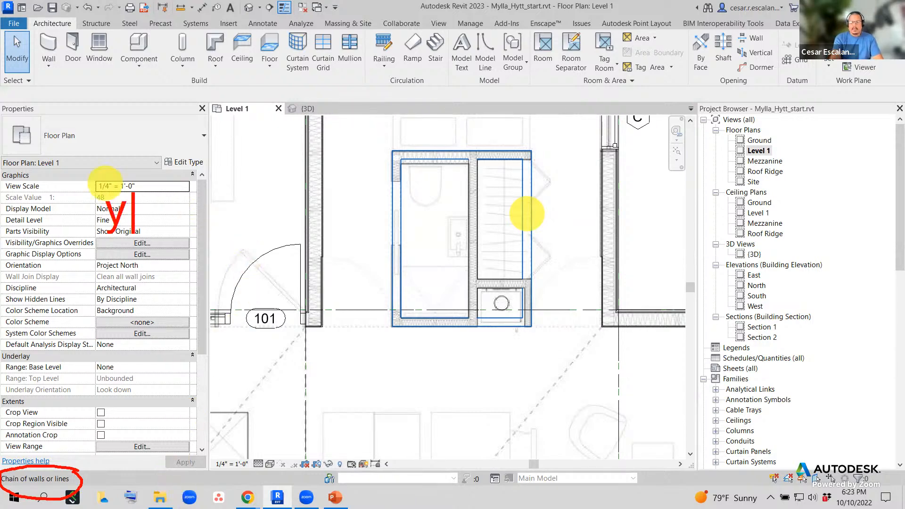
key(BackSpace)
text(ta)
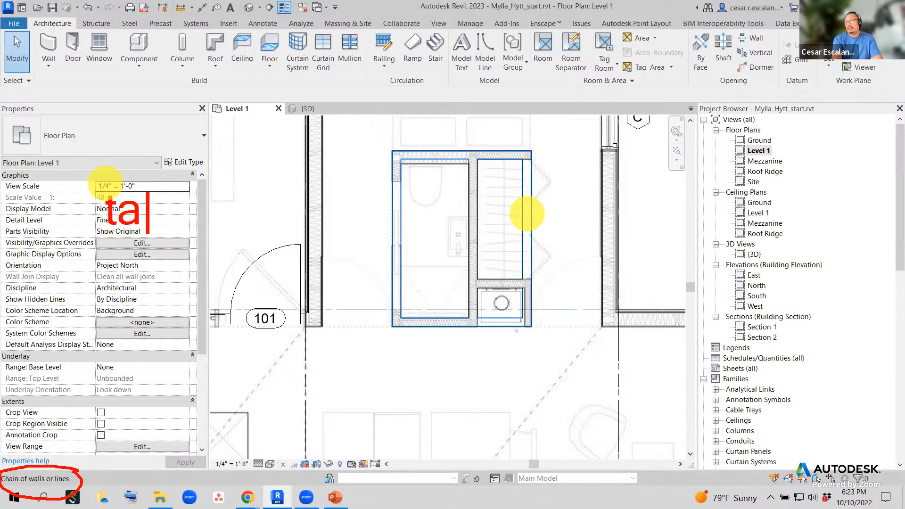
text(b select)
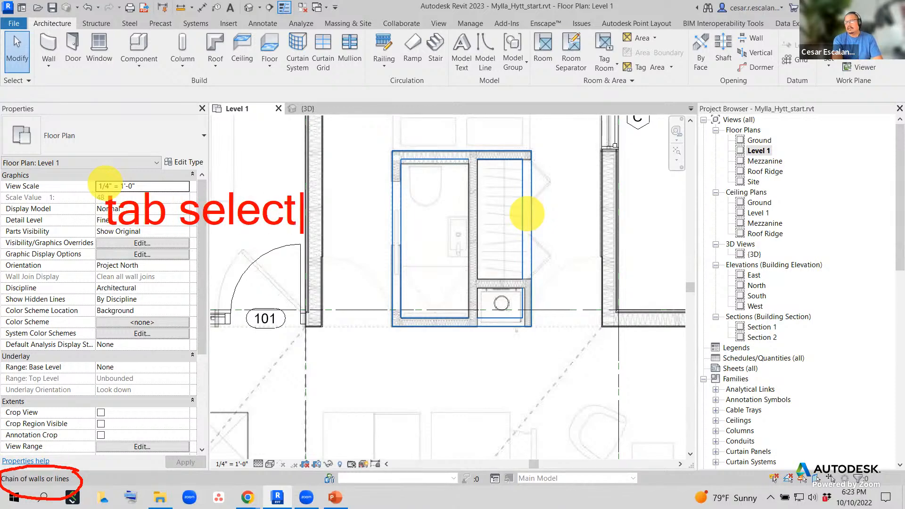
text(s )
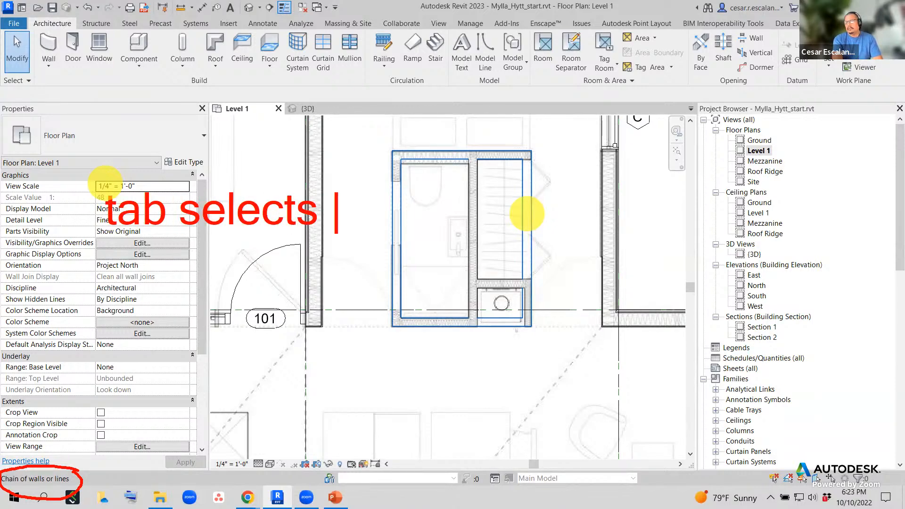
text(loop of)
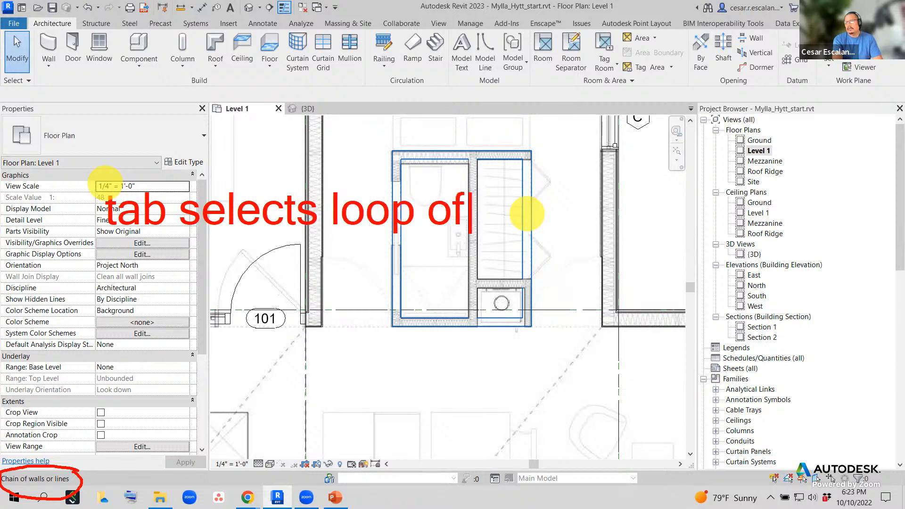
key(Return)
text(connec)
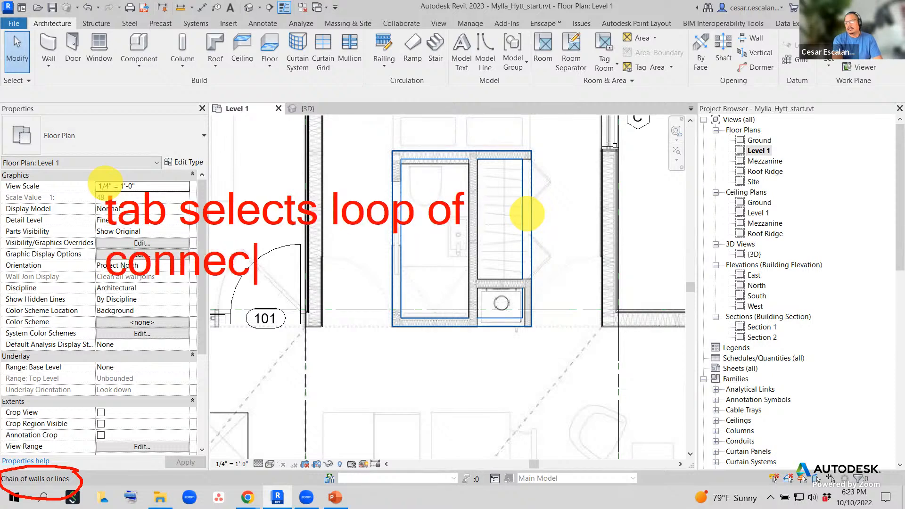
text(ted lines o)
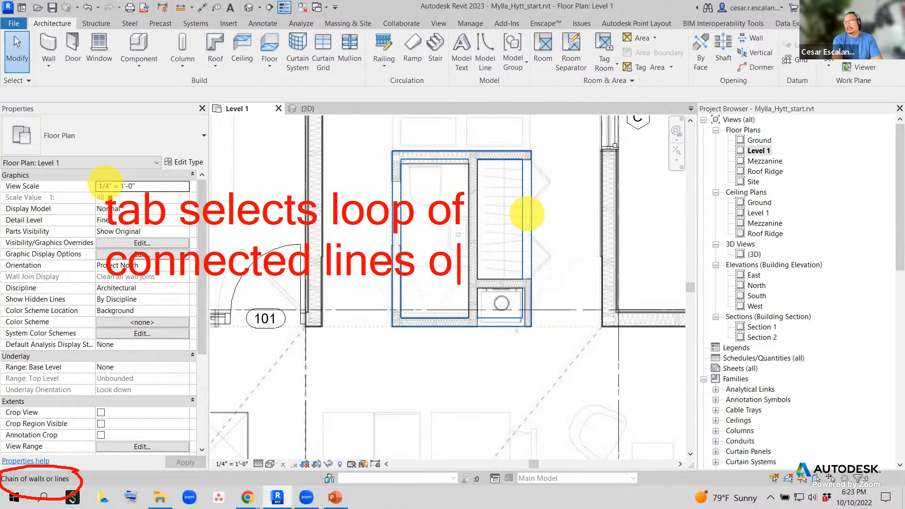
text(r walls)
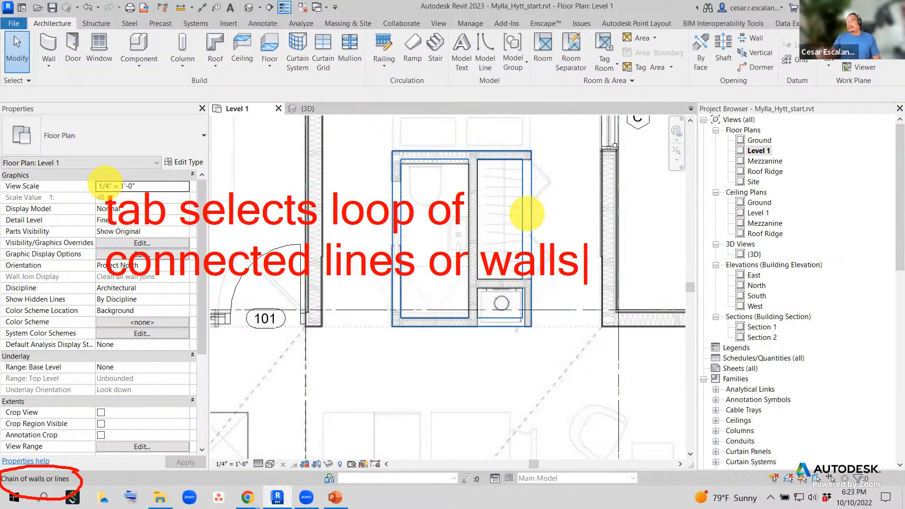
key(XF86AudioRaiseVolume)
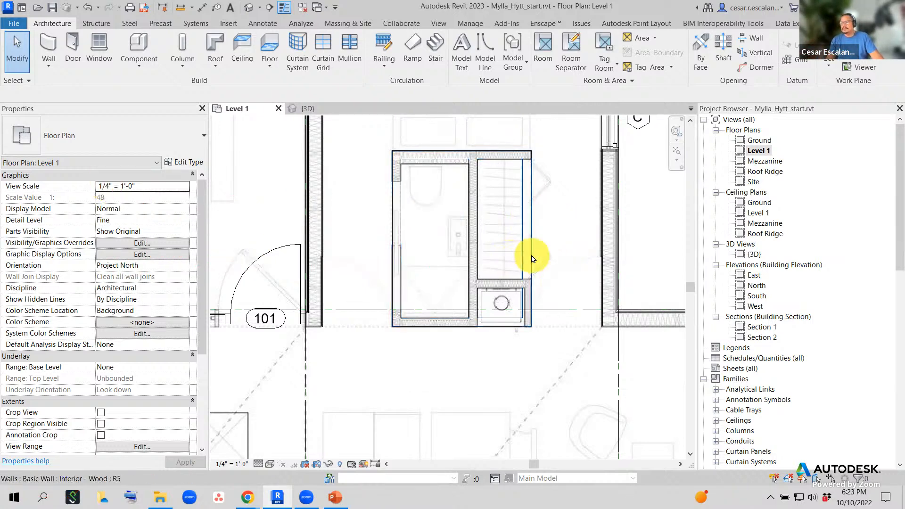
key(Tab)
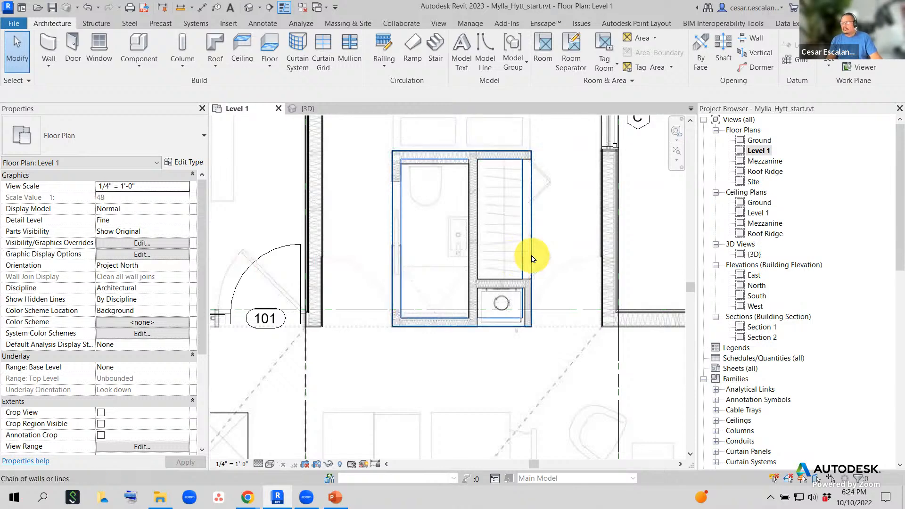
click(532, 259)
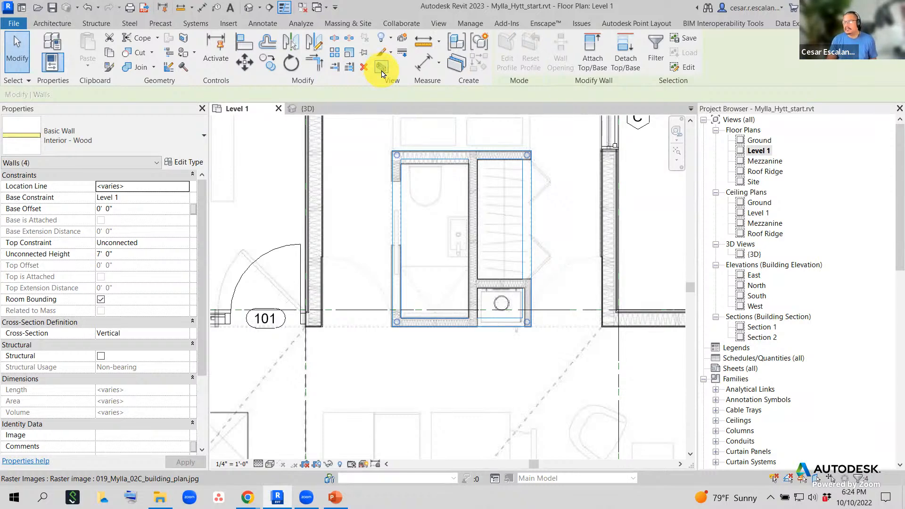
- Open a section-boxed 3D view around the selected walls and orbit it
click(382, 70)
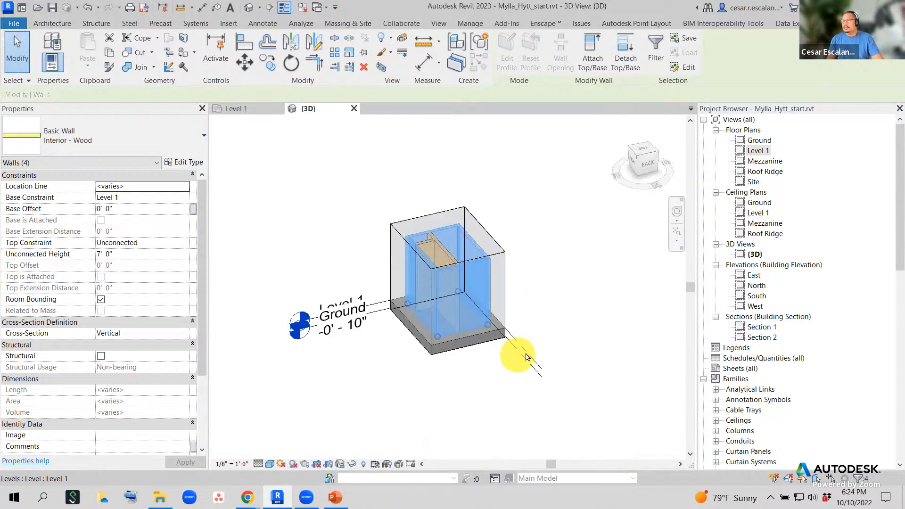
click(560, 313)
shift+middle_drag(558, 314, 604, 338)
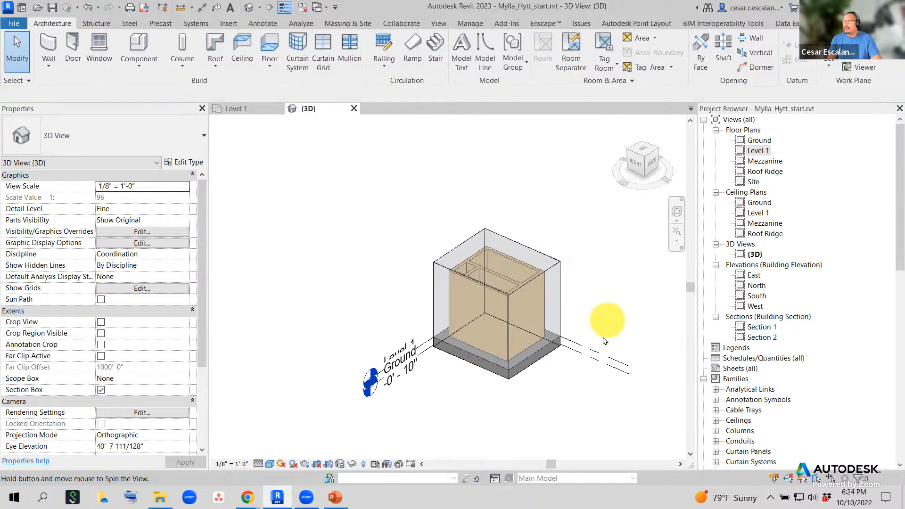
middle_drag(589, 395, 537, 381)
scroll(535, 379, up, 1)
scroll(535, 381, up, 1)
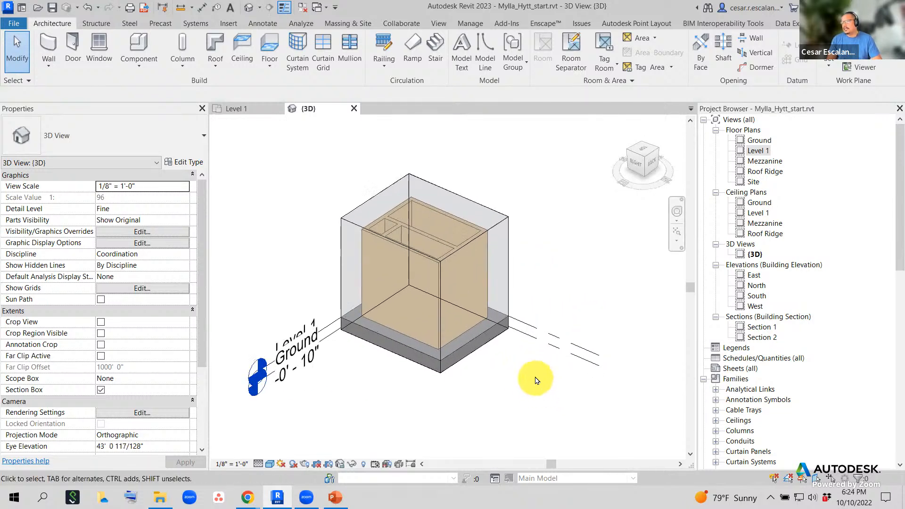
- Select the mass enclosing the walls and orbit toward the back-right side
click(513, 253)
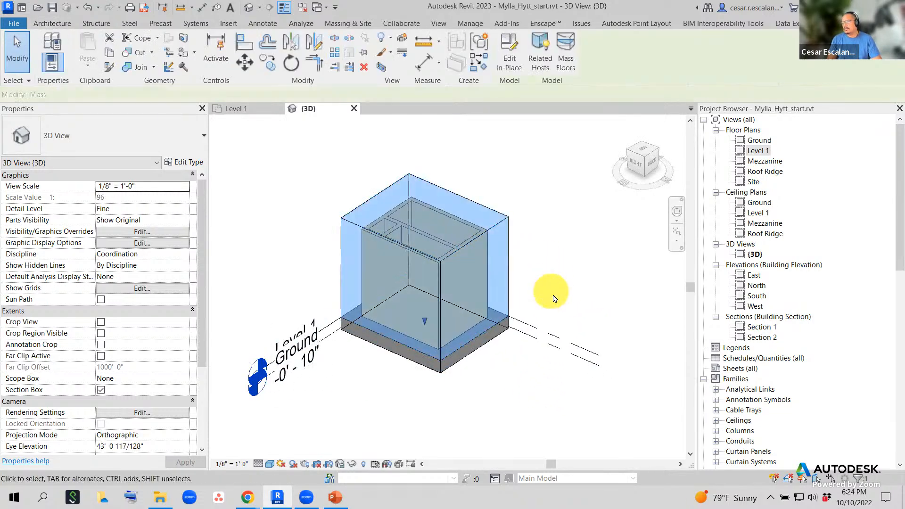
click(557, 325)
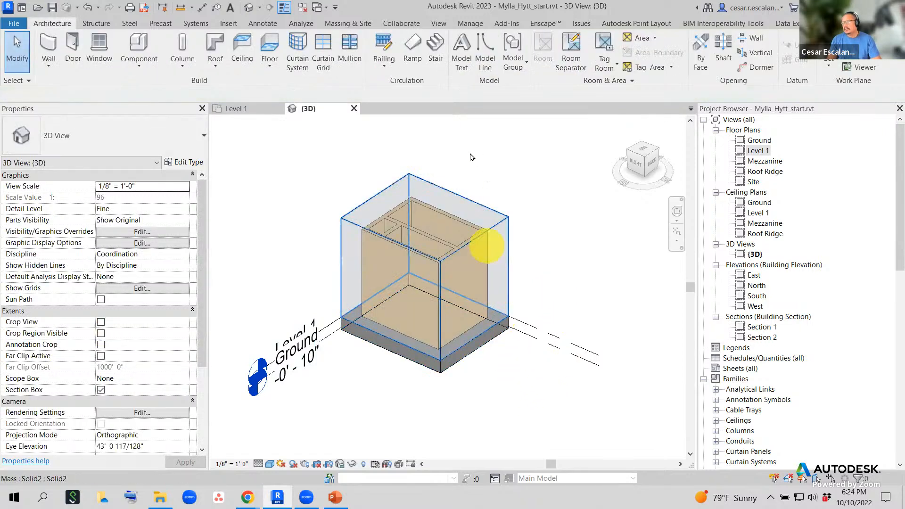
click(442, 187)
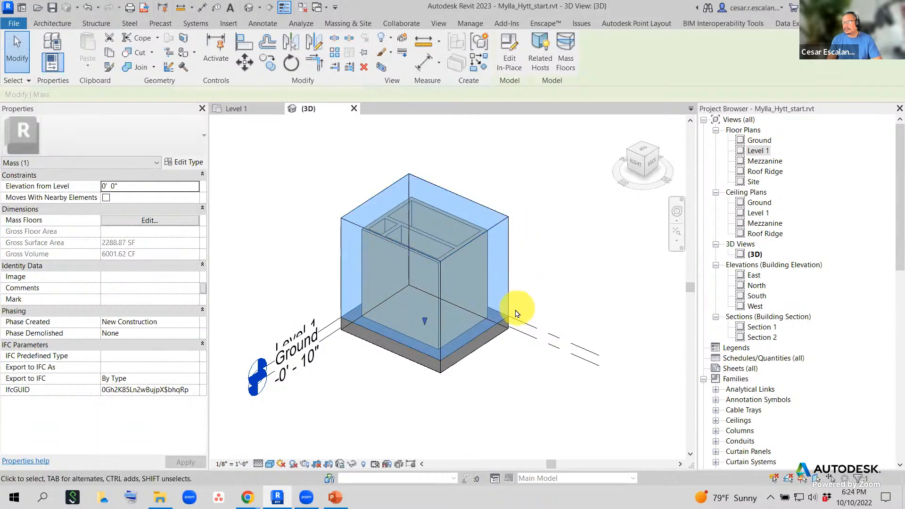
shift+middle_drag(521, 307, 657, 275)
click(533, 221)
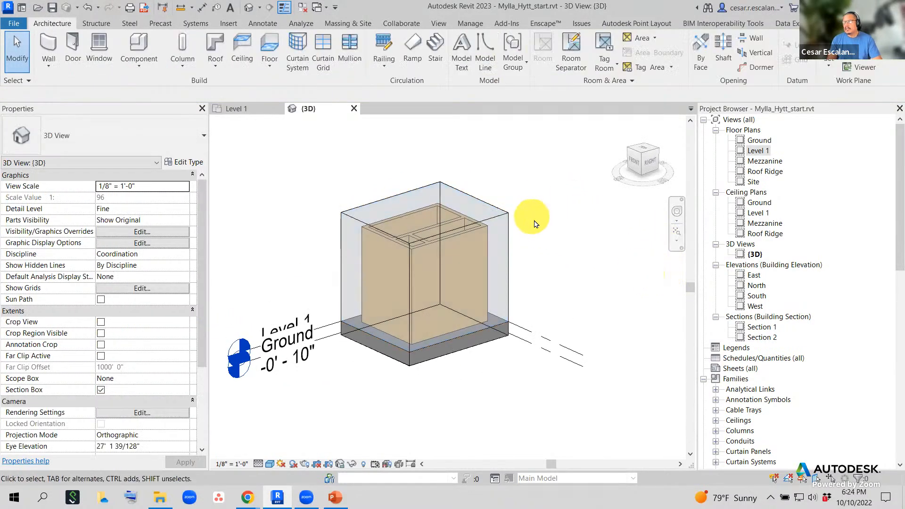
scroll(552, 226, down, 2)
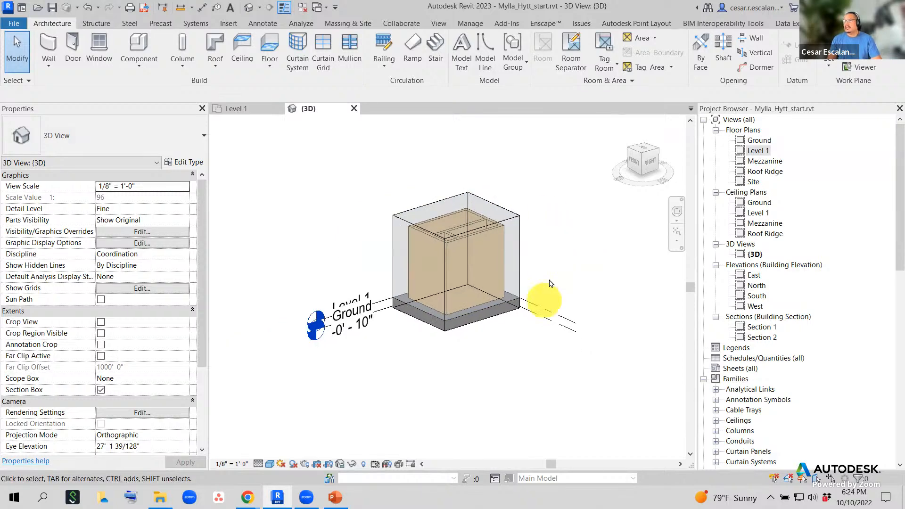
shift+middle_drag(550, 282, 411, 380)
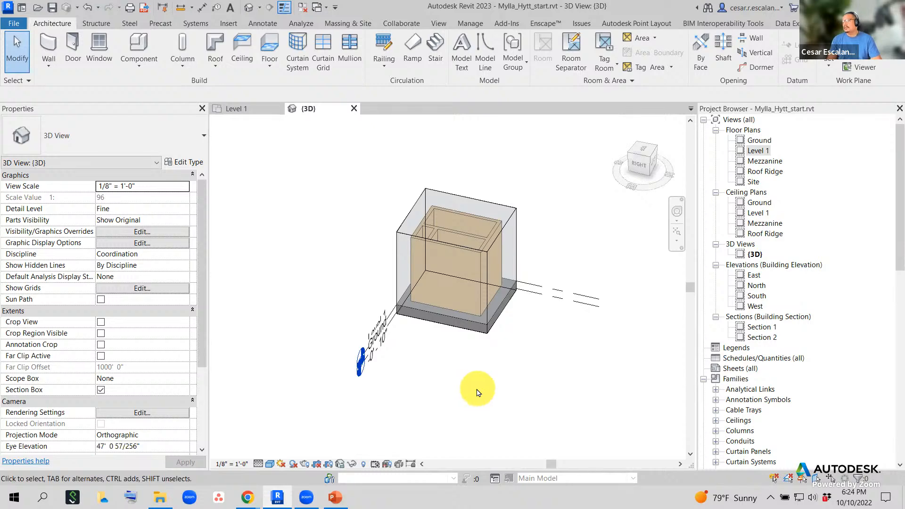
- Uncheck Mass under Model Categories in the 3D view's Visibility/Graphics
key(v)
key(v)
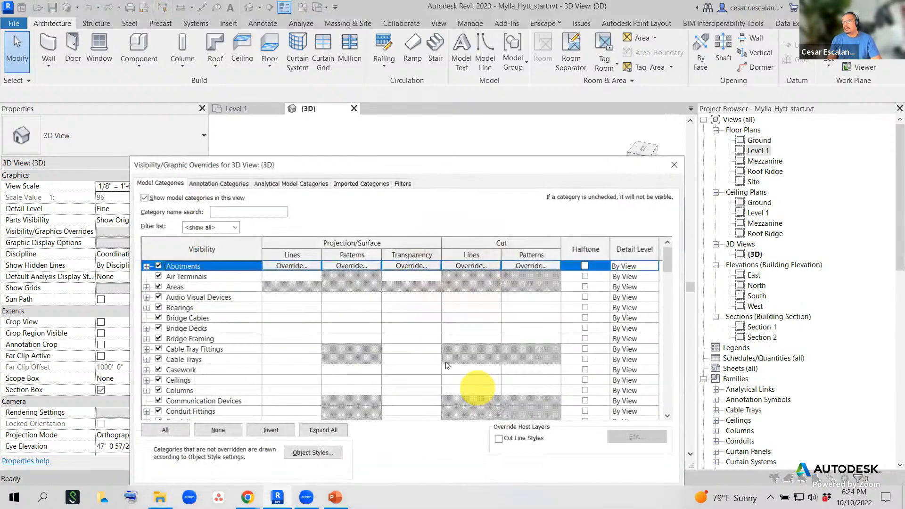
click(236, 370)
scroll(236, 373, down, 4)
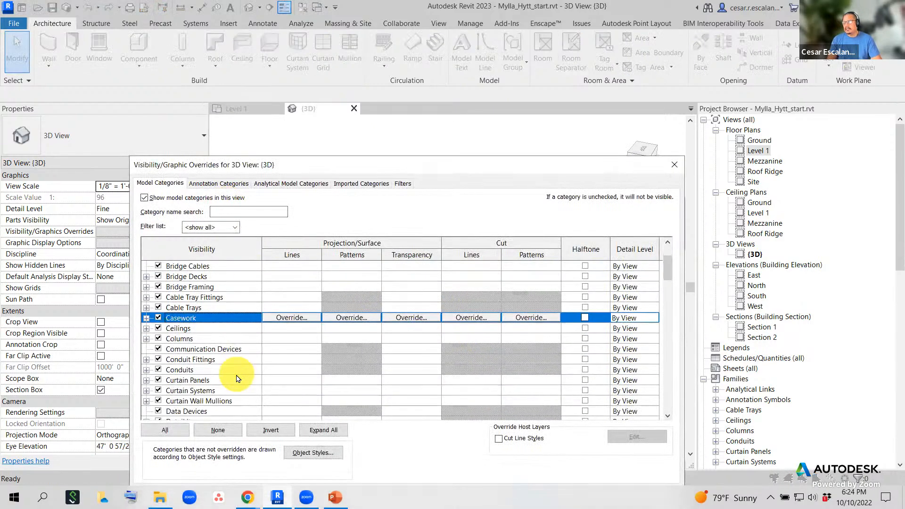
scroll(236, 377, down, 8)
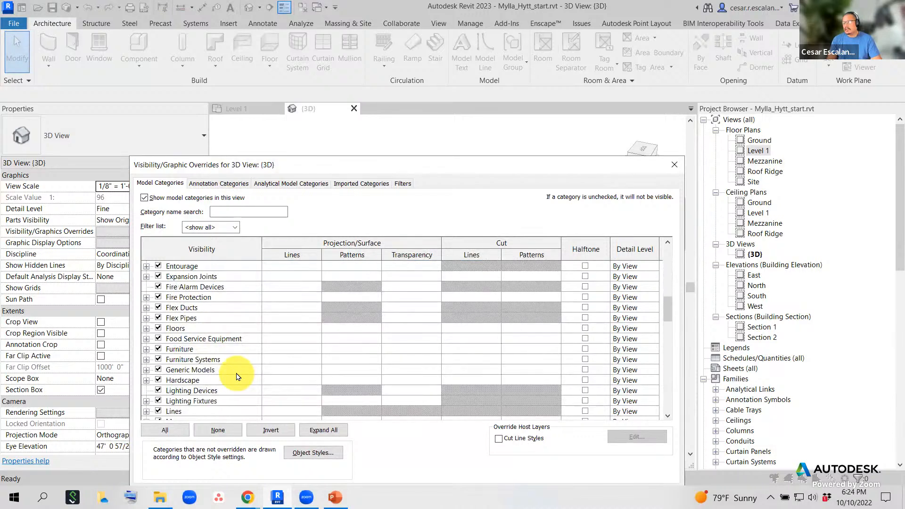
click(158, 380)
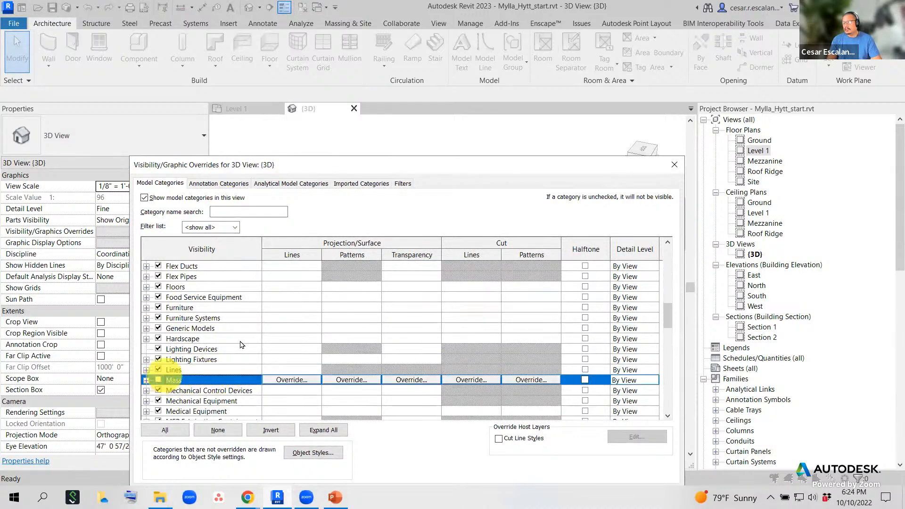
drag(407, 38, 404, 29)
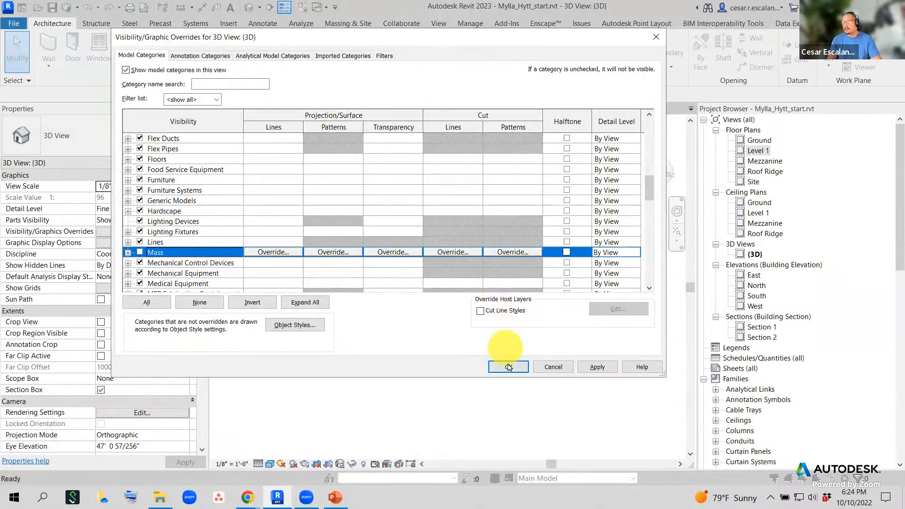
click(512, 367)
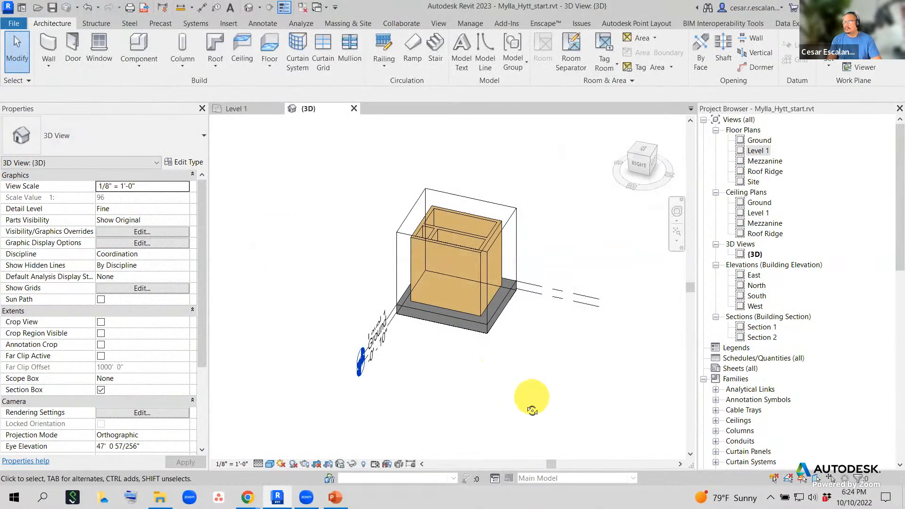
- Orbit and pan the walls, then select the section box around them
shift+middle_drag(530, 394, 489, 376)
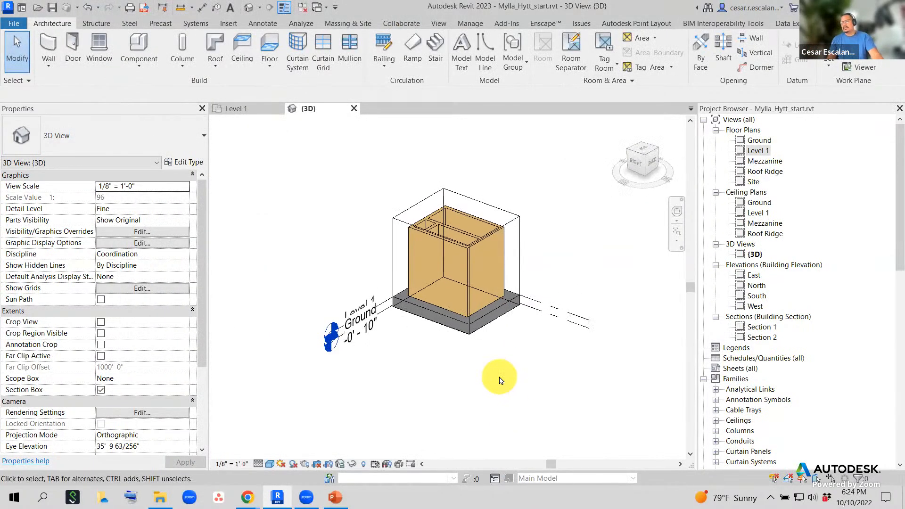
middle_drag(550, 214, 522, 262)
click(491, 267)
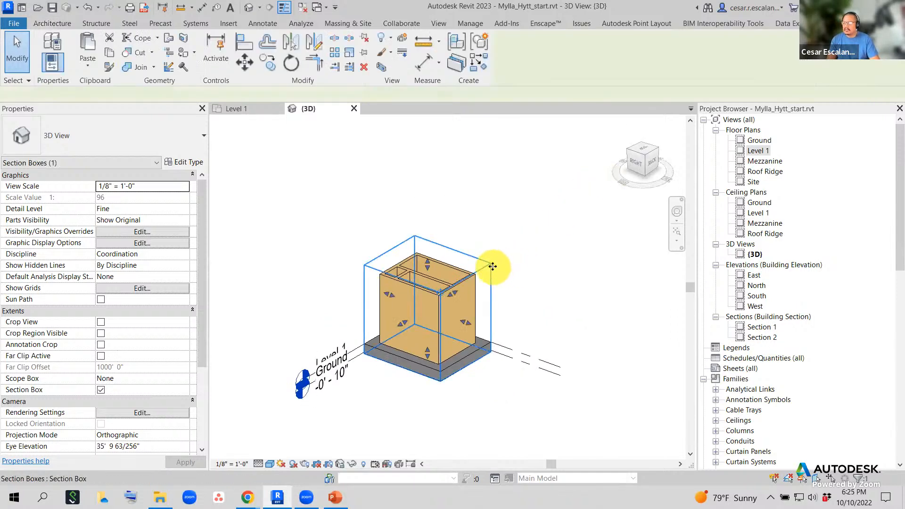
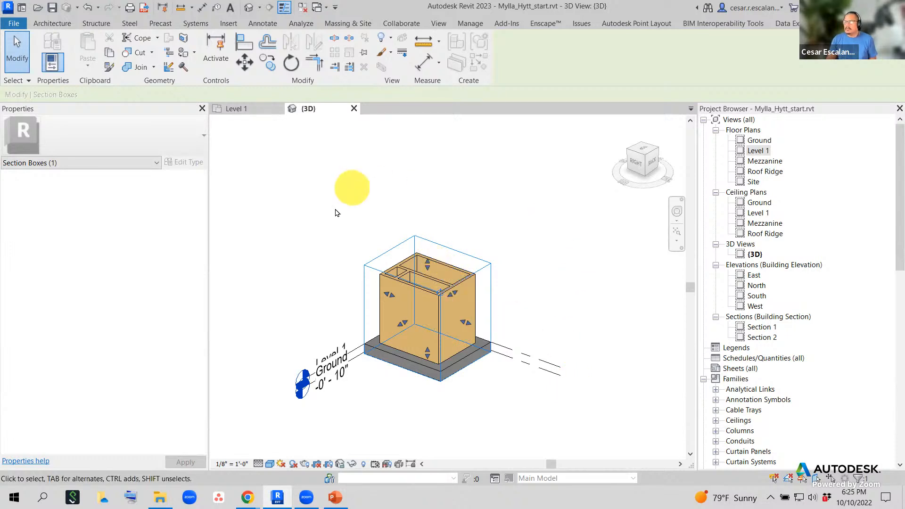
- Hide the Mass model category through VG, then reselect the section box
click(554, 238)
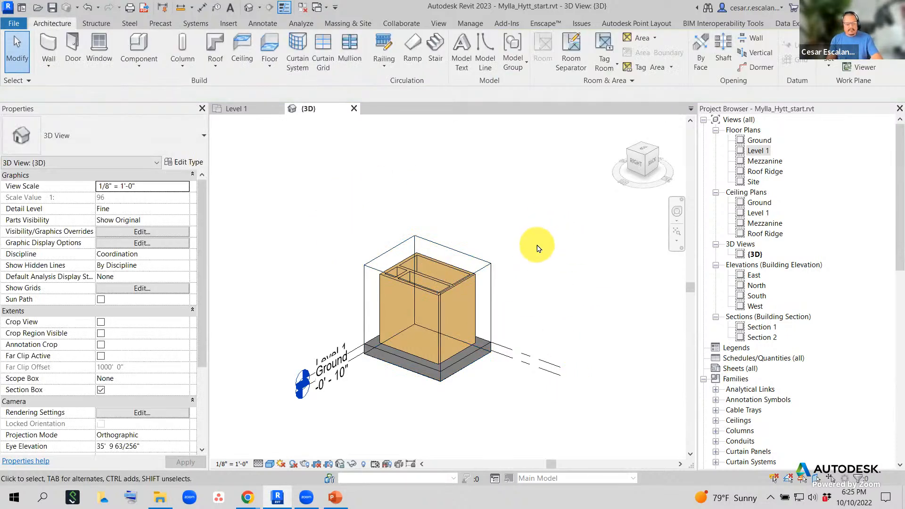
key(v)
key(g)
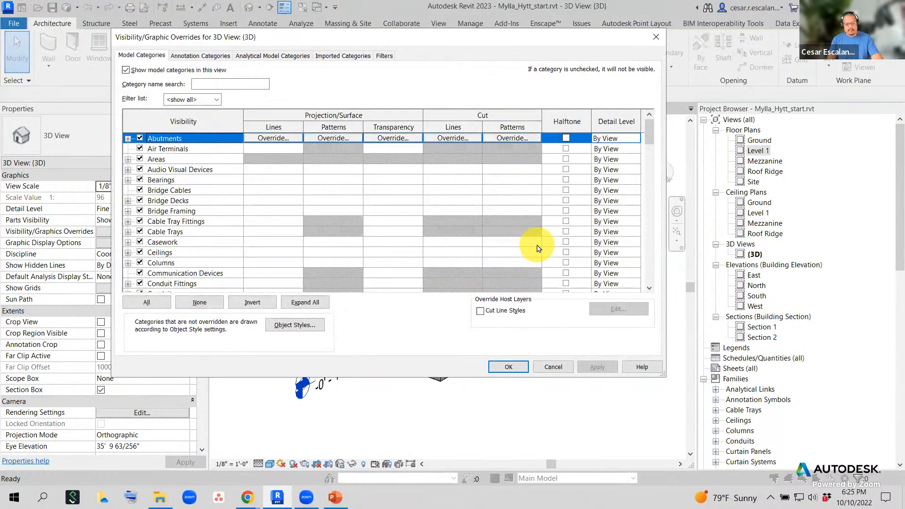
key(m)
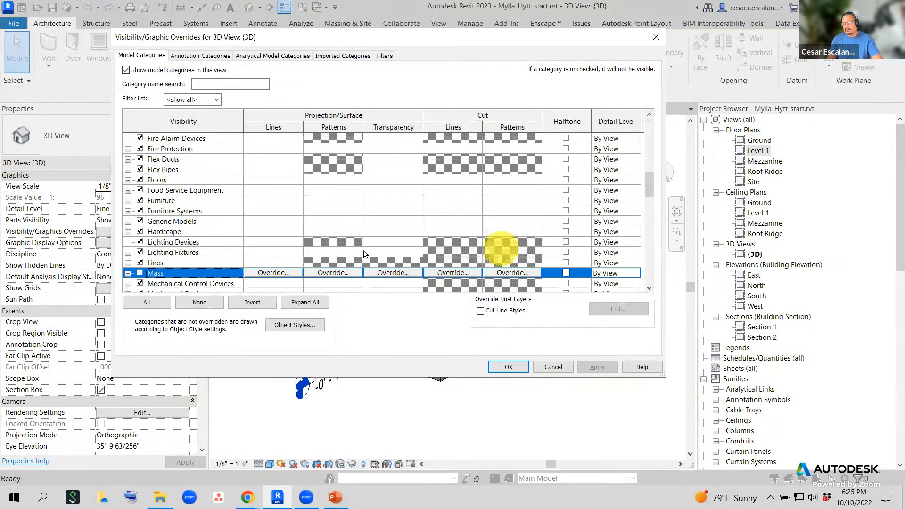
click(139, 273)
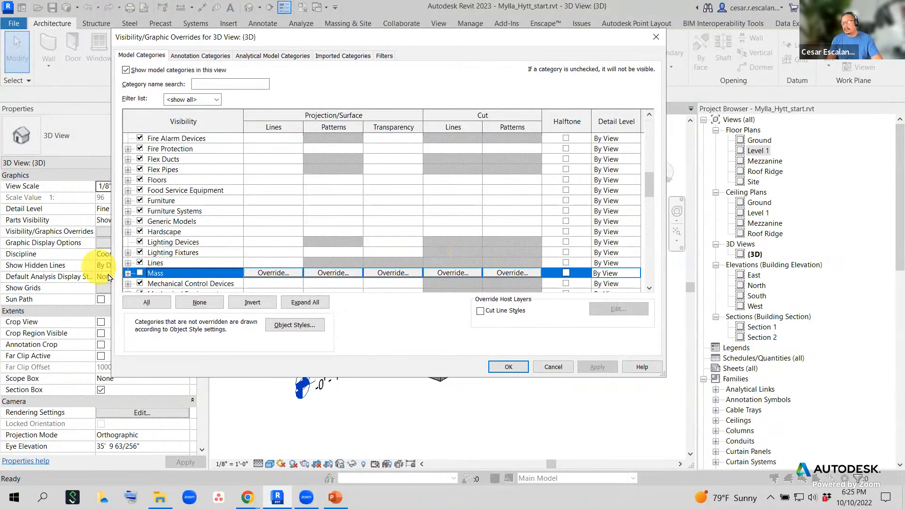
click(504, 367)
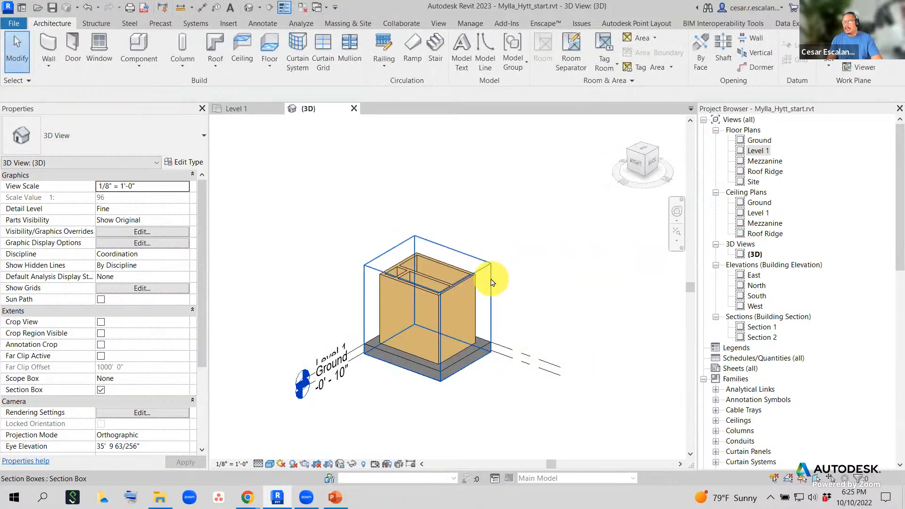
click(476, 278)
- Stretch the section box's top upward to take in the sloped roof
drag(426, 265, 480, 186)
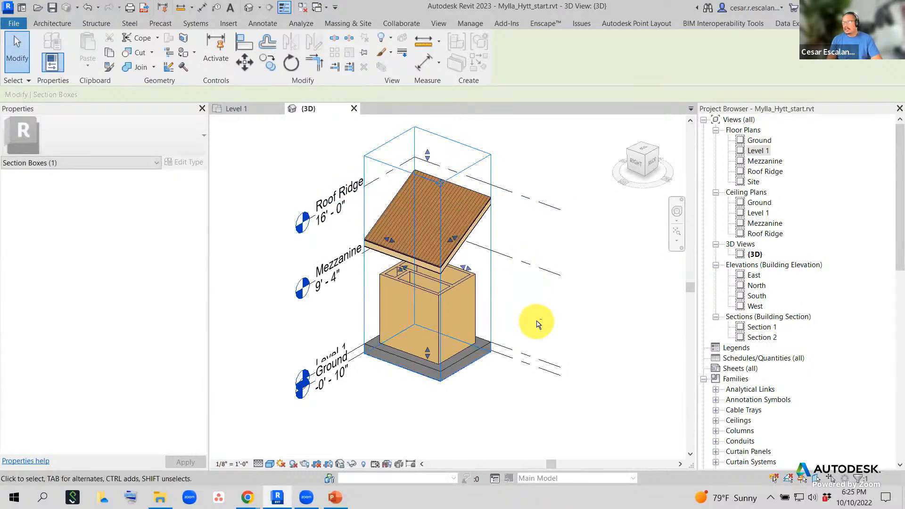
shift+middle_drag(533, 319, 329, 308)
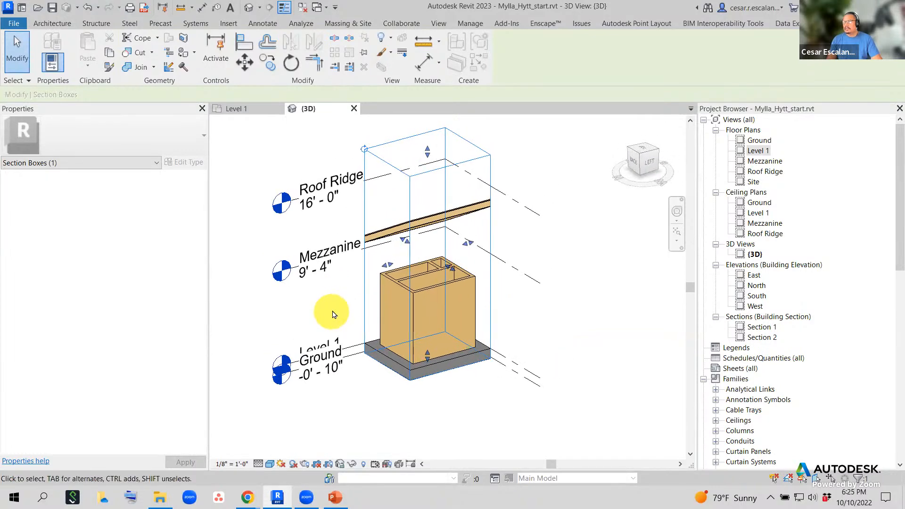
scroll(448, 303, up, 2)
- Try attaching the interior wood wall's top to the roof from the Back view, then cancel
click(450, 295)
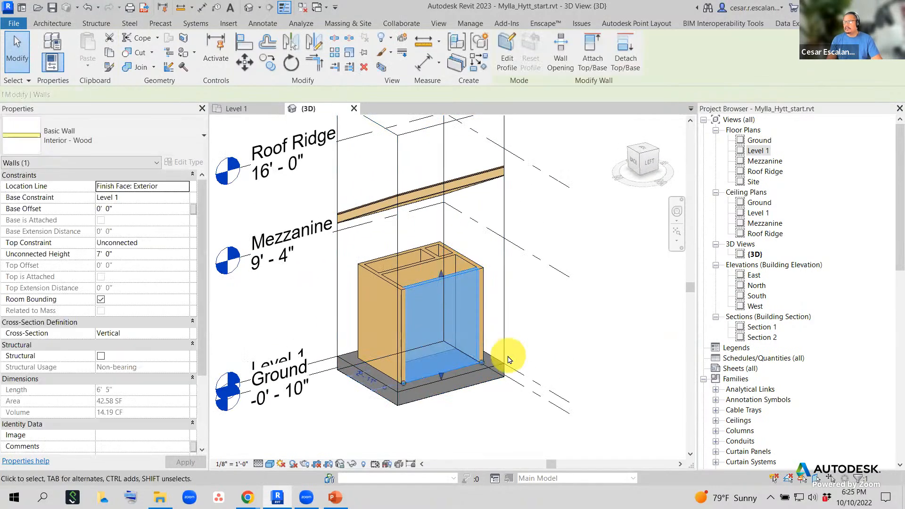
click(592, 66)
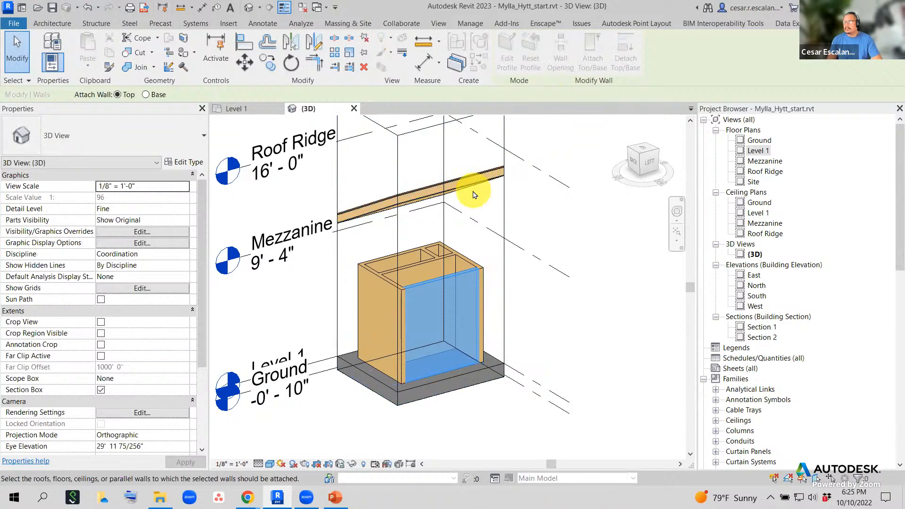
shift+middle_drag(521, 317, 475, 287)
scroll(475, 286, up, 2)
scroll(551, 252, down, 2)
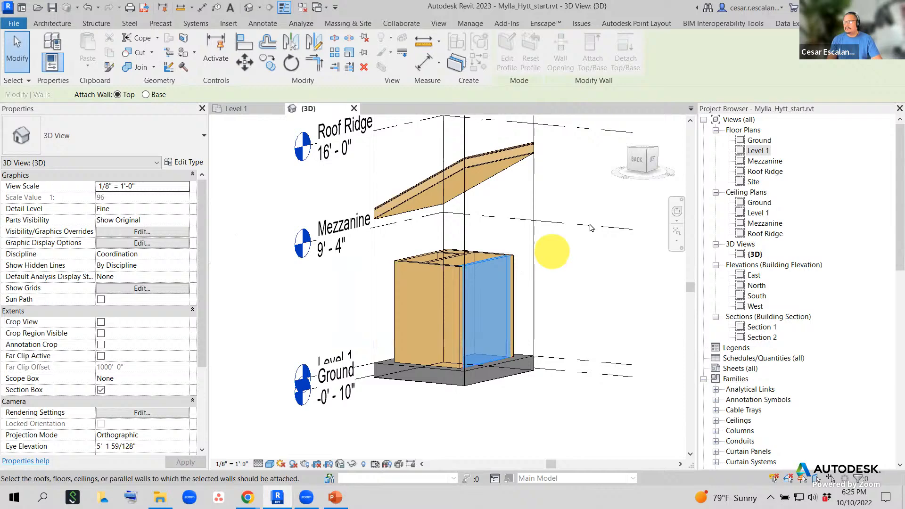
click(638, 165)
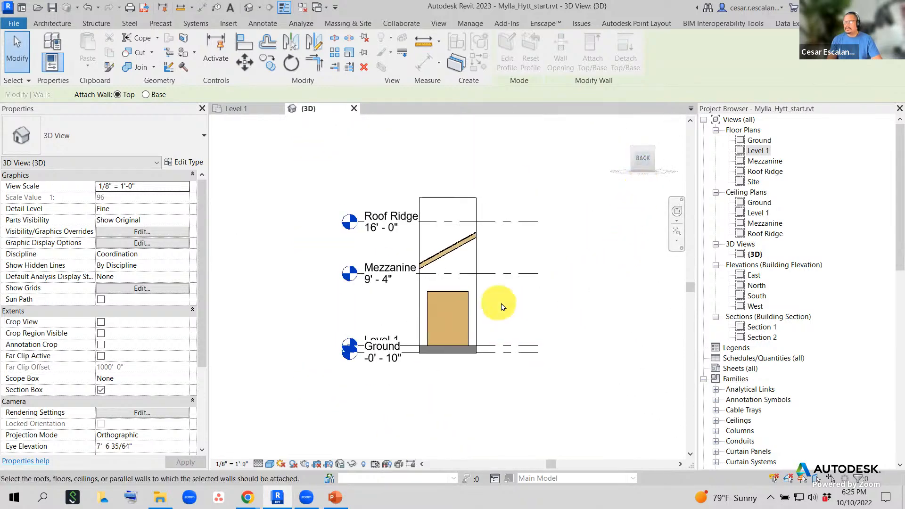
scroll(504, 309, up, 2)
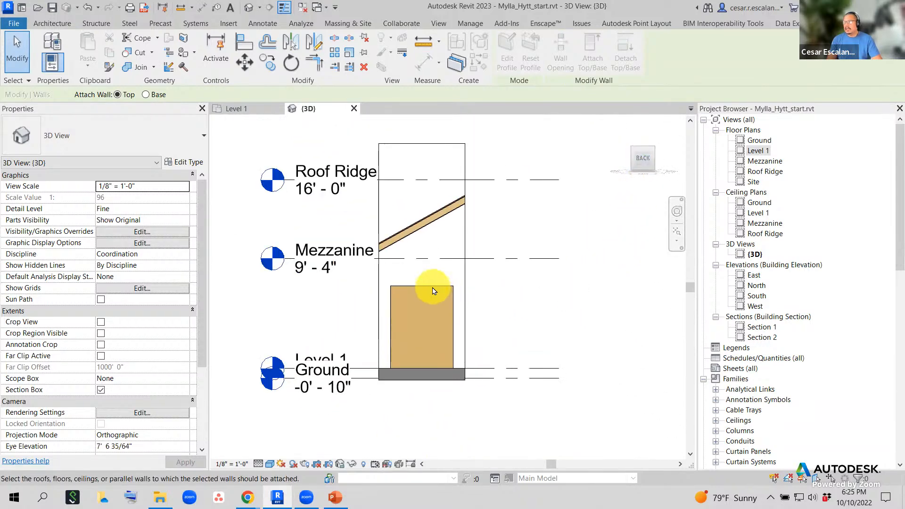
key(Escape)
- Raise the interior wood wall's top from 7' to about 14' 3" toward the roof
click(452, 301)
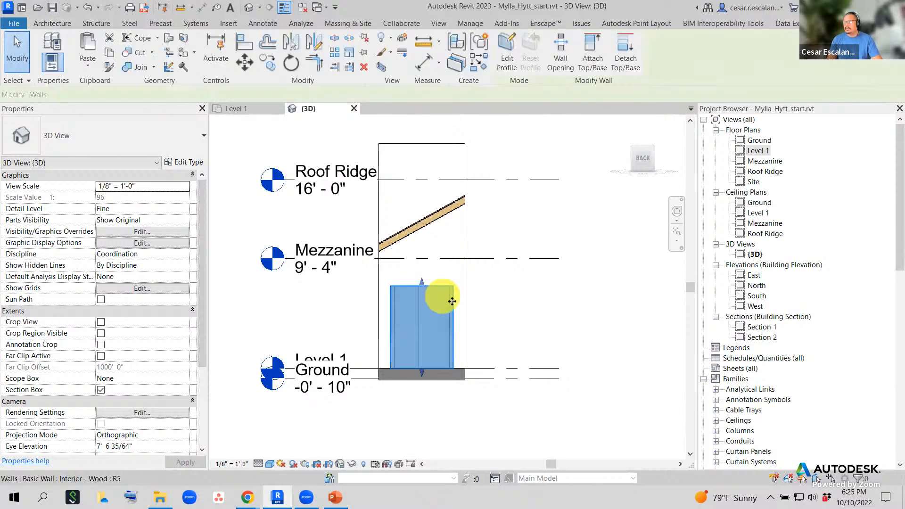
scroll(452, 301, up, 2)
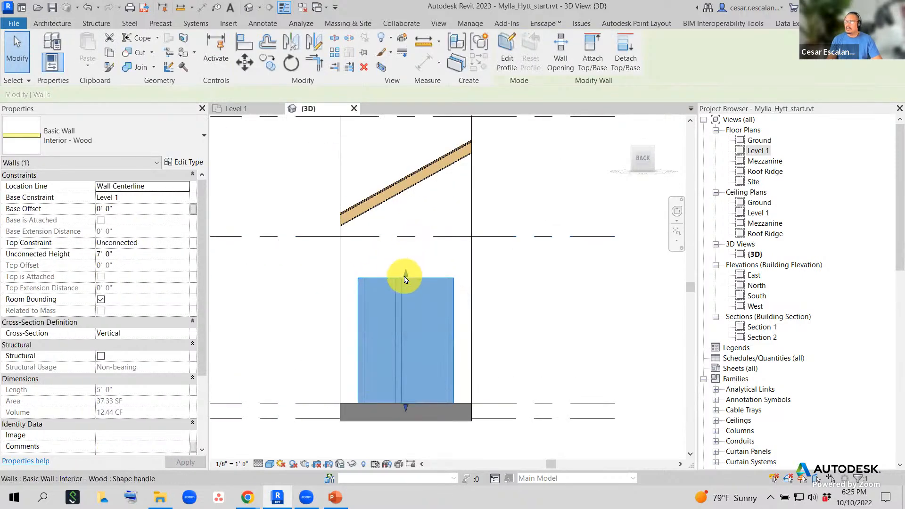
drag(405, 280, 403, 185)
drag(406, 150, 406, 148)
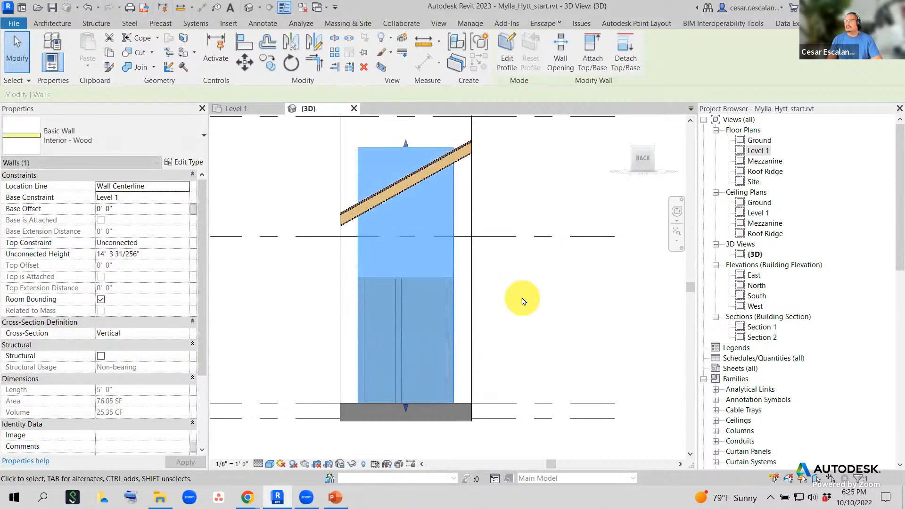
click(522, 299)
- Orbit around to check the tall interior wall against the sloped roof
shift+middle_drag(558, 300, 477, 334)
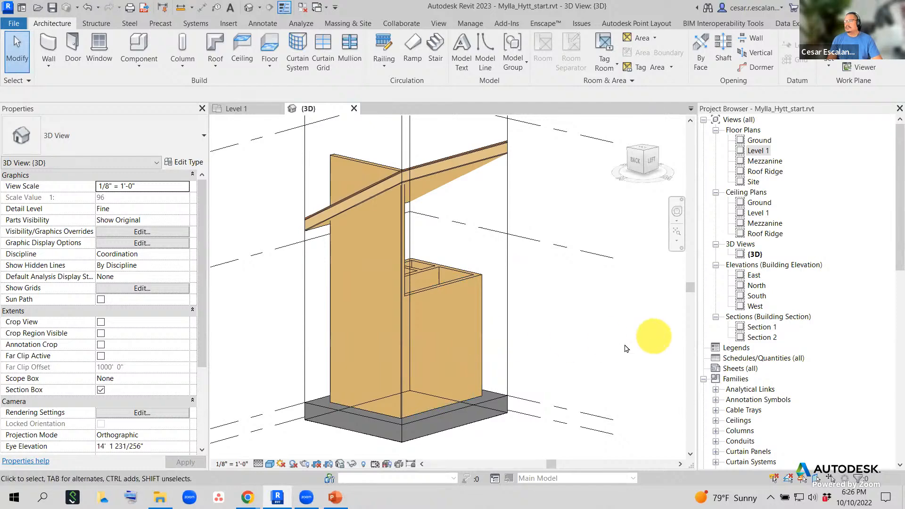
shift+middle_drag(650, 335, 592, 329)
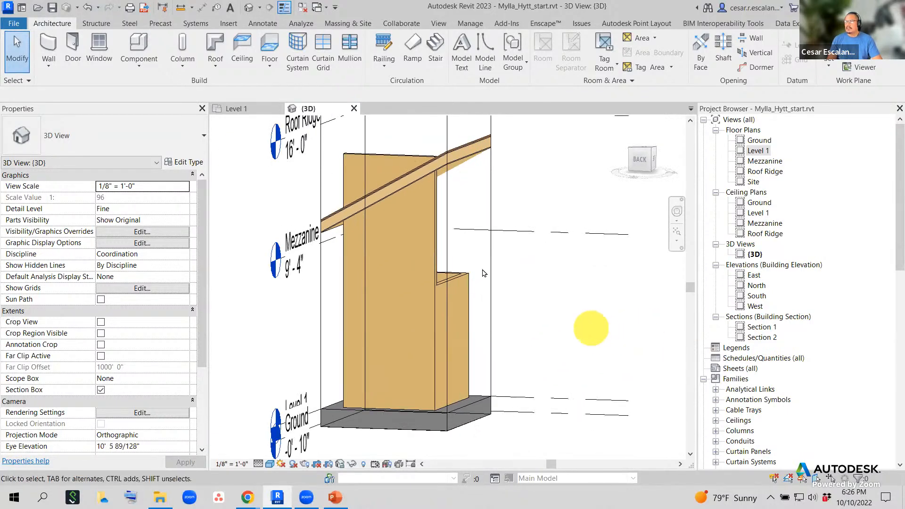
click(435, 231)
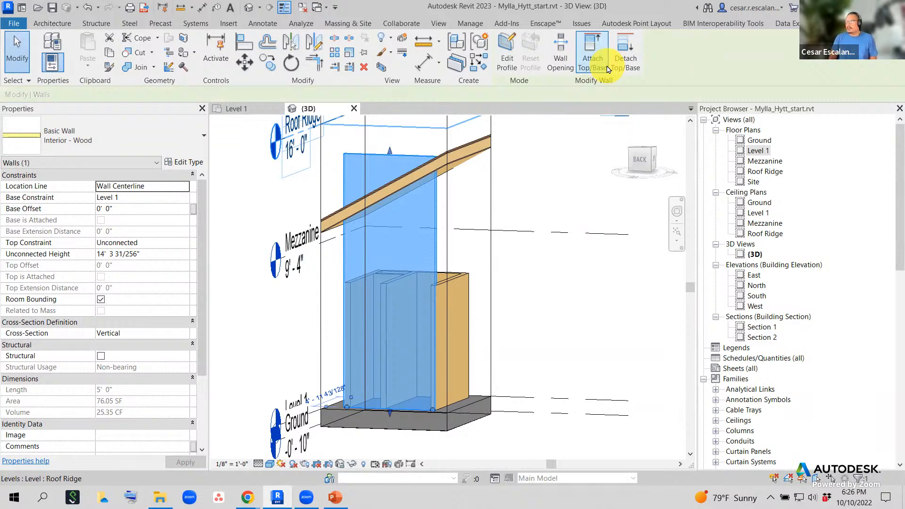
click(559, 202)
shift+middle_drag(536, 198, 401, 298)
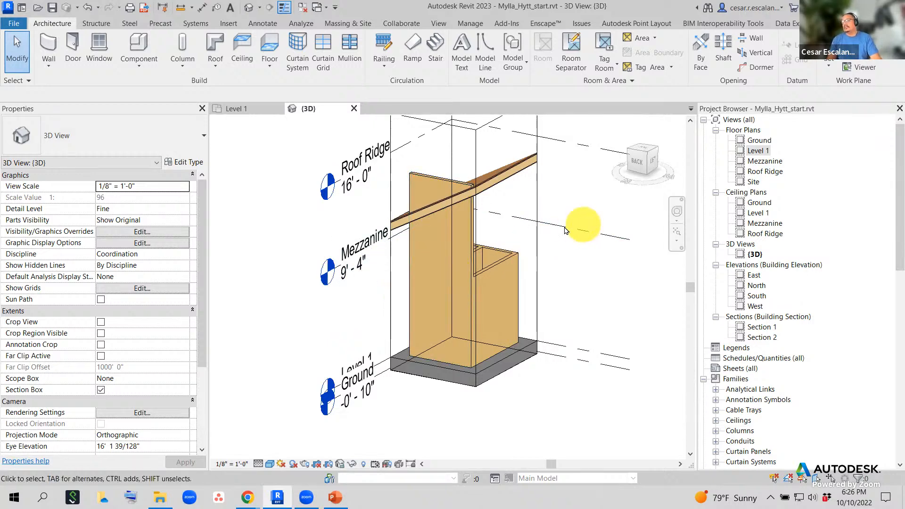
- Snap the interior wall's top to the Roof Ridge (14' 9 67/256") and enter Edit Profile
click(426, 244)
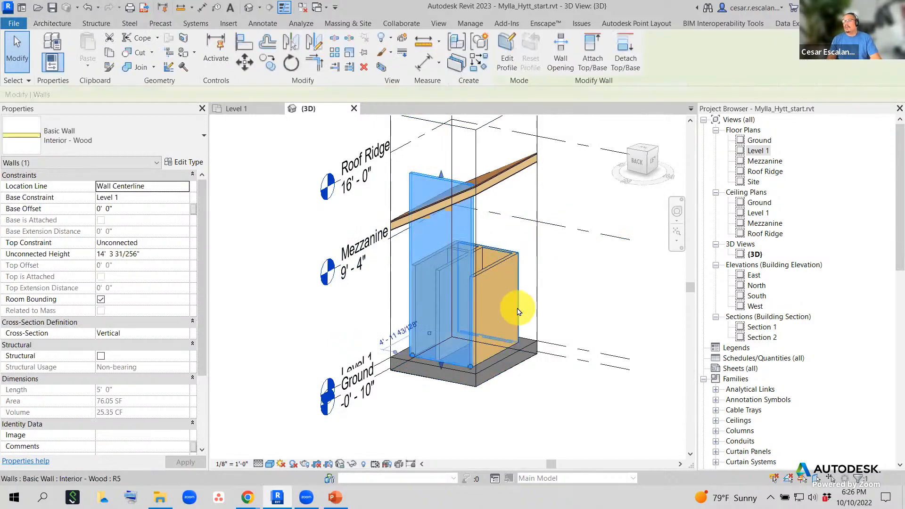
shift+middle_drag(541, 255, 560, 251)
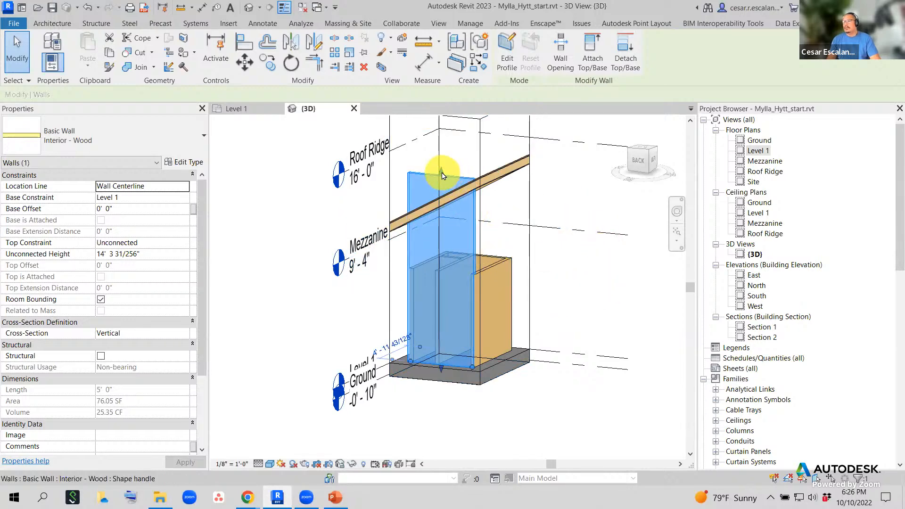
drag(442, 173, 446, 262)
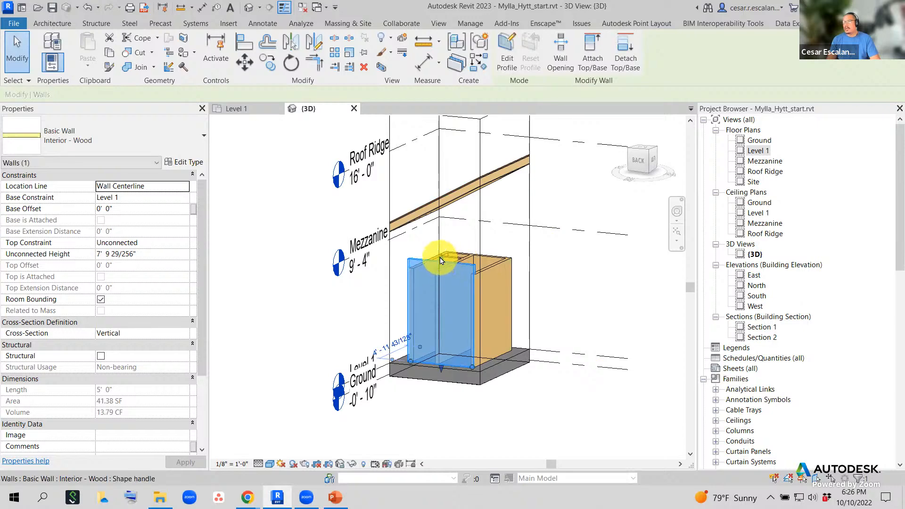
drag(441, 260, 441, 165)
mouse_move(509, 277)
shift+middle_down()
mouse_move(529, 249)
mouse_move(580, 247)
mouse_move(638, 262)
mouse_move(485, 278)
mouse_move(500, 283)
shift+middle_up()
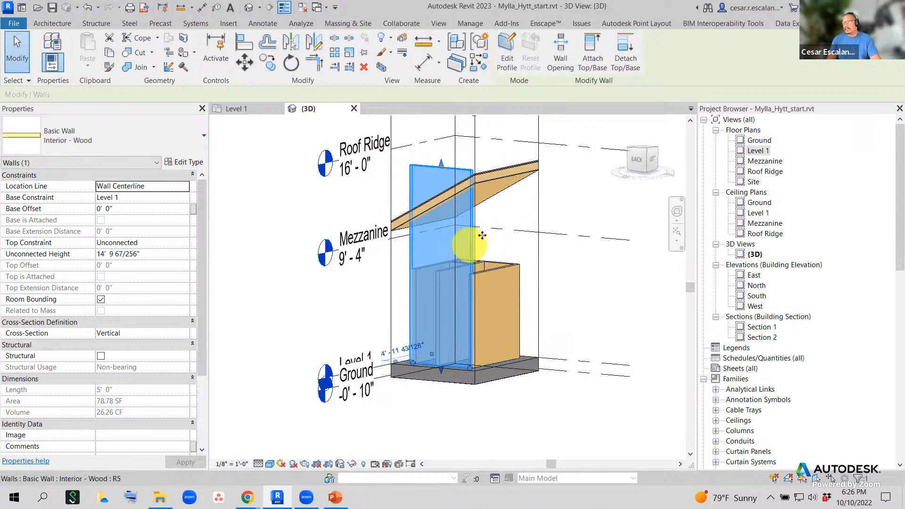
click(514, 58)
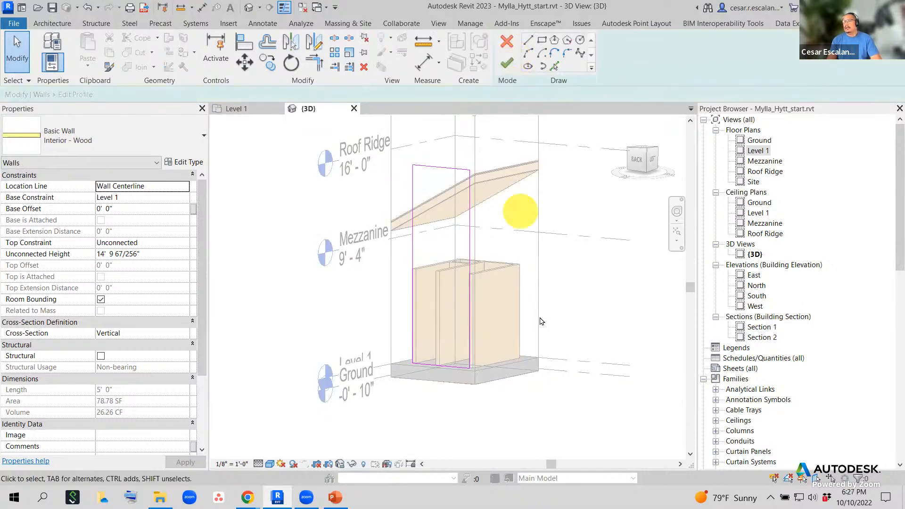
- Delete the profile's top edge and pick the roof edge as a new sketch line
click(443, 167)
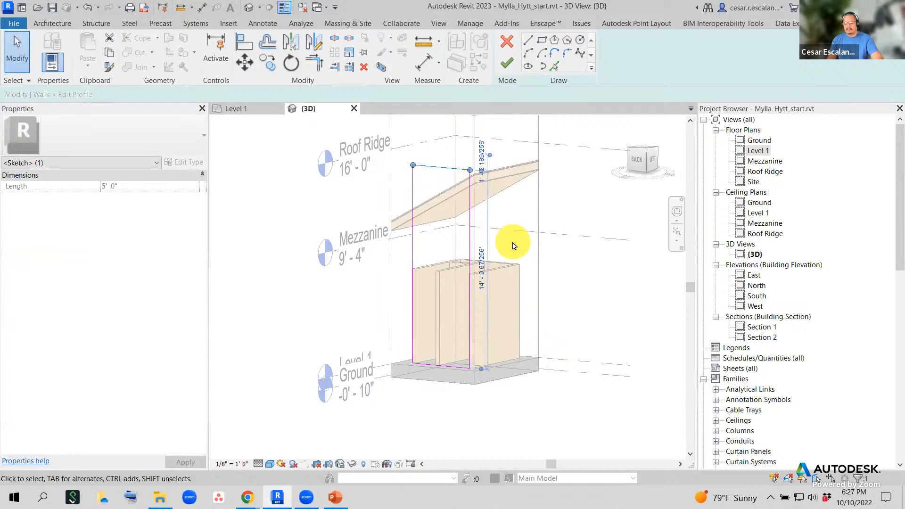
key(Delete)
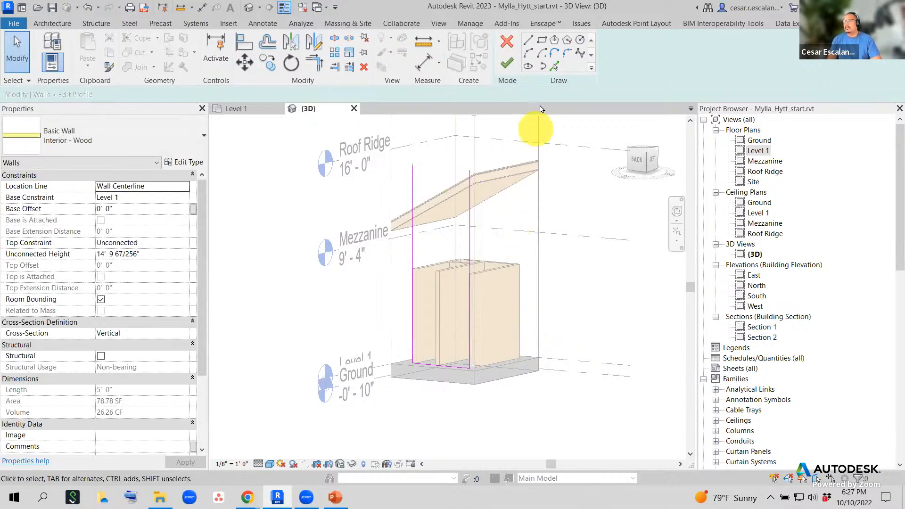
click(556, 68)
scroll(430, 212, up, 1)
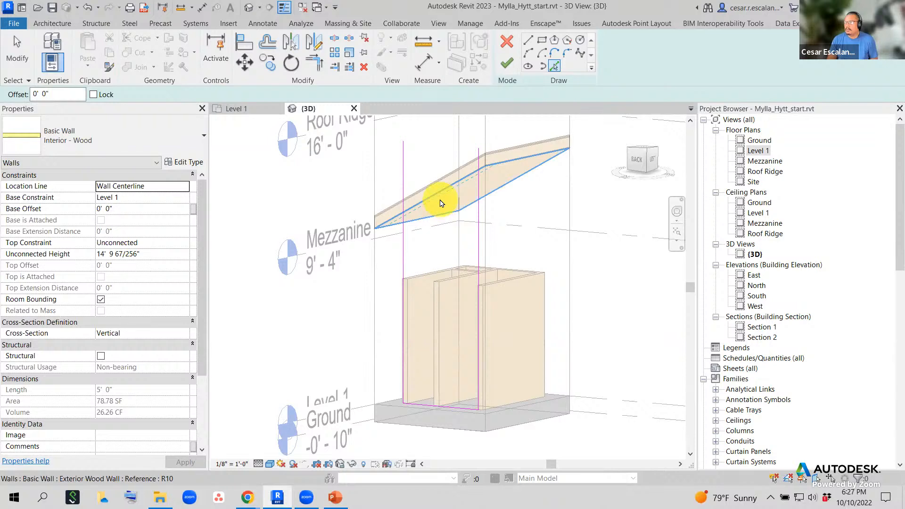
click(441, 203)
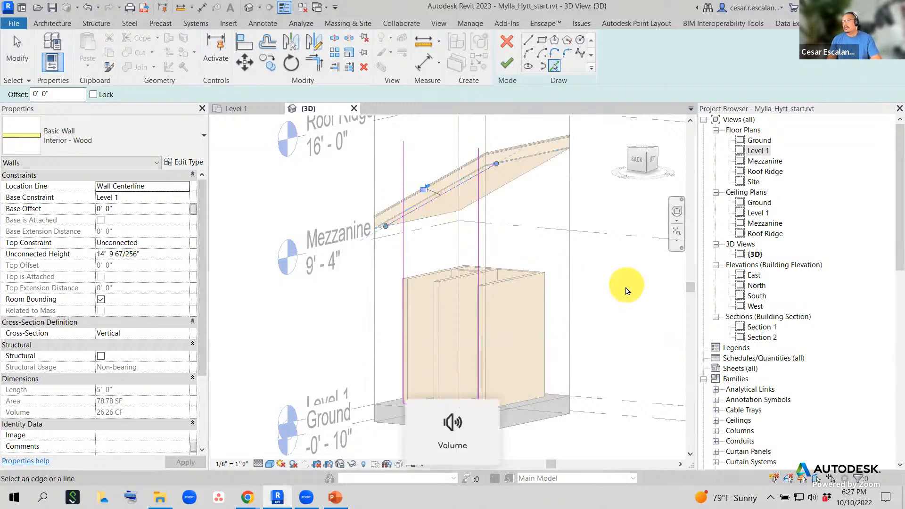
key(Escape)
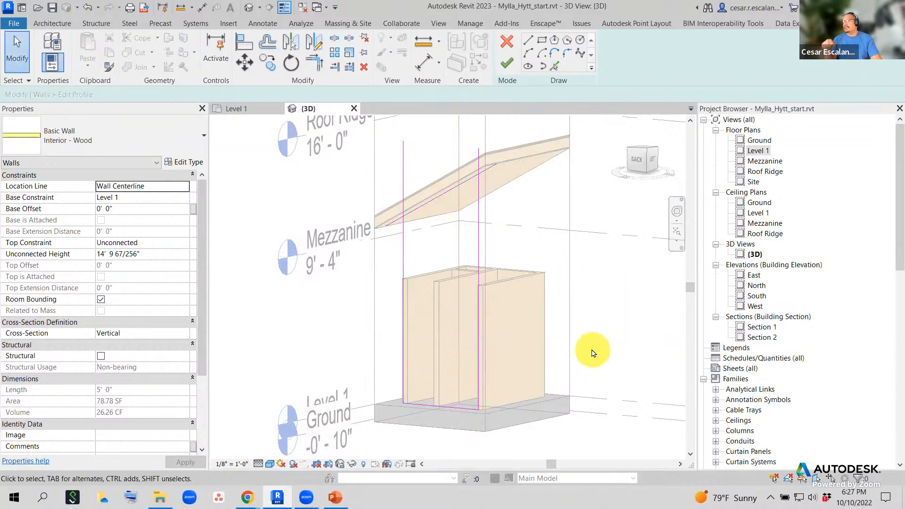
- Trim/Extend to Corner the sloped roof line with the vertical profile line
click(315, 63)
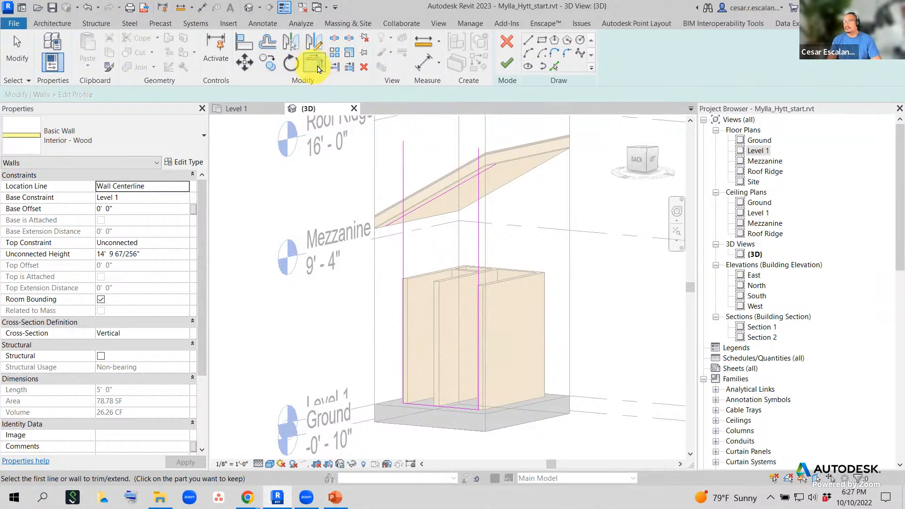
click(476, 185)
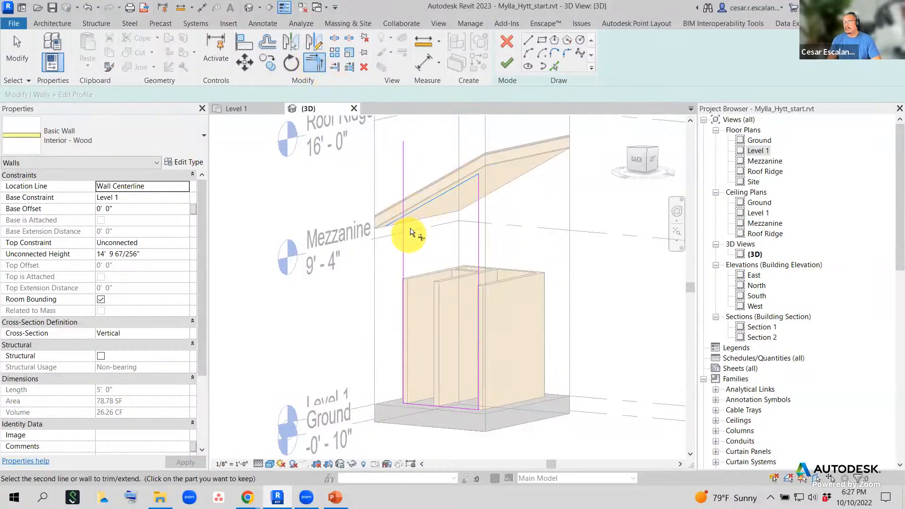
click(405, 235)
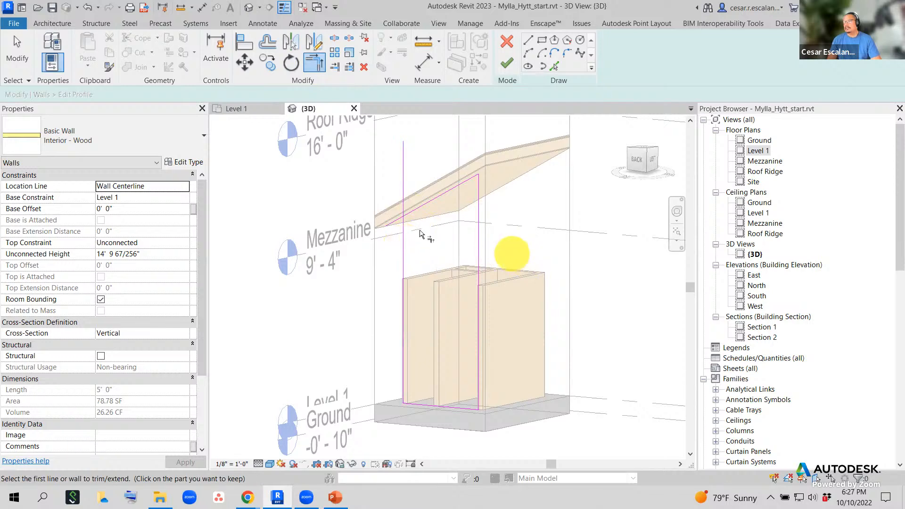
click(418, 209)
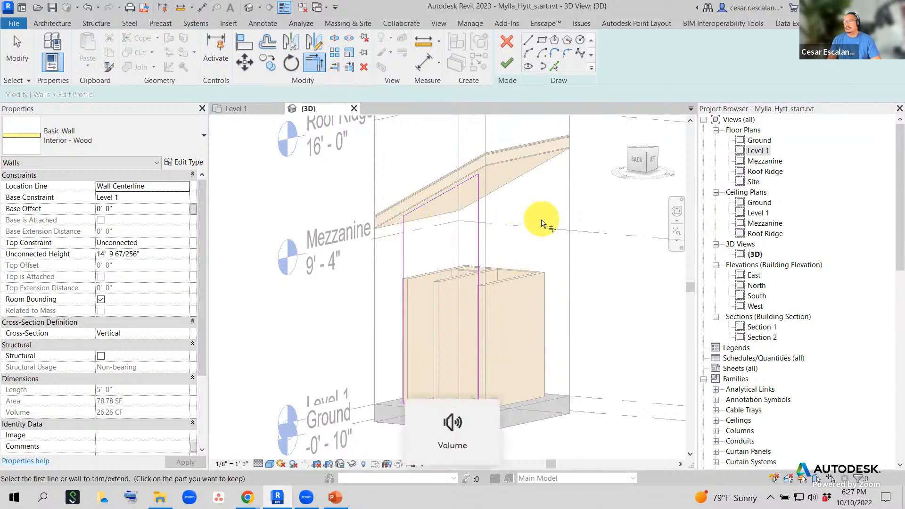
key(Escape)
key(Escape)
scroll(551, 242, down, 2)
mouse_move(553, 300)
shift+middle_down()
mouse_move(657, 253)
mouse_move(651, 247)
mouse_move(687, 269)
mouse_move(696, 304)
mouse_move(672, 370)
mouse_move(648, 363)
mouse_move(572, 303)
mouse_move(531, 294)
mouse_move(557, 283)
mouse_move(572, 197)
mouse_move(549, 287)
shift+middle_up()
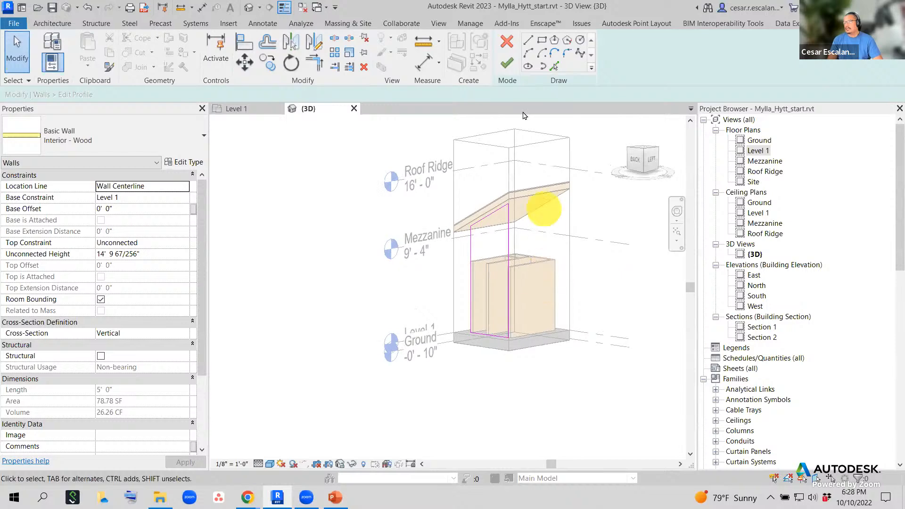
- Finish the profile edit, applying the sloped top to the interior wall
click(507, 62)
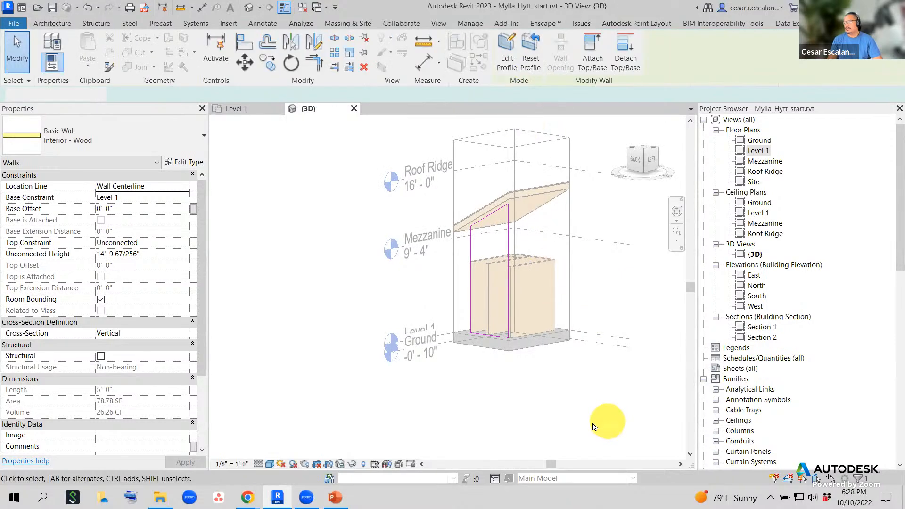
click(530, 436)
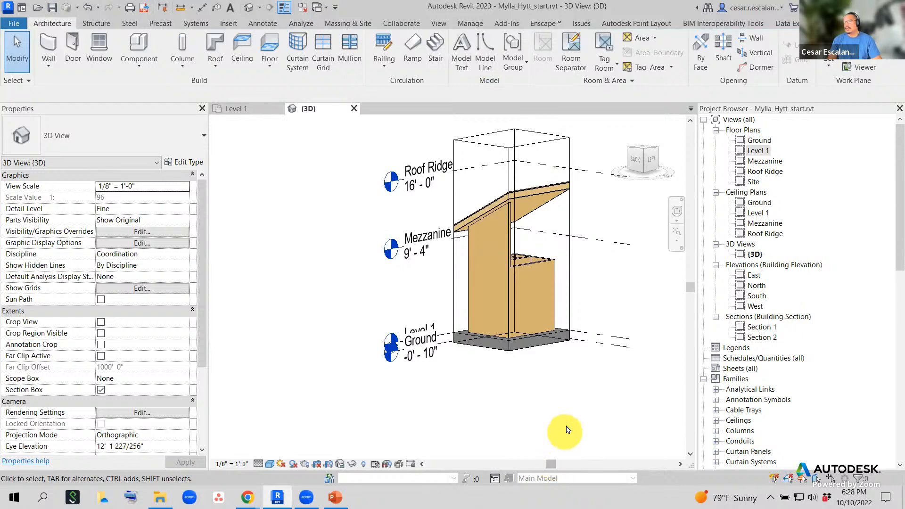
shift+middle_drag(599, 403, 484, 398)
- Stretch the front interior wood wall's top from 7' to 10' 6 113/128"
scroll(549, 376, up, 3)
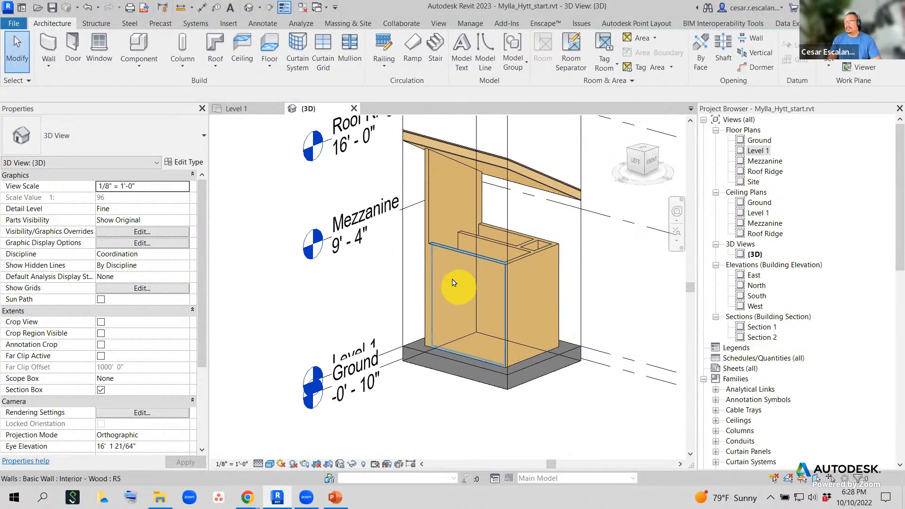
click(443, 246)
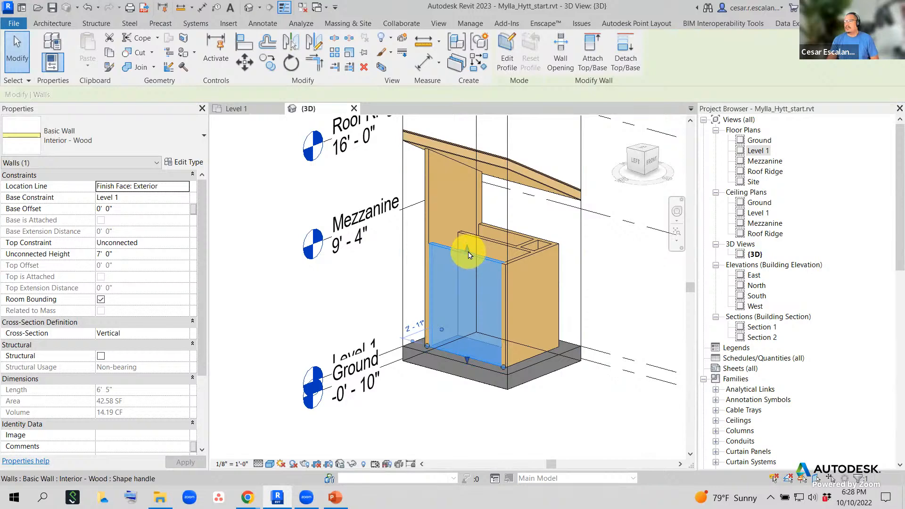
drag(469, 254, 493, 264)
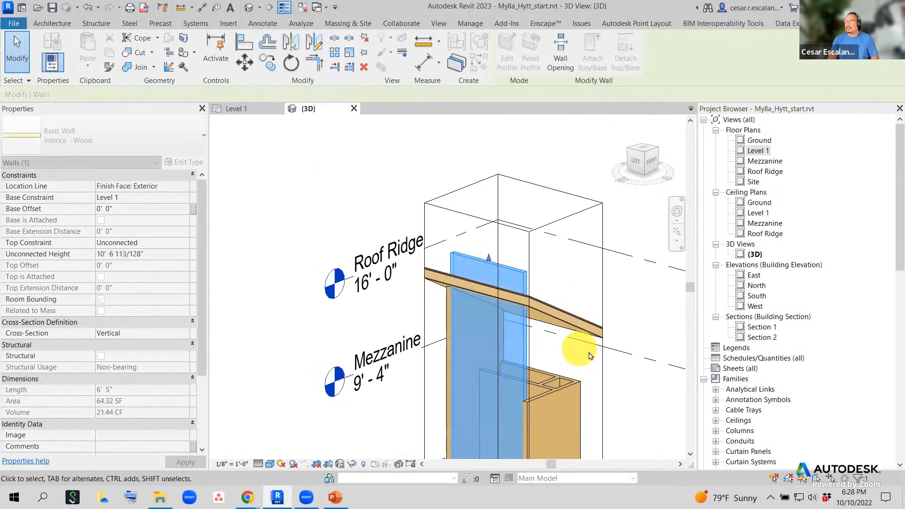
- Raise the front wall to 15' 8 193/256" and delete its top profile line
scroll(578, 333, down, 3)
middle_drag(608, 303, 593, 242)
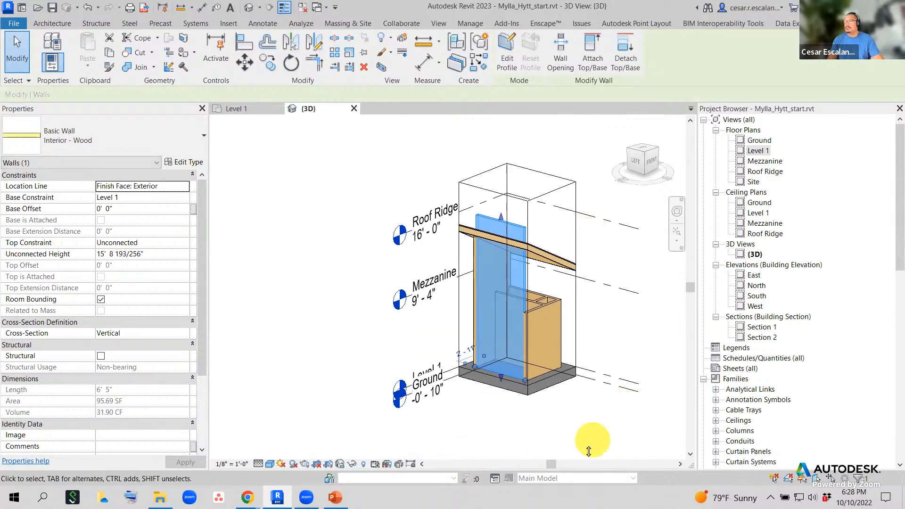
click(507, 59)
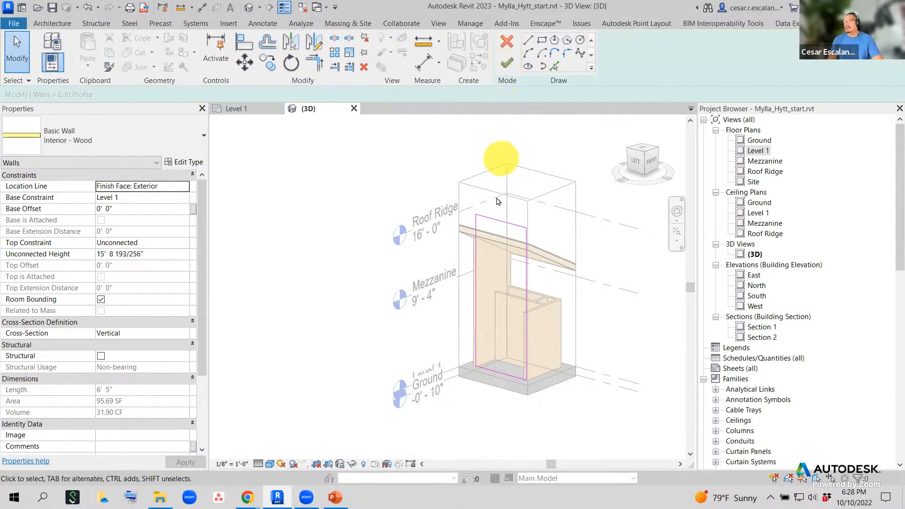
click(497, 222)
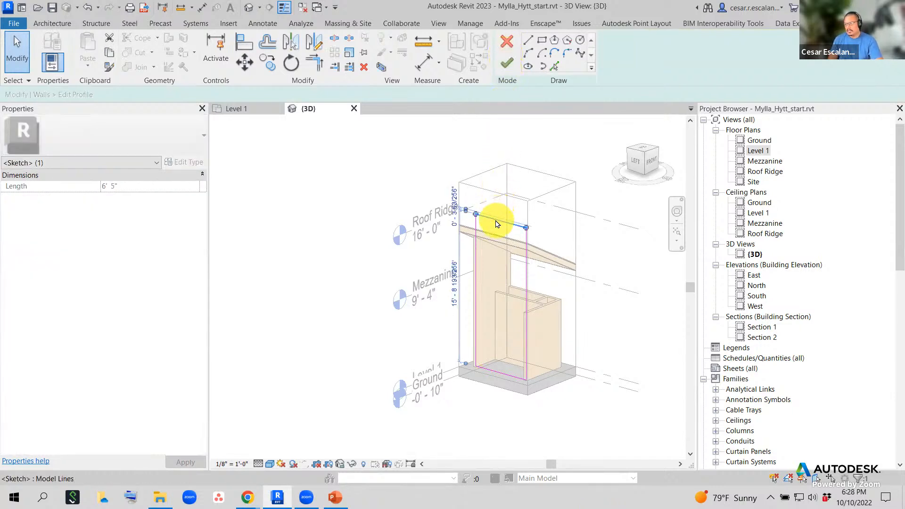
key(Delete)
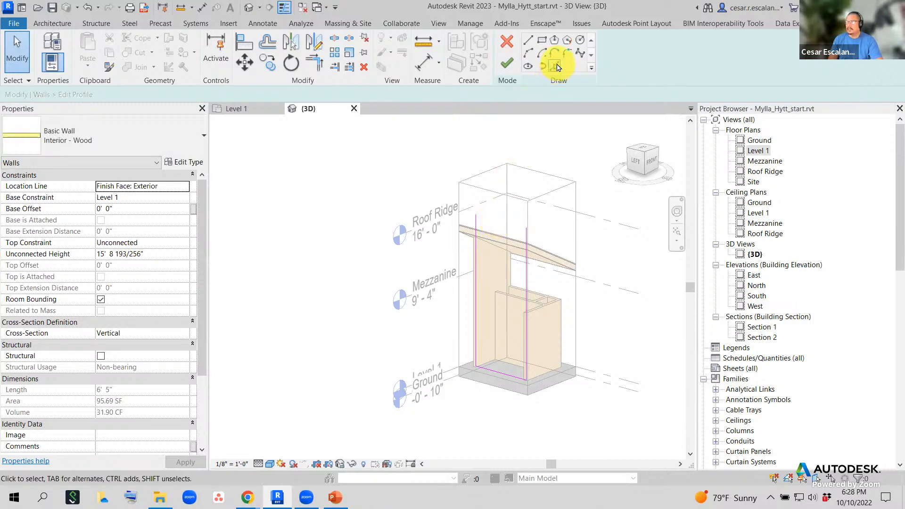
- Use Pick Lines while orbiting around the wall to find the roof edge, then exit
click(556, 66)
scroll(542, 274, up, 3)
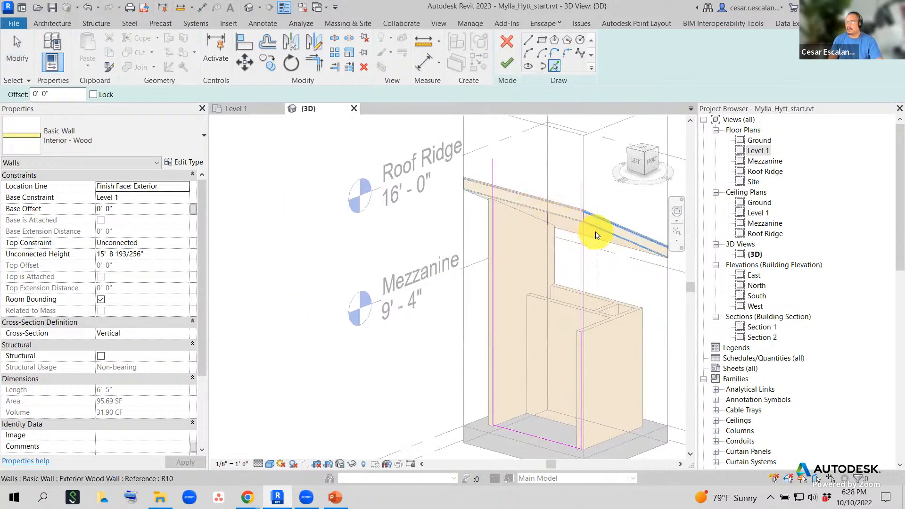
scroll(561, 226, up, 2)
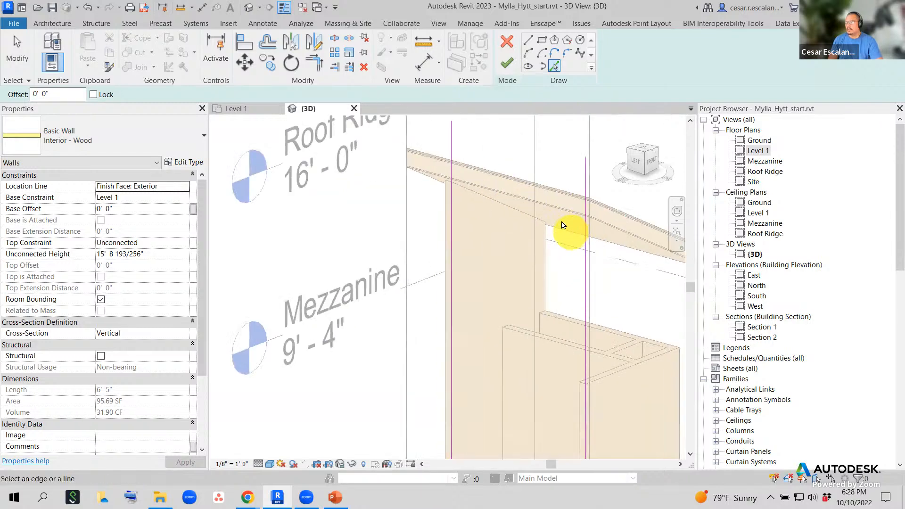
scroll(579, 233, down, 1)
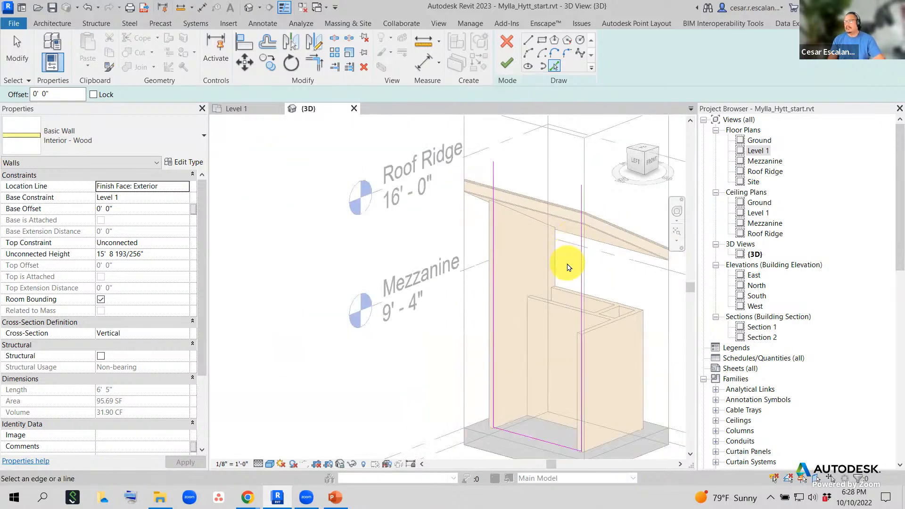
shift+middle_drag(570, 275, 531, 188)
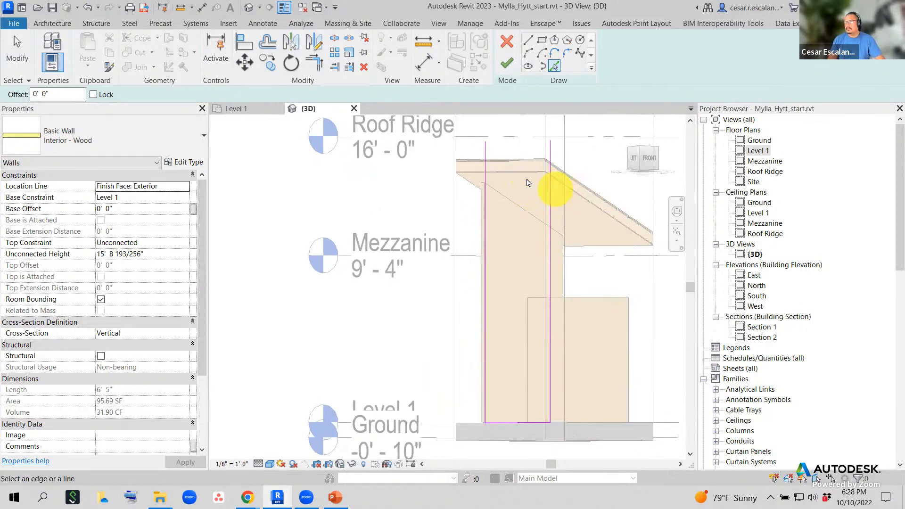
shift+middle_drag(554, 224, 573, 250)
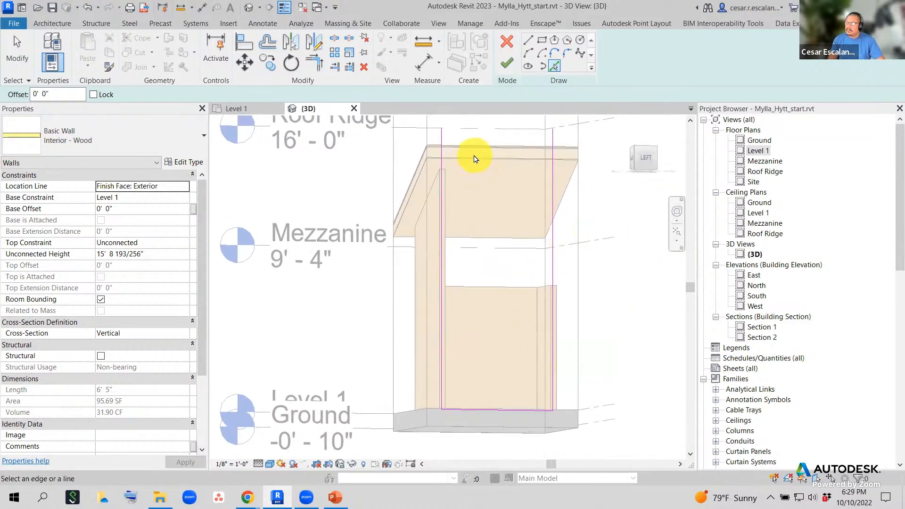
shift+middle_drag(473, 157, 562, 222)
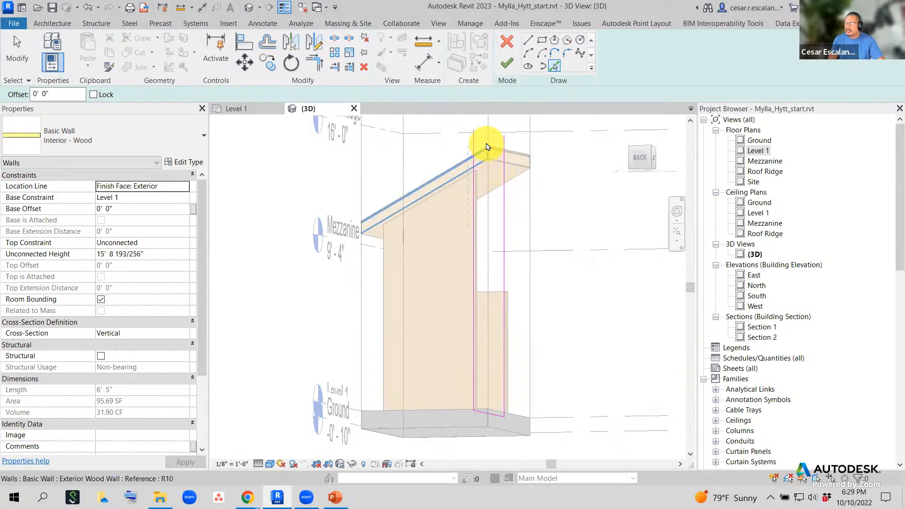
shift+middle_drag(526, 223, 416, 225)
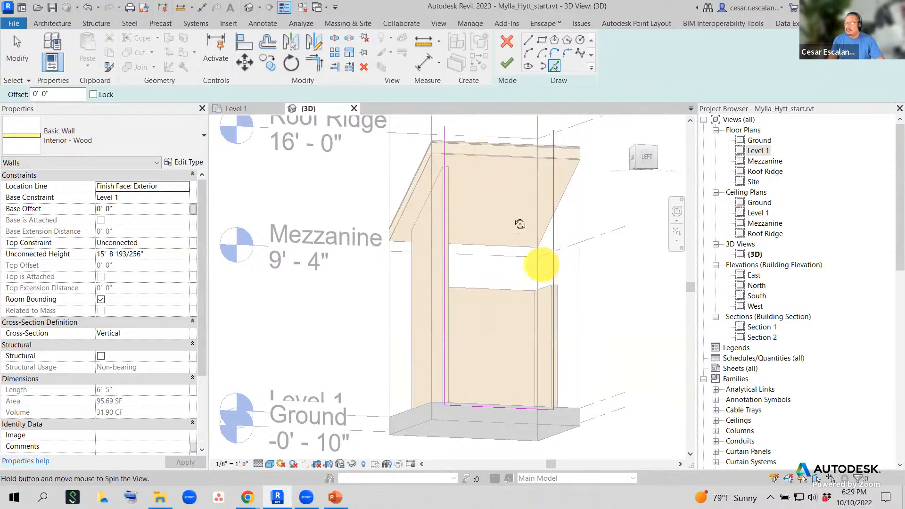
shift+middle_drag(539, 259, 501, 228)
shift+middle_drag(506, 278, 360, 334)
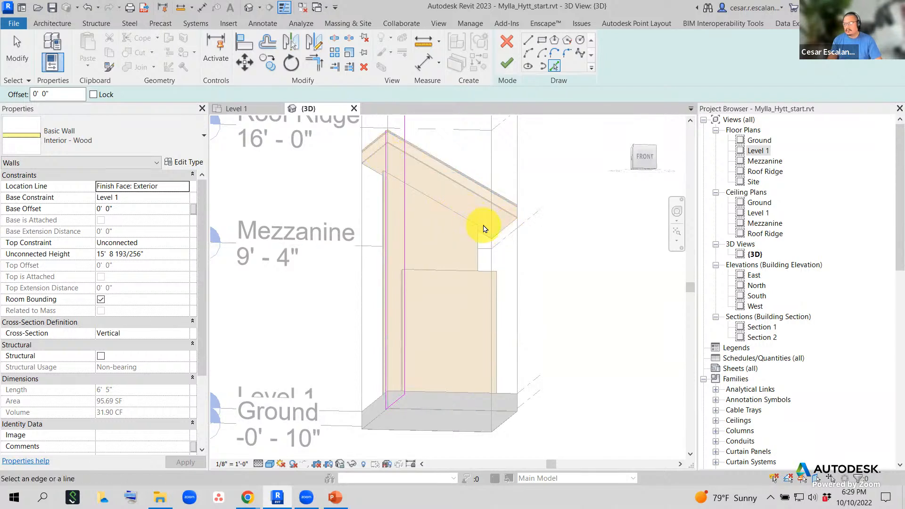
key(Escape)
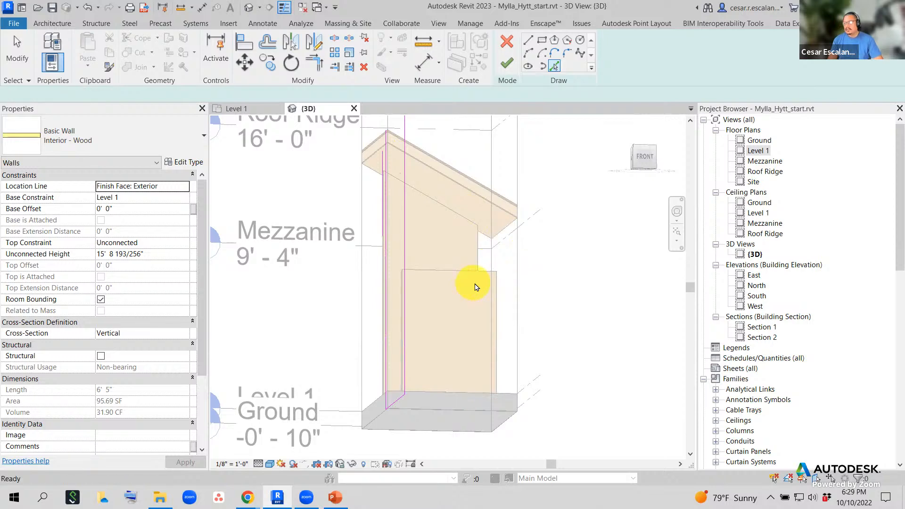
mouse_move(491, 283)
shift+middle_down()
mouse_move(613, 347)
mouse_move(586, 357)
mouse_move(584, 374)
shift+middle_up()
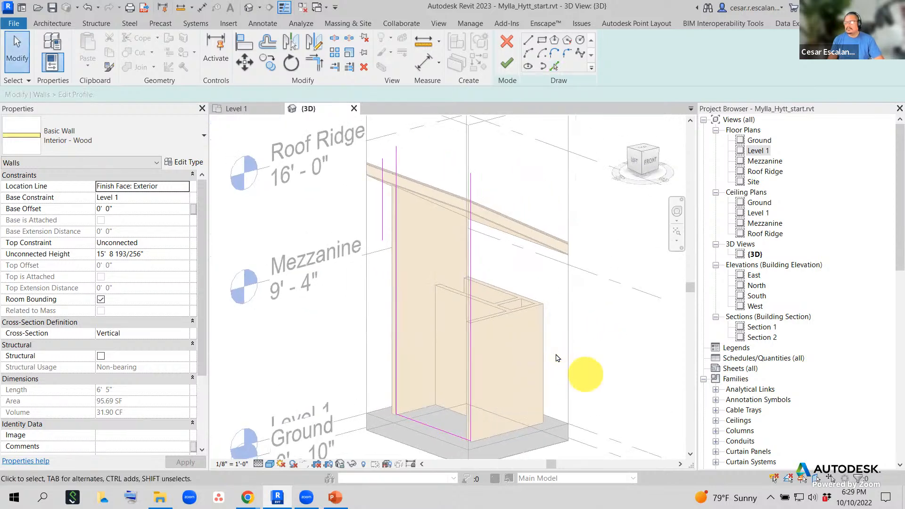
- Cancel the profile edit, discarding changes, and drag the wall's top just under the roof
click(510, 44)
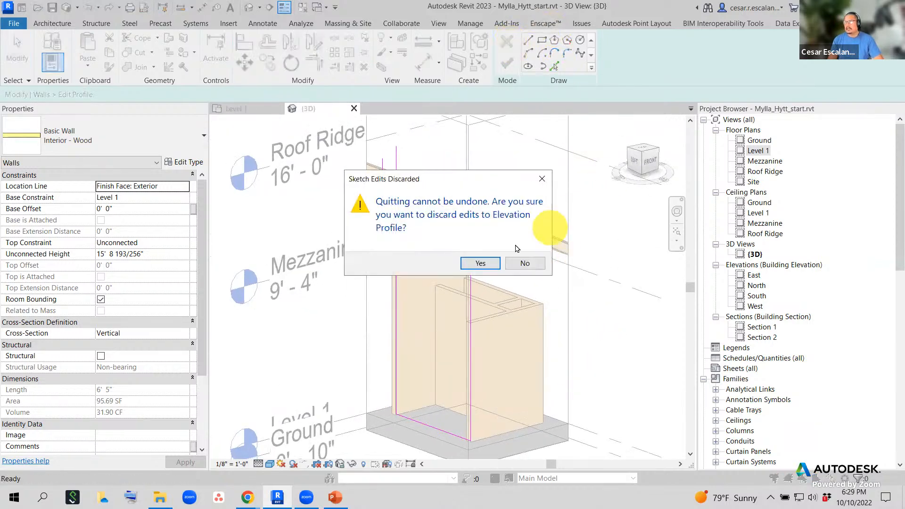
click(481, 263)
scroll(537, 288, down, 2)
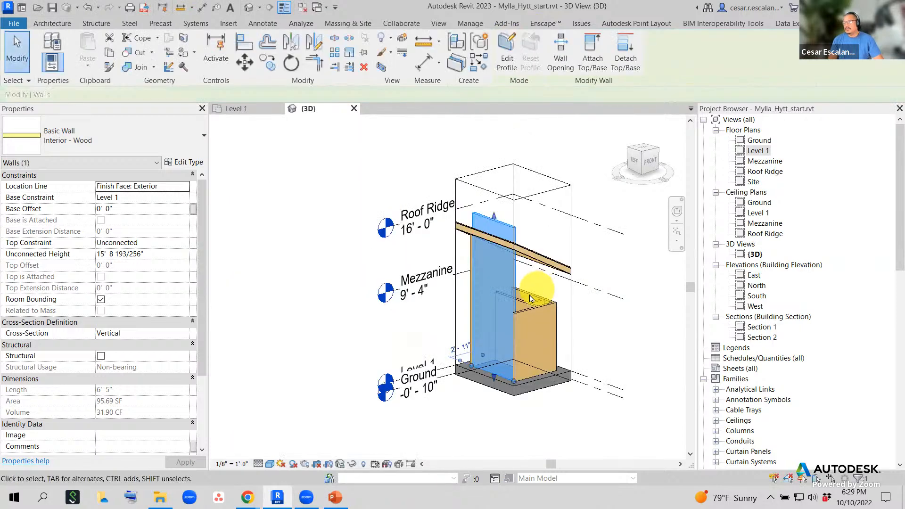
scroll(496, 237, up, 4)
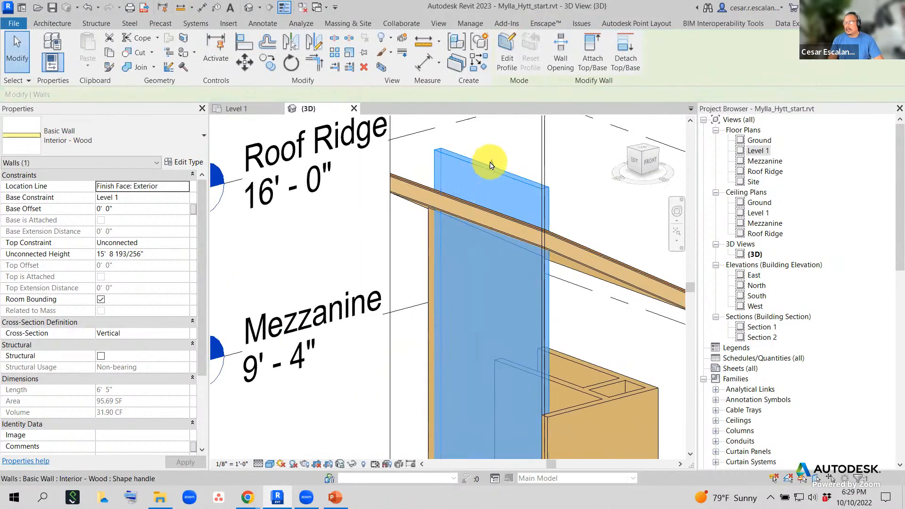
drag(490, 166, 496, 237)
shift+middle_drag(580, 303, 578, 257)
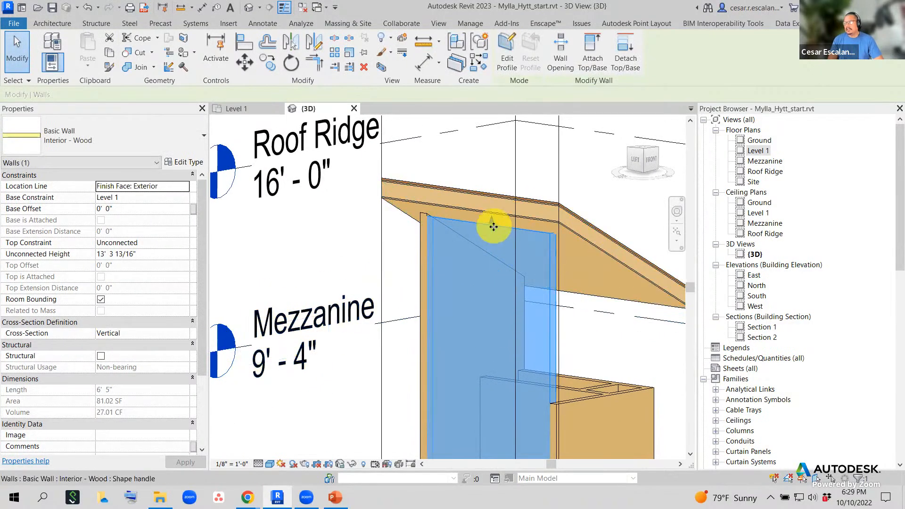
- Orbit to a low viewpoint showing the front wall beneath the sloped roof
click(608, 241)
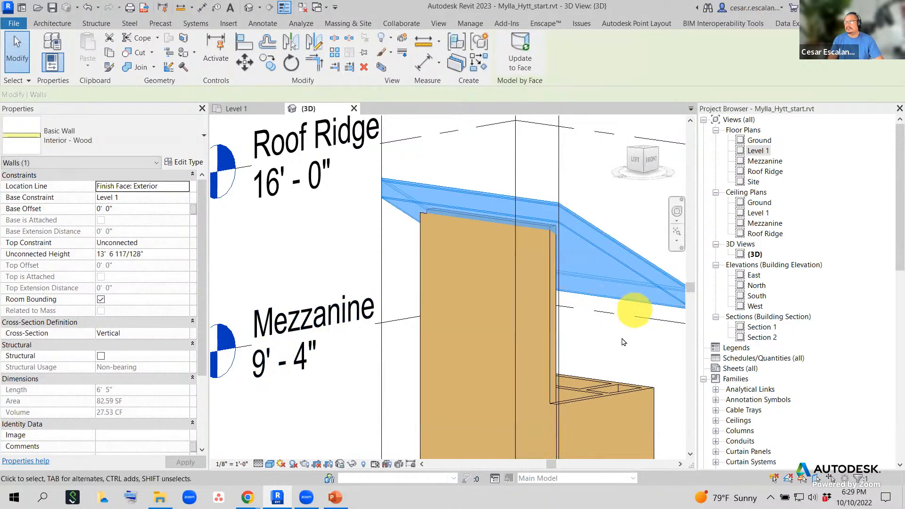
click(591, 199)
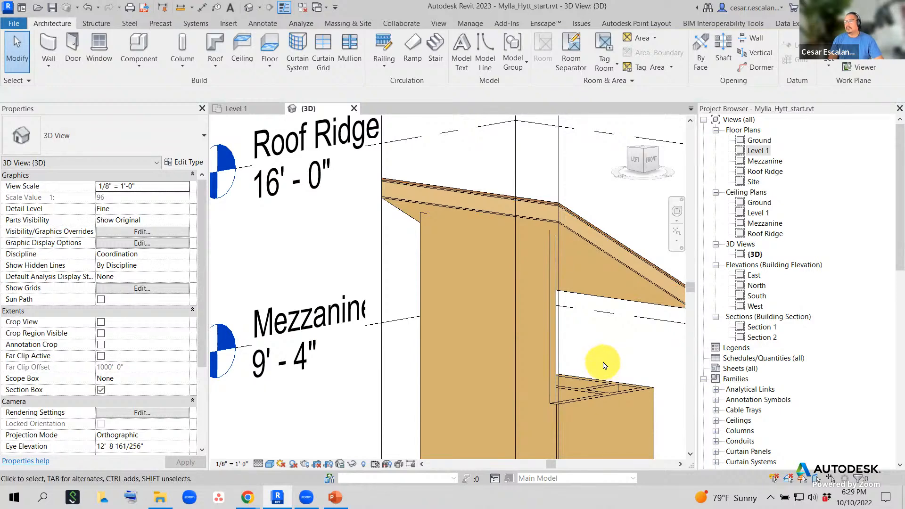
shift+middle_drag(576, 340, 428, 232)
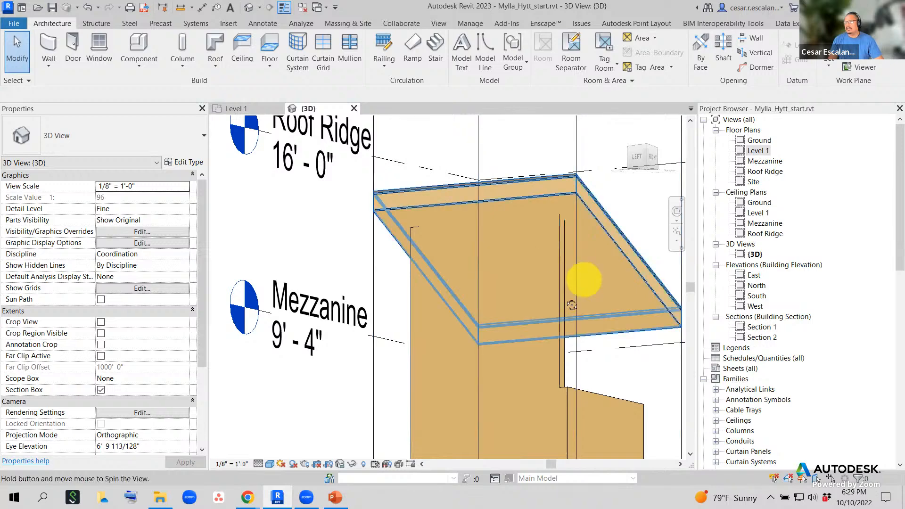
shift+middle_drag(643, 283, 618, 208)
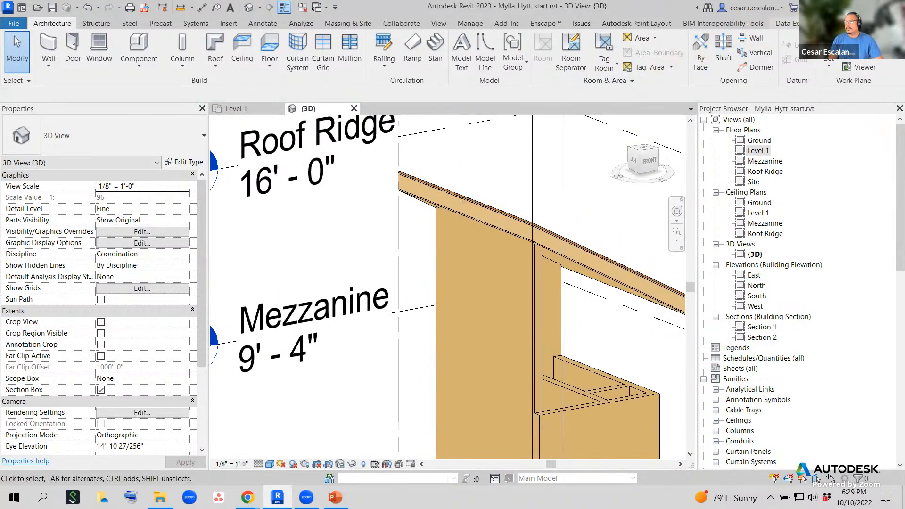
click(823, 50)
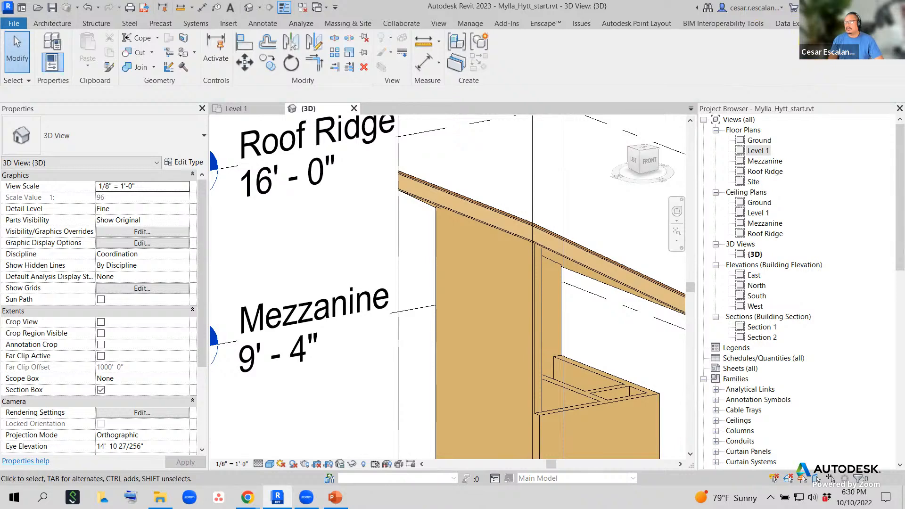
- Start a Join on the interior wall, cancel it, and orbit to a front view
click(141, 68)
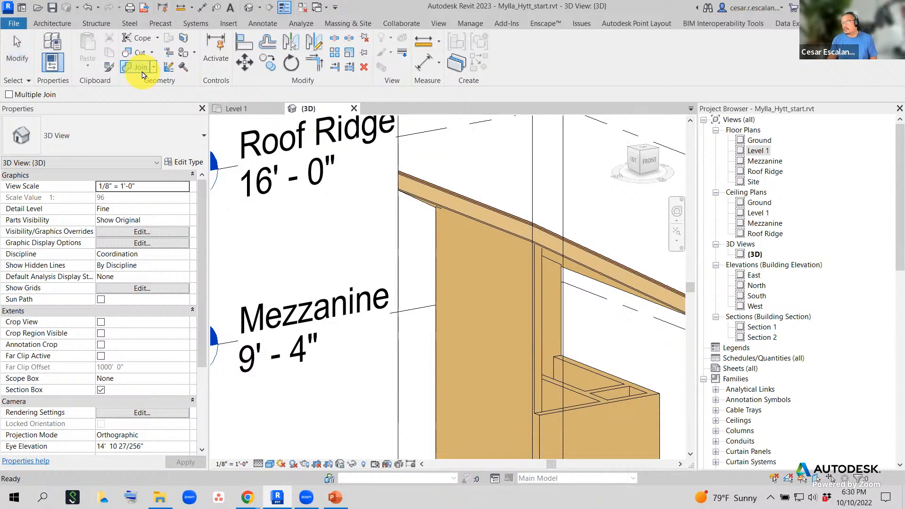
click(444, 255)
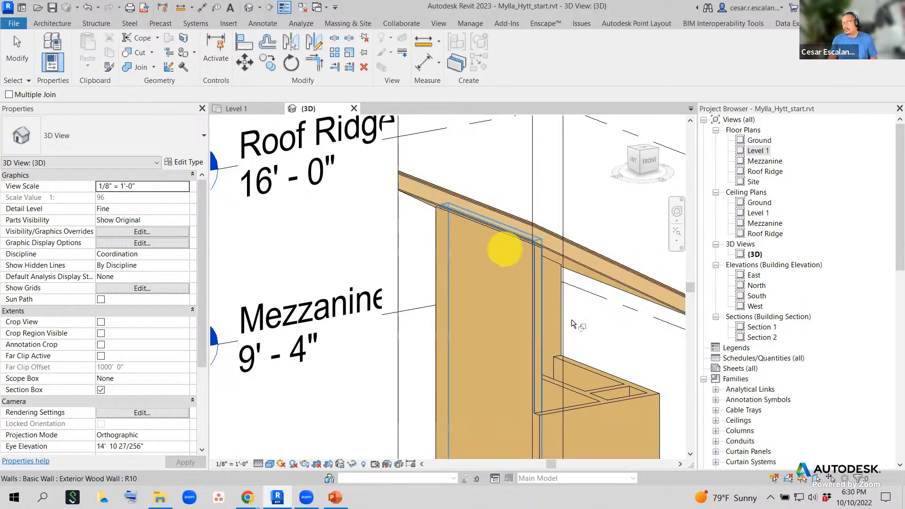
key(Escape)
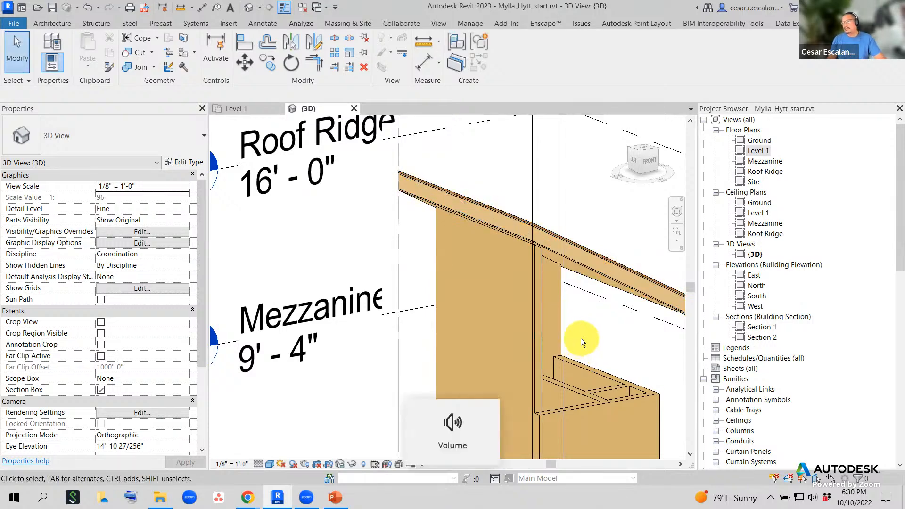
shift+middle_drag(583, 343, 462, 306)
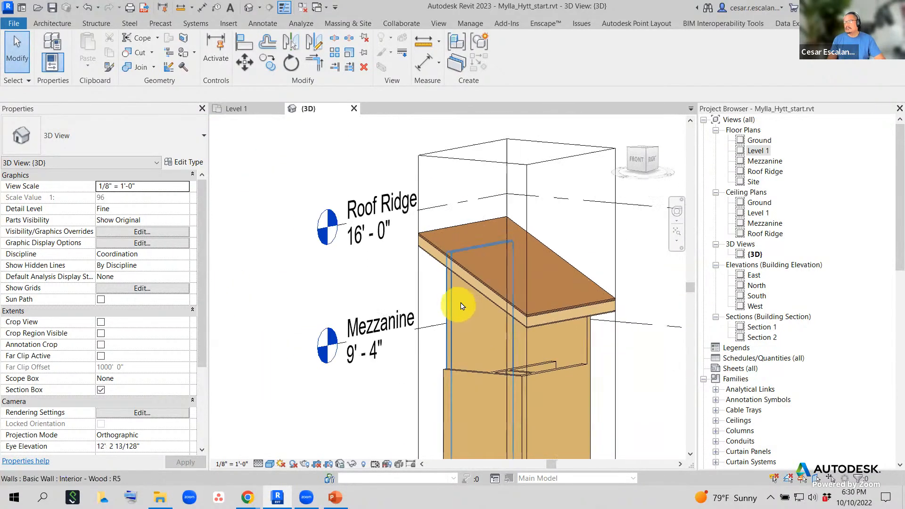
shift+middle_drag(603, 351, 637, 348)
shift+middle_drag(607, 418, 690, 414)
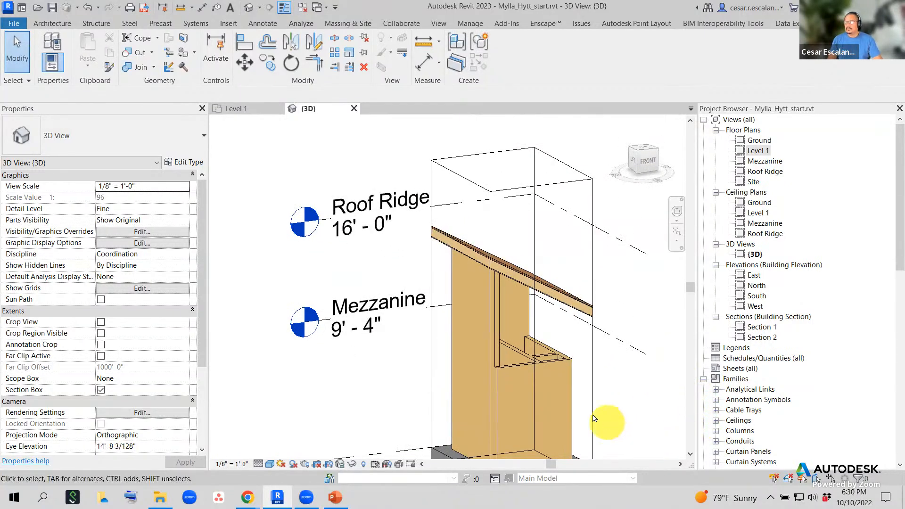
- Stretch the tall interior wall upward past the roof and delete its top profile line
click(562, 388)
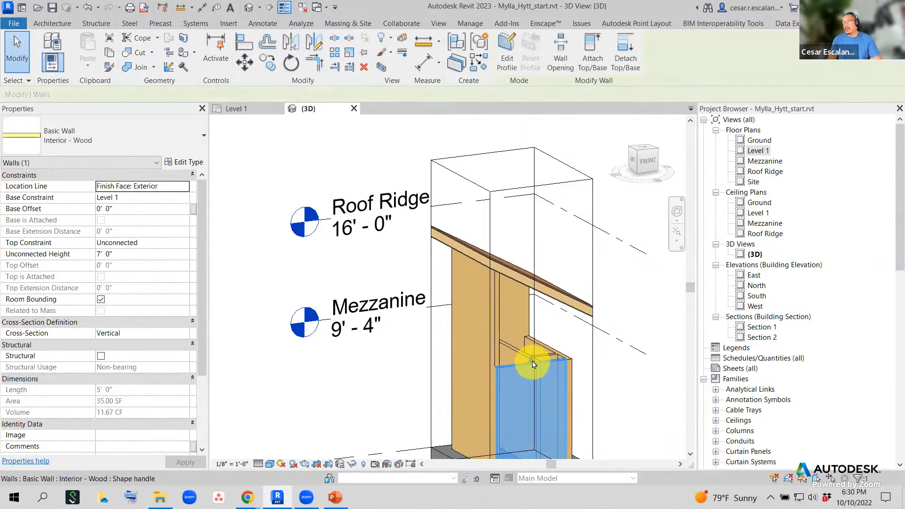
drag(533, 364, 533, 240)
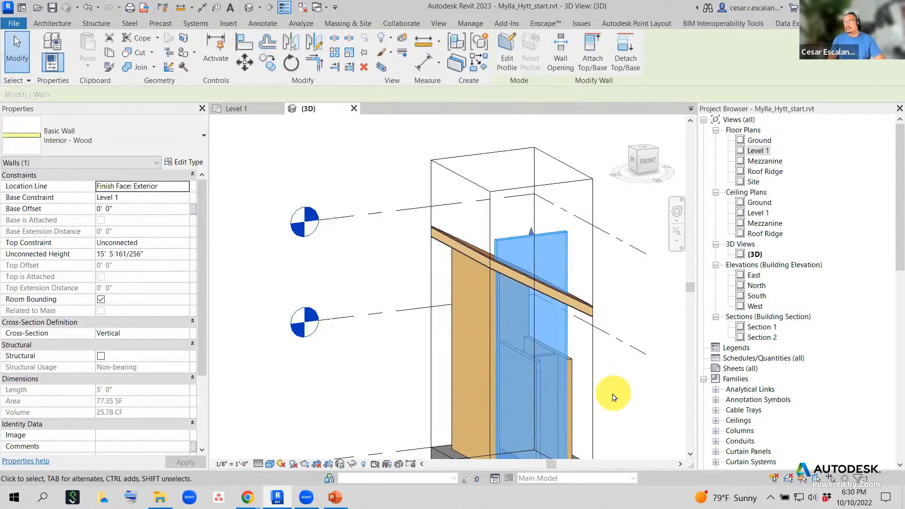
middle_drag(613, 404, 570, 379)
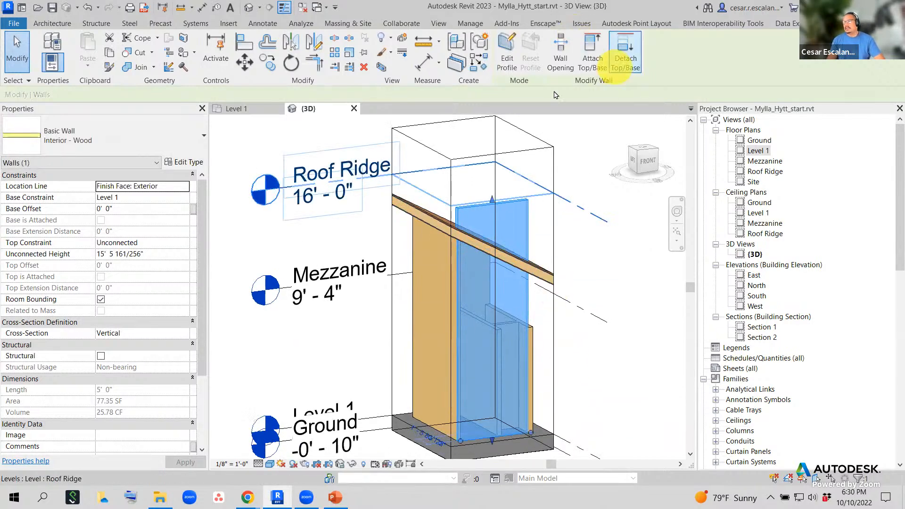
click(512, 65)
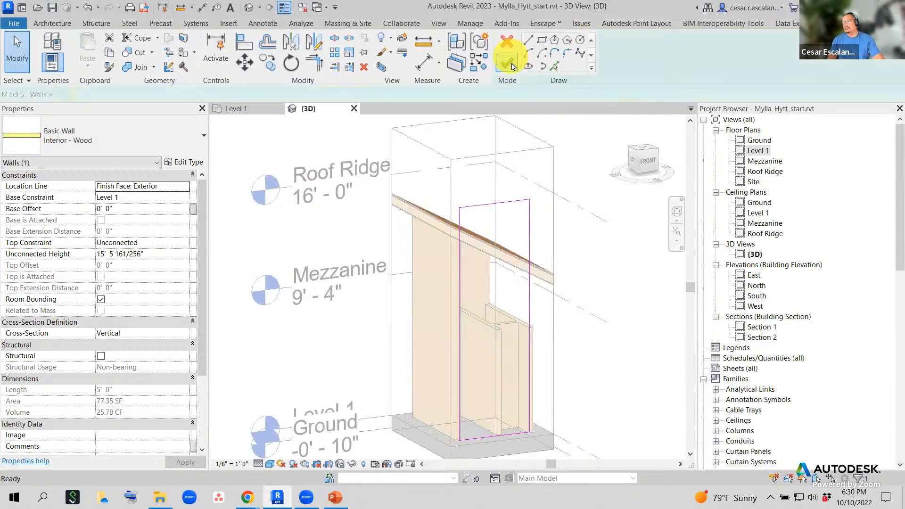
click(513, 203)
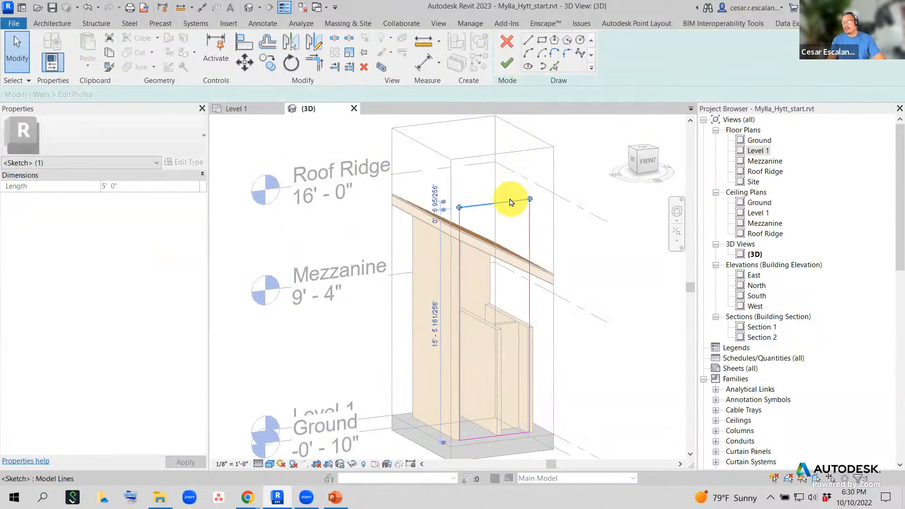
key(Delete)
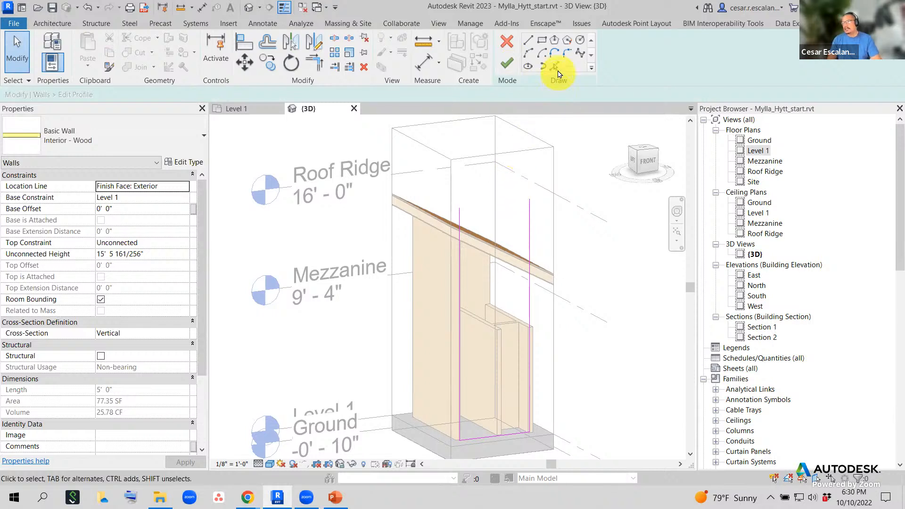
- Pick the roof edge, trim it to both verticals, and finish the sloped wall profile
click(555, 67)
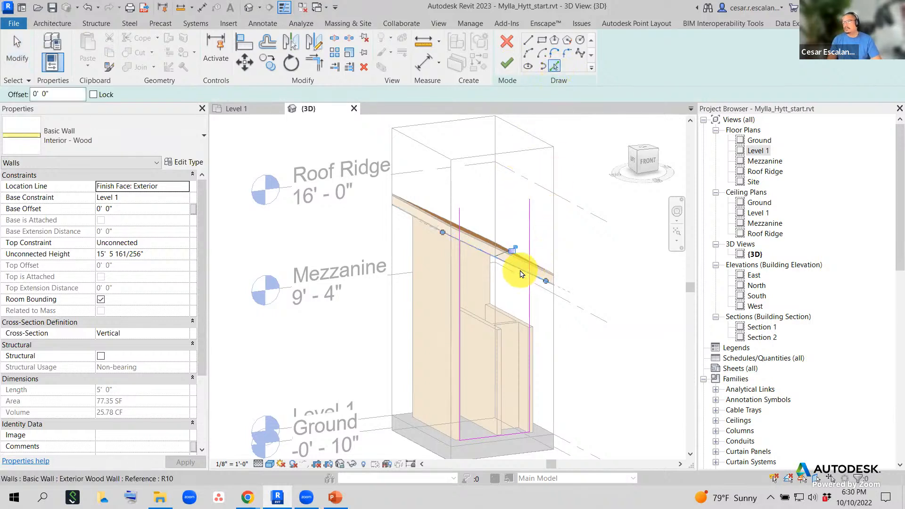
shift+middle_drag(535, 323, 582, 222)
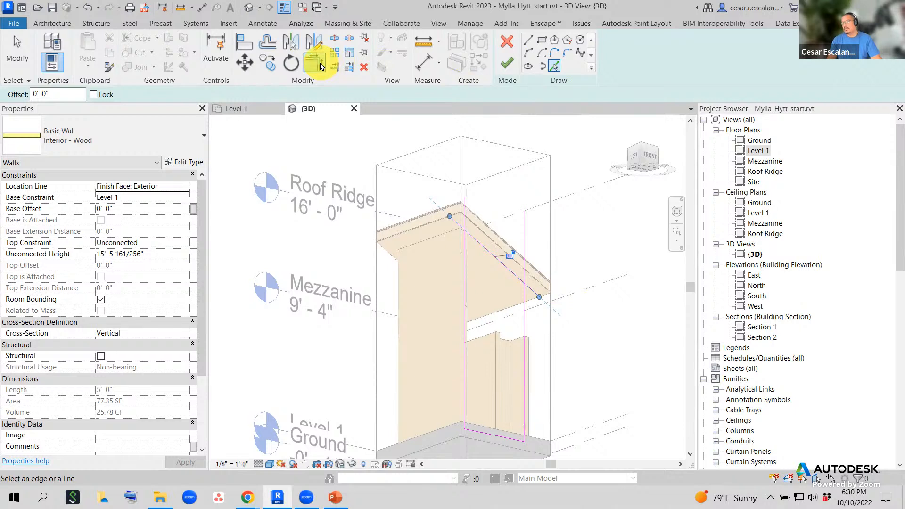
click(321, 66)
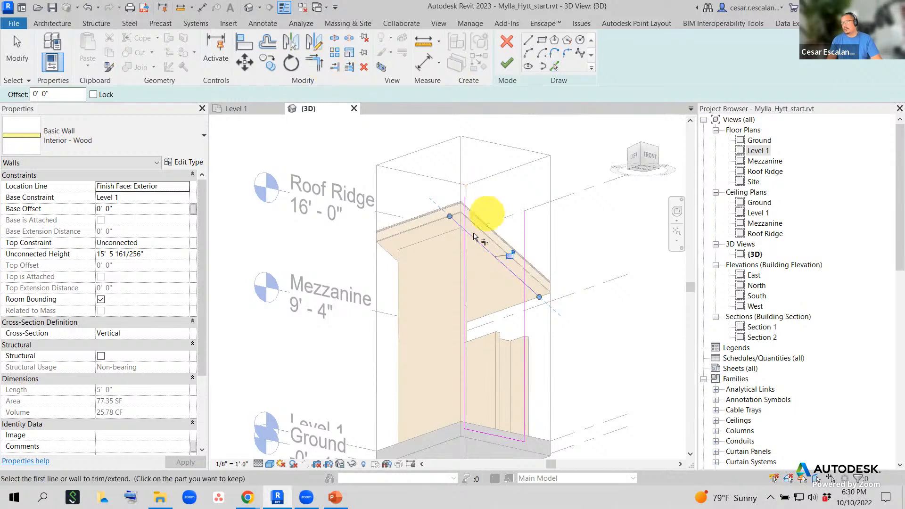
click(523, 280)
click(507, 64)
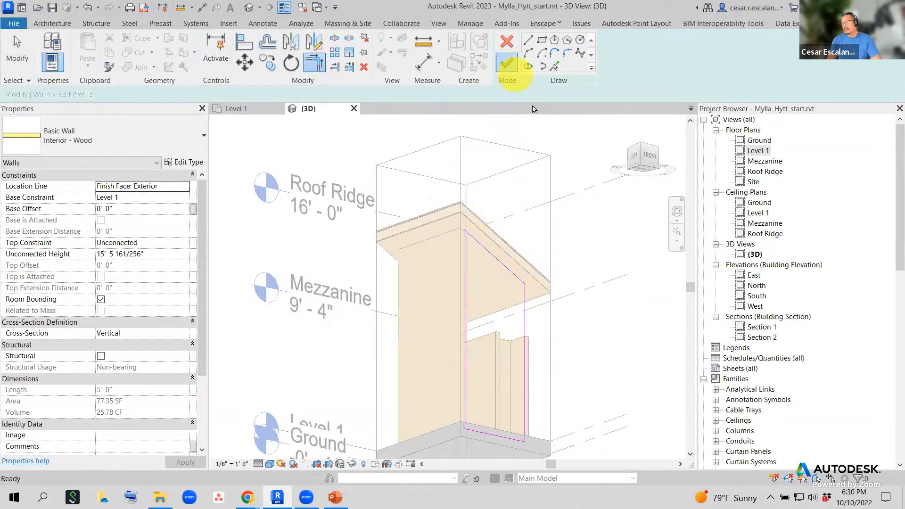
click(587, 330)
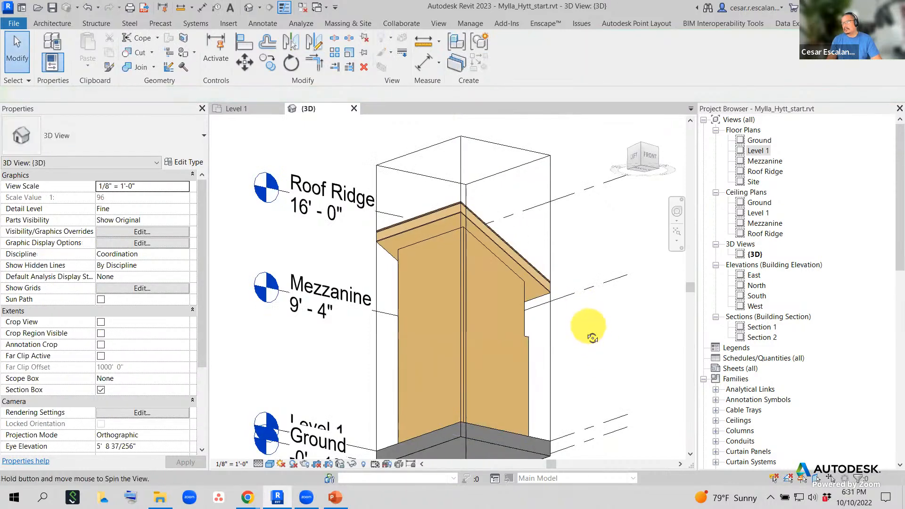
mouse_move(592, 338)
shift+middle_down()
mouse_move(562, 390)
mouse_move(517, 410)
mouse_move(449, 415)
mouse_move(374, 348)
mouse_move(412, 420)
mouse_move(428, 423)
shift+middle_up()
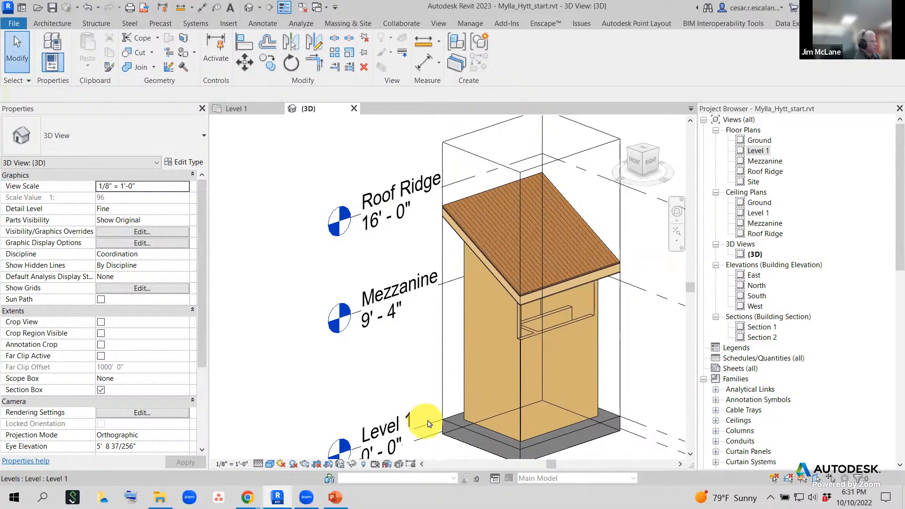
click(581, 342)
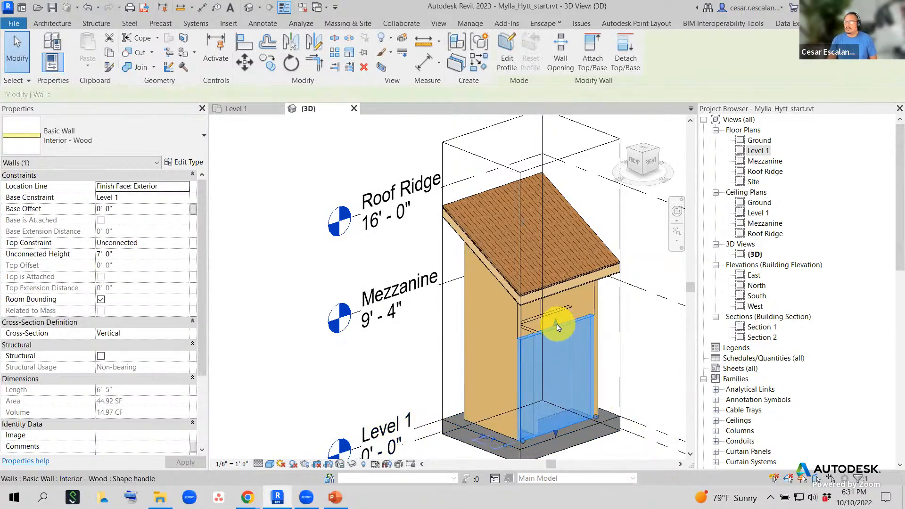
- Drag the front interior wall's top up under the roof to an Unconnected Height of 10' 11"
drag(558, 327, 560, 286)
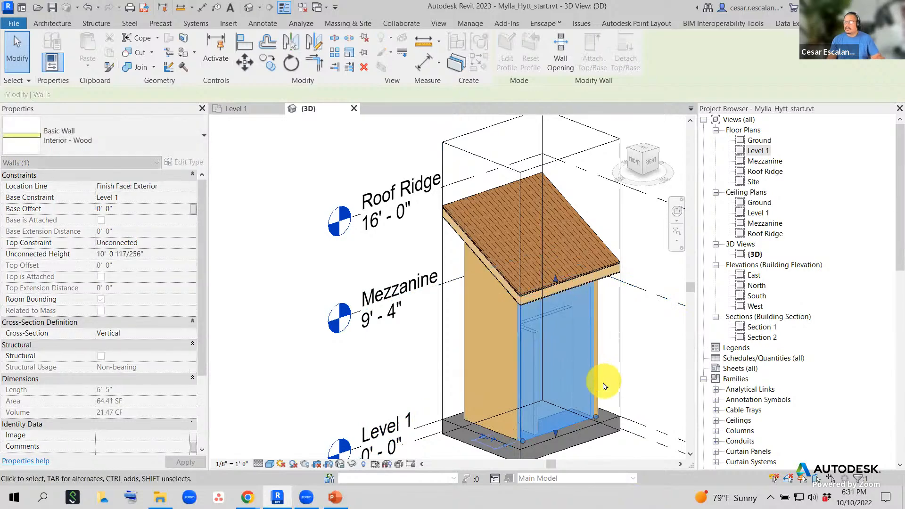
shift+middle_drag(586, 374, 586, 275)
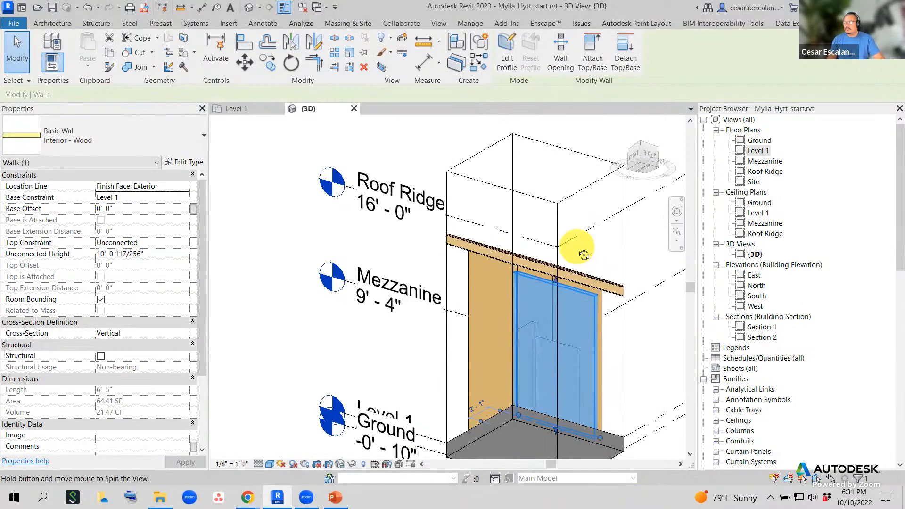
scroll(566, 288, up, 5)
drag(543, 282, 537, 244)
shift+middle_drag(617, 321, 627, 297)
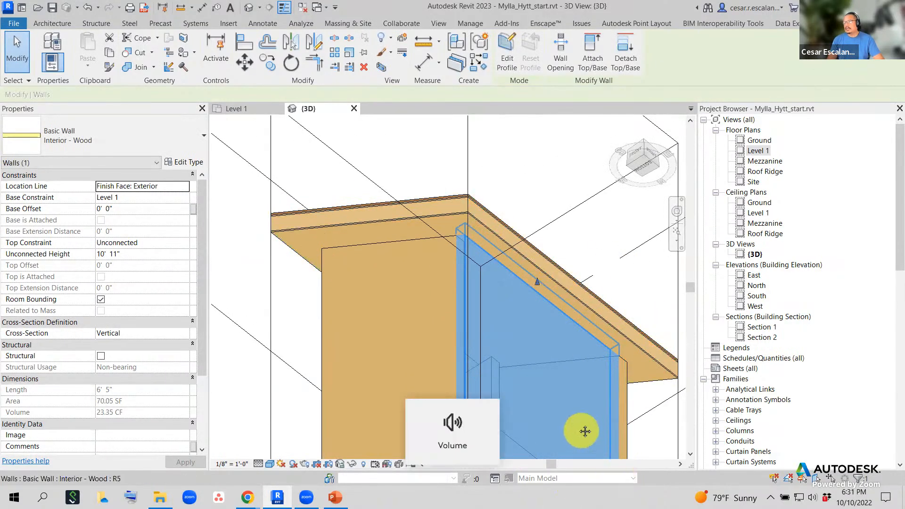
middle_drag(585, 430, 529, 354)
scroll(531, 354, down, 2)
- Start the Join tool and pick the right-hand wall as the first element
click(577, 412)
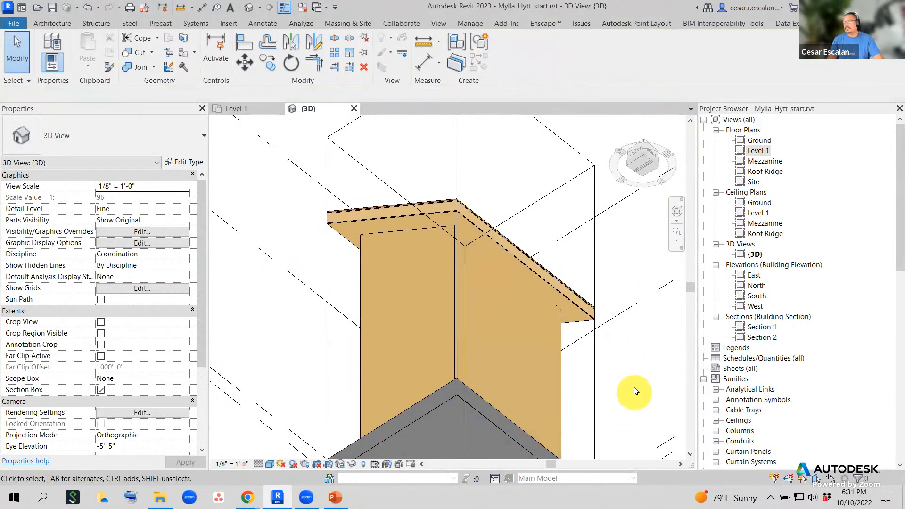
click(136, 67)
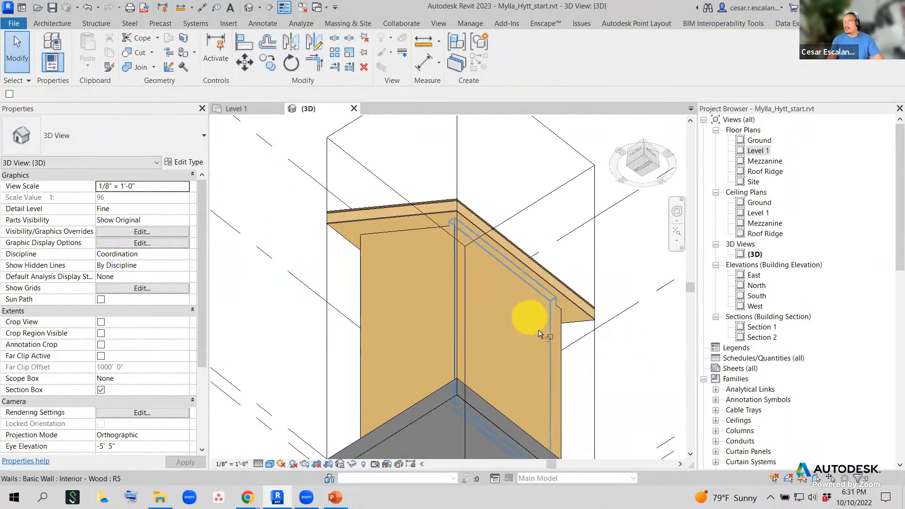
click(558, 338)
key(Escape)
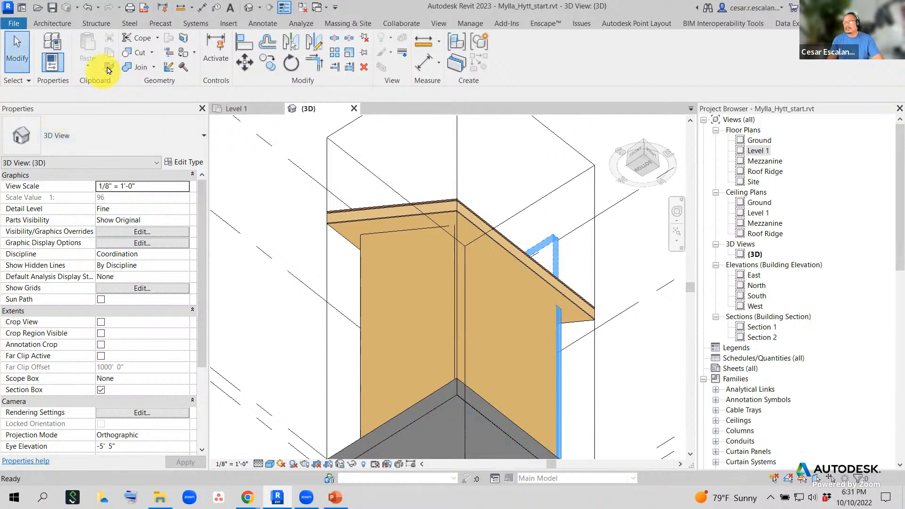
click(133, 71)
click(471, 219)
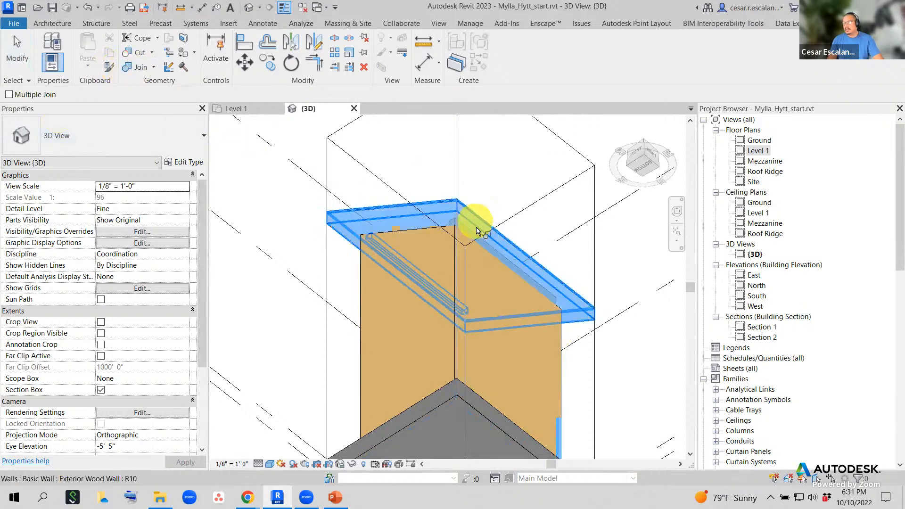
click(563, 348)
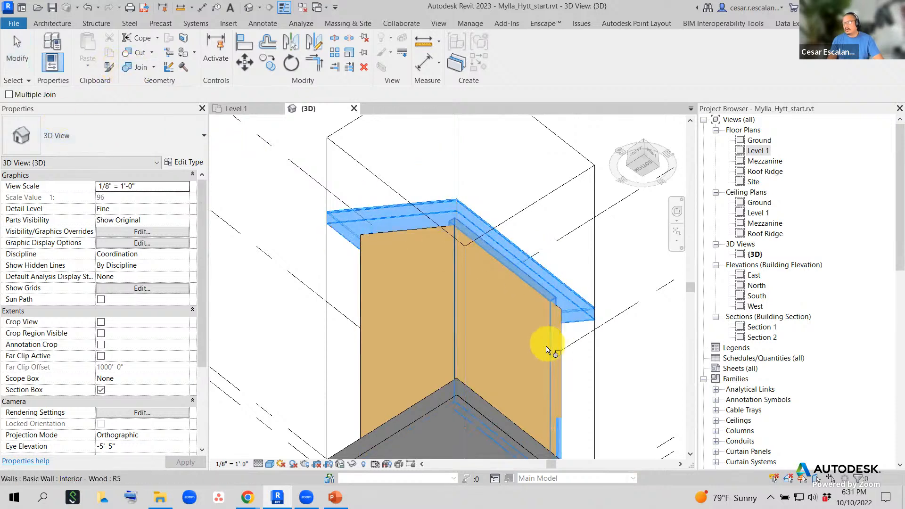
key(Escape)
key(Escape)
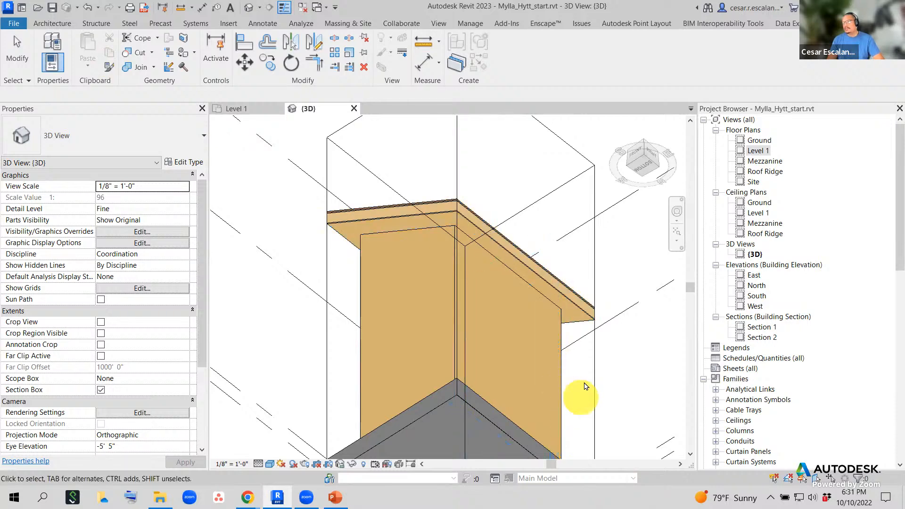
shift+middle_drag(572, 389, 258, 390)
shift+middle_drag(307, 373, 629, 425)
scroll(628, 425, down, 1)
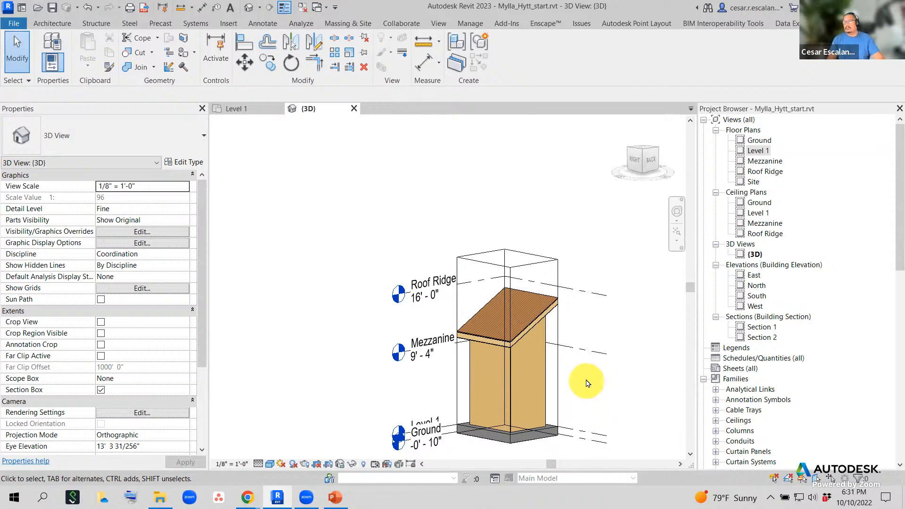
shift+middle_drag(575, 375, 315, 390)
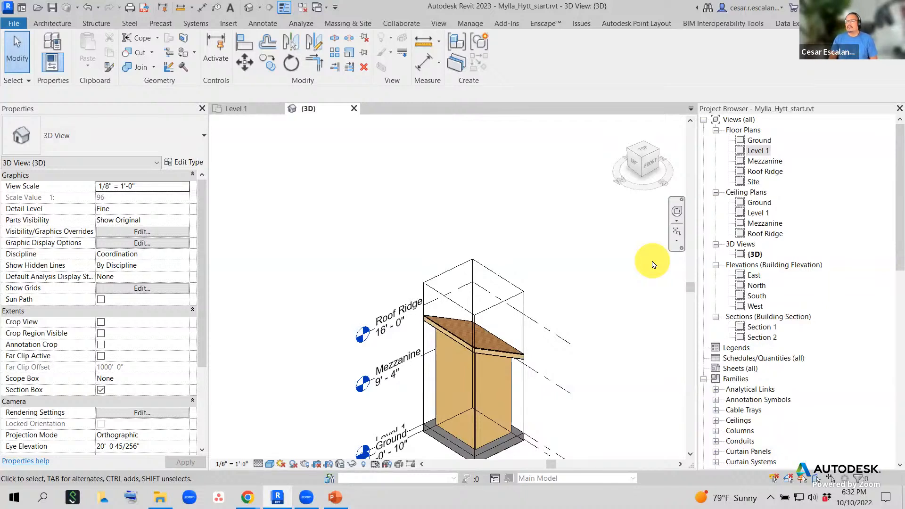
scroll(506, 410, up, 2)
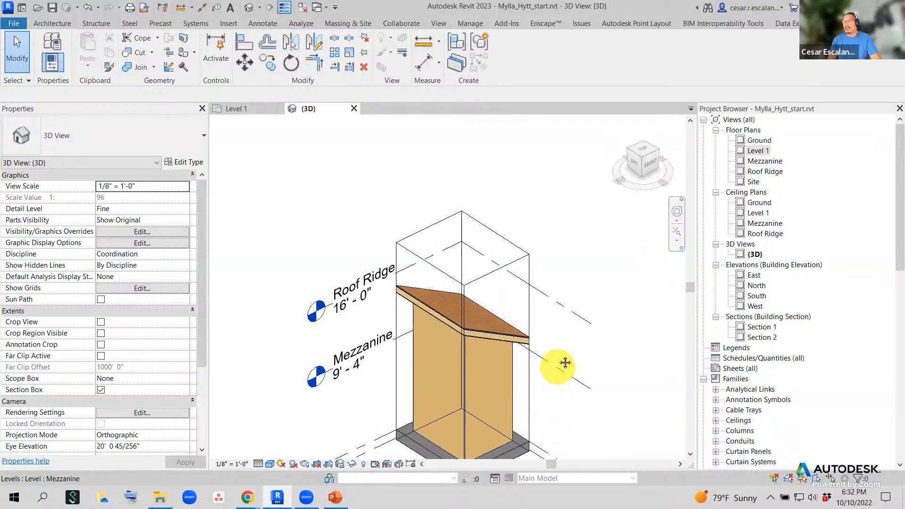
middle_drag(561, 364, 566, 282)
shift+middle_drag(518, 330, 521, 295)
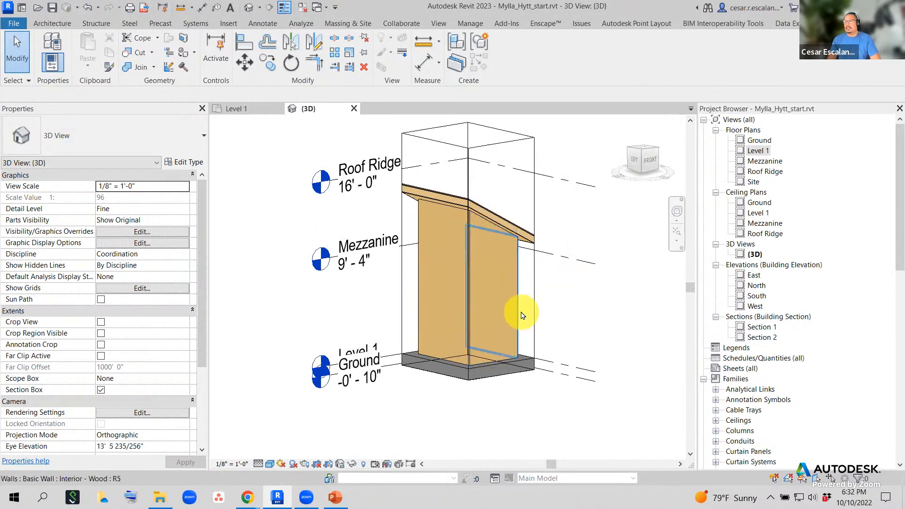
scroll(552, 297, up, 3)
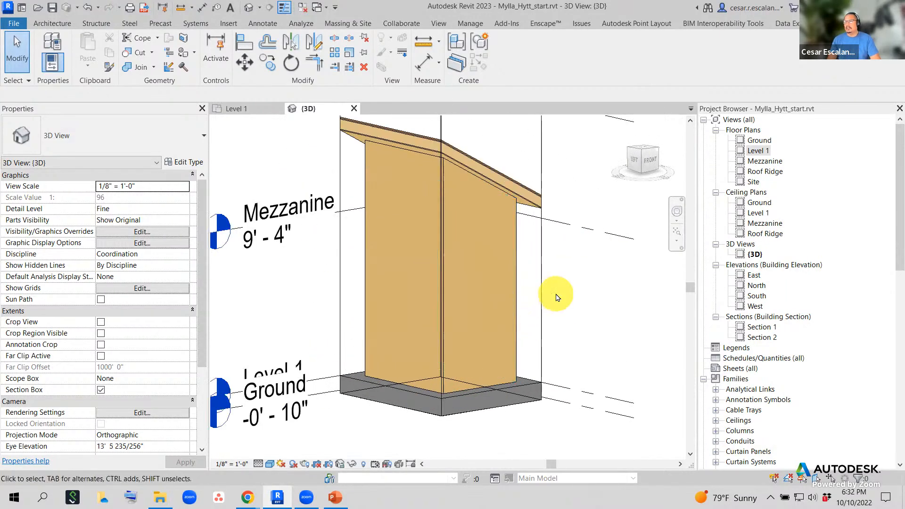
click(520, 282)
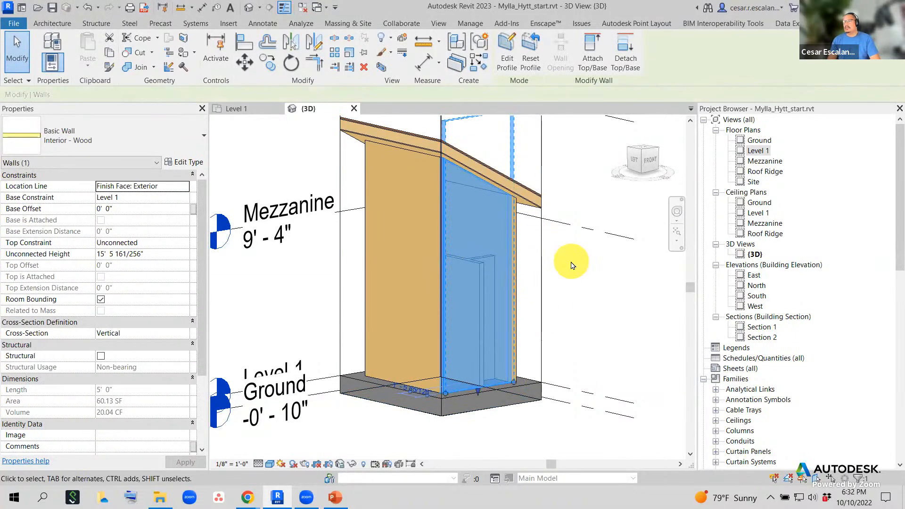
shift+middle_drag(572, 274, 506, 236)
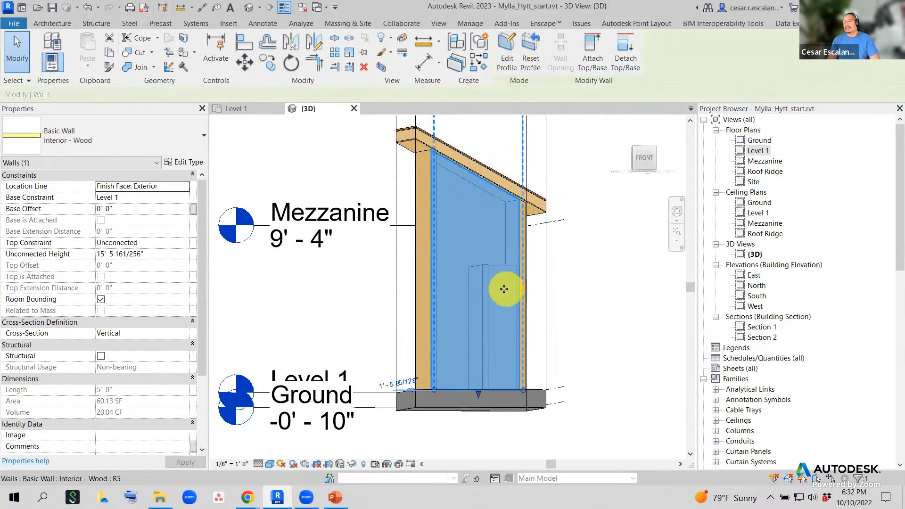
shift+middle_drag(508, 287, 561, 307)
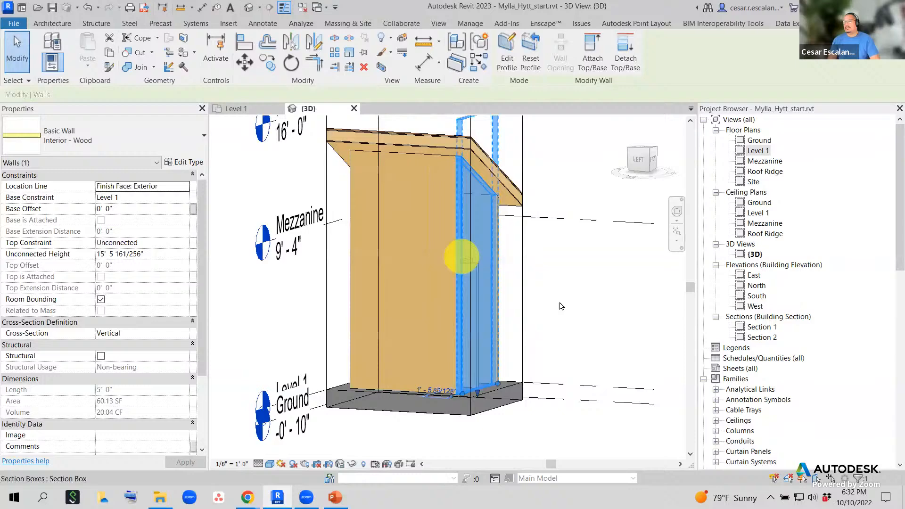
click(422, 214)
shift+middle_drag(434, 296, 477, 295)
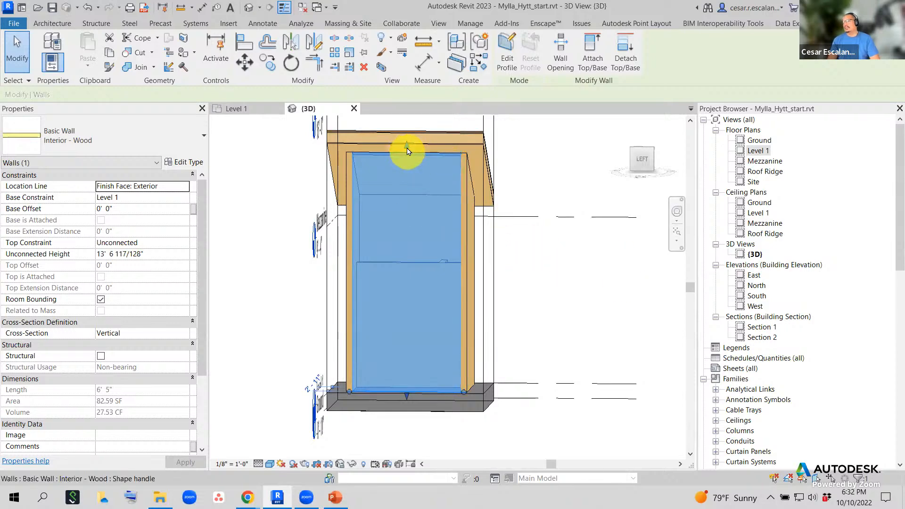
shift+middle_drag(574, 238, 461, 305)
scroll(461, 305, down, 4)
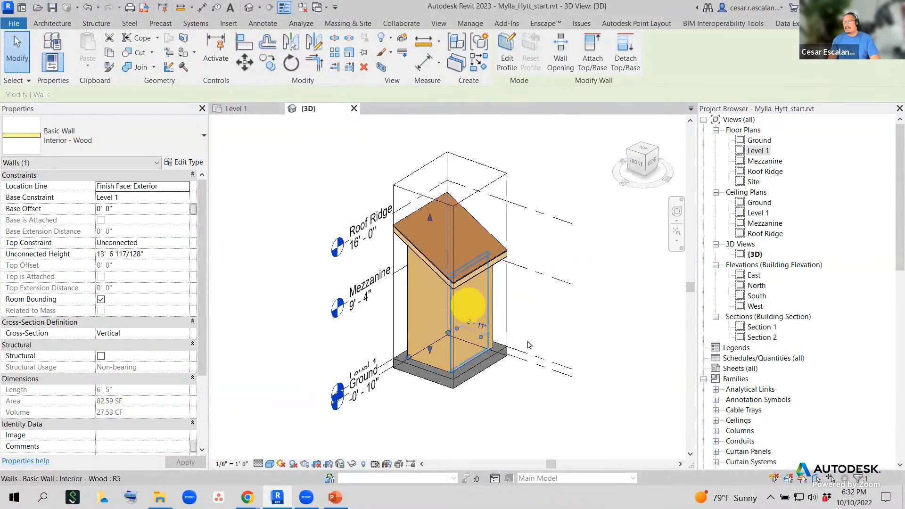
click(504, 411)
shift+middle_drag(521, 374, 627, 347)
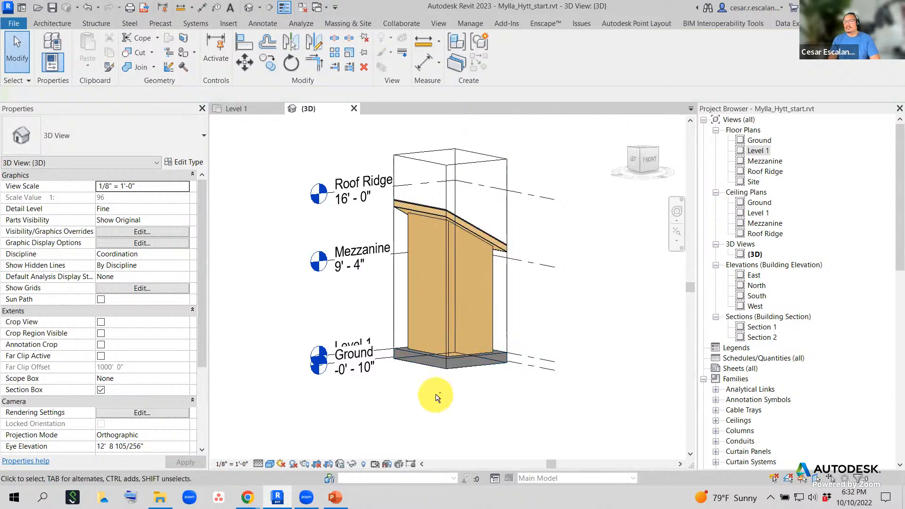
shift+middle_drag(435, 398, 613, 399)
scroll(377, 310, up, 2)
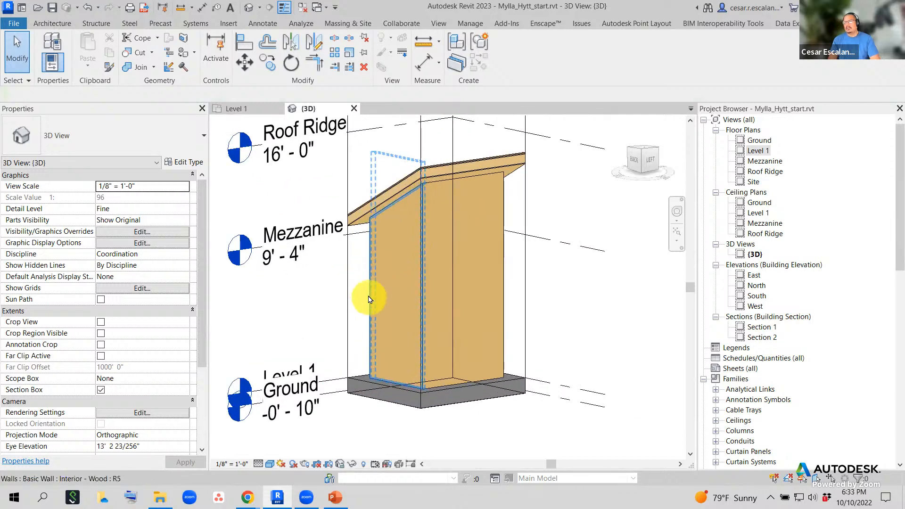
- Select the 6' 5" Interior - Wood wall and attach its top to the sloped roof above
click(369, 300)
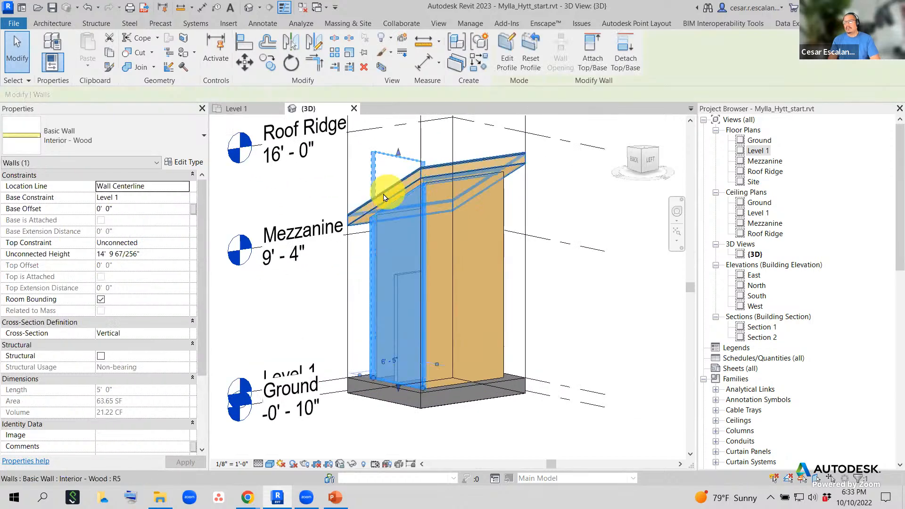
click(469, 201)
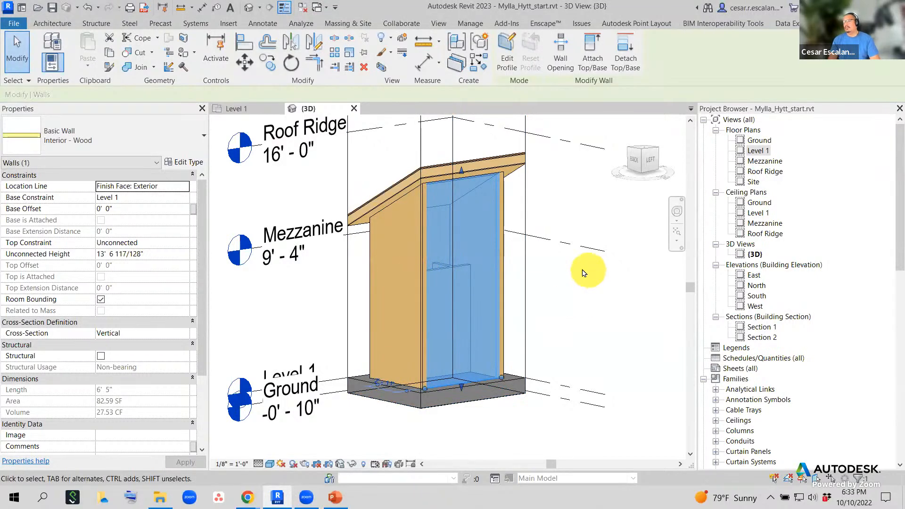
shift+middle_drag(578, 288, 555, 374)
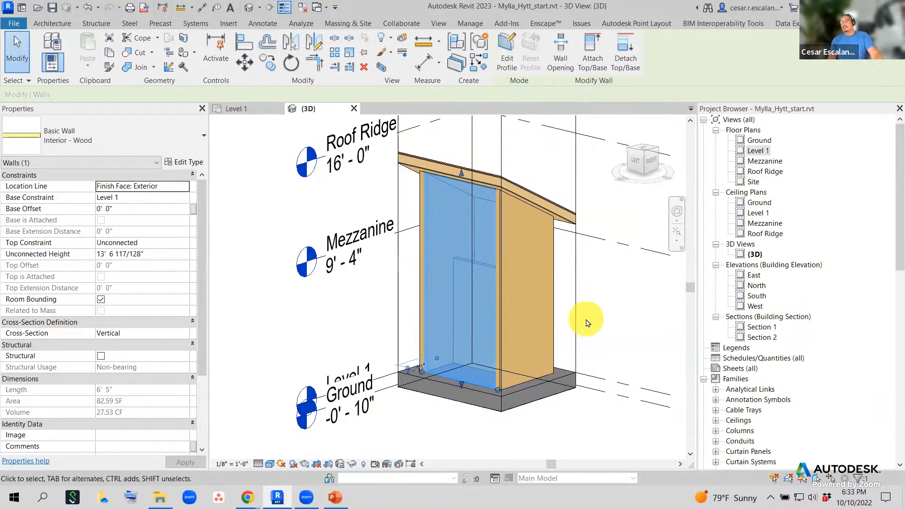
click(593, 58)
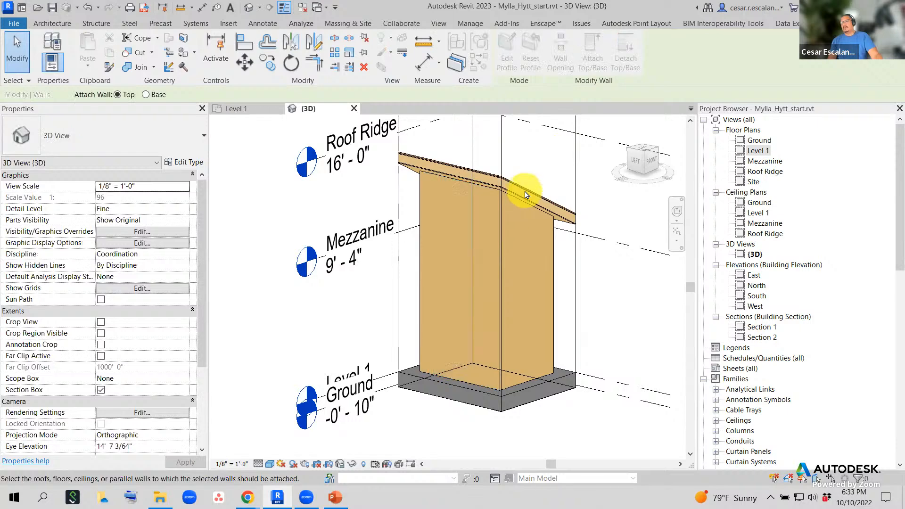
click(567, 228)
scroll(542, 299, down, 3)
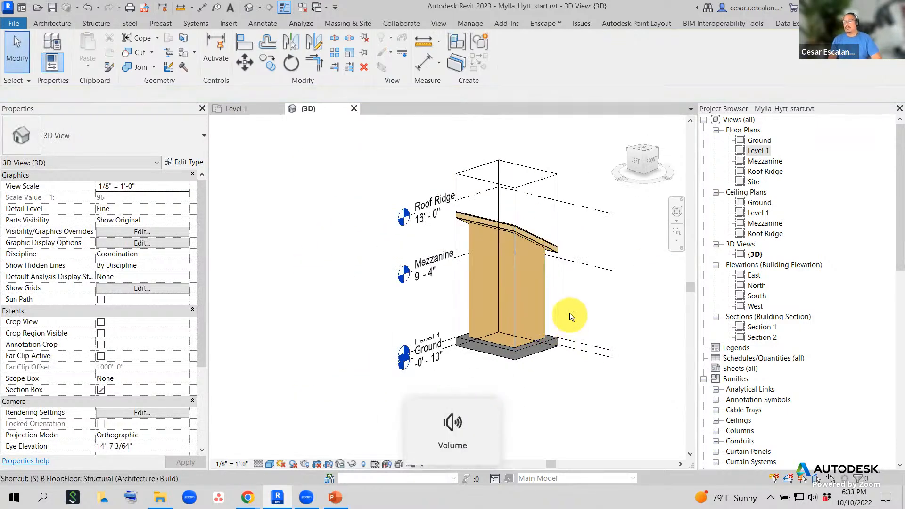
shift+middle_drag(572, 313, 545, 415)
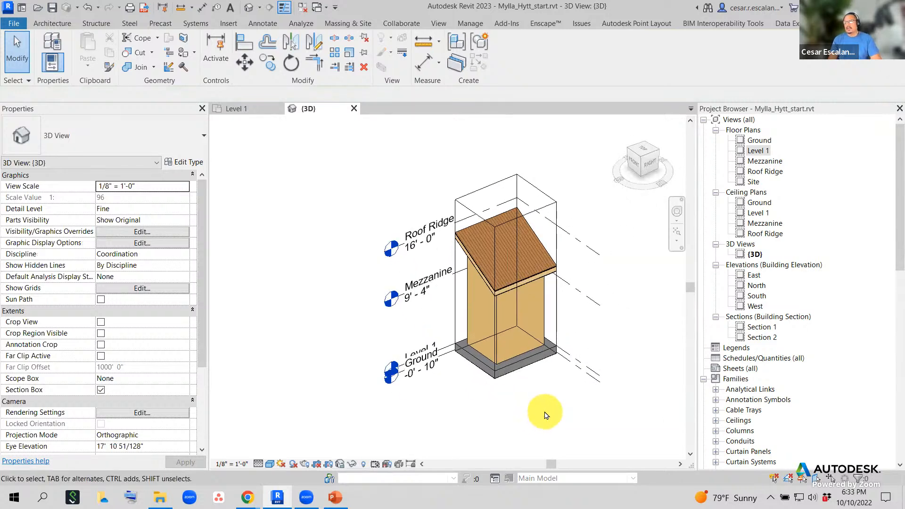
- Uncheck Section Box in Properties, then orbit, zoom and pan around the whole house
click(101, 391)
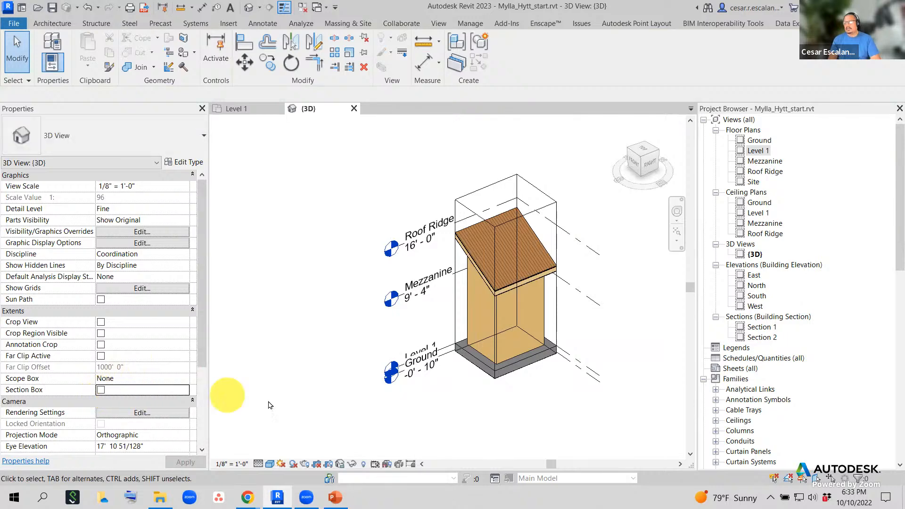
shift+middle_drag(507, 360, 554, 397)
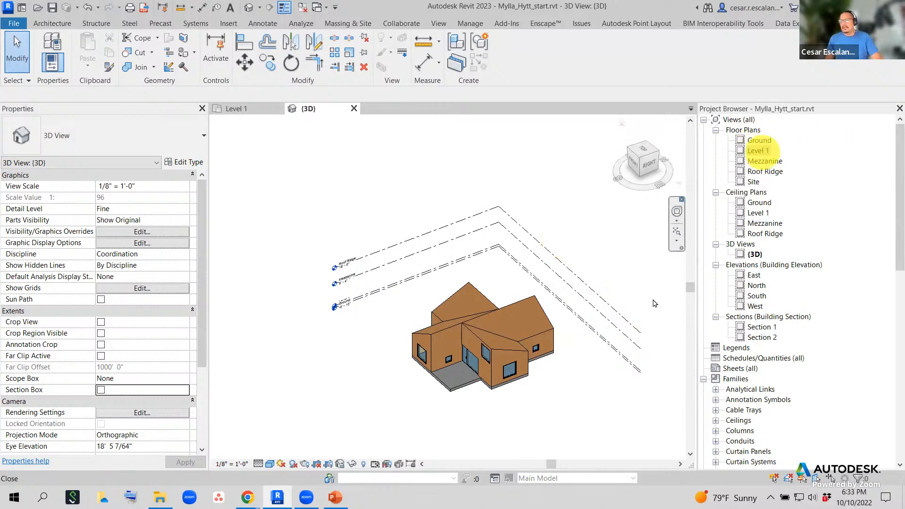
scroll(566, 349, up, 2)
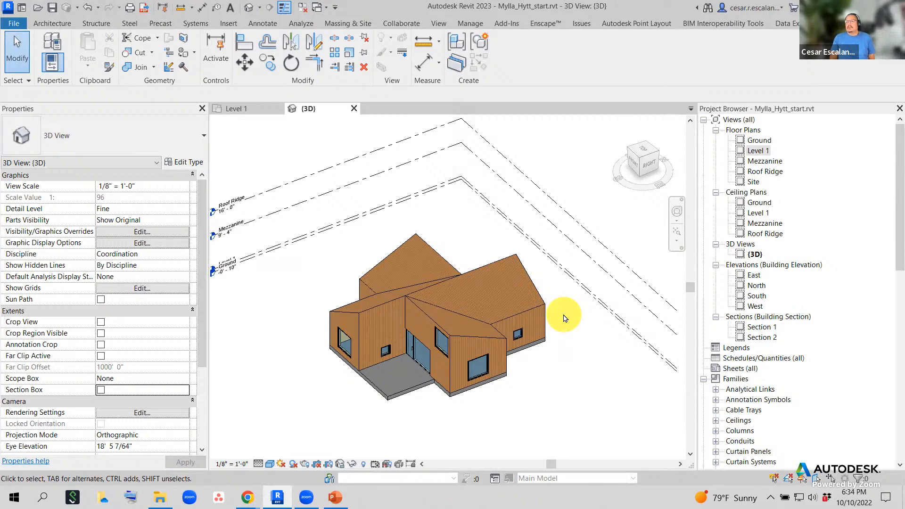
scroll(525, 430, up, 2)
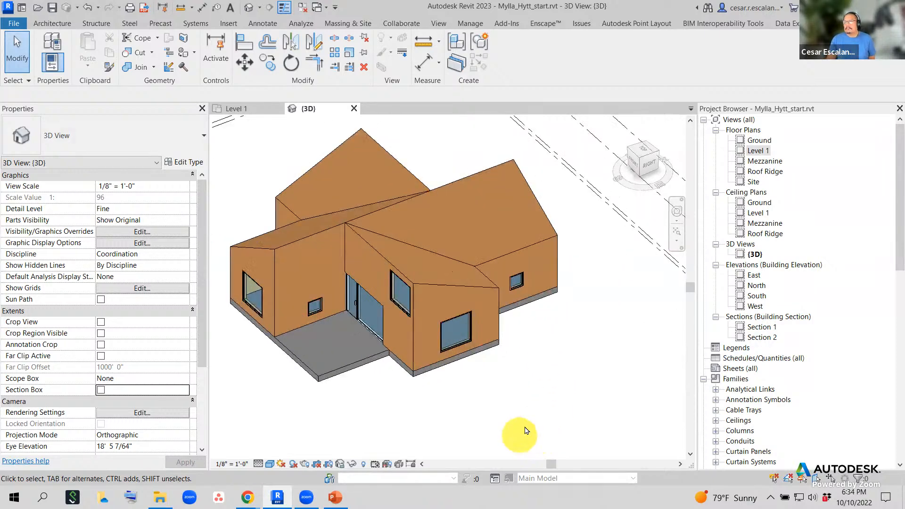
middle_drag(539, 418, 596, 422)
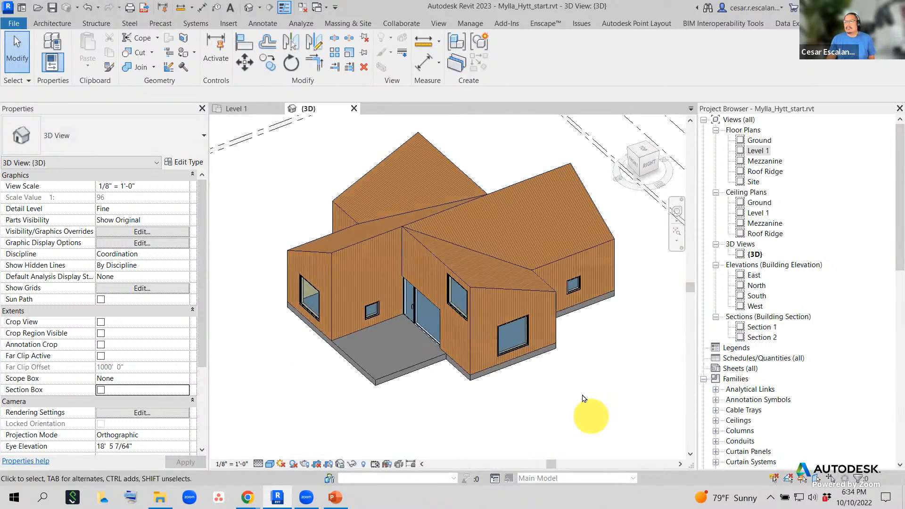
click(553, 300)
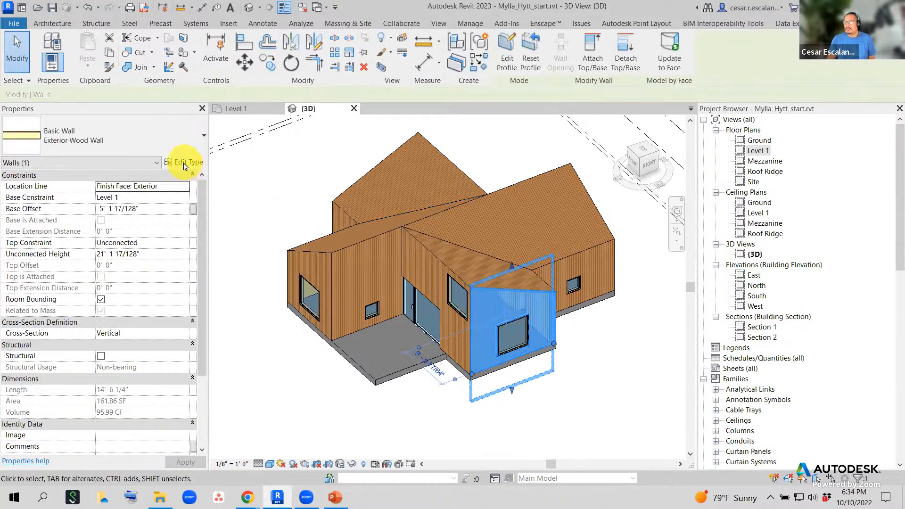
click(184, 163)
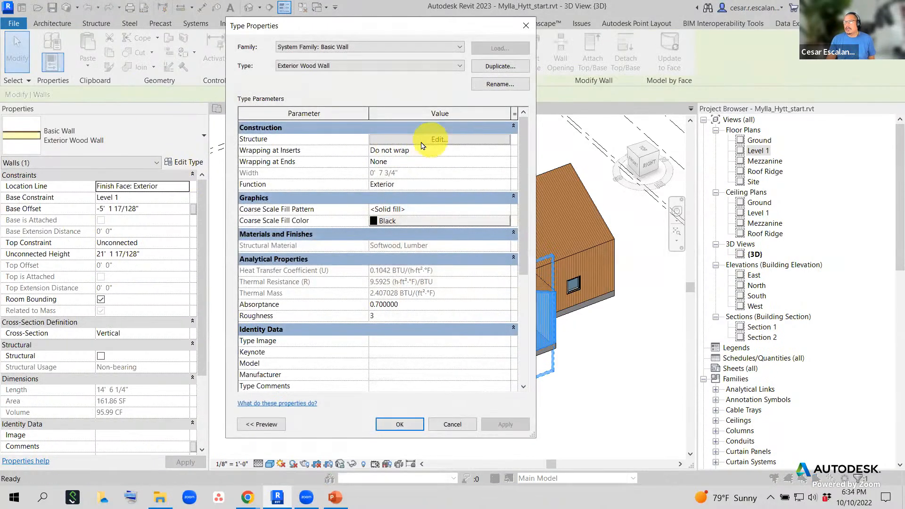
click(421, 141)
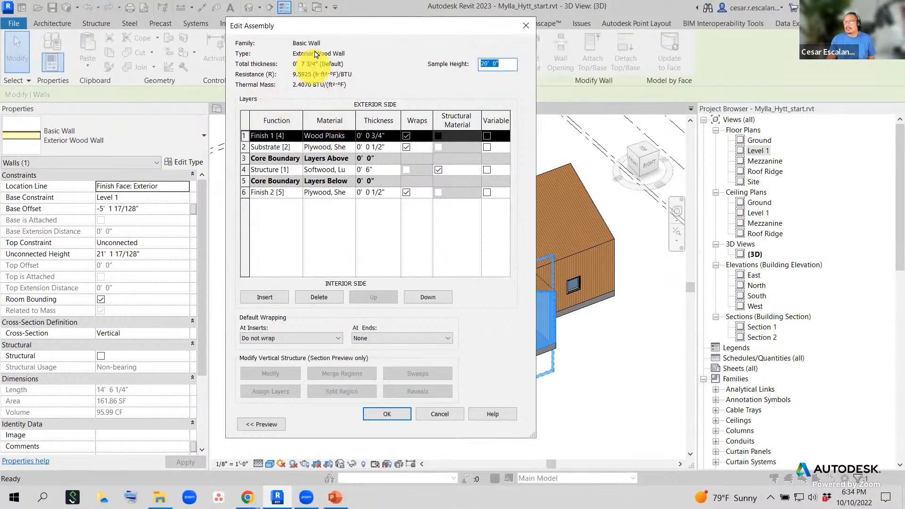
click(349, 137)
click(352, 137)
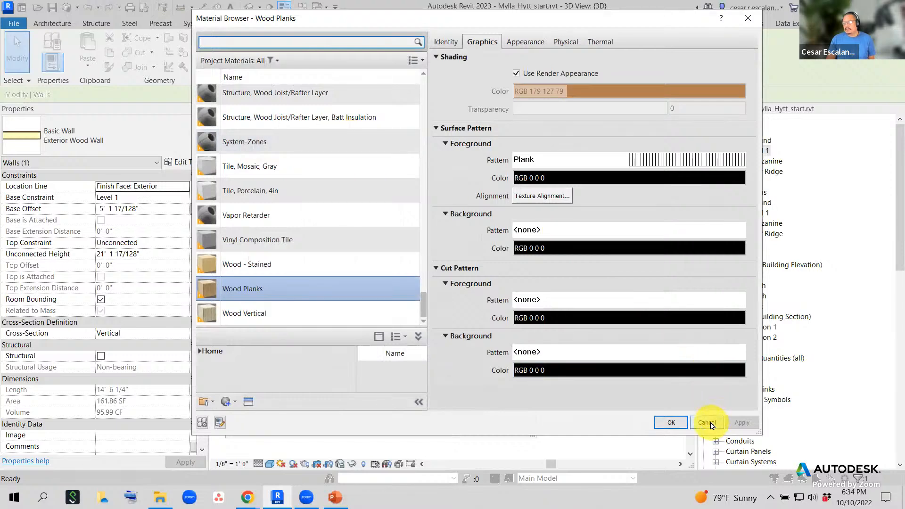
click(713, 424)
click(452, 424)
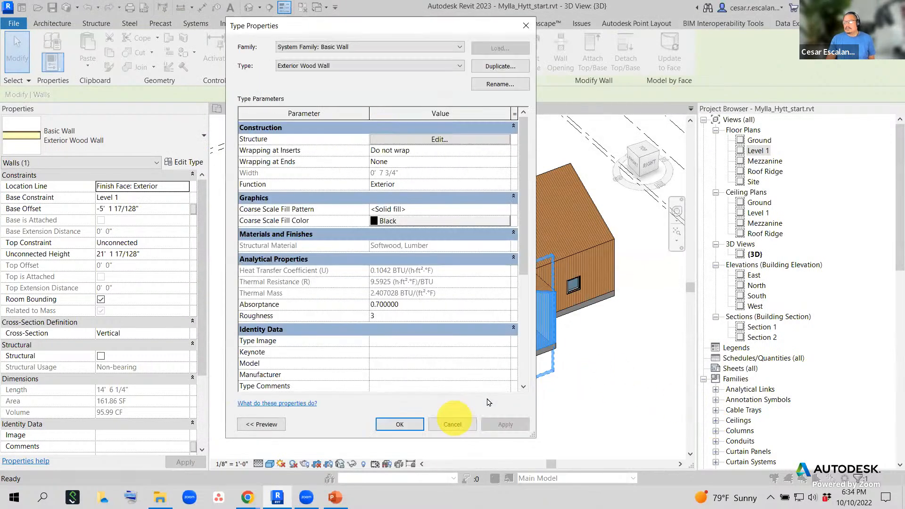
click(452, 424)
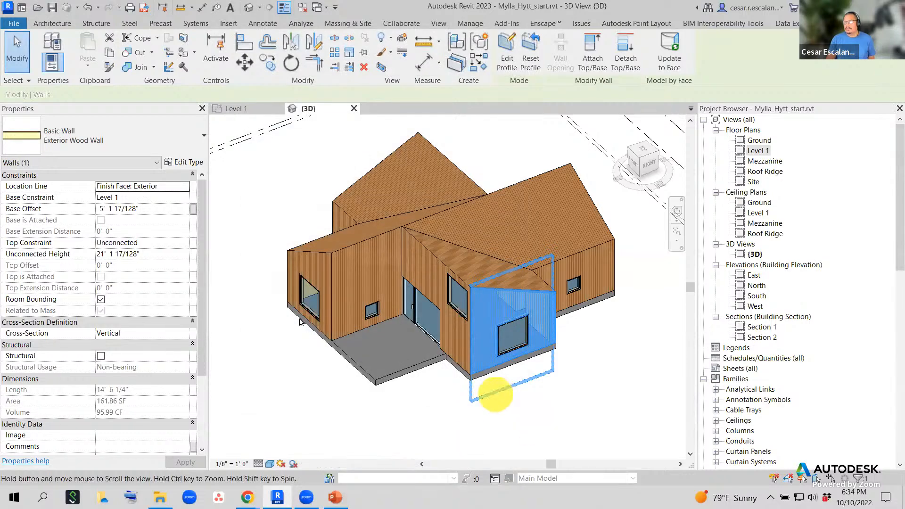
middle_drag(496, 394, 264, 300)
scroll(359, 340, down, 1)
middle_drag(362, 336, 513, 295)
scroll(416, 341, up, 1)
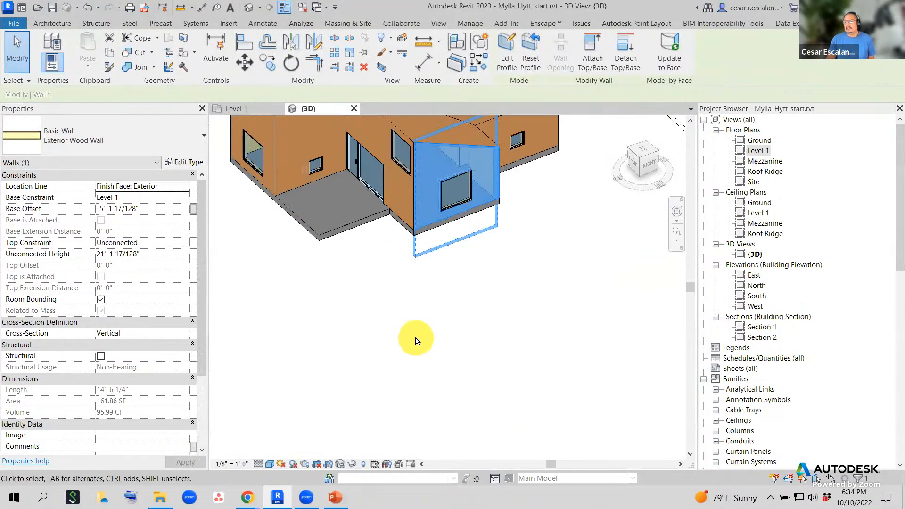
middle_drag(415, 340, 465, 420)
click(479, 418)
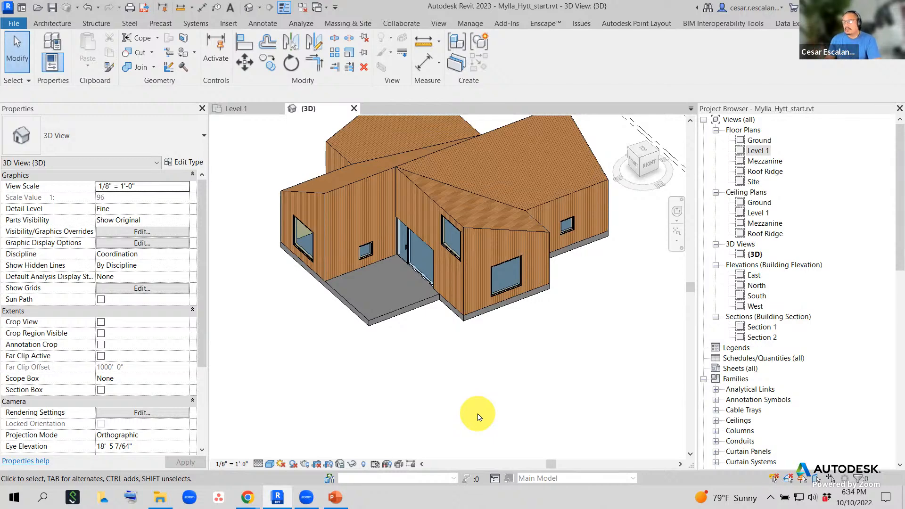
- Switch the ribbon to the Manage tab
click(475, 26)
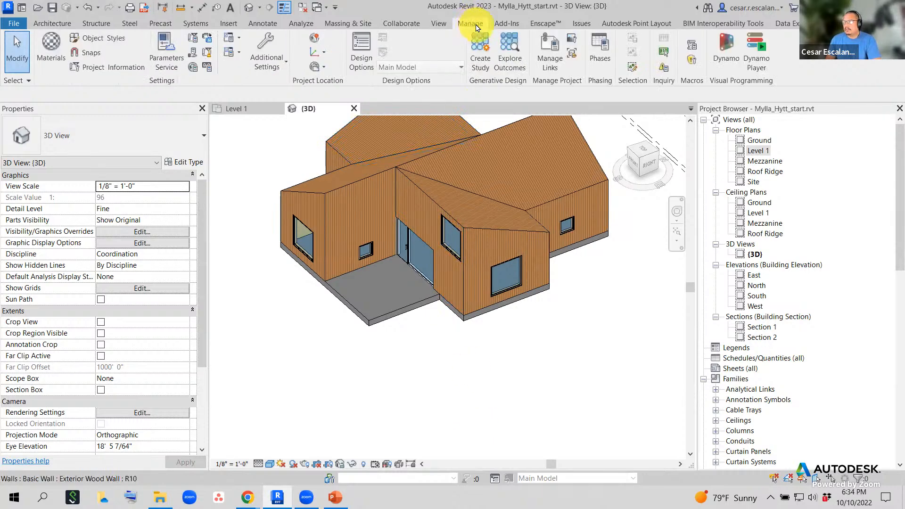
- Open the Material Browser on Plywood, Sheathing and reposition its window on screen
click(54, 49)
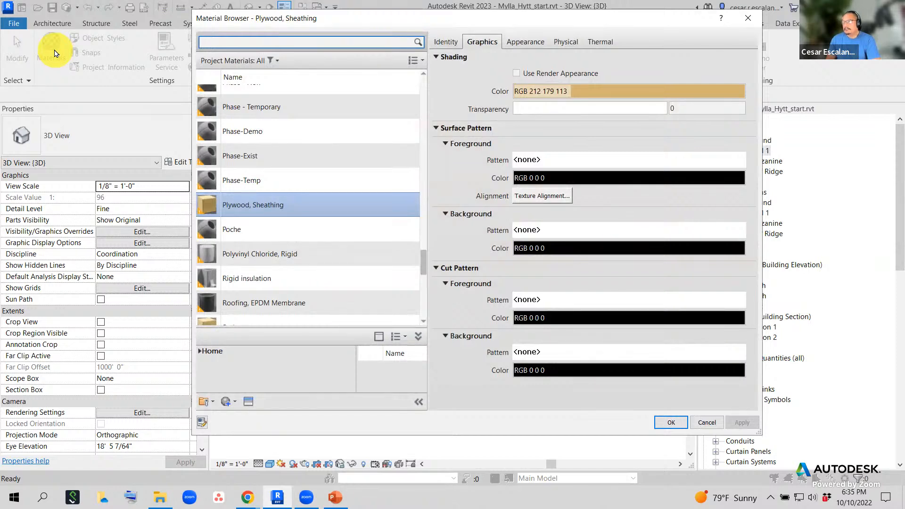
drag(424, 265, 428, 84)
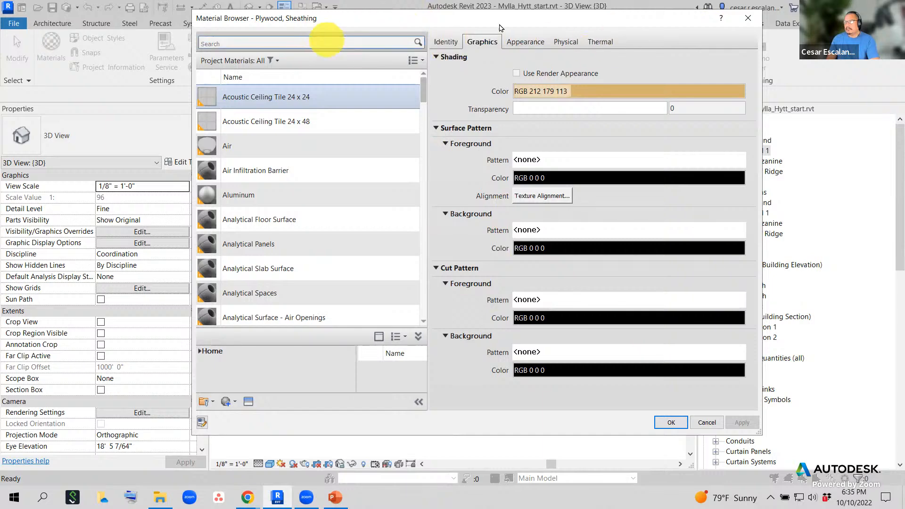
drag(268, 18, 313, 90)
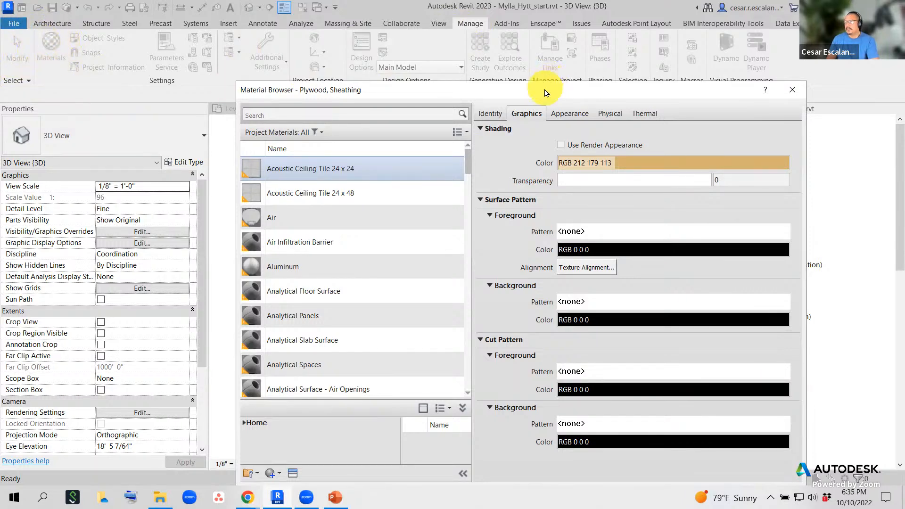
drag(536, 91, 484, 35)
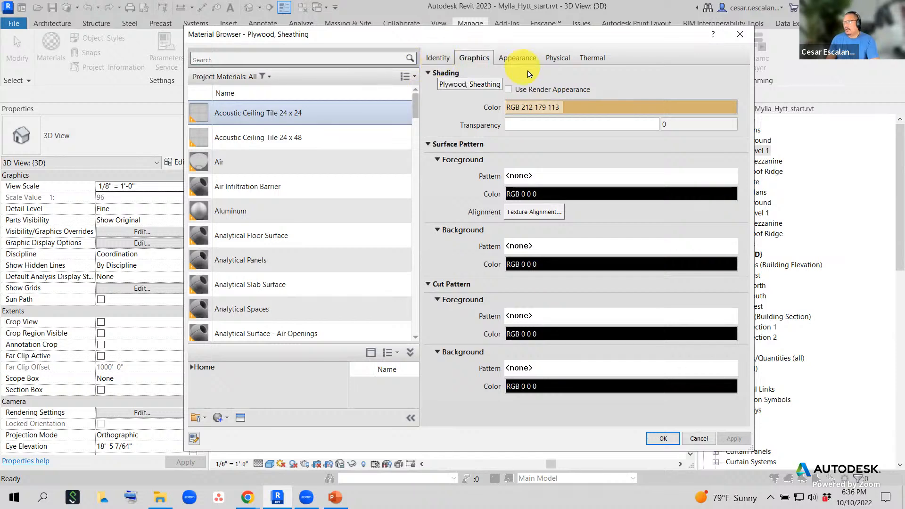
- Show Plywood, Sheathing's Identity tab and box the Product, Keynote and Mark fields with annotations
click(442, 61)
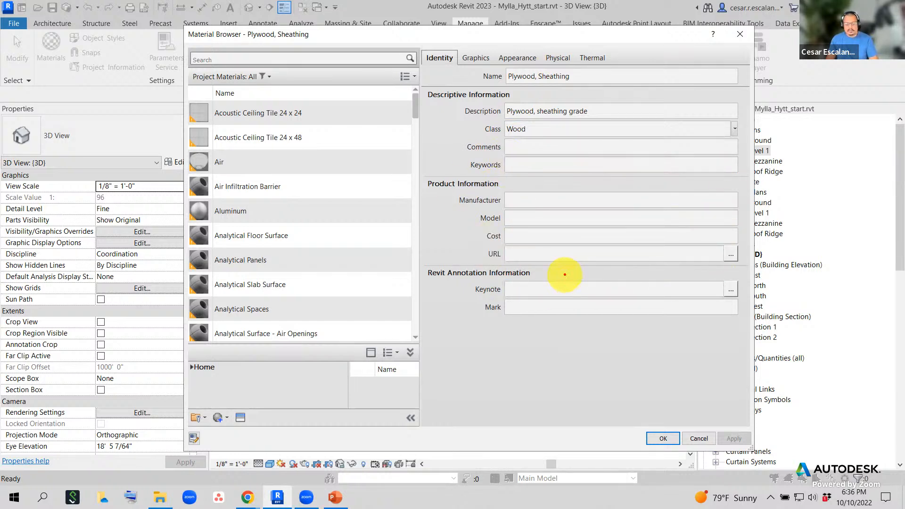
mouse_move(445, 185)
mouse_down()
mouse_move(685, 260)
mouse_move(748, 259)
mouse_move(749, 267)
mouse_up()
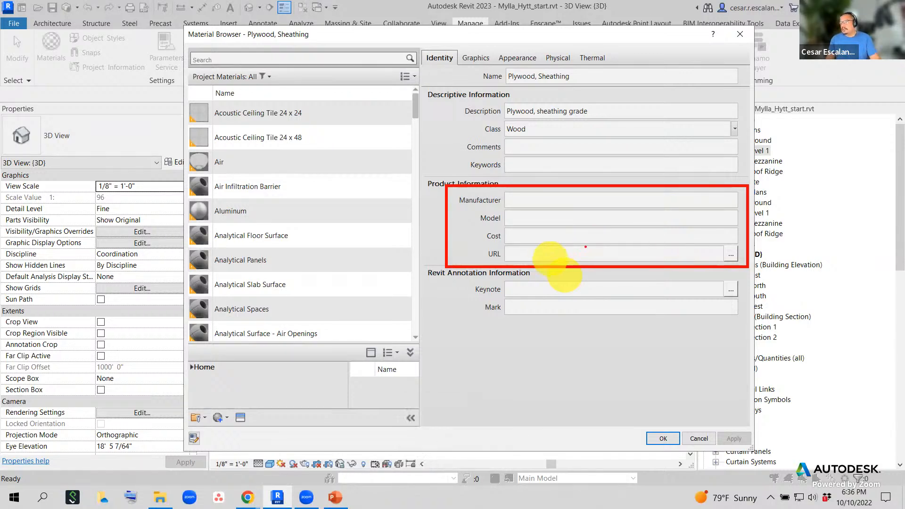
key(Escape)
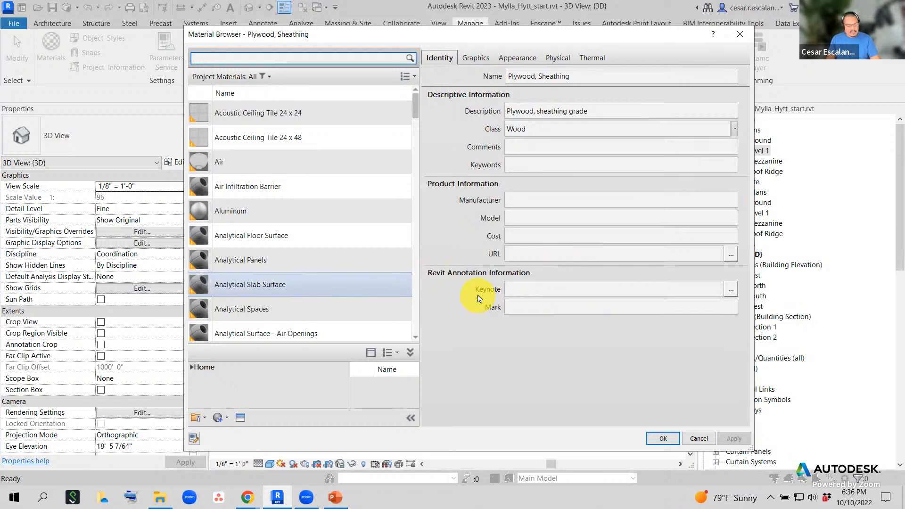
drag(458, 274, 752, 325)
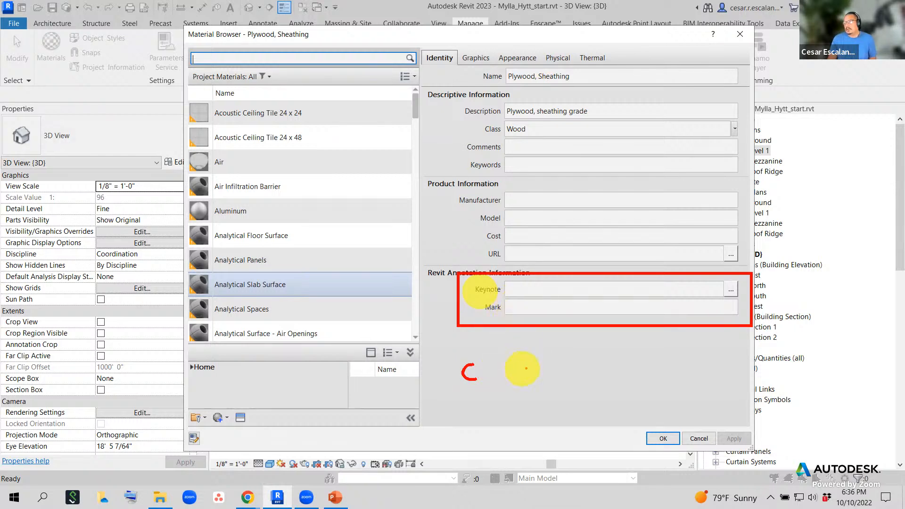
drag(526, 368, 649, 361)
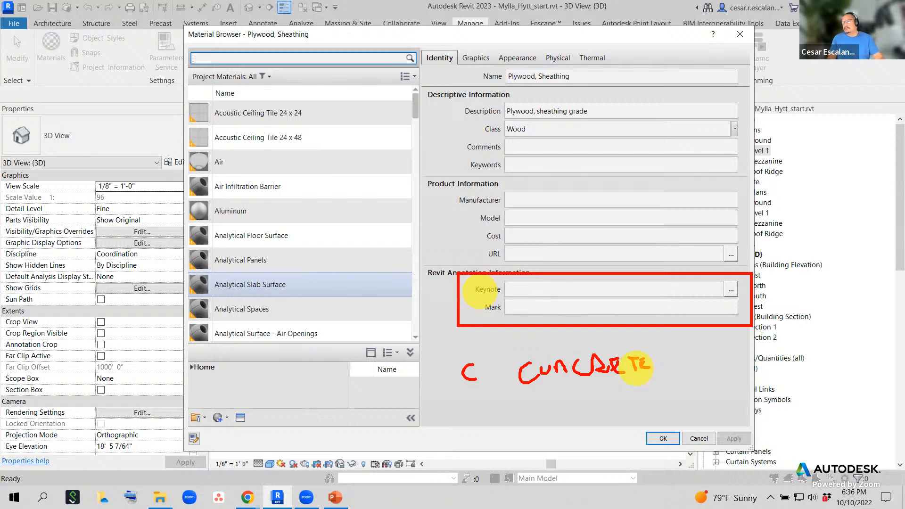
click(584, 290)
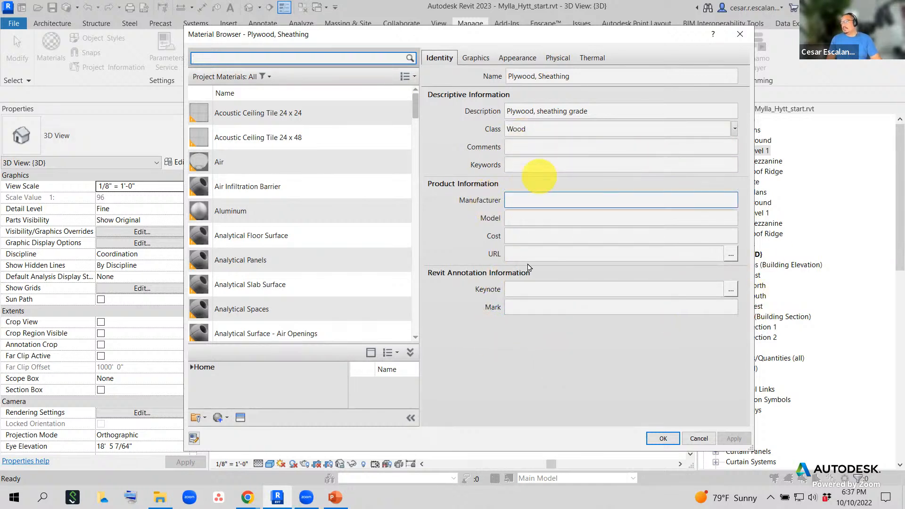
- Return to the Graphics tab and annotate it with the note 'Technical Properties of a Materials'
click(476, 58)
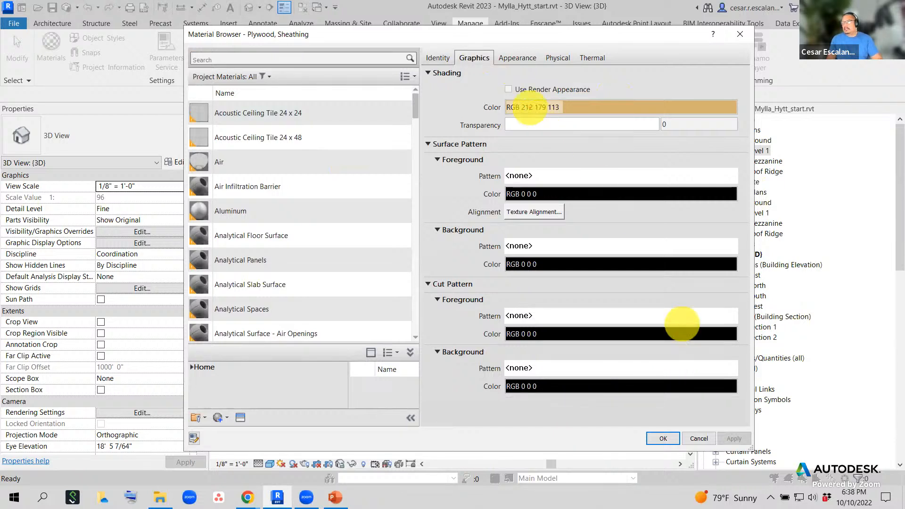
mouse_move(488, 46)
mouse_down()
mouse_move(458, 67)
mouse_move(483, 45)
mouse_up()
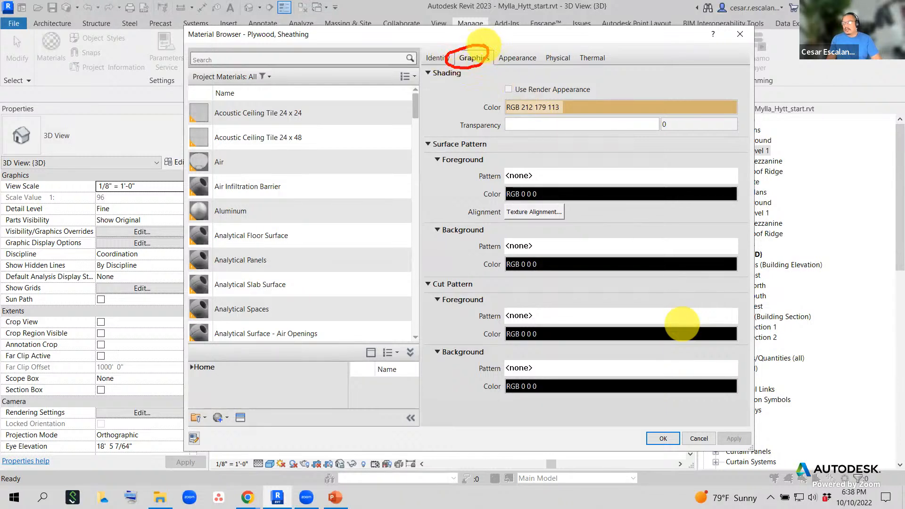
key(t)
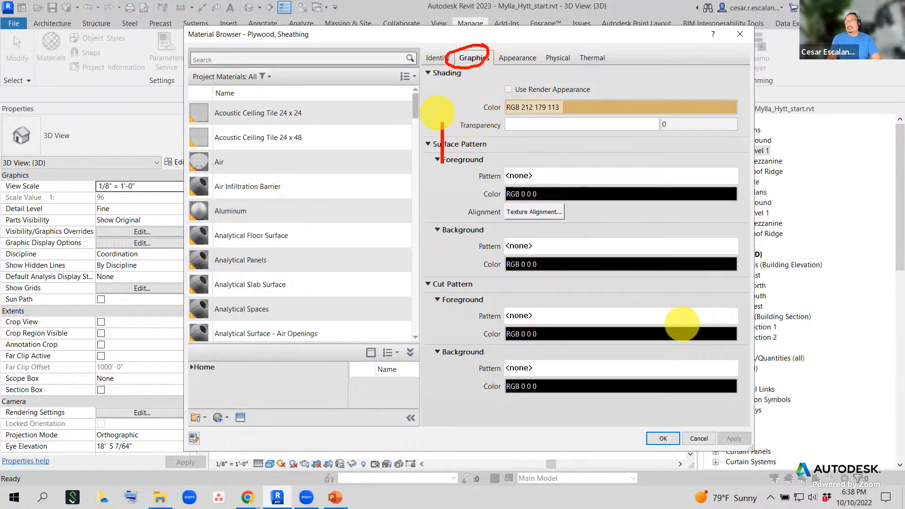
text(Technical)
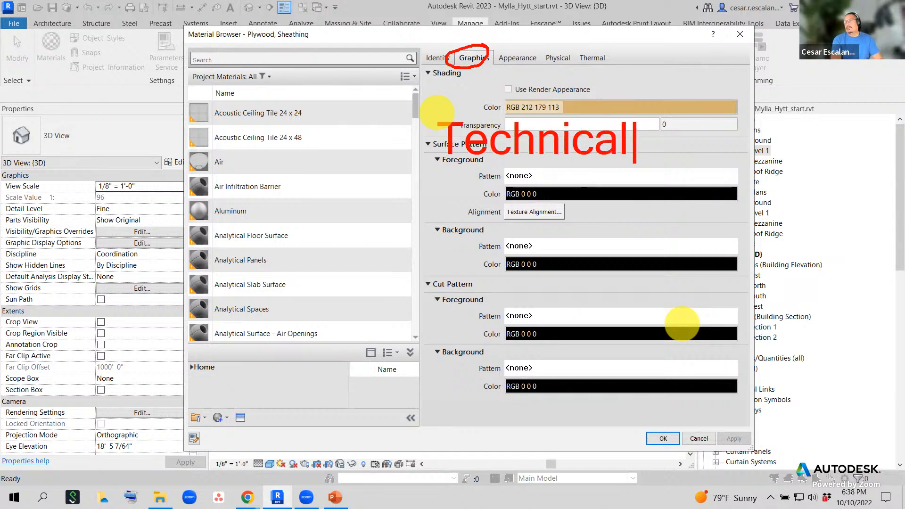
key(Return)
text(Pro)
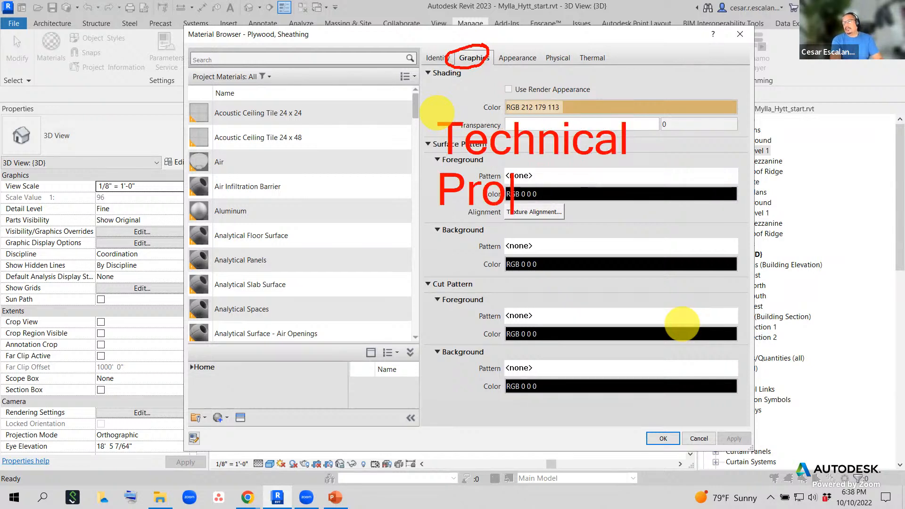
text(perties of)
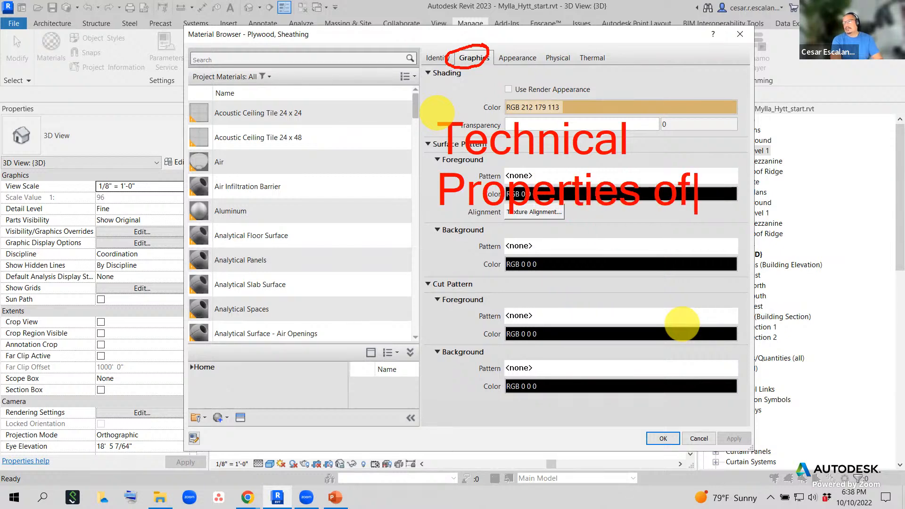
key(Return)
text(a Materials)
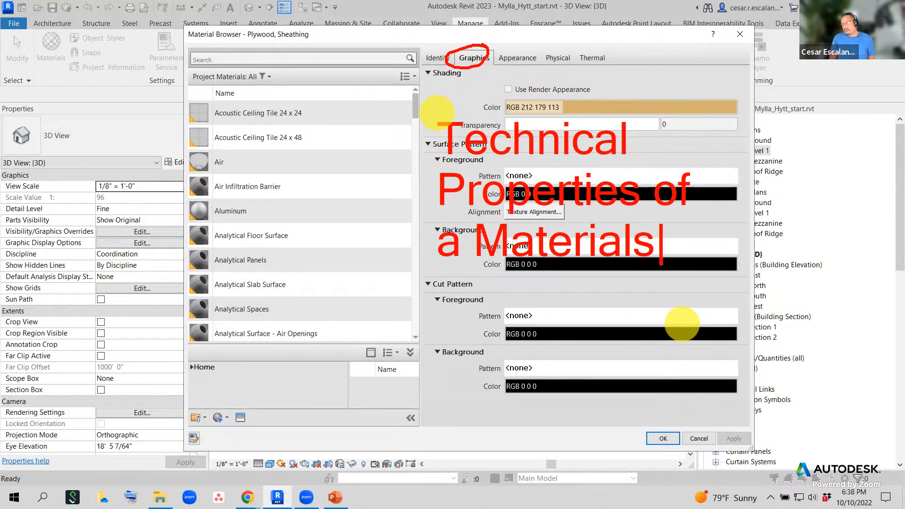
key(Escape)
key(Escape)
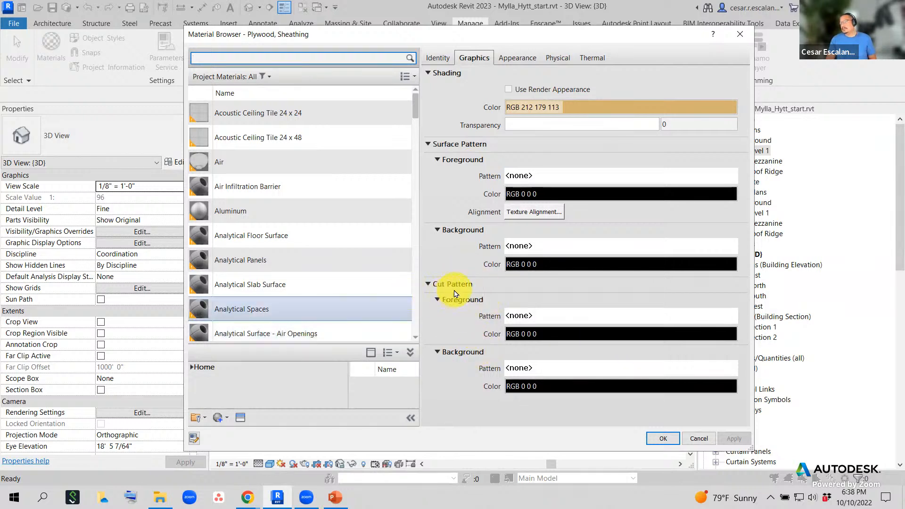
- Open the surface foreground Fill Patterns, highlight the Drafting and Model types, and pick Concrete
click(572, 176)
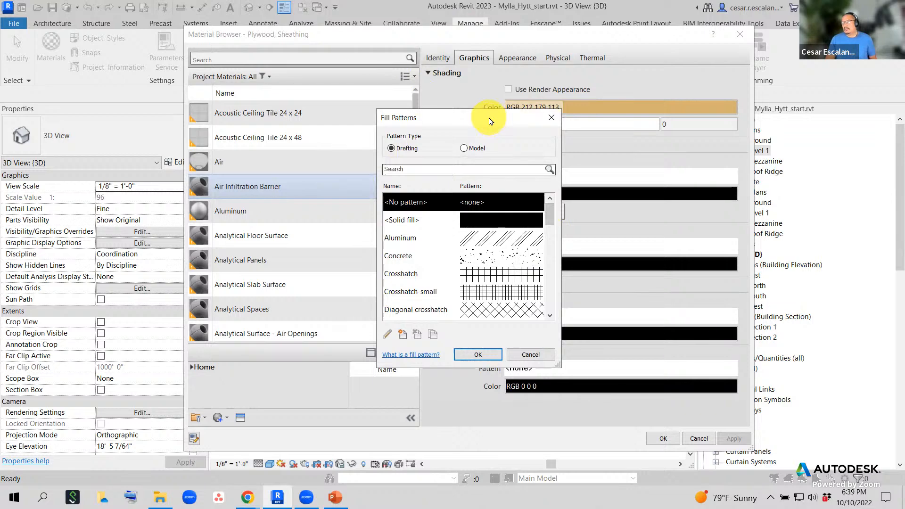
drag(489, 121, 352, 130)
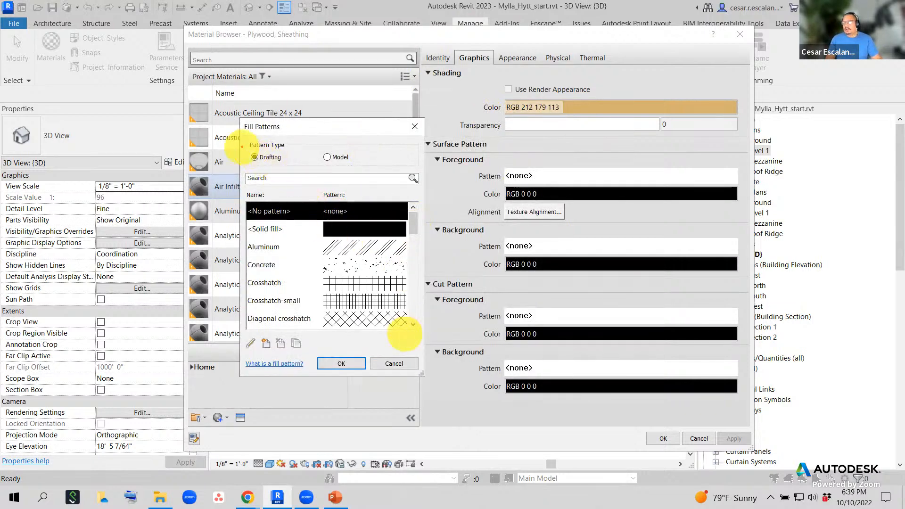
mouse_move(286, 148)
mouse_down()
mouse_move(232, 160)
mouse_move(278, 182)
mouse_move(289, 150)
mouse_up()
mouse_move(351, 140)
mouse_down()
mouse_move(315, 163)
mouse_move(355, 137)
mouse_up()
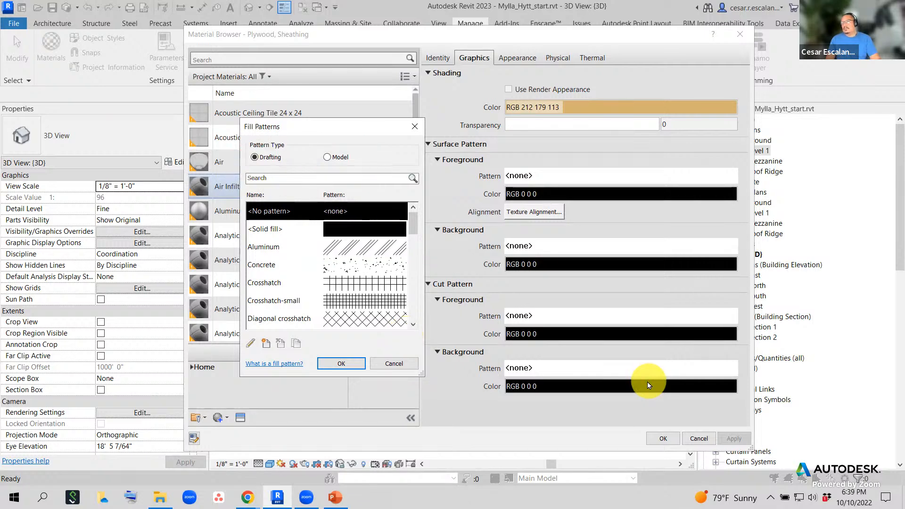
scroll(346, 284, down, 1)
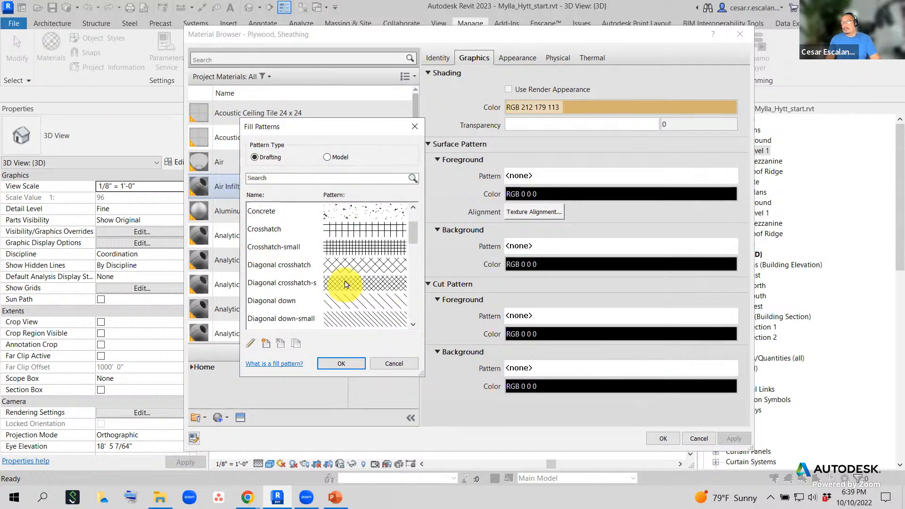
click(335, 211)
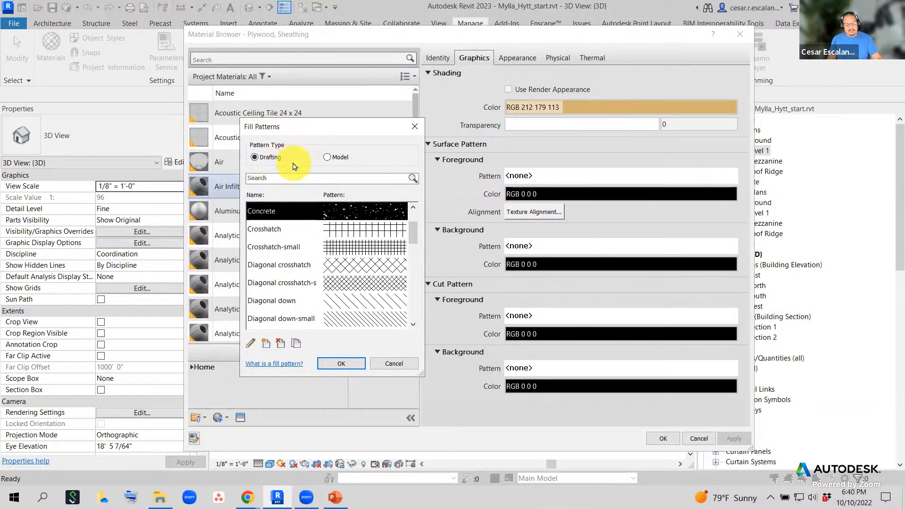
- Place the on-screen note 'drafing: static hatch display'
key(t)
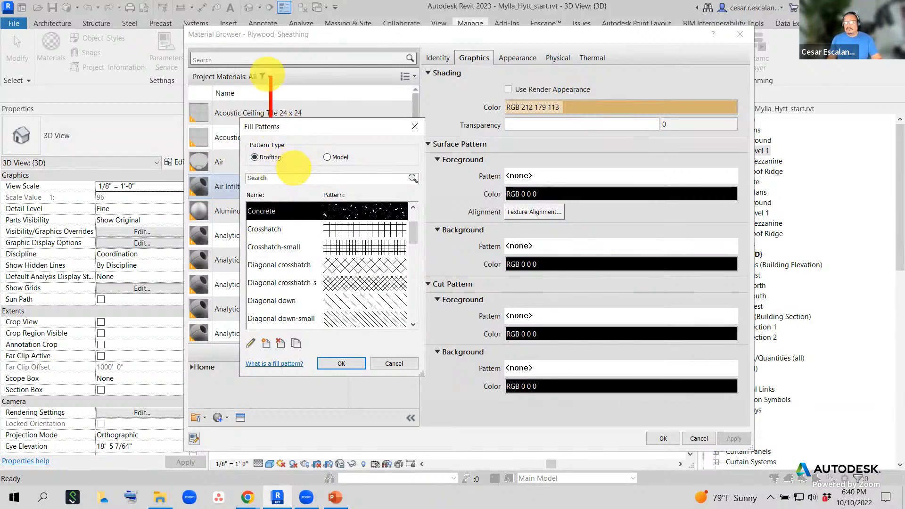
key(Escape)
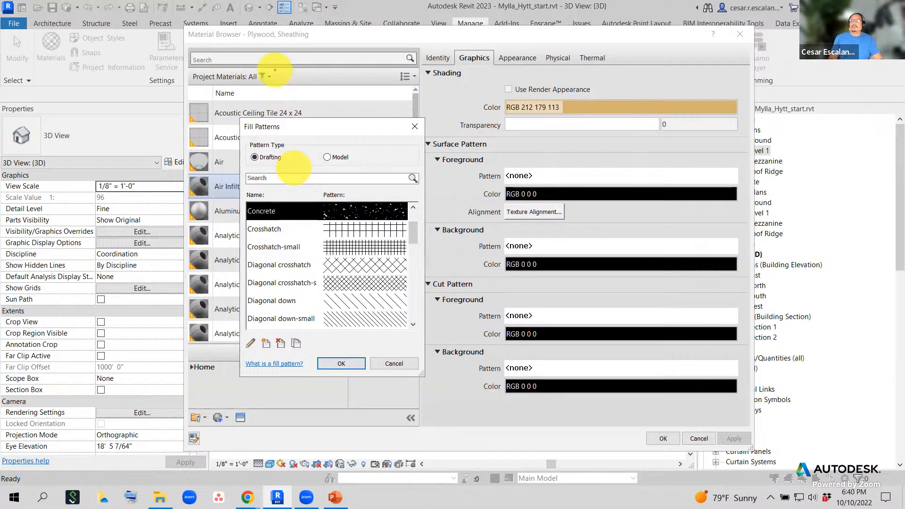
click(275, 70)
text(dr)
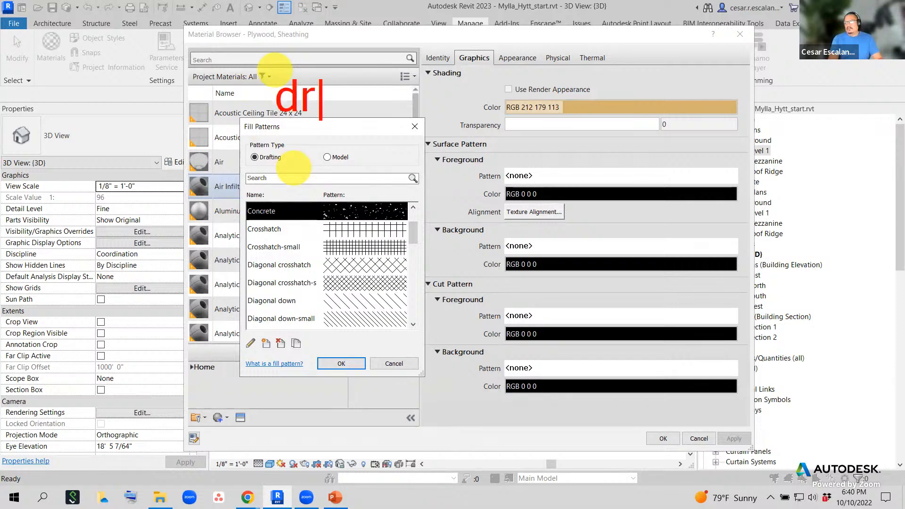
text(afi)
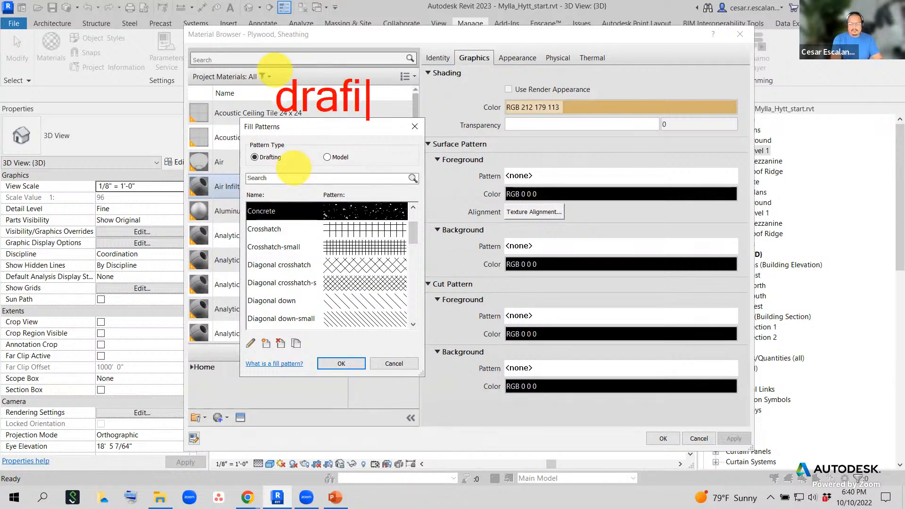
text(ng: static )
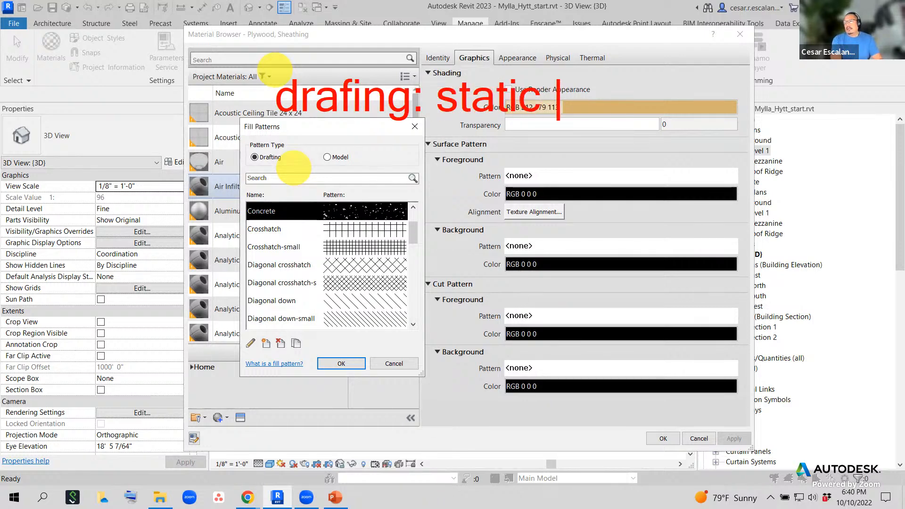
text(hatch displa)
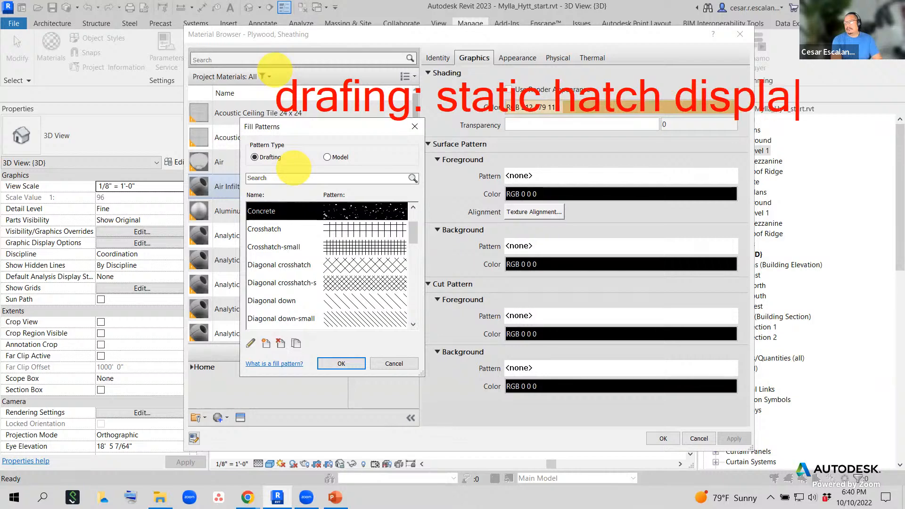
text(y)
click(281, 151)
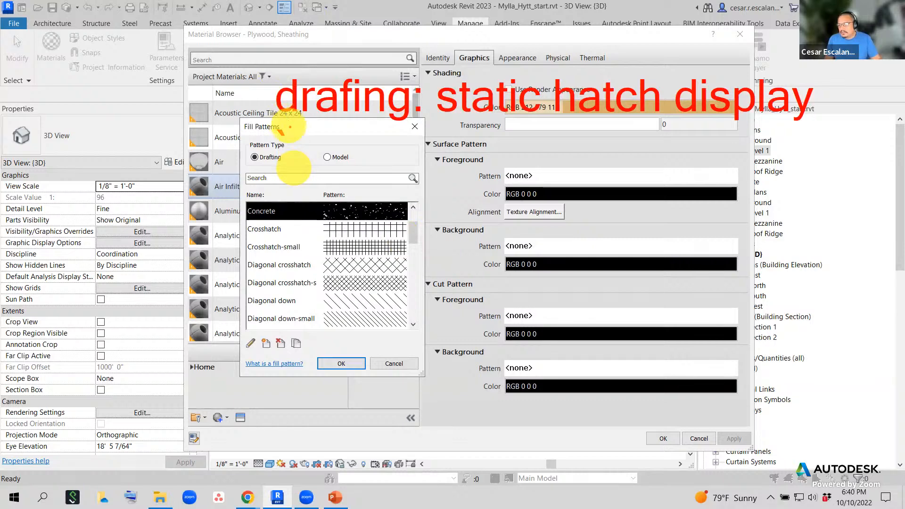
- Cancel Fill Patterns, select the Air material and open its surface foreground fill patterns
click(394, 364)
click(318, 165)
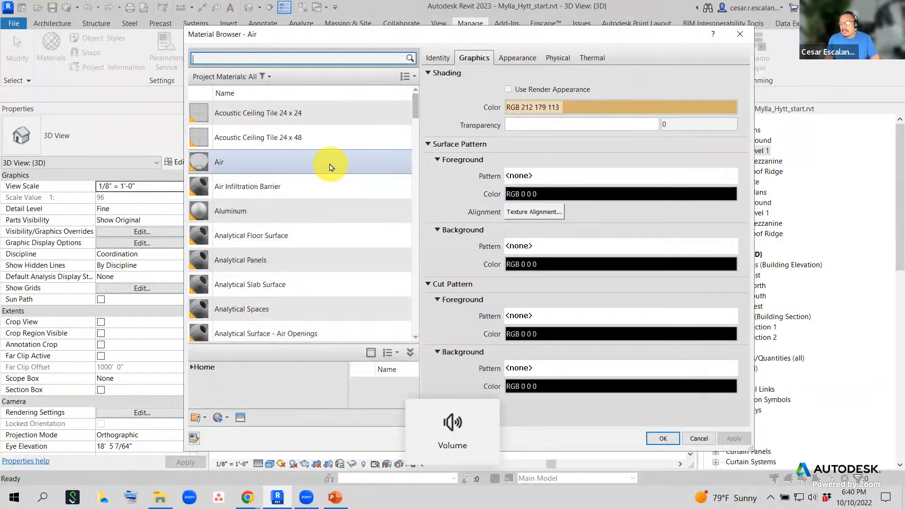
click(610, 174)
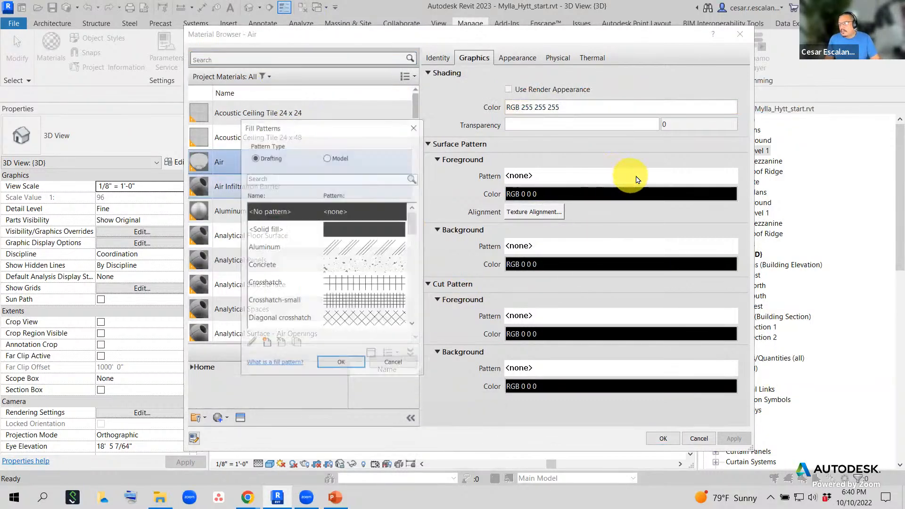
- Scroll the drafting patterns, then switch to Model patterns such as Wood Board
drag(413, 234, 405, 301)
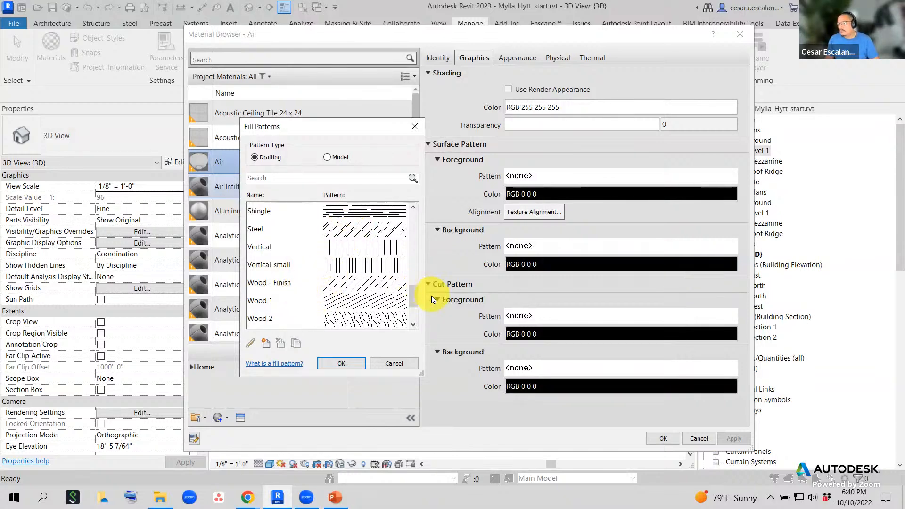
scroll(413, 304, down, 2)
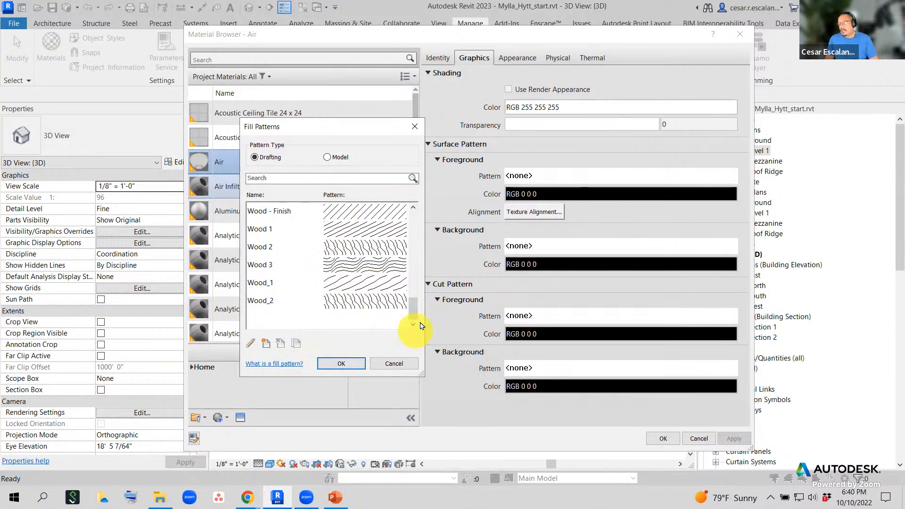
scroll(414, 301, up, 2)
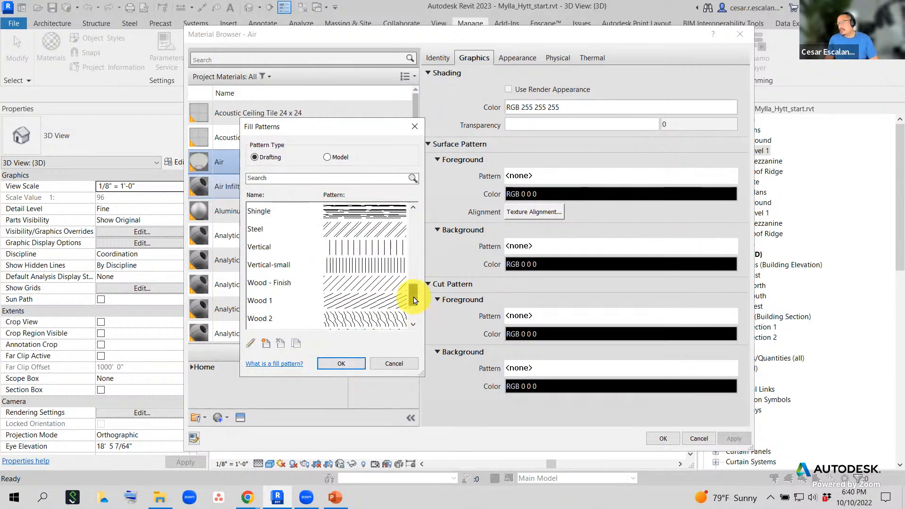
drag(413, 301, 414, 307)
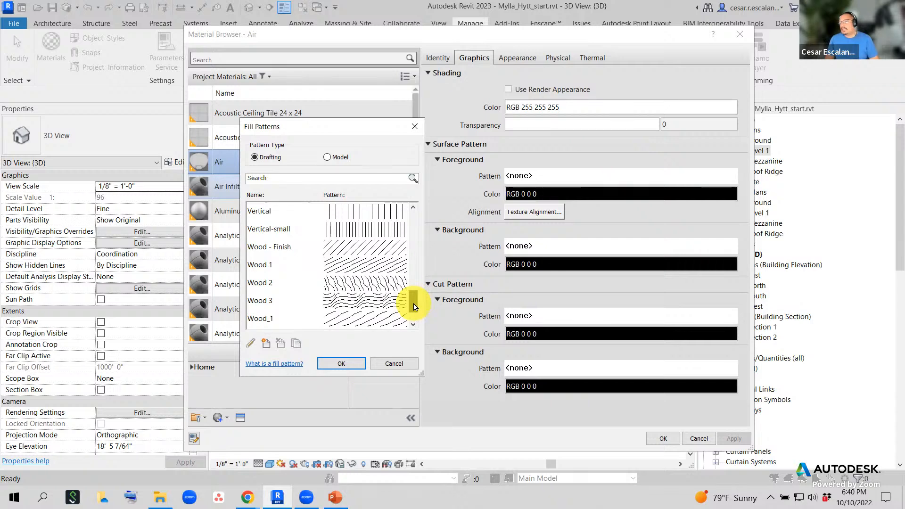
drag(413, 307, 414, 309)
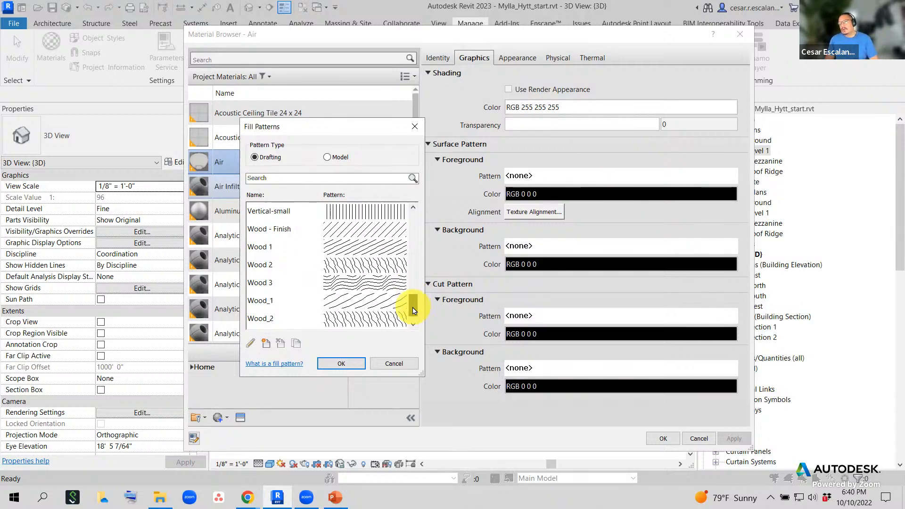
drag(413, 311, 411, 312)
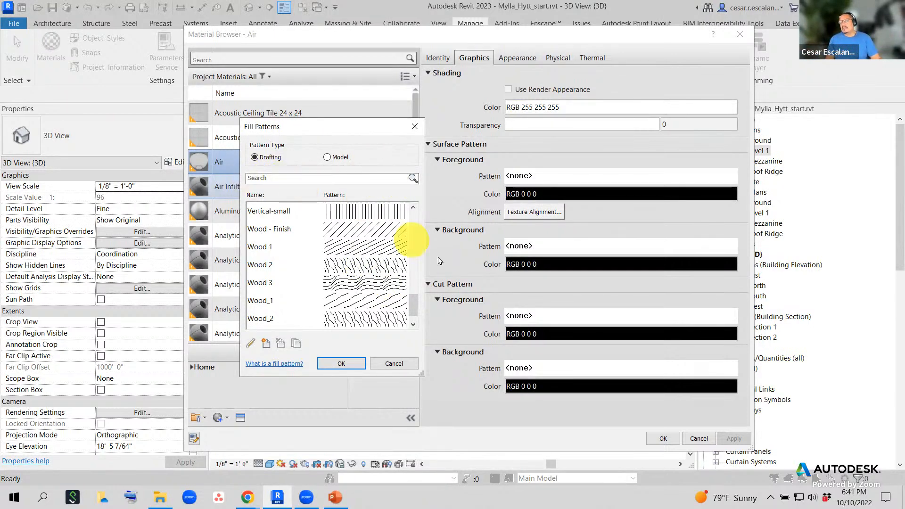
click(328, 158)
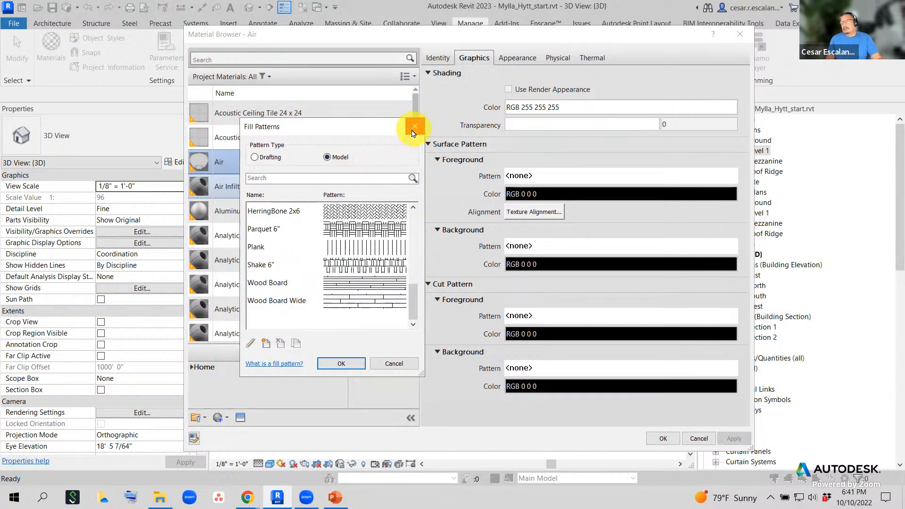
- Write the on-screen note 'Model Pattern: Unitized'
key(ctrl+2)
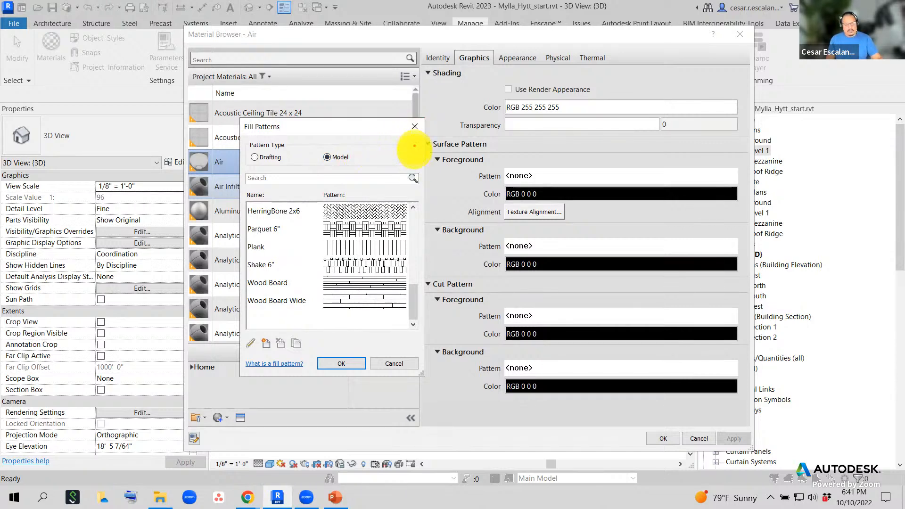
key(t)
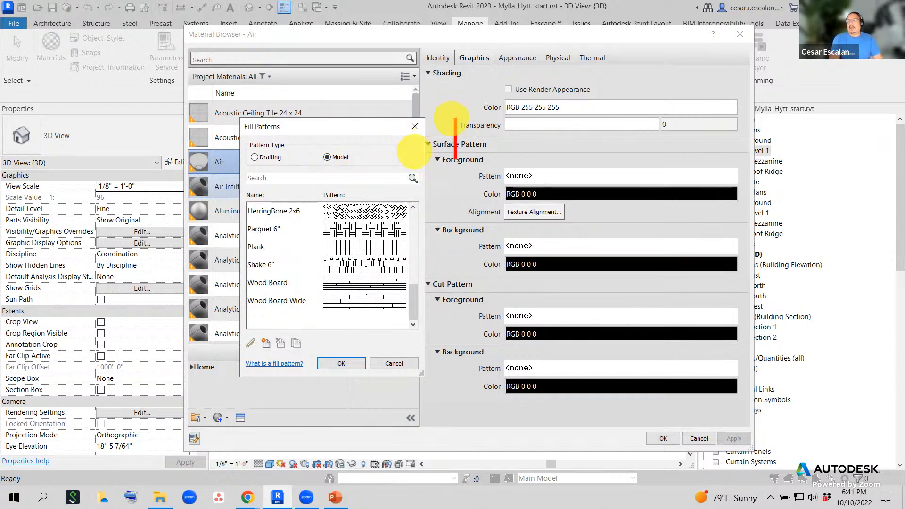
text(Model )
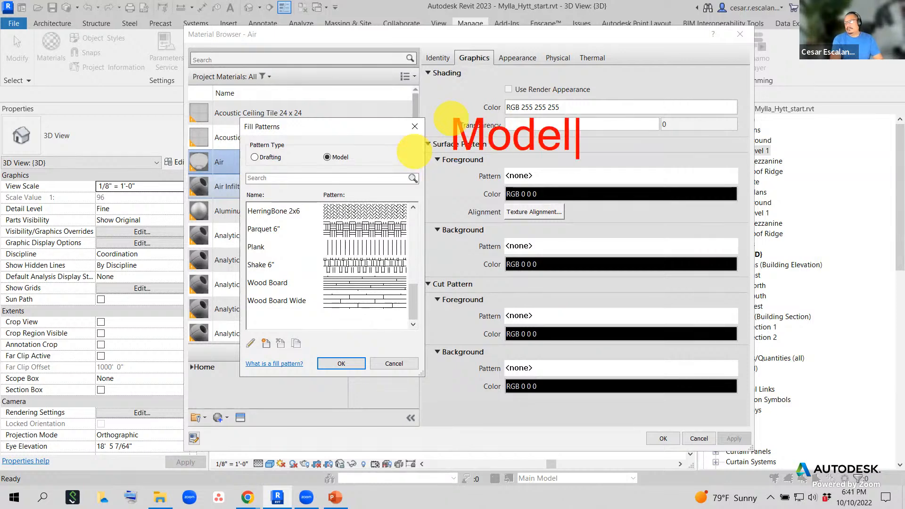
text(Pattern:)
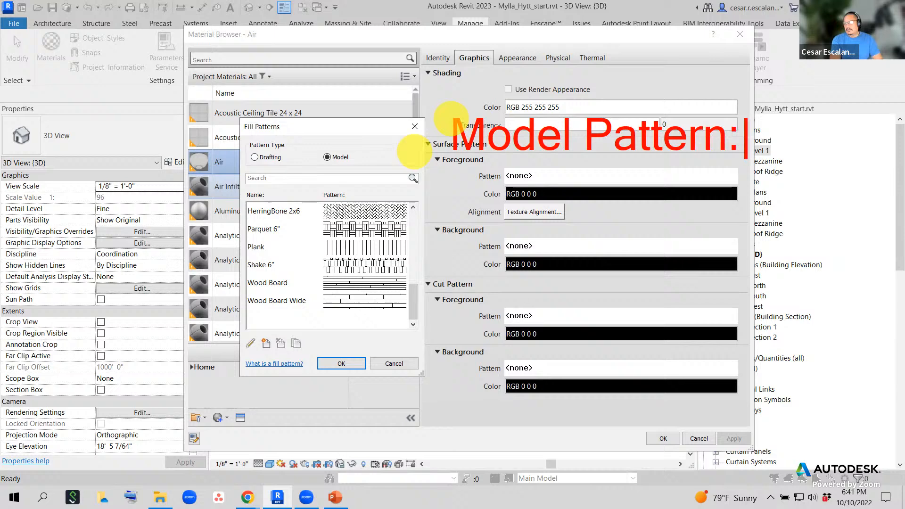
key(Return)
text(Uniti)
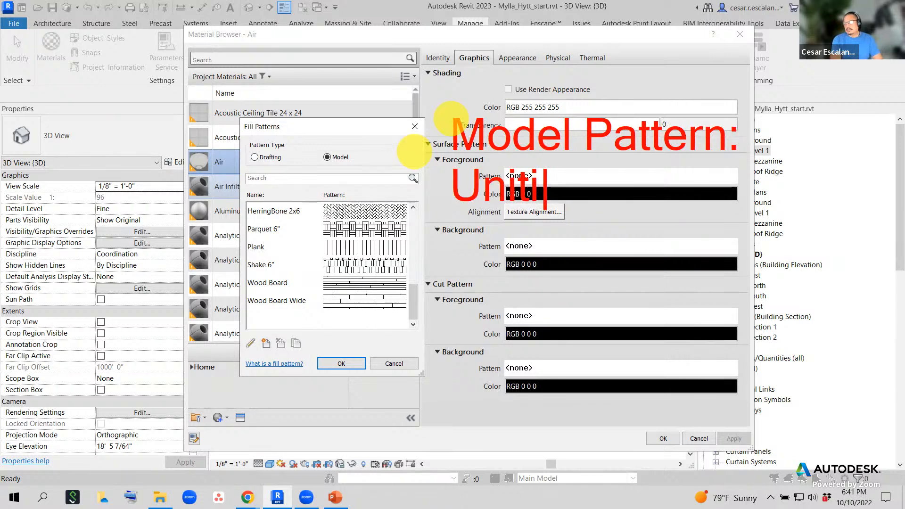
text(z)
key(BackSpace)
key(BackSpace)
key(BackSpace)
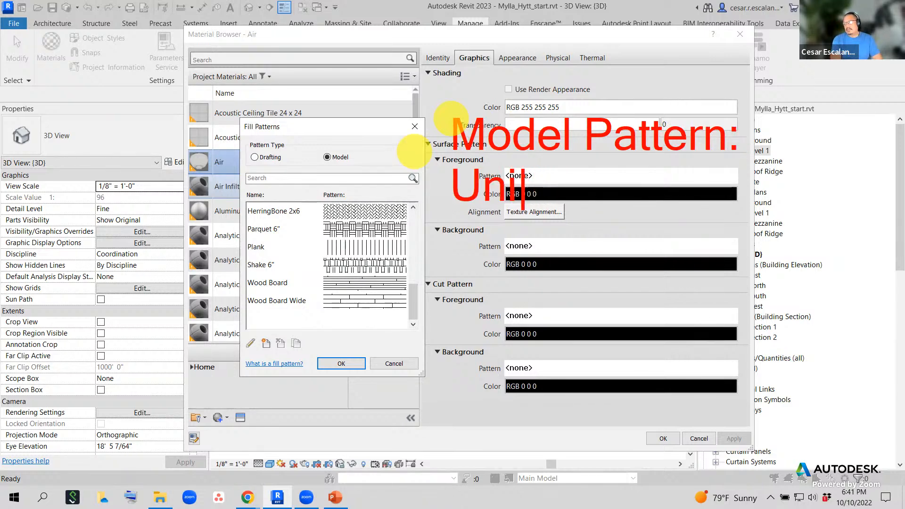
text(tized)
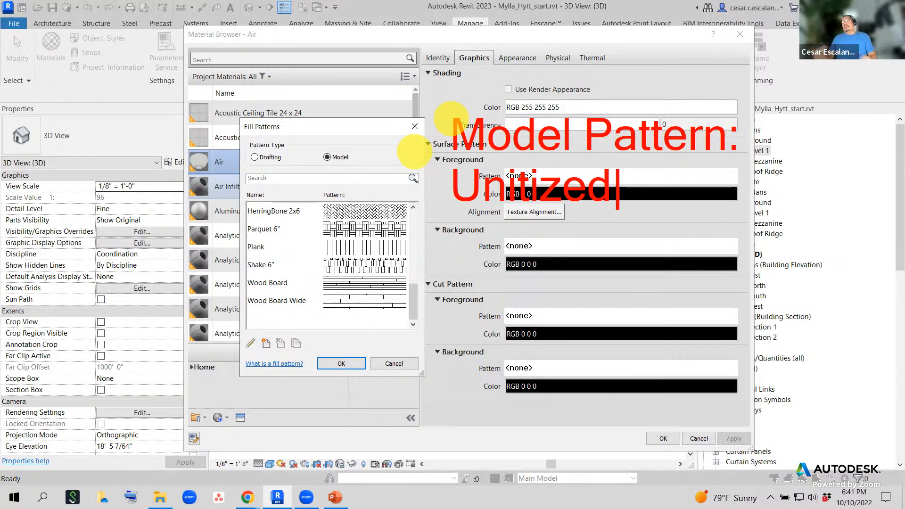
- Add 'Consistent dimensional size' to the note and close Fill Patterns without choosing a pattern
key(Return)
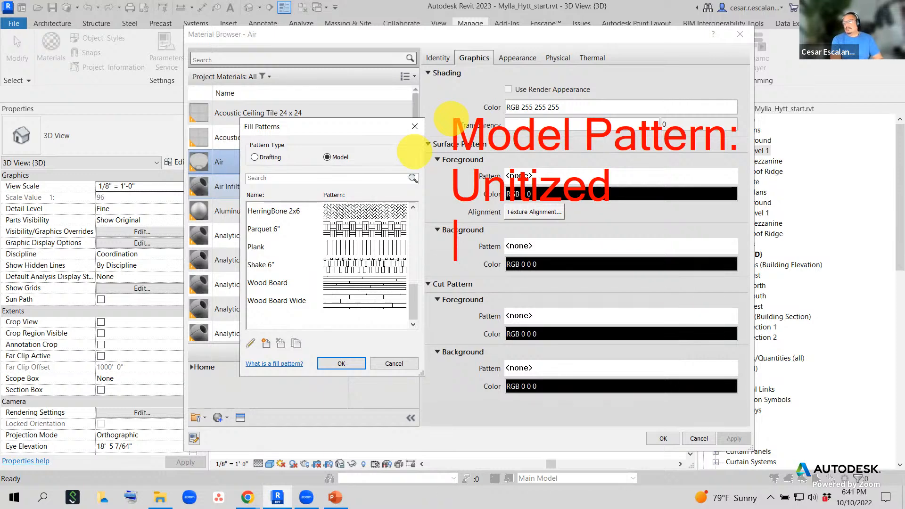
text(Consis)
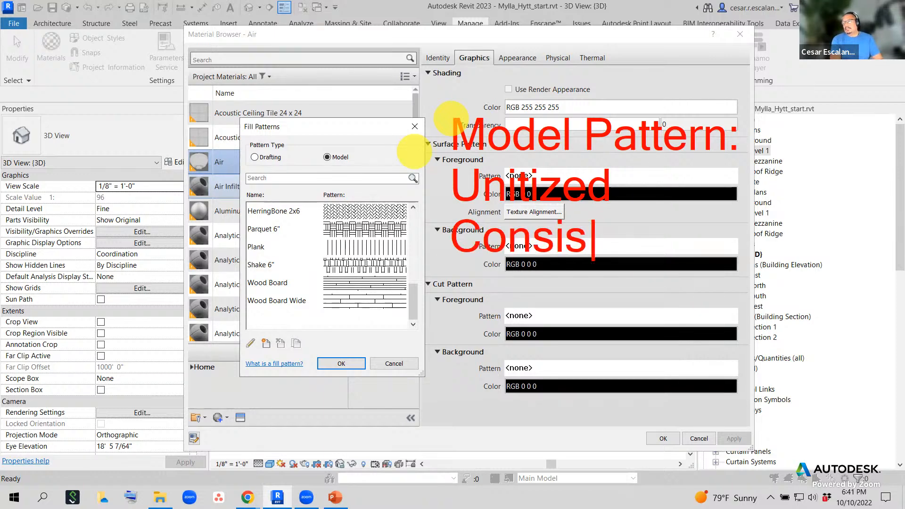
text(tent d)
key(BackSpace)
key(BackSpace)
text(t dimes)
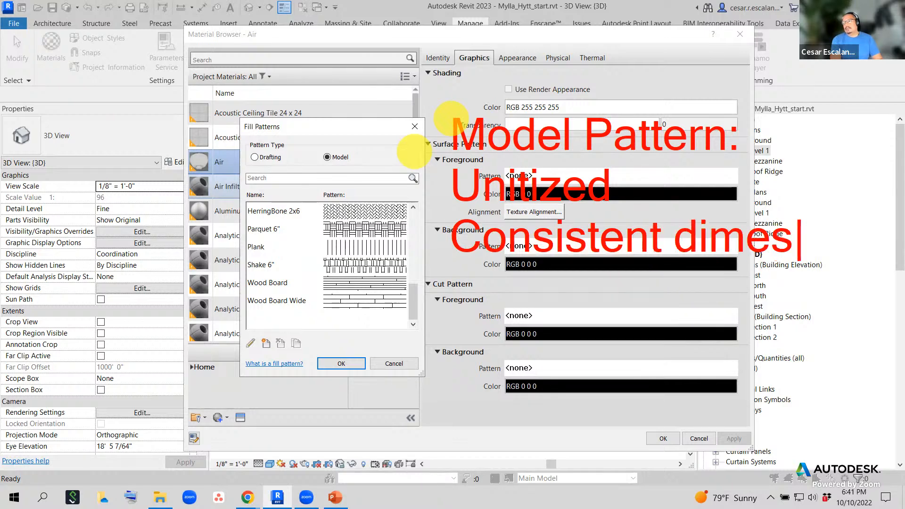
key(BackSpace)
text(nsiona)
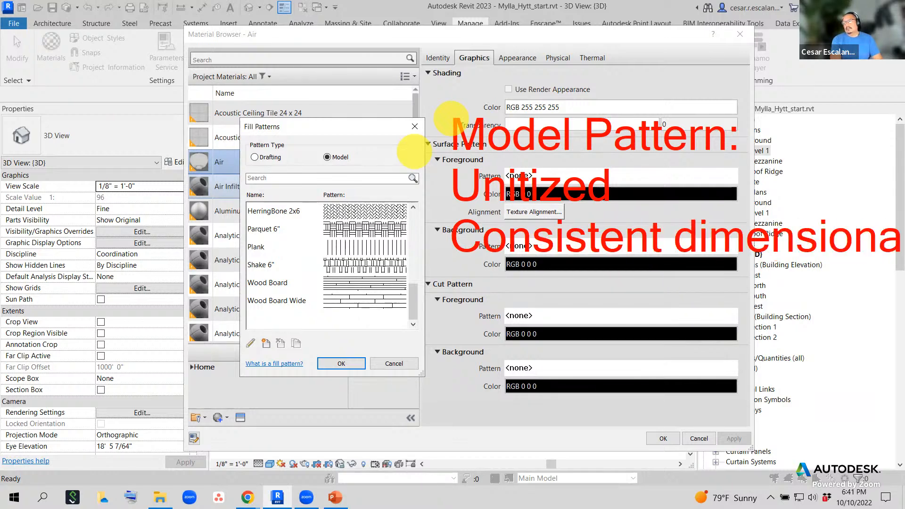
key(Return)
text(size)
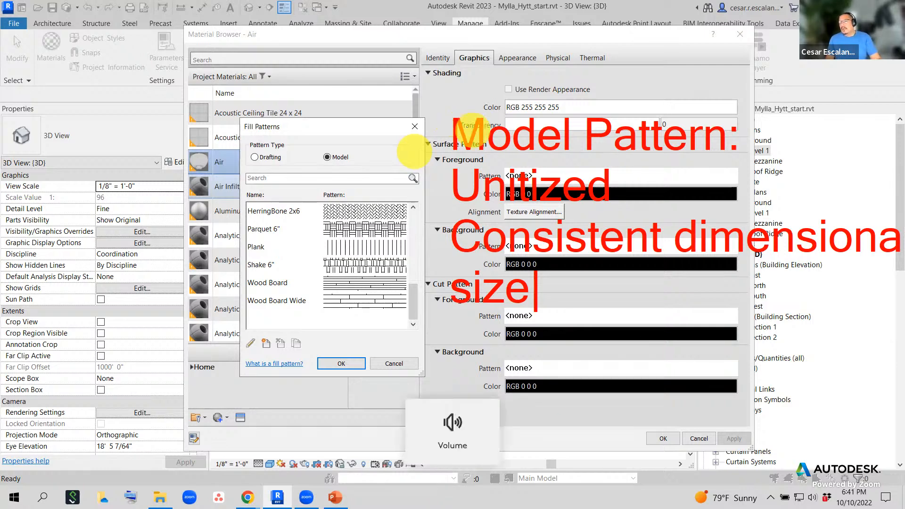
key(Escape)
key(Escape)
key(Escape)
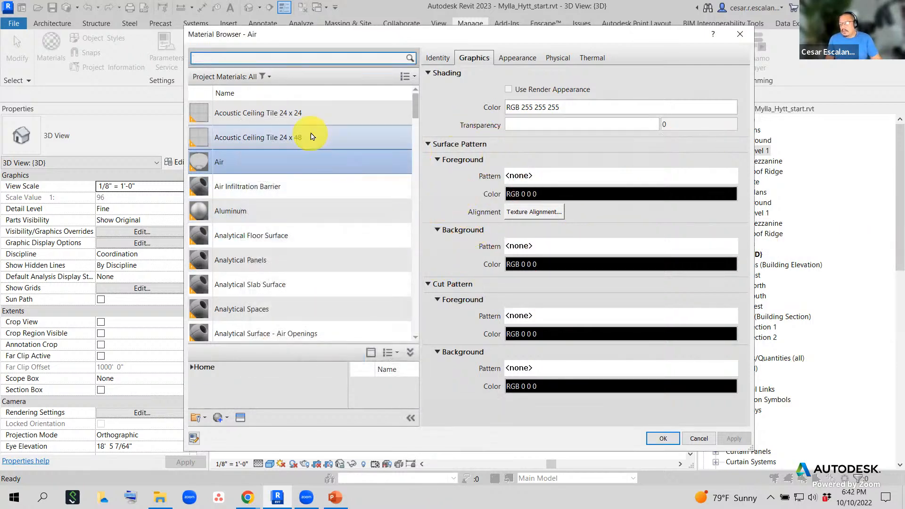
- Reopen Air's surface fill patterns and browse the Model list (12" Tile, 3" parallel, 4" Tile)
click(538, 177)
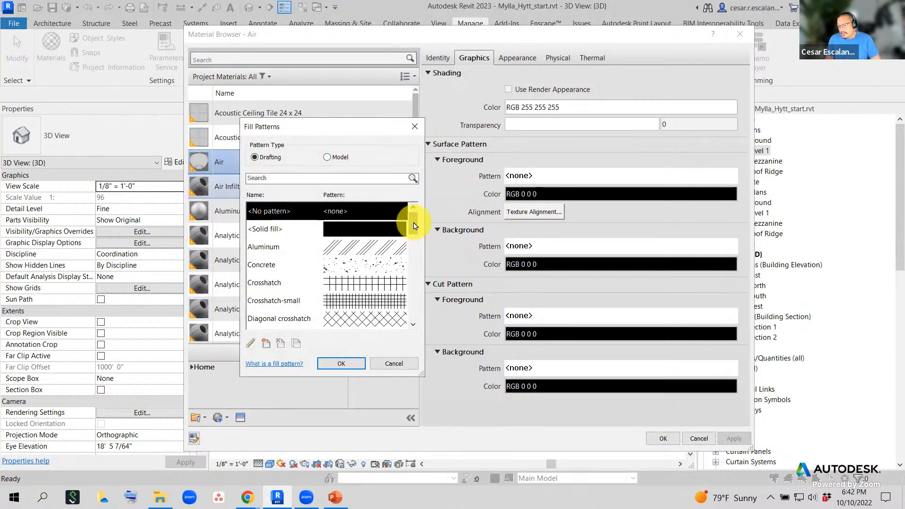
drag(413, 223, 413, 235)
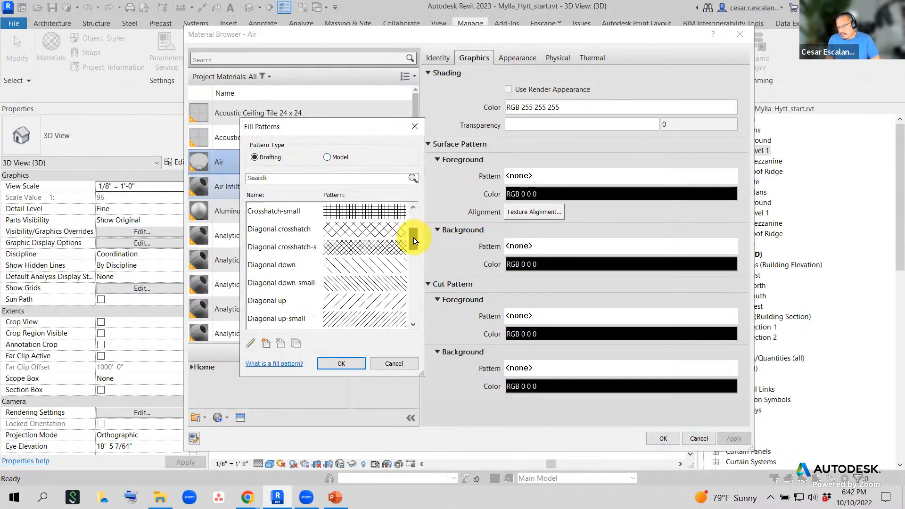
click(327, 157)
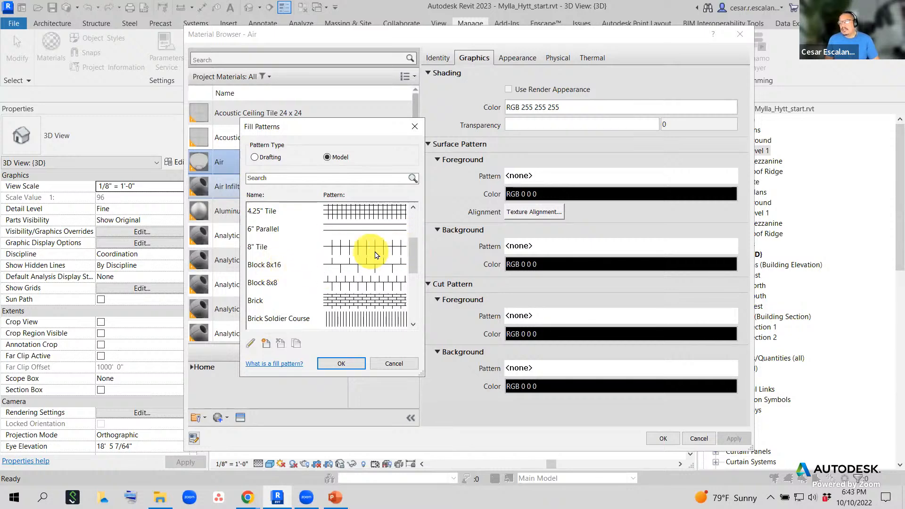
drag(413, 257, 412, 228)
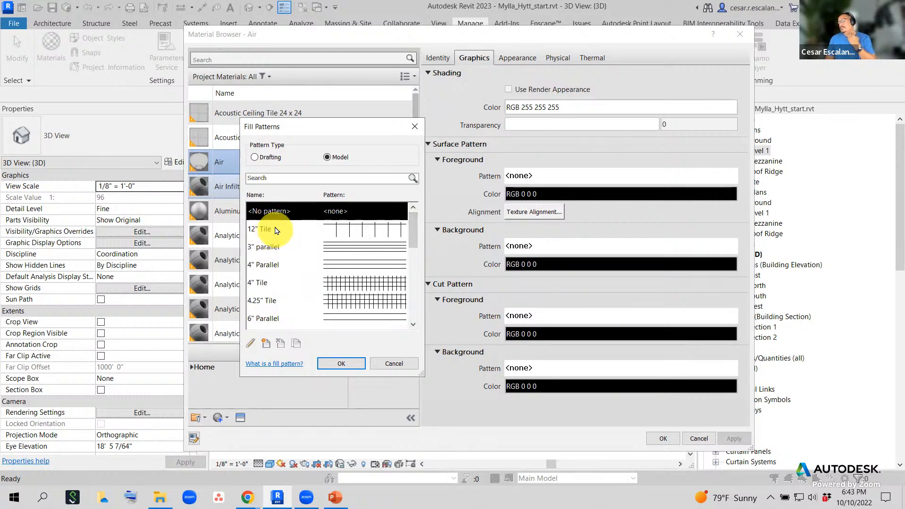
click(255, 157)
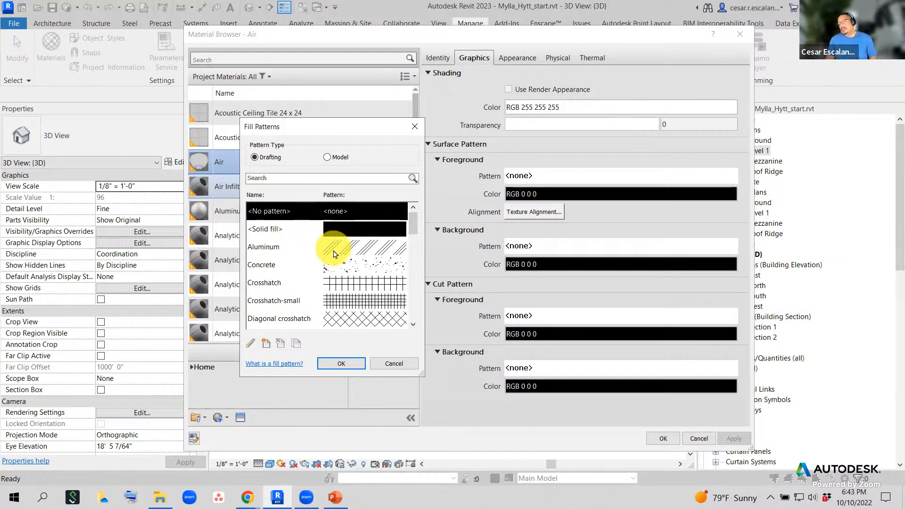
click(328, 158)
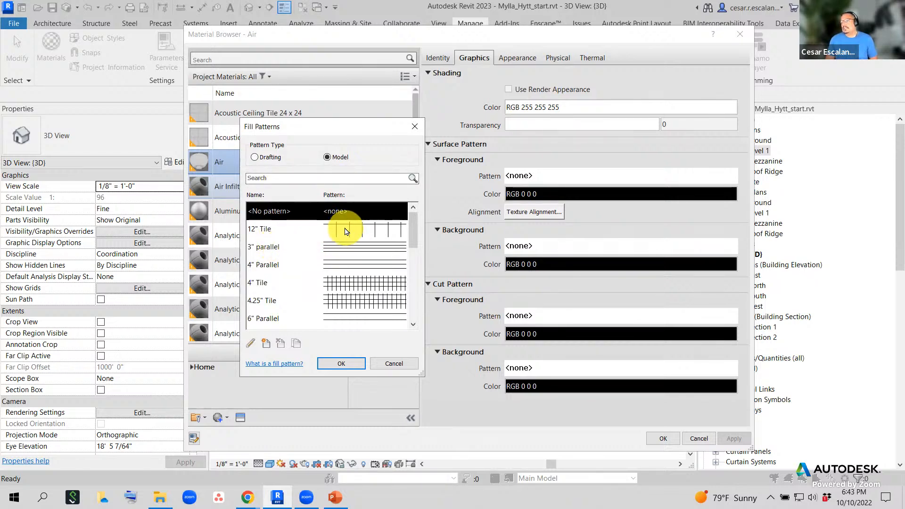
scroll(342, 234, down, 3)
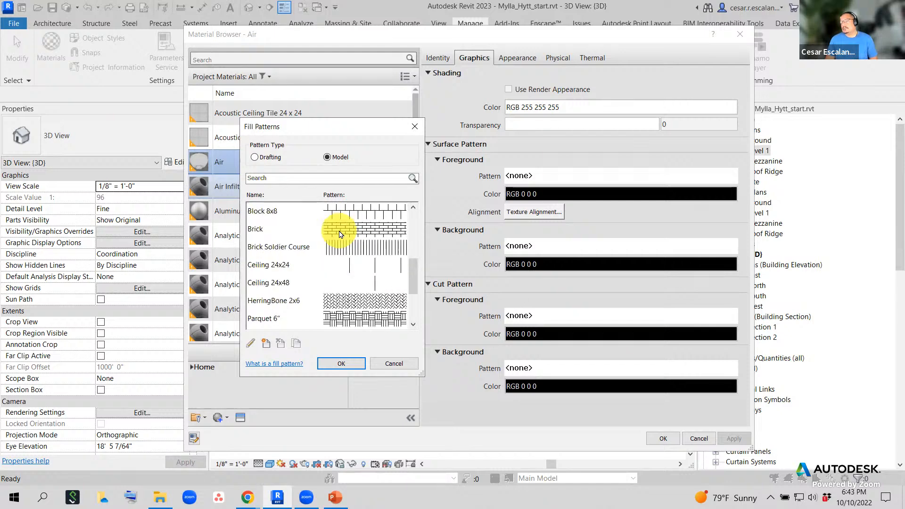
scroll(342, 233, up, 3)
scroll(342, 233, down, 6)
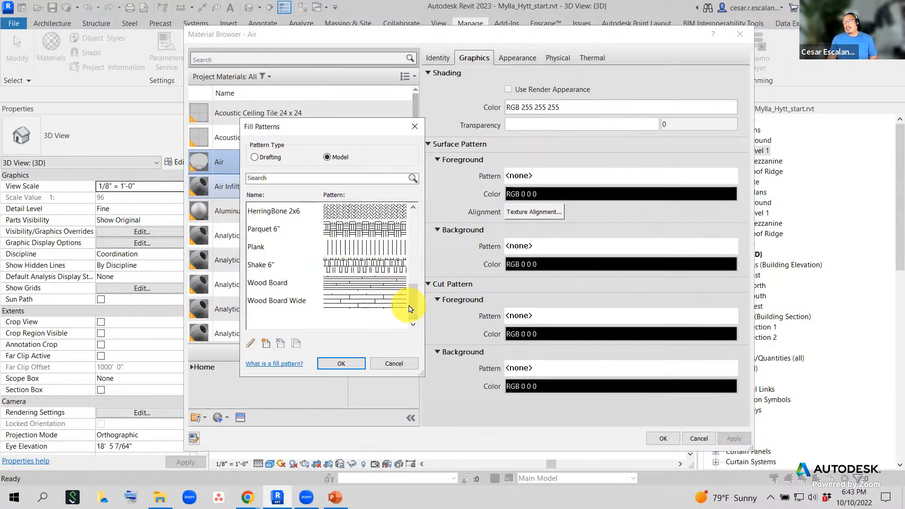
drag(413, 302, 408, 241)
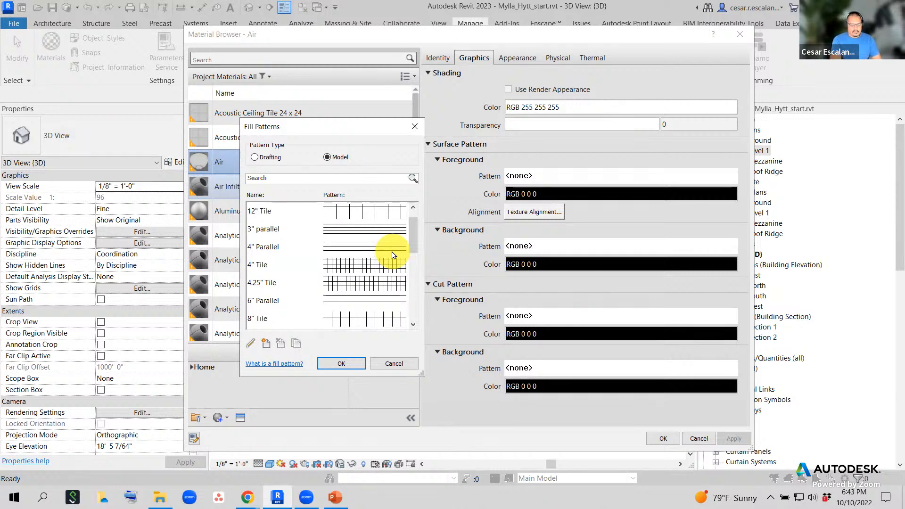
- Draw a red mark beside the surface pattern settings and start a note 'Revit can read'
key(ctrl+2)
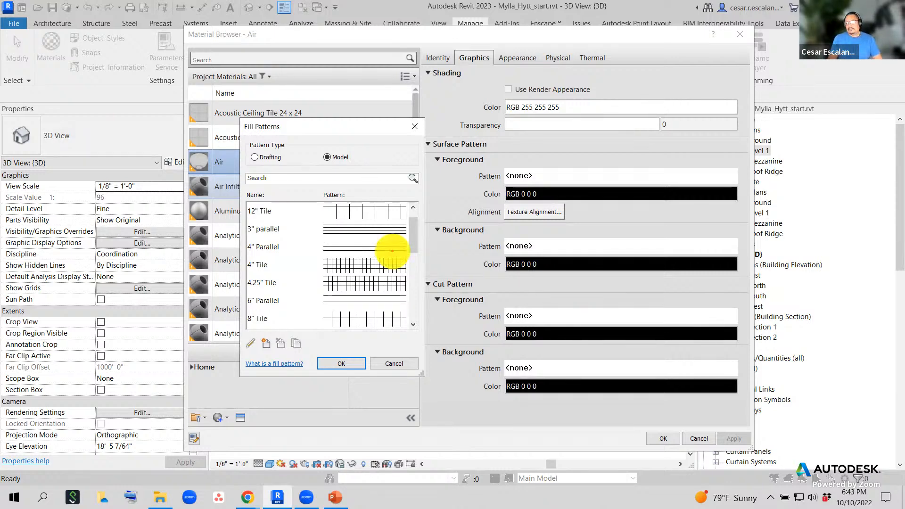
drag(439, 178, 439, 138)
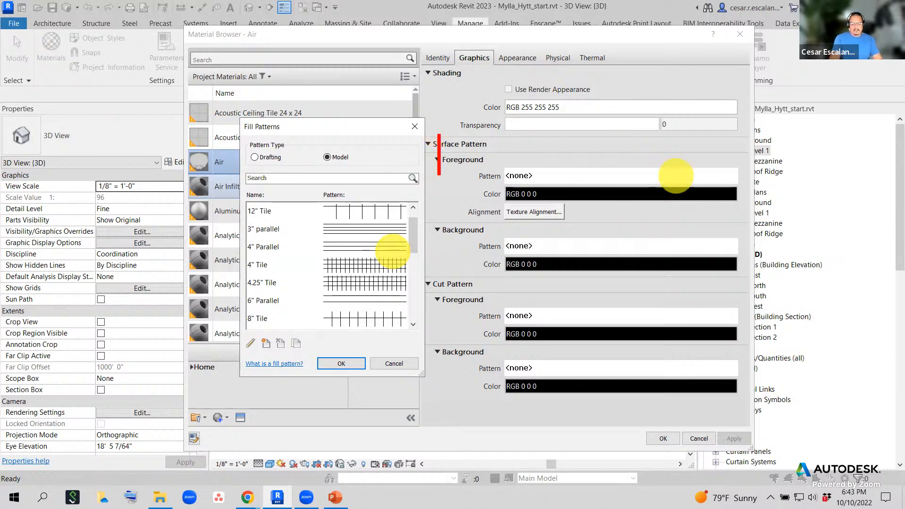
text(Revit )
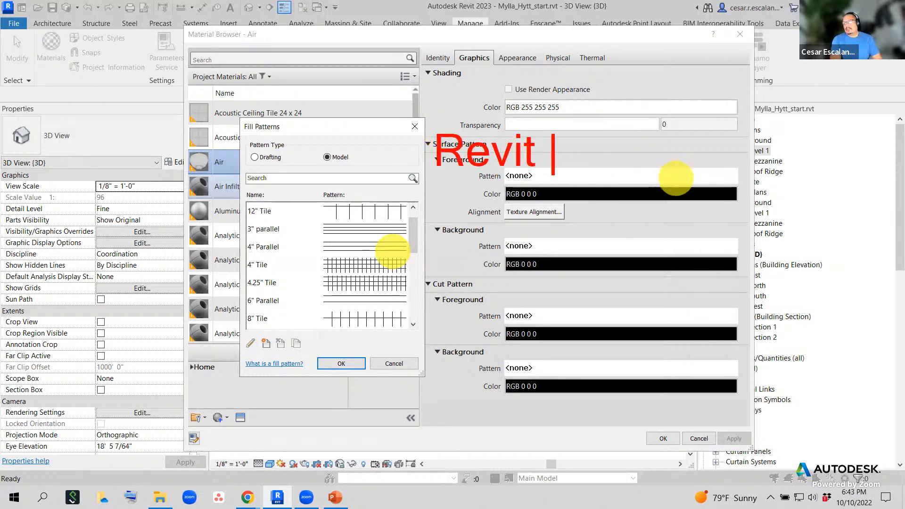
text(can reald)
key(Return)
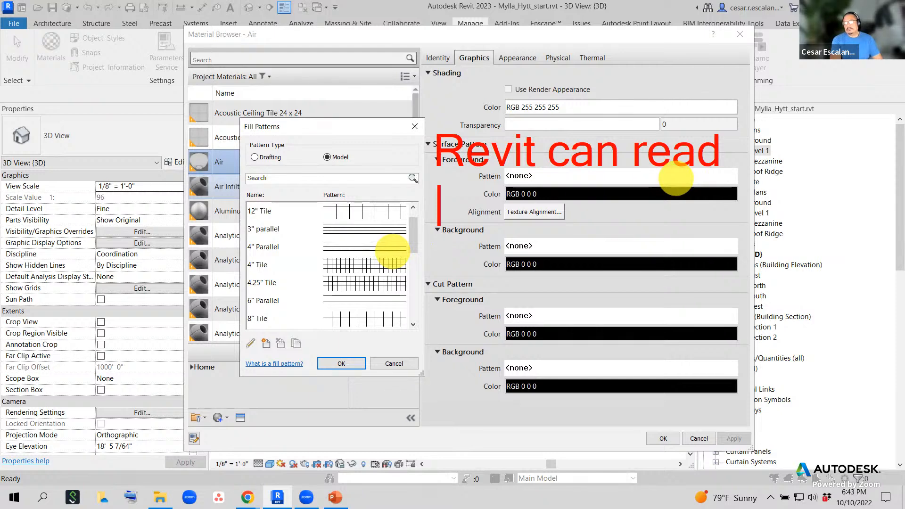
- Finish the note with 'AutoCAD hatch pattern .pat' and close Fill Patterns without choosing one
text(Auto)
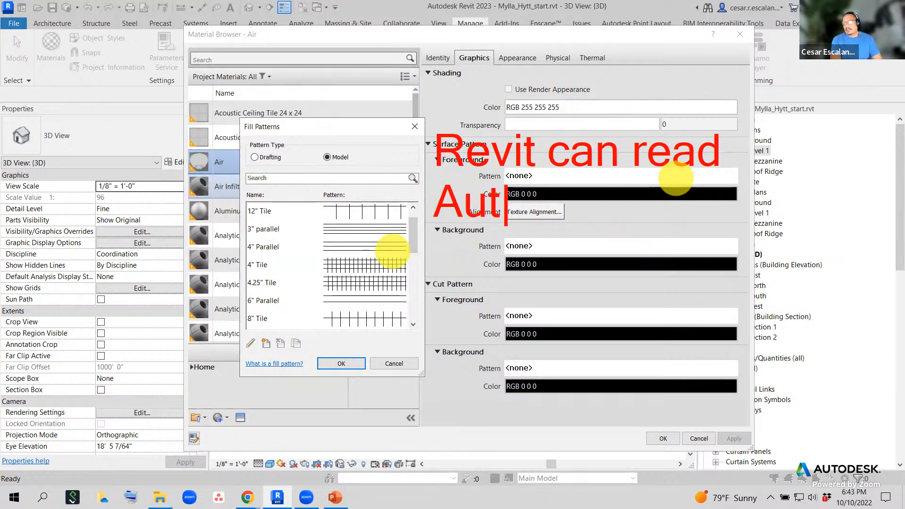
key(BackSpace)
text(oCAD aht)
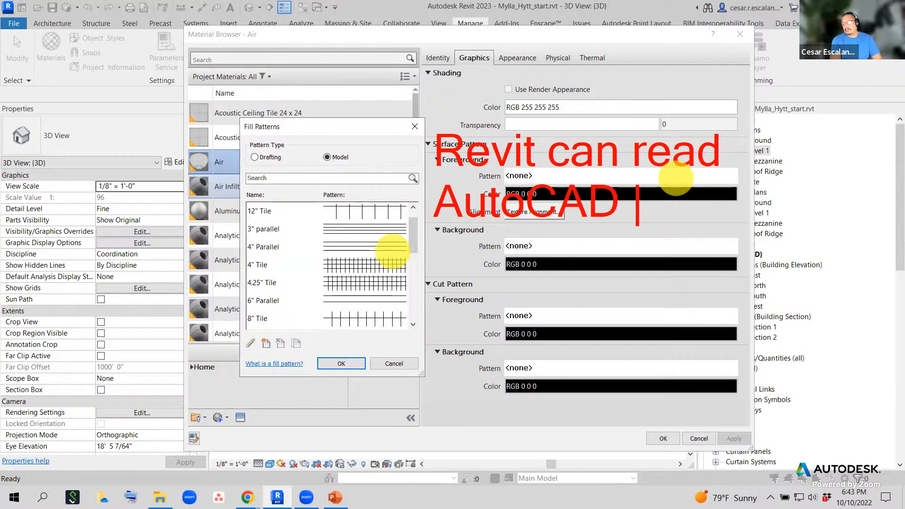
key(BackSpace)
key(BackSpace)
key(BackSpace)
text(hatch)
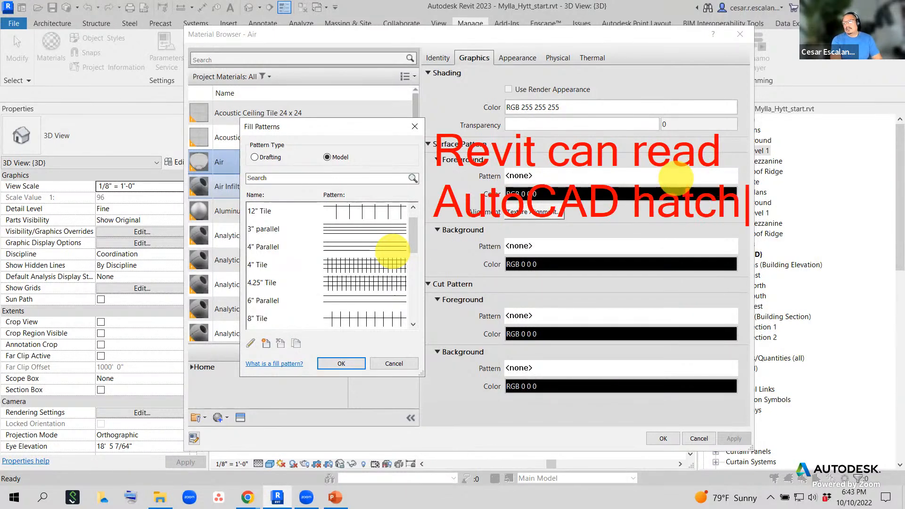
key(Return)
text(pattern)
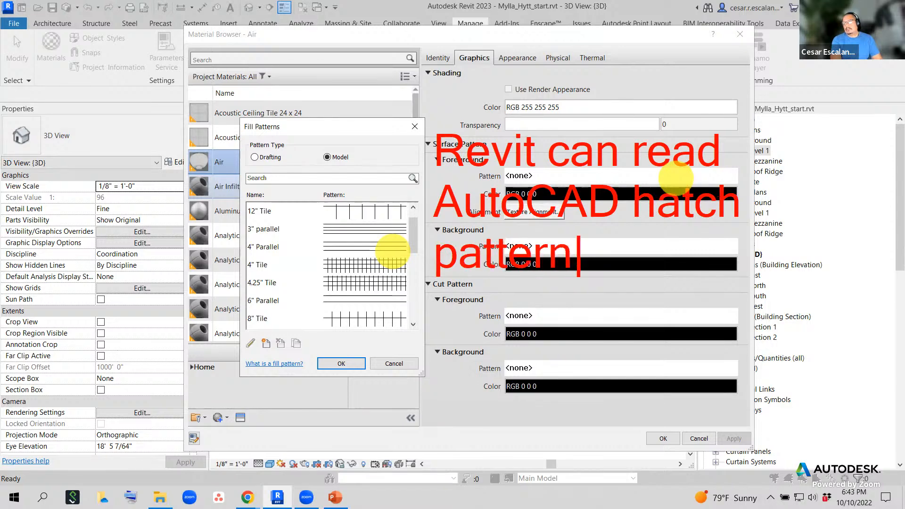
key(Return)
text(.)
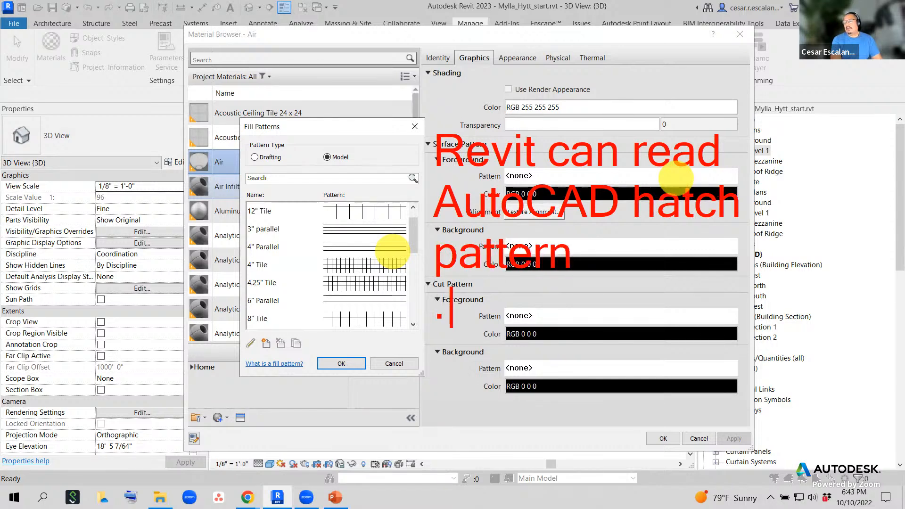
text(pat)
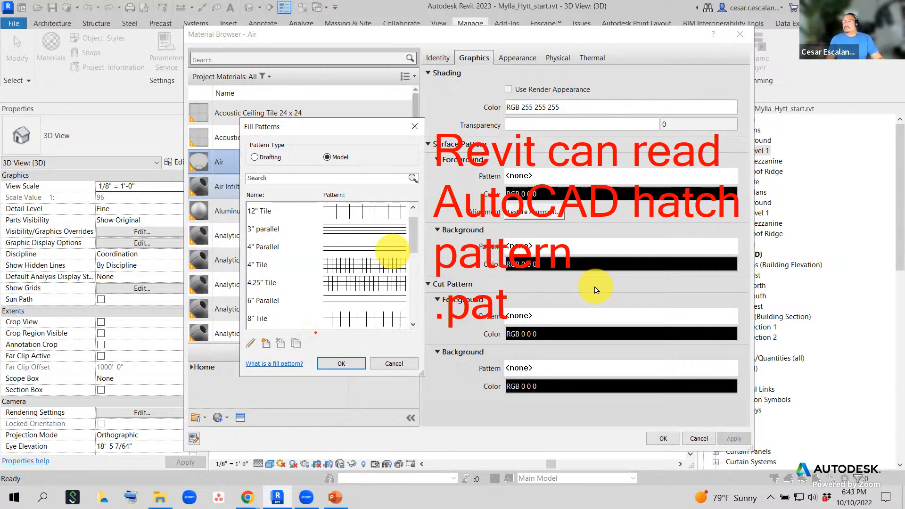
key(Escape)
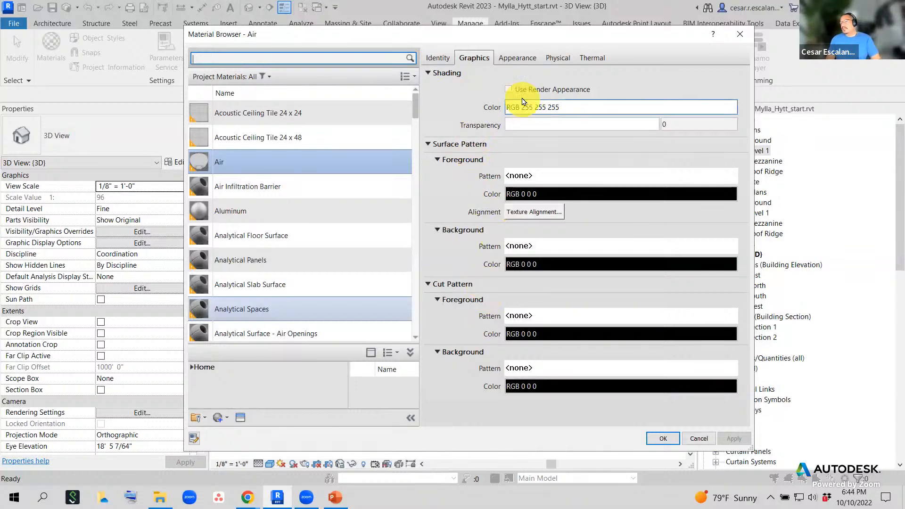
- Show the Appearance tab and select Default Mass Roof from the material list
click(520, 59)
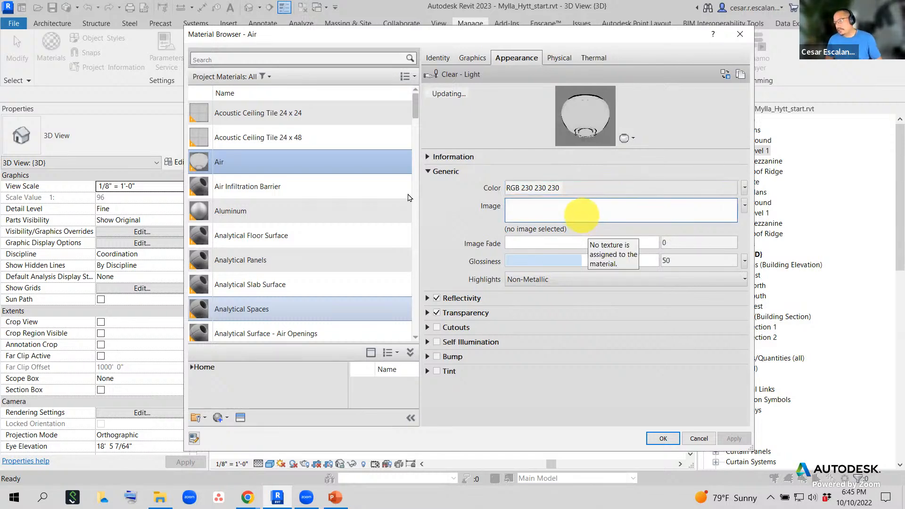
scroll(345, 212, down, 12)
scroll(355, 222, down, 1)
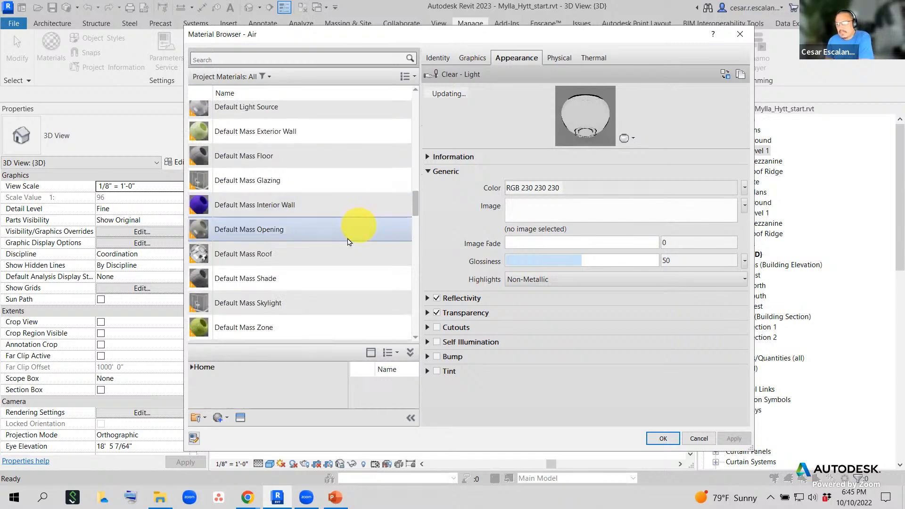
click(293, 254)
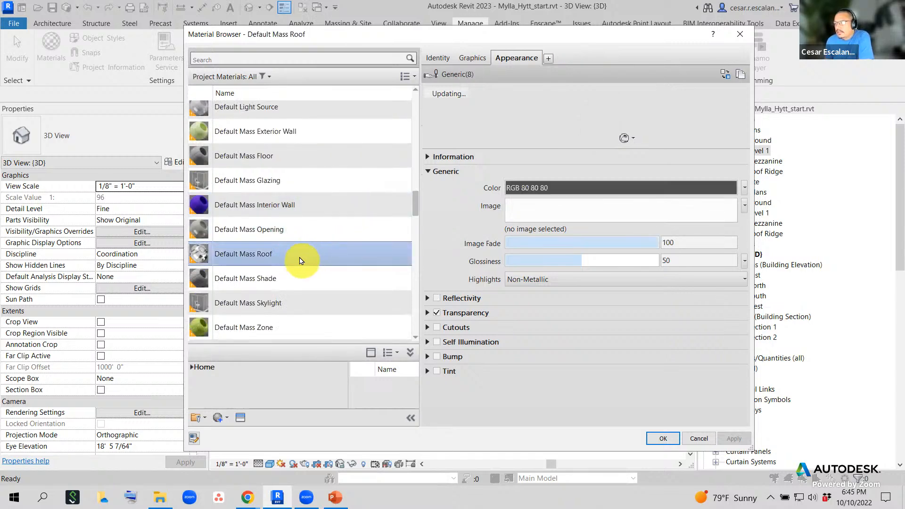
scroll(309, 264, down, 3)
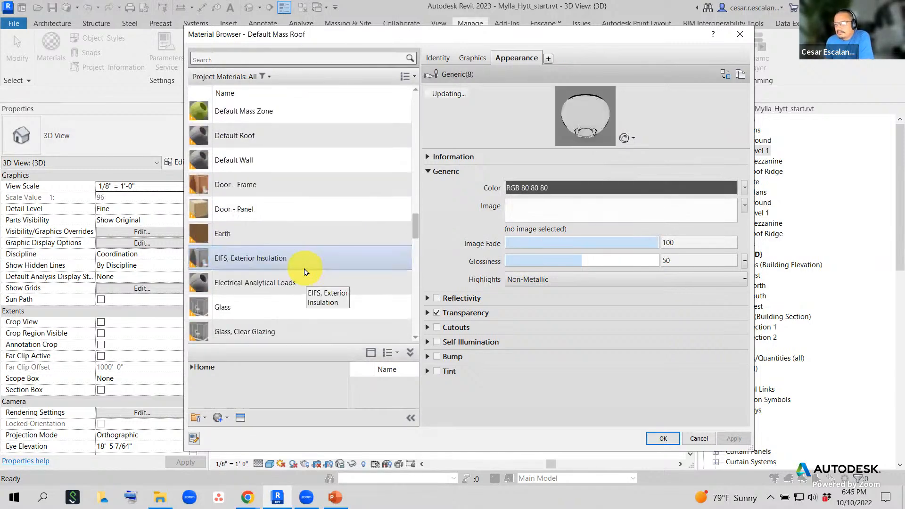
scroll(306, 272, down, 7)
scroll(307, 269, down, 2)
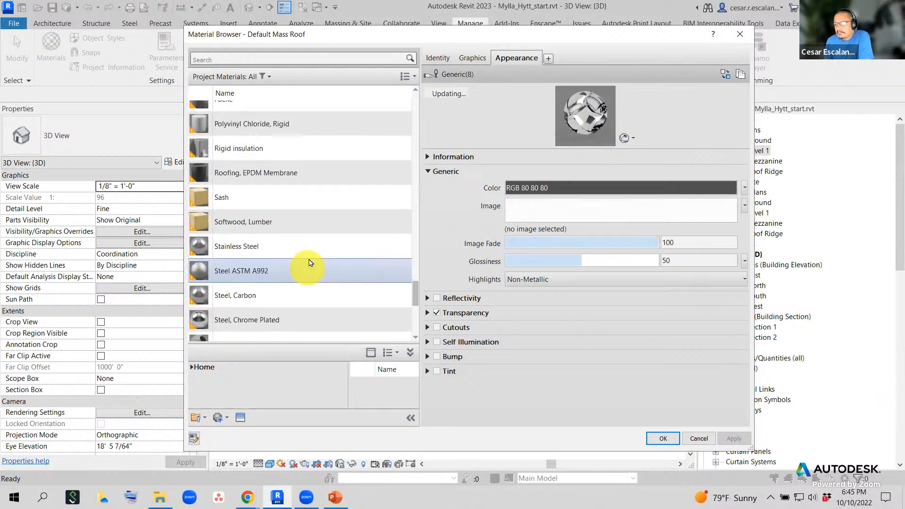
scroll(296, 237, down, 3)
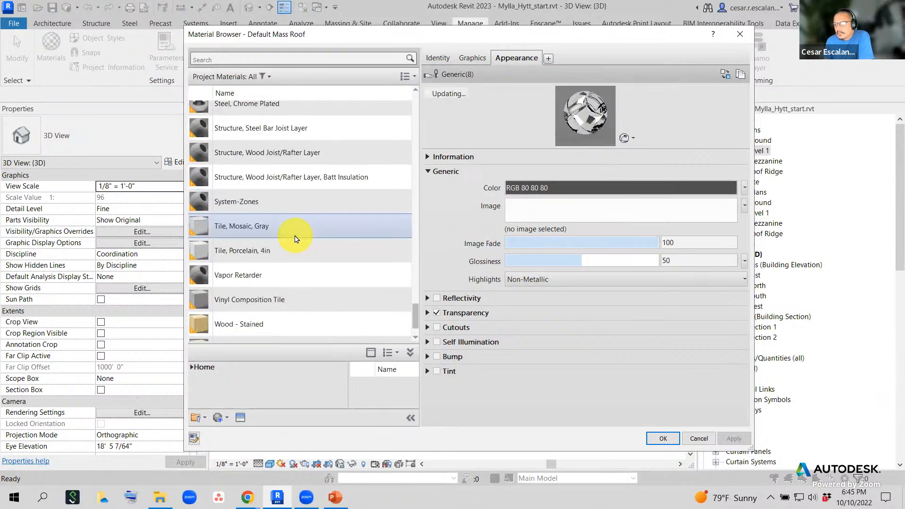
scroll(296, 238, down, 1)
- Select Wood Planks and expand its Reflectivity section, which is off with Direct and Oblique 0
click(263, 303)
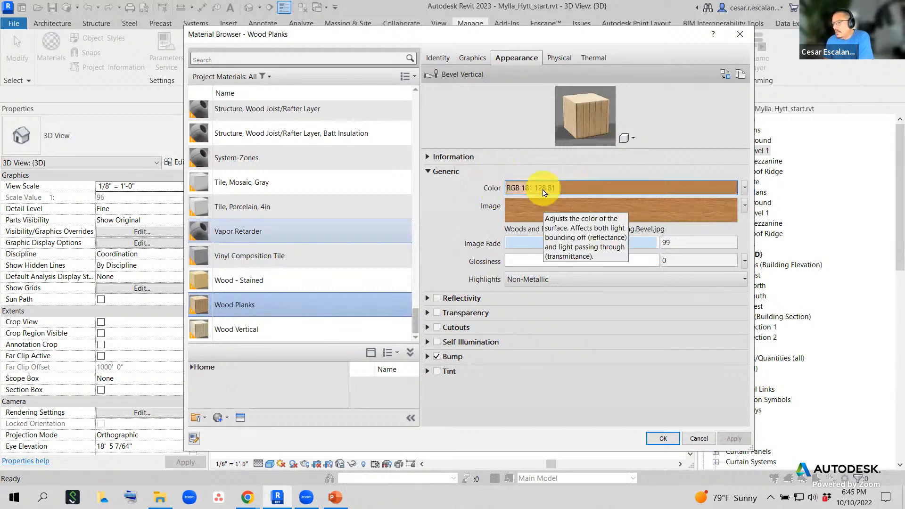
mouse_move(540, 214)
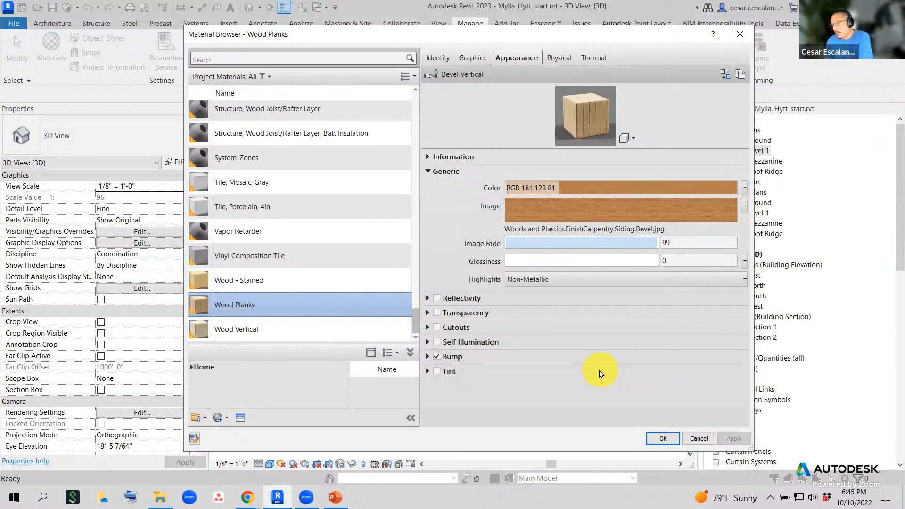
click(428, 299)
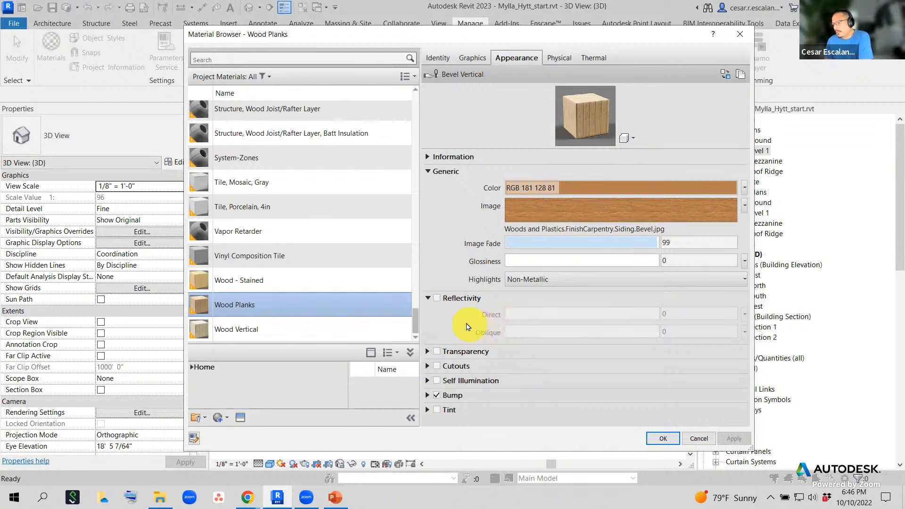
- Review Wood Planks' Transparency, Cutouts and Self Illumination sections (filter RGB 255 255 255, Luminance 0.00)
click(427, 351)
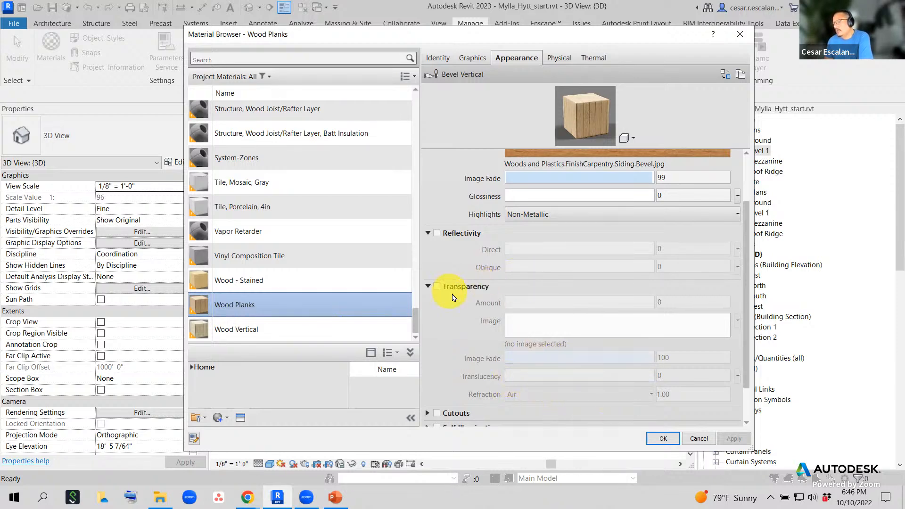
click(428, 287)
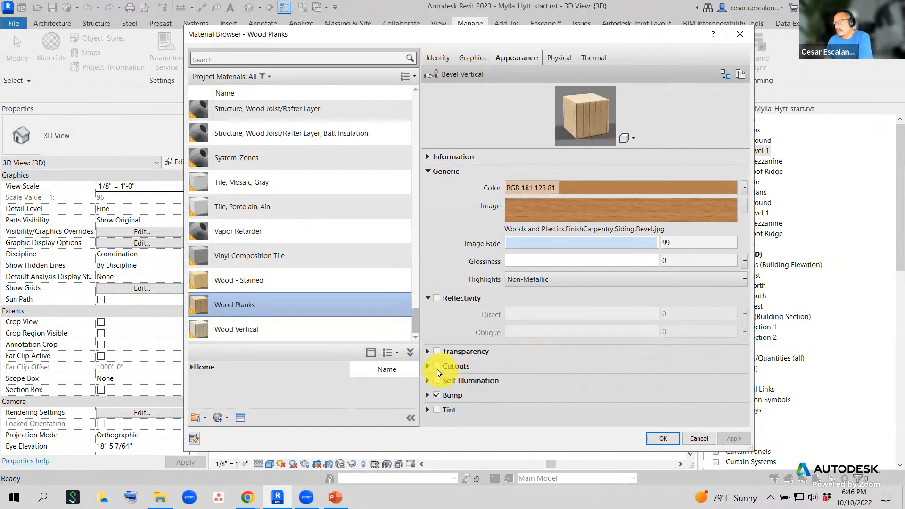
click(427, 367)
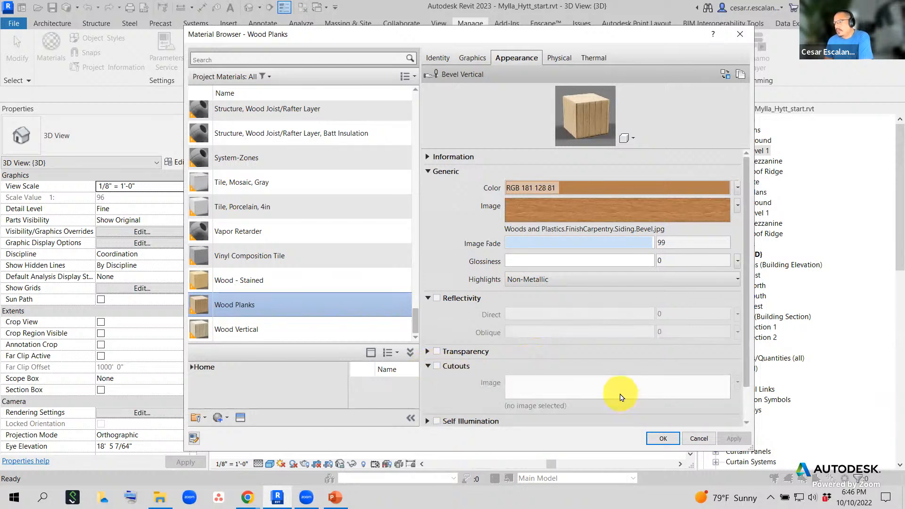
scroll(621, 397, down, 1)
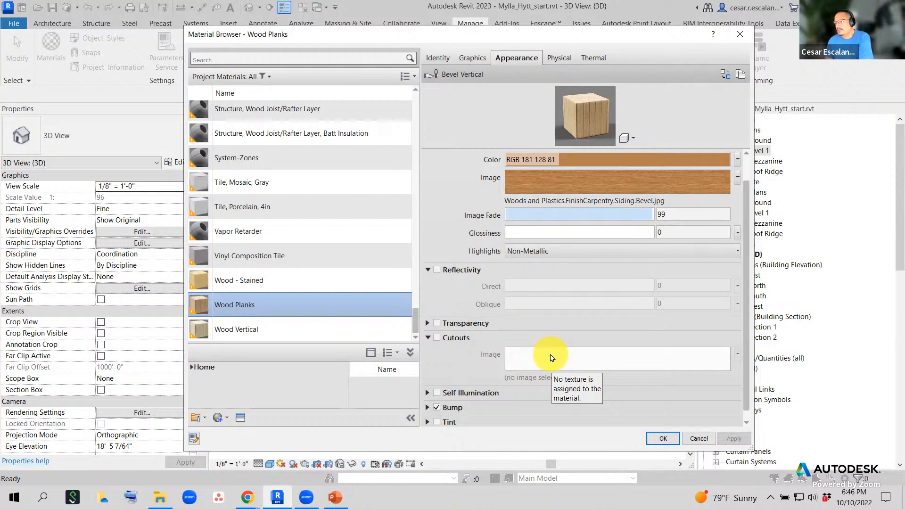
scroll(443, 380, down, 1)
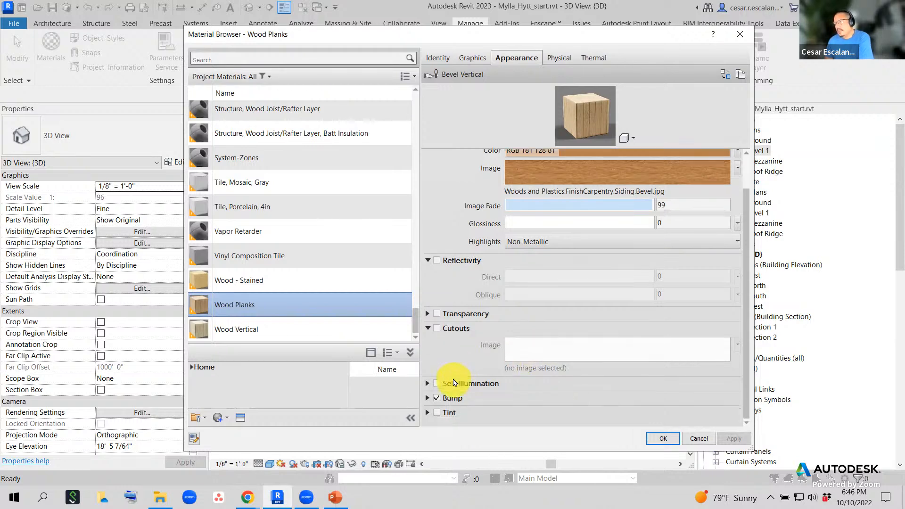
click(427, 384)
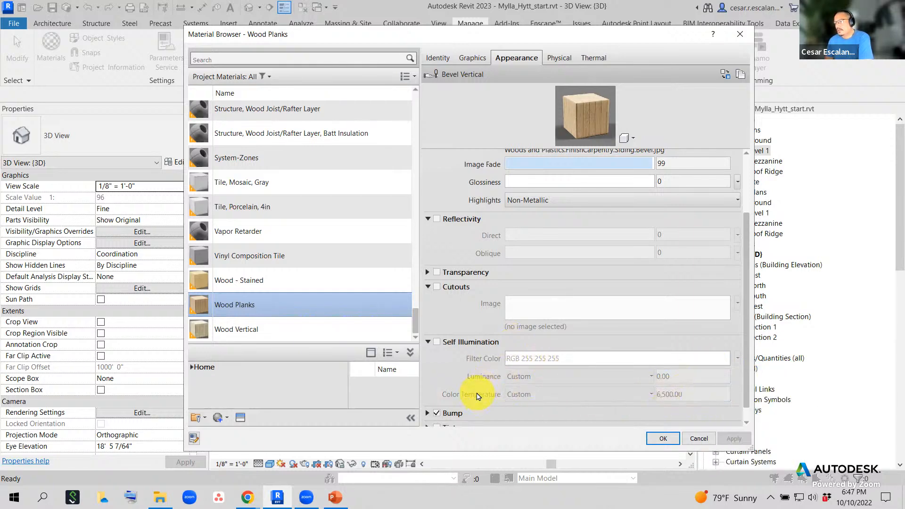
scroll(503, 376, down, 1)
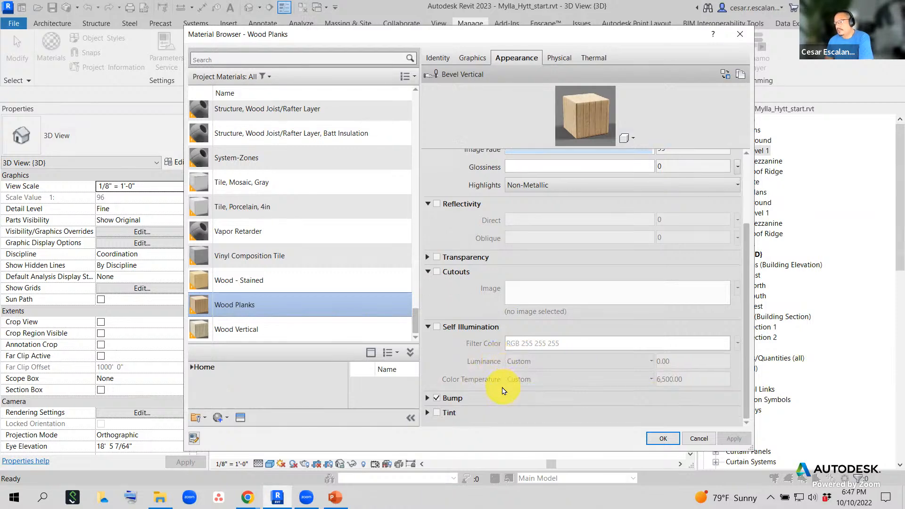
- Expand the Wood Planks Bump section and inspect its bump image at Amount 15
click(427, 399)
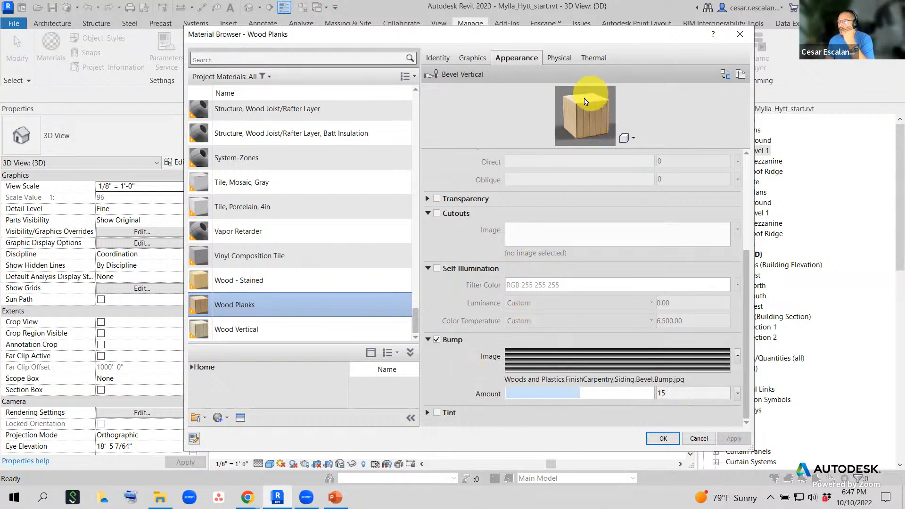
scroll(494, 259, up, 3)
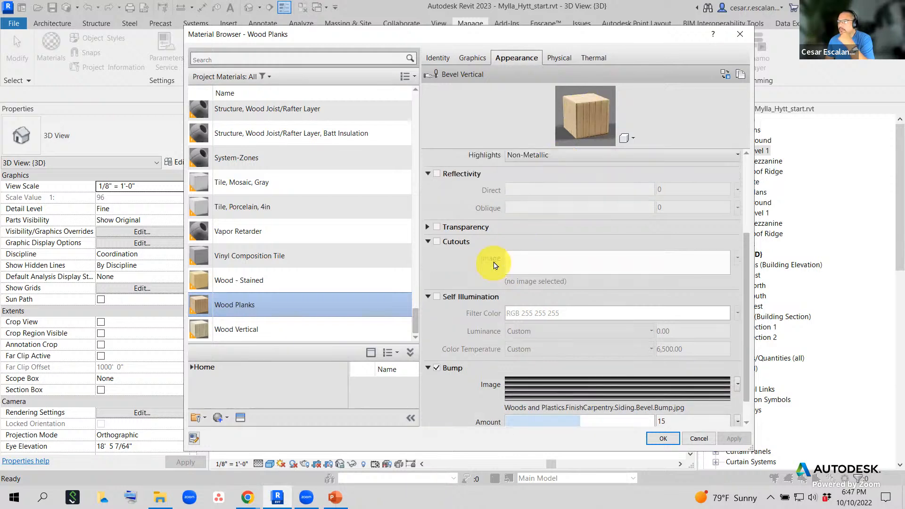
scroll(492, 266, up, 3)
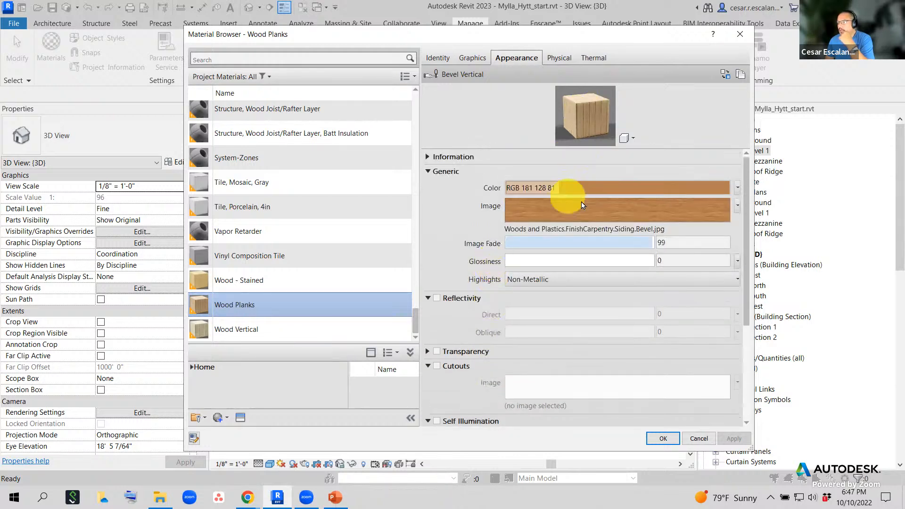
scroll(551, 215, down, 5)
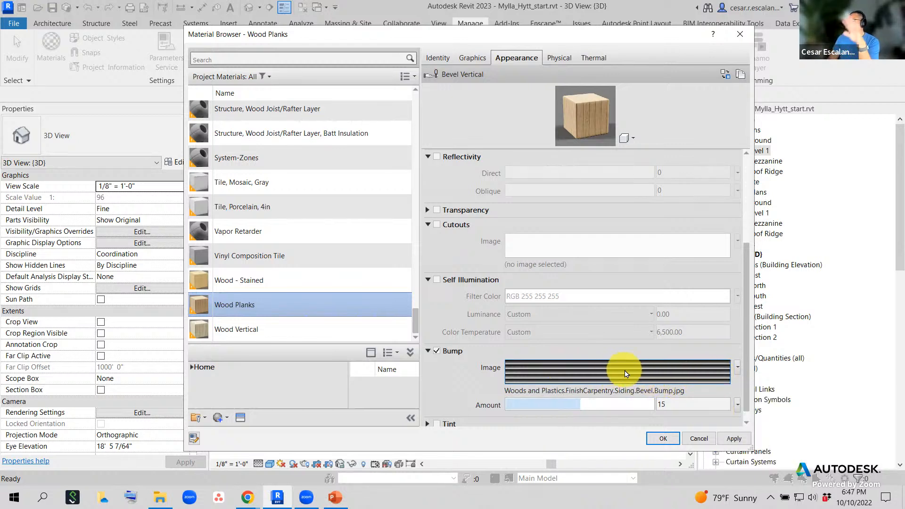
mouse_move(628, 375)
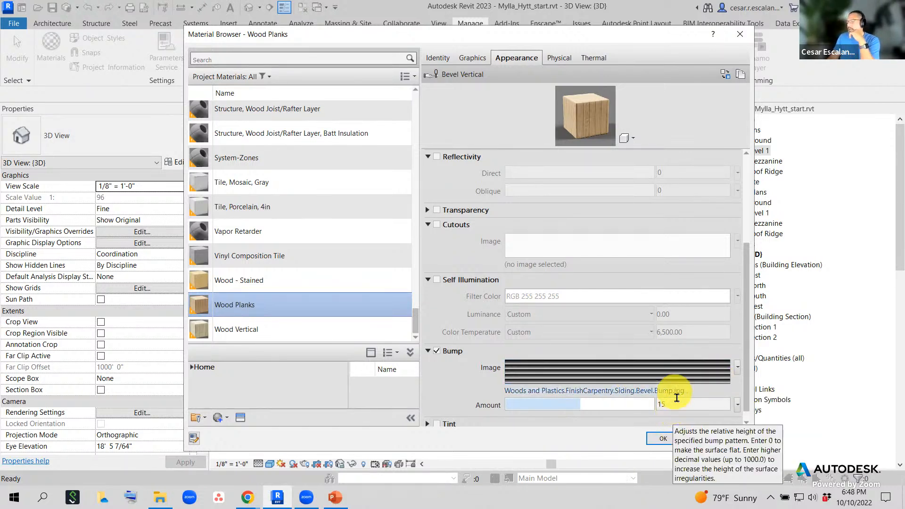
scroll(632, 224, down, 1)
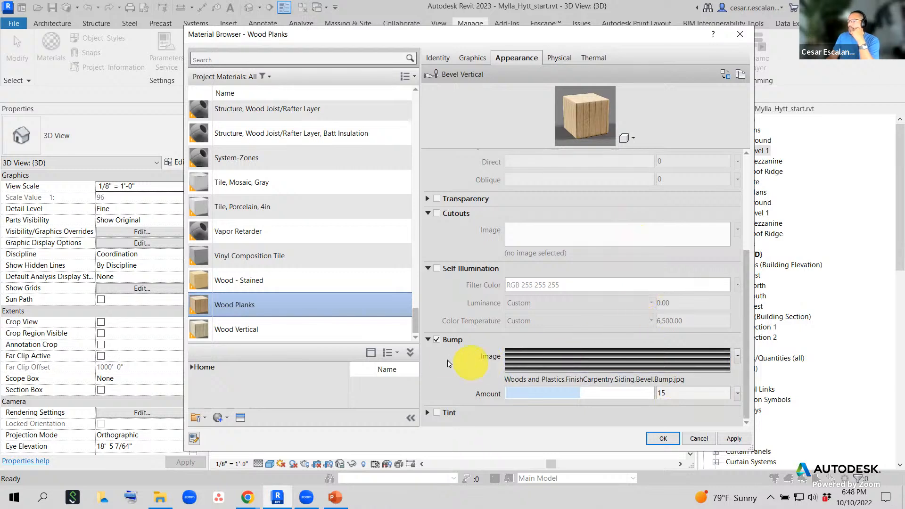
- Collapse the Bump, Self Illumination and Reflectivity groups
click(428, 340)
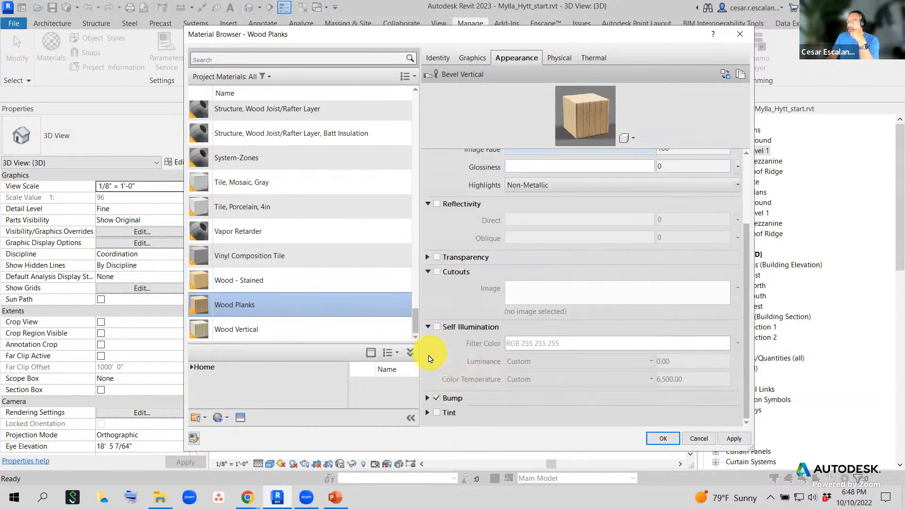
click(428, 327)
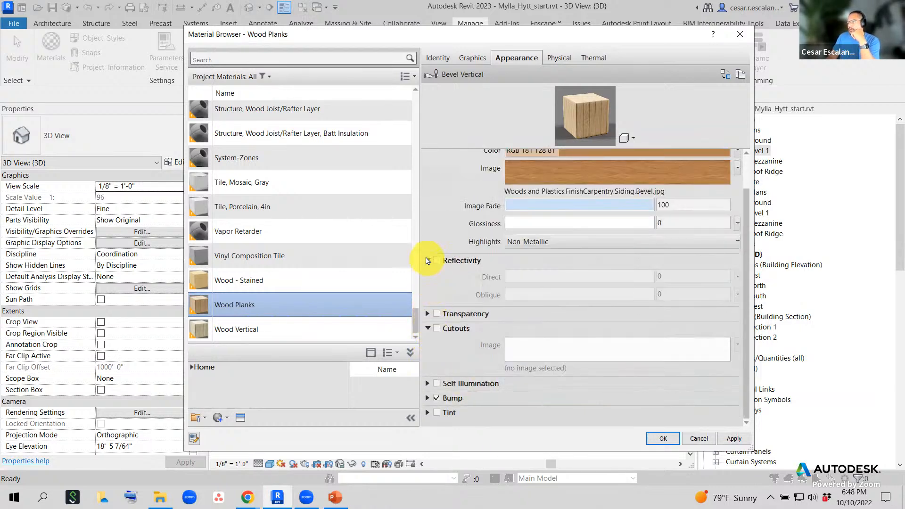
click(428, 261)
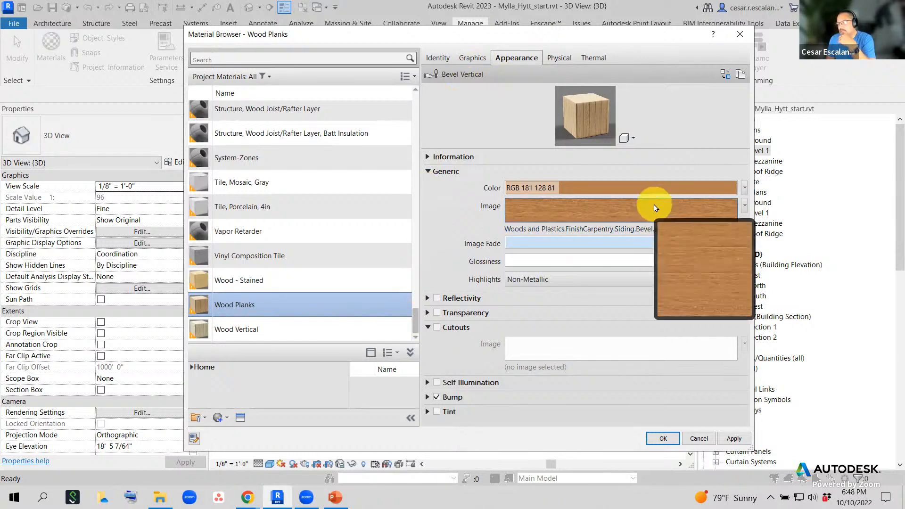
click(564, 60)
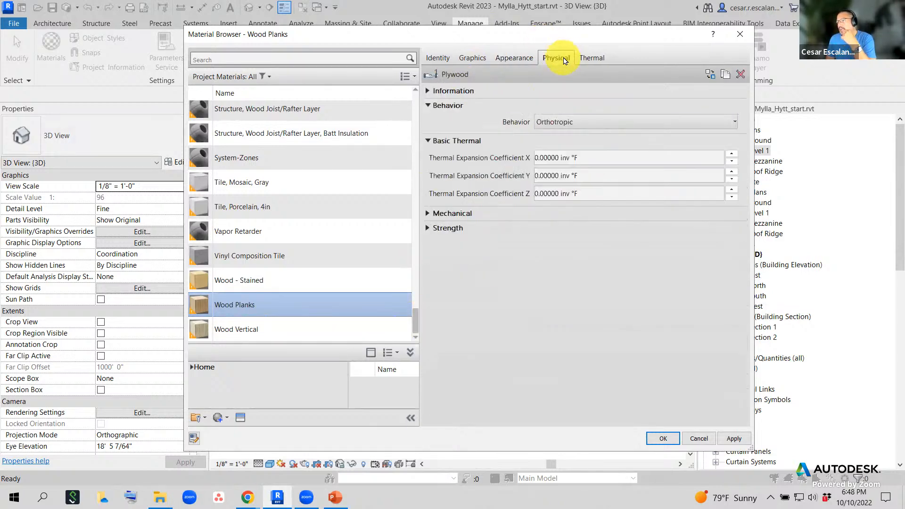
click(592, 58)
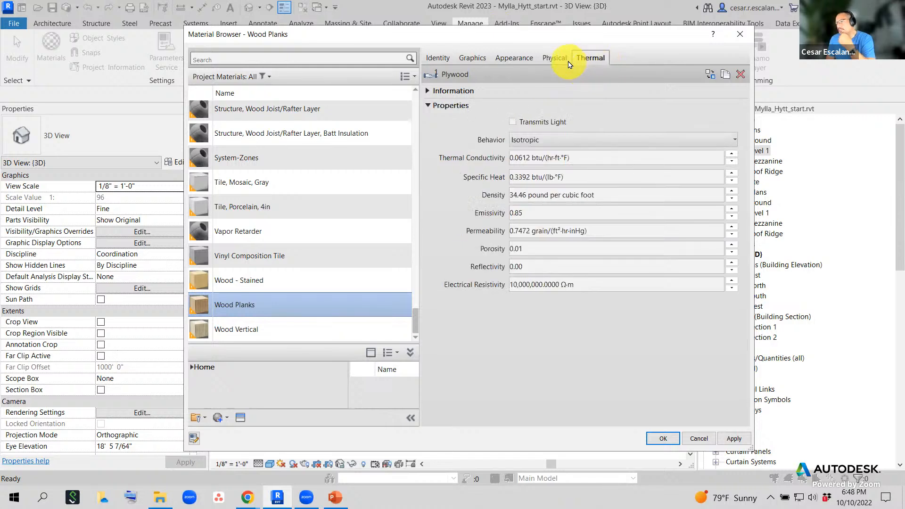
click(561, 60)
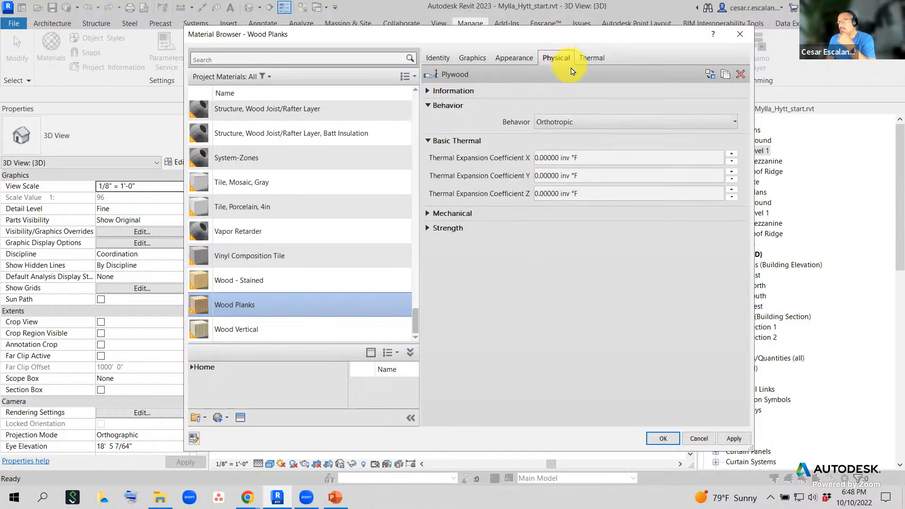
click(600, 57)
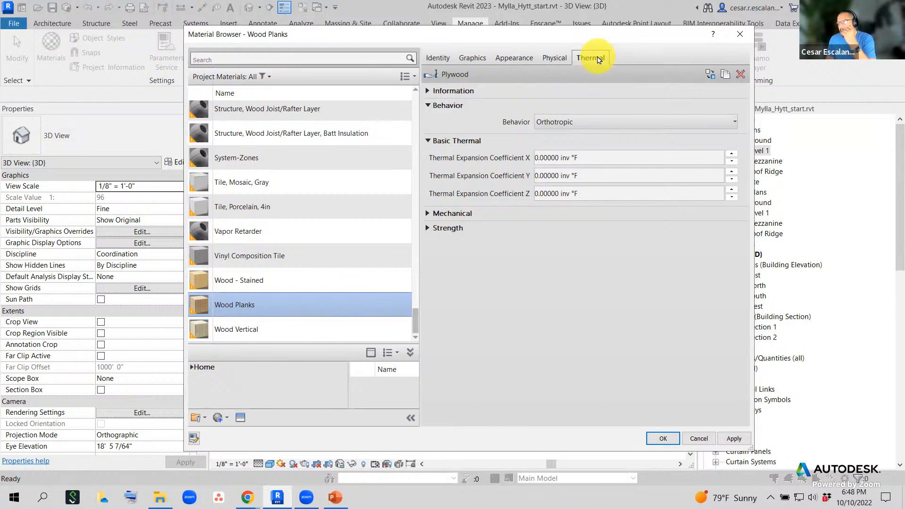
click(571, 60)
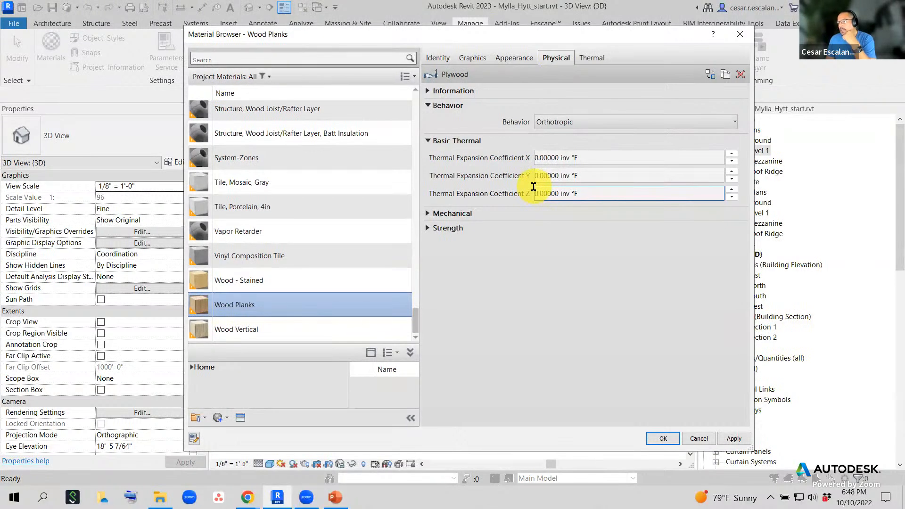
click(593, 58)
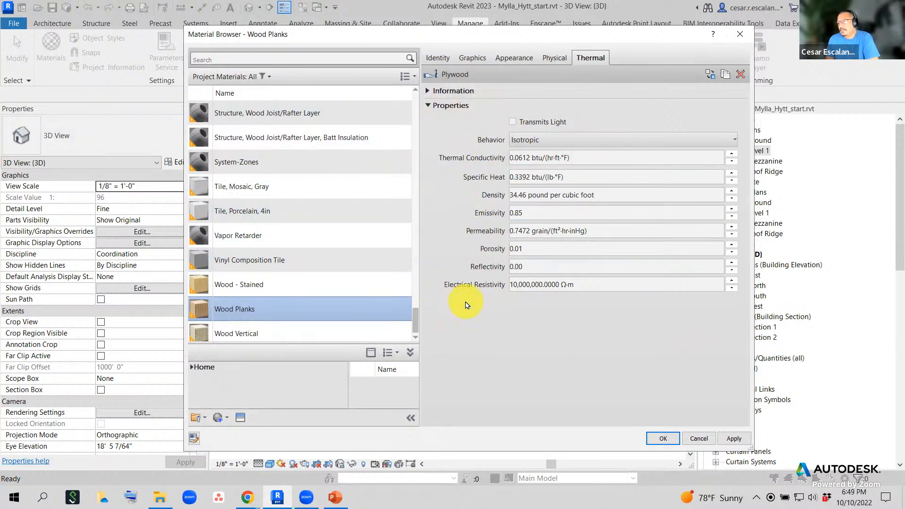
click(519, 284)
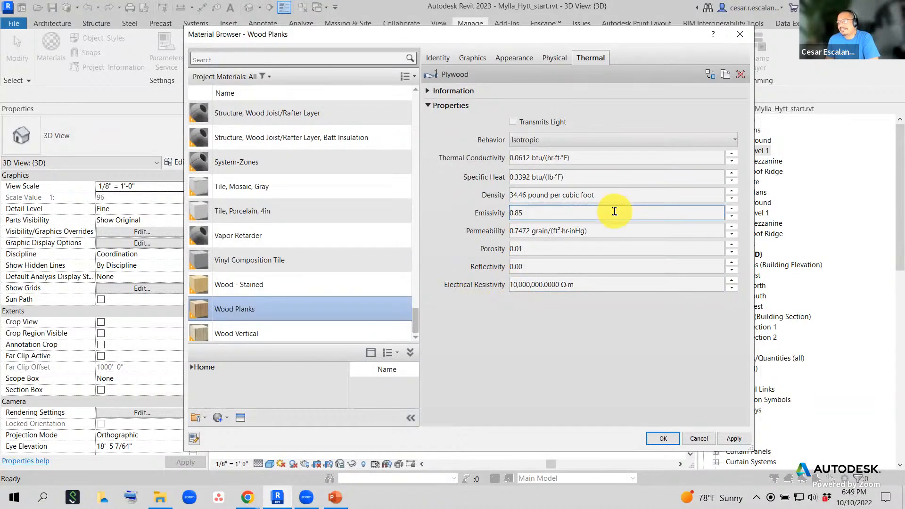
click(537, 158)
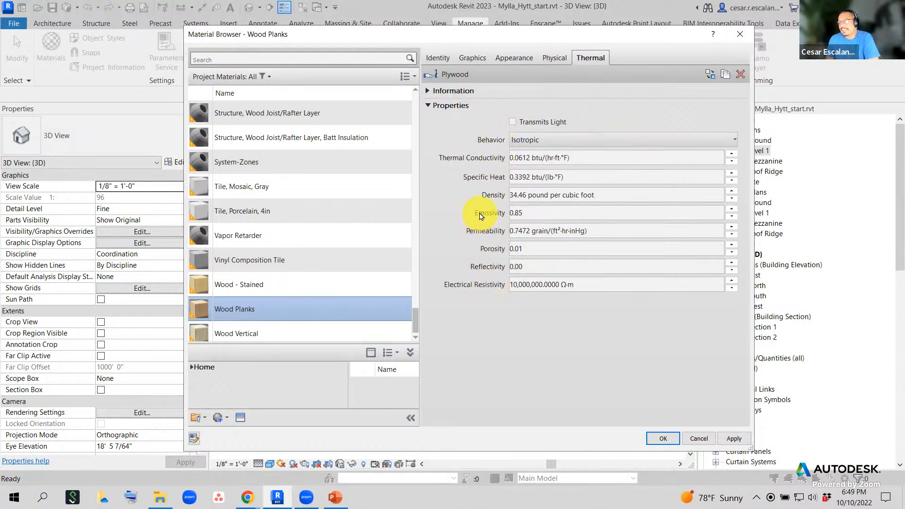
click(428, 91)
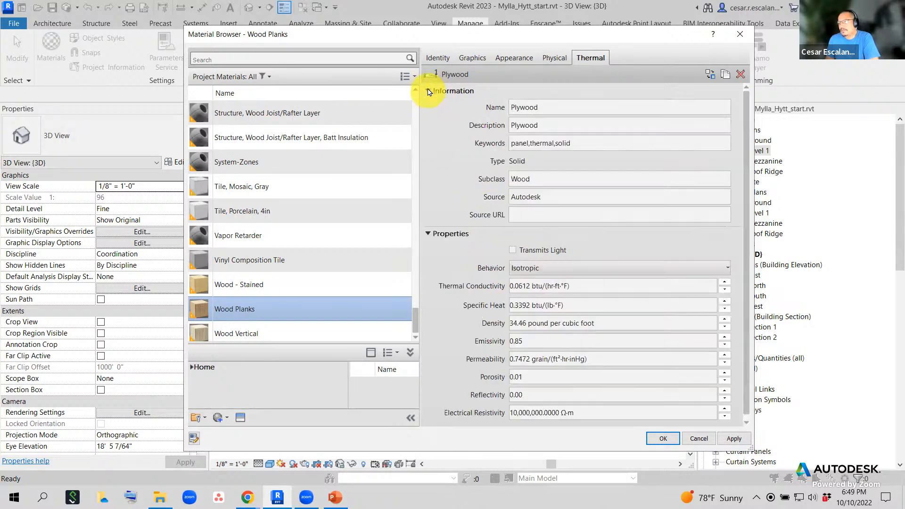
click(429, 91)
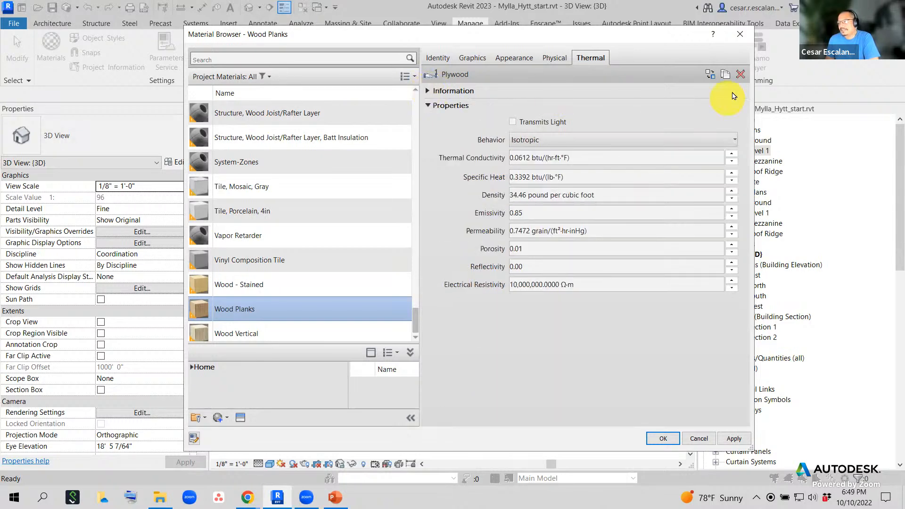
click(553, 58)
click(515, 58)
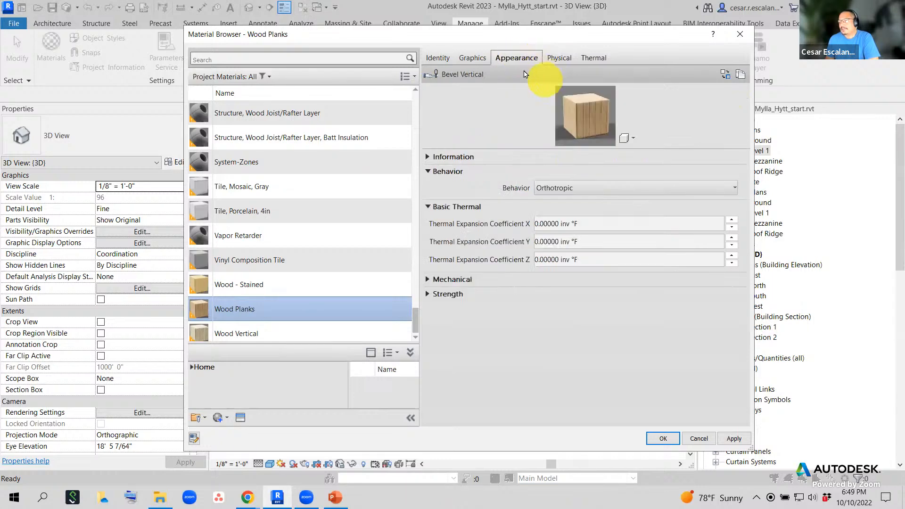
click(560, 58)
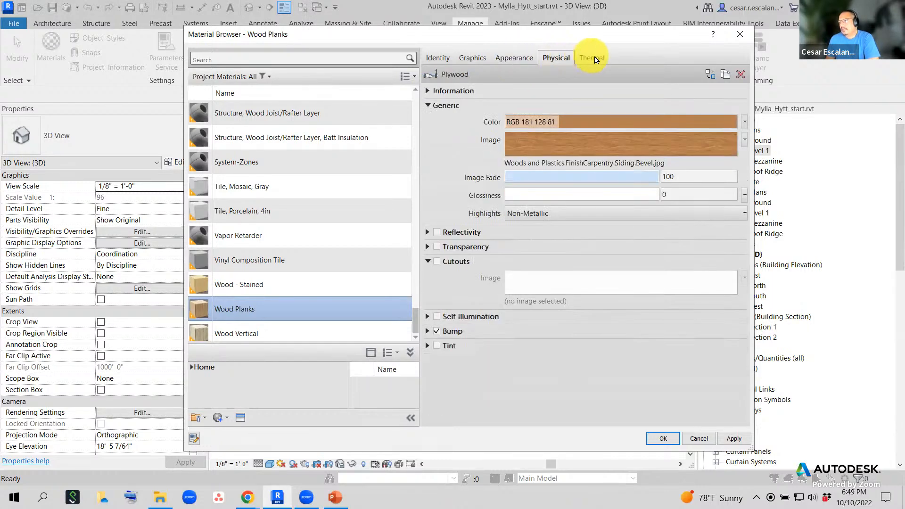
click(592, 58)
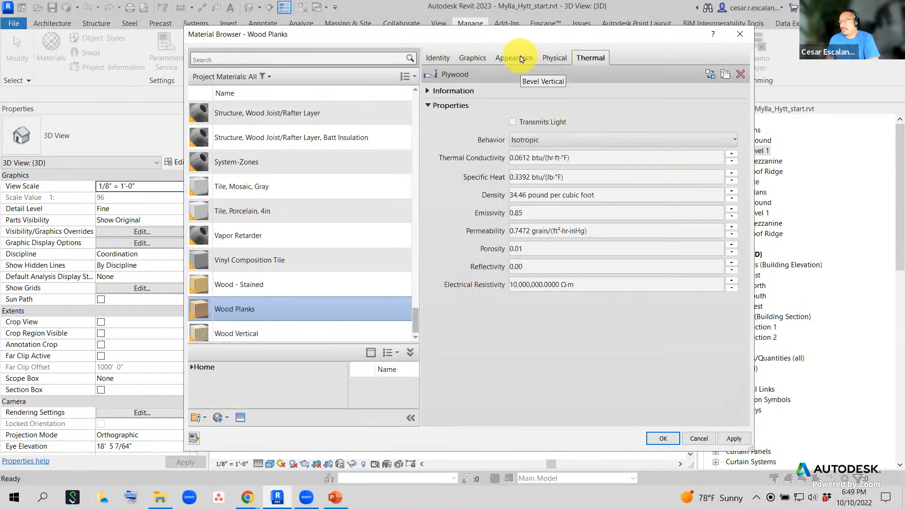
click(522, 59)
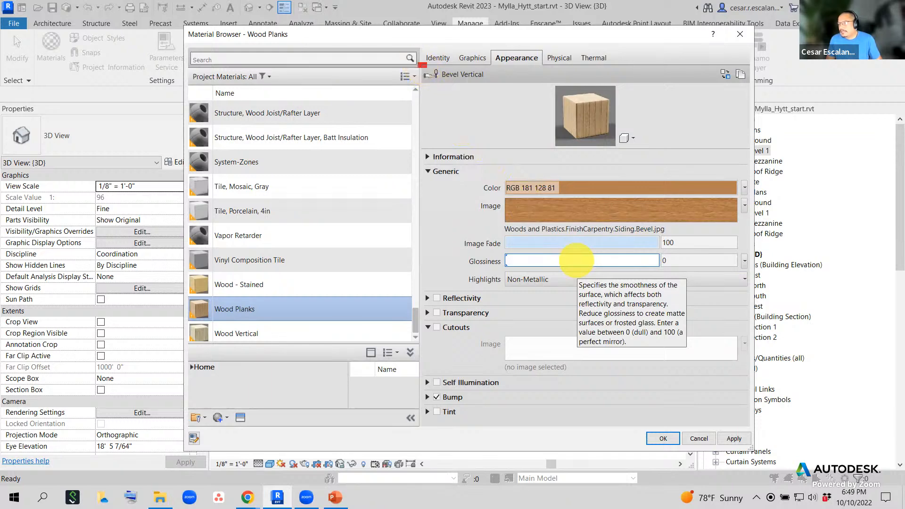
ctrl+drag(419, 64, 754, 87)
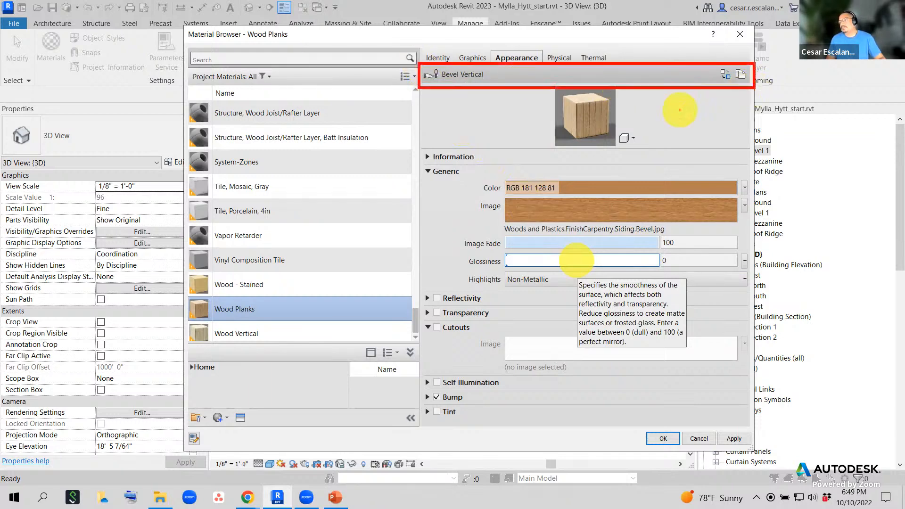
shift+drag(437, 165, 436, 123)
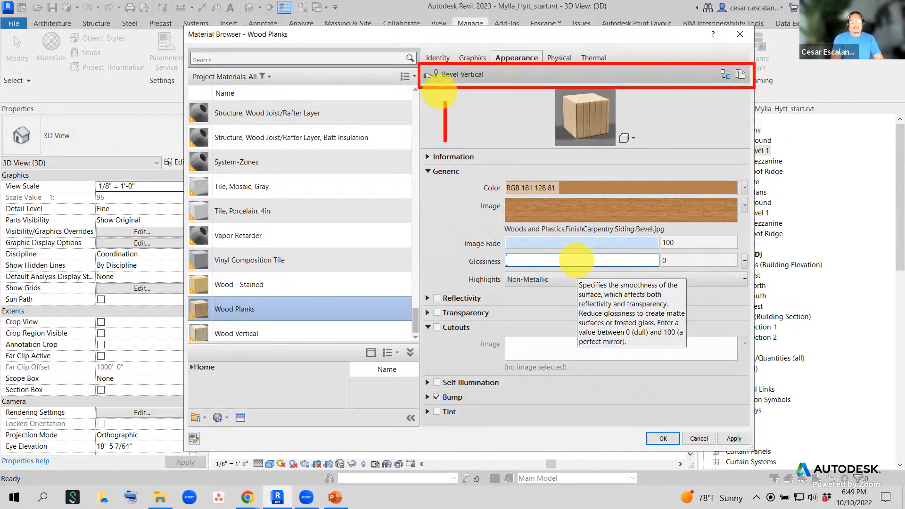
text(Material)
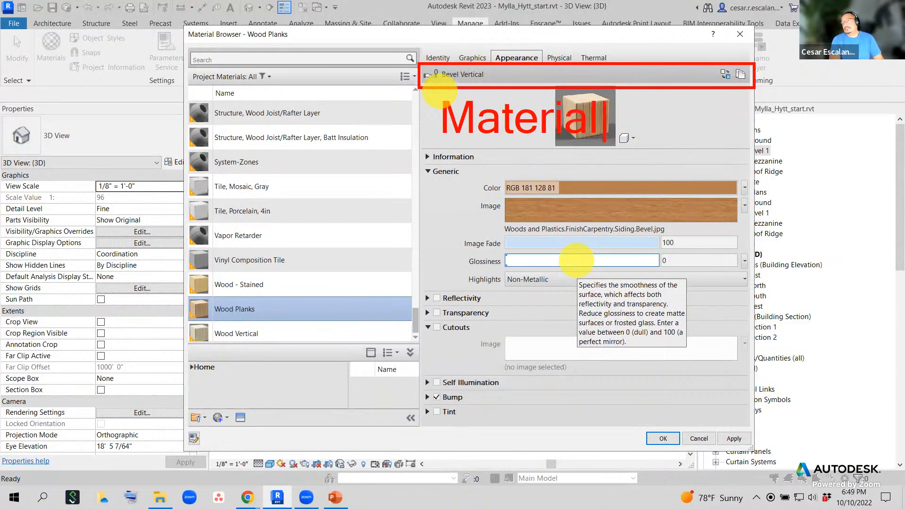
text( Asset)
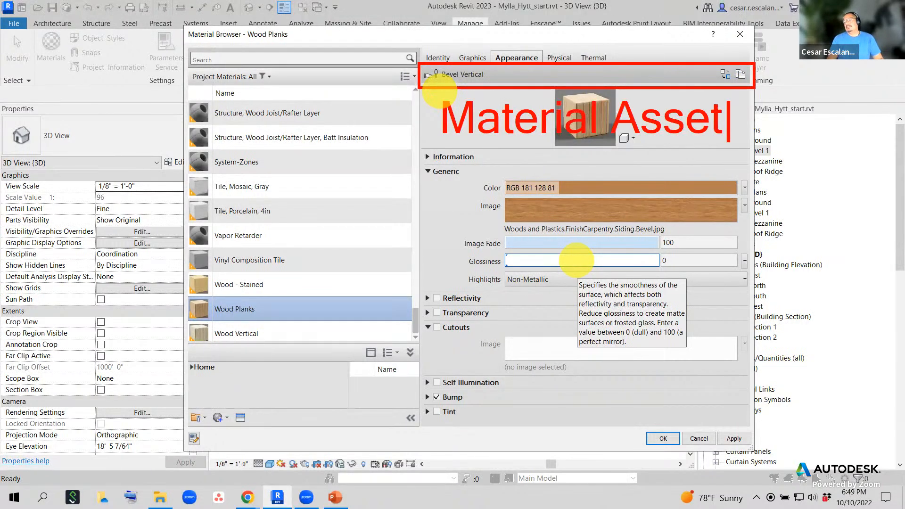
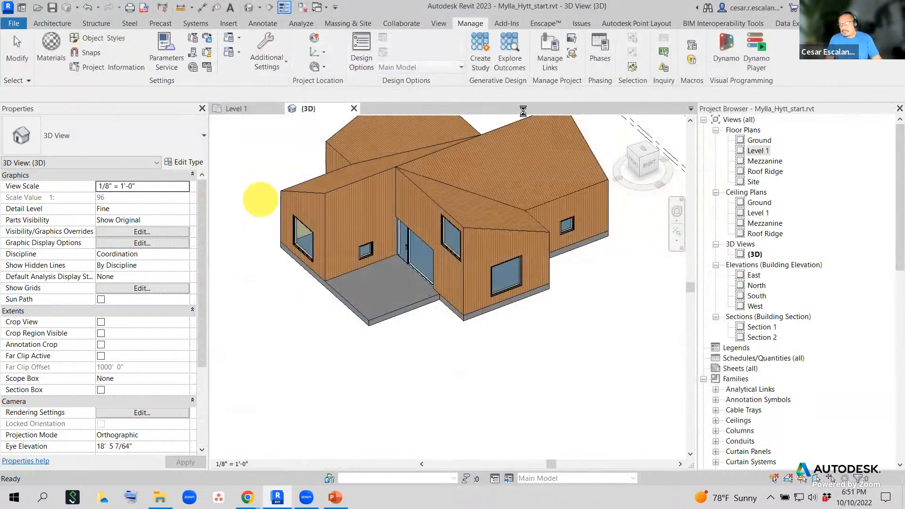
- Dismiss the unsaved-project reminder and open Manage > Materials
scroll(262, 203, up, 1)
click(52, 47)
click(530, 294)
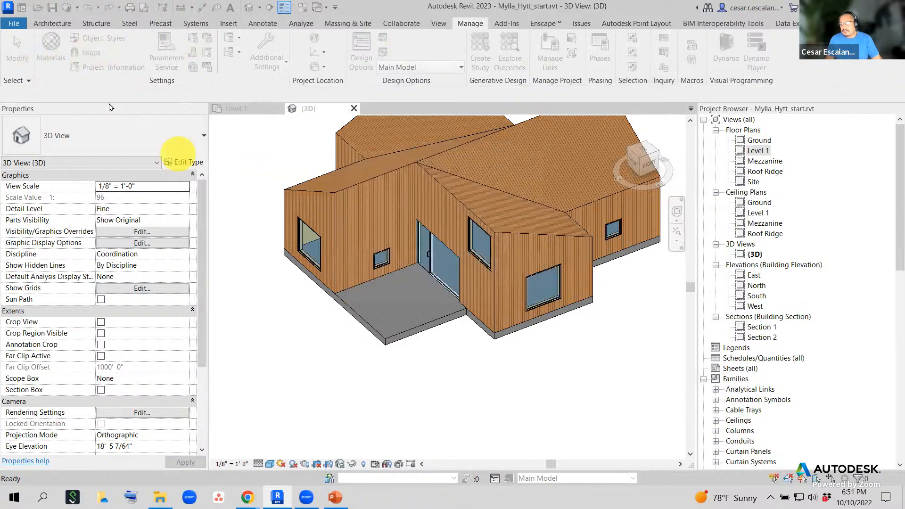
click(50, 46)
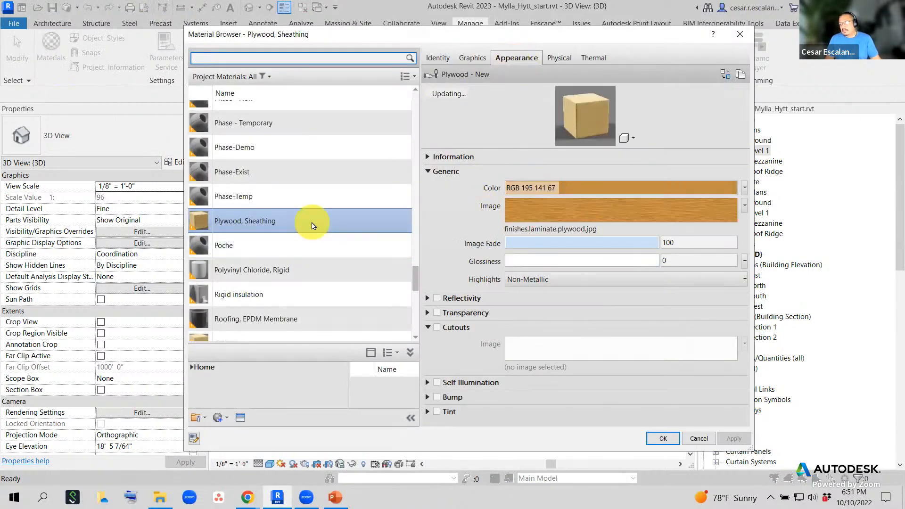
- Scroll the material list past Door - Panel and Damp-proofing and select Default (generic RGB 80 80 80)
scroll(307, 219, up, 10)
click(260, 212)
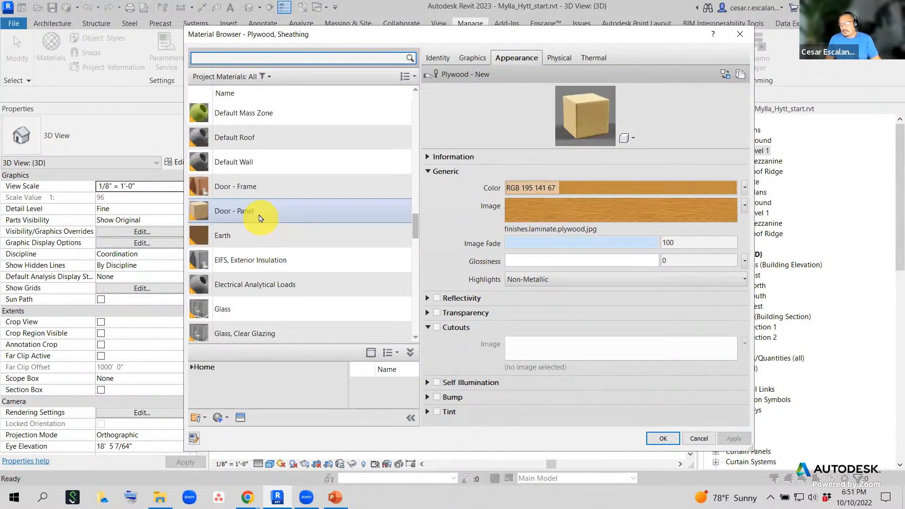
scroll(263, 207, up, 2)
scroll(264, 204, up, 1)
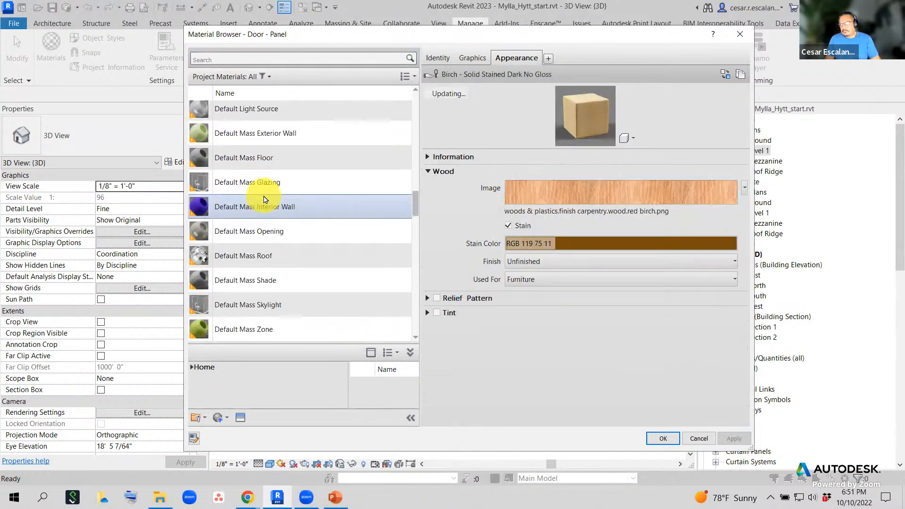
scroll(263, 198, up, 2)
click(259, 155)
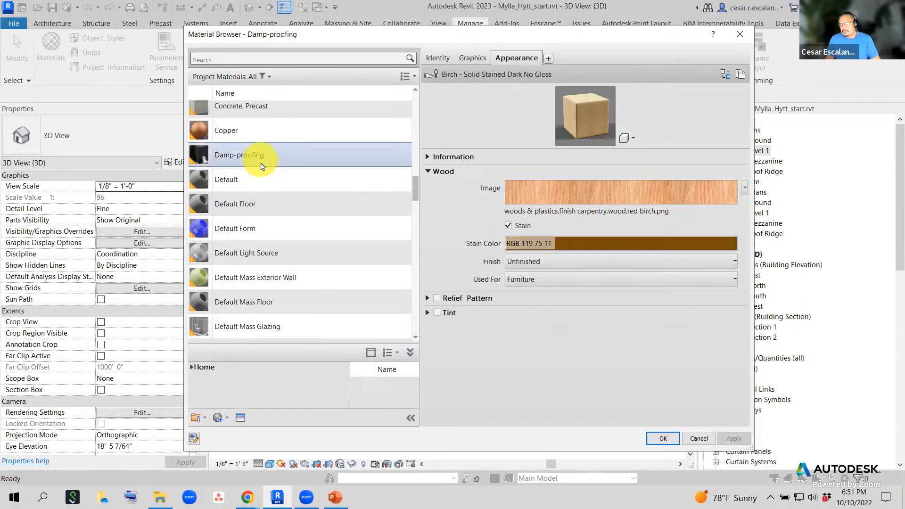
click(250, 190)
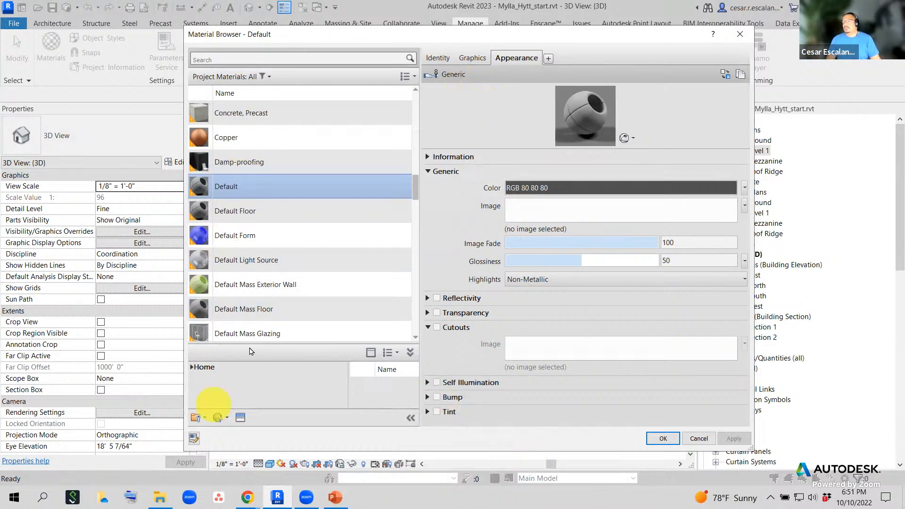
scroll(281, 353, down, 1)
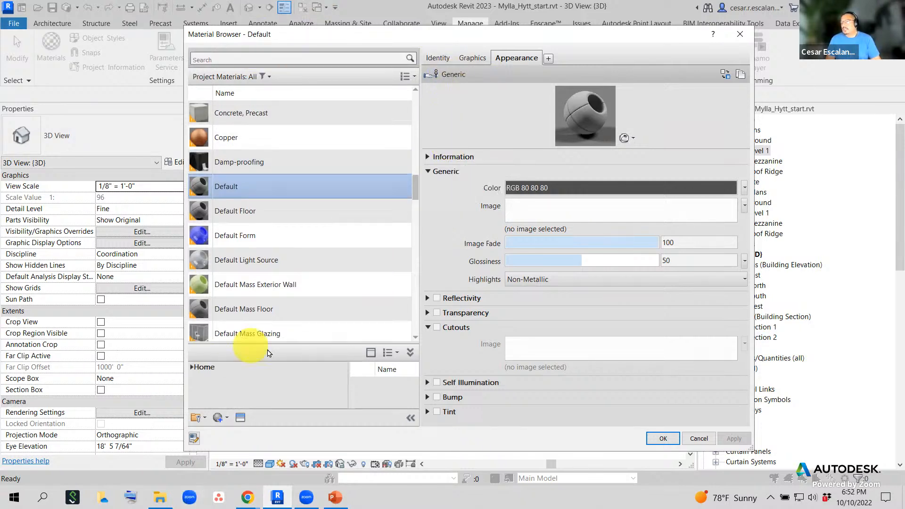
- Duplicate Default's generic appearance asset and rename the copy UniqueAssetCopy in its Information name field
click(744, 78)
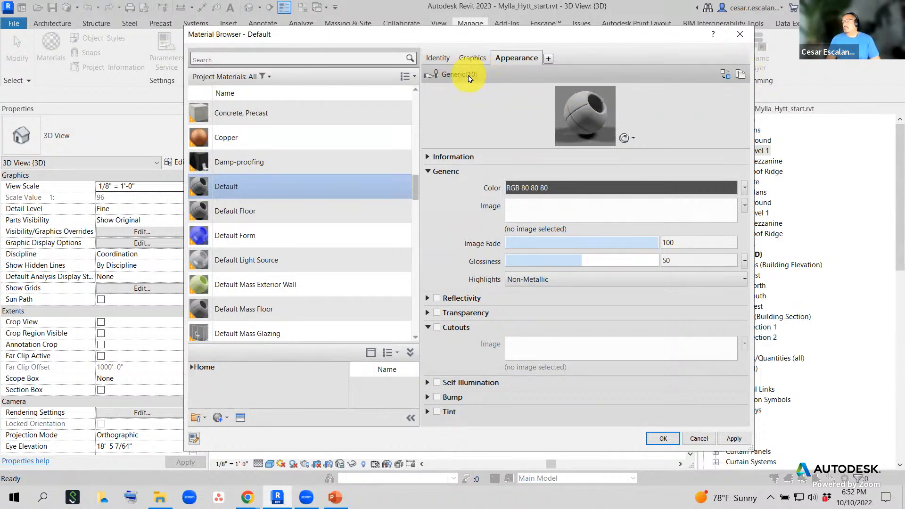
click(429, 158)
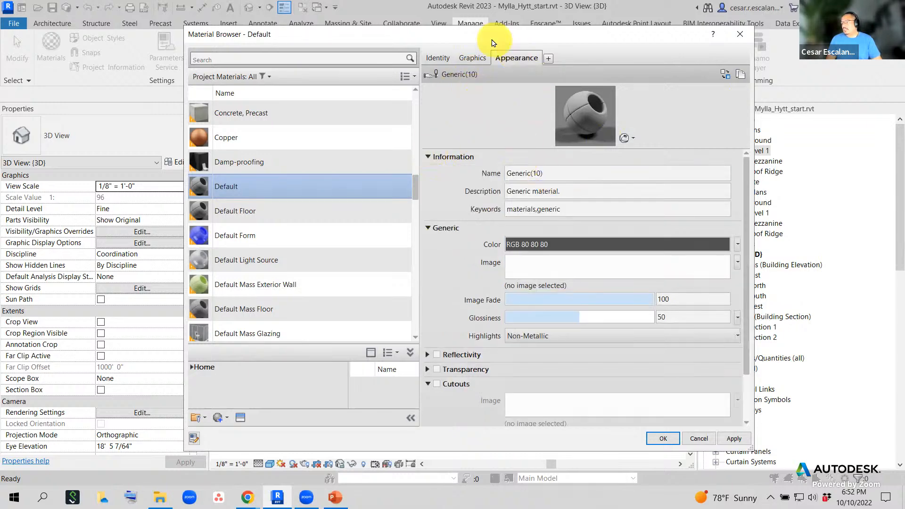
click(552, 173)
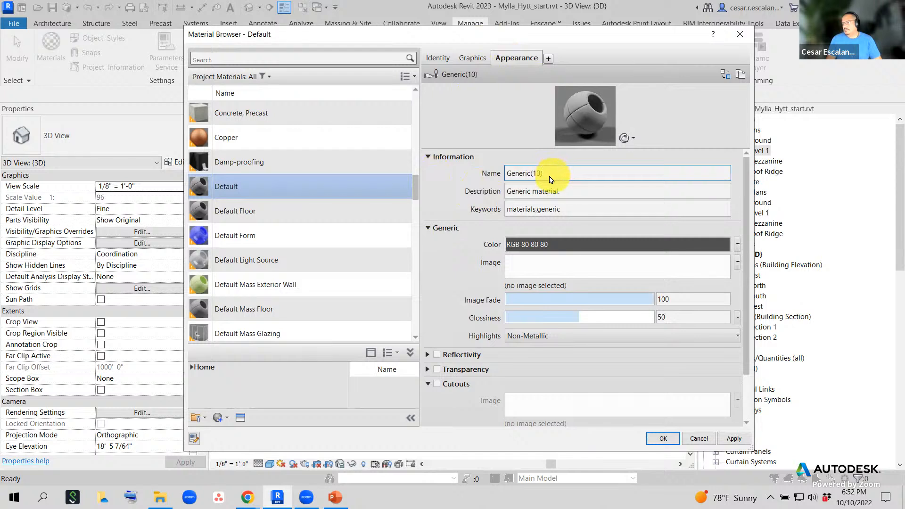
click(531, 175)
drag(545, 172, 457, 174)
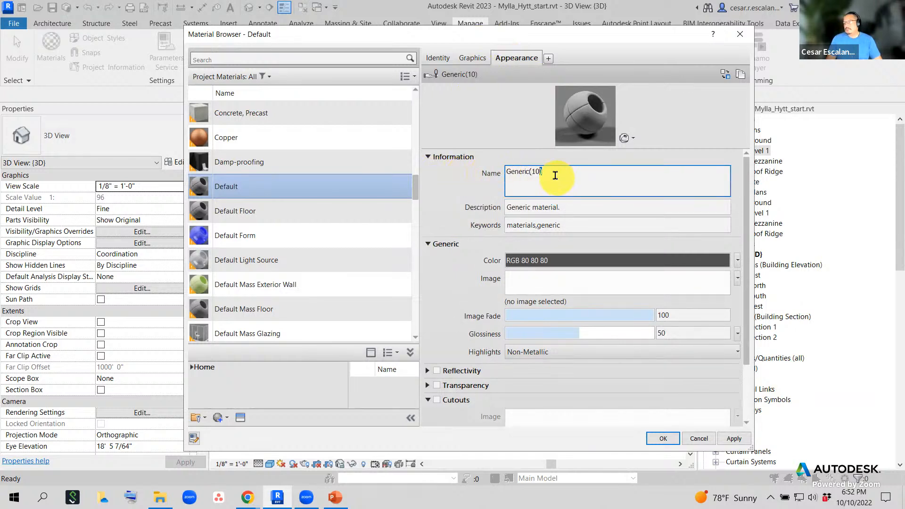
click(527, 173)
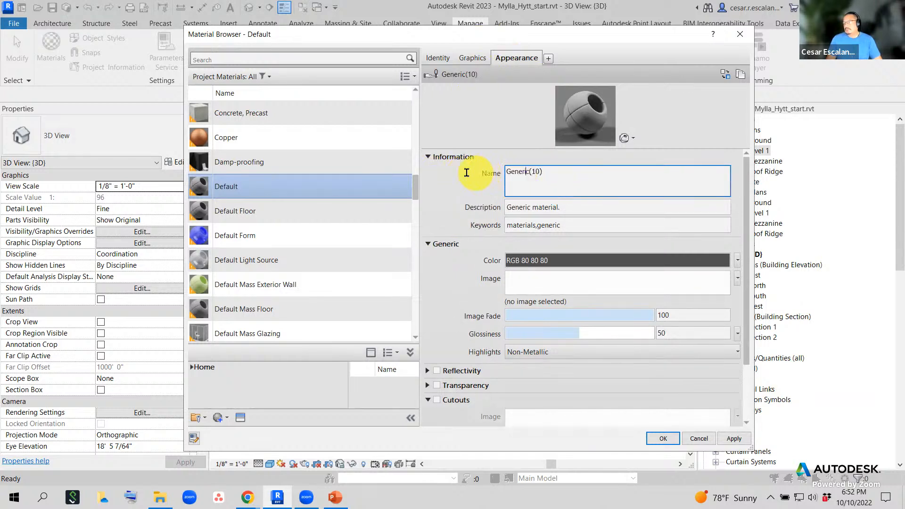
double_click(550, 172)
click(554, 171)
key(BackSpace)
key(BackSpace)
key(BackSpace)
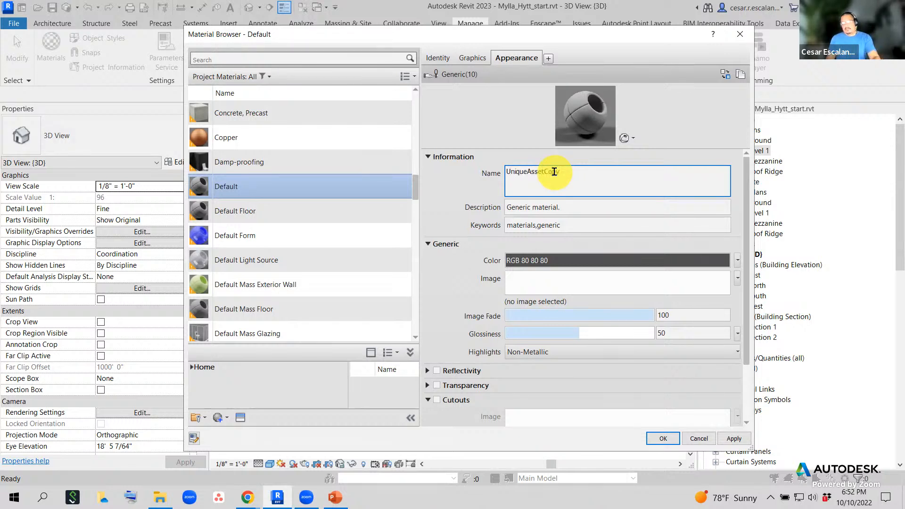
click(530, 148)
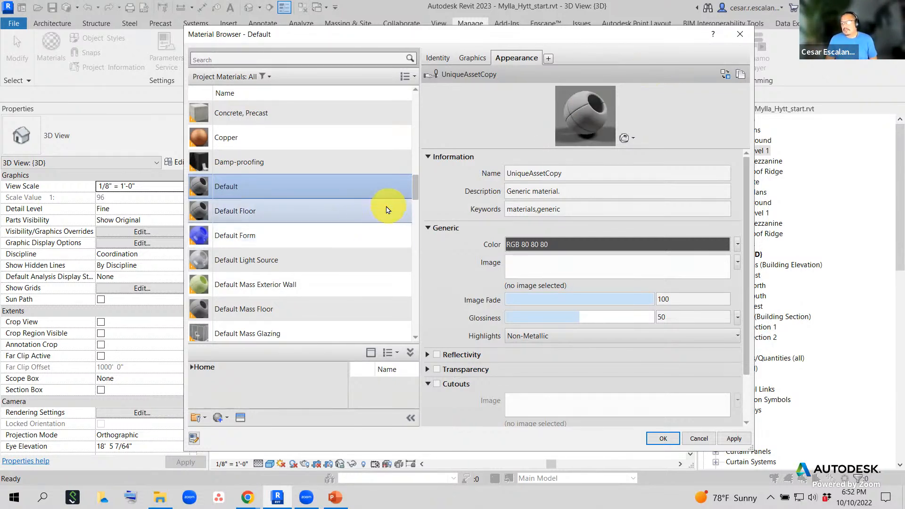
- Select Wood Planks and review its Physical and Thermal tabs, ending on its Bevel Vertical appearance
drag(415, 191, 398, 329)
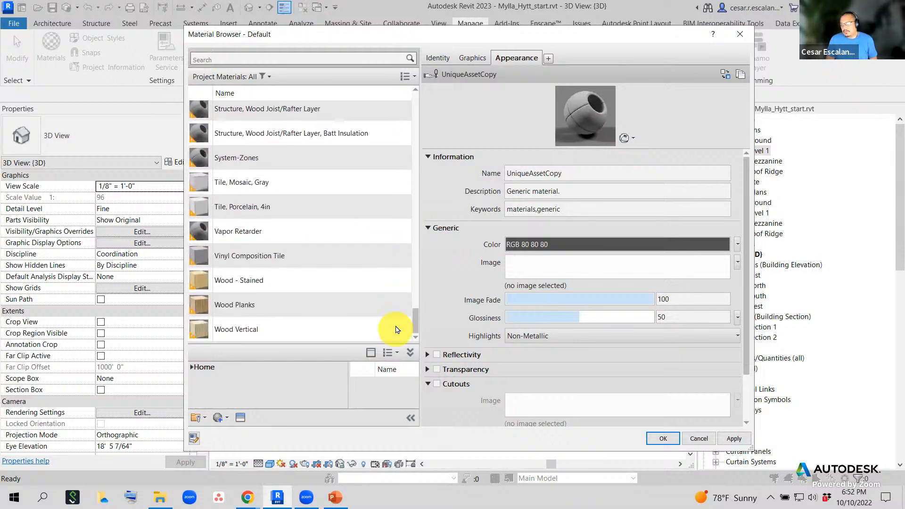
click(276, 309)
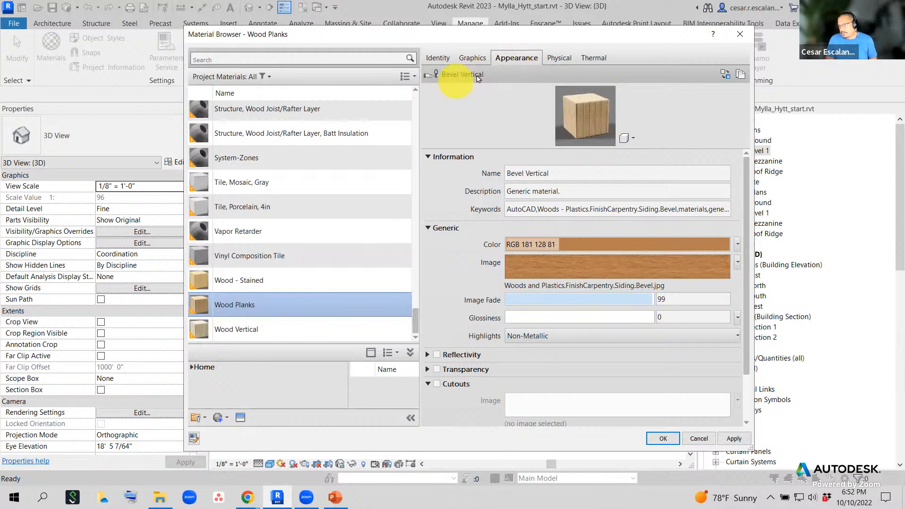
click(561, 58)
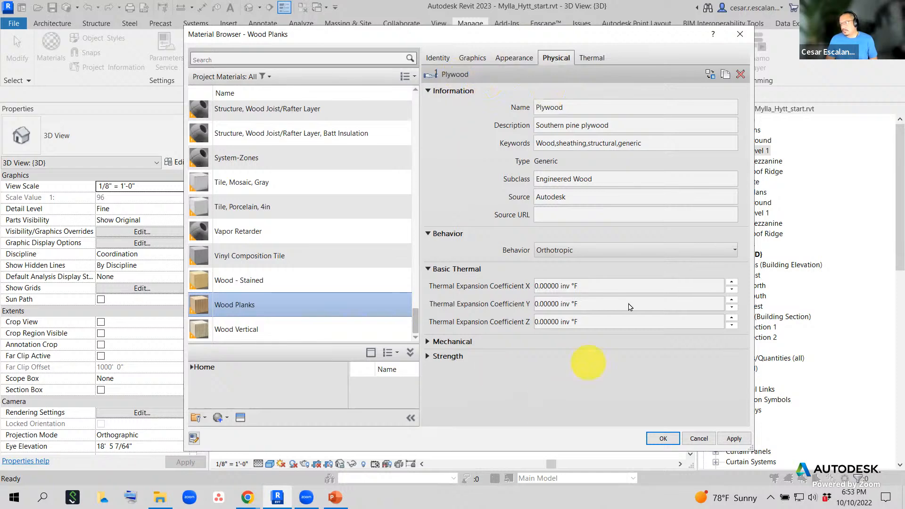
click(595, 60)
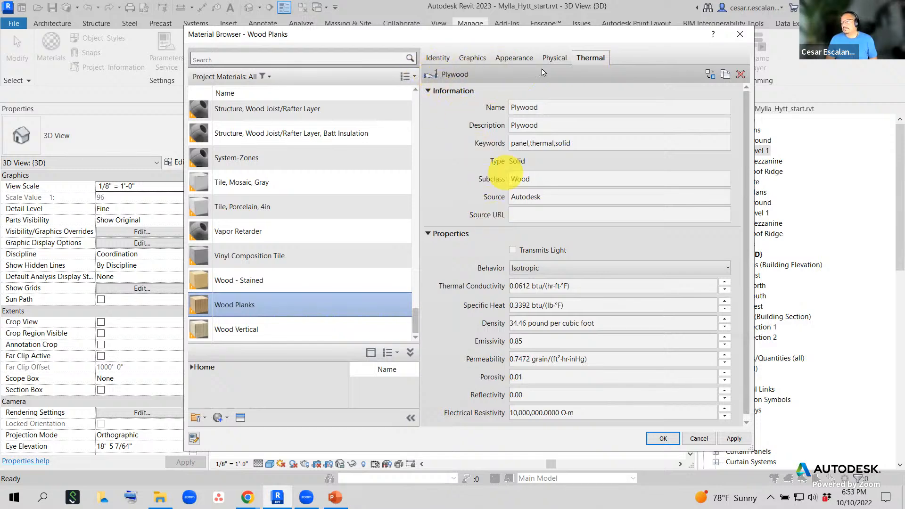
click(519, 57)
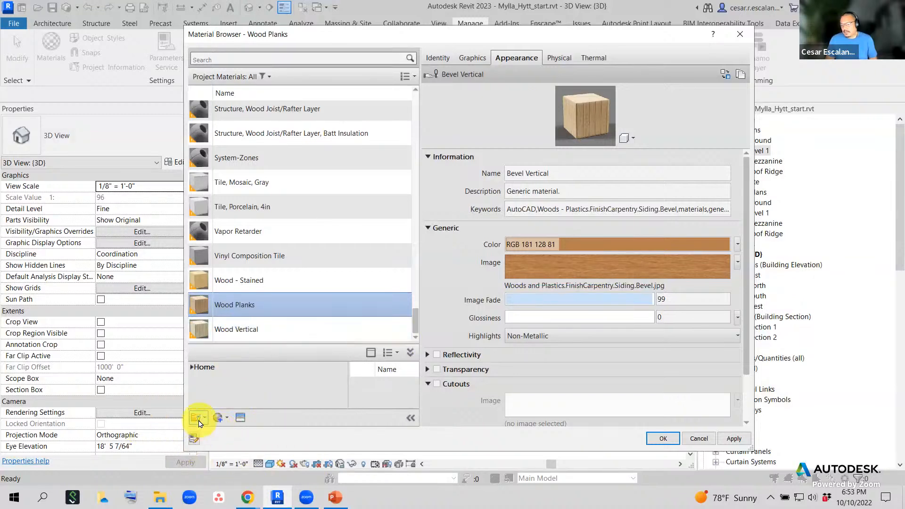
- Open the Asset Browser beside Wood Planks to list the read-only Appearance Library assets
click(241, 418)
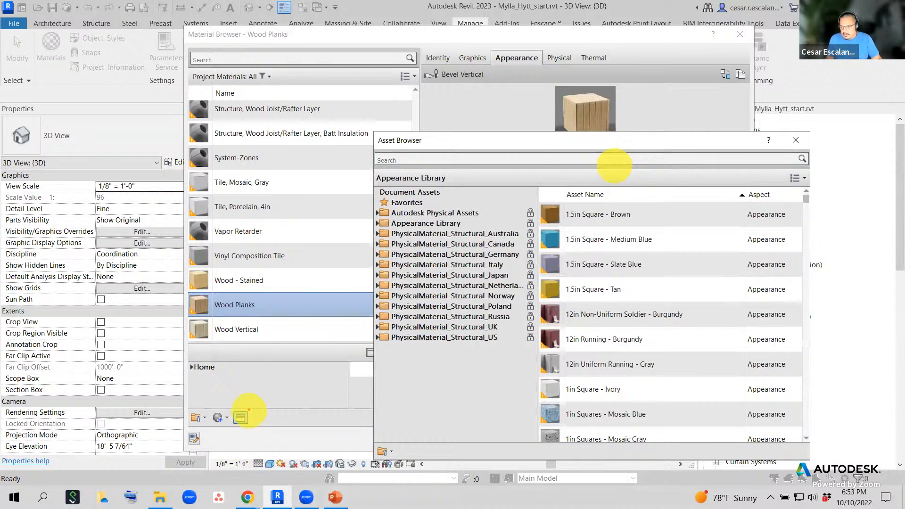
mouse_move(235, 408)
mouse_down()
mouse_move(230, 426)
mouse_move(247, 406)
mouse_move(315, 213)
mouse_move(372, 141)
mouse_move(356, 146)
mouse_up()
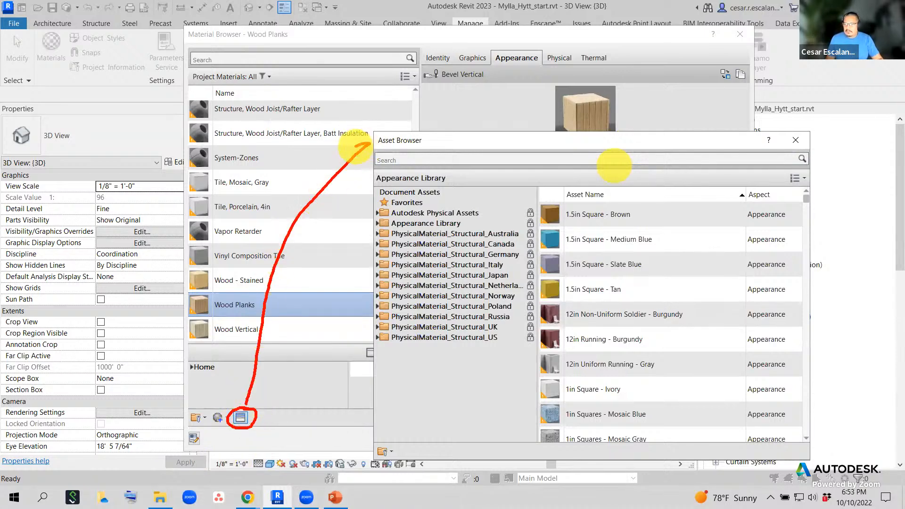
drag(395, 119, 392, 69)
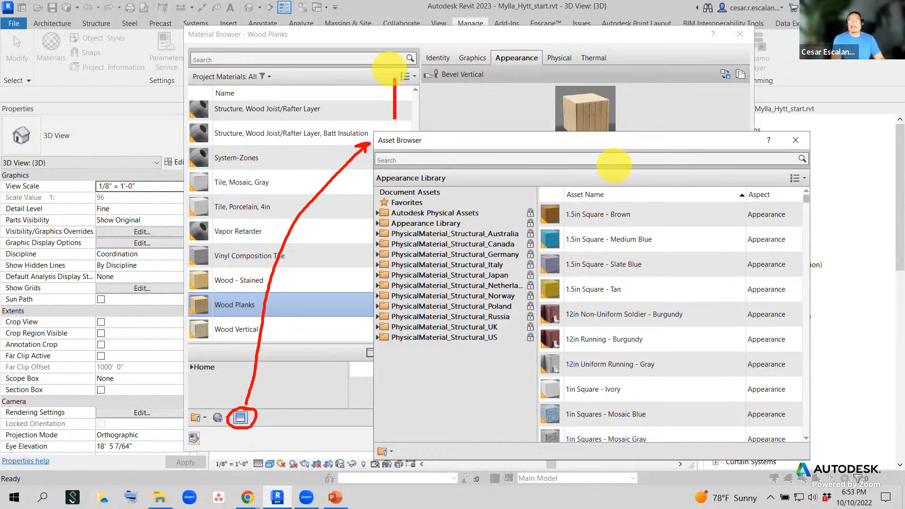
text(Re)
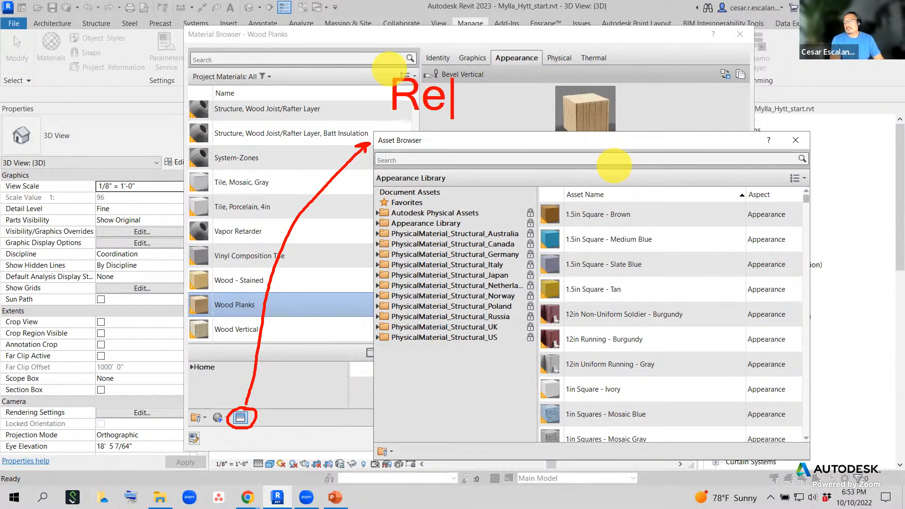
text(ad-Onl)
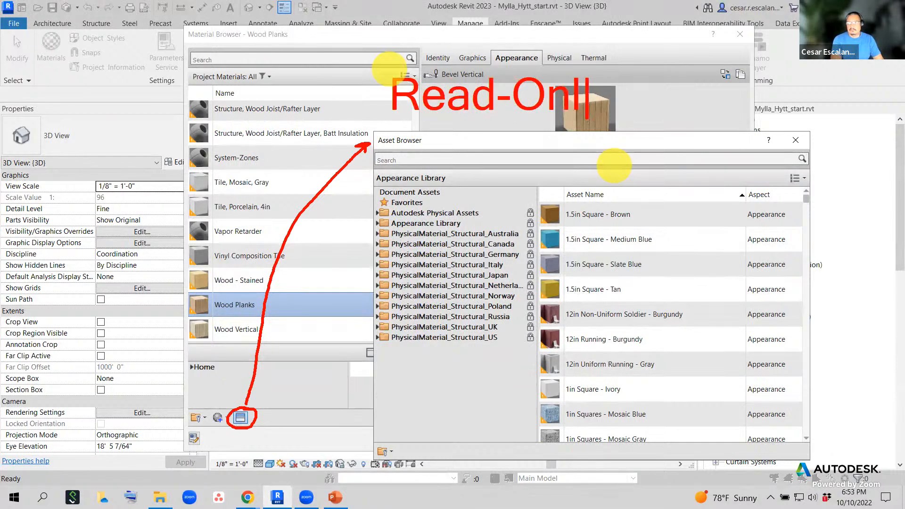
text(y Library)
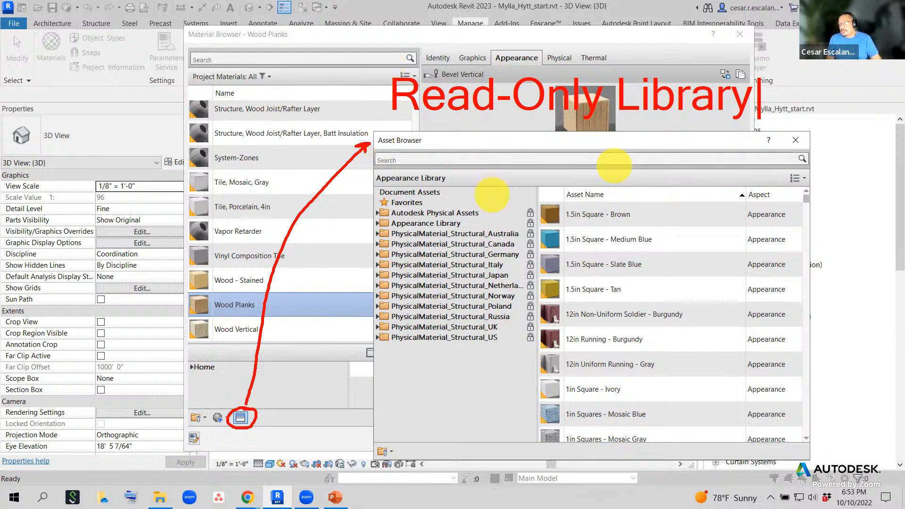
key(Escape)
key(Escape)
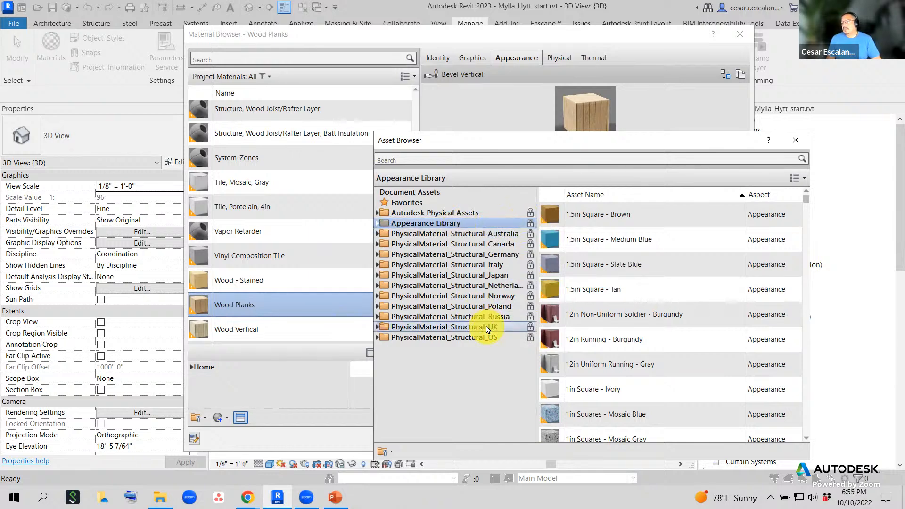
- Browse the Australia, Canada, Germany and Italy structural material libraries, then collapse them
double_click(450, 234)
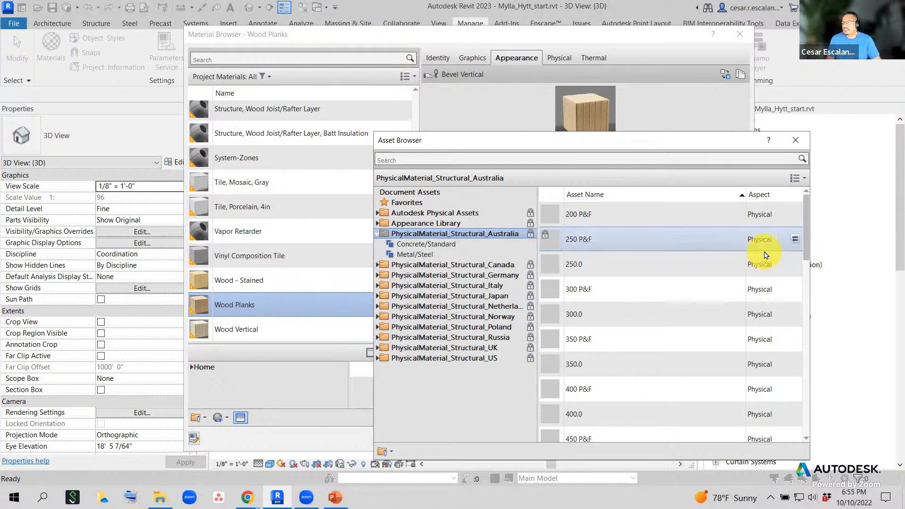
scroll(764, 250, down, 5)
scroll(764, 259, down, 4)
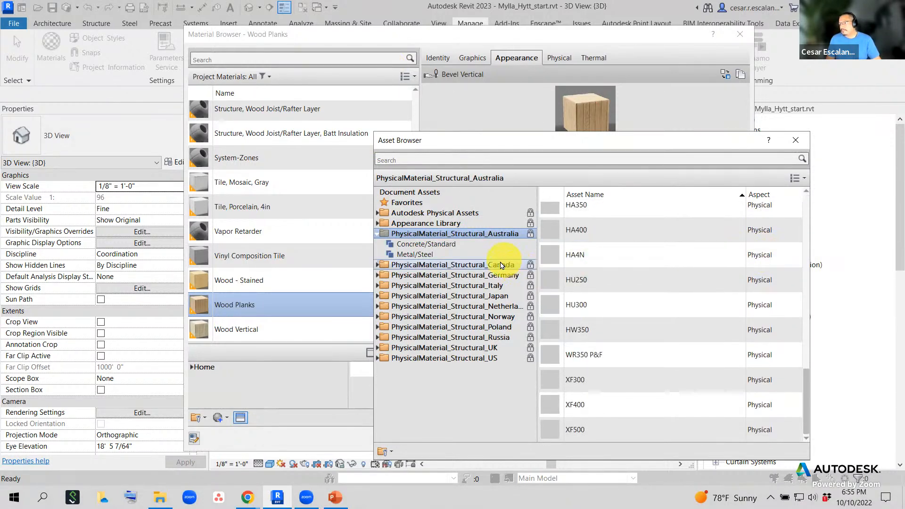
click(425, 266)
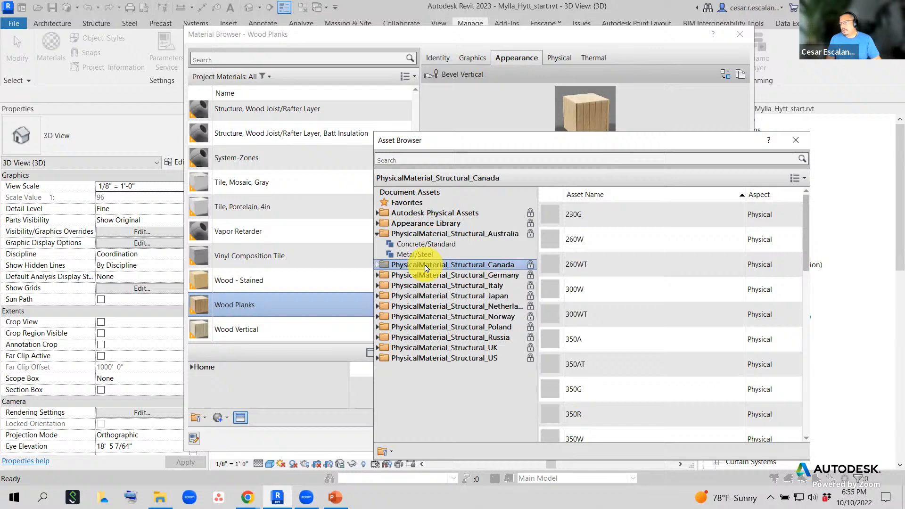
click(378, 276)
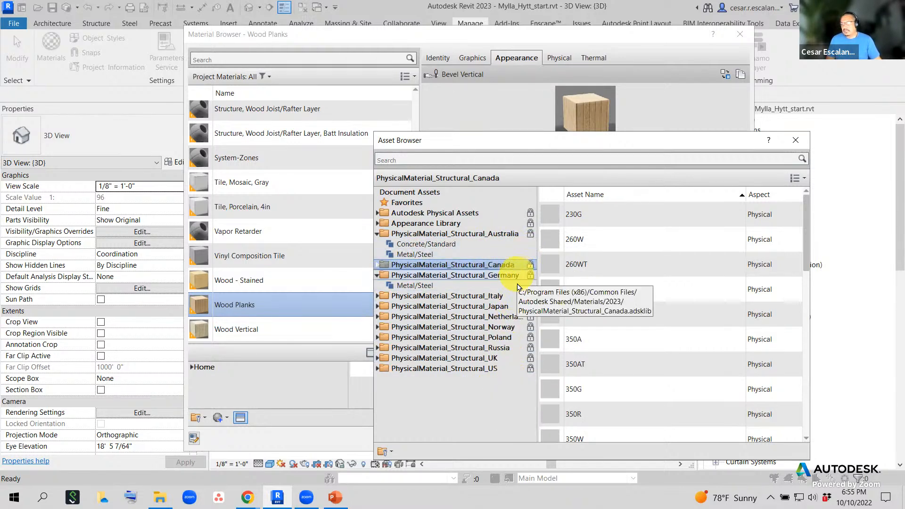
click(414, 296)
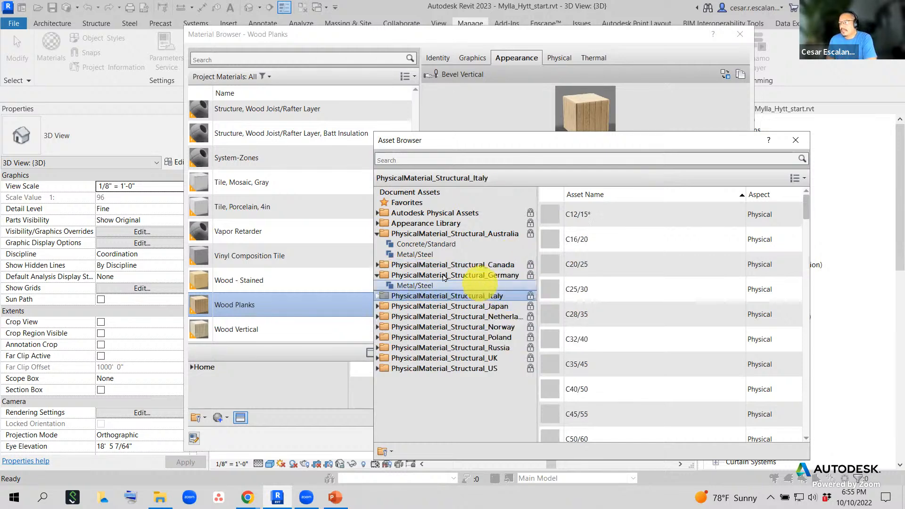
click(377, 275)
click(377, 264)
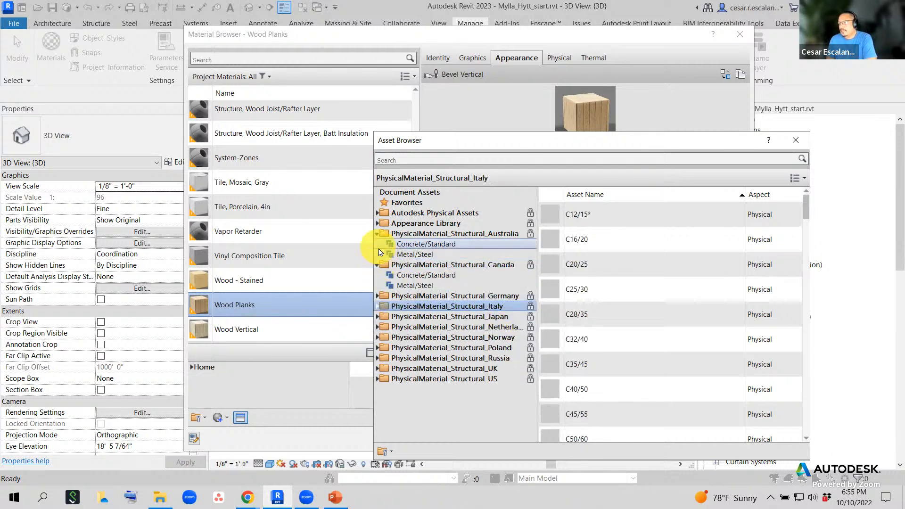
click(377, 265)
click(377, 234)
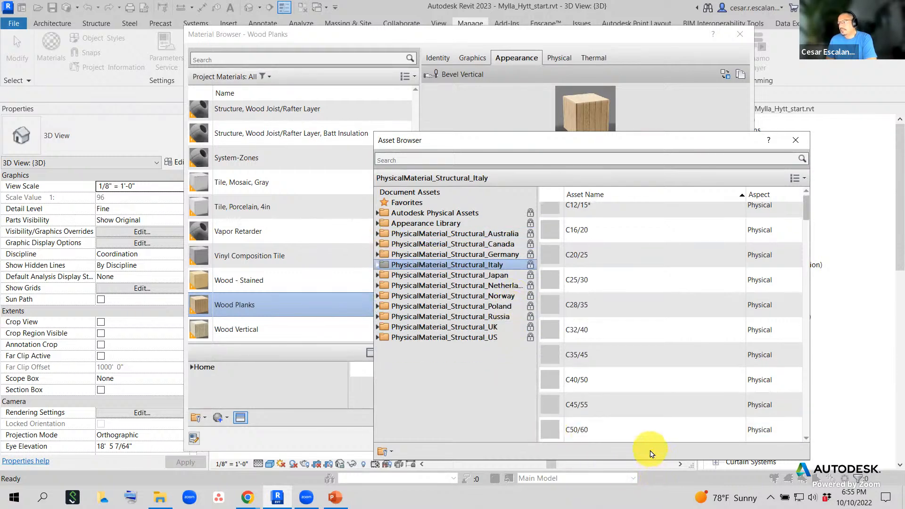
- Replace Wood Planks' appearance with 1.5in Square - Brown from the Appearance Library
click(412, 224)
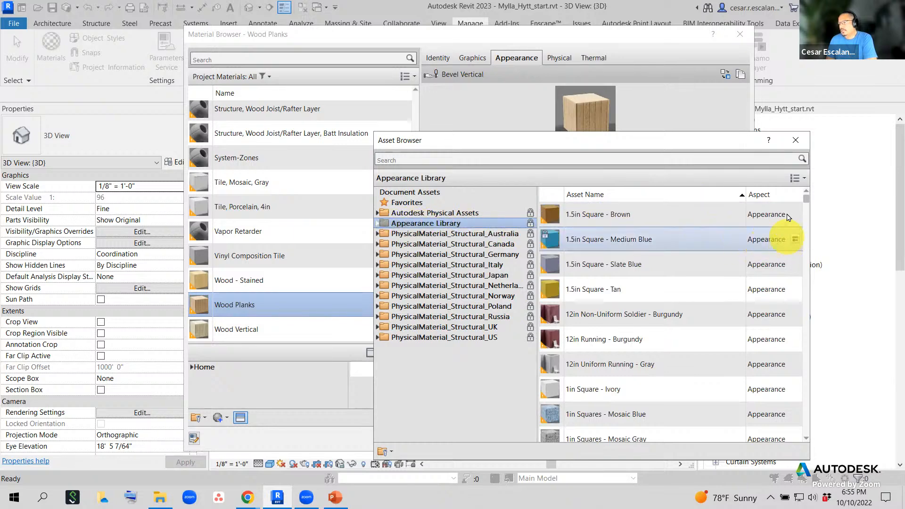
drag(808, 215, 844, 181)
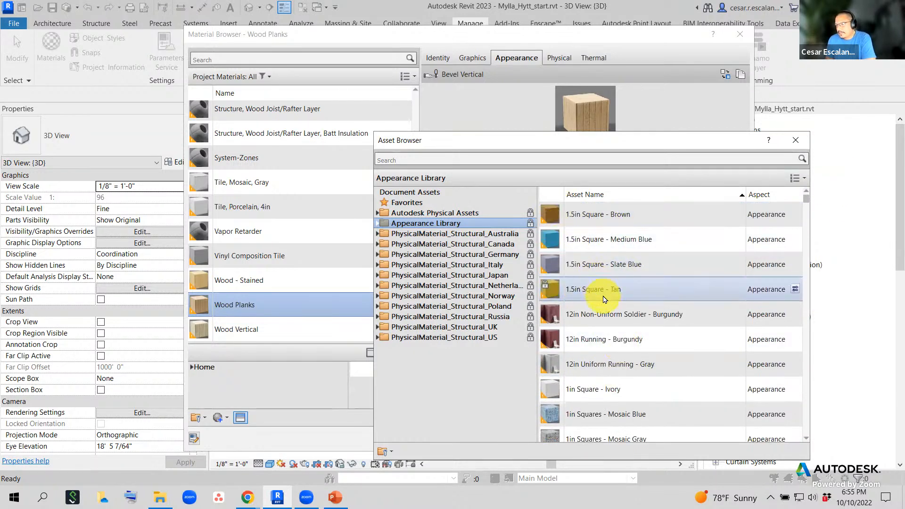
click(552, 217)
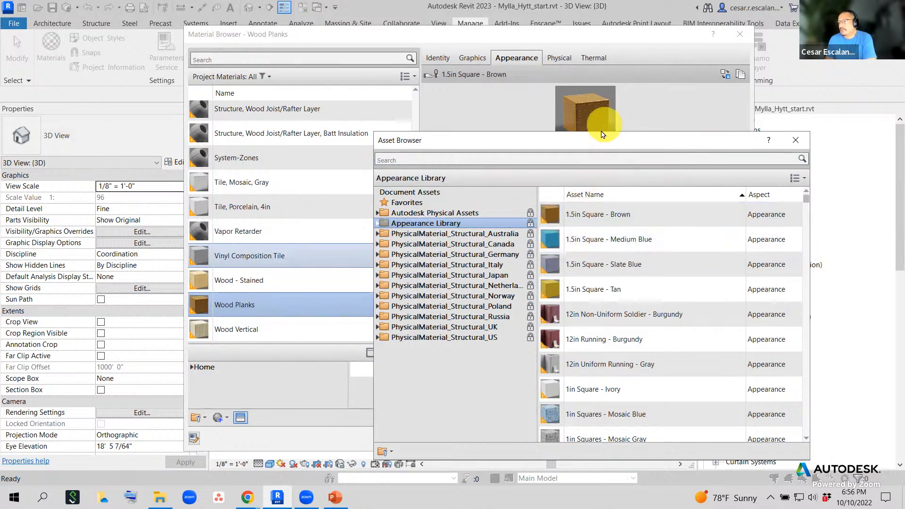
- Close the Asset Browser and cancel the Material Browser, discarding the appearance change
drag(601, 140, 675, 243)
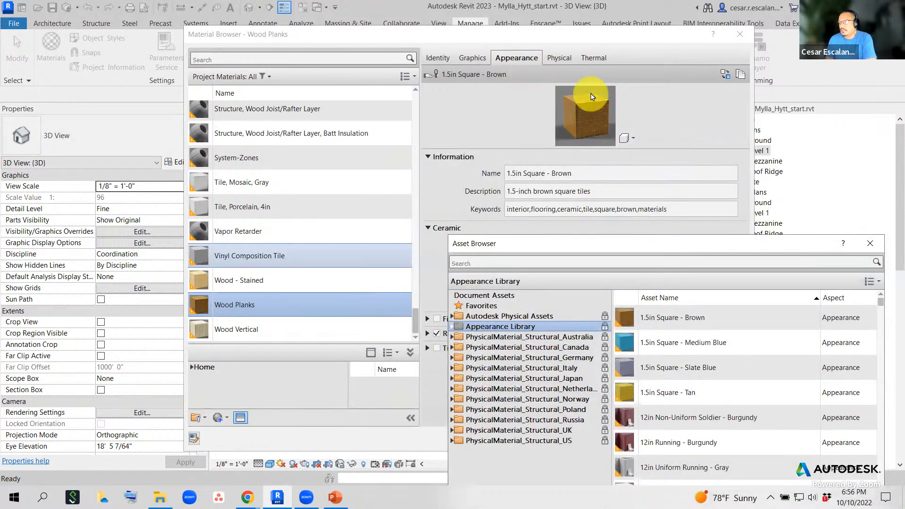
click(872, 244)
click(699, 439)
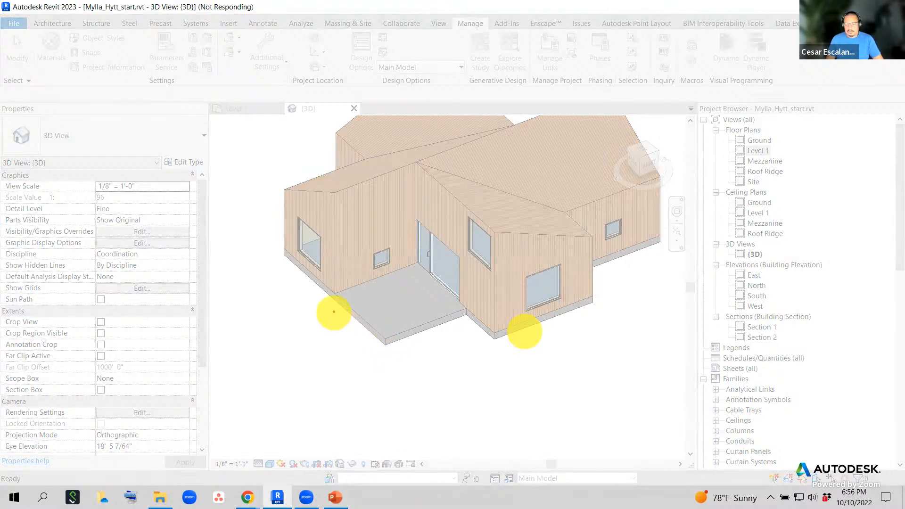
- Type the red note heading 'Create a new material' with lines '1. Start Generic' and '2. Assign a Class'
text(t)
text(1)
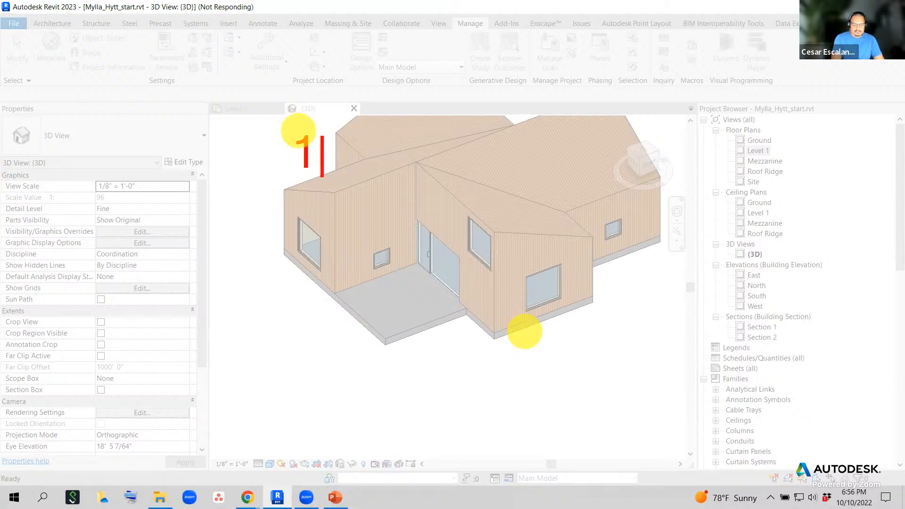
text(.)
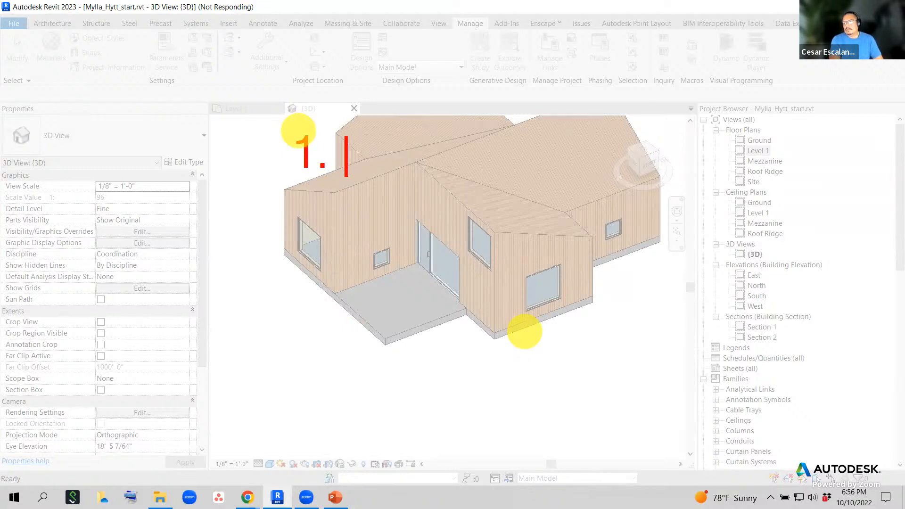
key(BackSpace)
key(BackSpace)
text(Create a new )
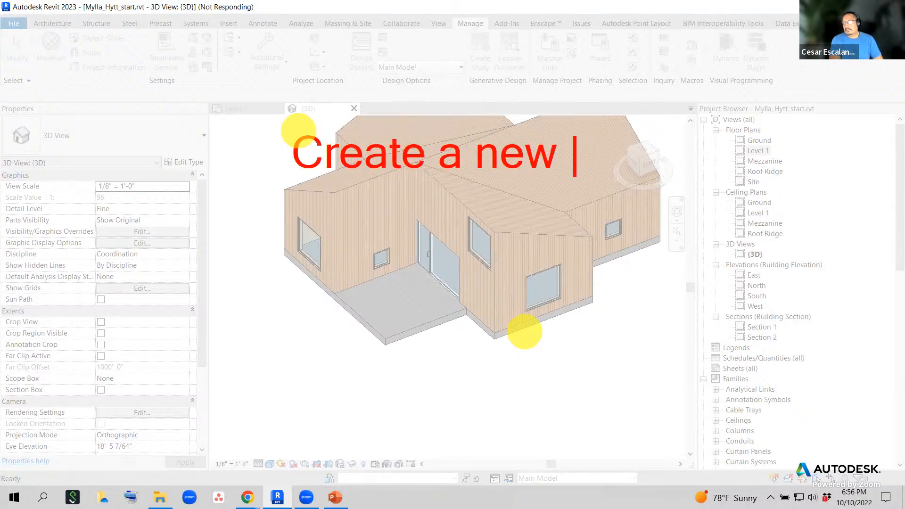
text(material)
key(Return)
text(1. )
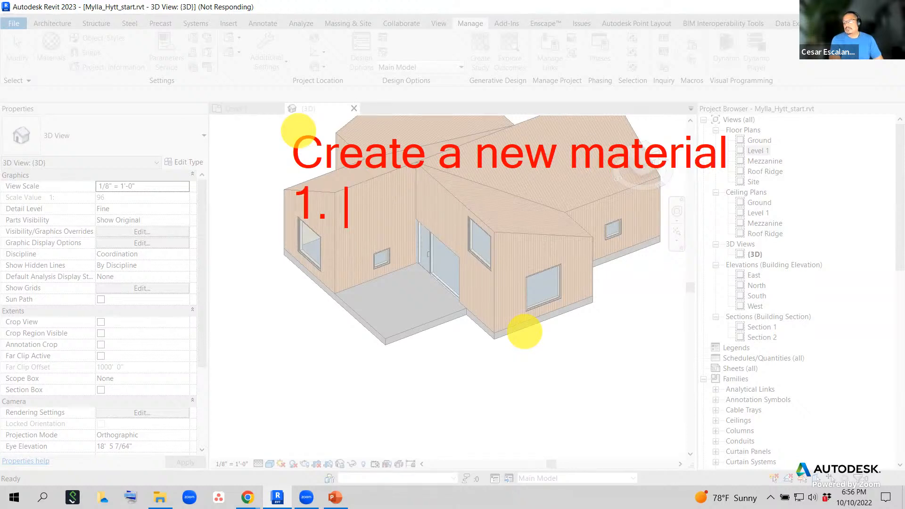
text(Start G)
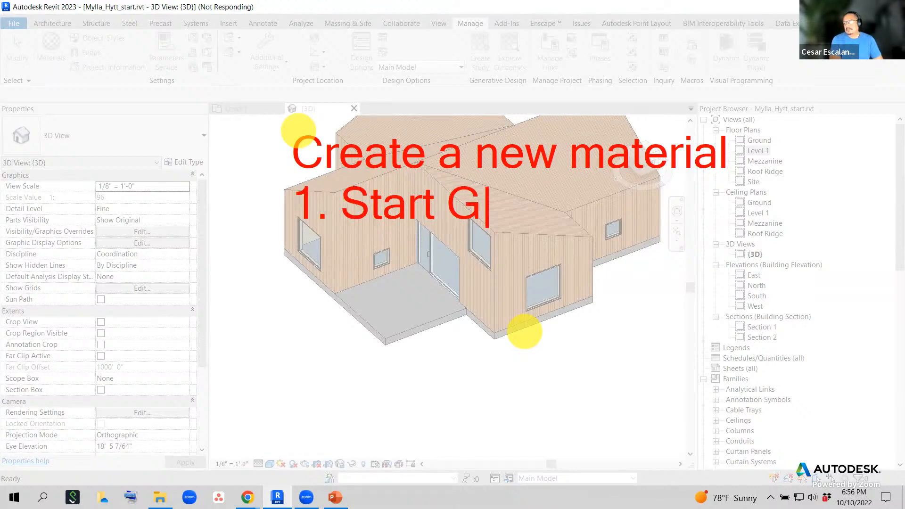
text(eneric)
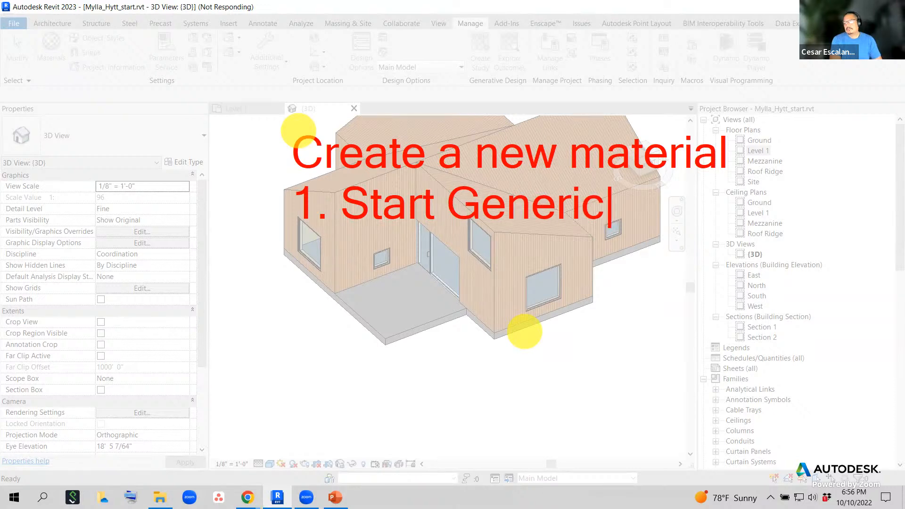
key(Return)
text(2. )
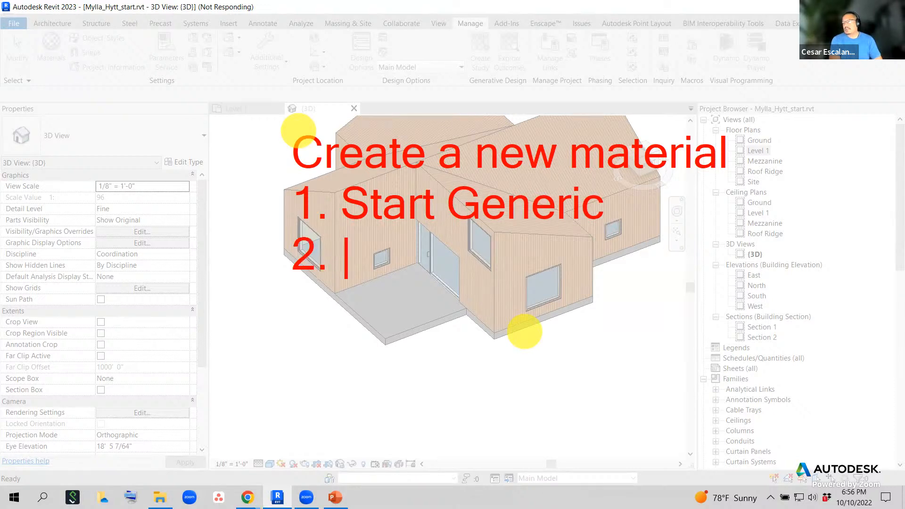
text(S)
key(BackSpace)
text(A)
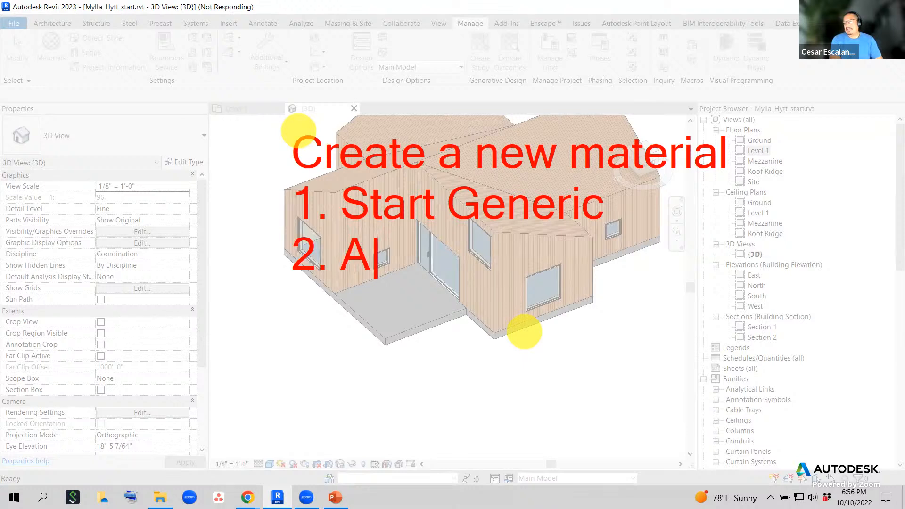
text(ssign a Clla)
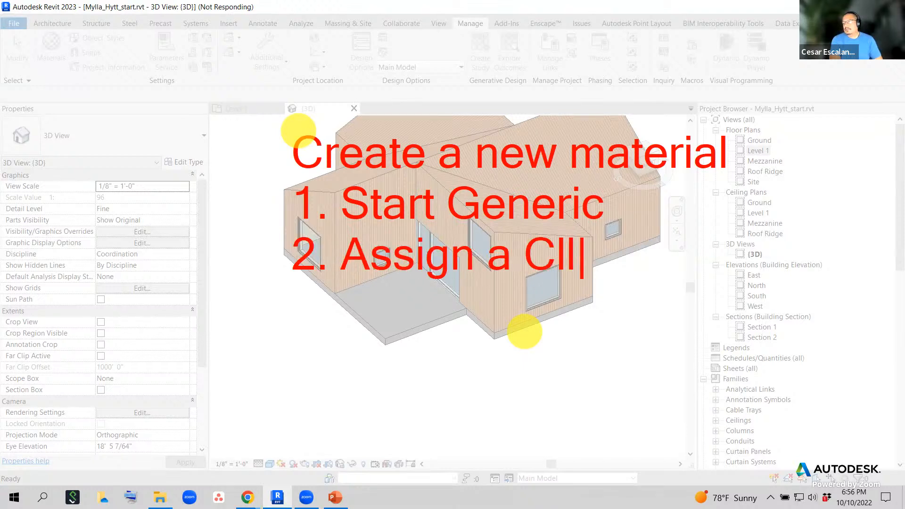
key(BackSpace)
key(BackSpace)
text(ass)
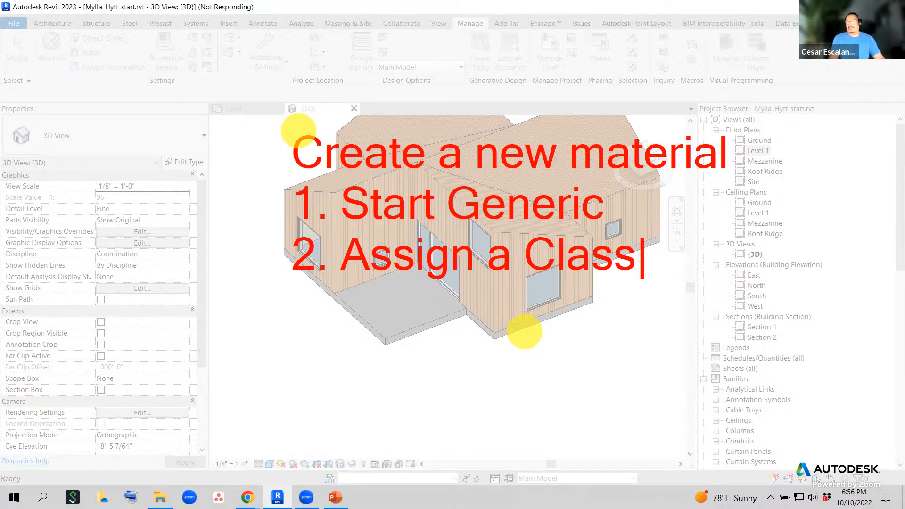
- Add lines '3. Assign Identity', '4. Assign an Asset' and '5. Tweak the asset' to the note
key(Return)
text(3. )
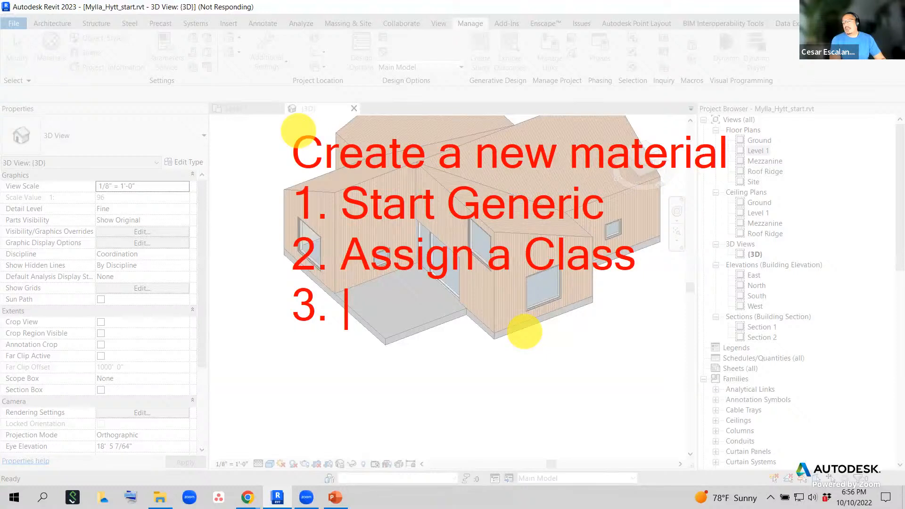
text(Assign)
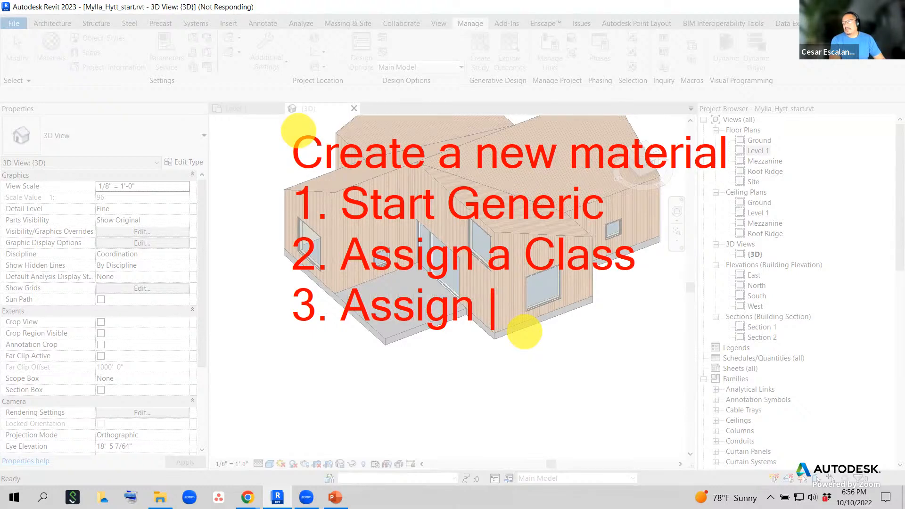
text(Ide)
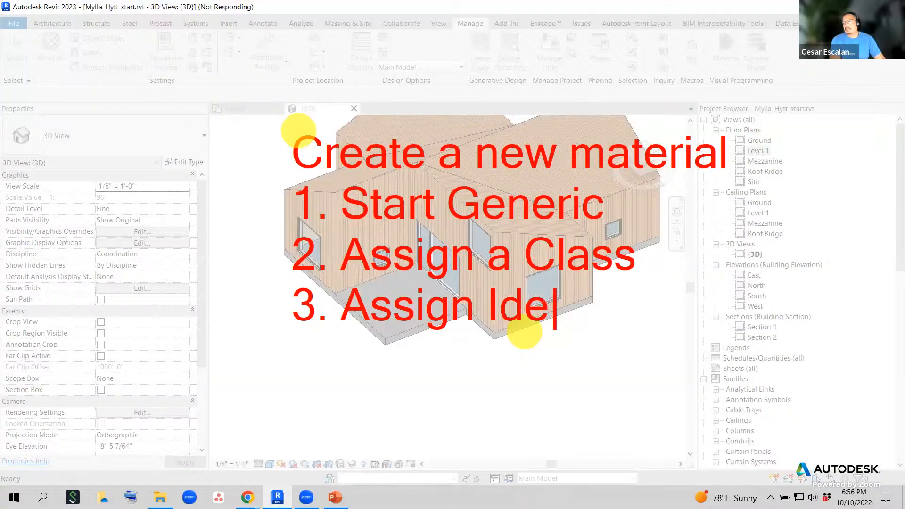
text(ntity)
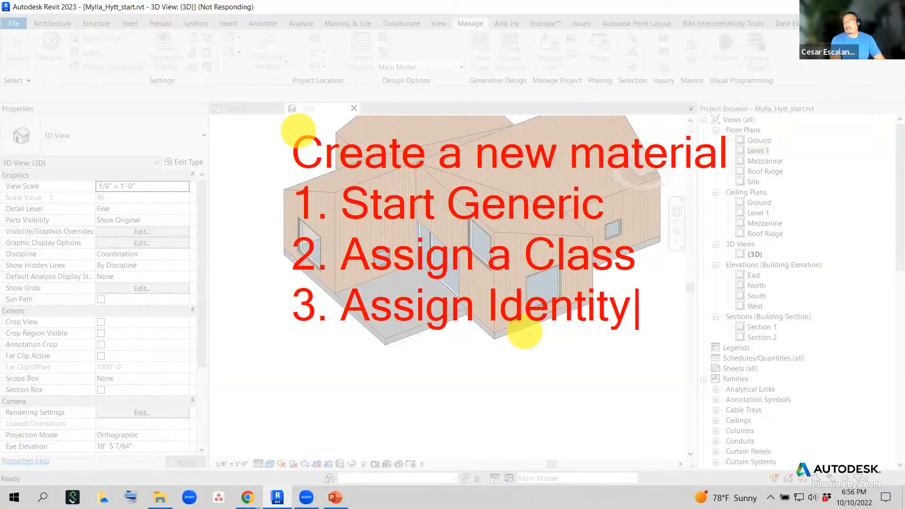
key(Return)
text(4. )
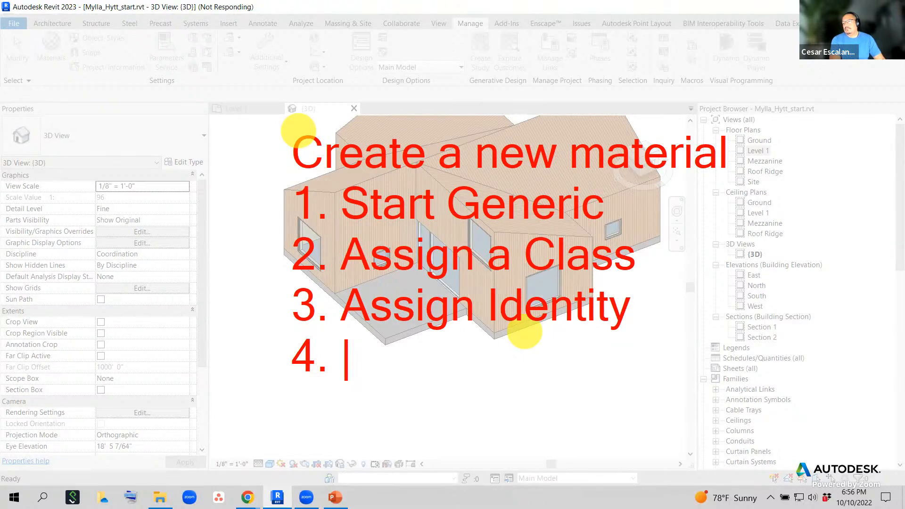
text(Assign an A)
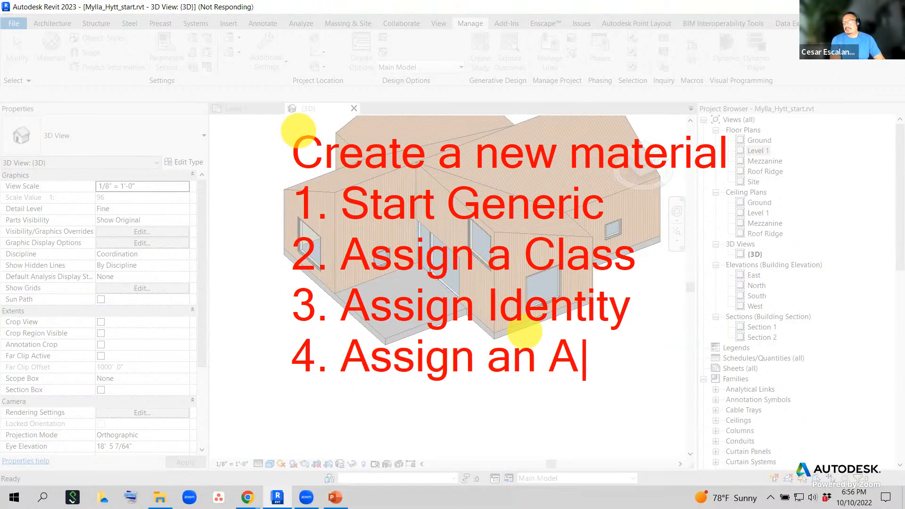
text(sset)
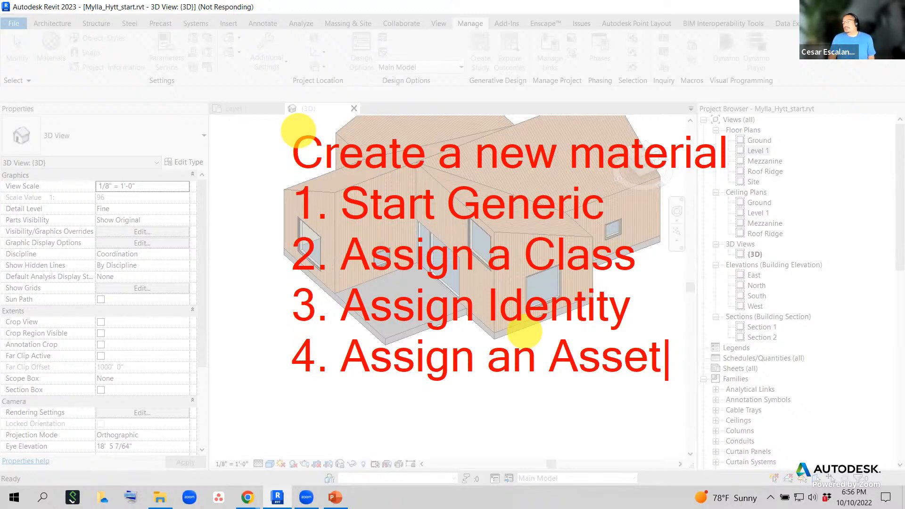
key(Return)
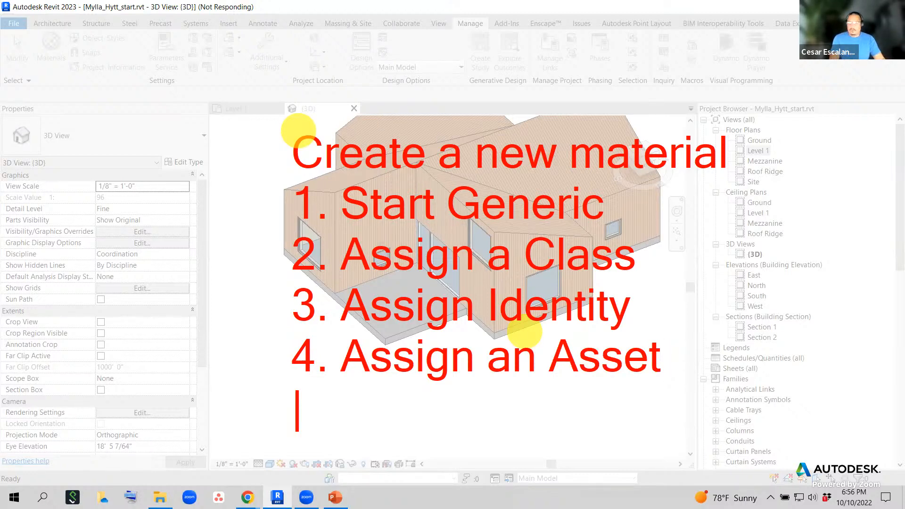
text(5.  T)
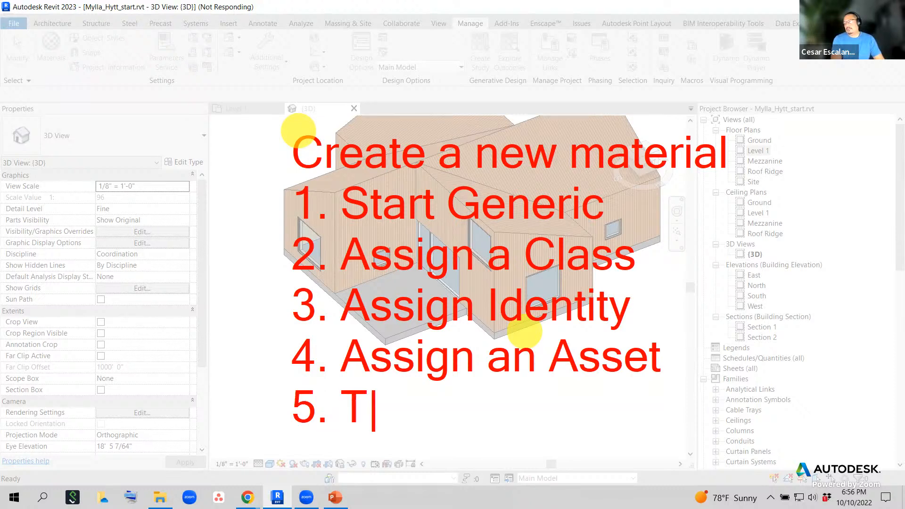
text(weak )
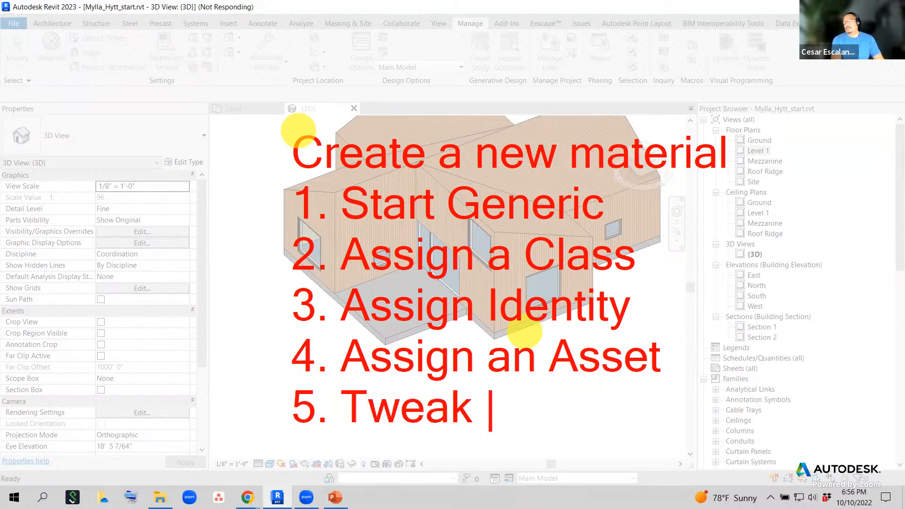
text(the asset)
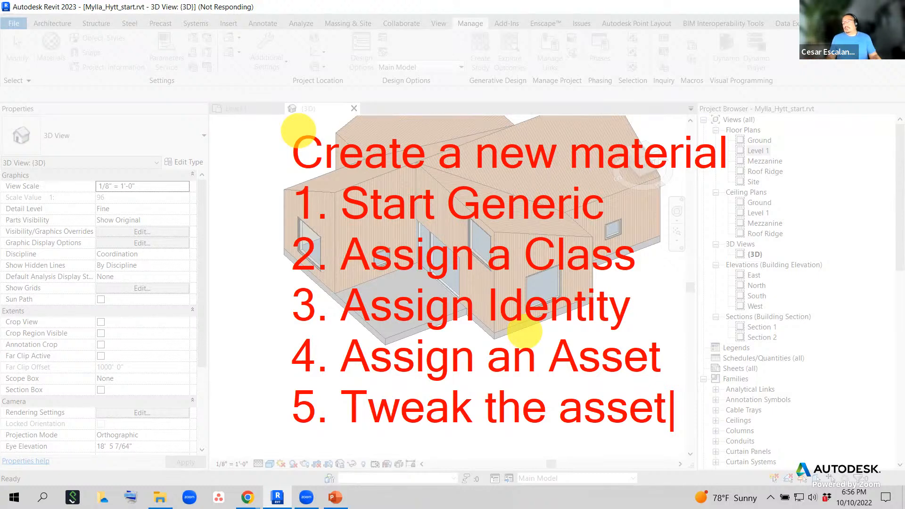
text(`)
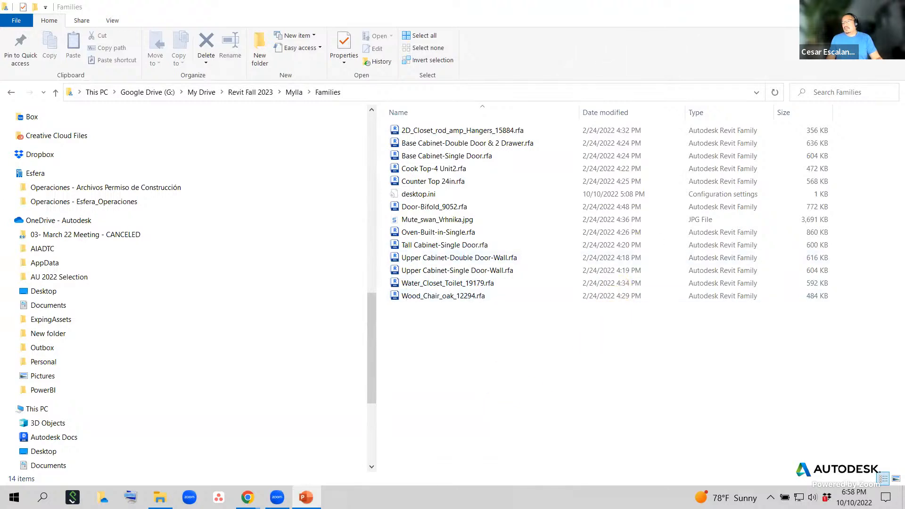
- Launch Revit 2023 from Start and open the recent Mylla_Hytt_start.rvt project
click(14, 498)
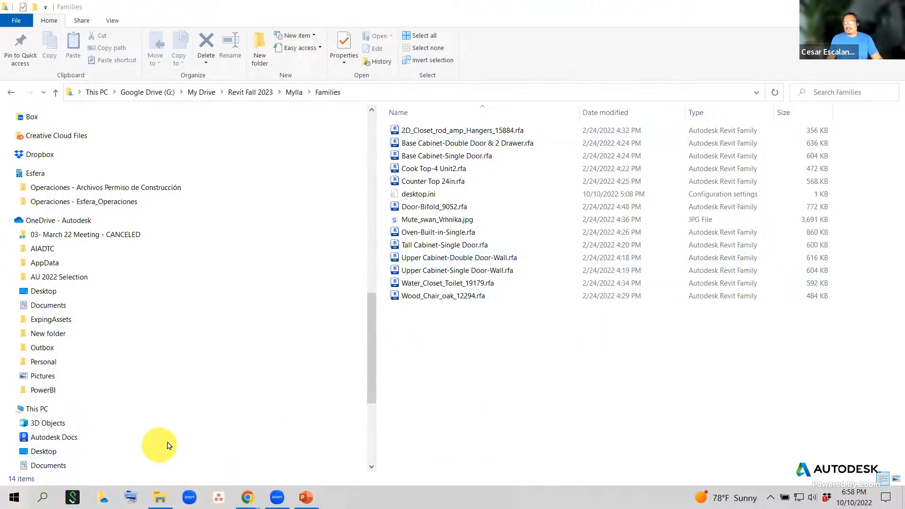
text(Revi)
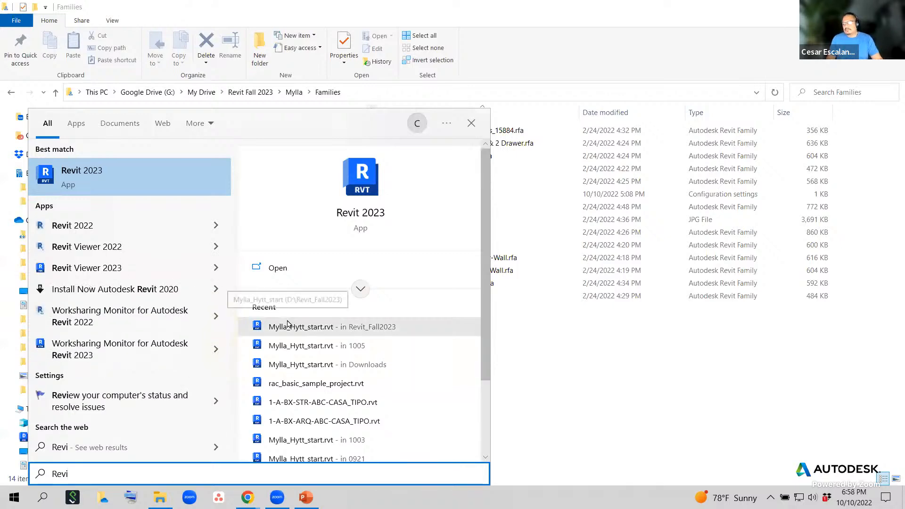
click(290, 325)
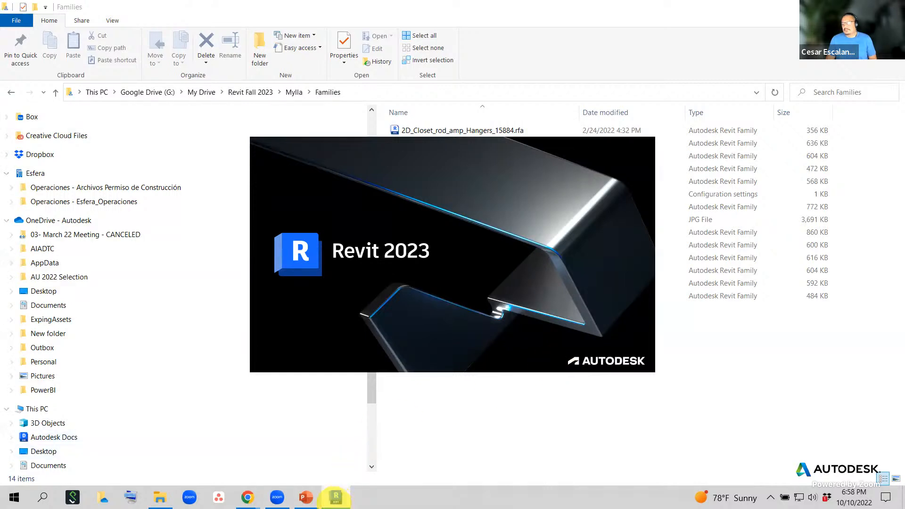
mouse_move(338, 498)
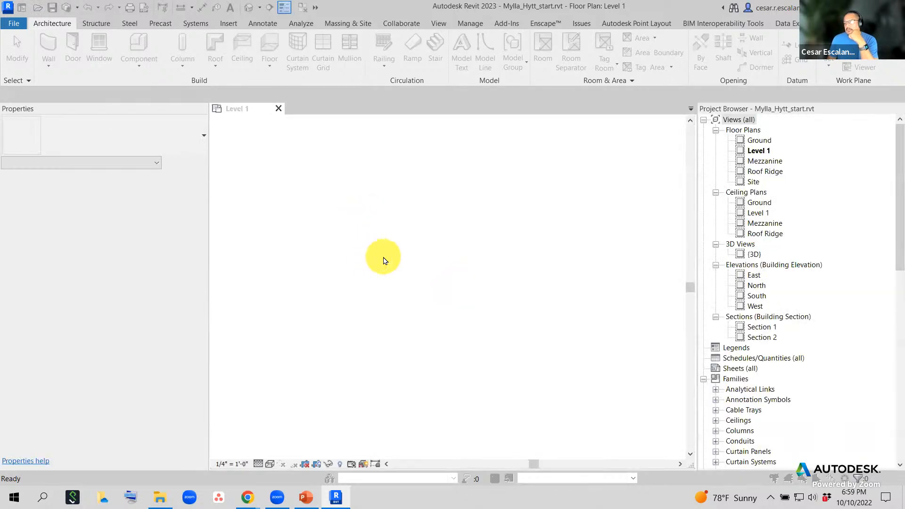
- Zoom and pan Level 1 to show the cross-shaped walls over grids 1–5 and A–D
scroll(297, 283, up, 5)
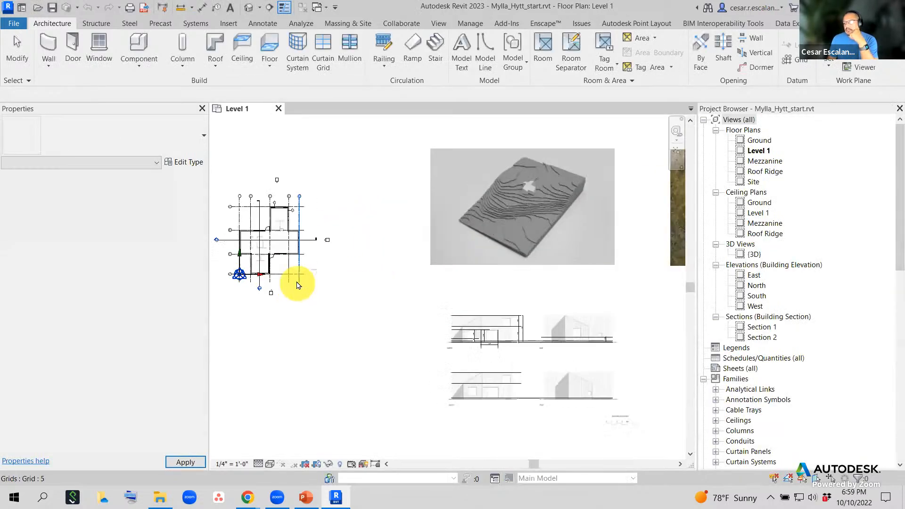
middle_drag(316, 245, 483, 311)
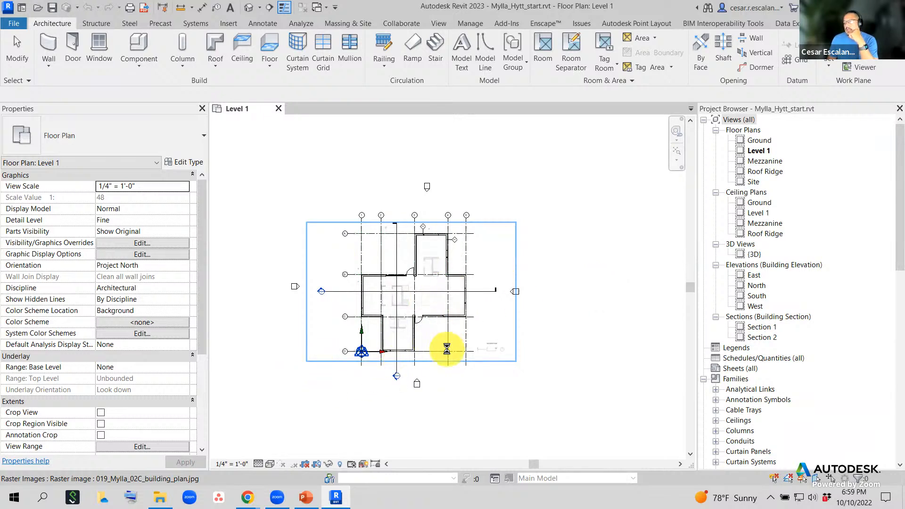
scroll(447, 349, up, 4)
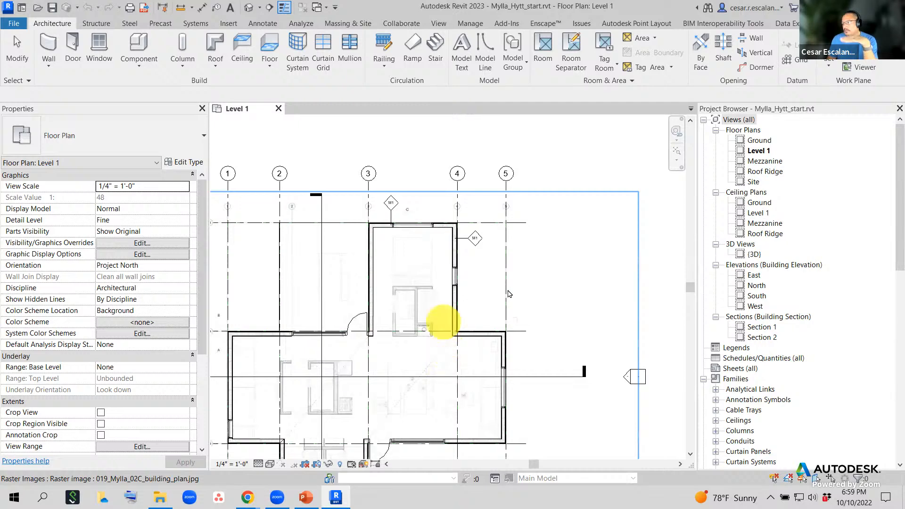
scroll(509, 264, down, 1)
scroll(508, 264, down, 3)
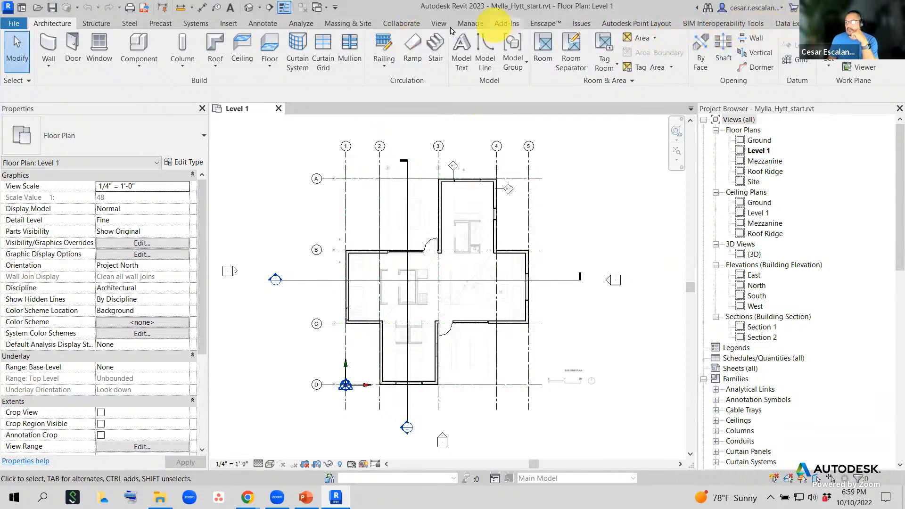
- Open the Material Browser from Manage and scroll the Project Materials list on the Identity tab
click(470, 23)
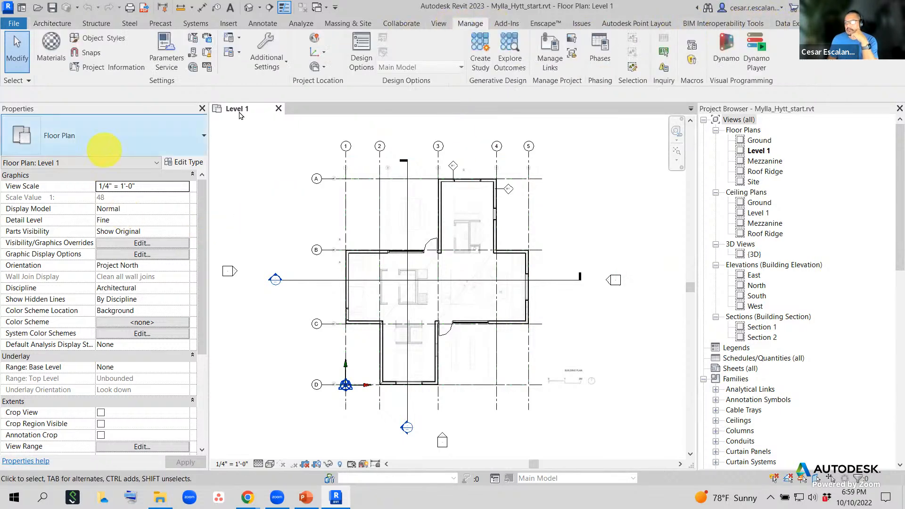
click(54, 56)
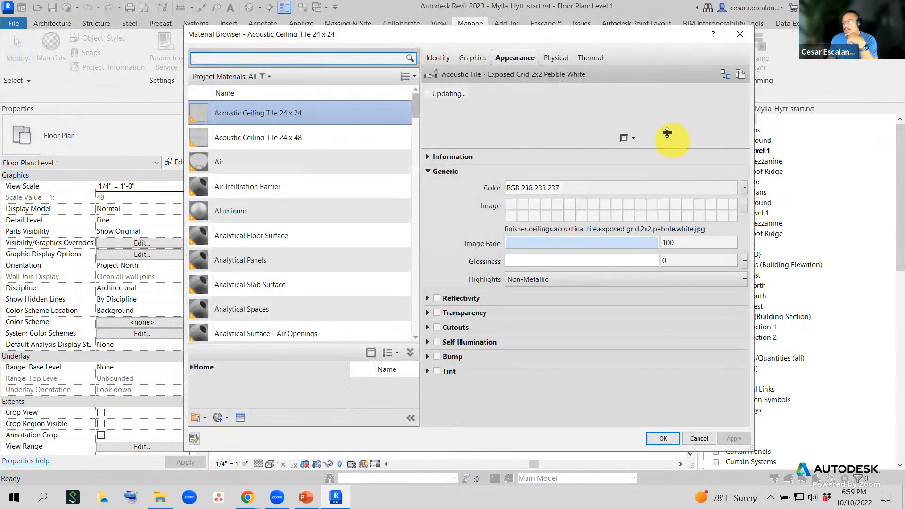
click(439, 59)
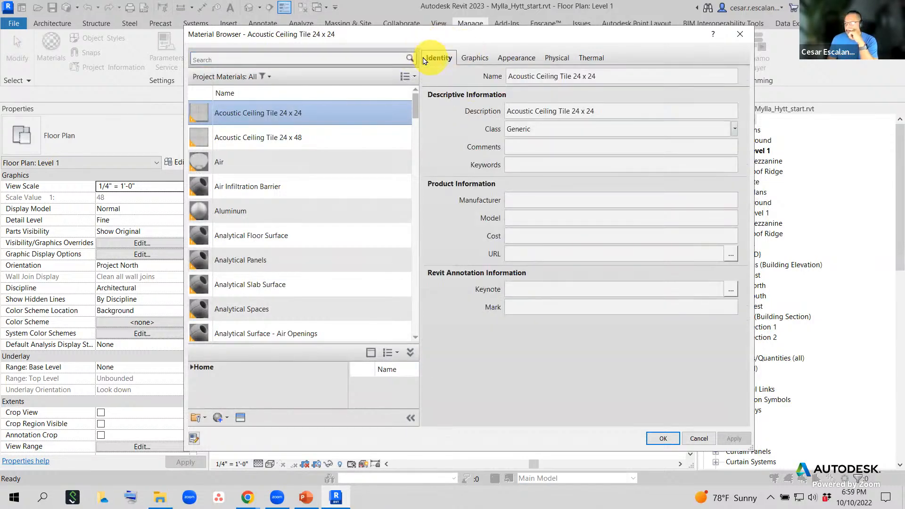
scroll(348, 201, down, 3)
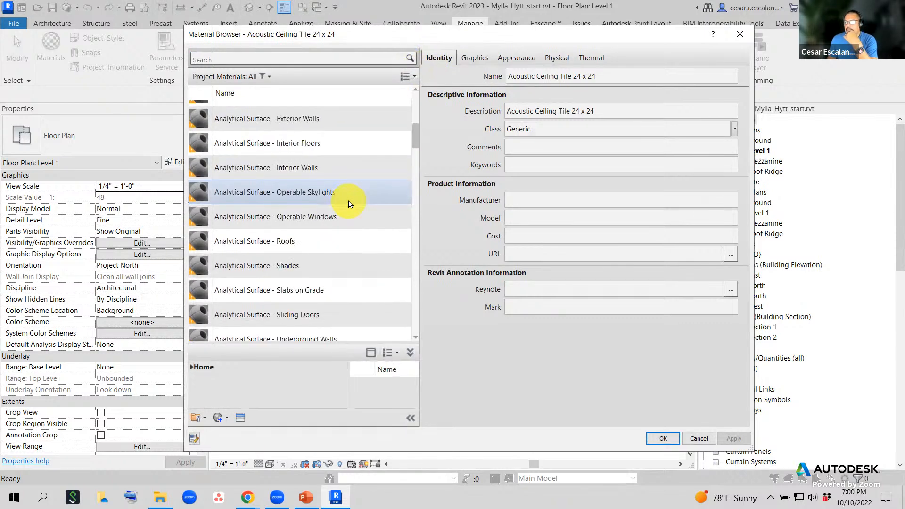
scroll(348, 203, down, 5)
scroll(314, 269, down, 3)
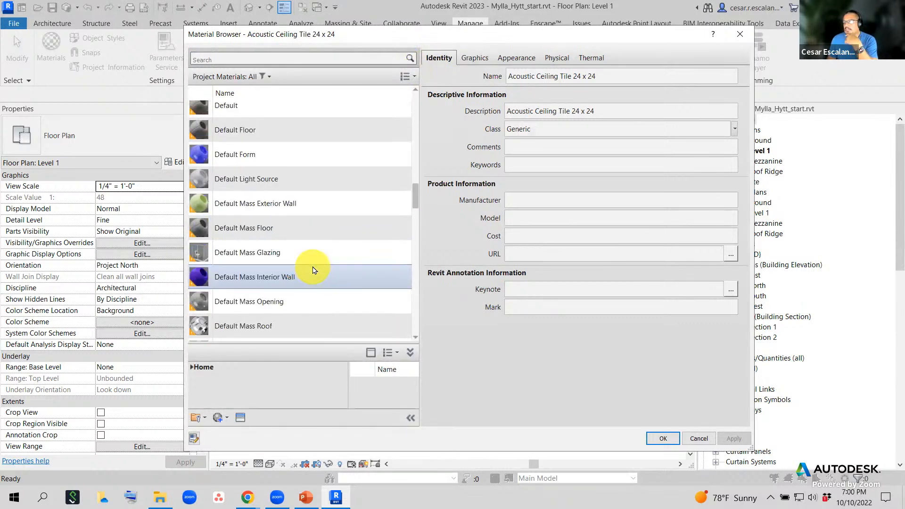
scroll(315, 271, down, 6)
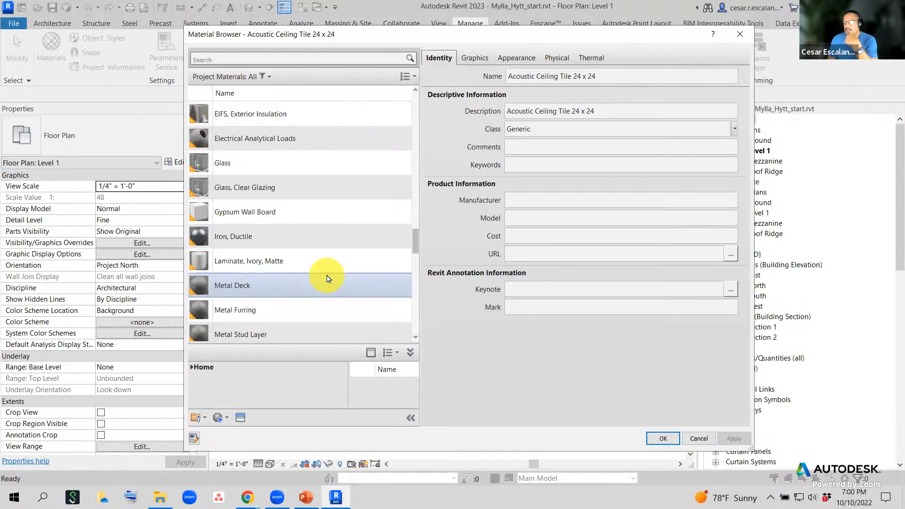
scroll(336, 263, down, 2)
scroll(342, 260, up, 3)
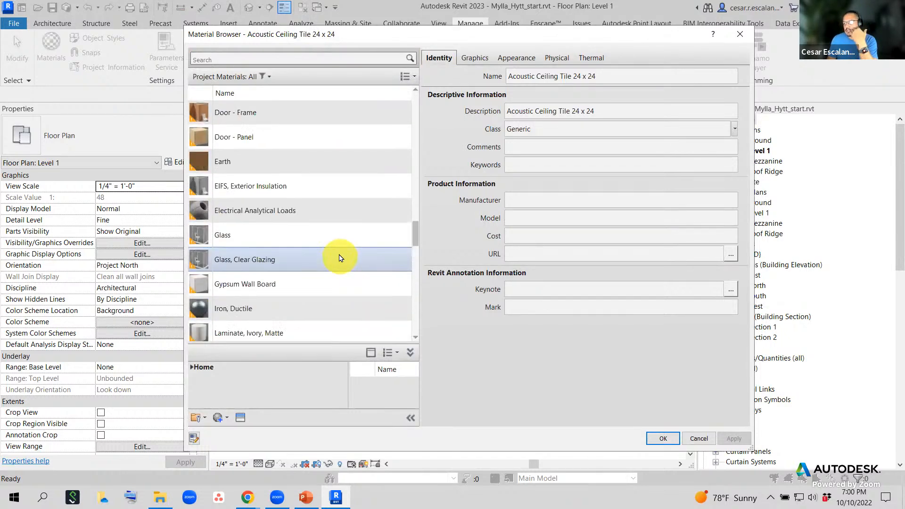
scroll(339, 257, up, 10)
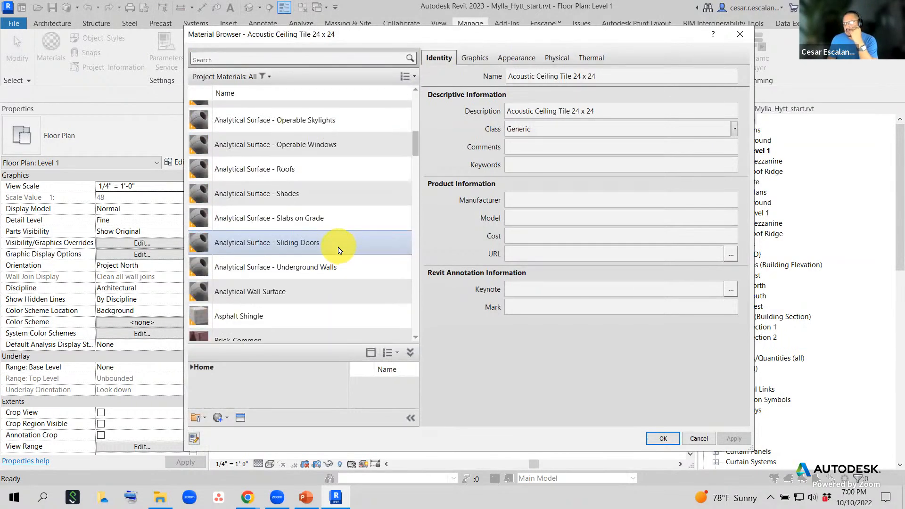
scroll(335, 245, up, 6)
scroll(342, 239, down, 6)
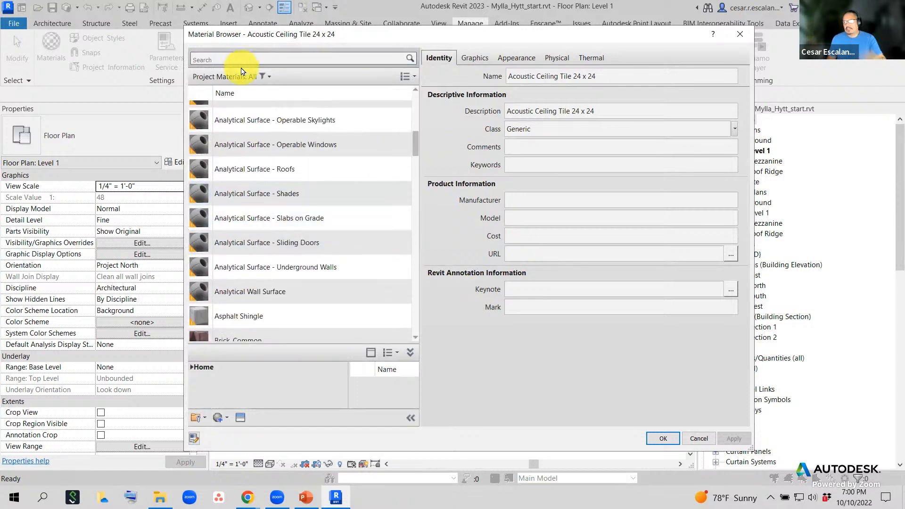
- Search the materials for 'generic' and select the Default material to view its Miscellaneous identity
click(242, 58)
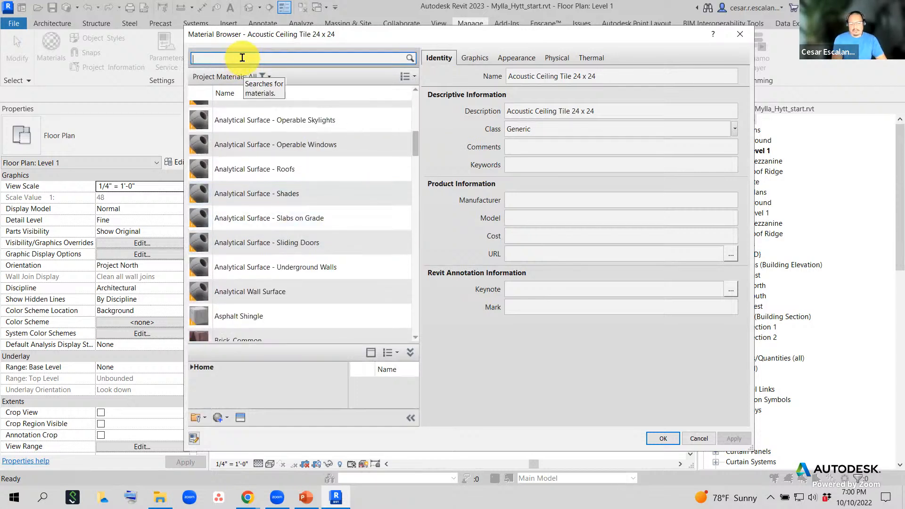
text(generic)
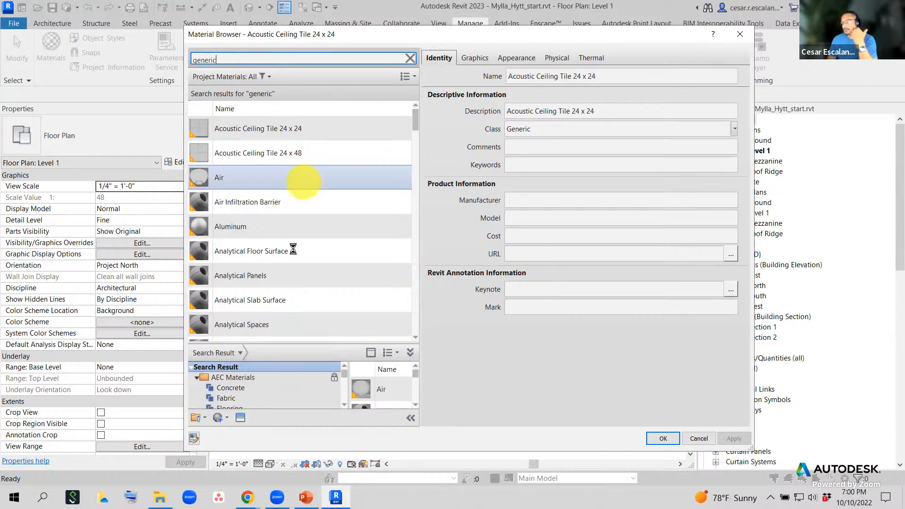
click(291, 271)
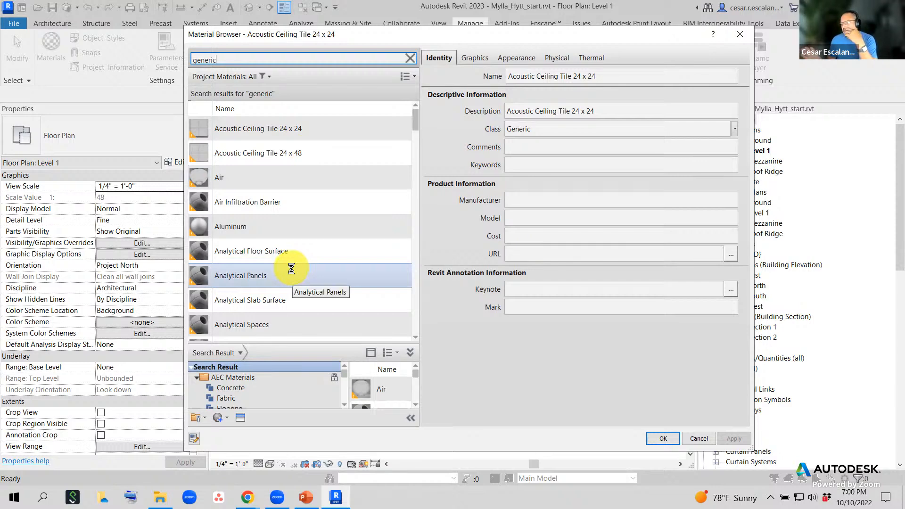
scroll(293, 262, down, 2)
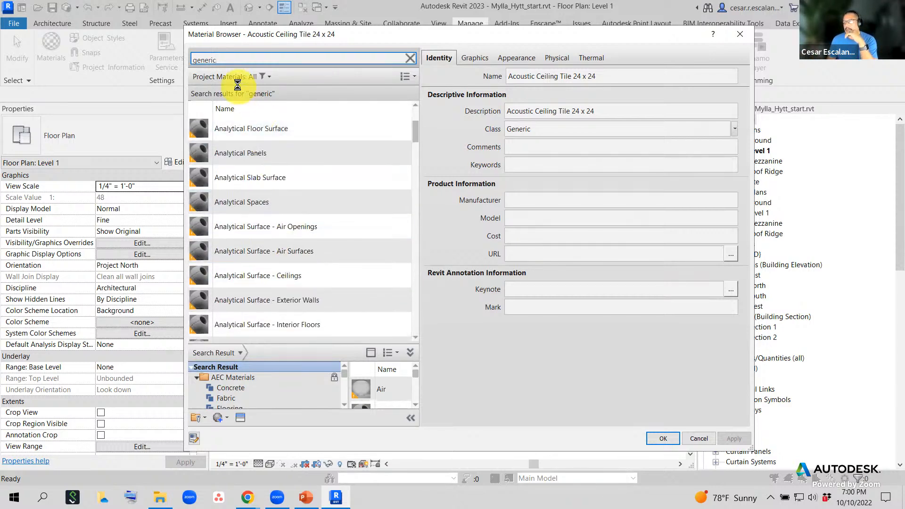
scroll(330, 198, down, 5)
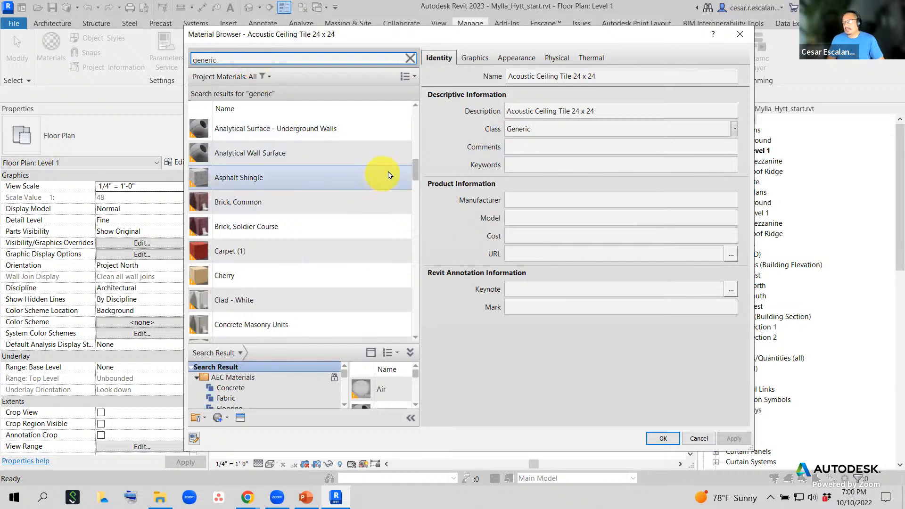
drag(414, 172, 410, 200)
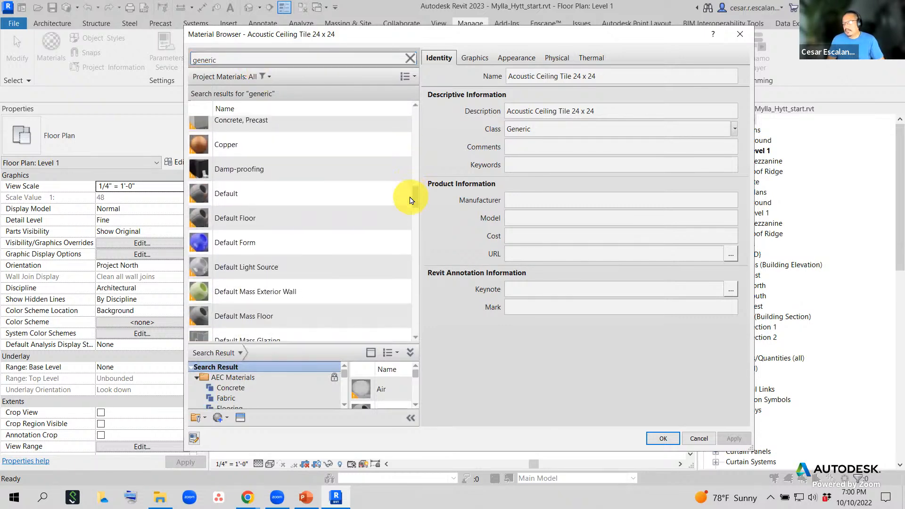
click(409, 200)
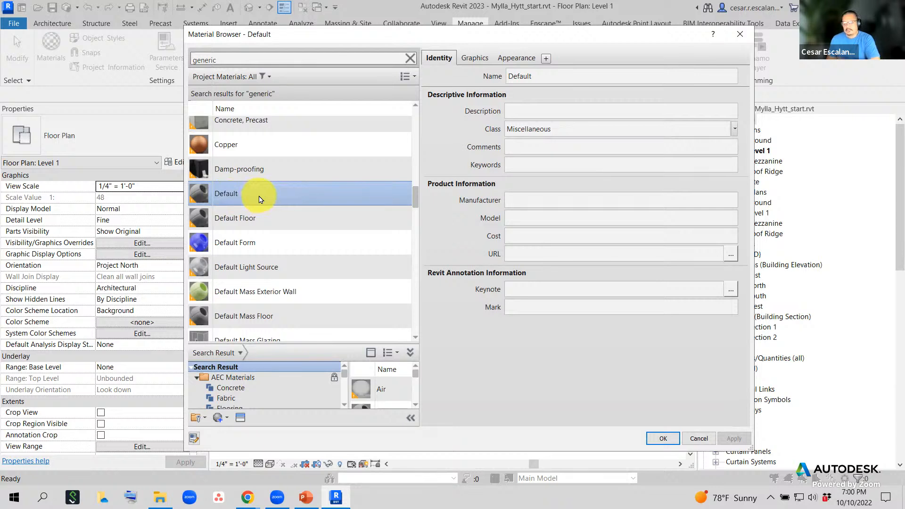
mouse_move(283, 181)
mouse_down()
mouse_move(203, 178)
mouse_move(263, 203)
mouse_move(268, 187)
mouse_up()
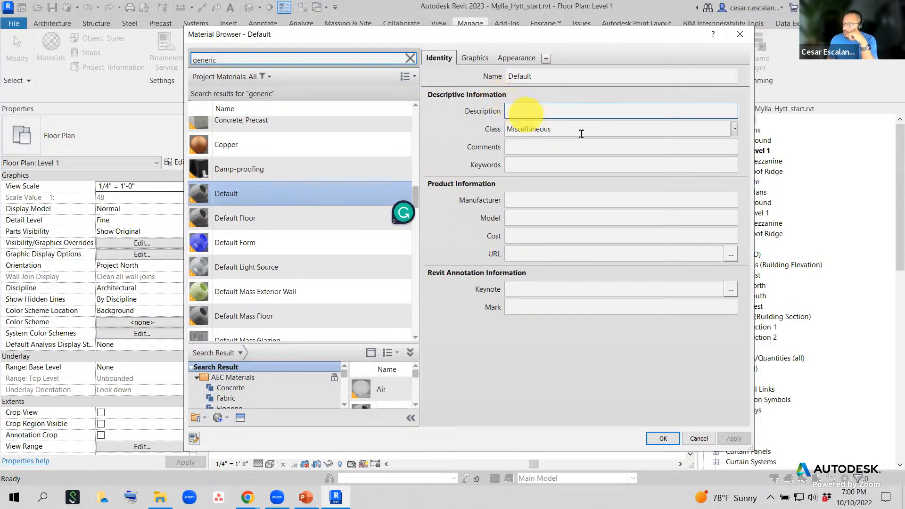
click(735, 130)
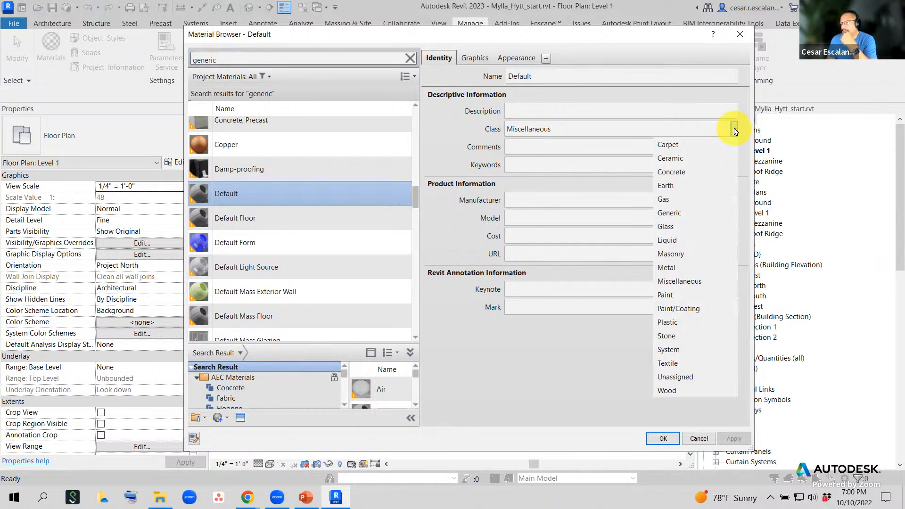
click(693, 171)
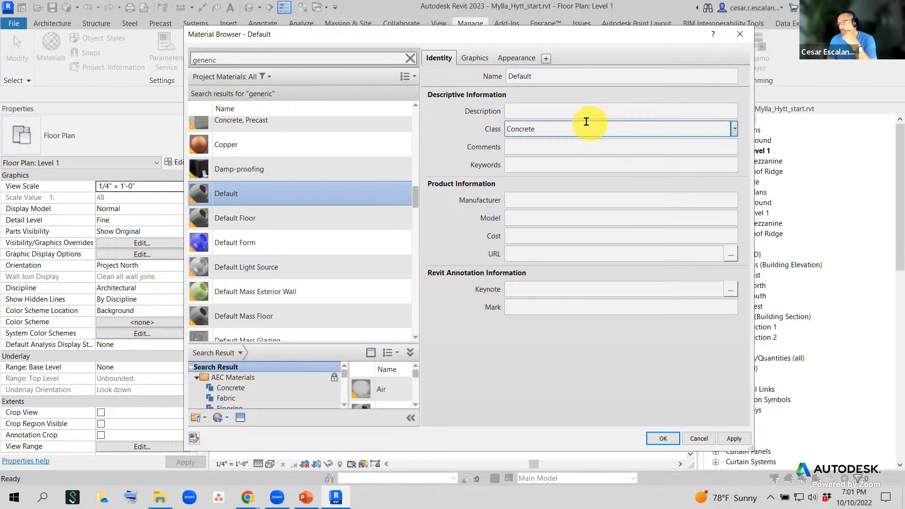
click(517, 57)
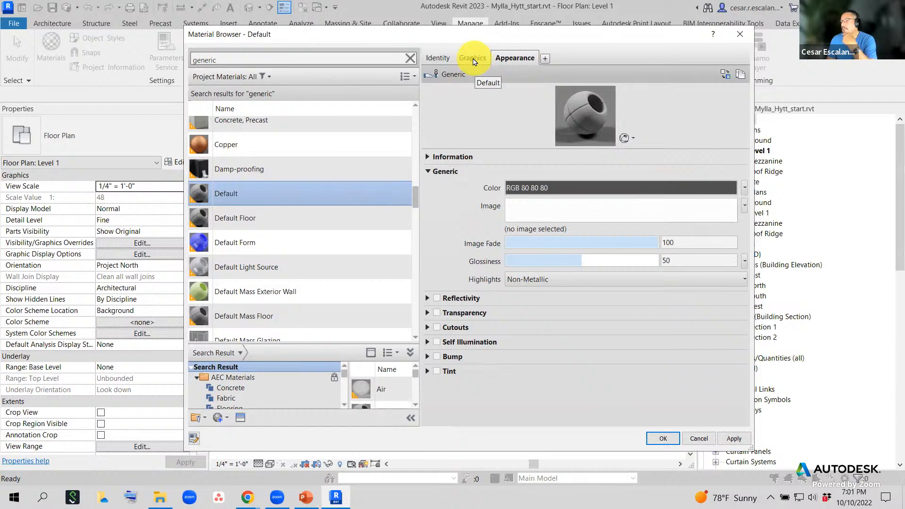
click(440, 58)
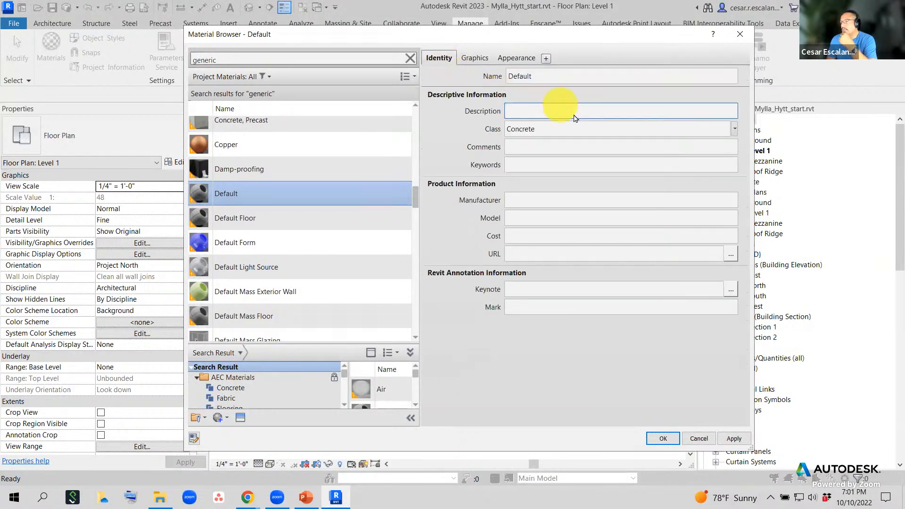
click(522, 108)
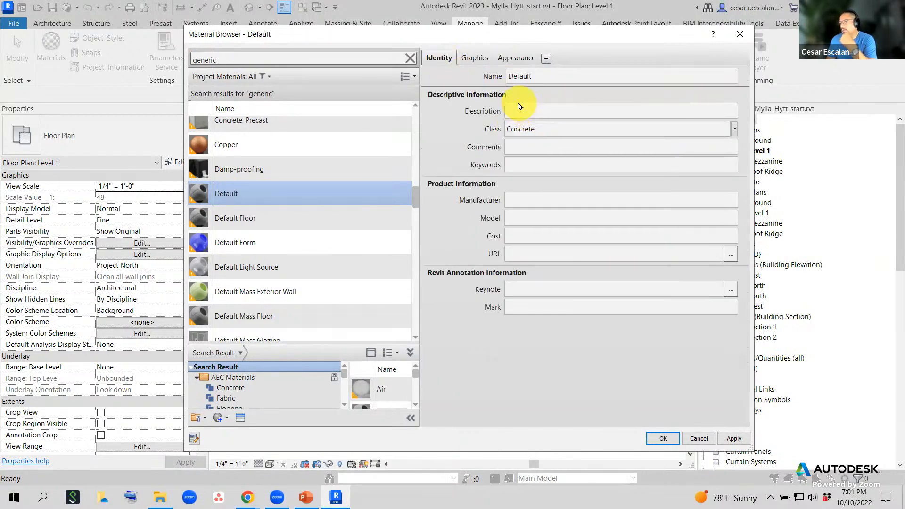
click(543, 79)
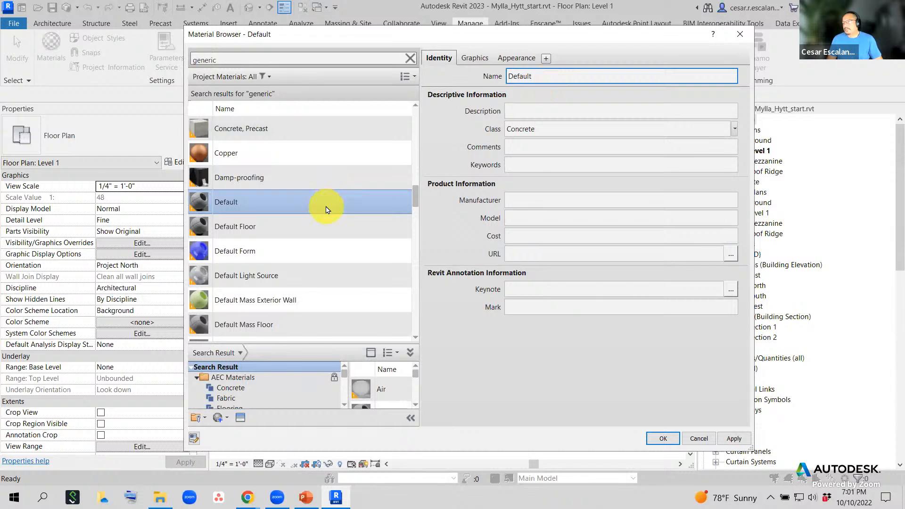
- Duplicate the Default material with its assets and rename the copy Default(1) to Stained Concrete
right_click(328, 209)
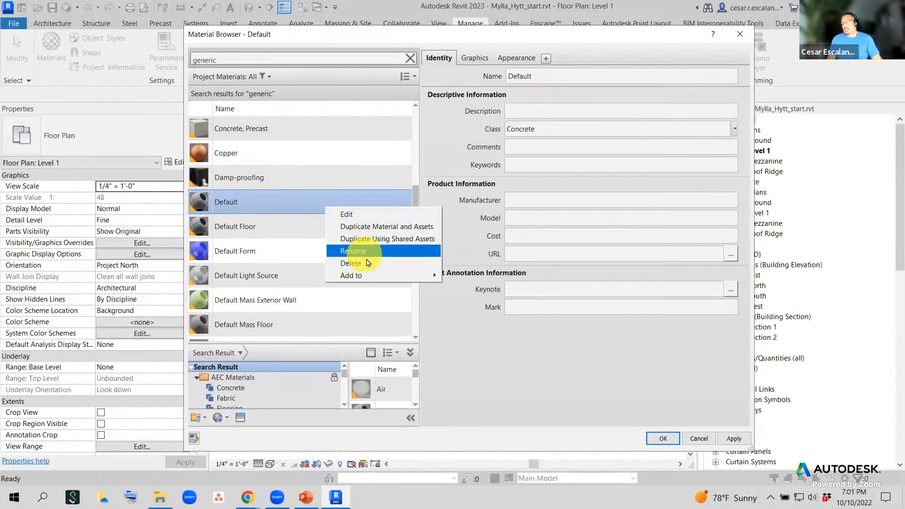
click(406, 231)
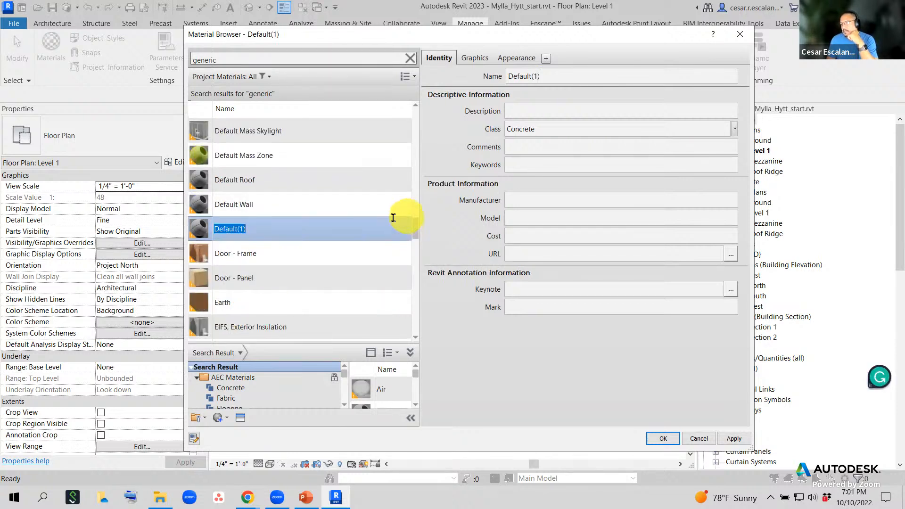
click(257, 228)
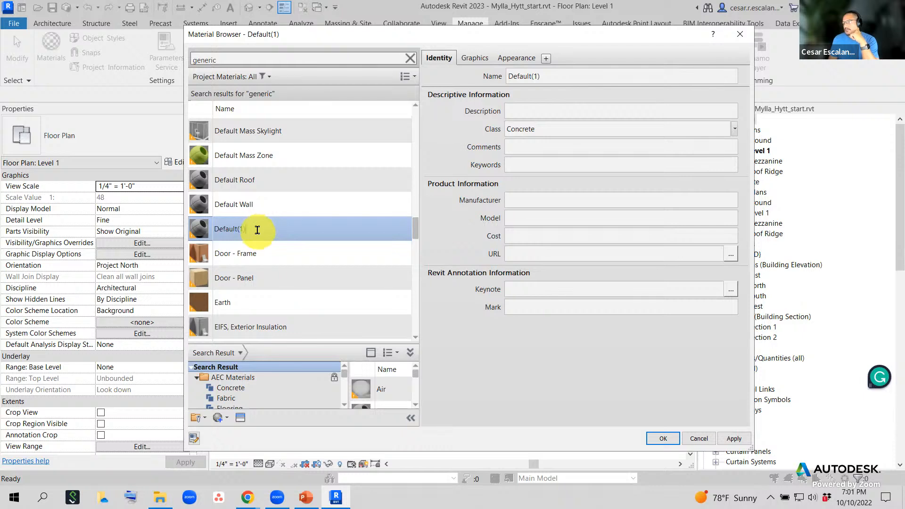
drag(256, 231, 209, 224)
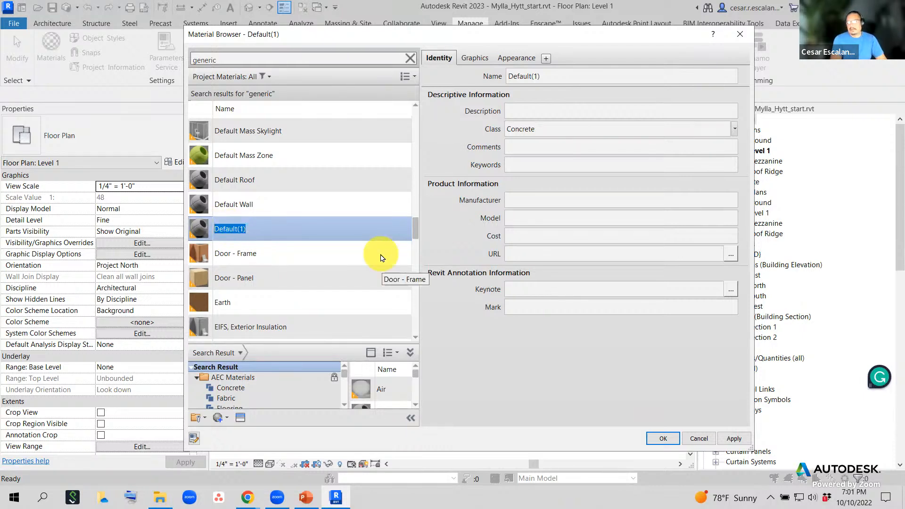
text(Stained Concrete)
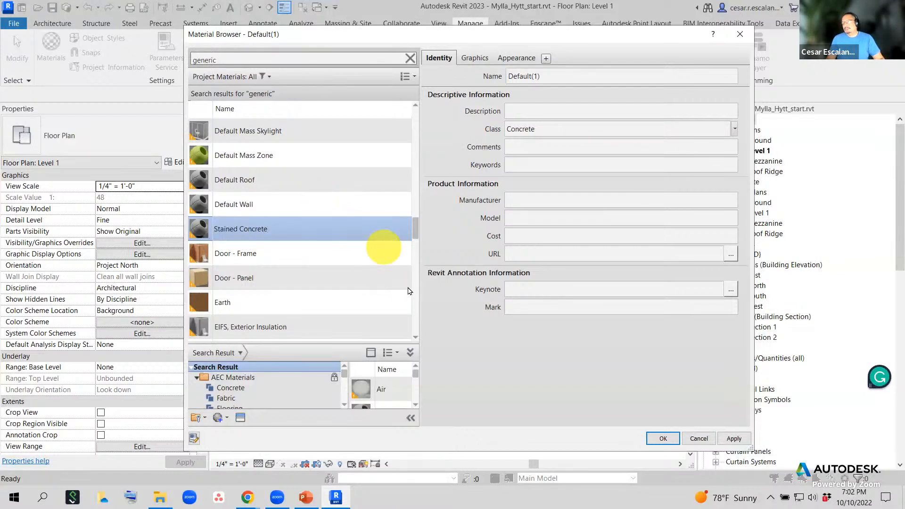
key(Return)
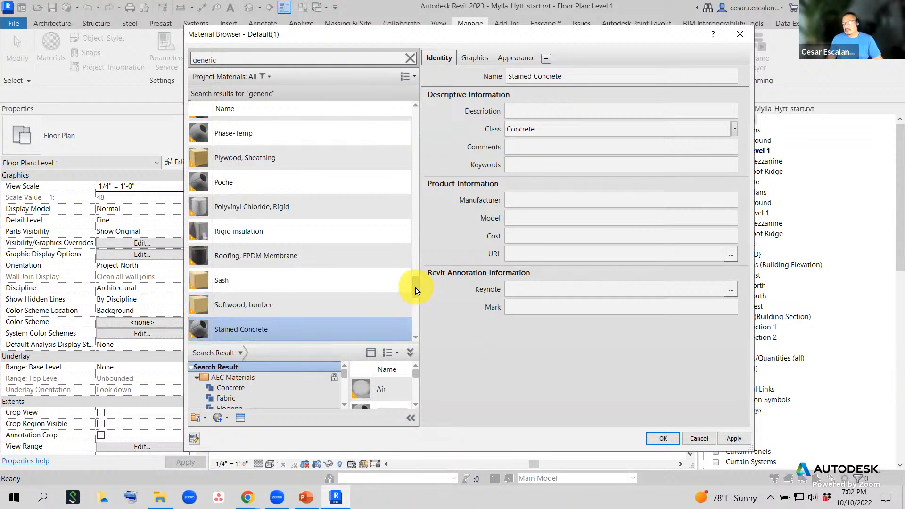
- Enter the description 'Gray Stained Concrete Texture' for Stained Concrete and show its appearance properties
mouse_move(416, 290)
mouse_down()
mouse_move(417, 311)
mouse_move(416, 304)
mouse_up()
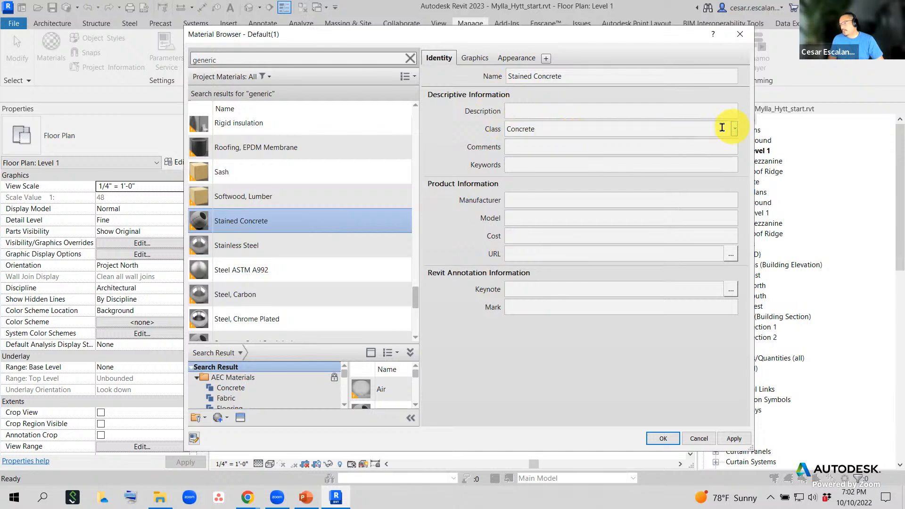
click(543, 116)
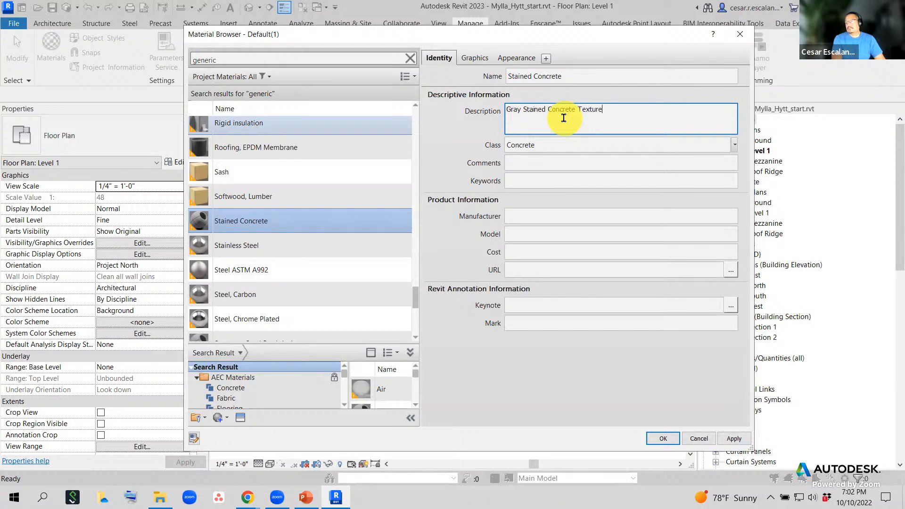
click(465, 162)
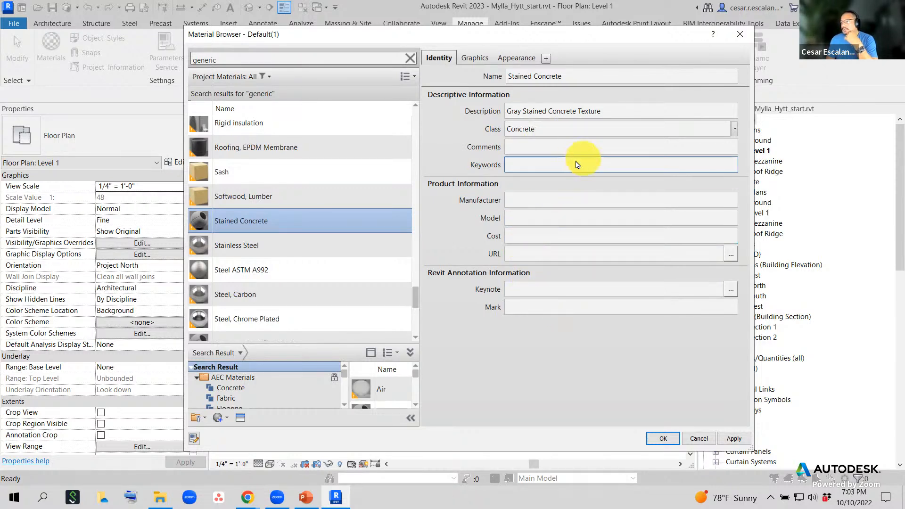
click(518, 61)
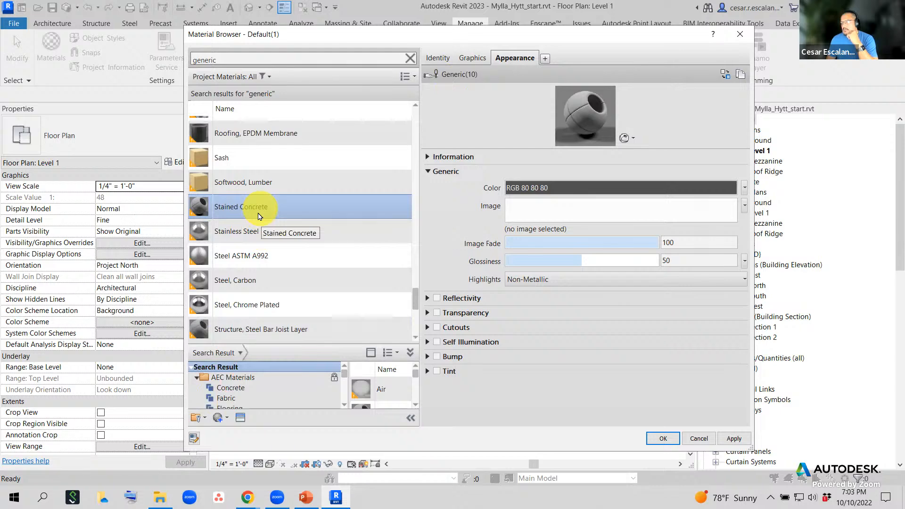
- Bring up the Asset Browser and list the Concrete assets in the Appearance Library
click(242, 420)
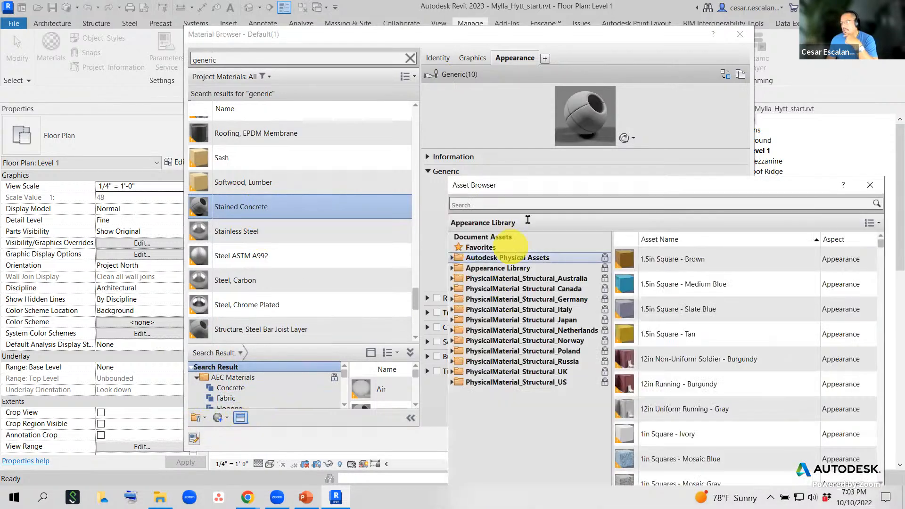
drag(540, 191, 535, 121)
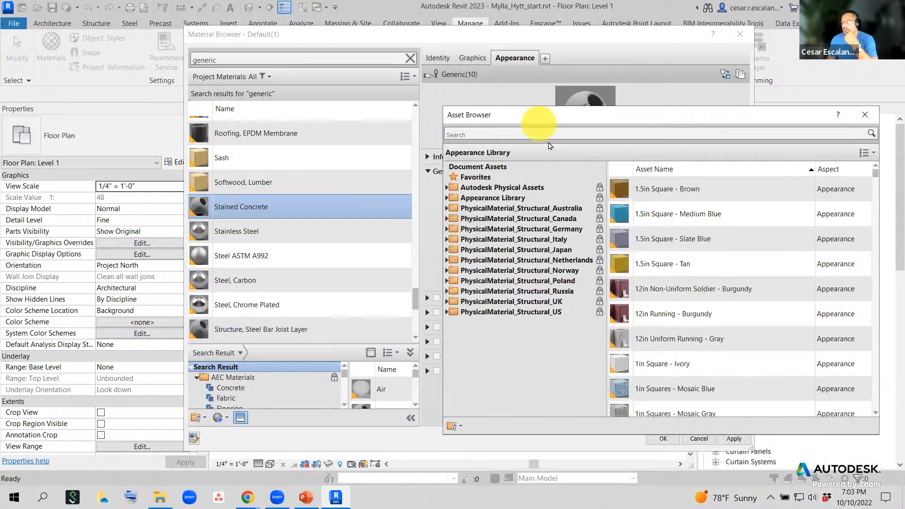
double_click(515, 203)
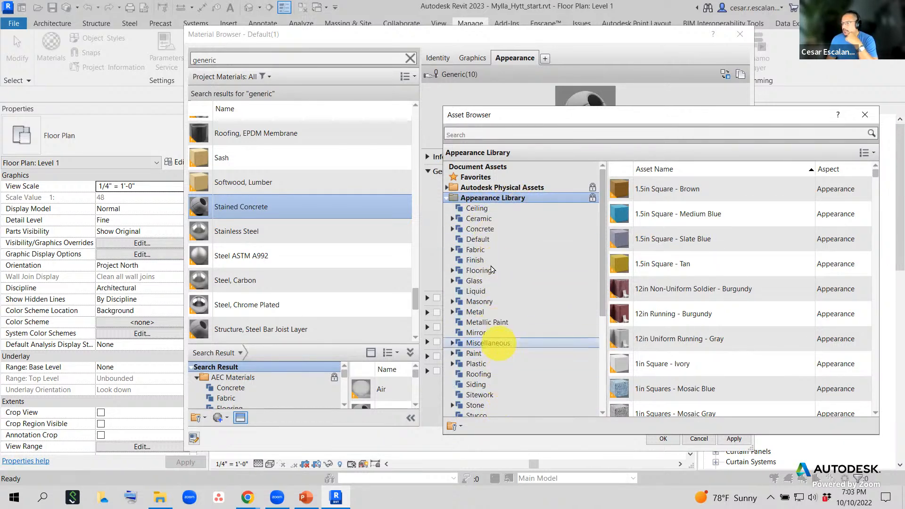
click(480, 229)
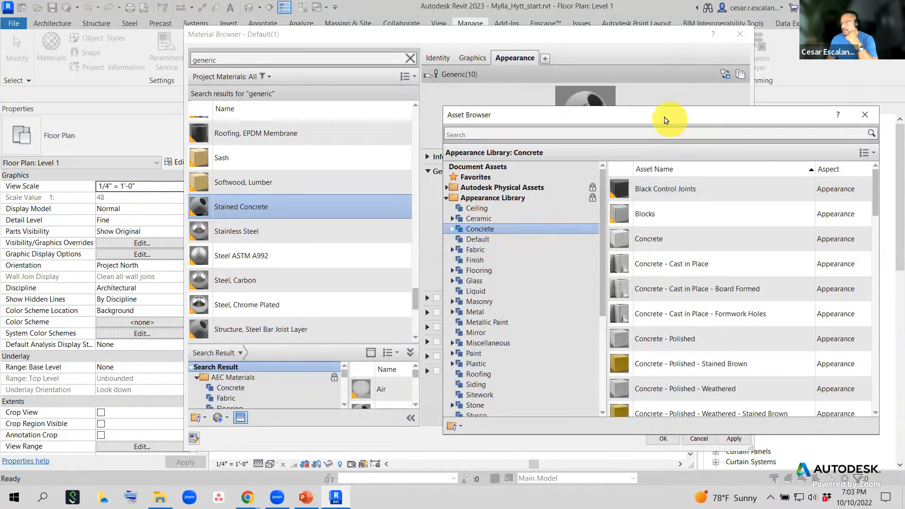
drag(665, 119, 592, 83)
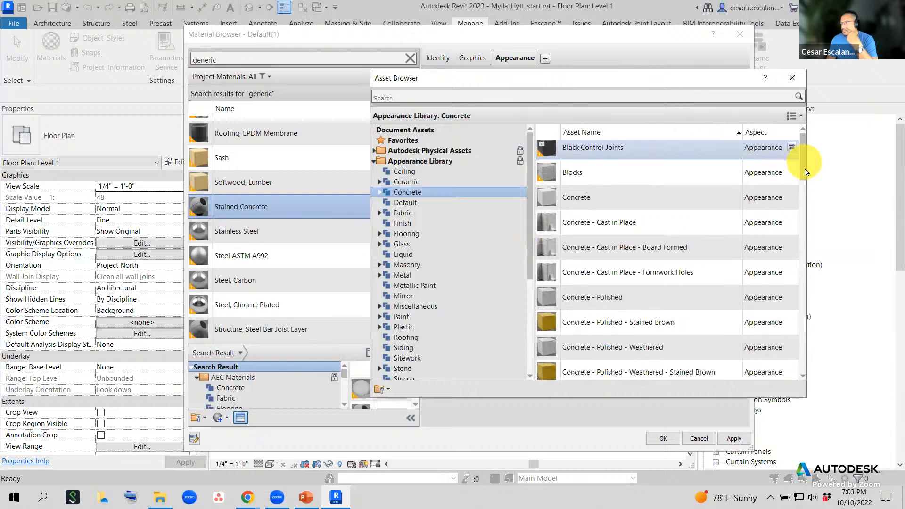
- Replace Stained Concrete's appearance with the Concrete - Polished - Stained Brown asset
drag(806, 146, 816, 219)
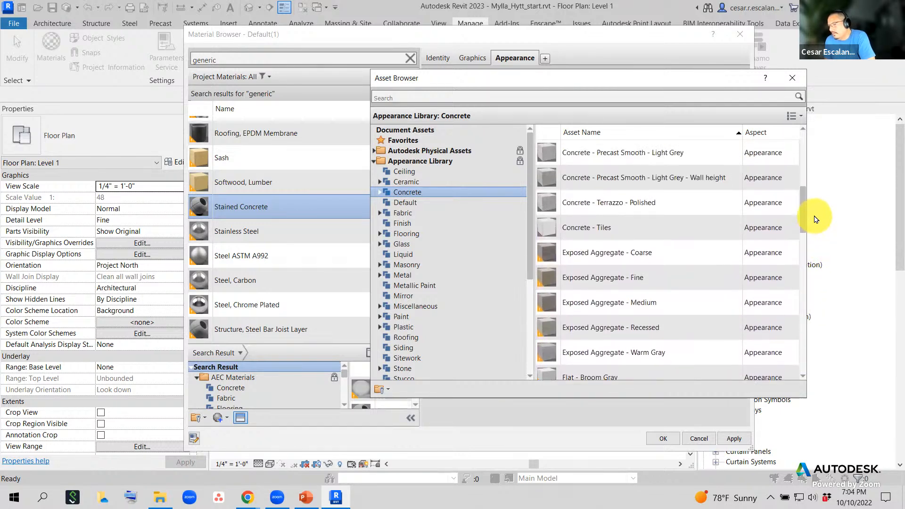
drag(816, 219, 817, 211)
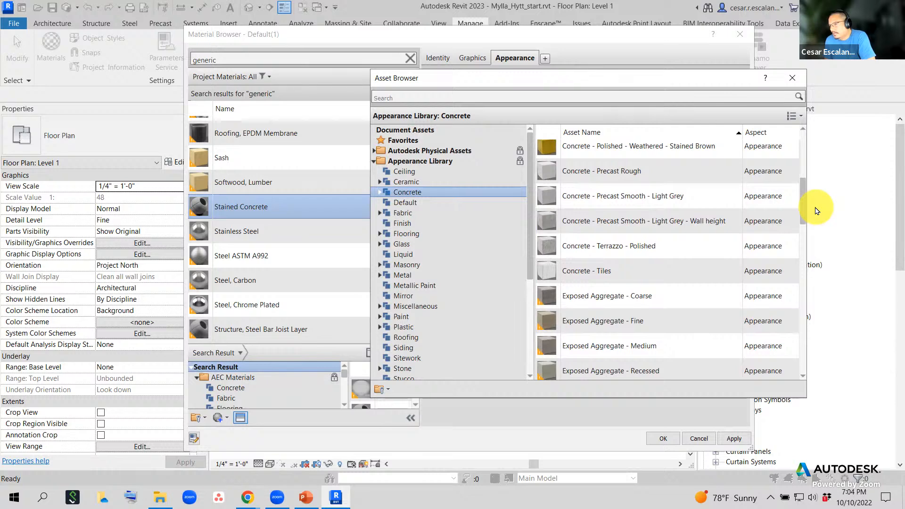
drag(817, 210, 820, 192)
click(644, 190)
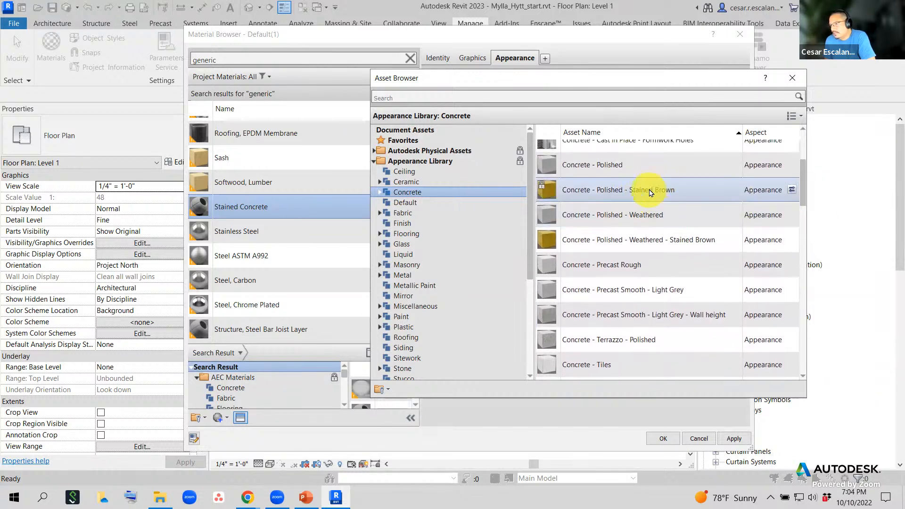
scroll(696, 198, up, 3)
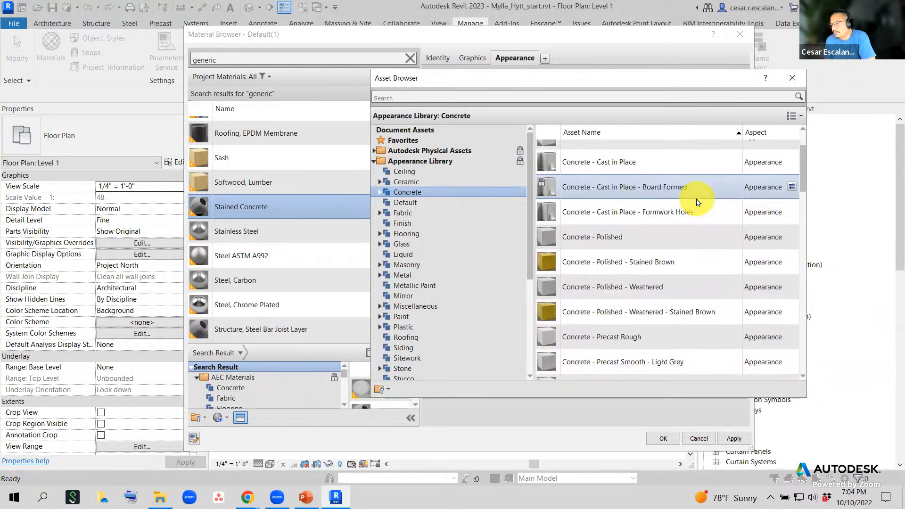
scroll(696, 205, up, 1)
click(644, 183)
click(657, 278)
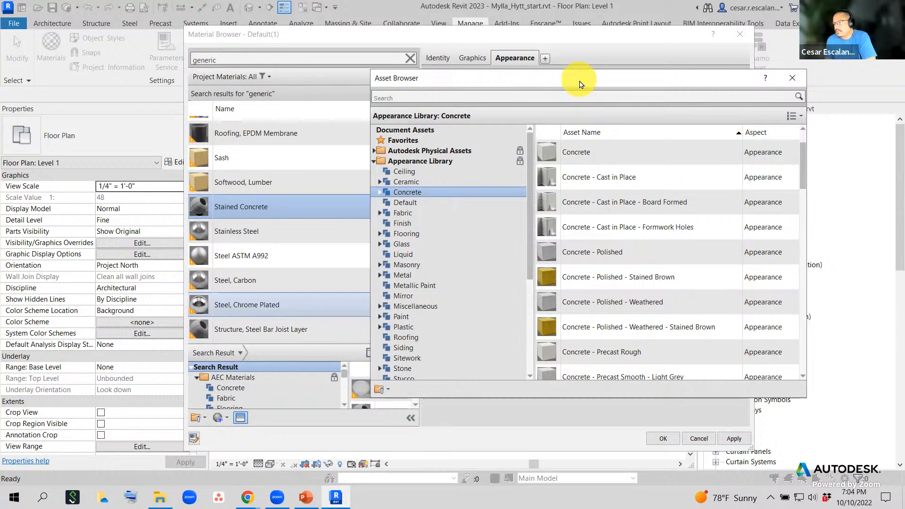
drag(579, 78, 678, 311)
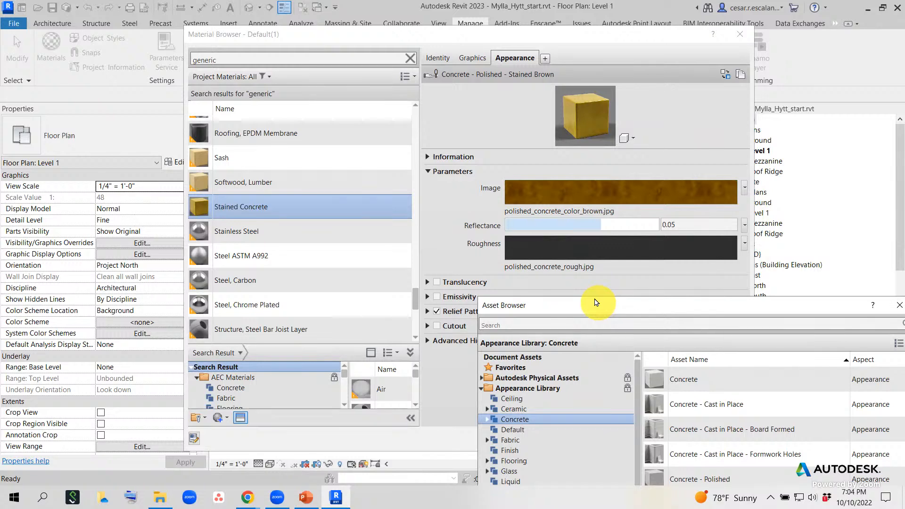
drag(595, 302, 429, 88)
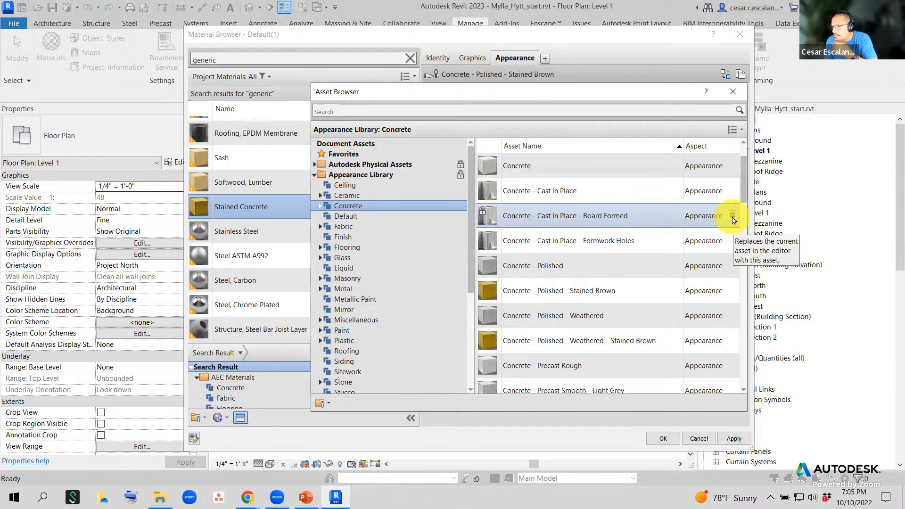
drag(617, 91, 431, 127)
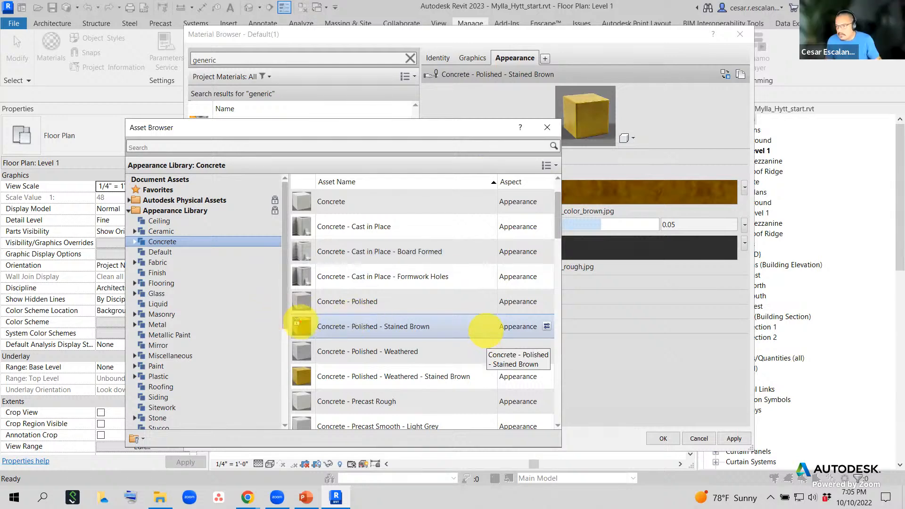
mouse_move(550, 318)
mouse_down()
mouse_move(543, 334)
mouse_move(581, 276)
mouse_move(573, 119)
mouse_move(558, 79)
mouse_up()
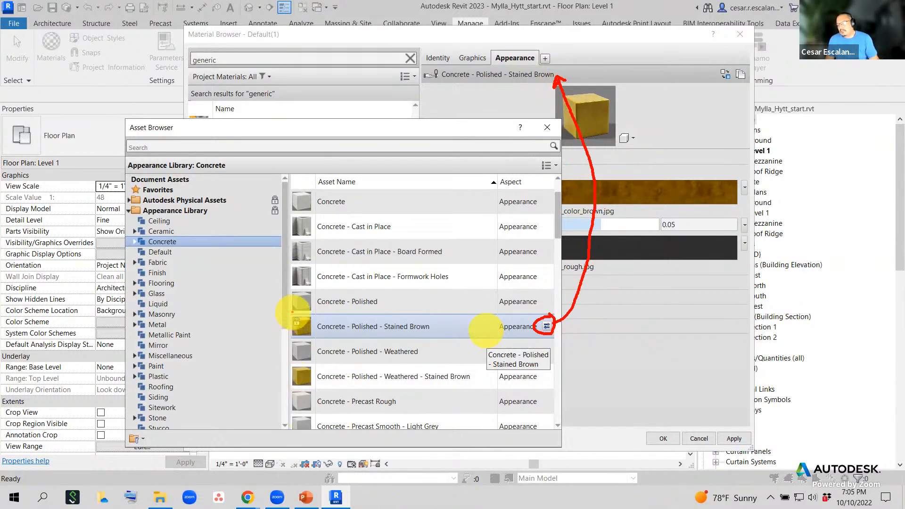
mouse_move(297, 330)
mouse_down()
mouse_move(300, 314)
mouse_move(303, 331)
mouse_up()
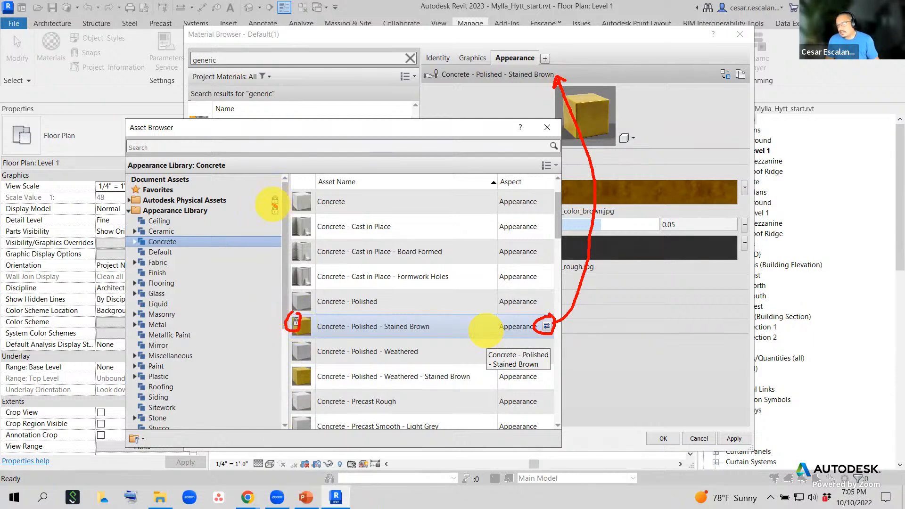
drag(273, 204, 272, 210)
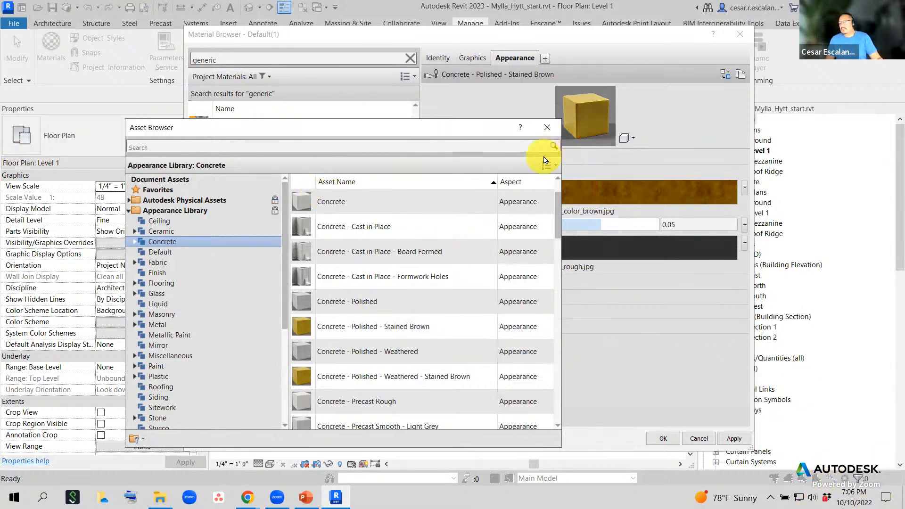
- Close the Asset Browser so Stained Concrete shows its brown polished thumbnail in the materials list
click(548, 130)
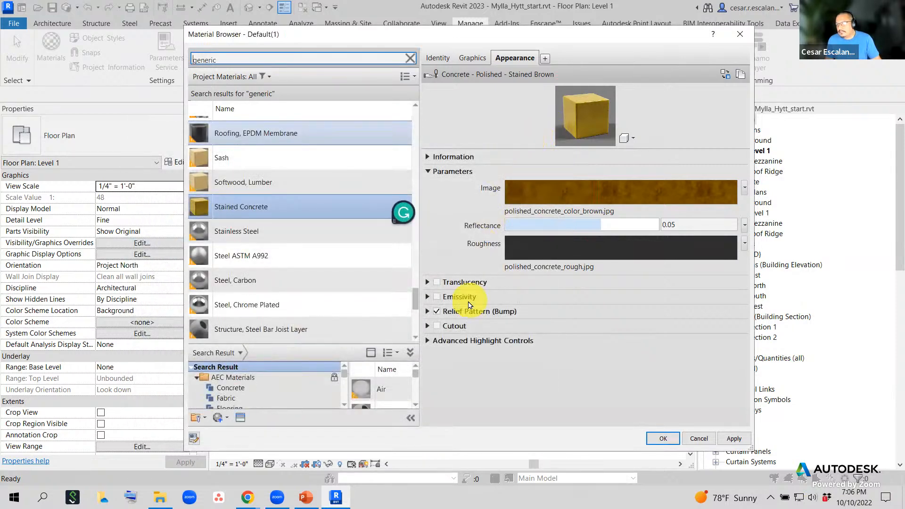
scroll(208, 212, up, 1)
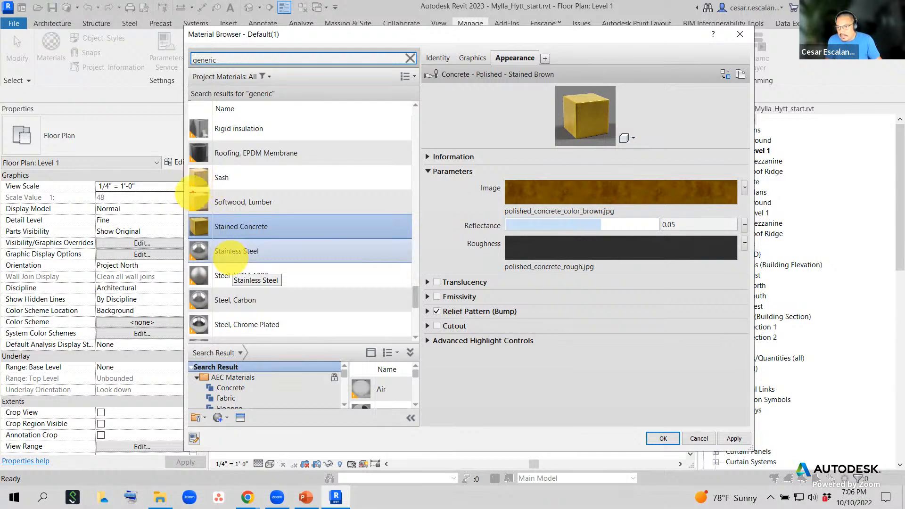
mouse_move(199, 190)
mouse_down()
mouse_move(209, 222)
mouse_move(200, 188)
mouse_move(106, 277)
mouse_up()
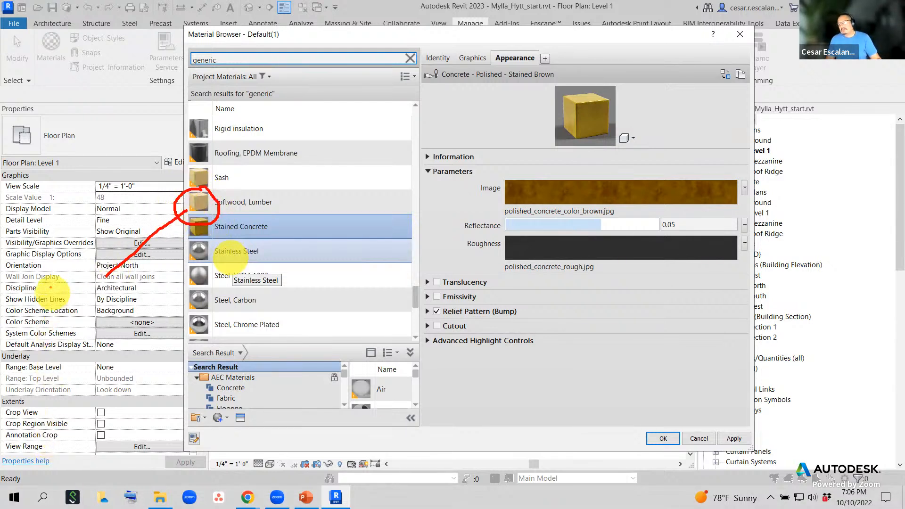
mouse_move(45, 263)
mouse_down()
mouse_move(44, 297)
mouse_move(78, 309)
mouse_up()
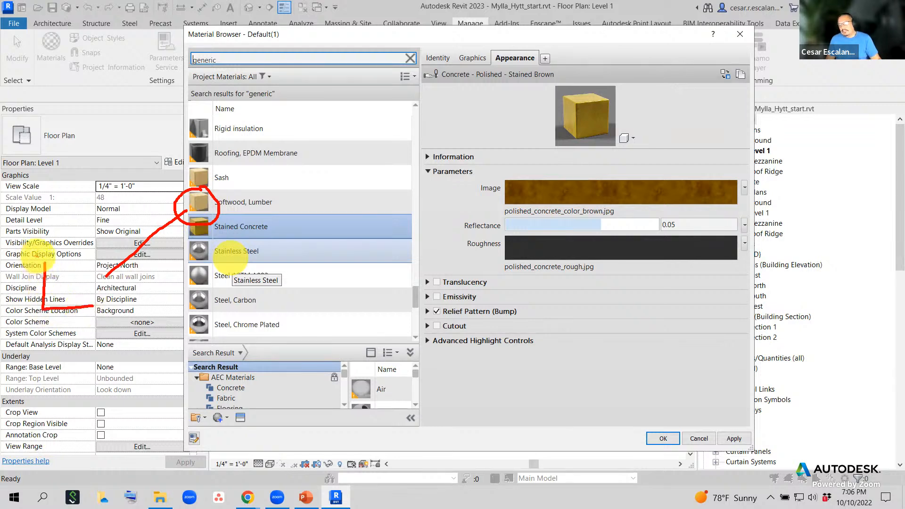
drag(41, 259, 94, 307)
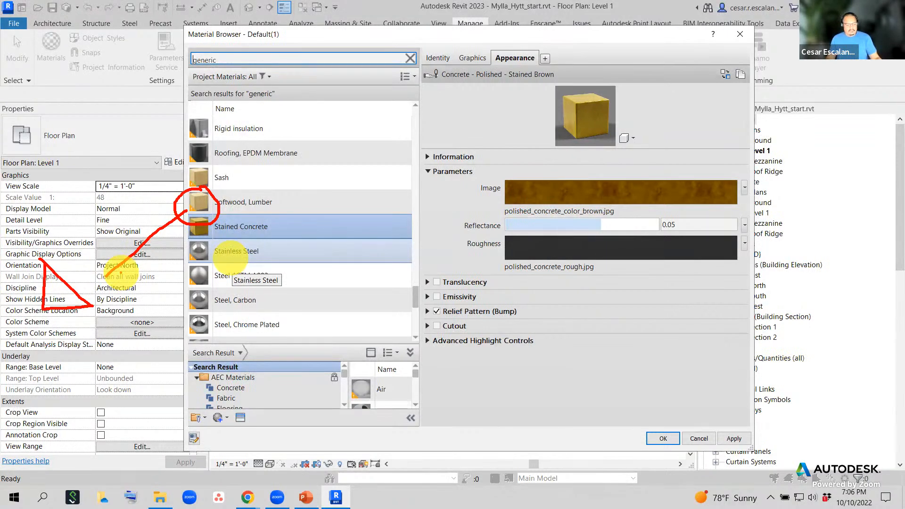
drag(316, 125, 315, 165)
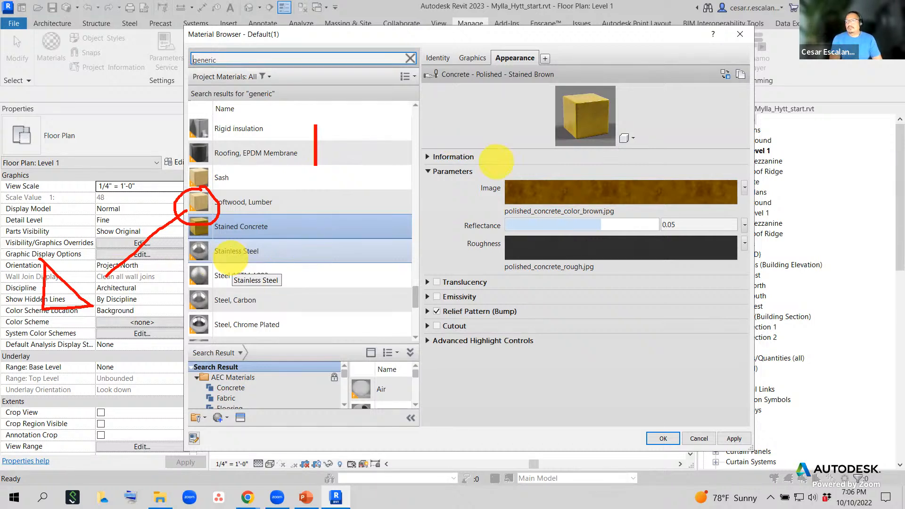
text(Yellow)
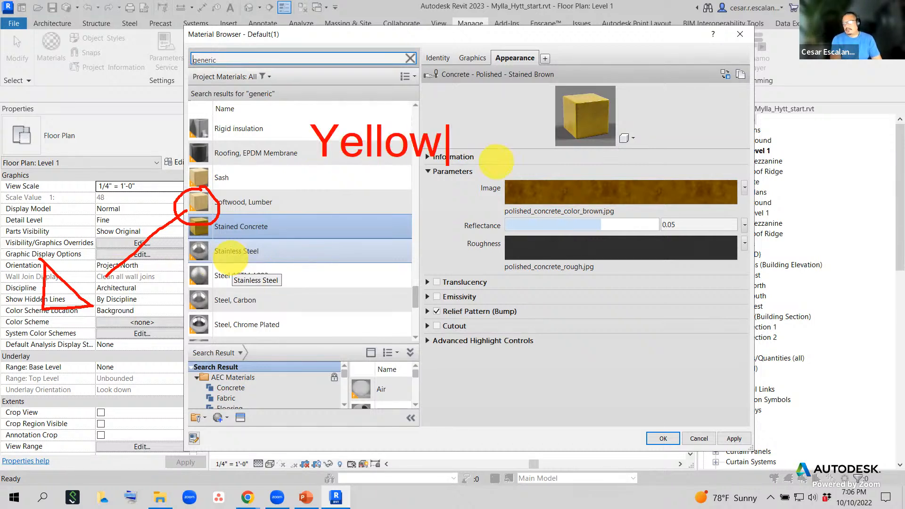
text( Triangle)
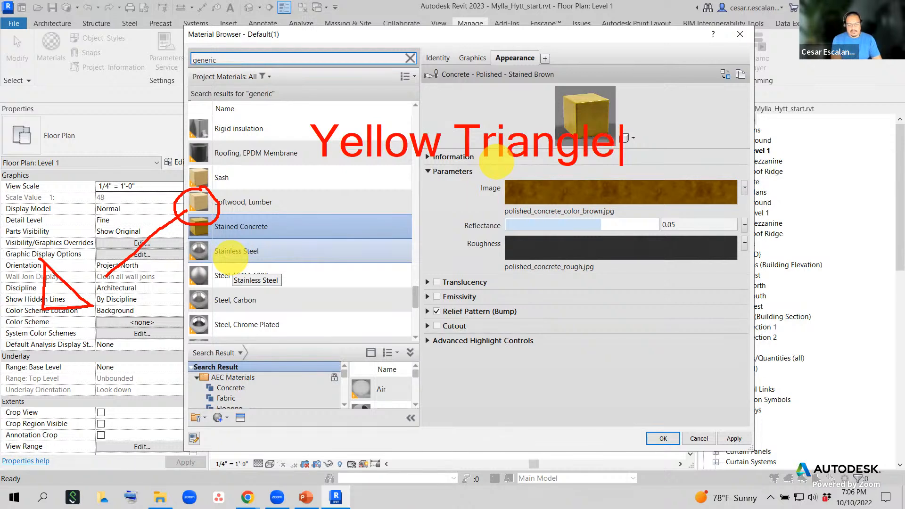
text(:)
key(Return)
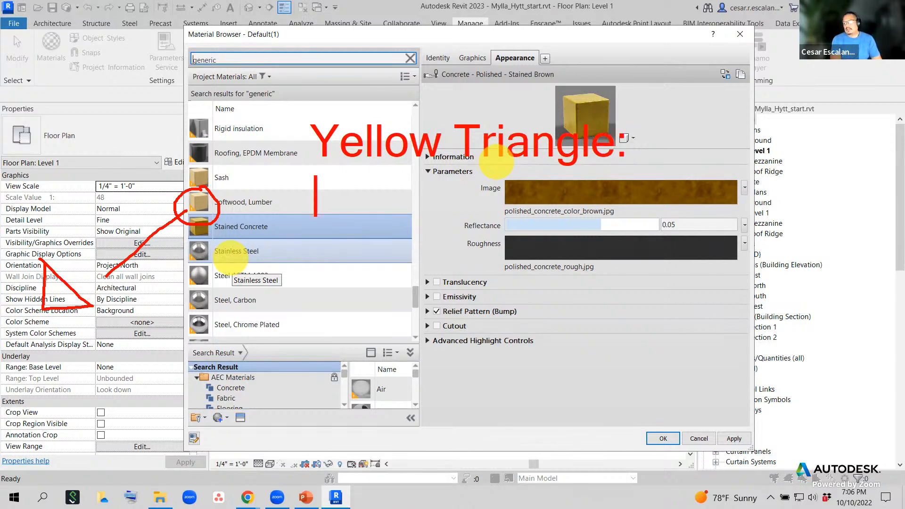
text(Old )
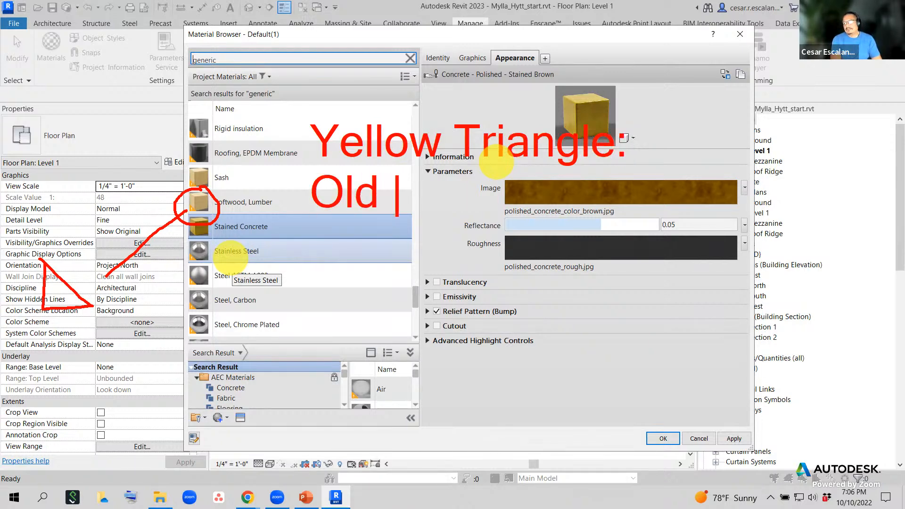
text(material)
key(Return)
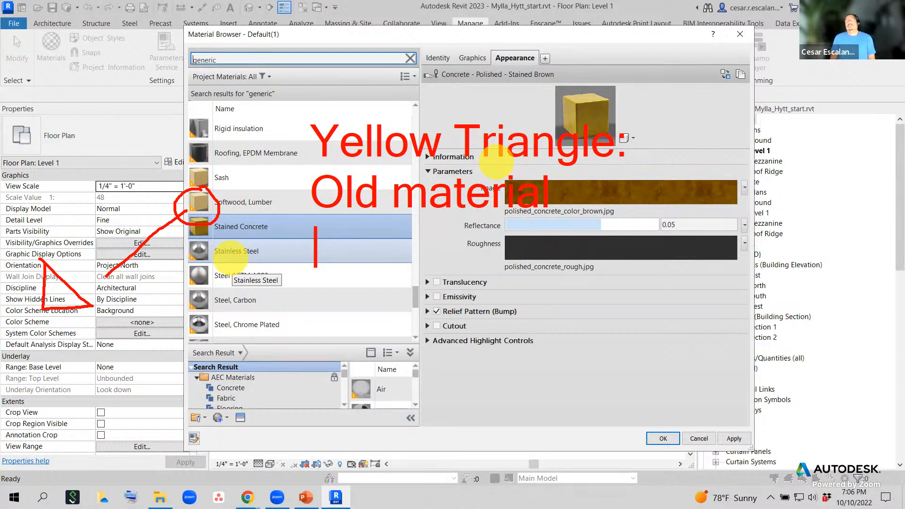
text(PB)
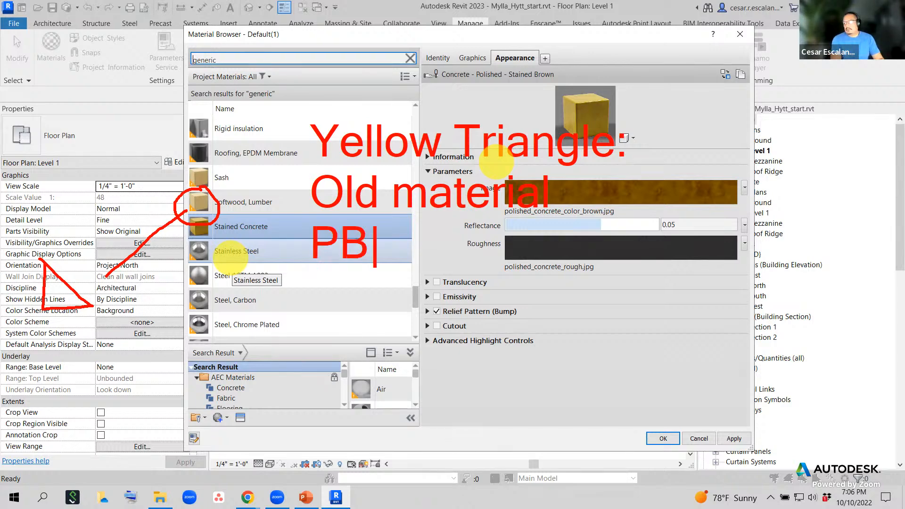
text(M)
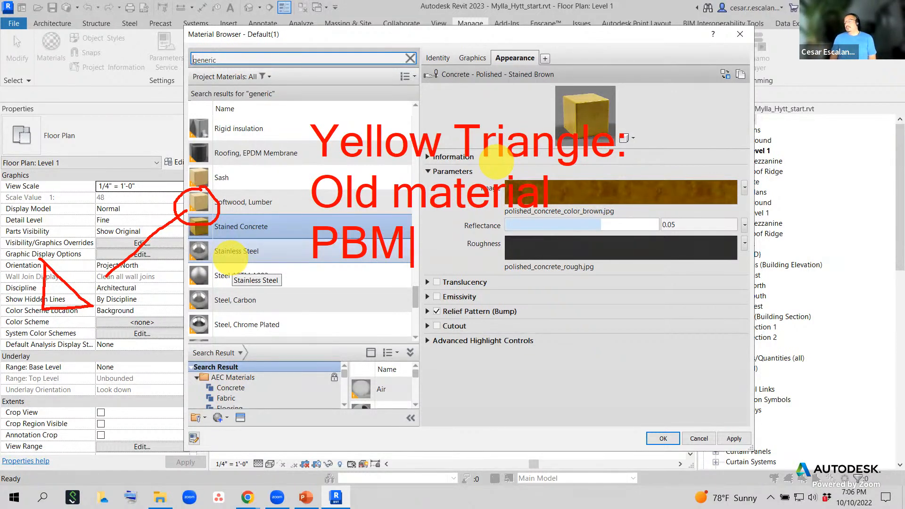
text(Phy)
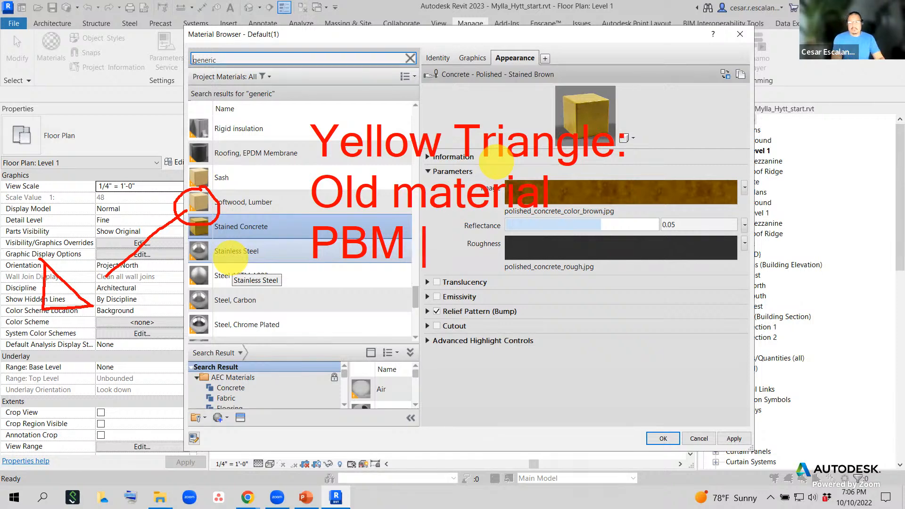
text(ciall)
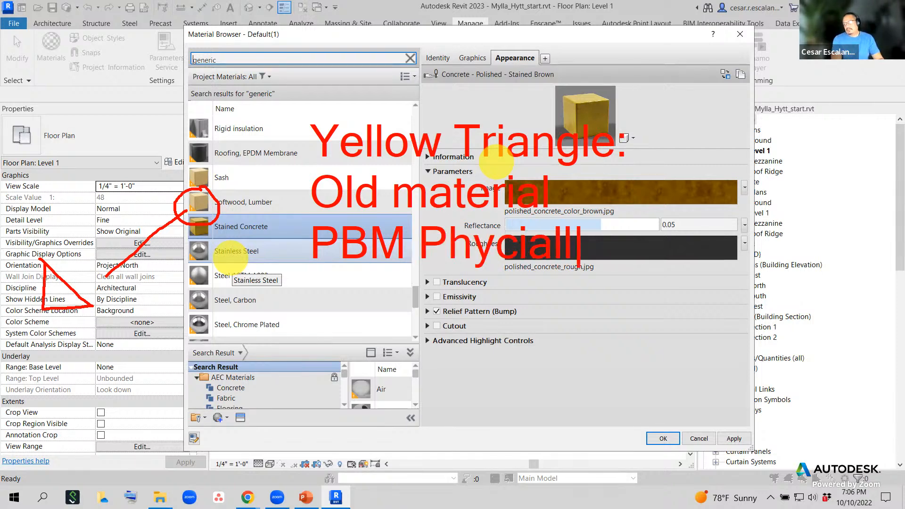
key(BackSpace)
key(BackSpace)
key(BackSpace)
key(BackSpace)
text(sically Base)
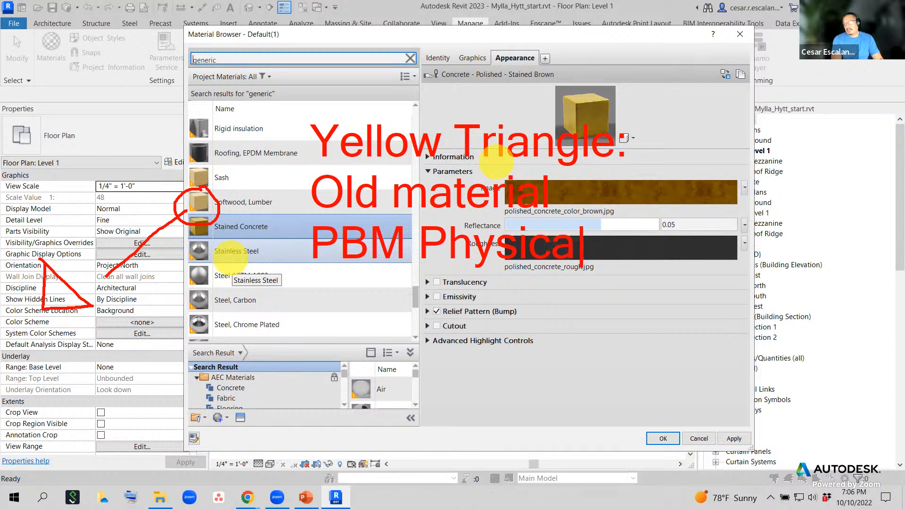
text(d Materia)
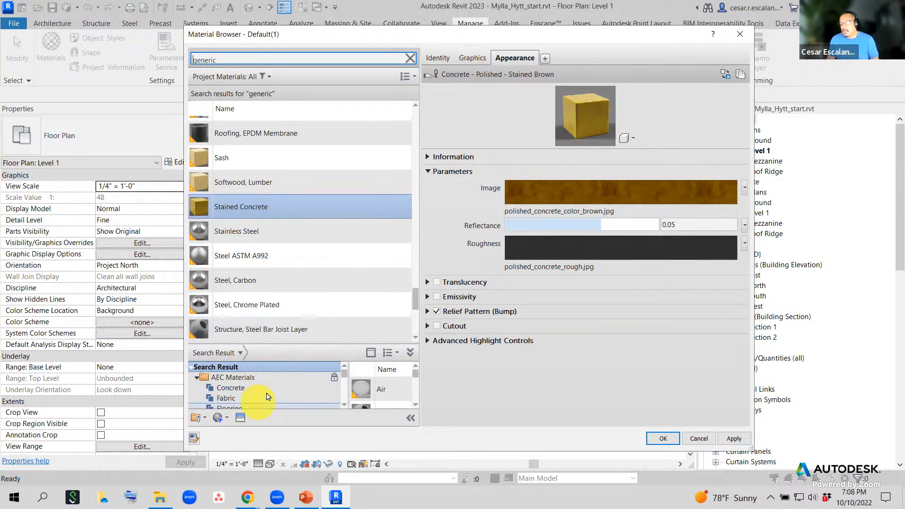
click(241, 419)
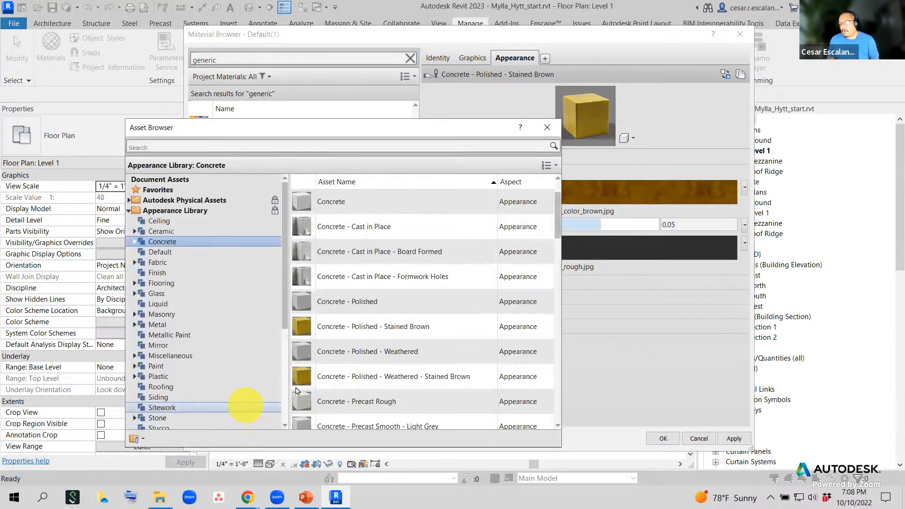
scroll(390, 298, down, 5)
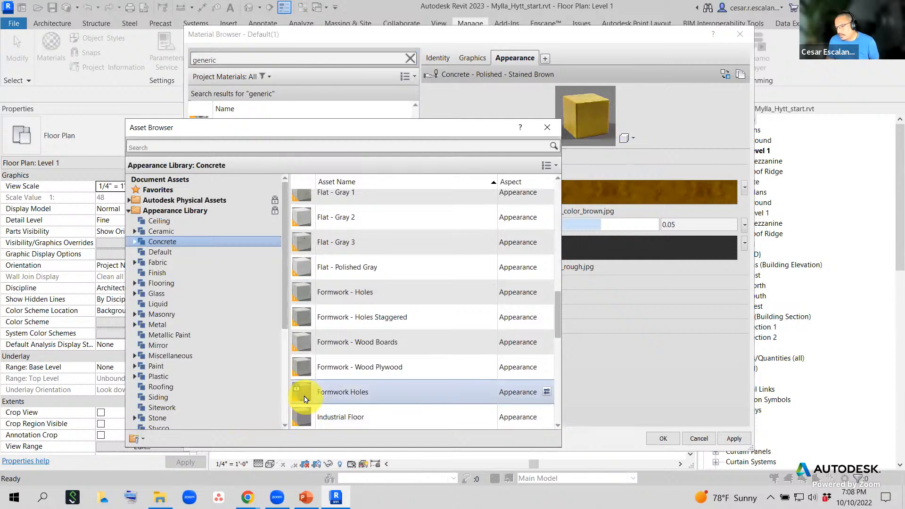
scroll(305, 324, up, 6)
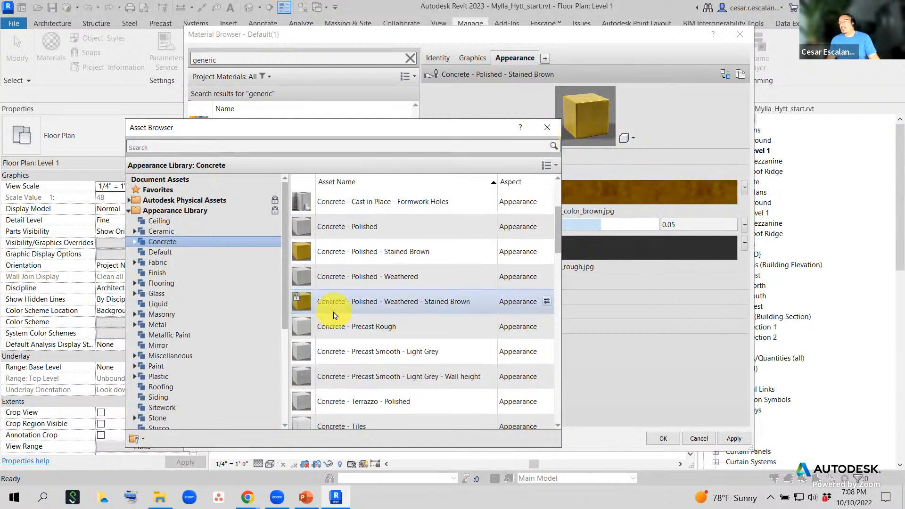
click(553, 131)
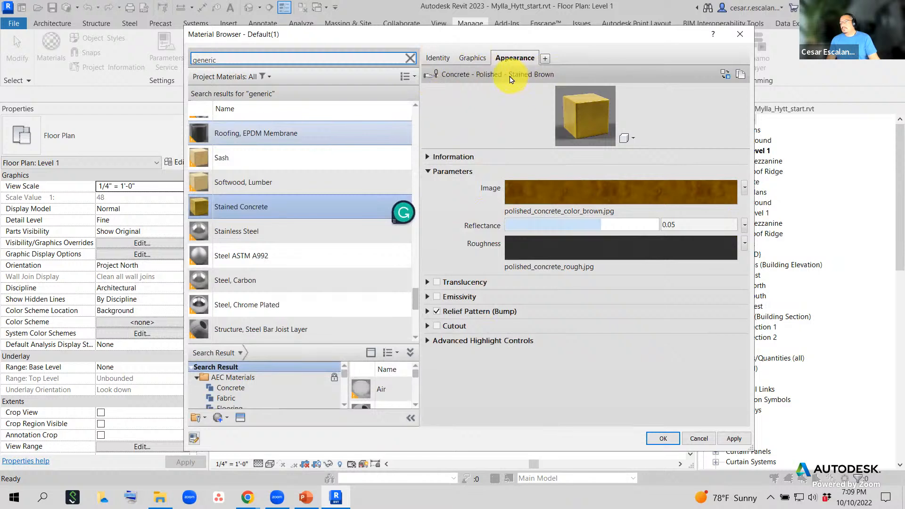
scroll(360, 145, up, 1)
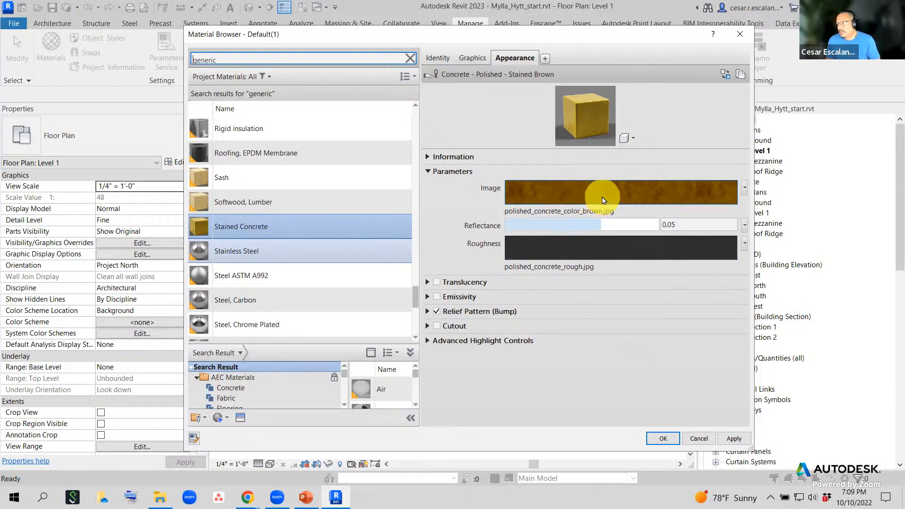
- Open the Texture Editor for polished_concrete_color_brown.jpg and reset Offset Y to 0'-0"
click(604, 198)
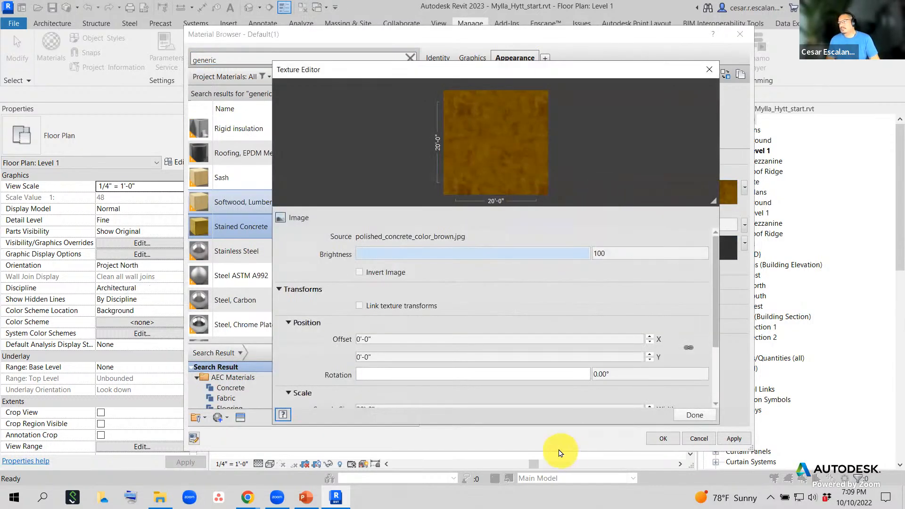
drag(490, 78, 296, 65)
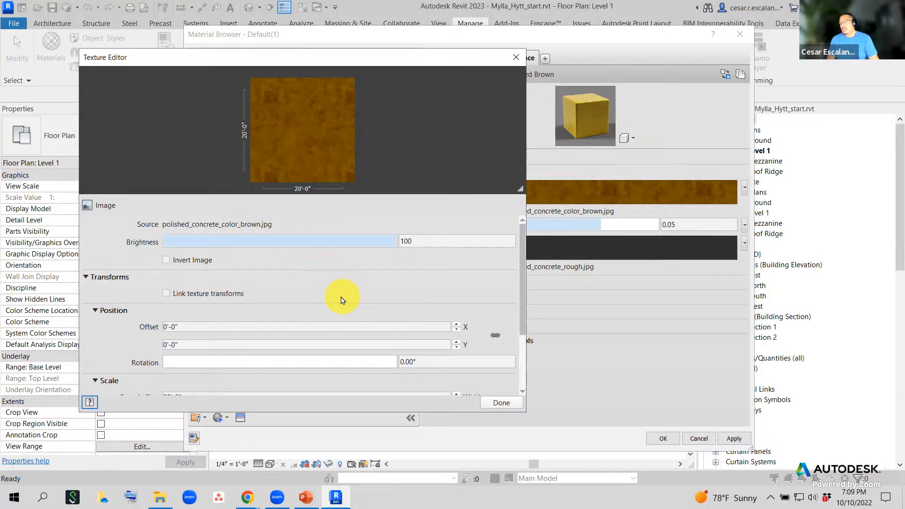
scroll(343, 300, down, 1)
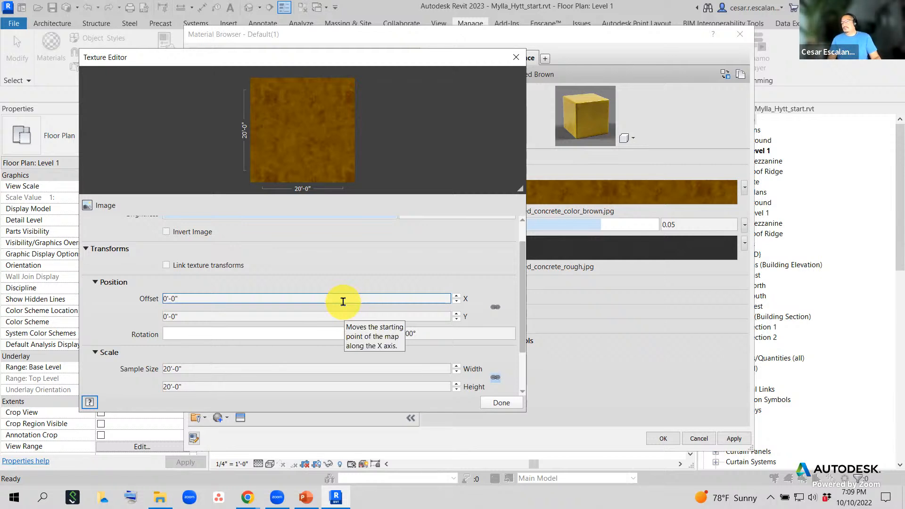
scroll(346, 305, down, 1)
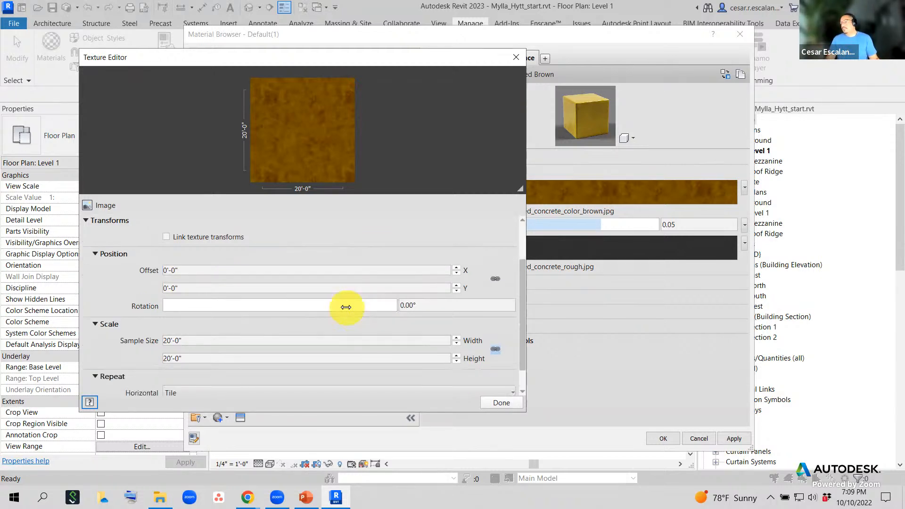
scroll(347, 309, up, 1)
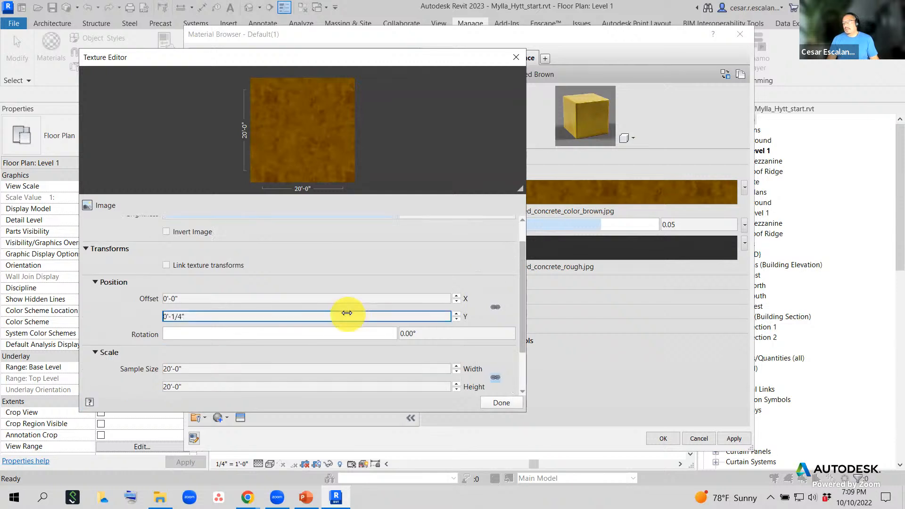
click(456, 320)
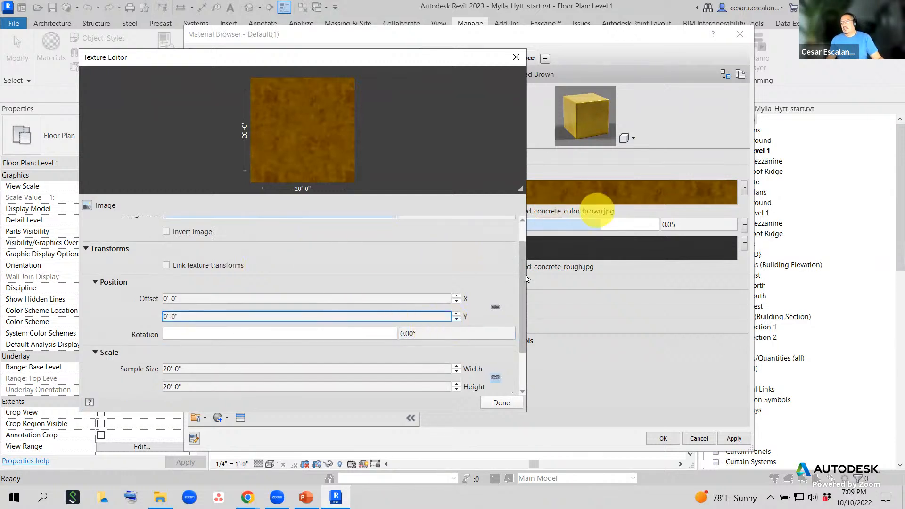
drag(527, 285, 525, 266)
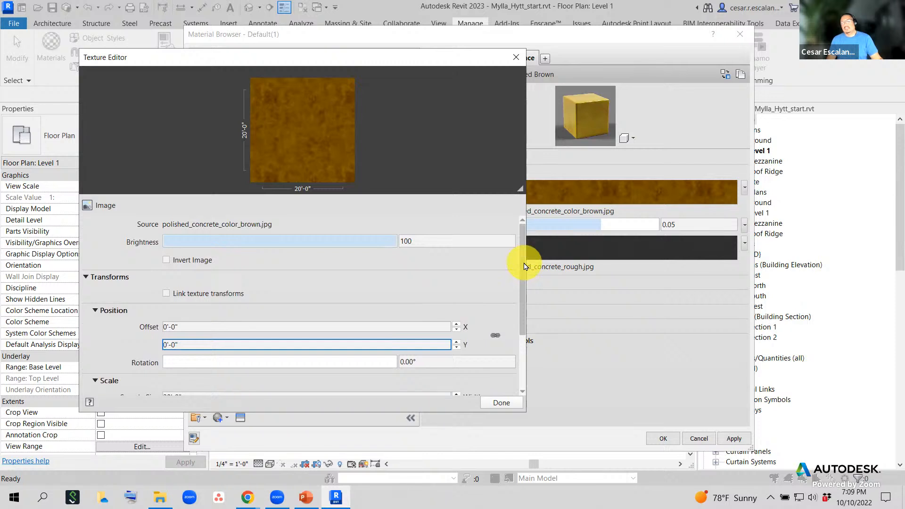
drag(524, 266, 531, 334)
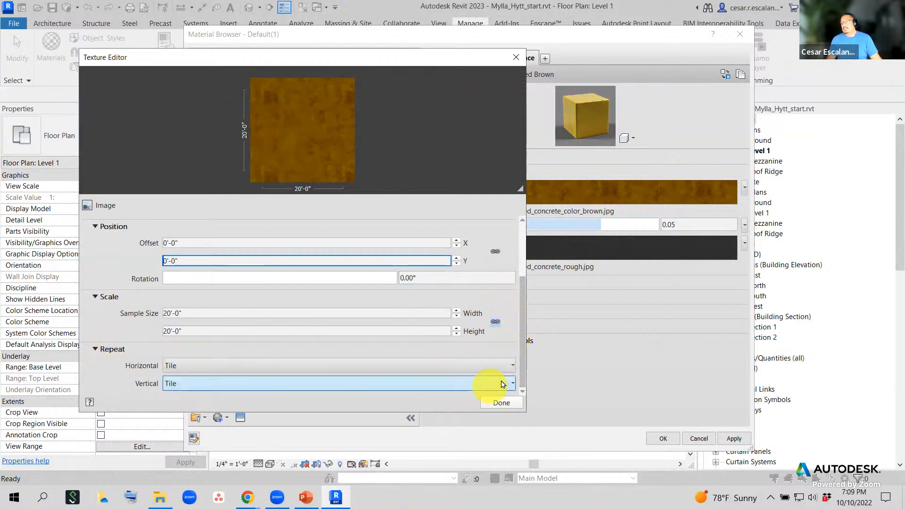
- Keep horizontal and vertical repeat on Tile, then close the Texture Editor
mouse_move(522, 365)
mouse_down()
mouse_move(524, 347)
mouse_move(524, 371)
mouse_up()
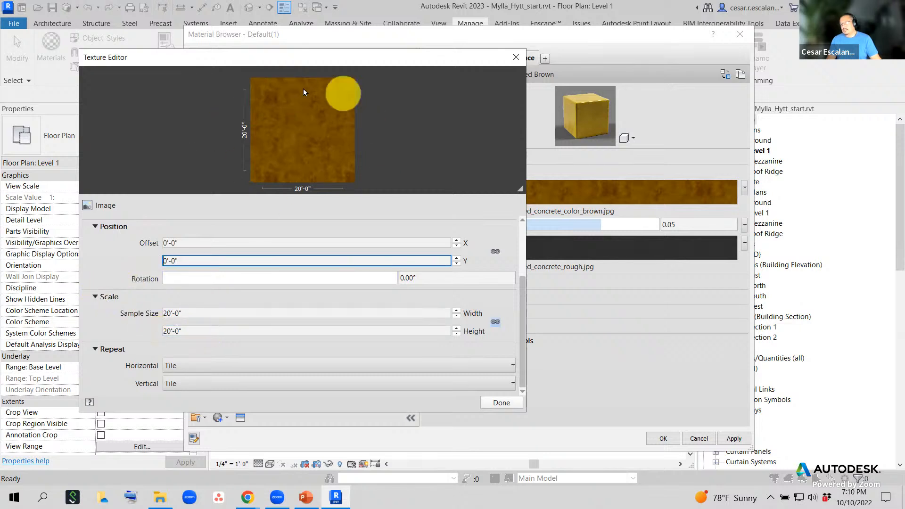
drag(522, 287, 527, 325)
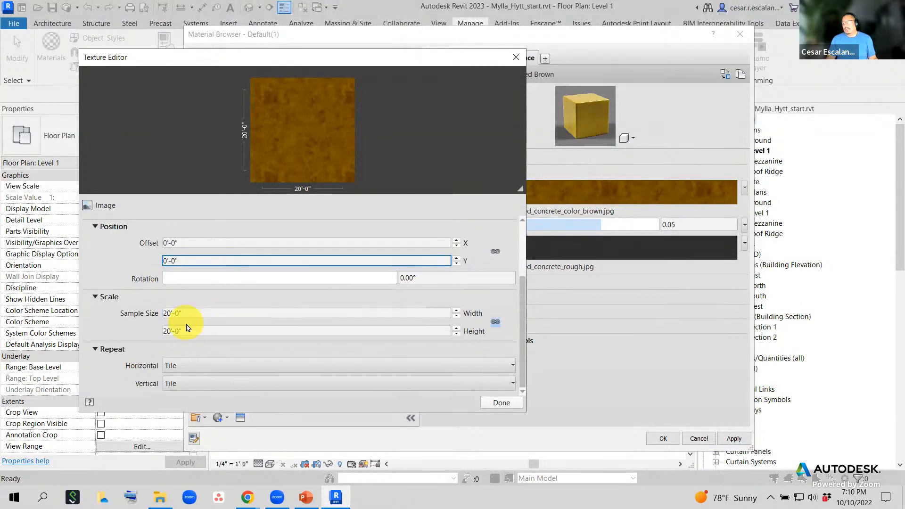
click(217, 366)
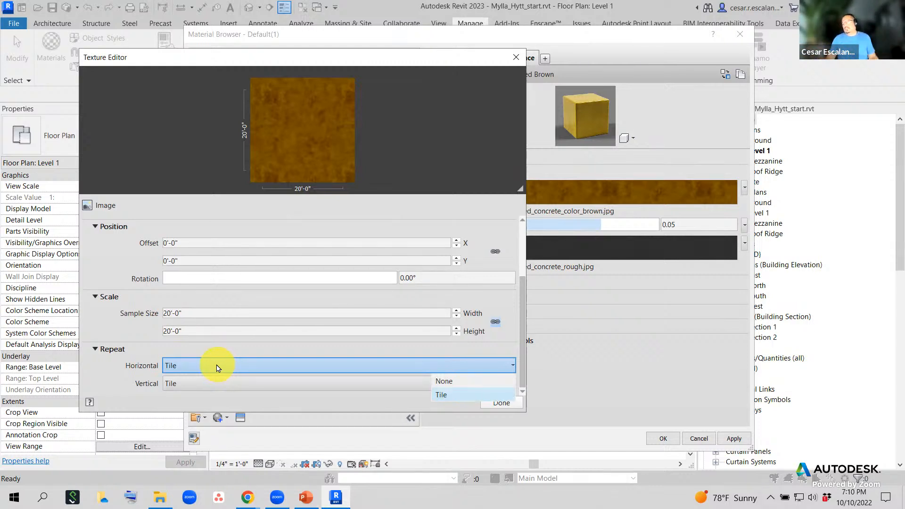
click(153, 362)
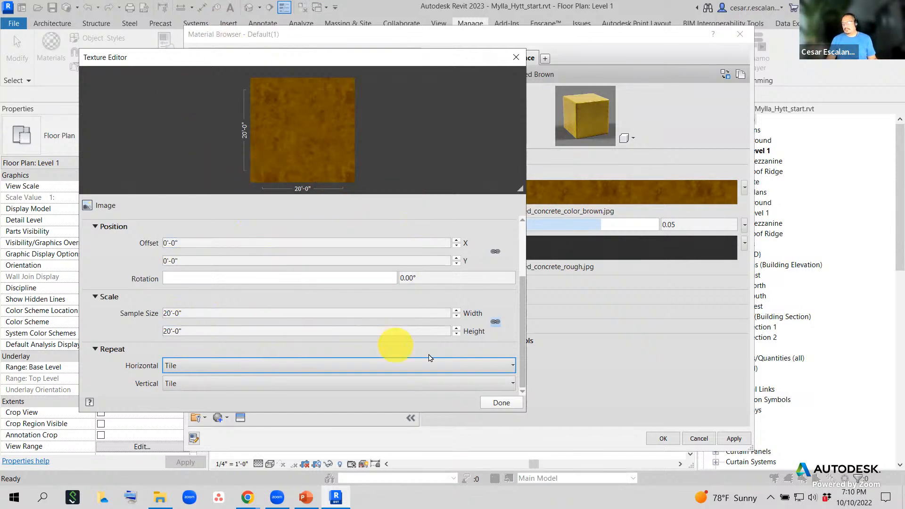
click(517, 58)
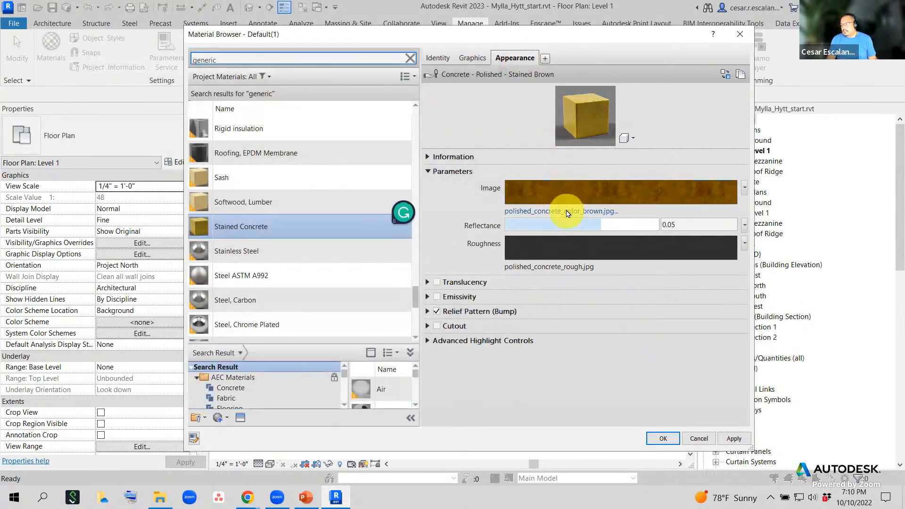
- Open the Select File dialog for the texture image and stay in the Mats textures folder
click(566, 211)
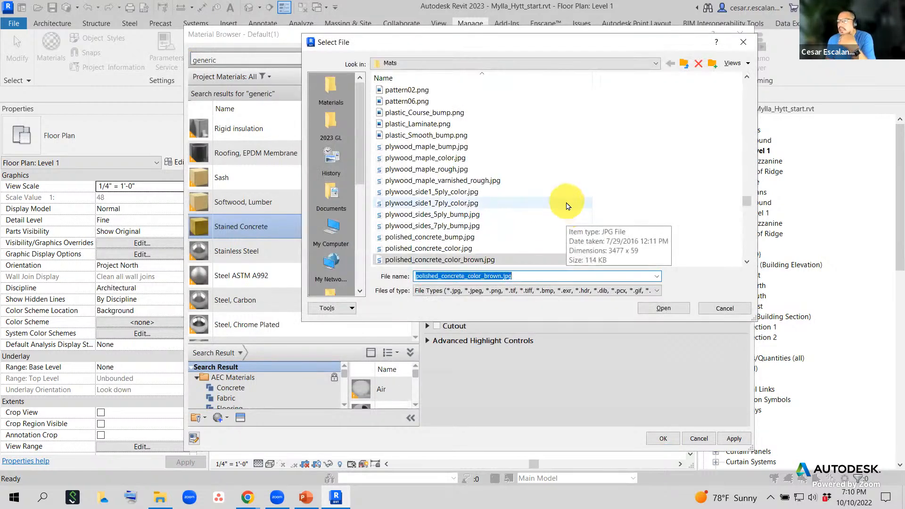
click(655, 63)
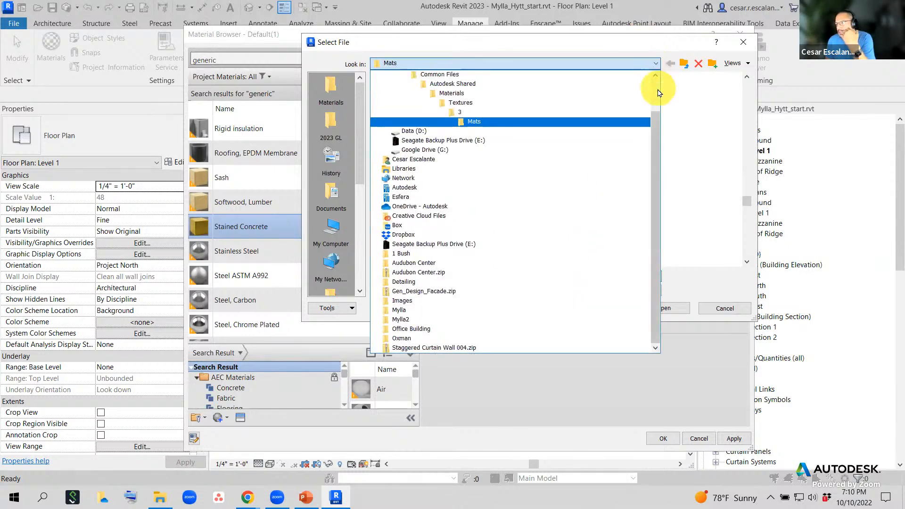
click(656, 76)
click(656, 77)
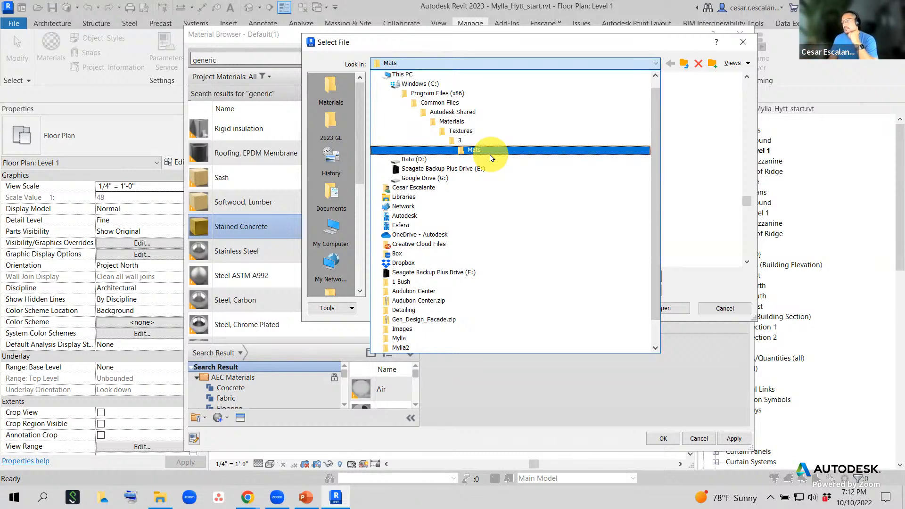
click(161, 497)
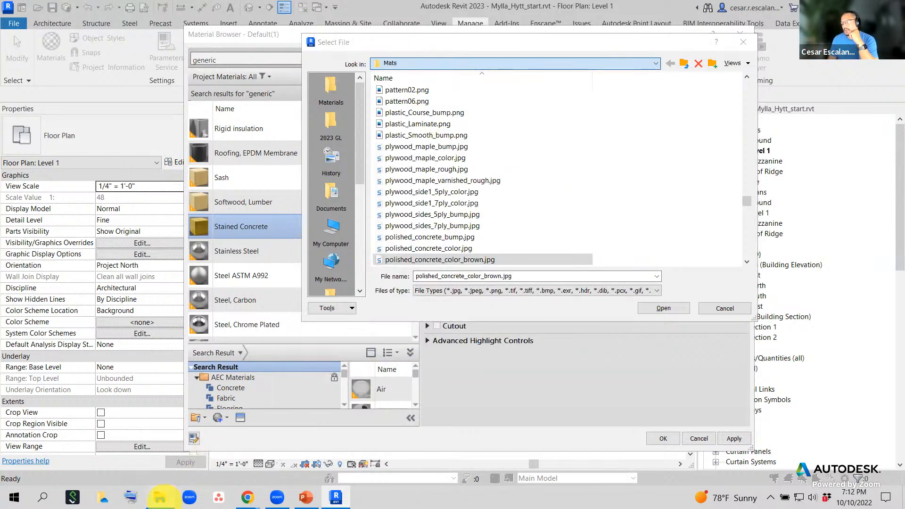
- Navigate File Explorer to Autodesk Docs > Golden Gate > East Residence Hall
scroll(128, 419, down, 2)
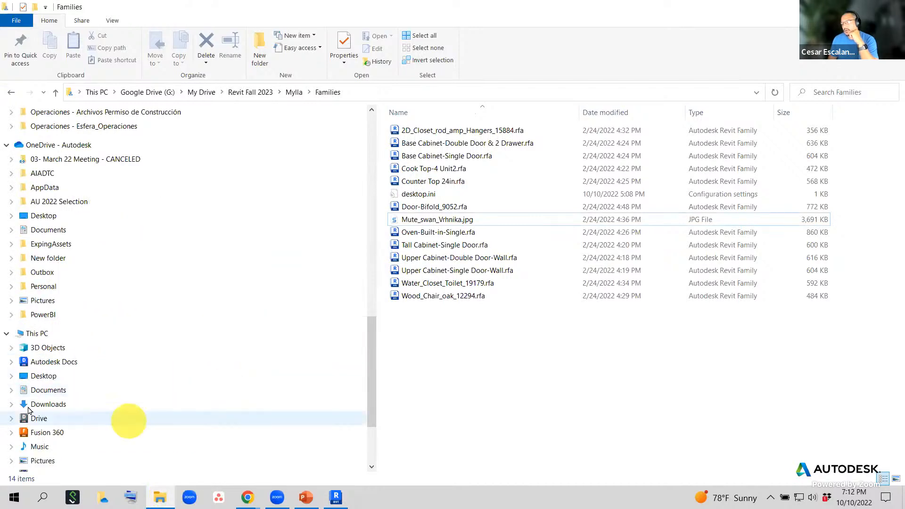
click(54, 361)
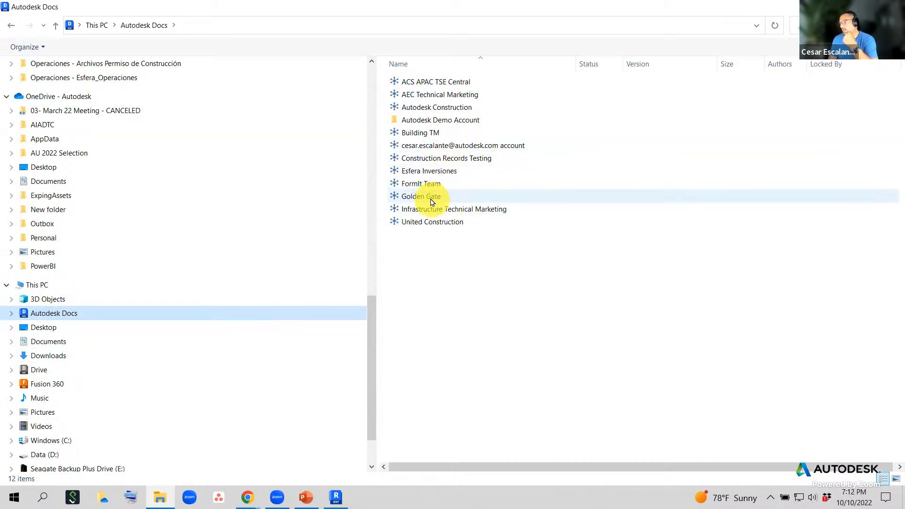
click(431, 198)
double_click(432, 200)
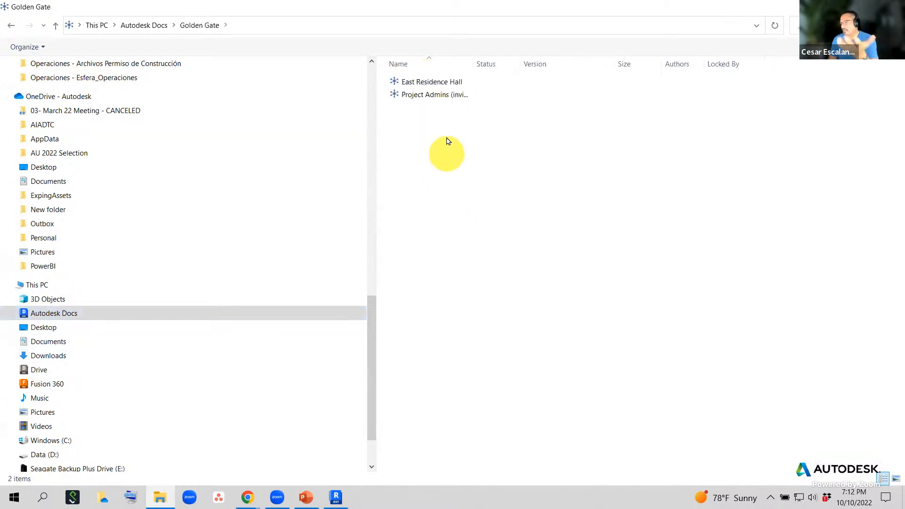
double_click(432, 83)
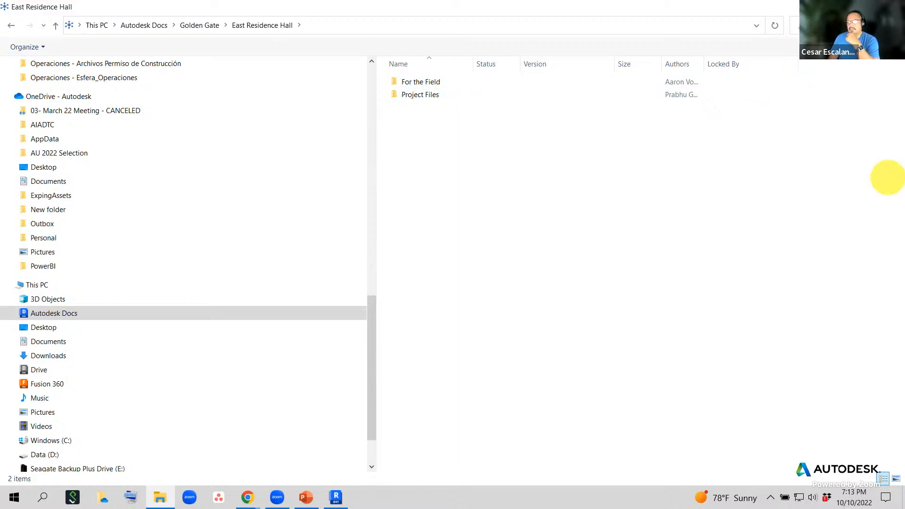
- Cancel the texture file choice in Revit and drag the splitter up to enlarge the library panel
key(alt+Tab)
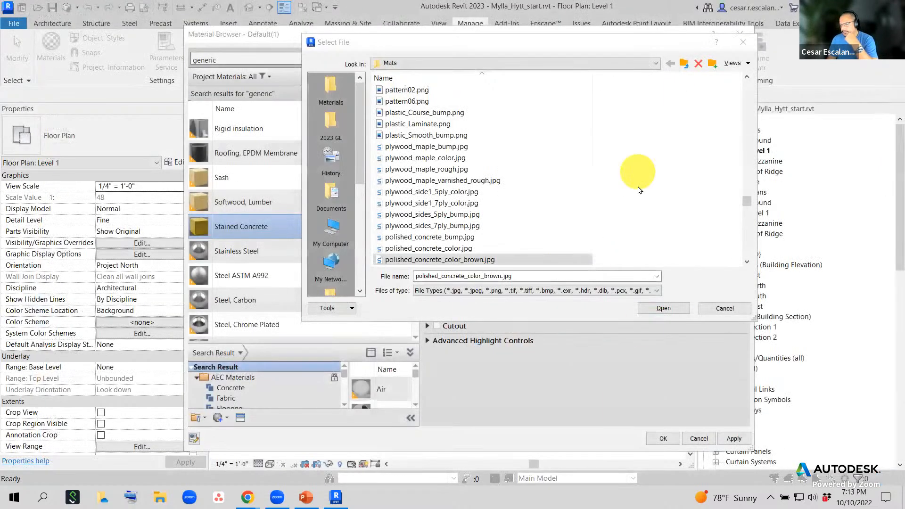
click(738, 317)
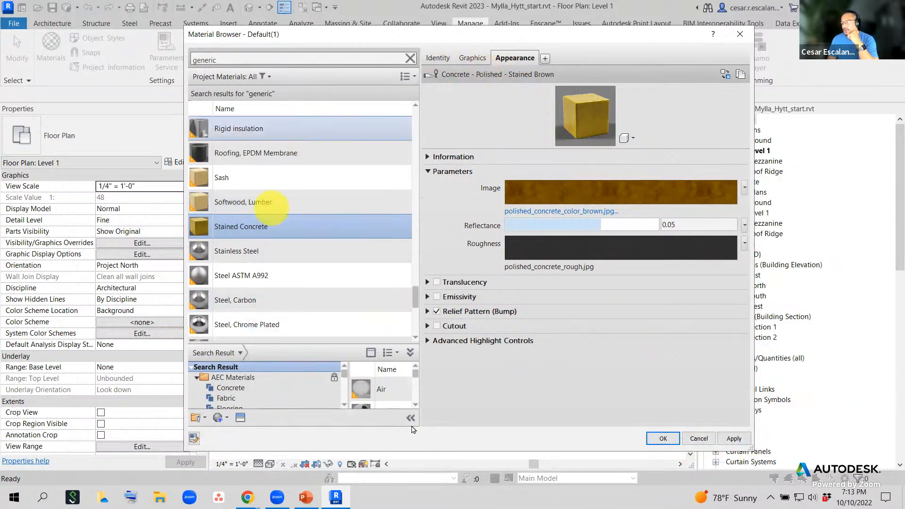
scroll(352, 330, down, 1)
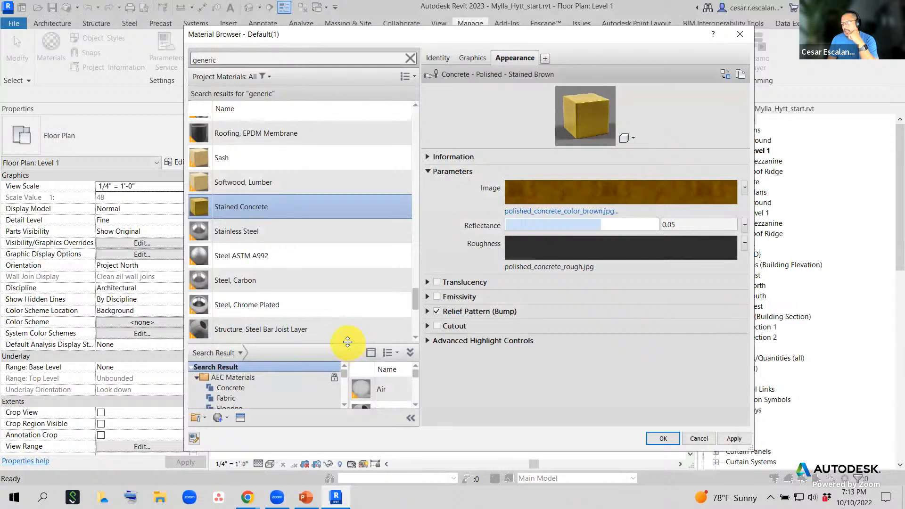
drag(347, 341, 345, 237)
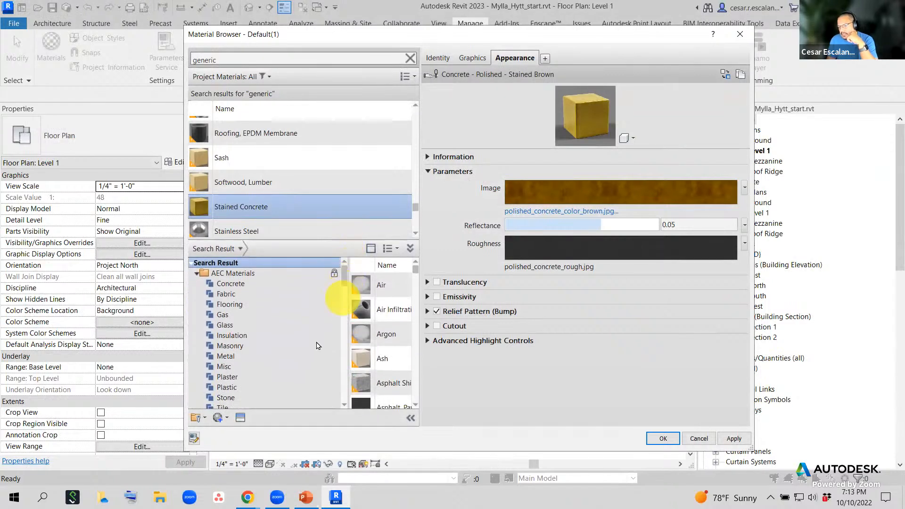
- Look through the asset, create-material and library menus, cancel Open Existing Library, and keep the Material Browser changes
click(240, 418)
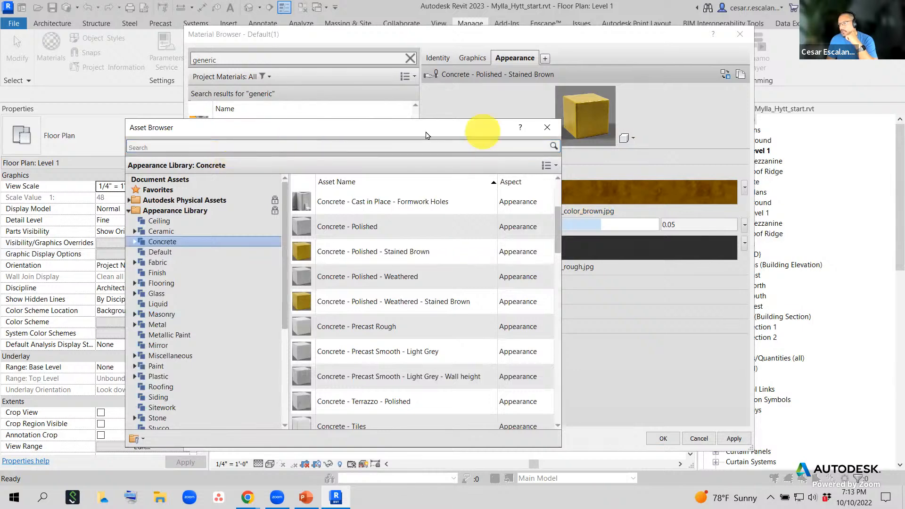
click(547, 127)
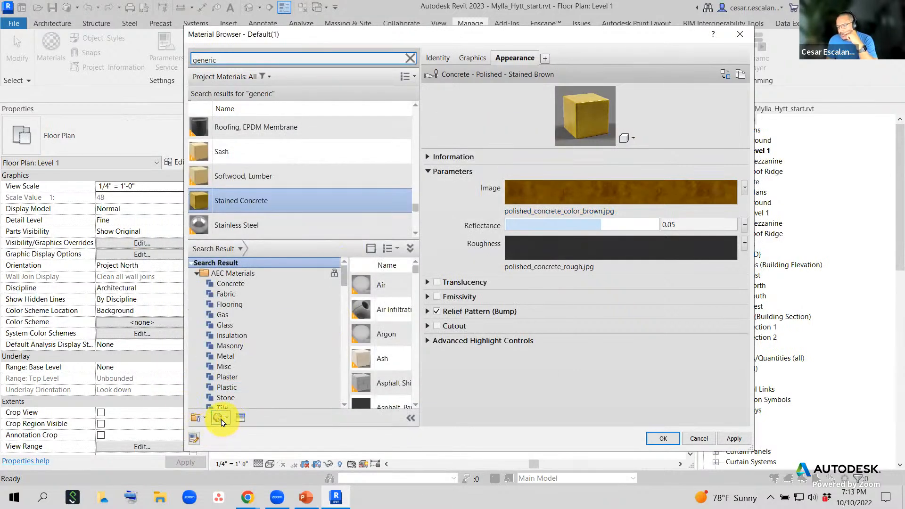
click(223, 419)
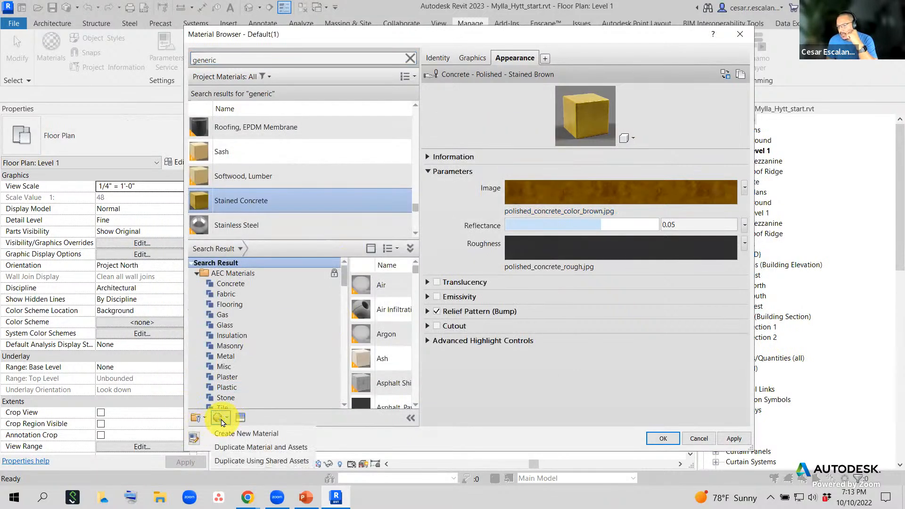
click(205, 419)
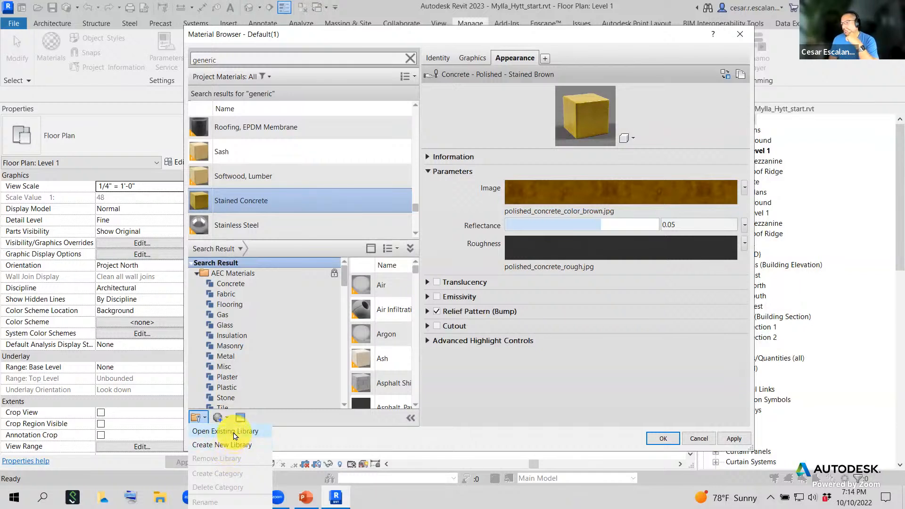
click(234, 436)
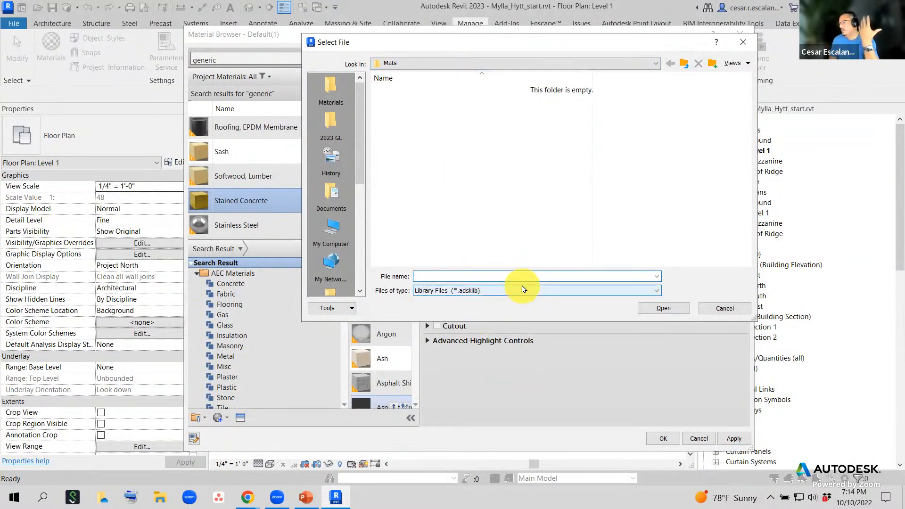
click(720, 309)
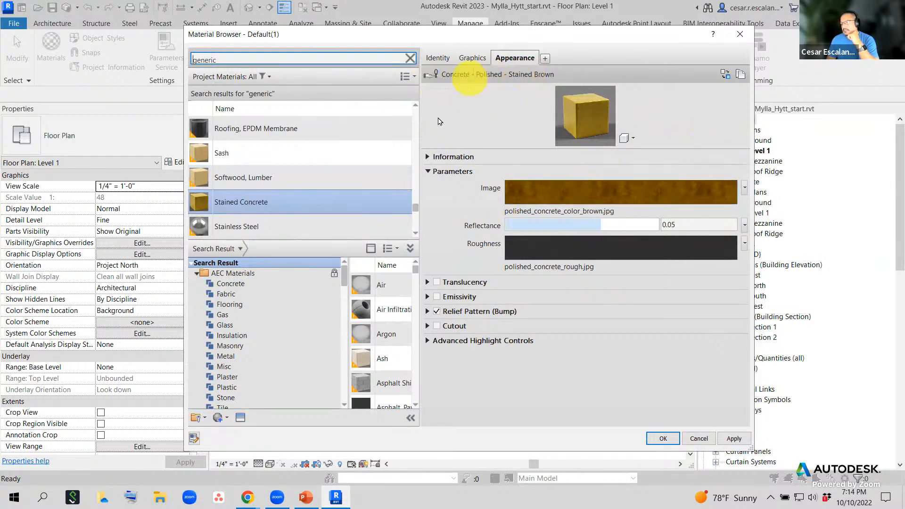
click(667, 439)
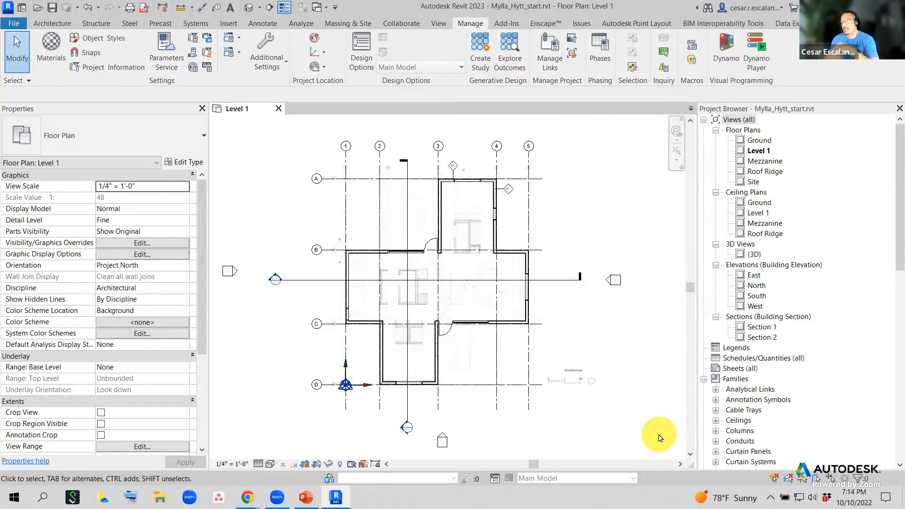
- In the default 3D view, select the Generic - 12" floor and open its type's layer structure
click(251, 9)
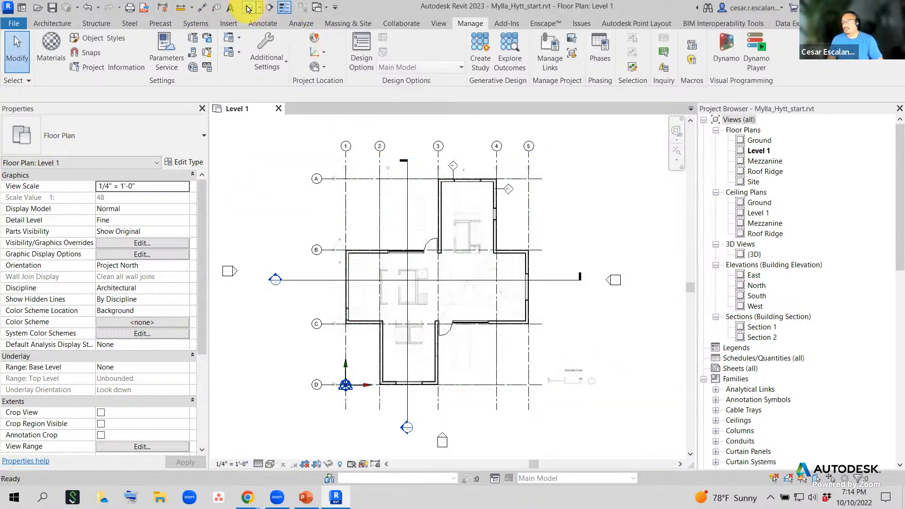
scroll(468, 359, up, 5)
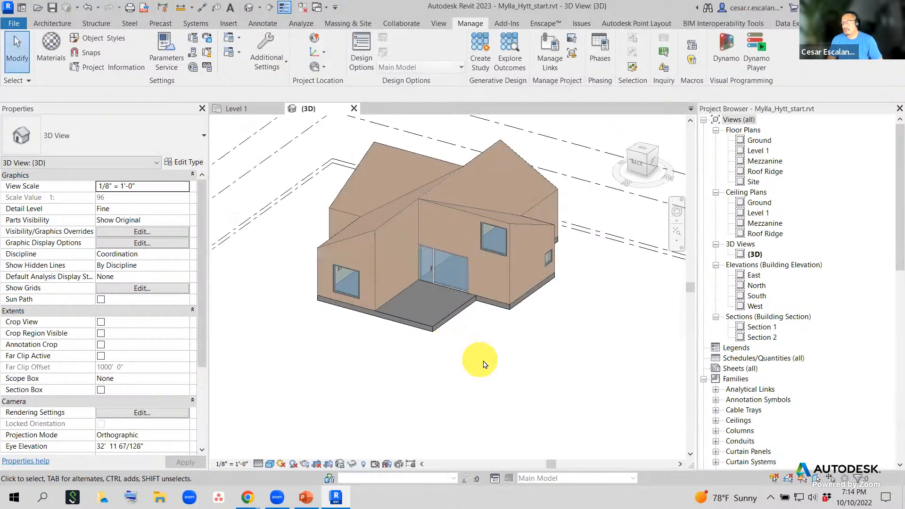
middle_drag(481, 405, 546, 404)
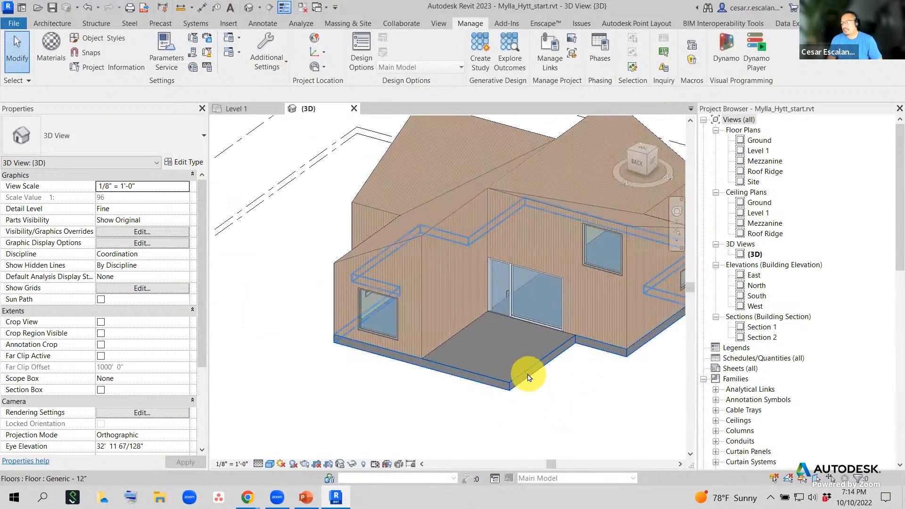
click(529, 377)
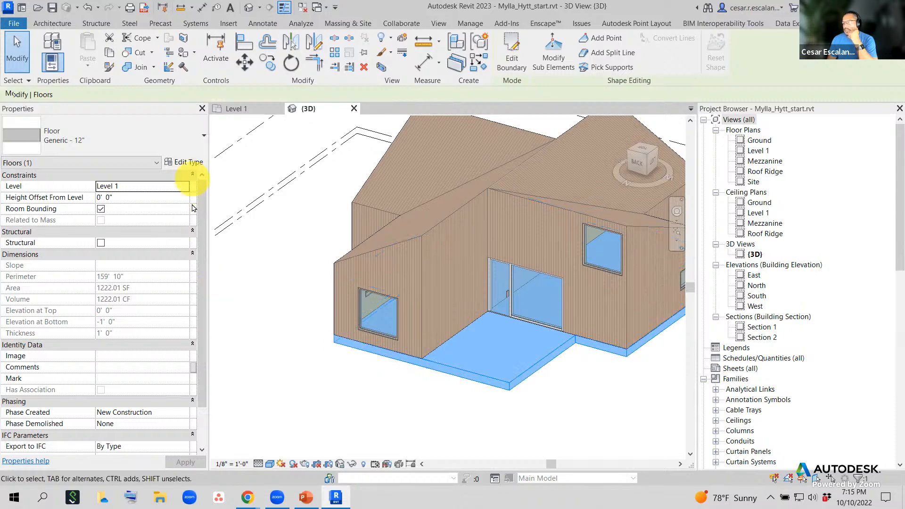
click(191, 164)
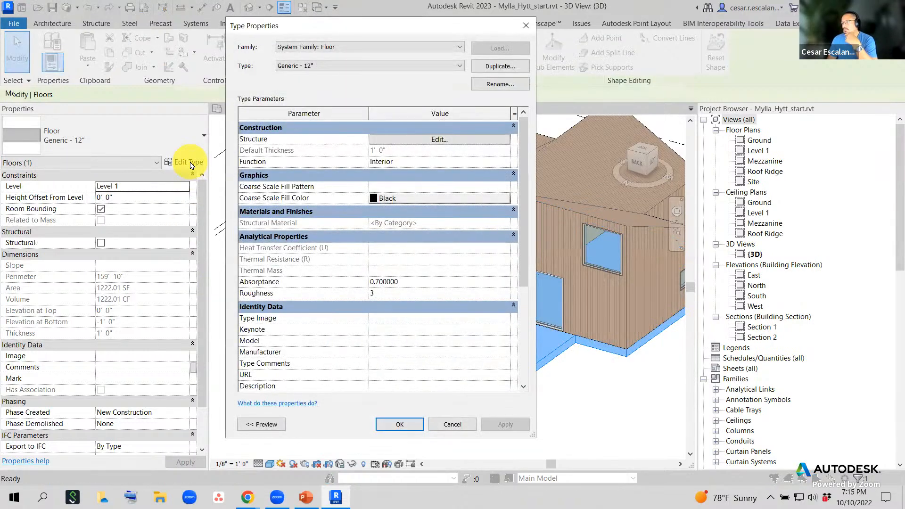
click(438, 139)
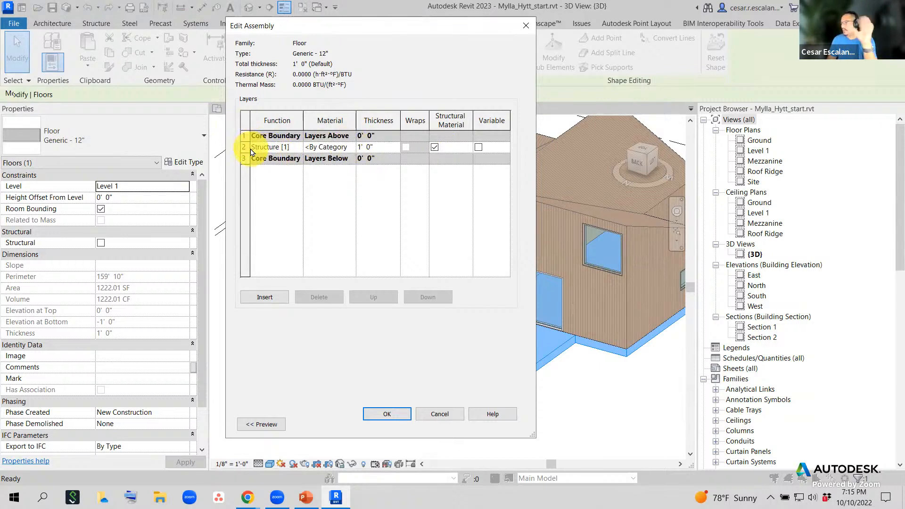
- Assign Stained Concrete to the structure layer and confirm the assembly and type properties
click(355, 147)
click(354, 147)
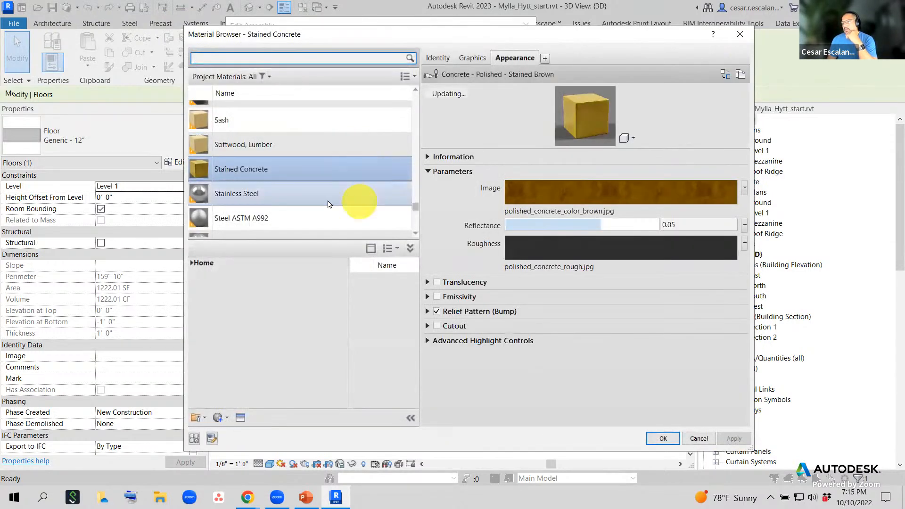
drag(297, 36, 601, 202)
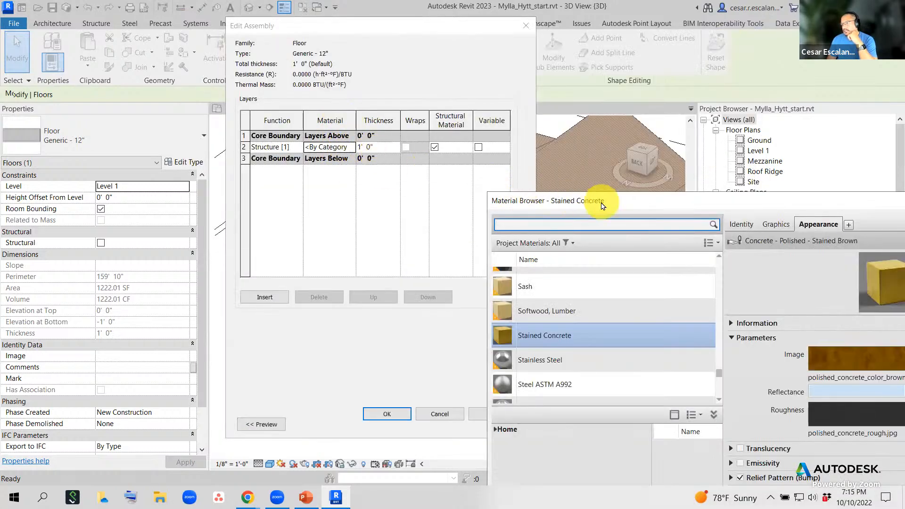
drag(588, 201, 269, 56)
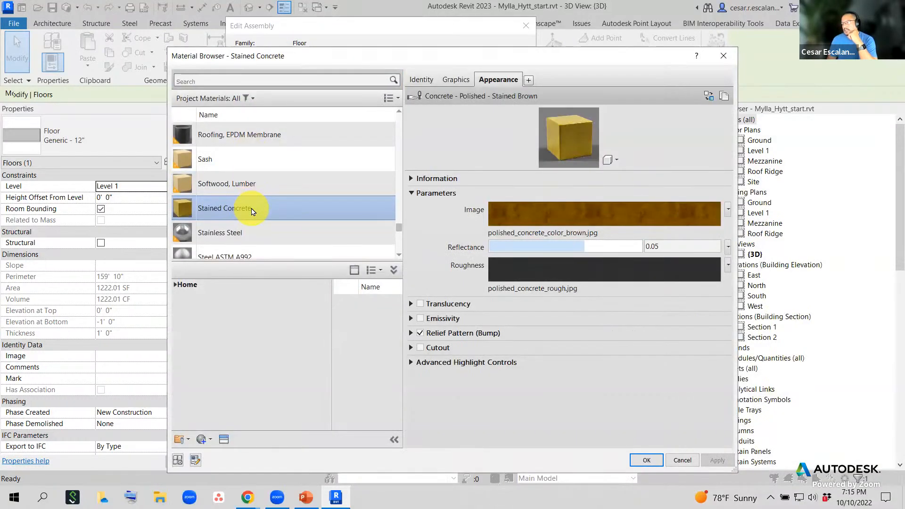
click(649, 461)
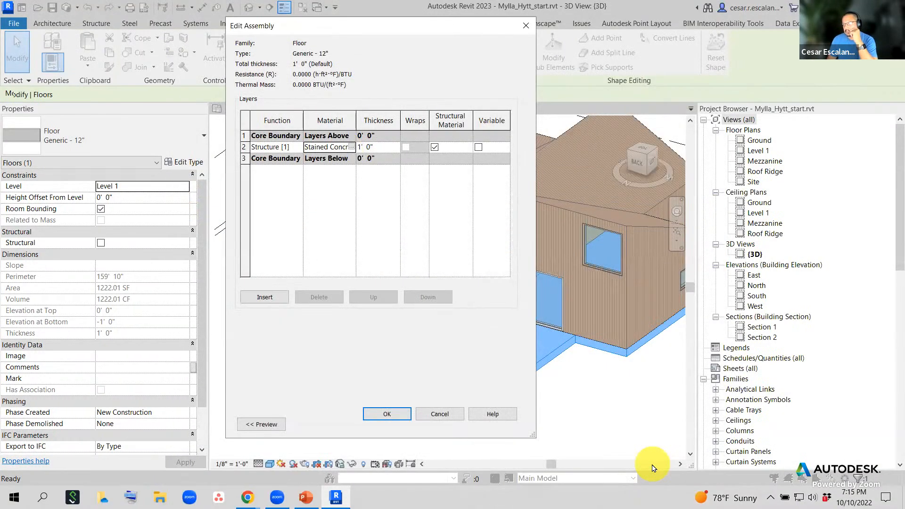
click(393, 415)
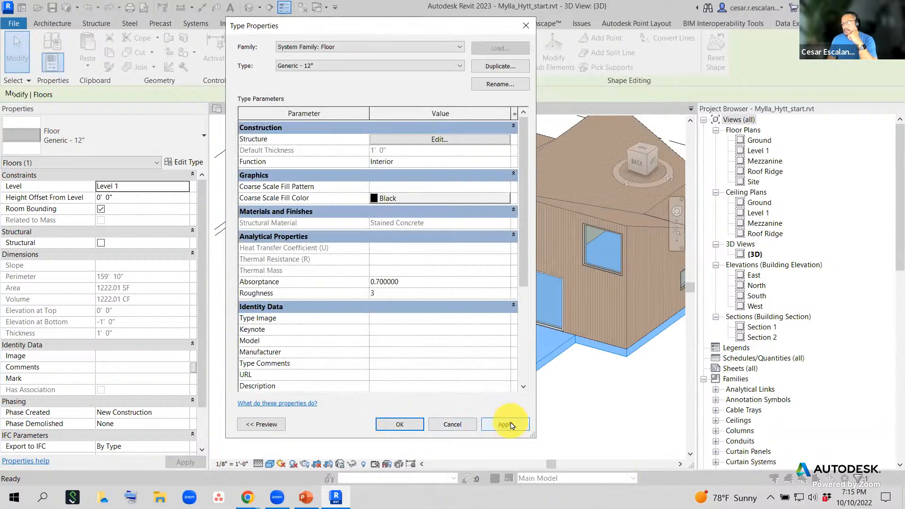
click(401, 425)
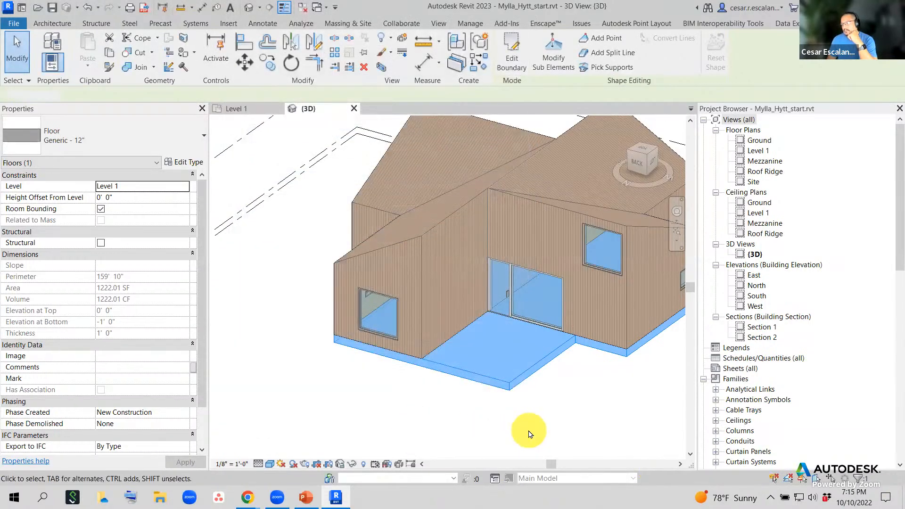
click(529, 434)
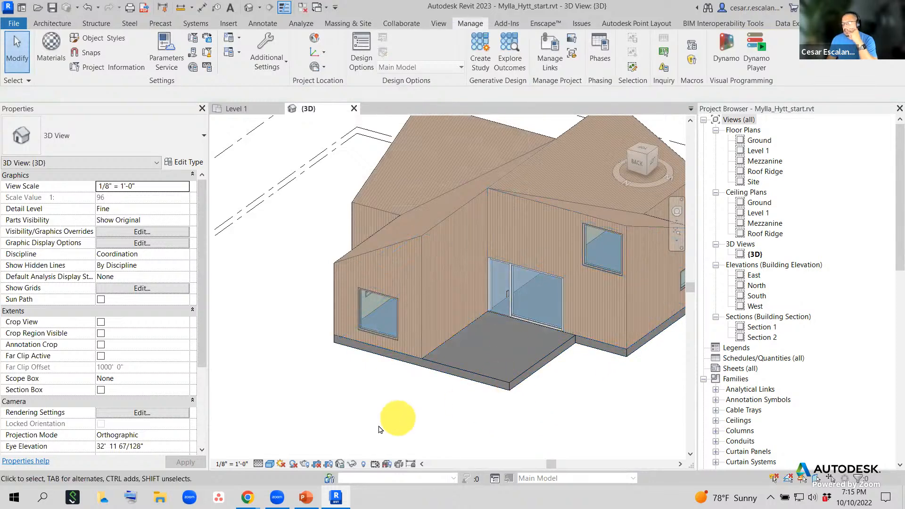
- Set the 3D view's visual style to Realistic and zoom around the brown concrete floor slab
click(271, 465)
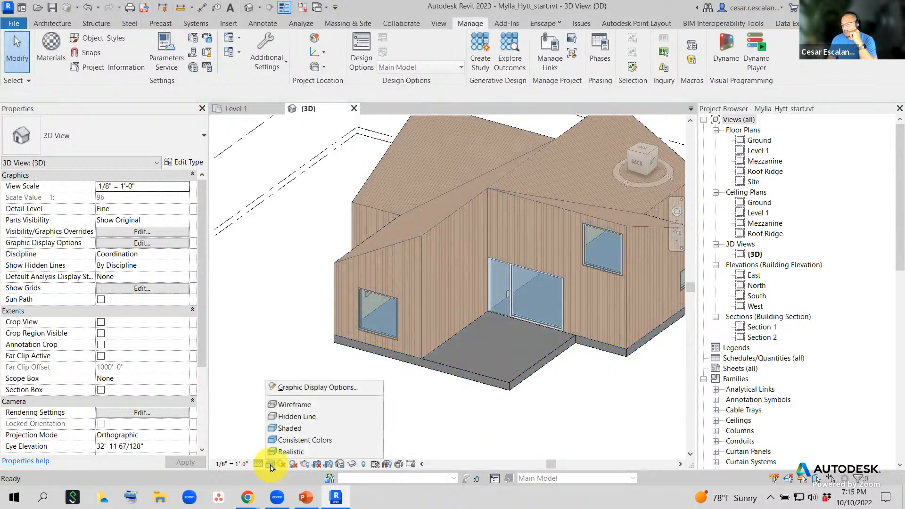
click(286, 452)
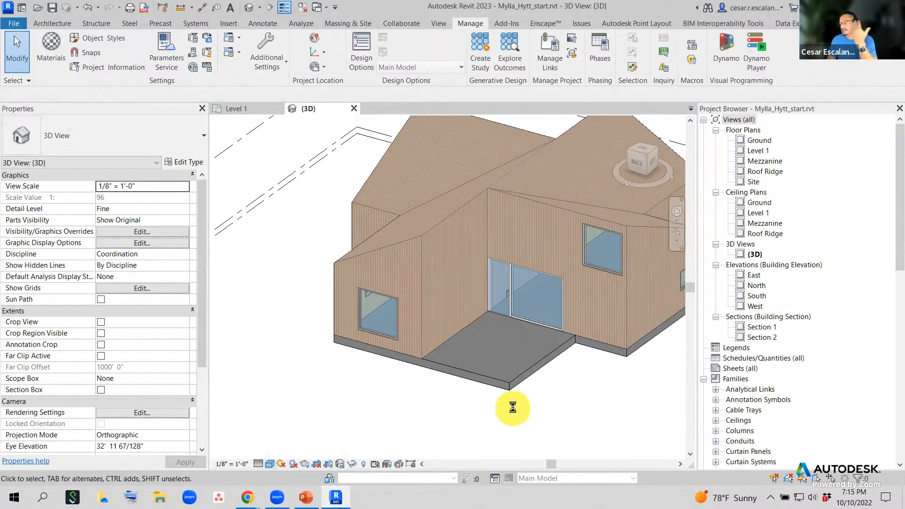
scroll(558, 378, up, 3)
scroll(558, 378, up, 2)
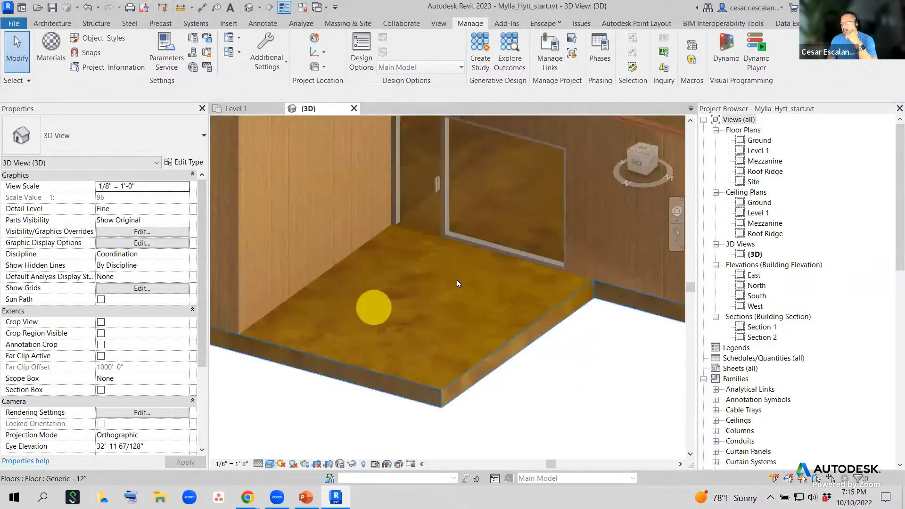
scroll(378, 301, up, 4)
scroll(412, 282, up, 1)
middle_drag(413, 300, 362, 360)
scroll(324, 377, down, 5)
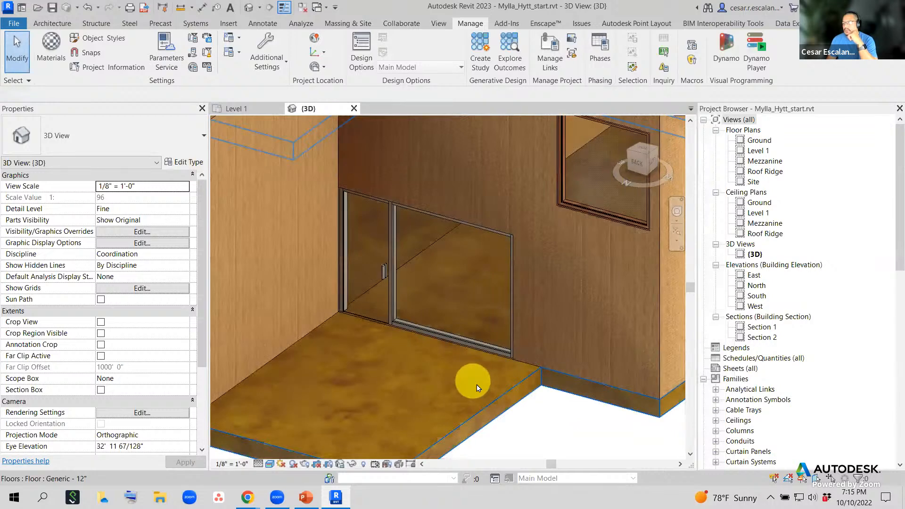
middle_drag(492, 385, 539, 316)
scroll(539, 315, down, 3)
middle_drag(558, 395, 540, 409)
scroll(544, 387, down, 4)
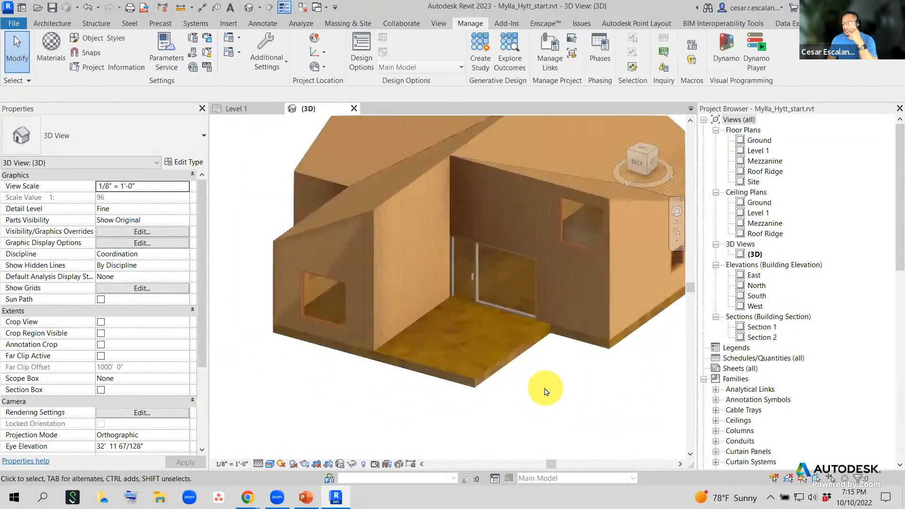
scroll(547, 406, down, 2)
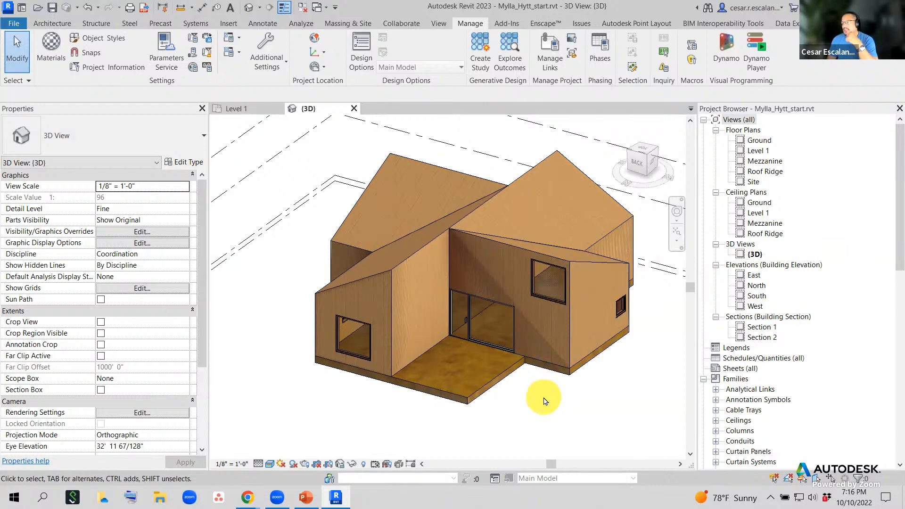
- Orbit the model to a front-left view, then bring up the File menu to save a copy
click(521, 370)
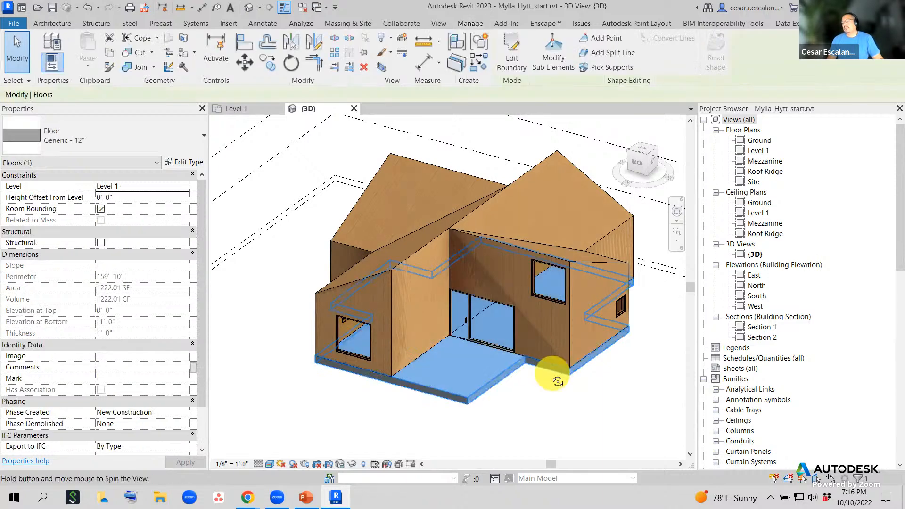
shift+middle_drag(557, 381, 542, 356)
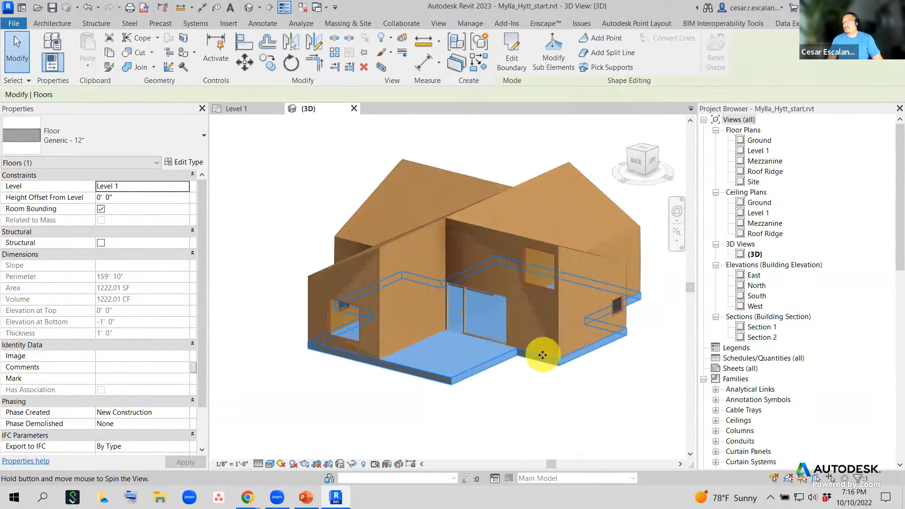
click(527, 414)
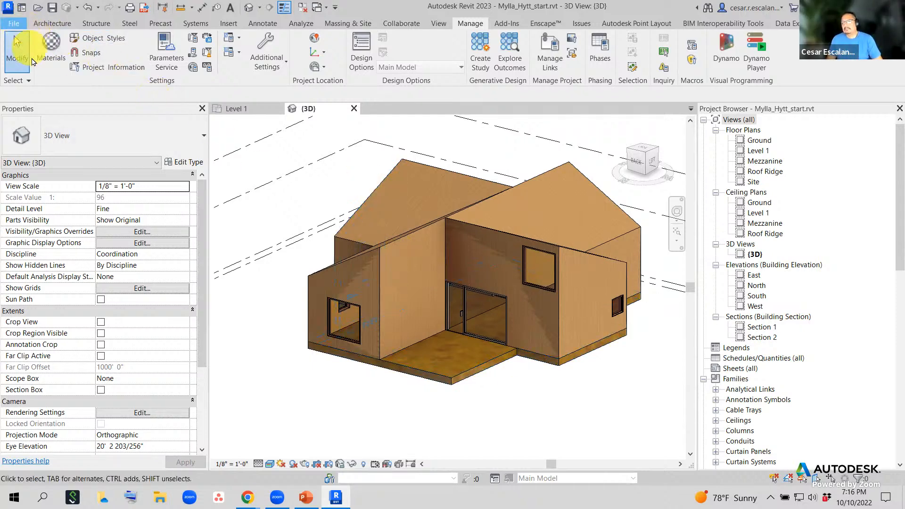
click(14, 24)
- Save the project as a new file, browsing to Google Drive > My Drive > Revit Fall 2023 > Work_in_Progress
mouse_move(47, 178)
click(158, 134)
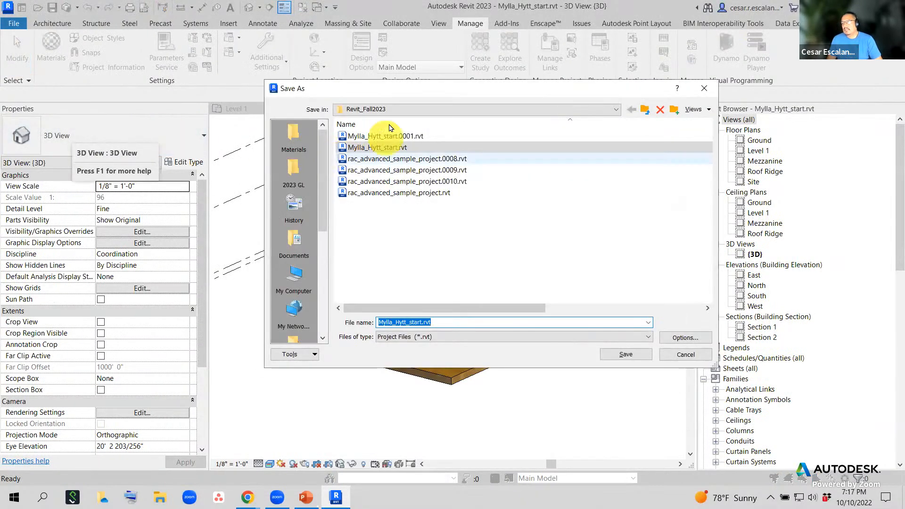
click(392, 111)
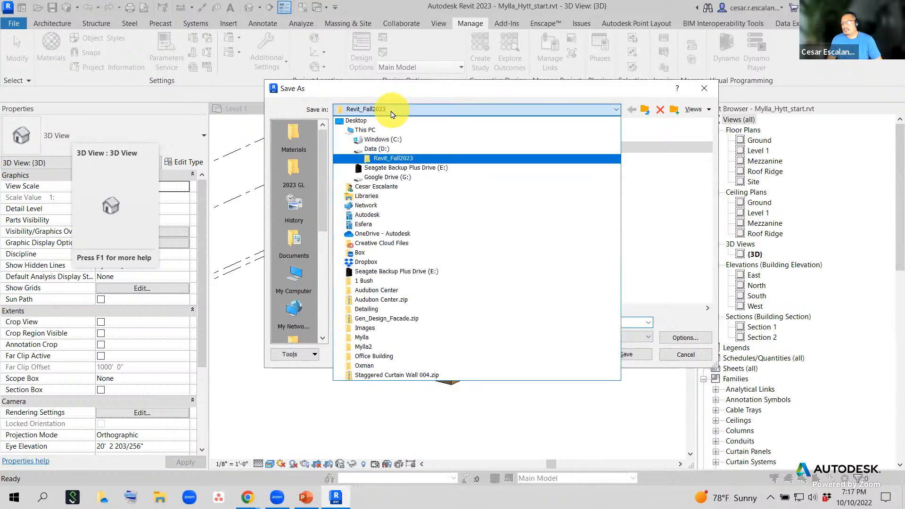
click(373, 130)
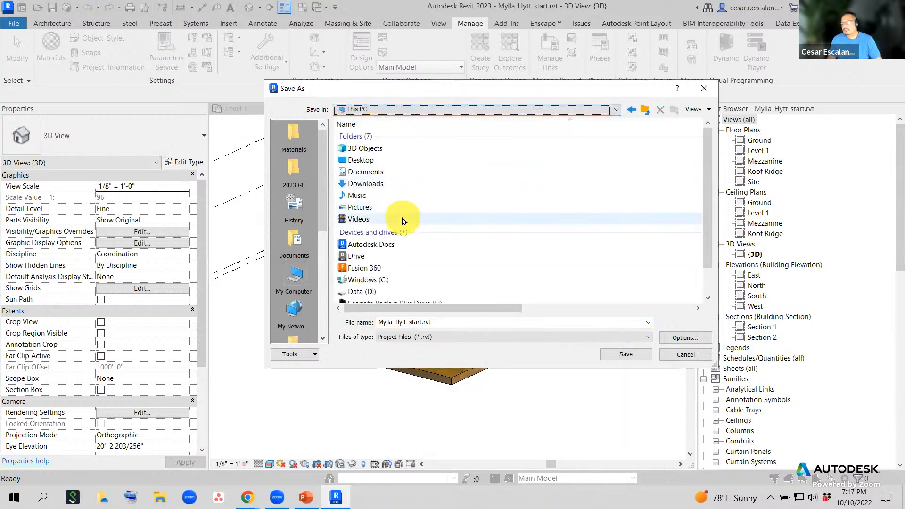
scroll(394, 182, down, 1)
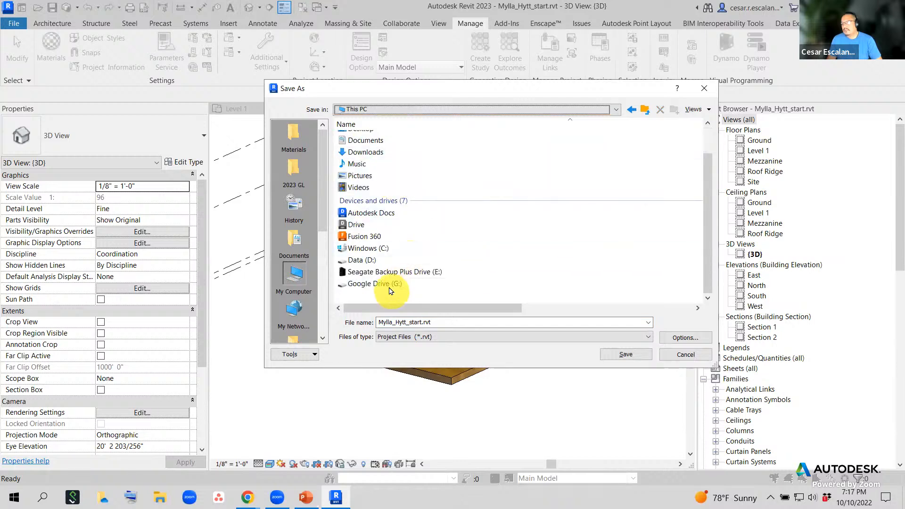
double_click(390, 285)
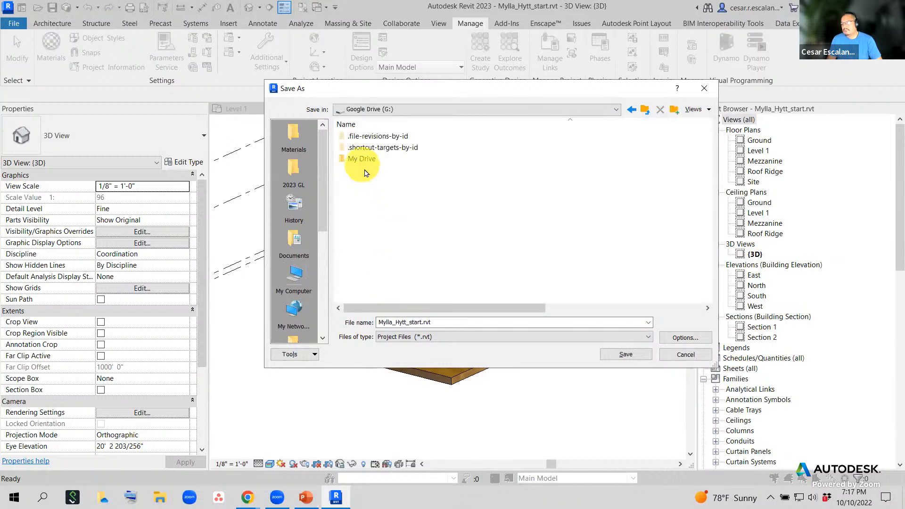
double_click(363, 161)
scroll(420, 220, down, 4)
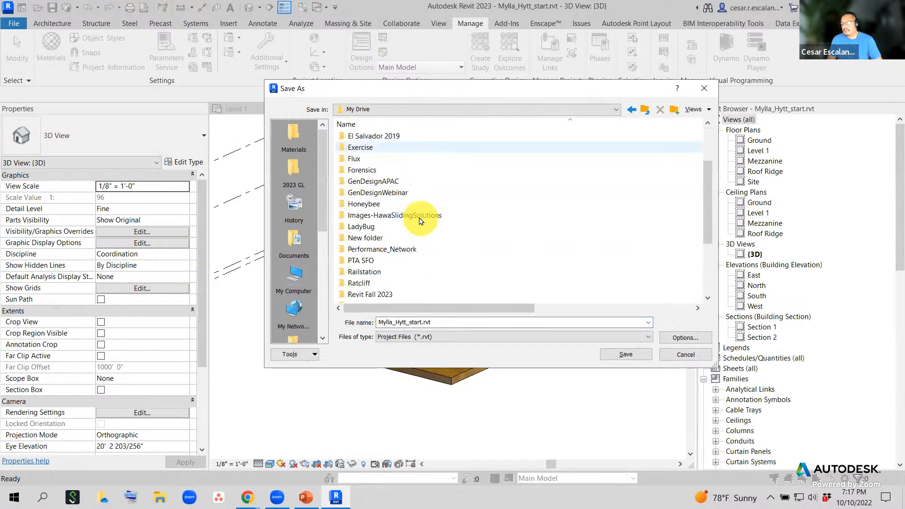
double_click(385, 227)
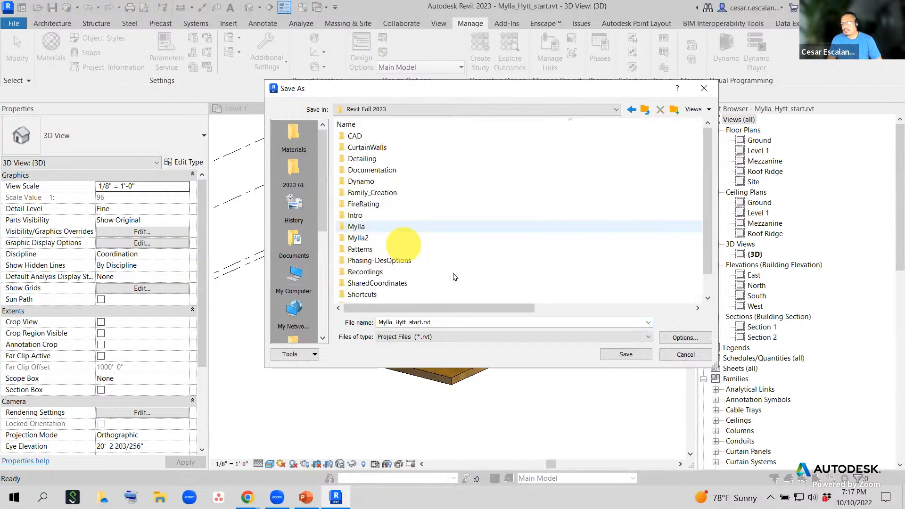
scroll(454, 243, down, 1)
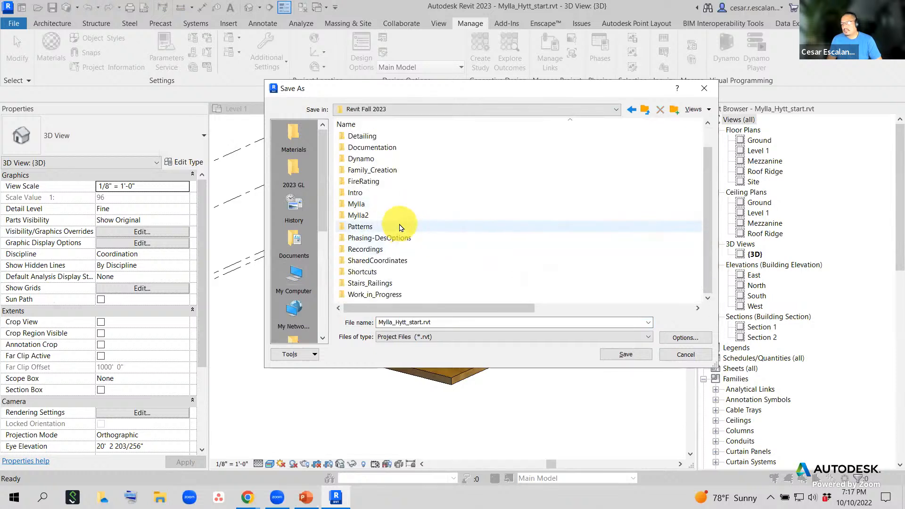
double_click(364, 293)
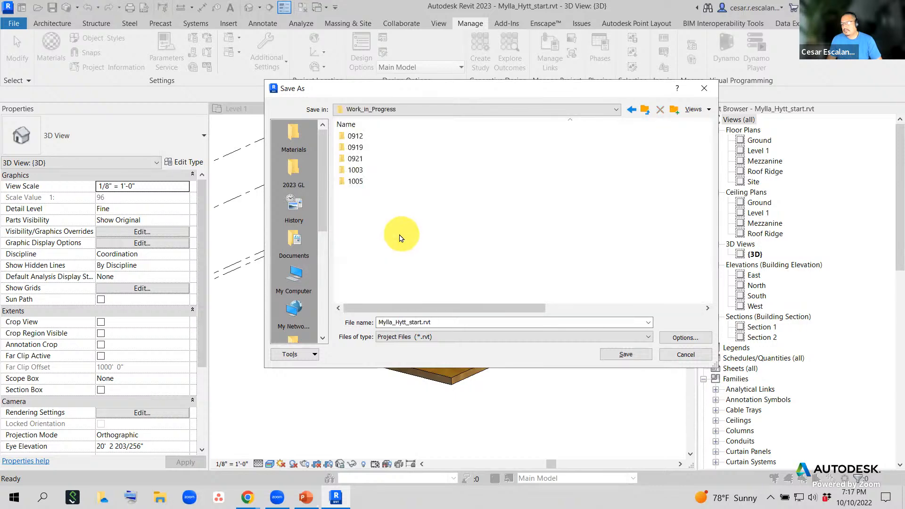
- Create a new folder named 1010 in Work_in_Progress and save Mylla_Hytt_start.rvt into it
right_click(391, 225)
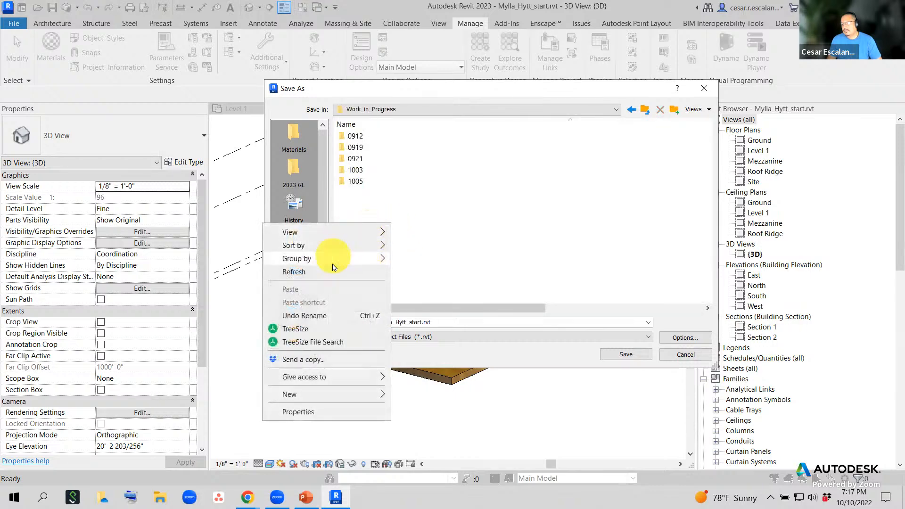
mouse_move(347, 394)
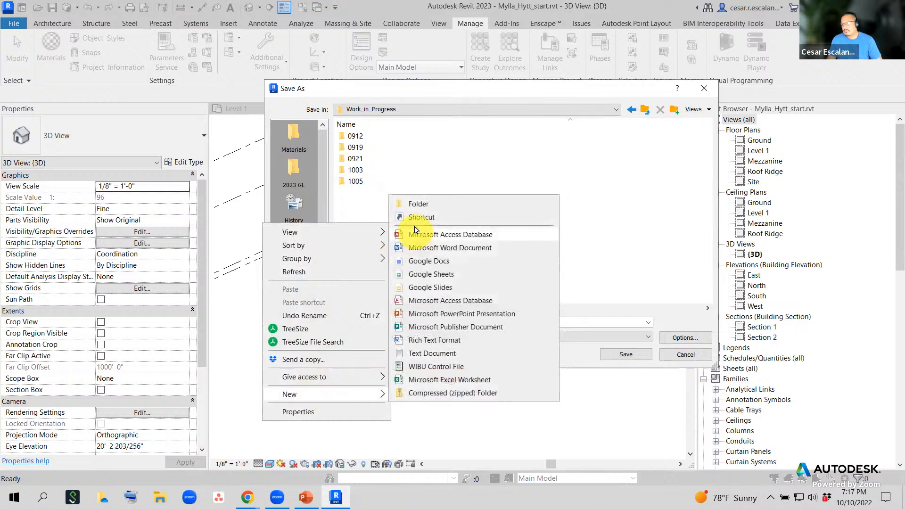
click(422, 208)
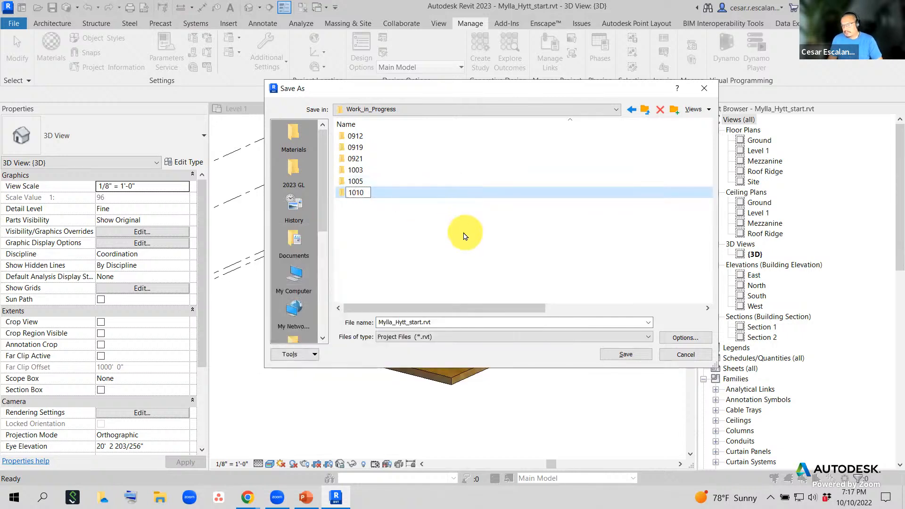
key(Return)
double_click(359, 193)
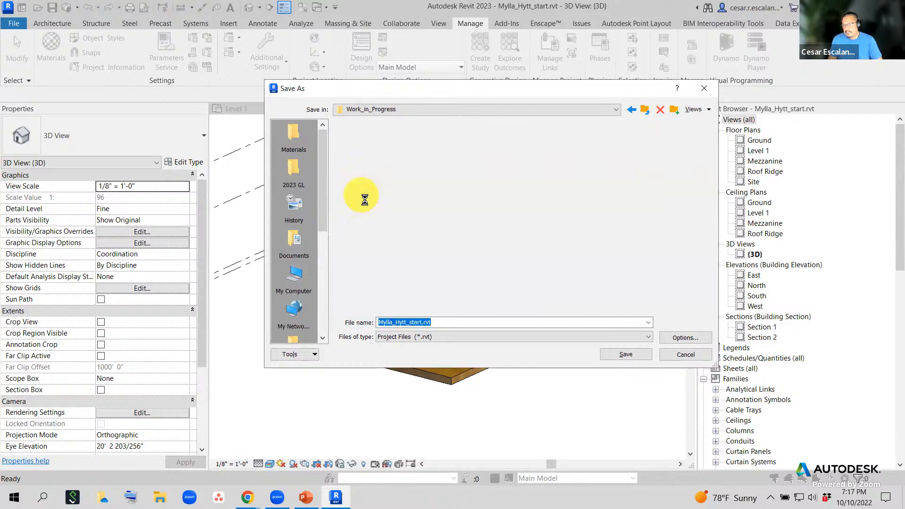
click(627, 355)
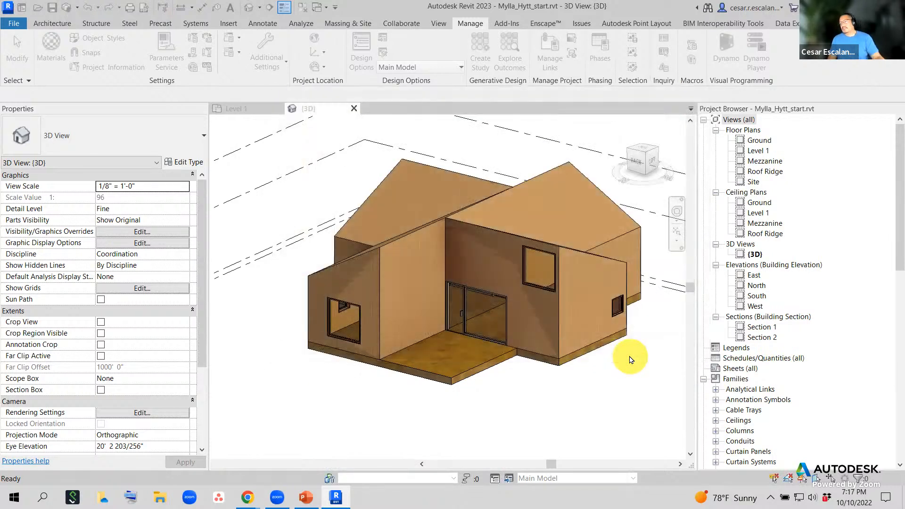